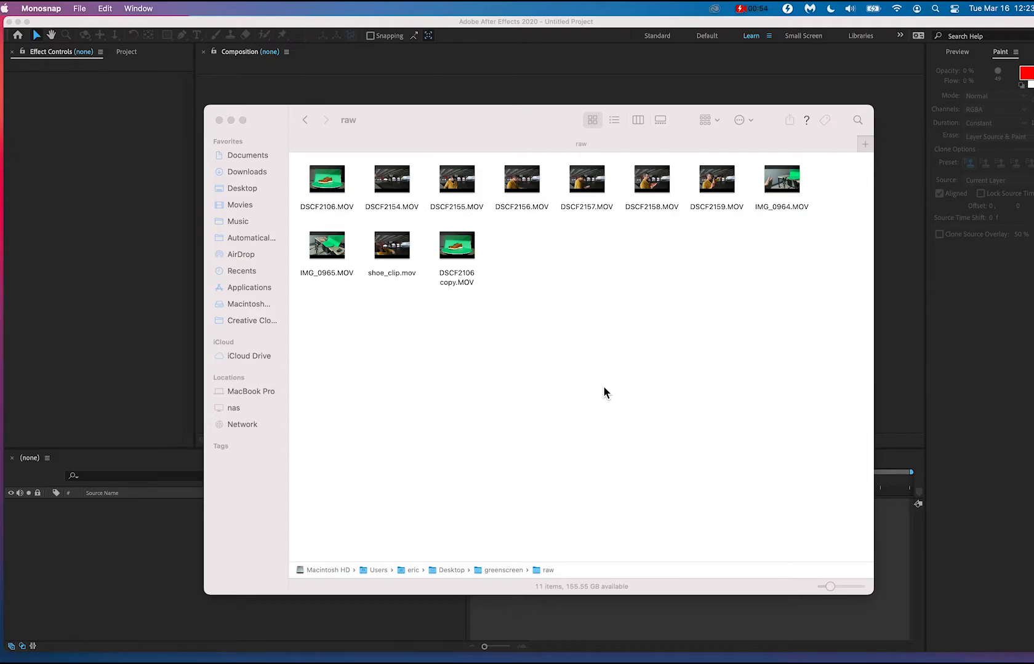
Open DSCF2106 copy.MOV from the raw folder in QuickTime Player and mute its sound.
right_click(469, 258)
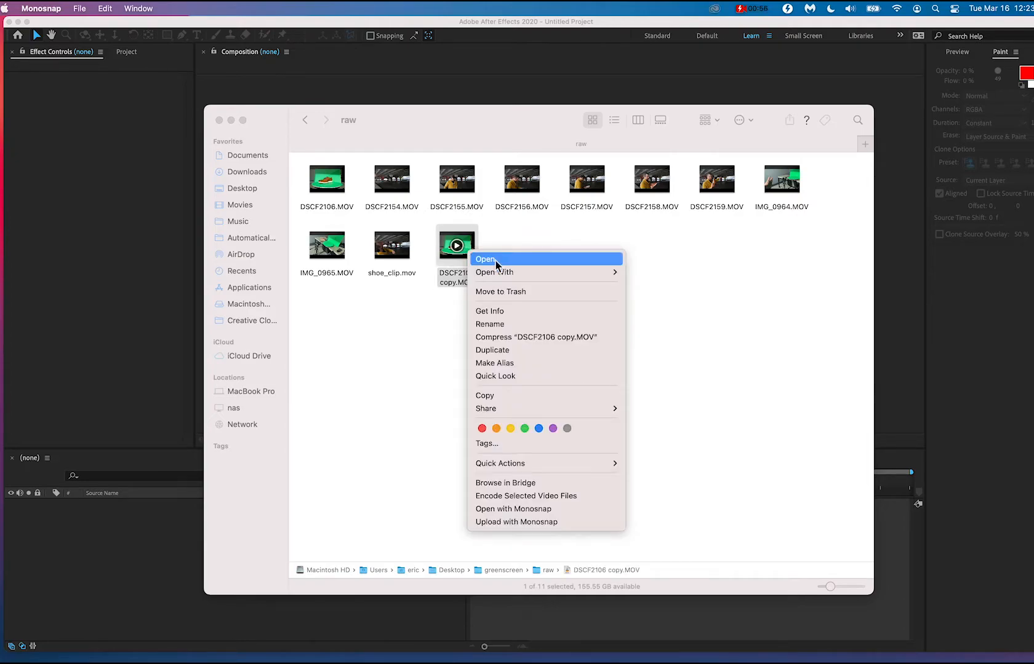
mouse_move(507, 273)
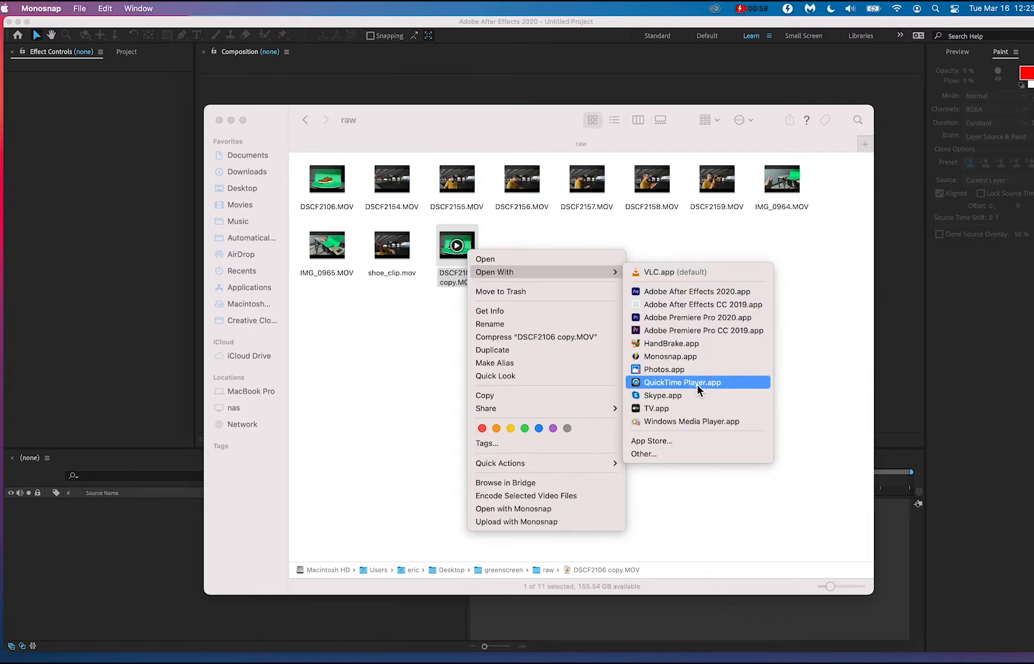
left_click(673, 388)
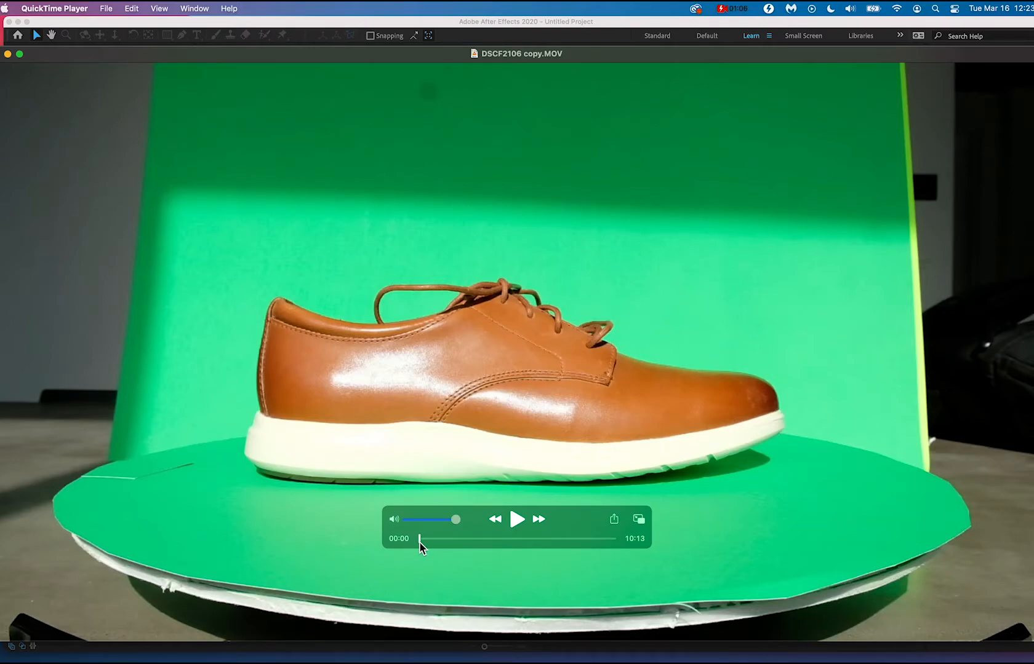
left_click(394, 519)
Play and scrub through the early part of the clip to find a full turn of the shoe around 00:21 to 00:24.
key("space")
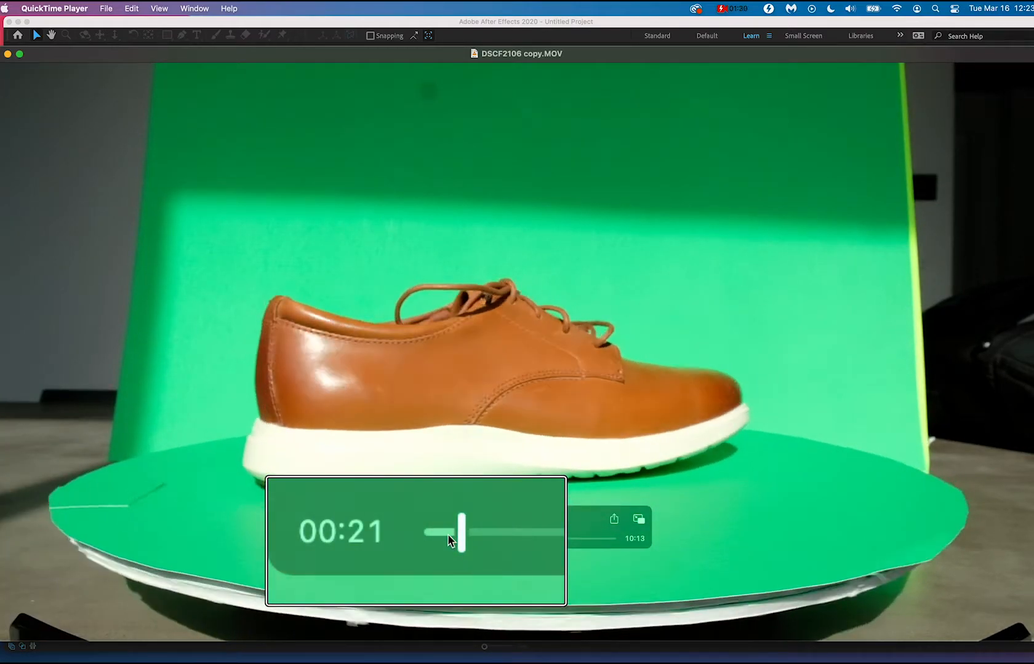
left_click_drag(447, 534, 445, 534)
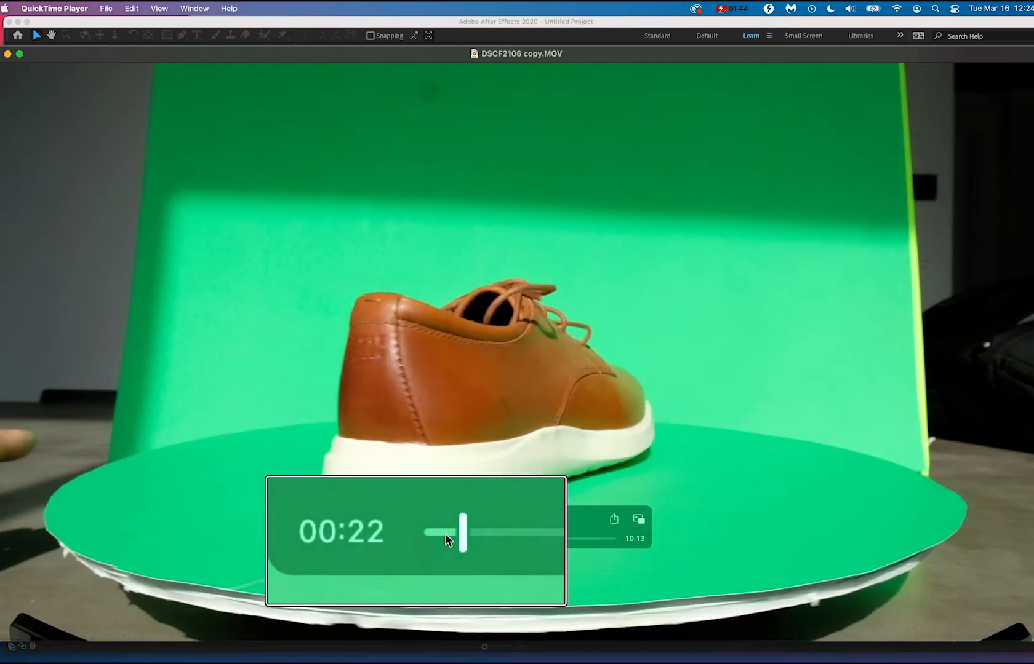
left_click(445, 534)
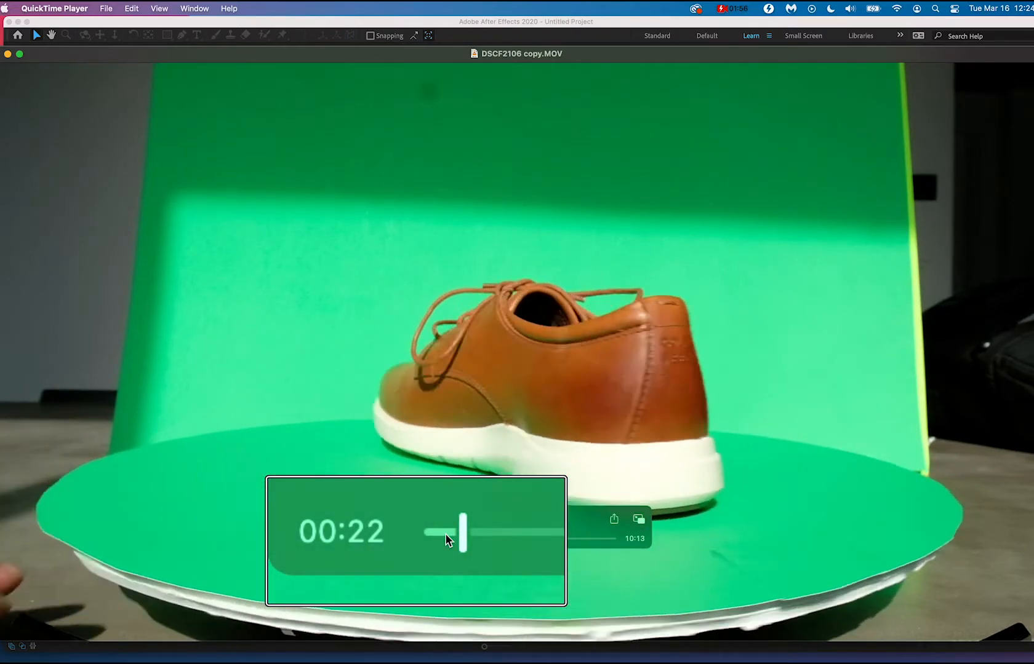
left_click_drag(445, 534, 460, 534)
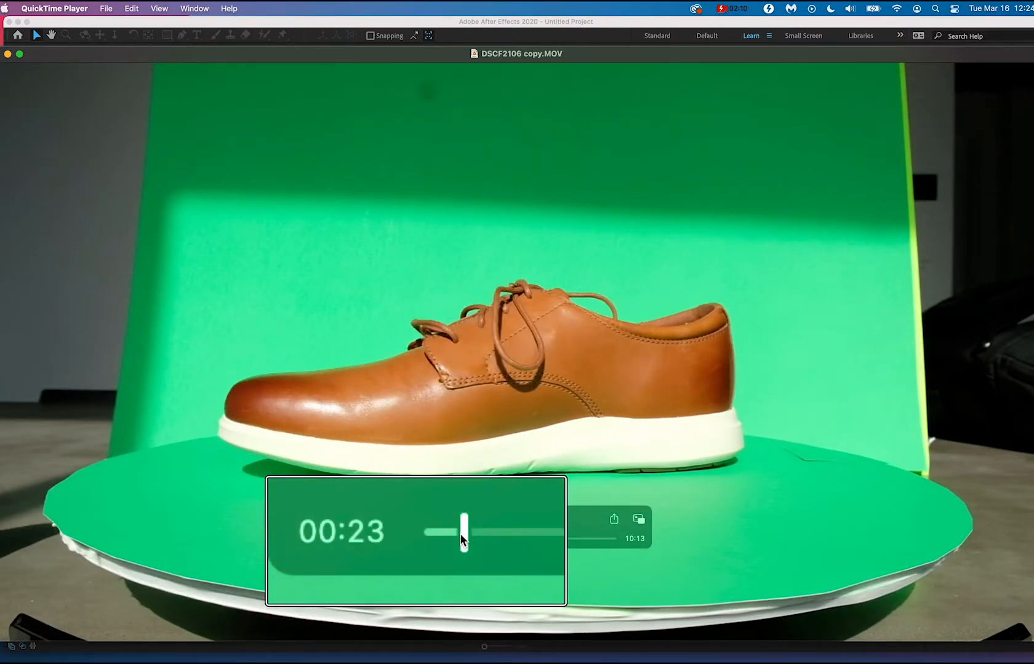
left_click_drag(458, 532, 454, 531)
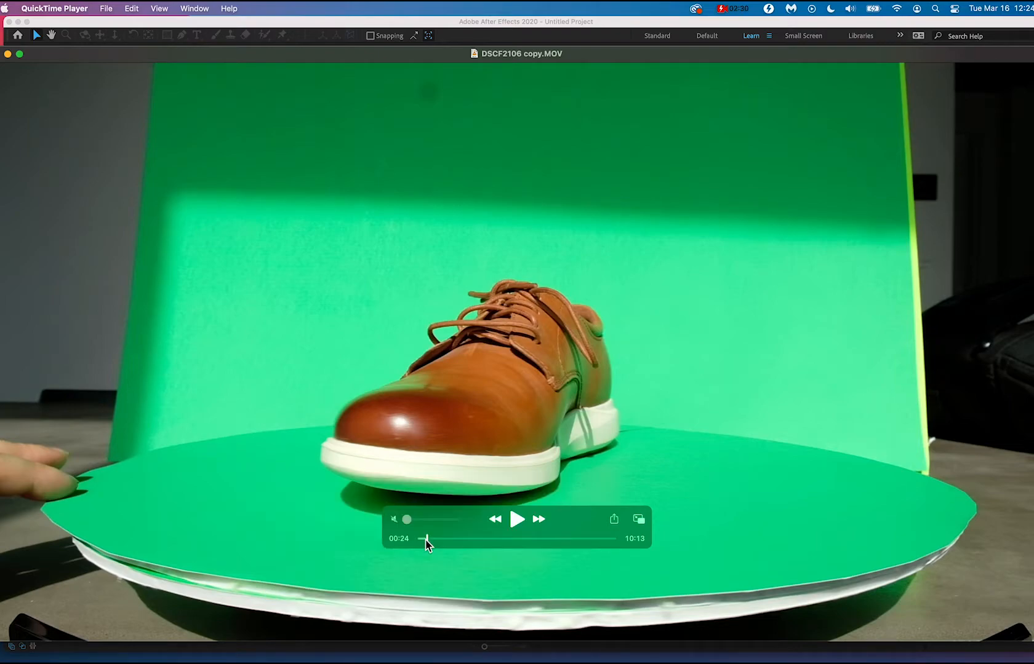
Trim the clip to a section about 4 seconds long near its start, covering the shoe turning on the turntable.
left_click(114, 8)
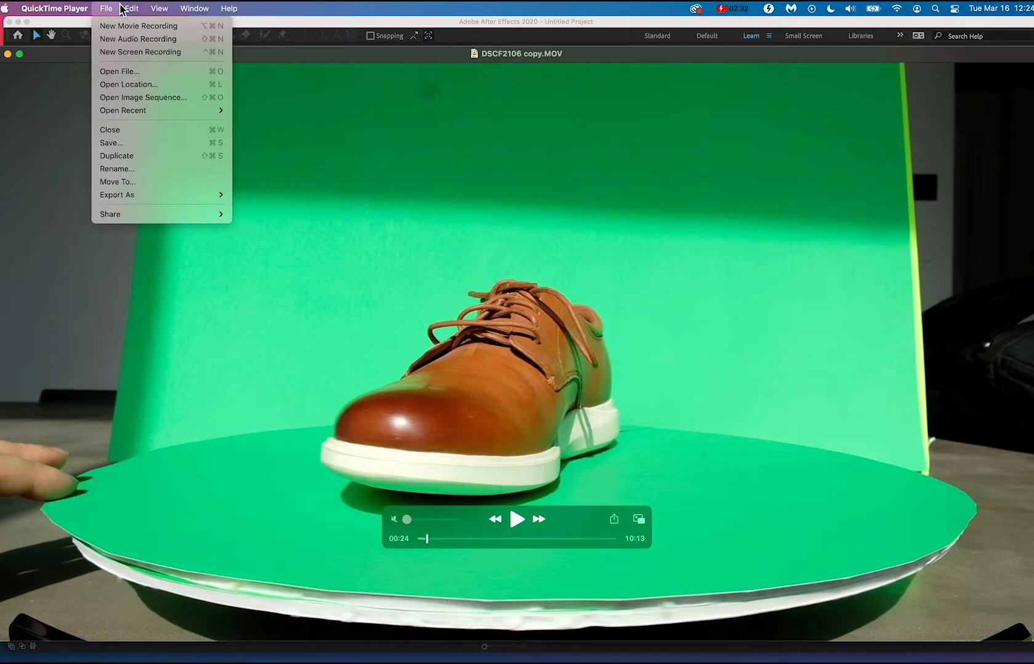
mouse_move(132, 8)
left_click(148, 275)
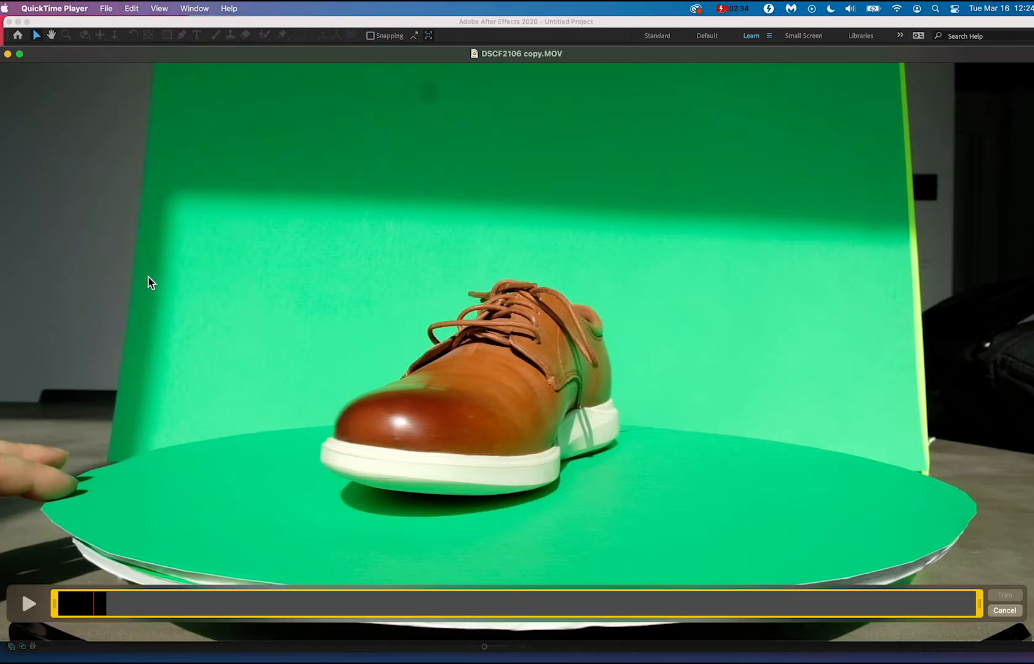
left_click_drag(53, 606, 84, 609)
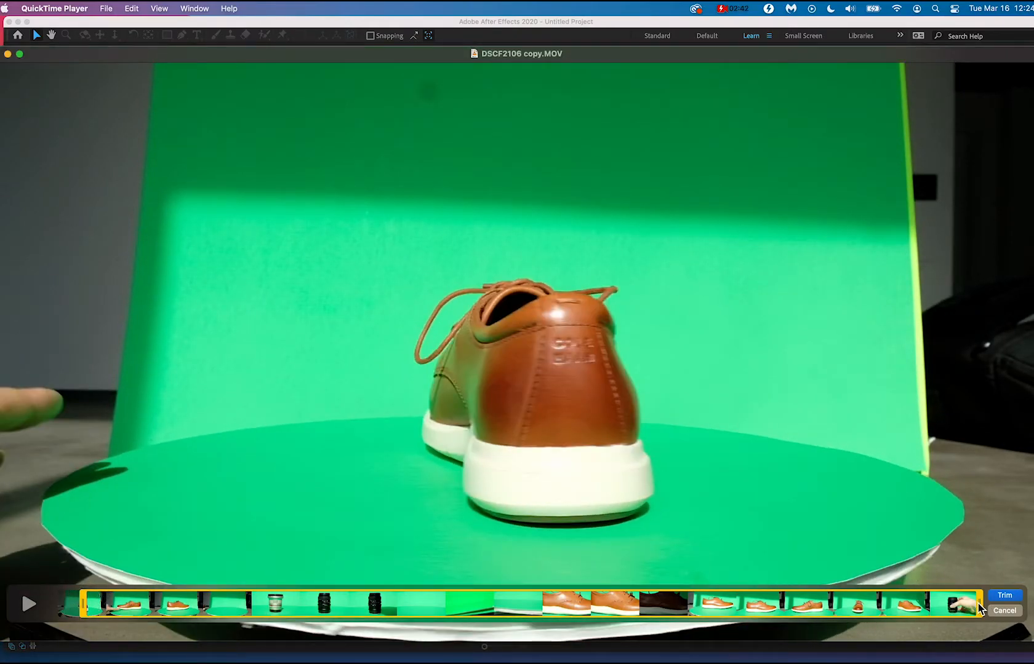
left_click_drag(979, 607, 91, 609)
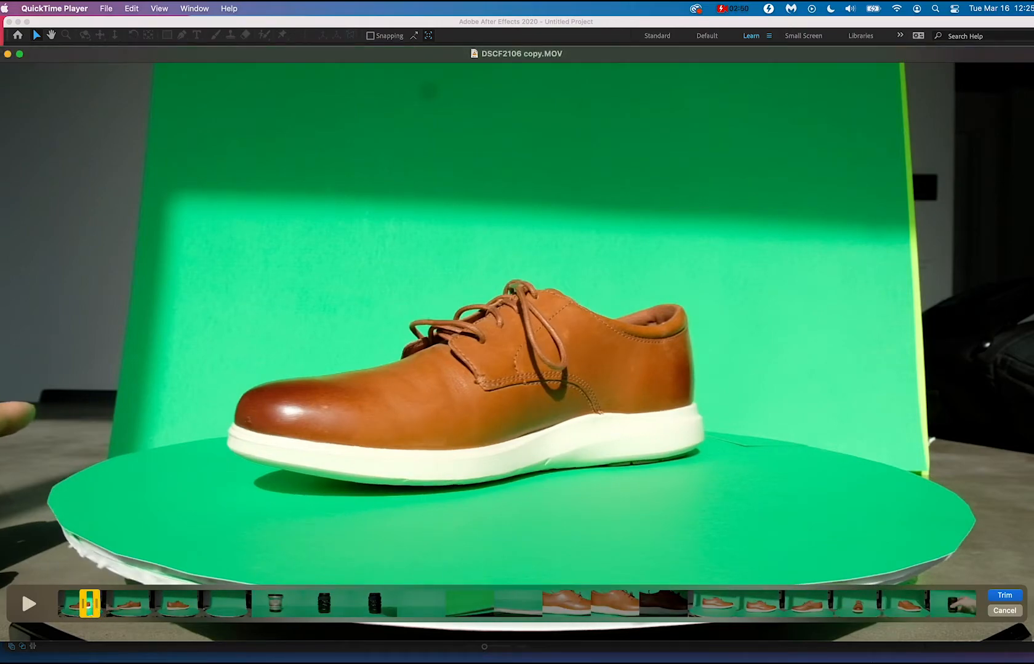
left_click(1005, 599)
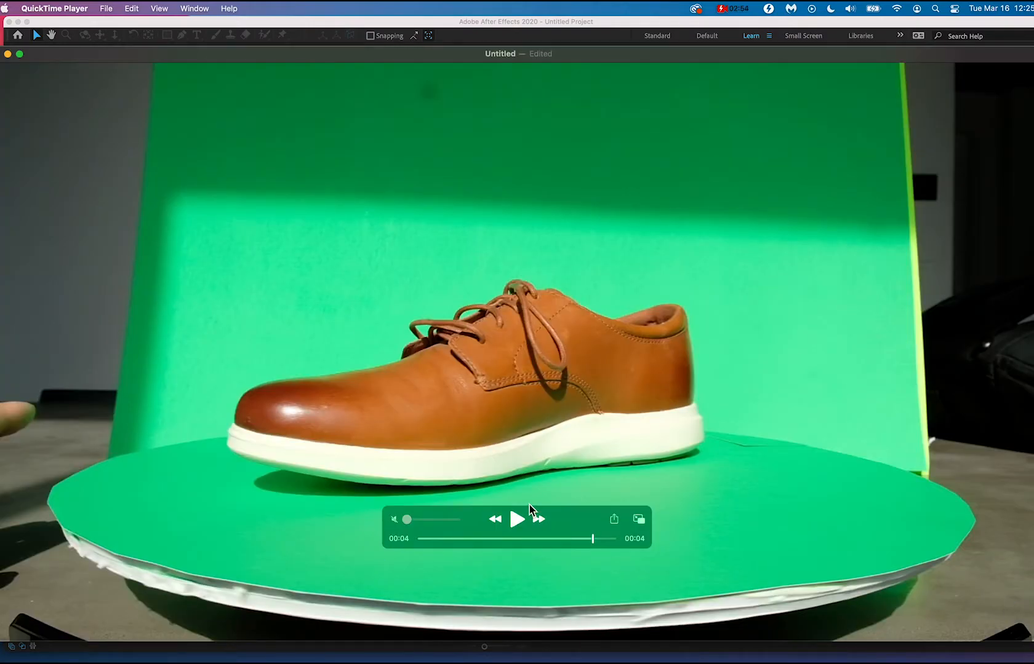
Save the trimmed clip as show_trimmed.mov in the Desktop's greenscreen folder and close it.
key("space")
key("super+s")
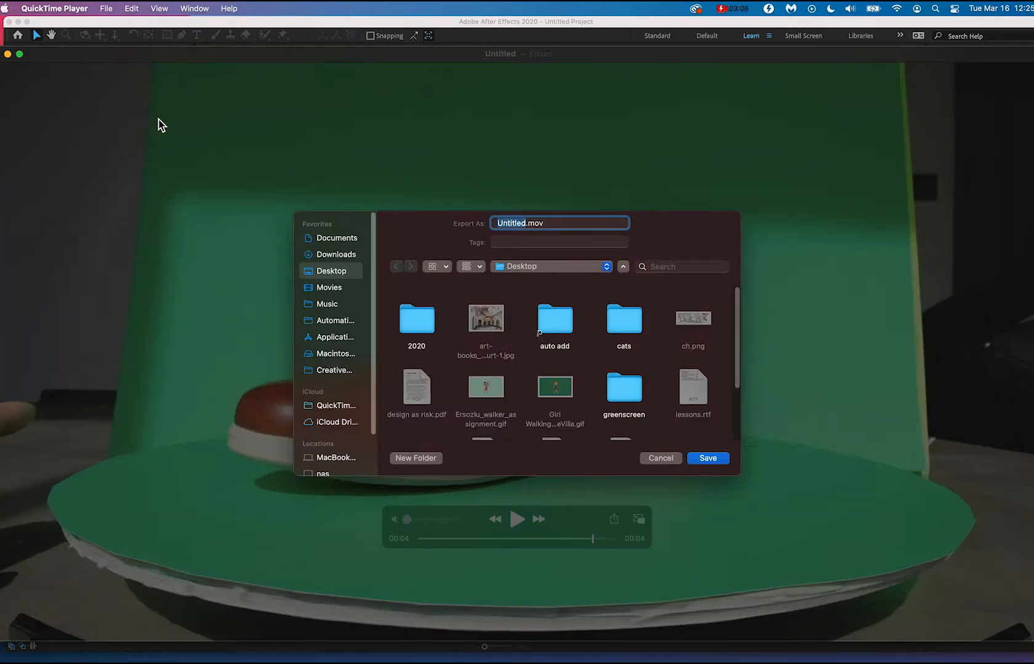
type("show_trimmed")
double_click(629, 387)
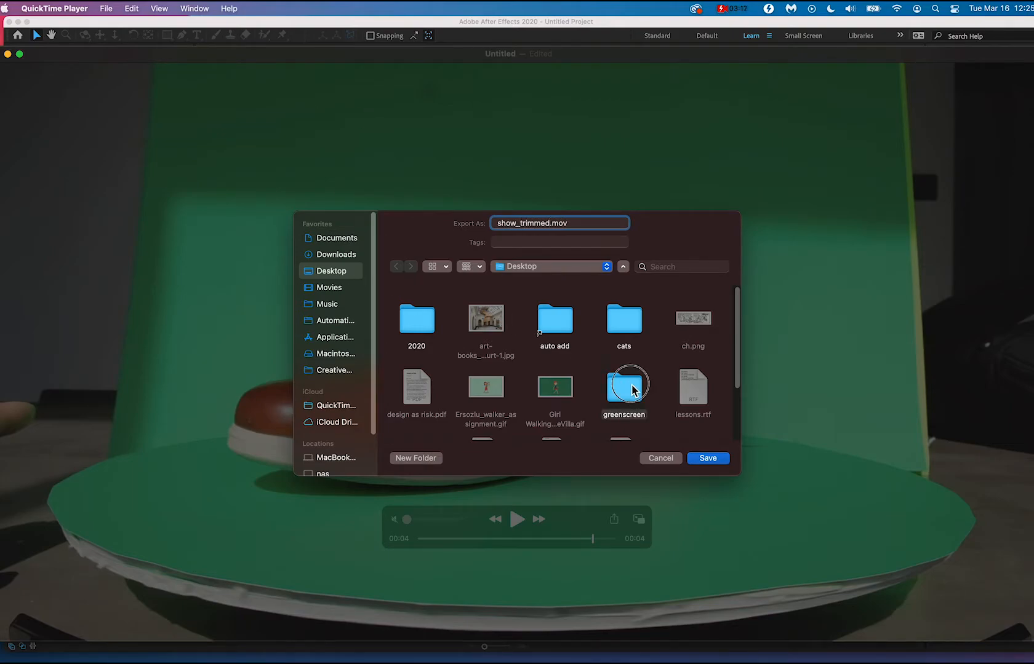
left_click(712, 460)
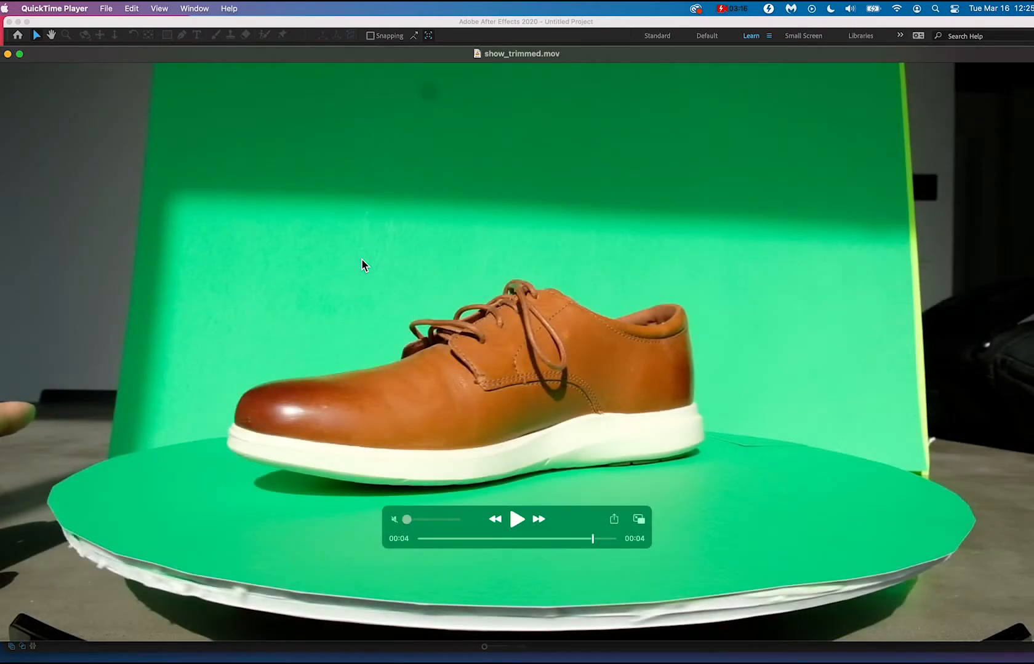
left_click(3, 54)
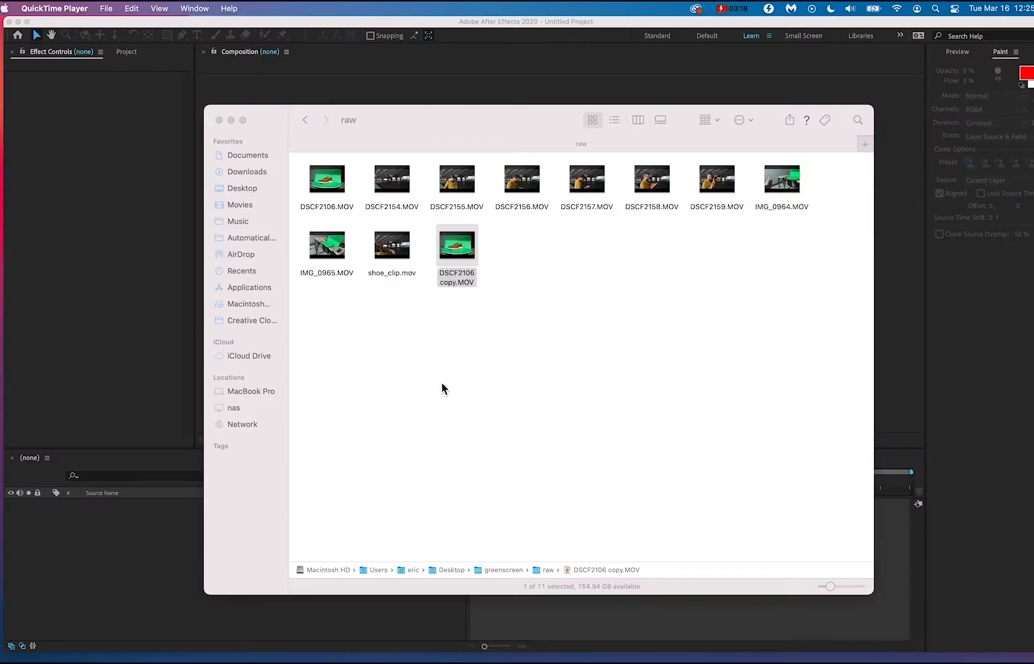
Play shoe_clip.mov from the raw folder with the volume turned down to review the underpass footage, and close it.
left_click(443, 391)
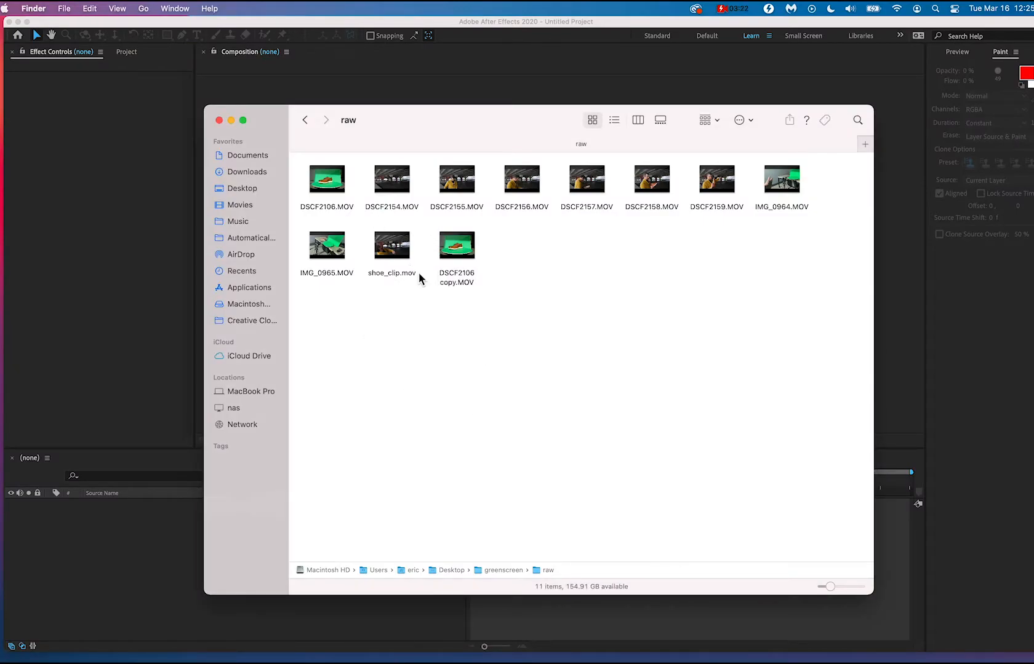
mouse_move(408, 254)
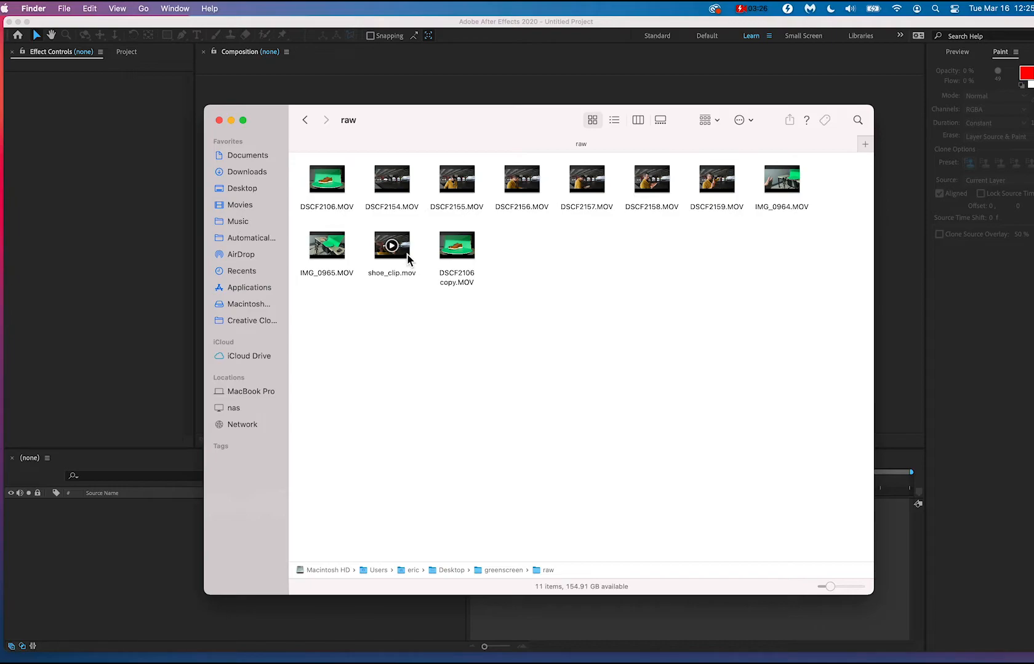
left_click(407, 253)
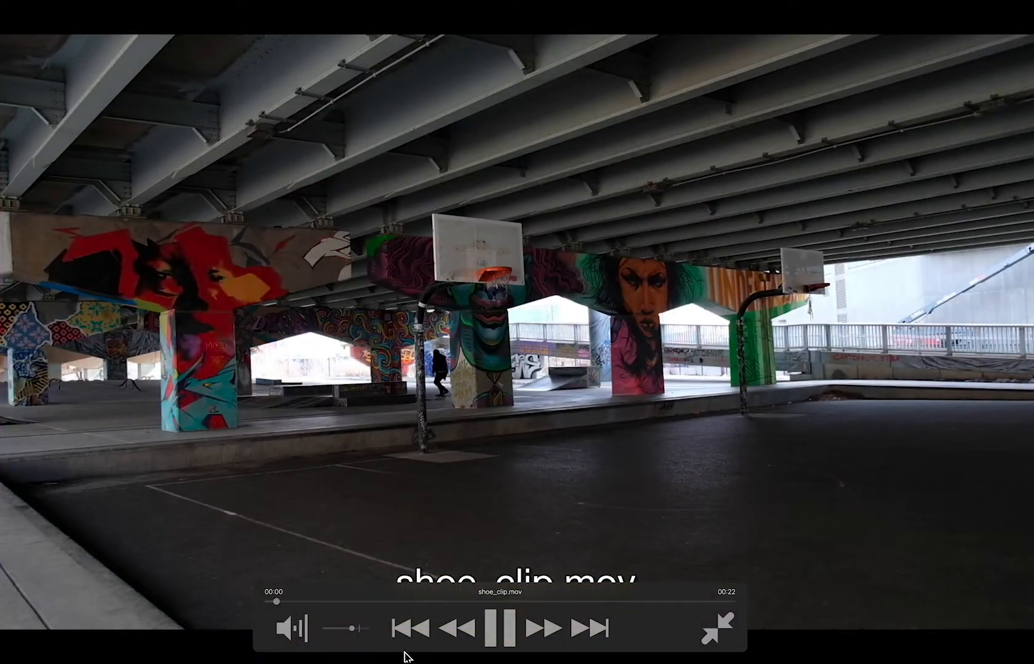
left_click_drag(348, 628, 325, 628)
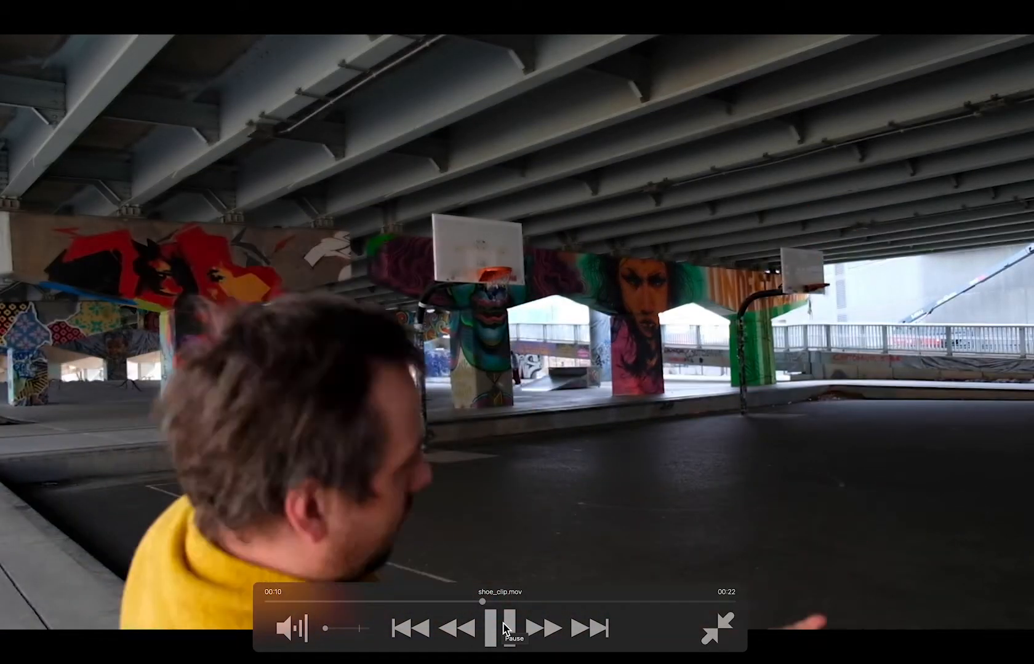
left_click(505, 629)
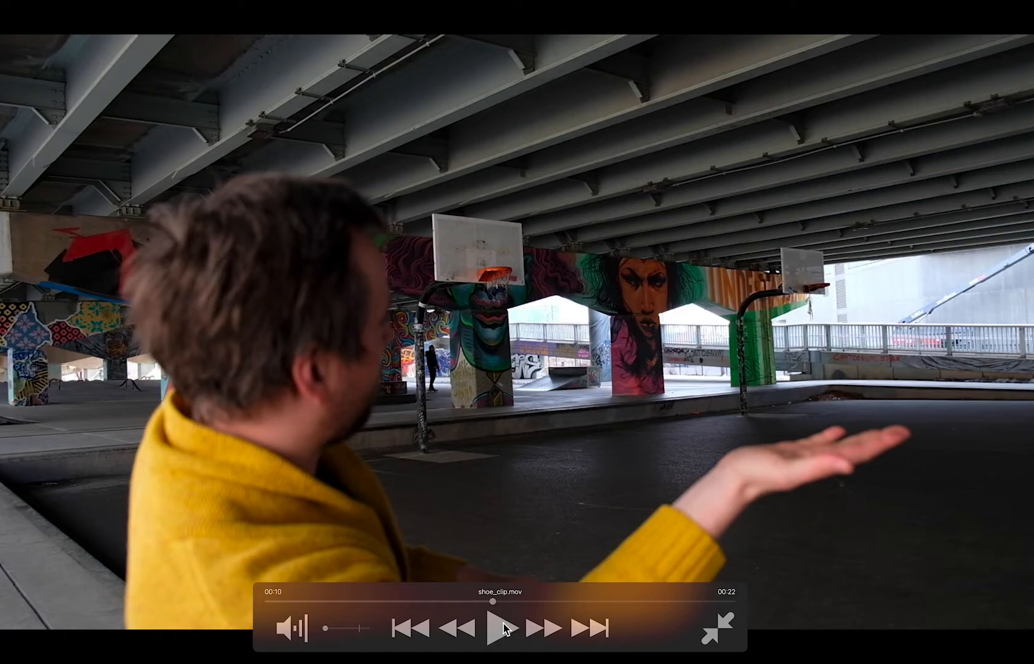
left_click(505, 628)
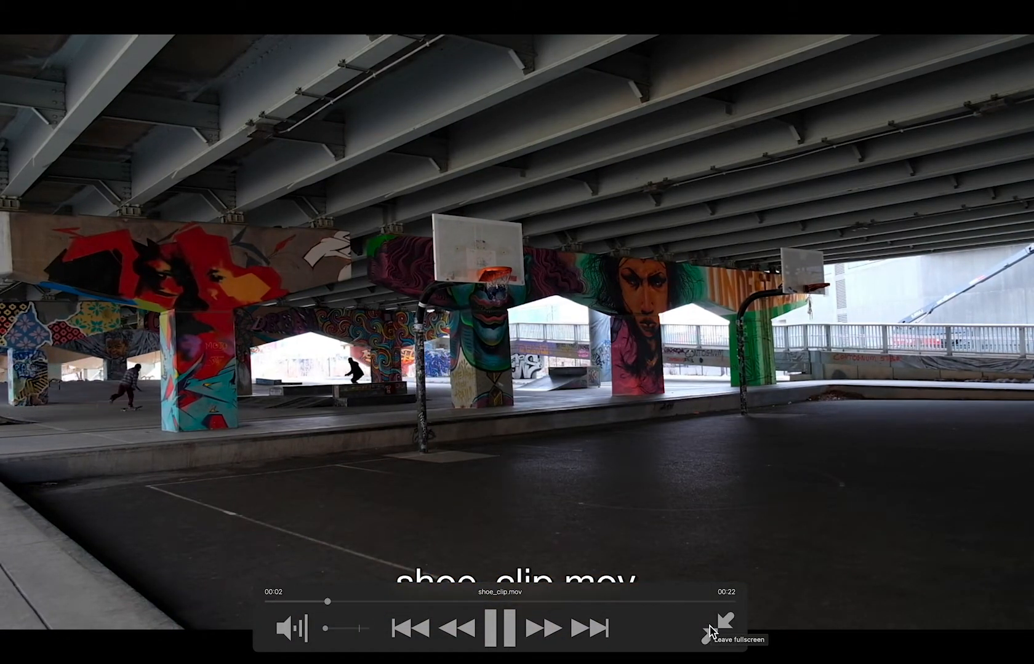
left_click(709, 626)
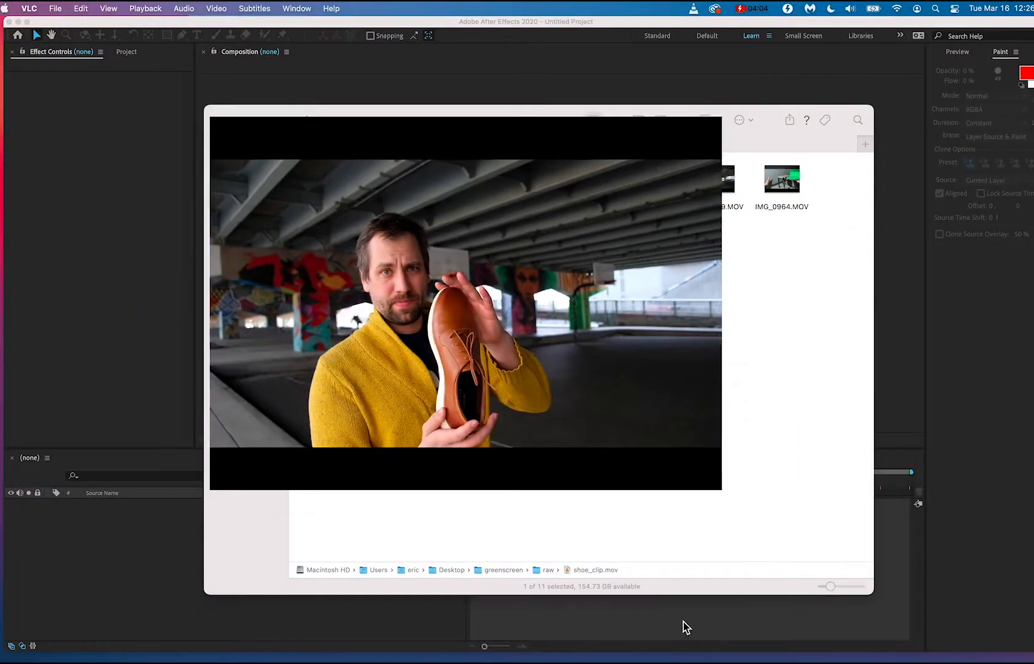
left_click(222, 110)
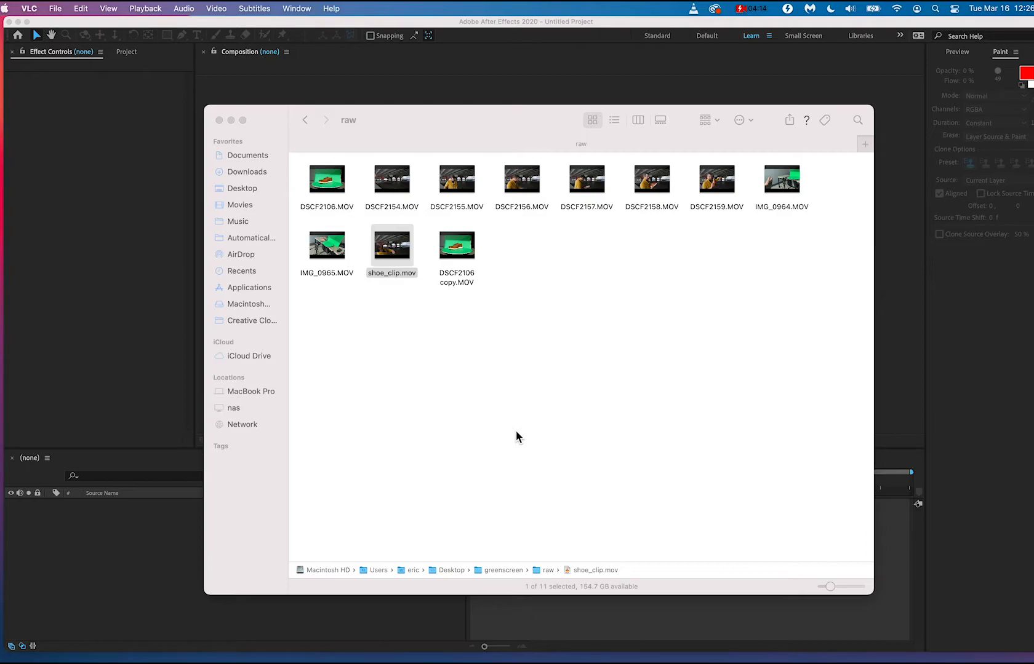
Go back to the greenscreen folder and group show_trimmed.mov, shoe_clip.mov and ball.mp4 together, apart from the other files.
left_click(411, 269)
left_click(640, 335)
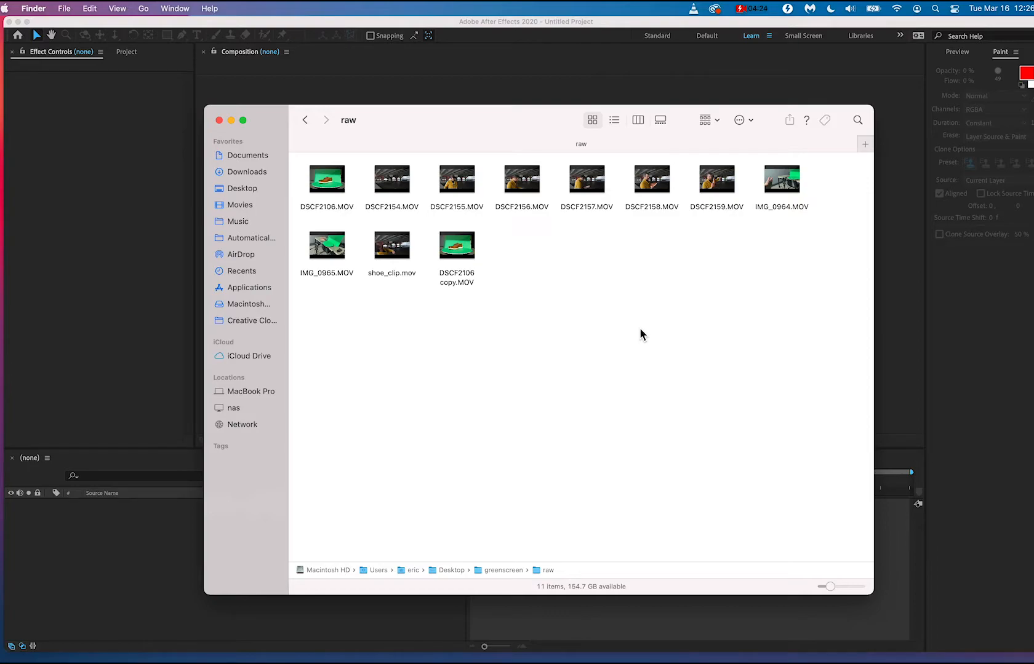
key("super+bracketleft")
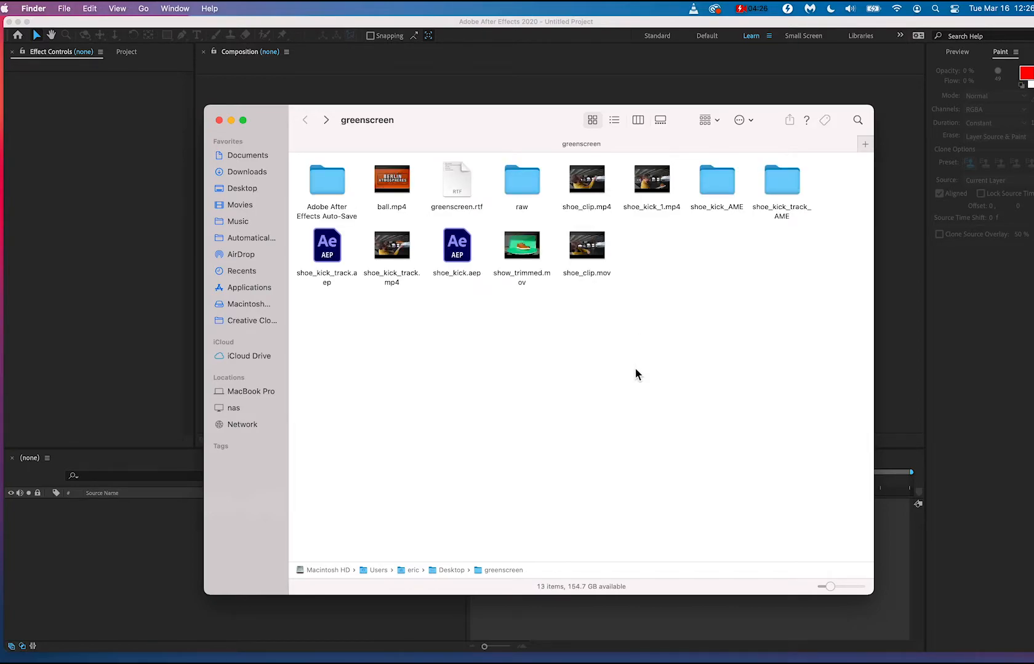
left_click_drag(634, 333, 663, 419)
left_click(553, 462)
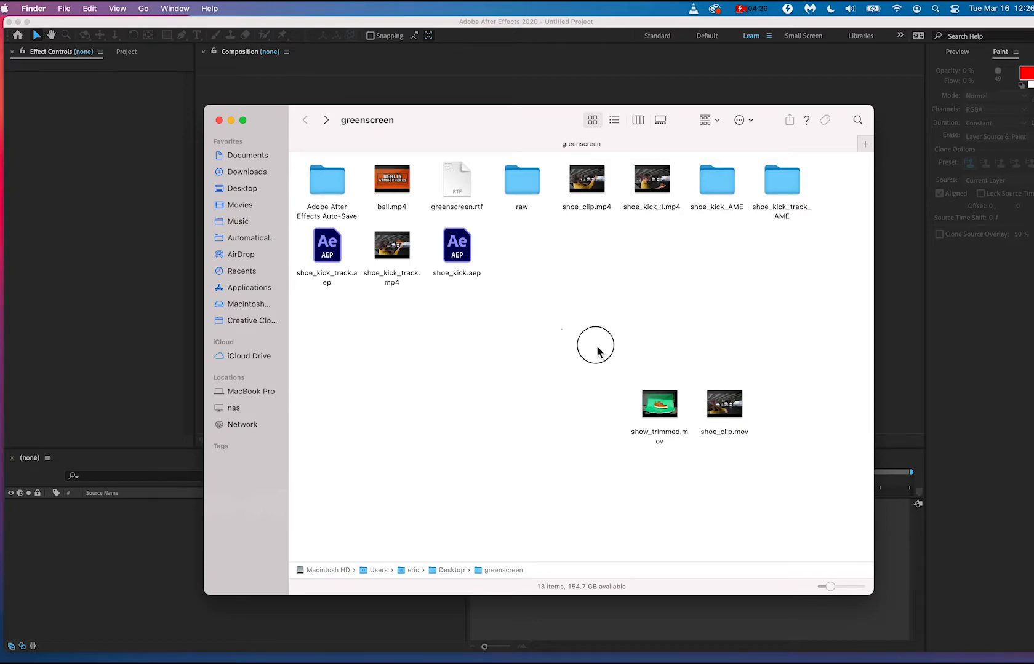
left_click_drag(595, 346, 796, 494)
left_click(797, 495)
mouse_move(396, 170)
left_click_drag(406, 197, 800, 414)
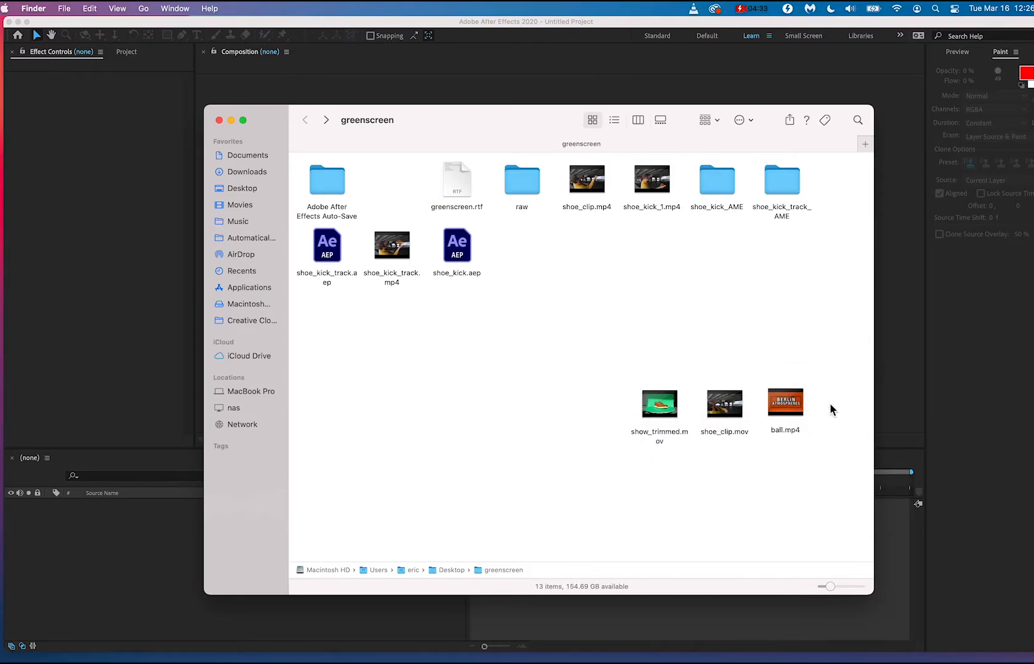
Play ball.mp4, replay its kicking sound from about 00:04, and close the player.
double_click(792, 418)
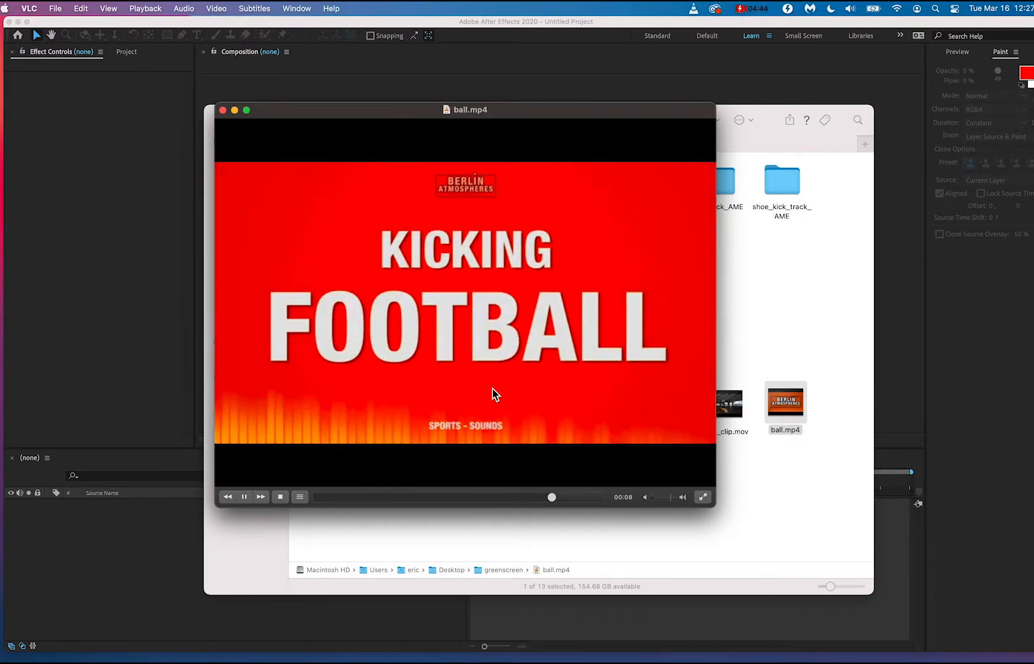
key("space")
left_click(445, 497)
key("space")
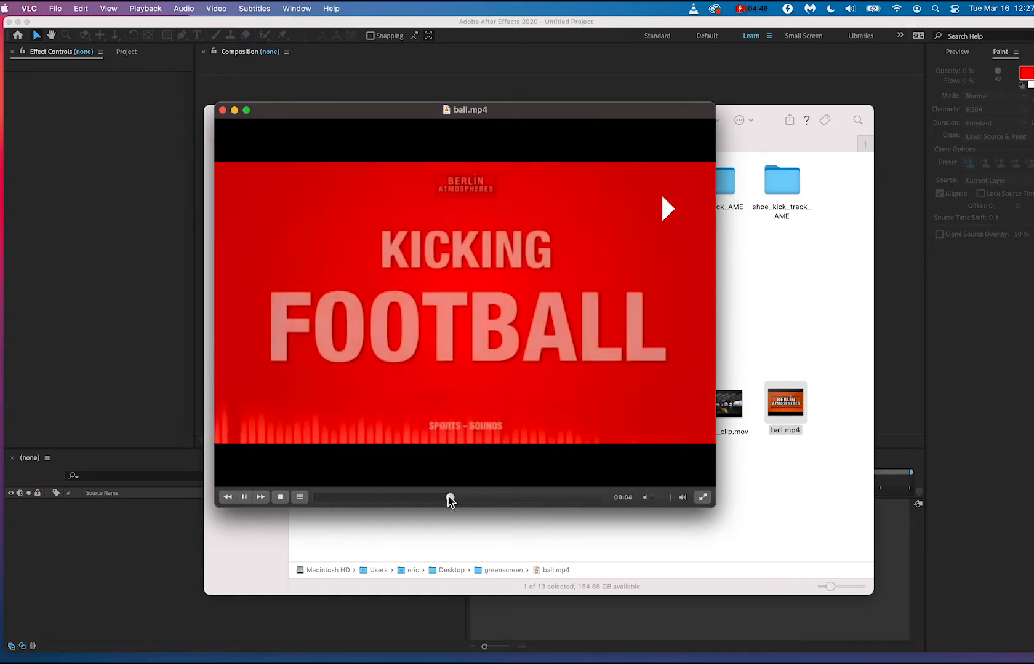
key("space")
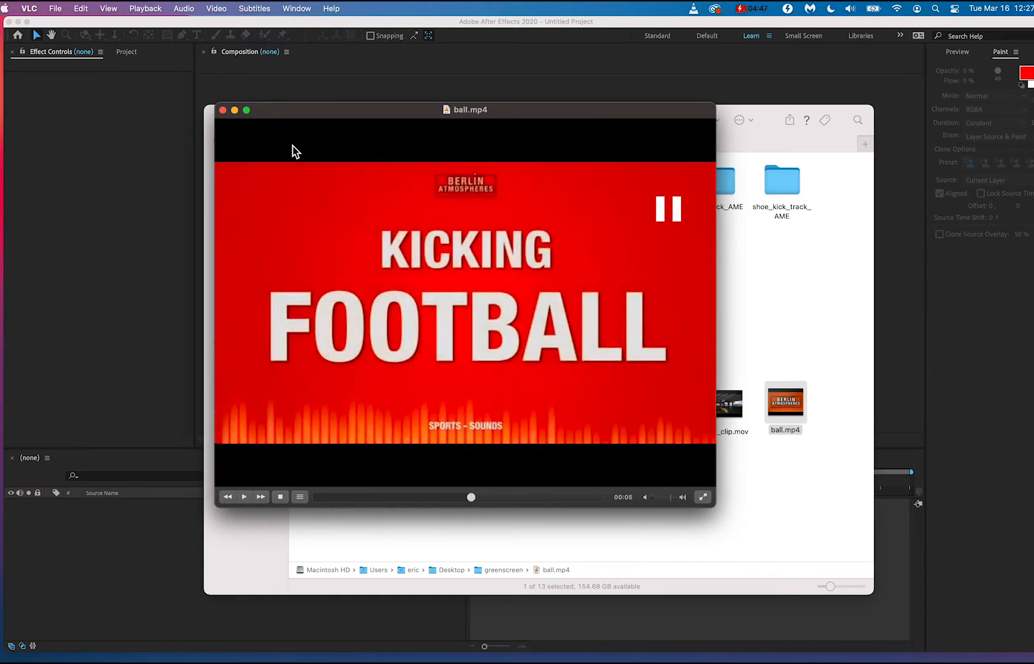
left_click(222, 111)
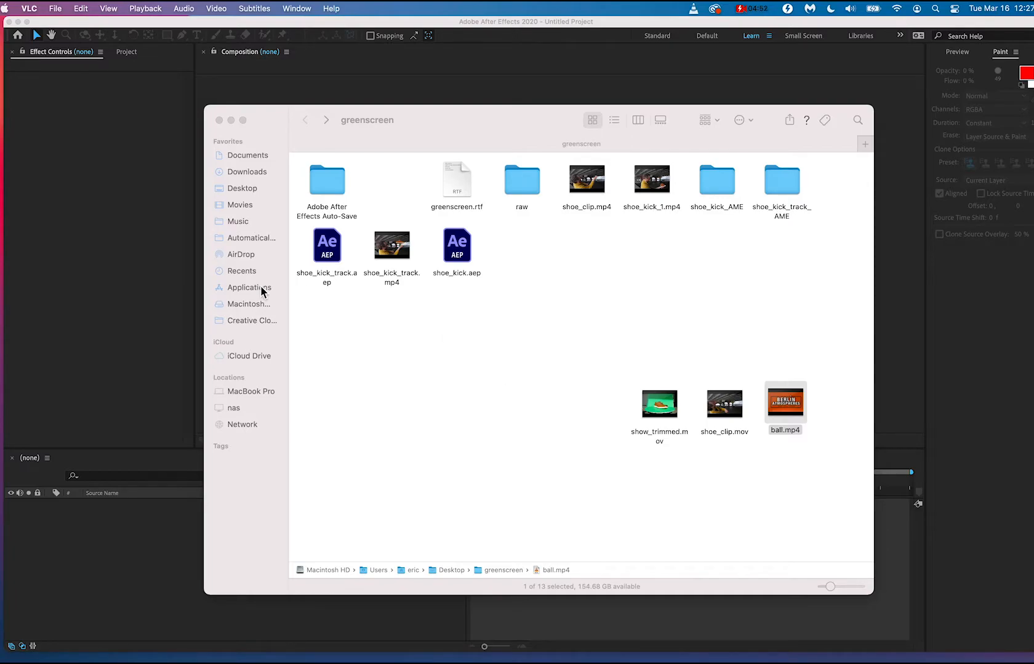
Switch to After Effects and create a three-second 1920 x 1080 composition at 24 fps named shoespin.
left_click(90, 238)
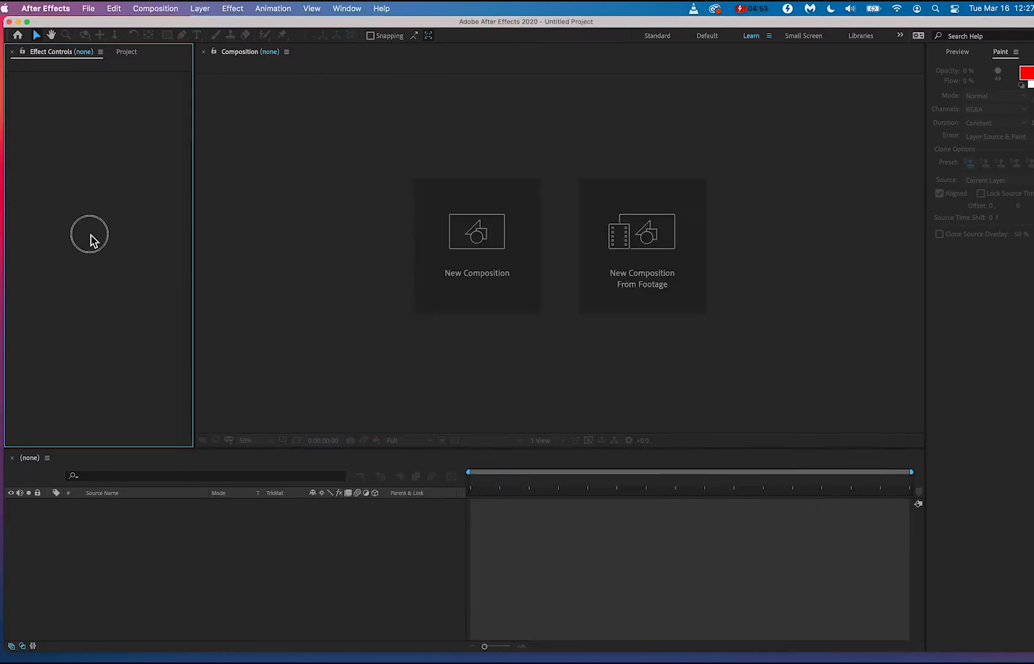
left_click(488, 289)
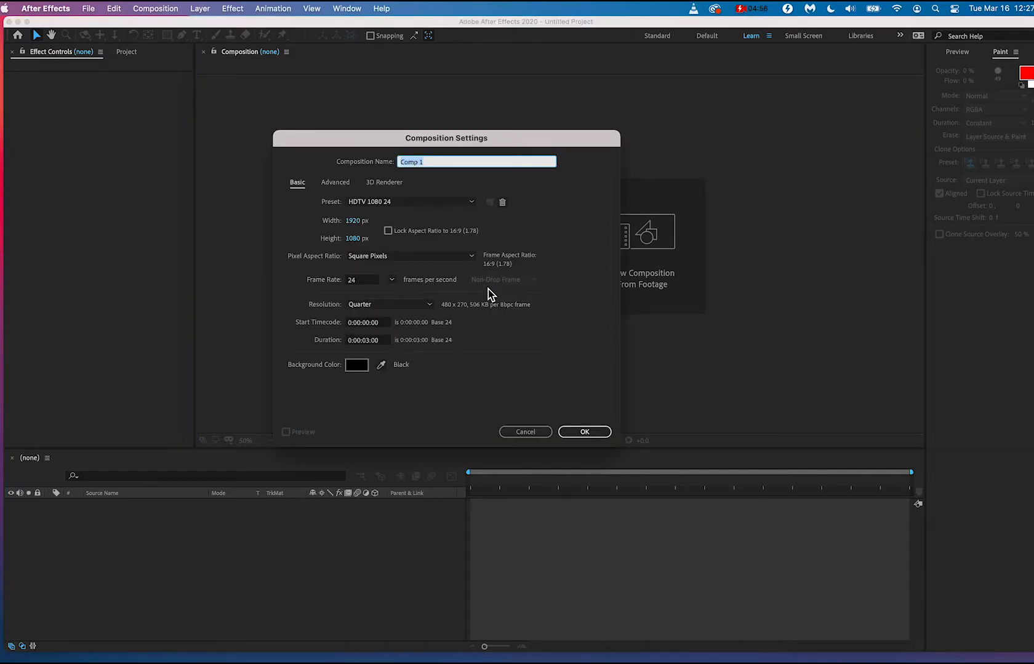
type("shoespin")
left_click(595, 431)
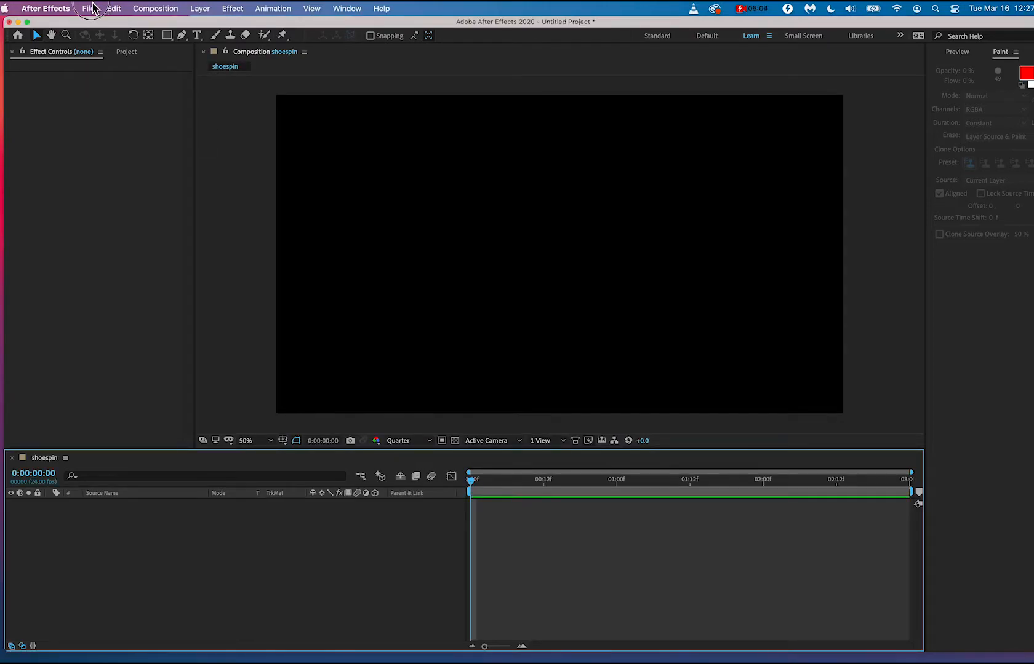
Save the project as green_tutorial.aep in the Desktop's greenscreen folder.
left_click(89, 9)
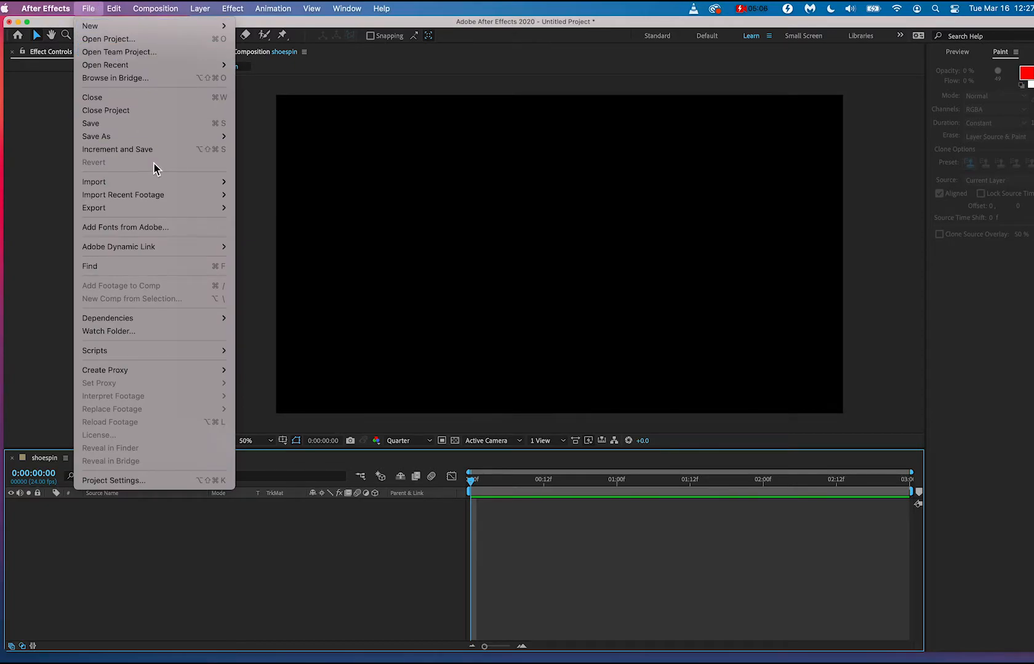
mouse_move(158, 141)
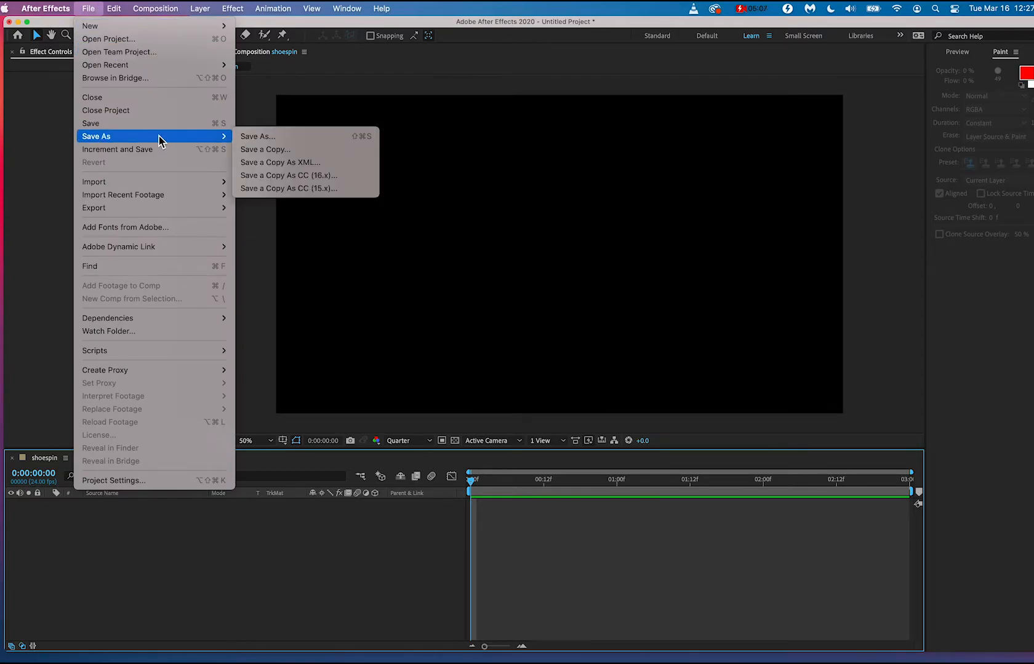
left_click(316, 137)
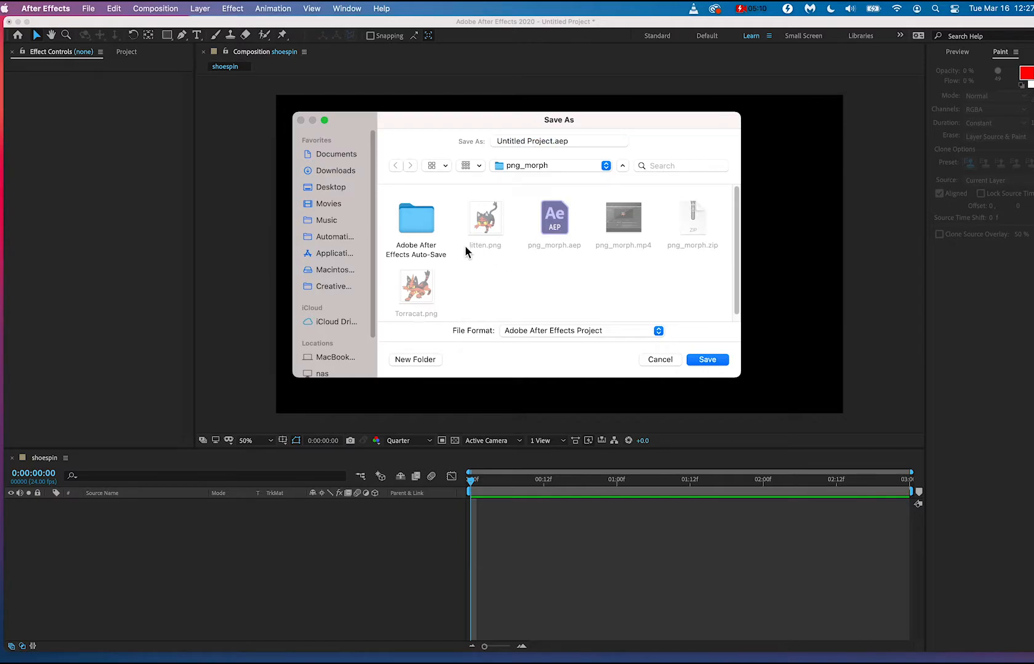
left_click(331, 188)
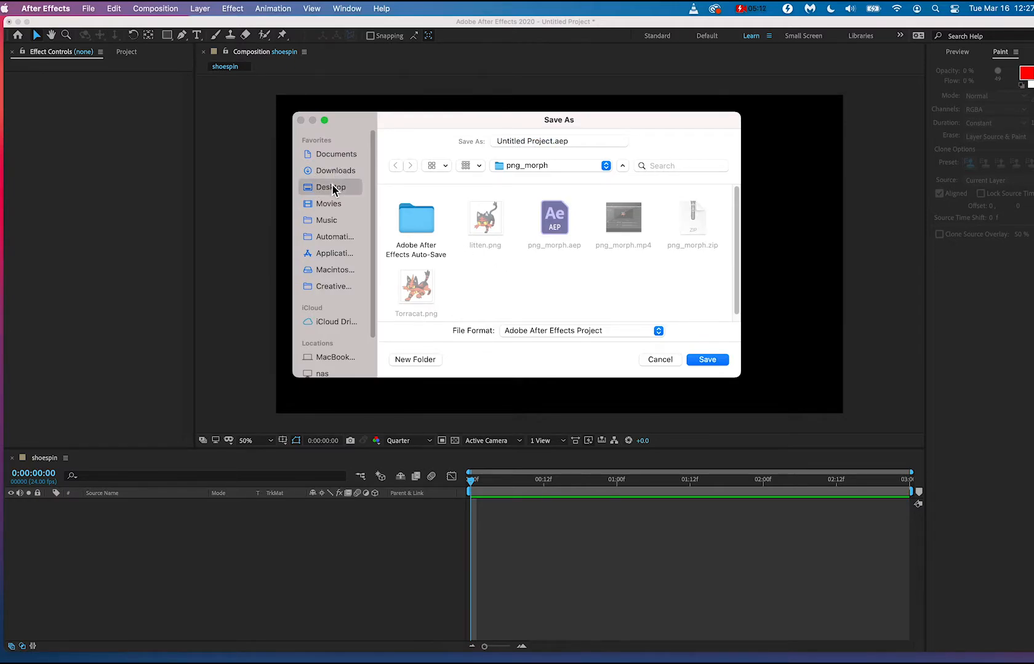
scroll(514, 231, "down", 2)
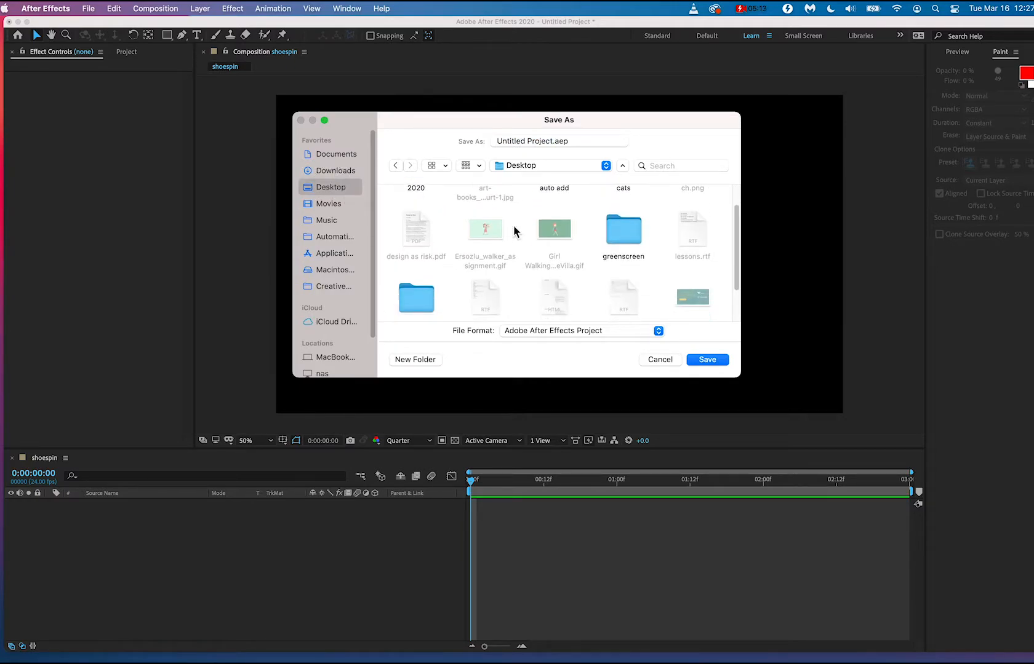
double_click(643, 237)
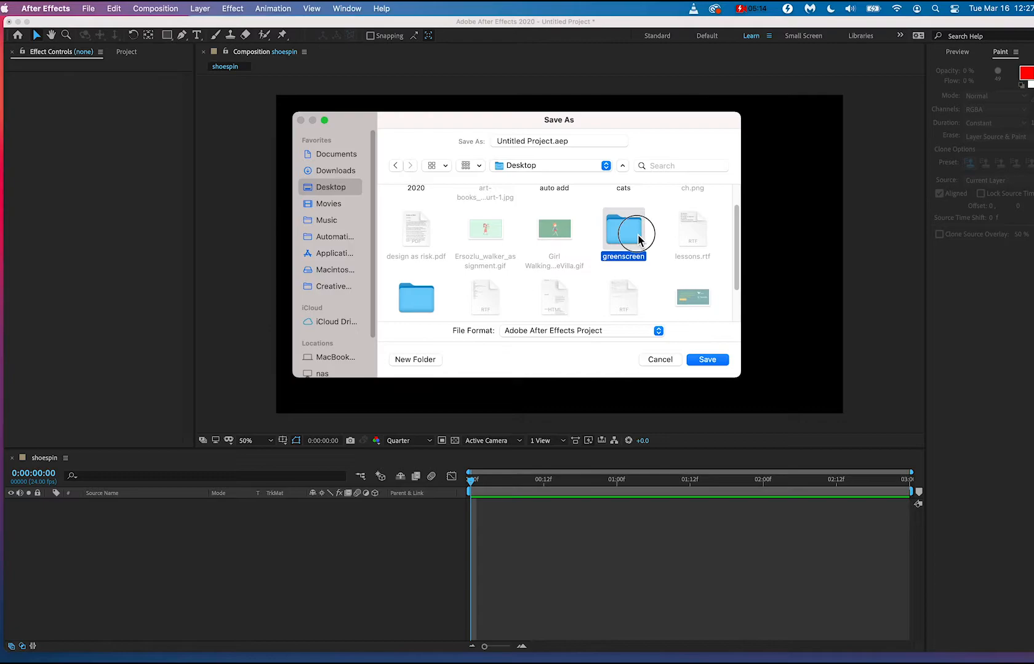
left_click(553, 141)
type("tutorial")
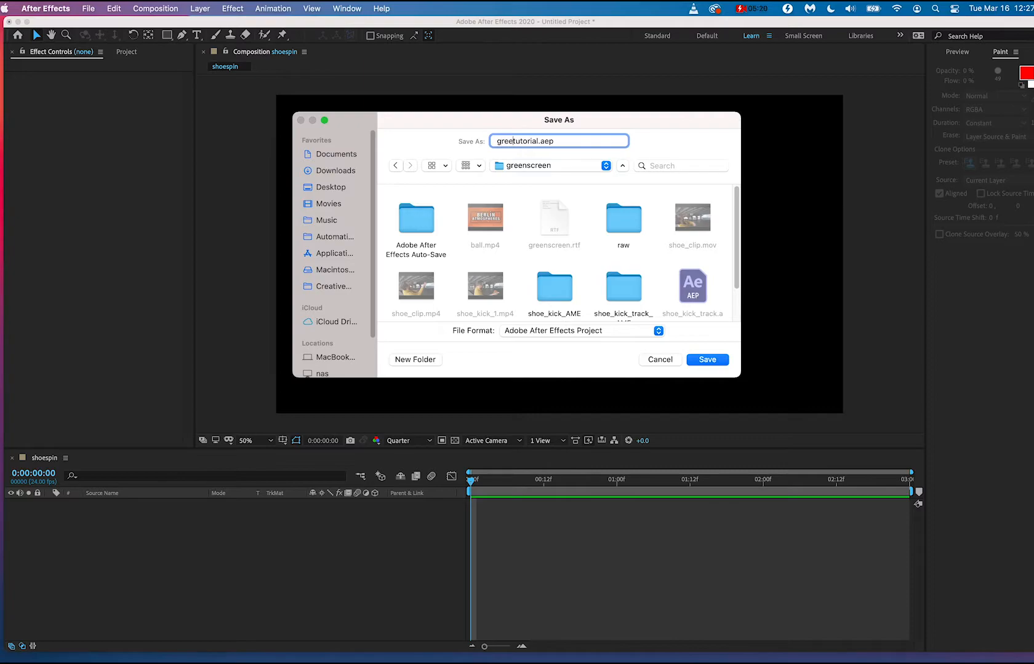
key("Return")
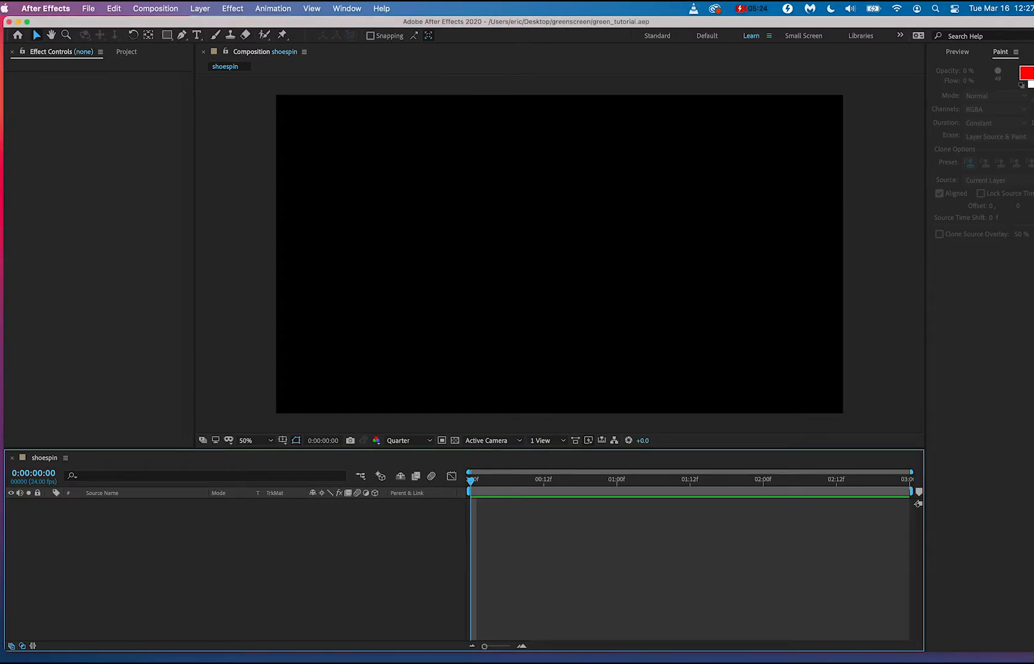
Import show_trimmed.mov from the greenscreen folder in Finder into the After Effects project.
key("super+Tab")
key("super+Tab")
key("super+Tab")
key("super+Tab")
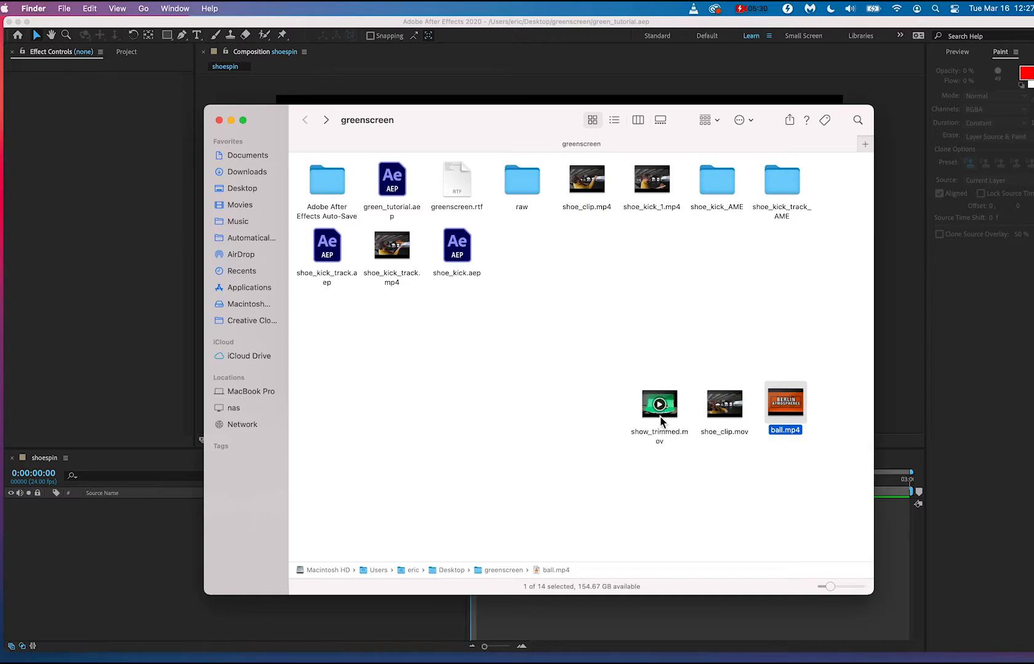
left_click_drag(659, 406, 69, 215)
left_click(69, 216)
left_click(123, 52)
key("super+Tab")
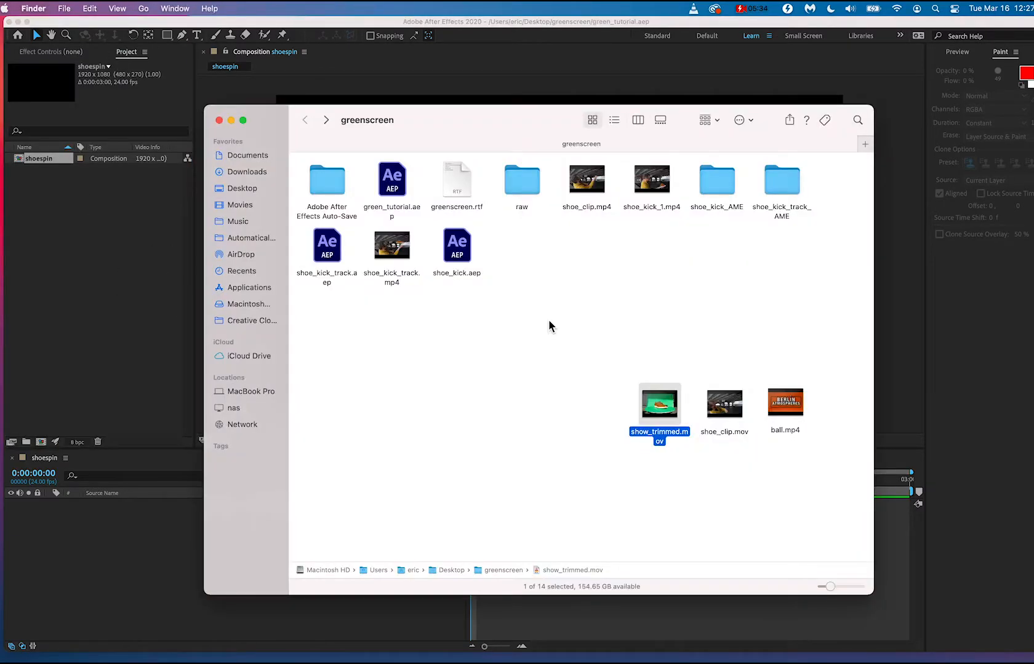
left_click_drag(658, 408, 83, 290)
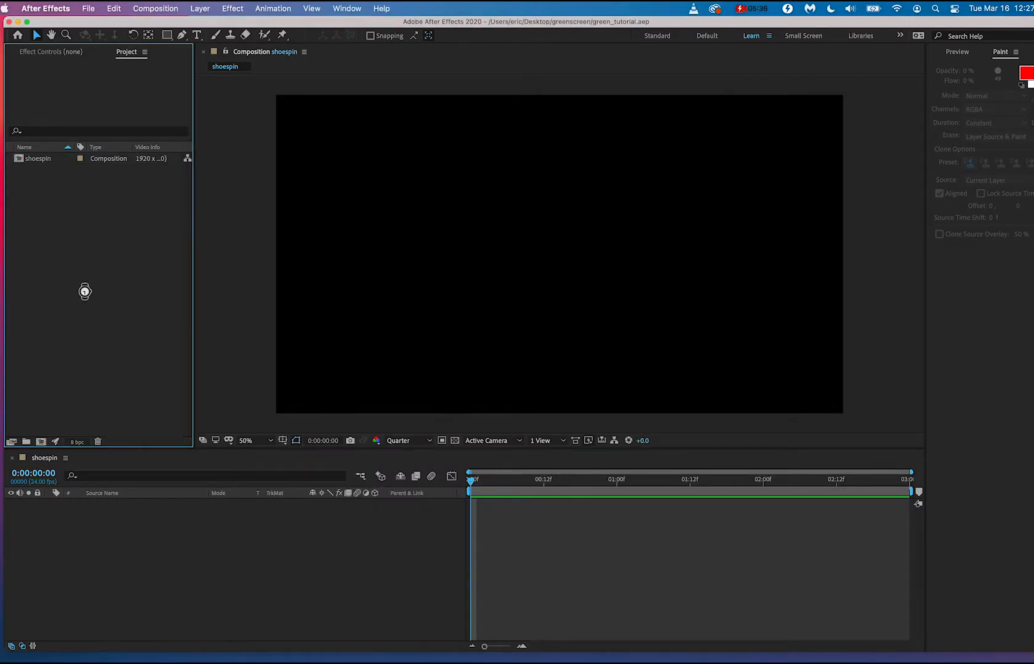
Add show_trimmed.mov to the shoespin composition as a layer and scrub through the start of the clip.
left_click_drag(42, 170, 141, 562)
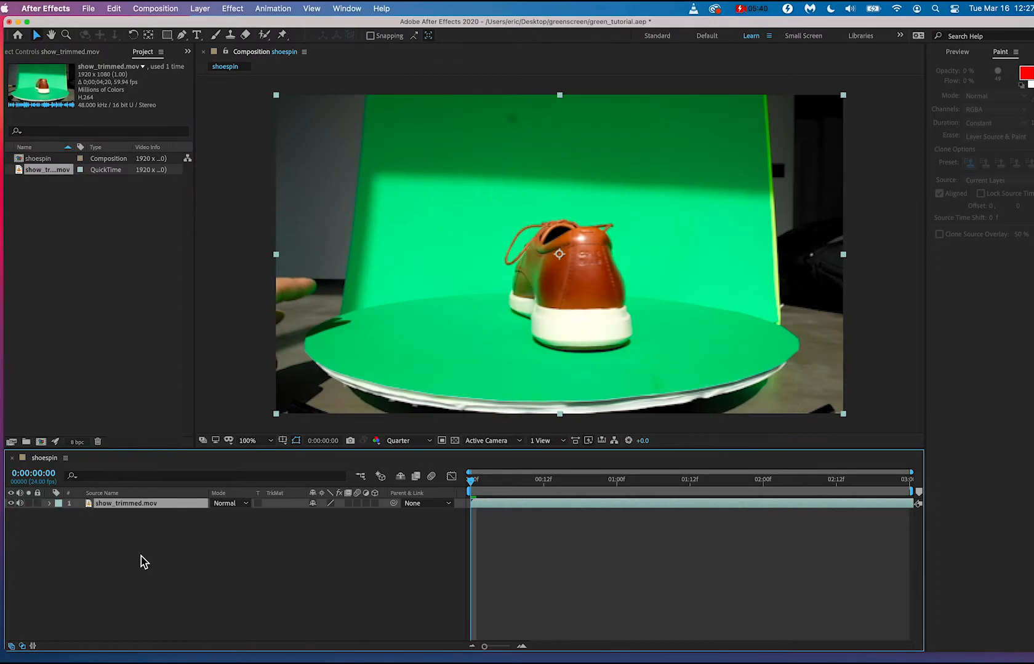
left_click(141, 557)
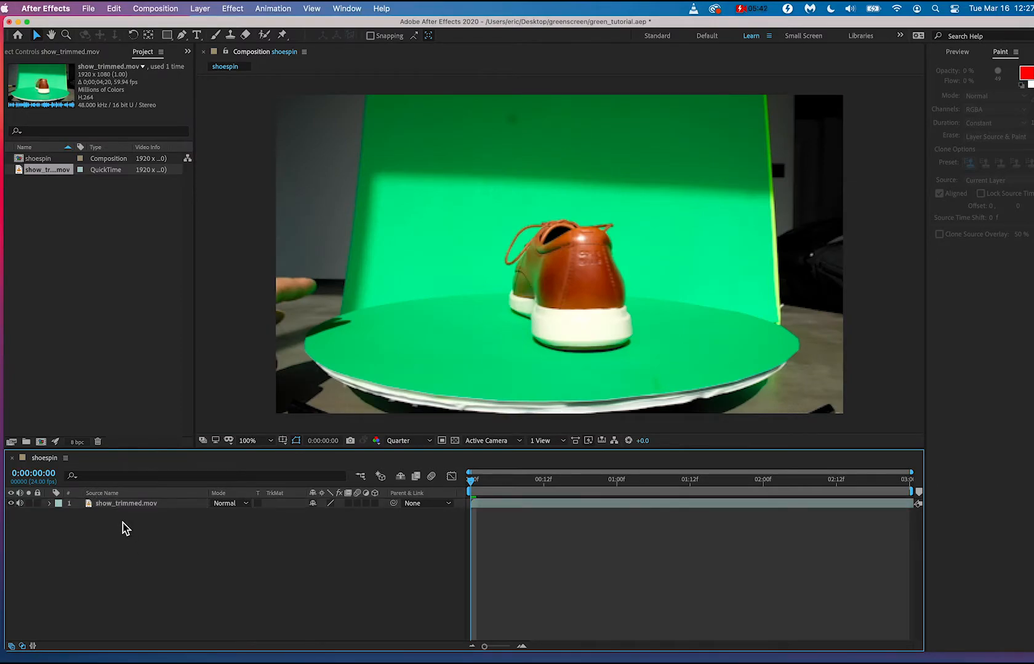
scroll(125, 526, "up", 5)
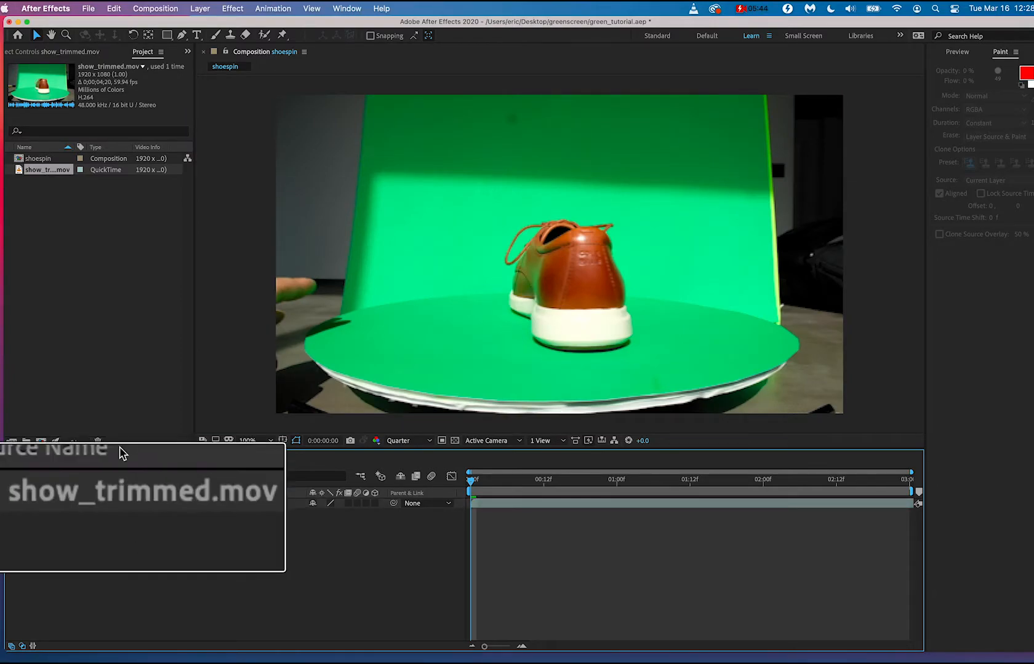
scroll(122, 496, "down", 5)
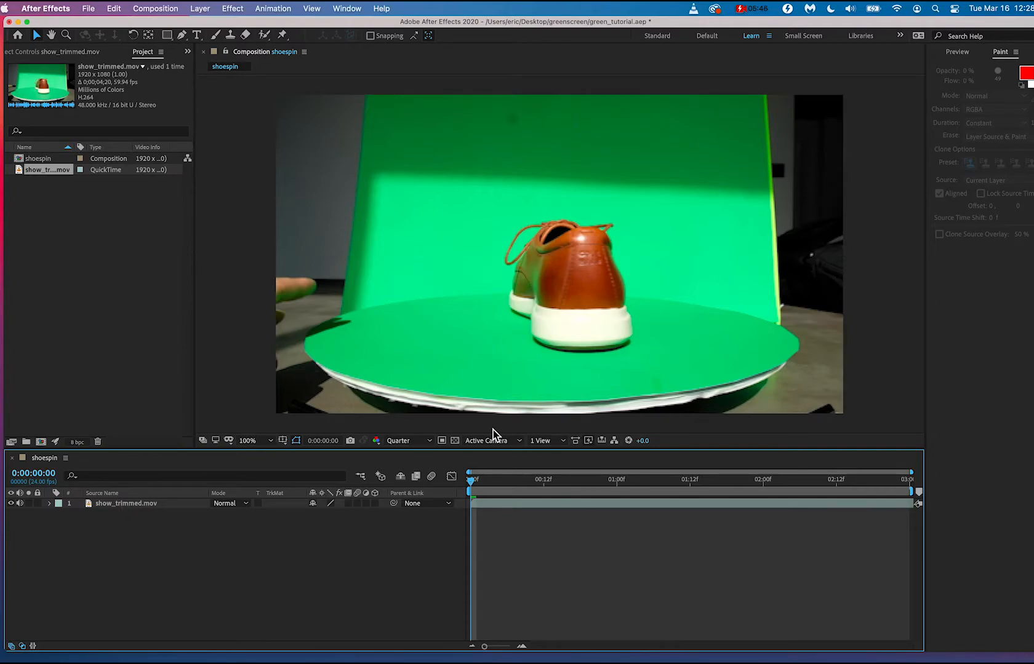
left_click_drag(472, 481, 359, 493)
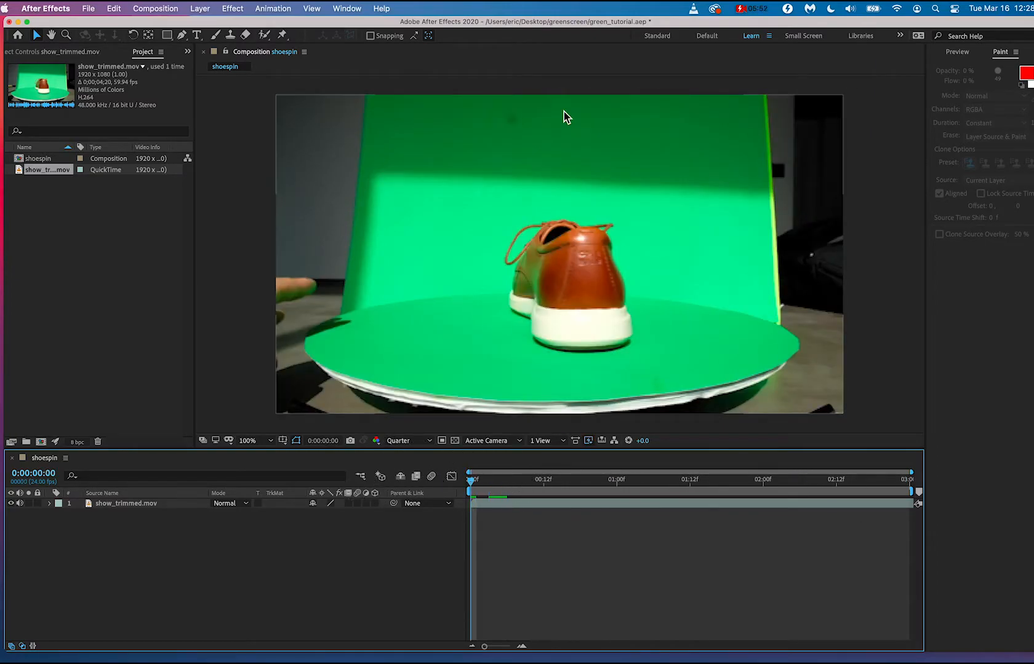
Draw a rectangular mask closely around the shoe on the show_trimmed.mov layer at 0:00:00:20, cropping away the turntable and surroundings.
left_click(166, 35)
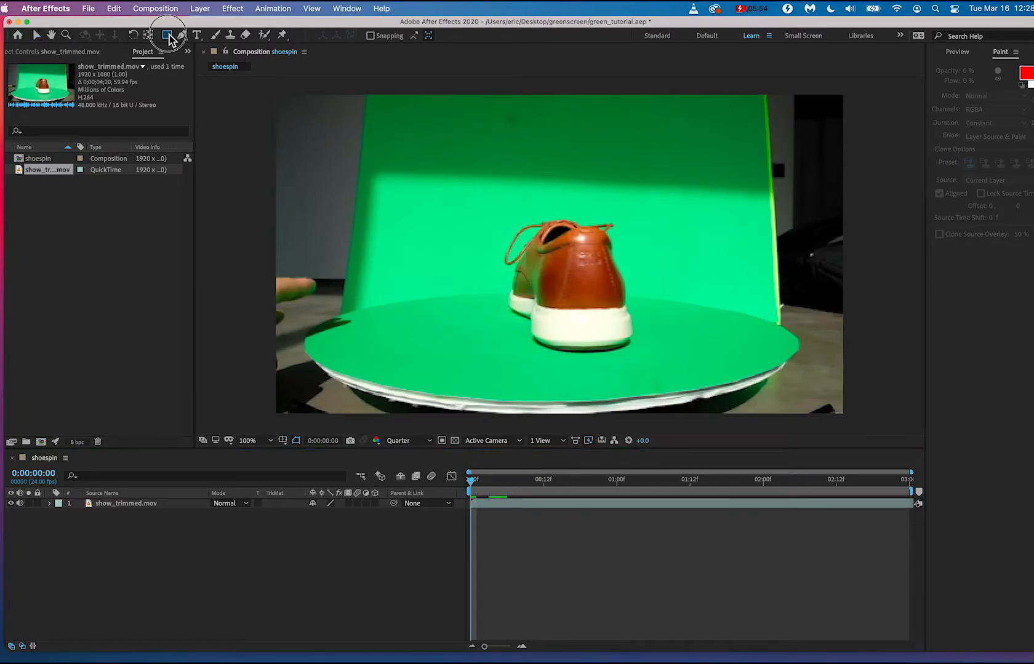
left_click_drag(471, 481, 594, 503)
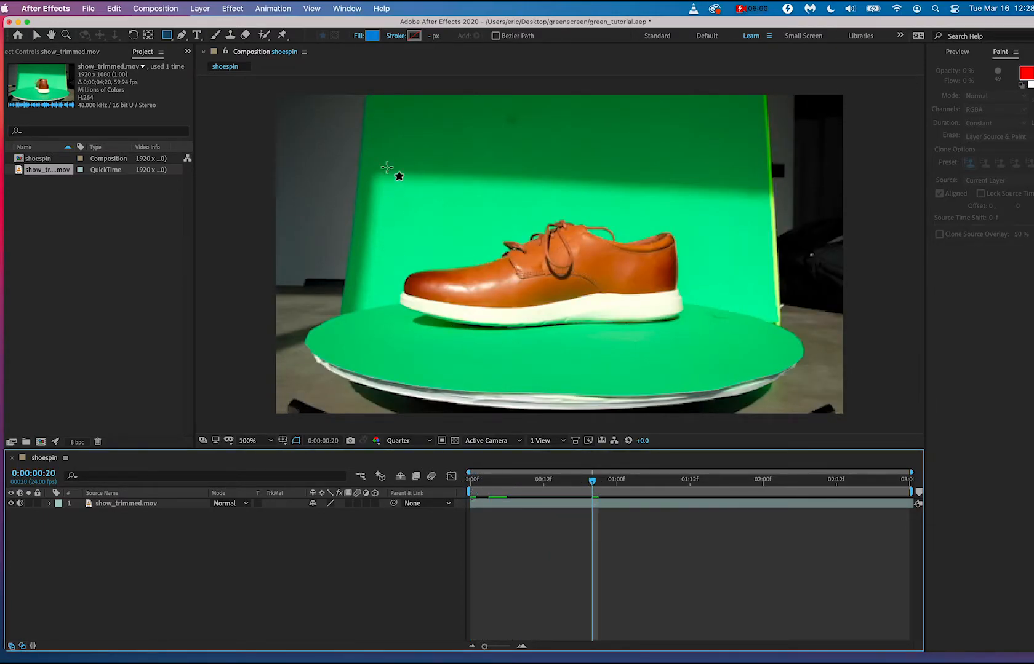
left_click_drag(386, 190, 760, 370)
key("super+z")
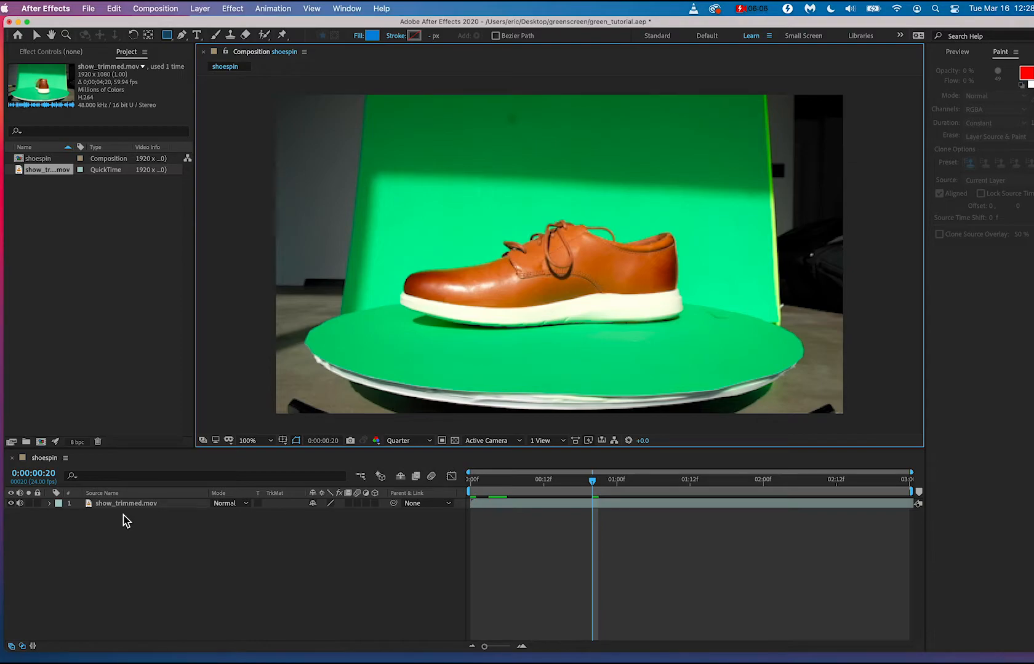
left_click(129, 510)
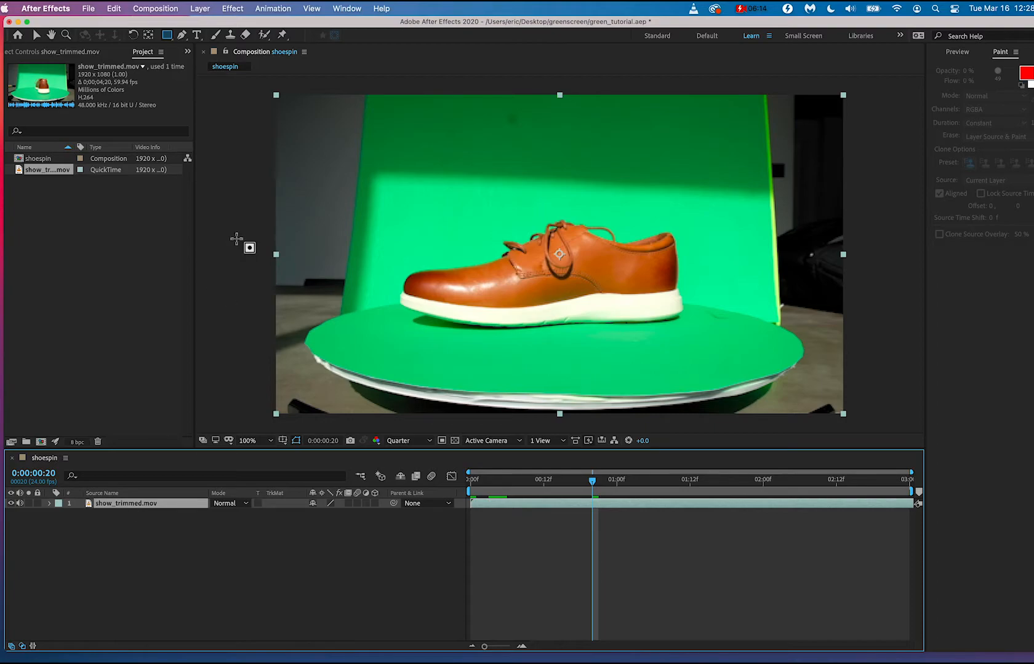
left_click(119, 511)
left_click_drag(381, 198, 745, 365)
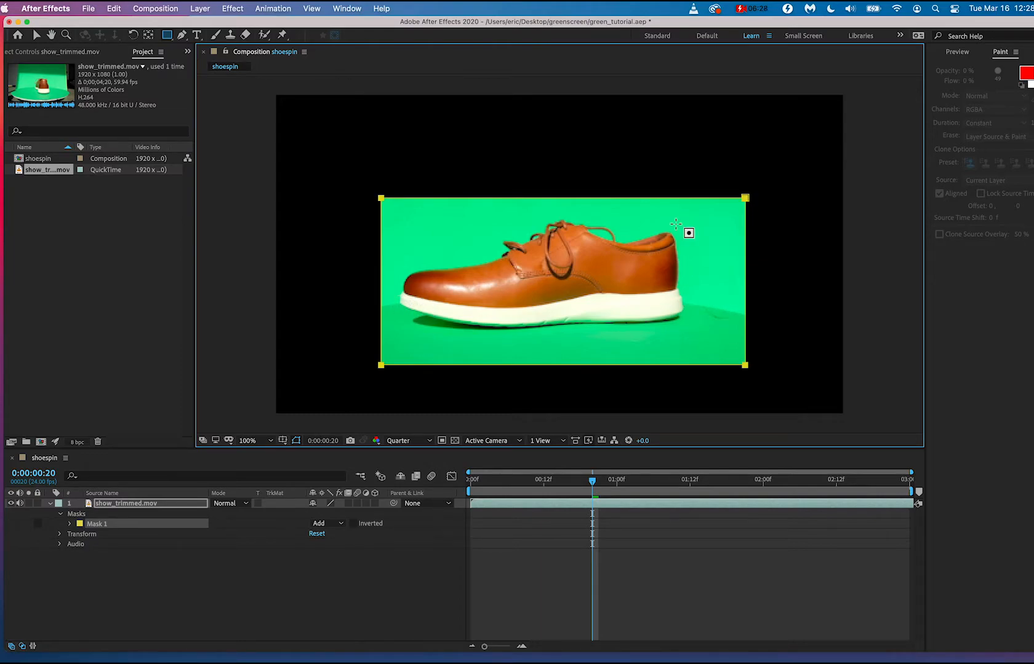
Tighten the mask's right edge toward the shoe at 0:00:02:05 and its left edge at 0:00:00:19, and check the fit across the spin.
left_click_drag(592, 492, 795, 492)
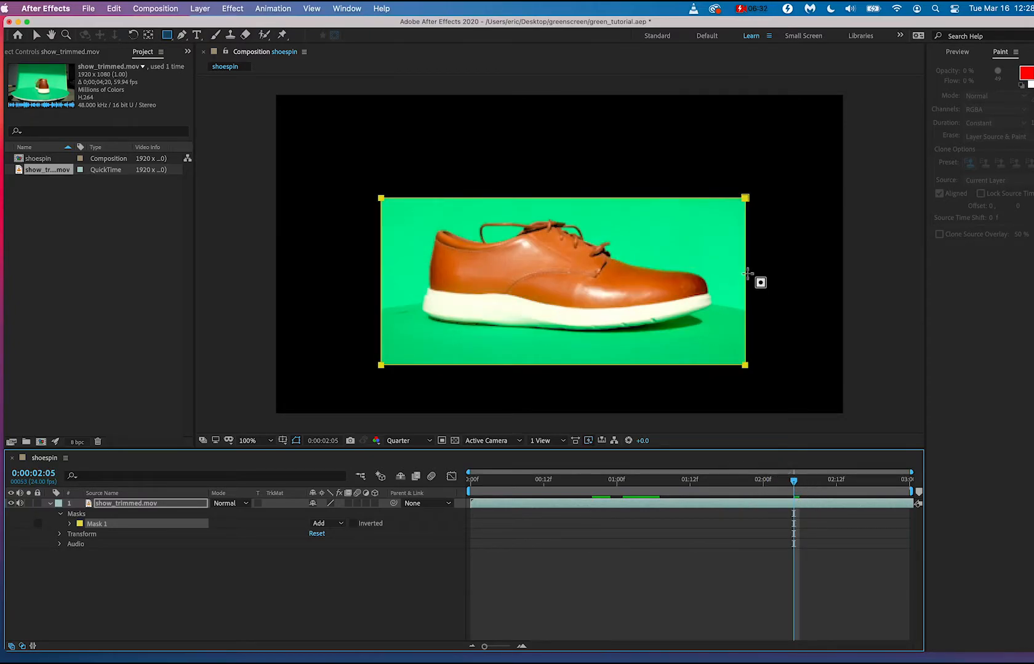
key("v")
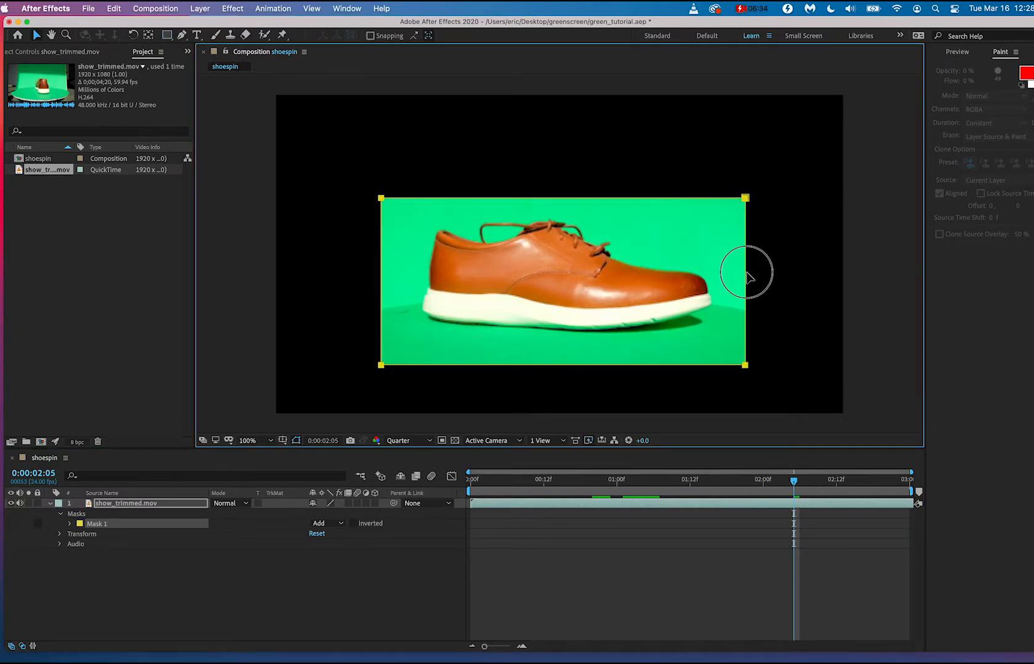
left_click_drag(743, 273, 723, 283)
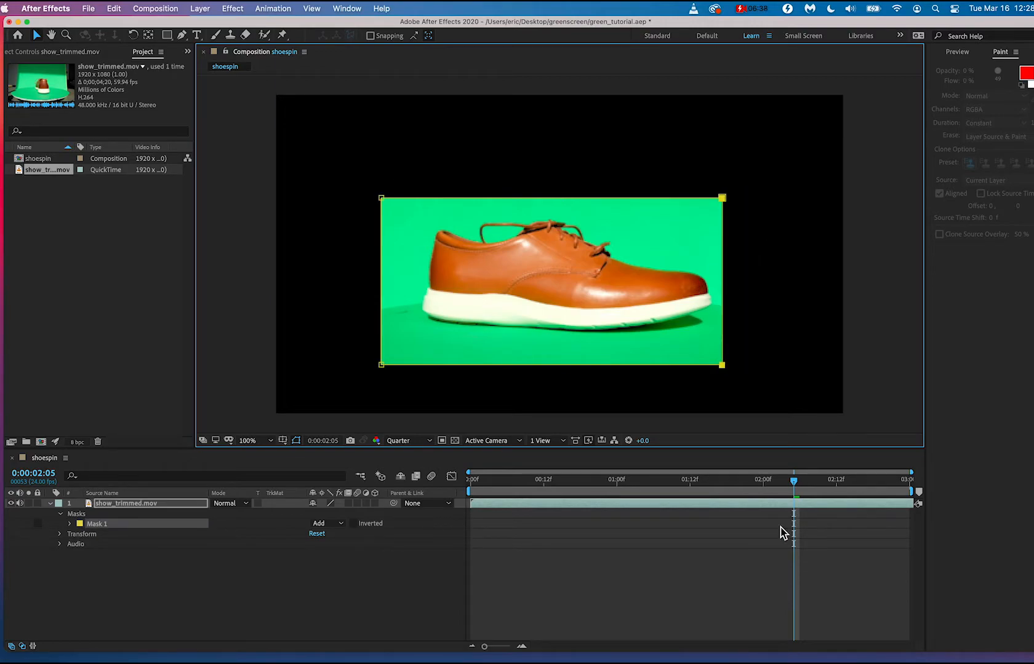
left_click_drag(794, 493, 585, 494)
left_click(375, 293)
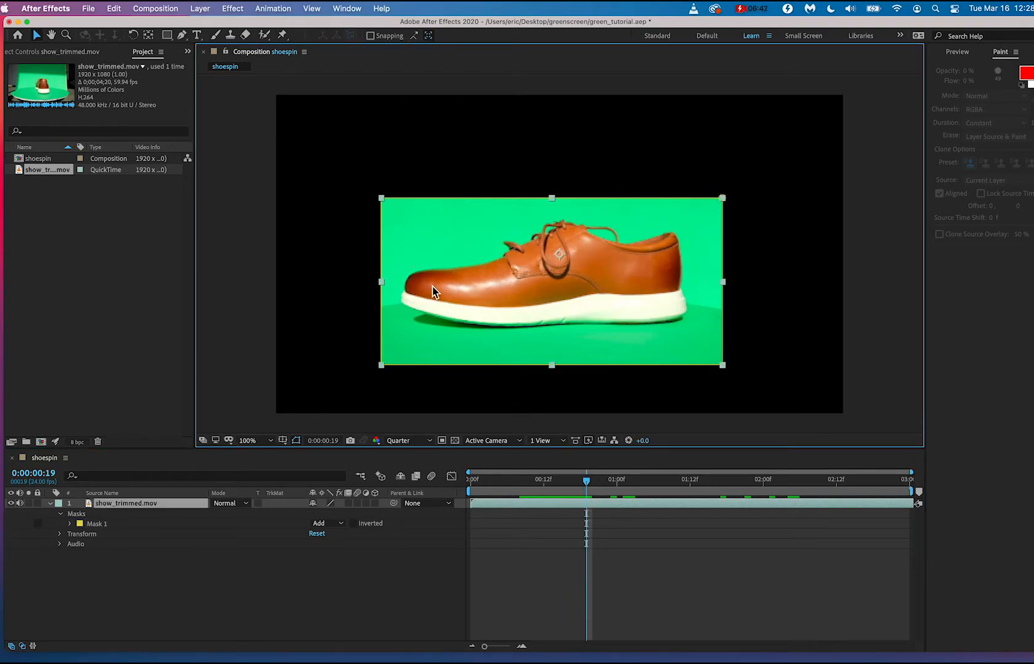
left_click_drag(382, 283, 393, 282)
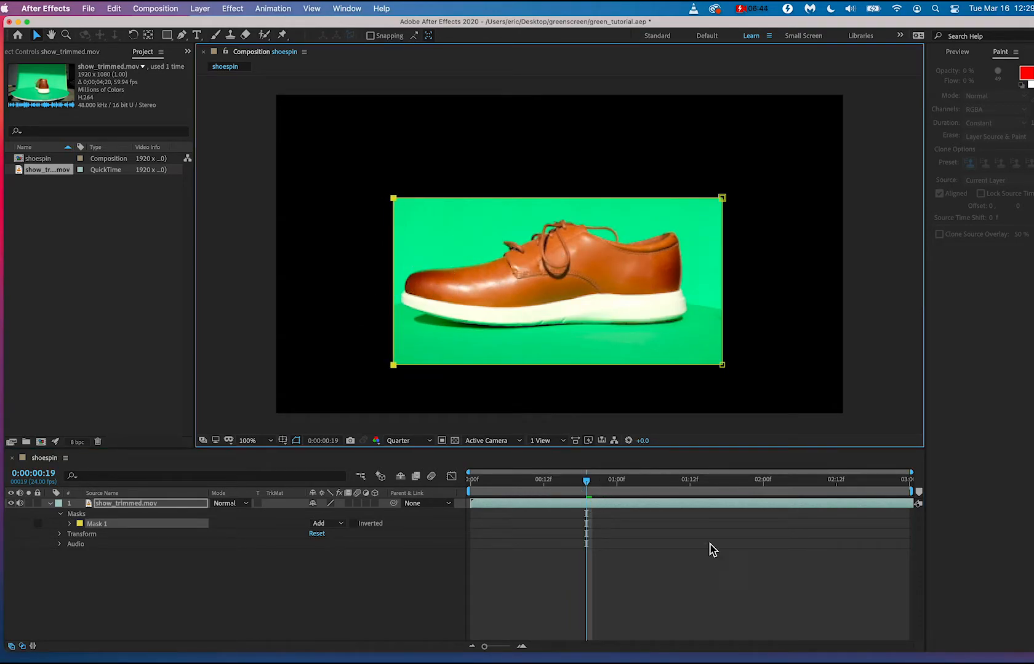
left_click_drag(593, 483, 799, 492)
left_click(818, 376)
left_click(886, 383)
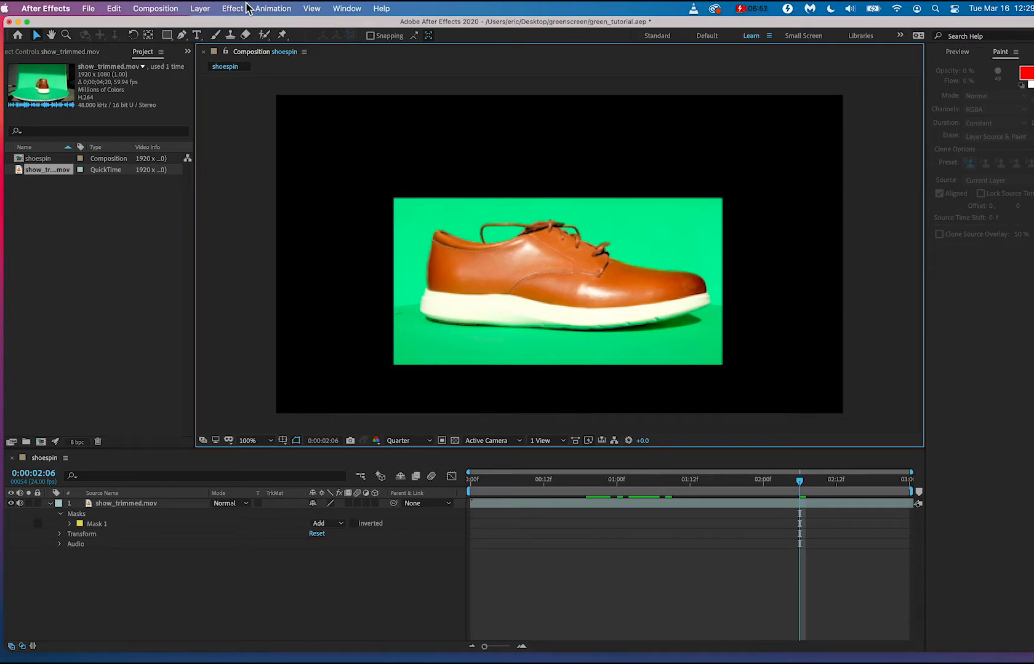
Create a new shape layer and add a blue rectangle filling the whole composition frame.
left_click(200, 9)
mouse_move(200, 31)
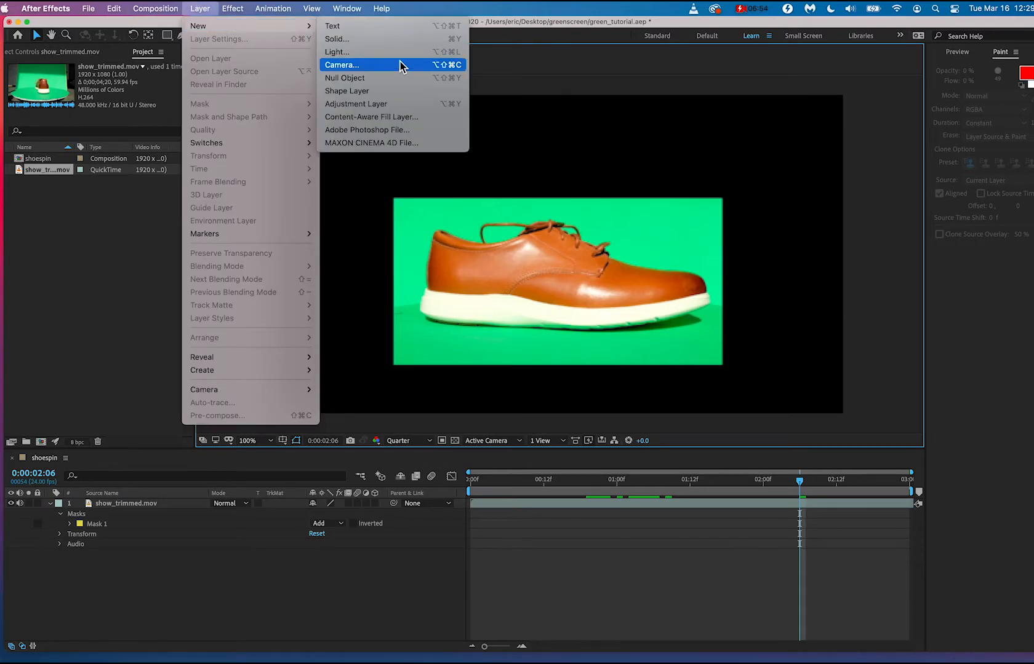
left_click(374, 99)
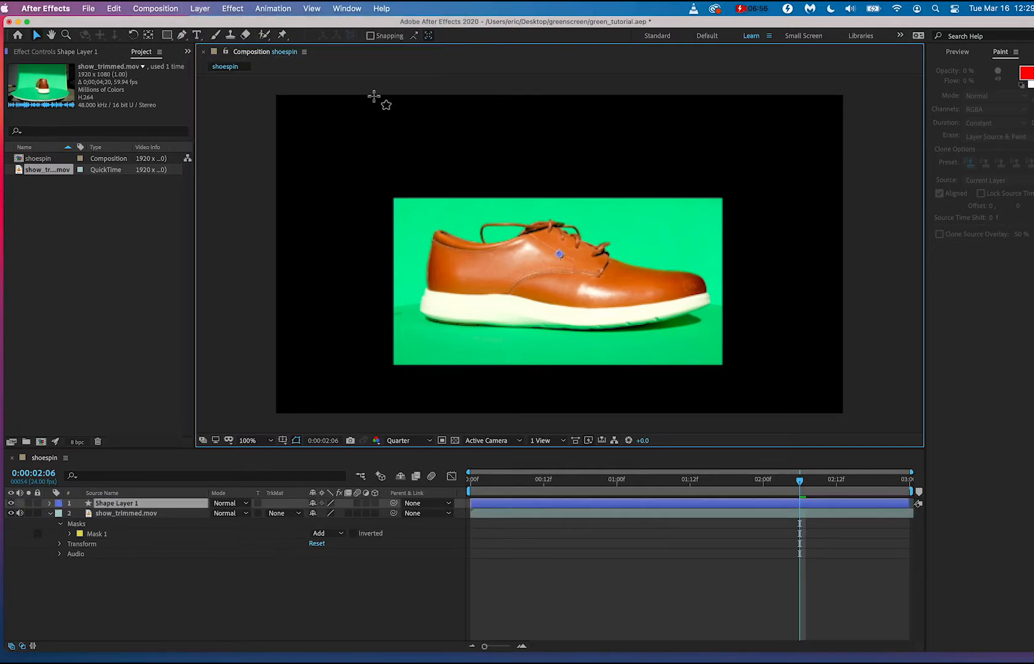
double_click(166, 35)
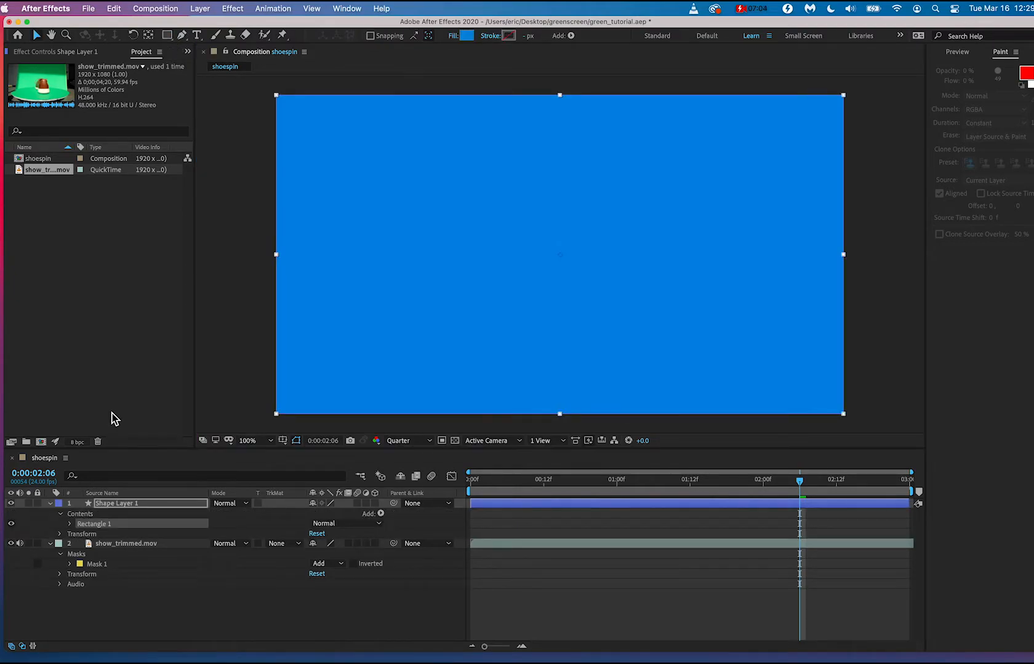
Move the blue shape layer below show_trimmed.mov in the layer stack, and lock it.
left_click(50, 544)
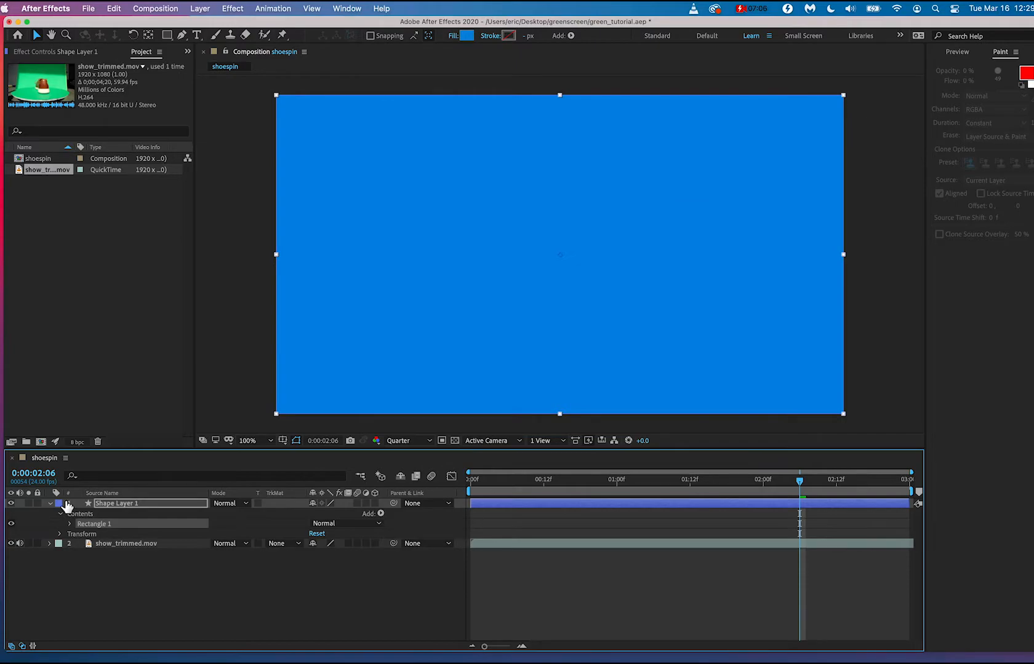
left_click_drag(60, 504, 35, 597)
left_click(36, 597)
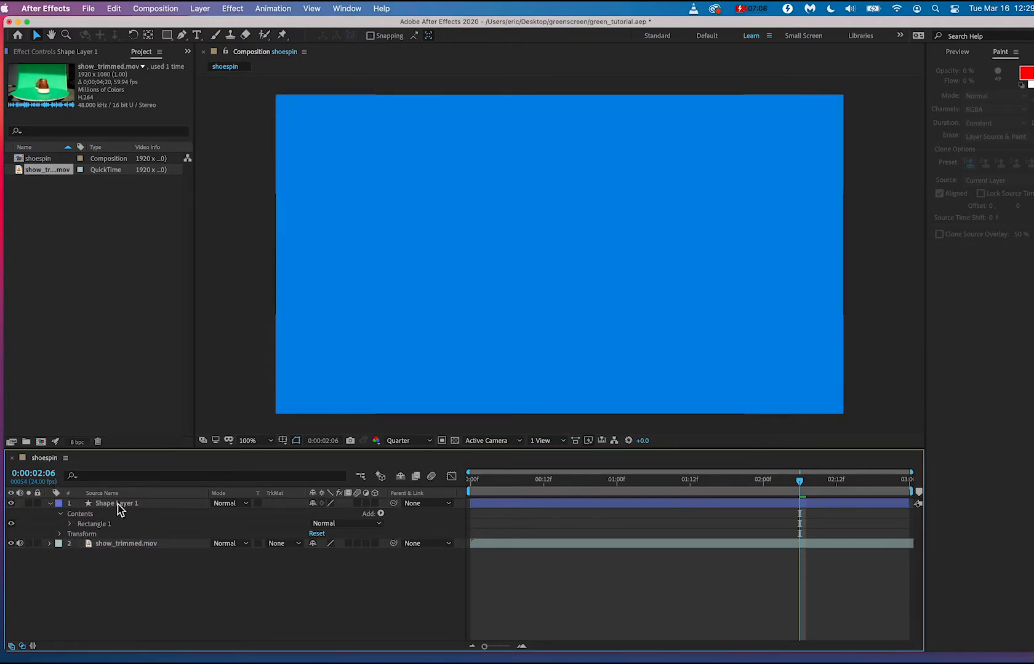
left_click_drag(119, 510, 121, 556)
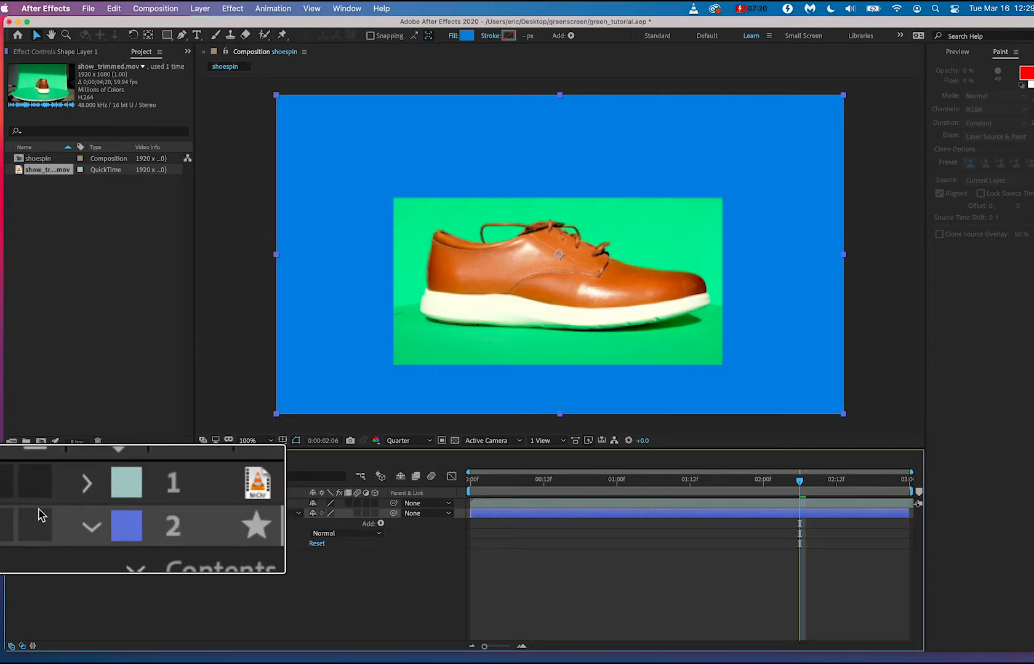
left_click(37, 513)
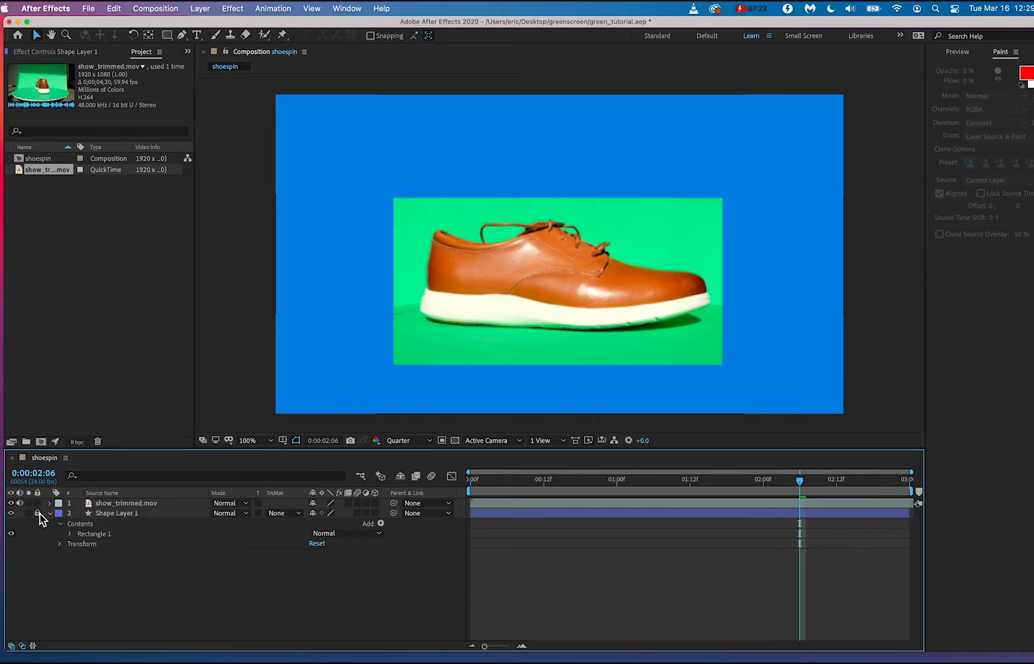
left_click(50, 515)
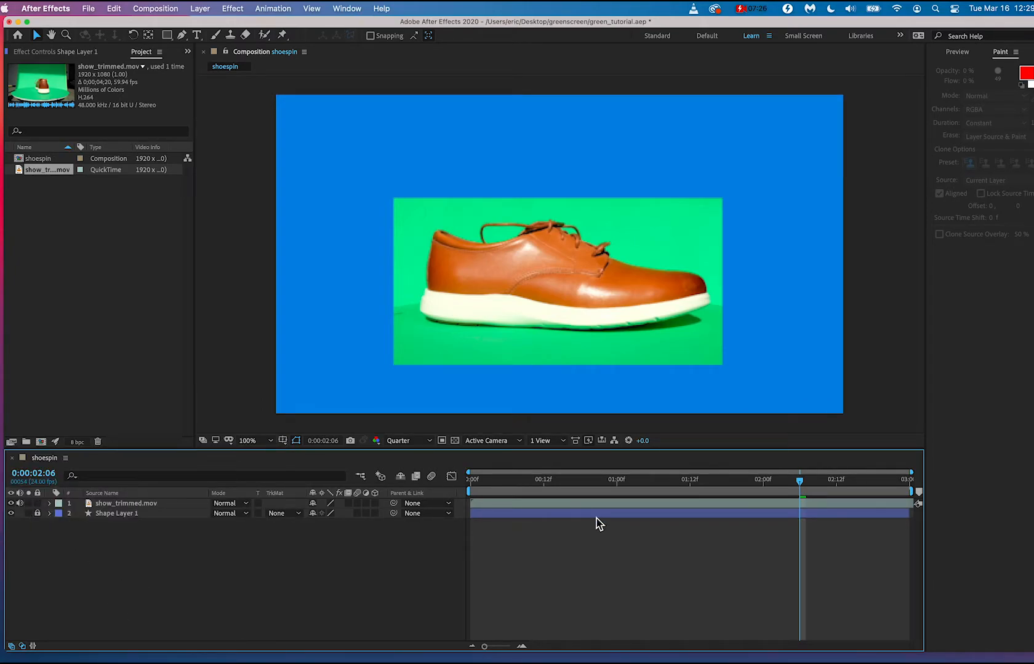
Scrub to the end of the composition and set the shoespin composition's duration to 0:00:06:00.
left_click_drag(538, 485, 940, 501)
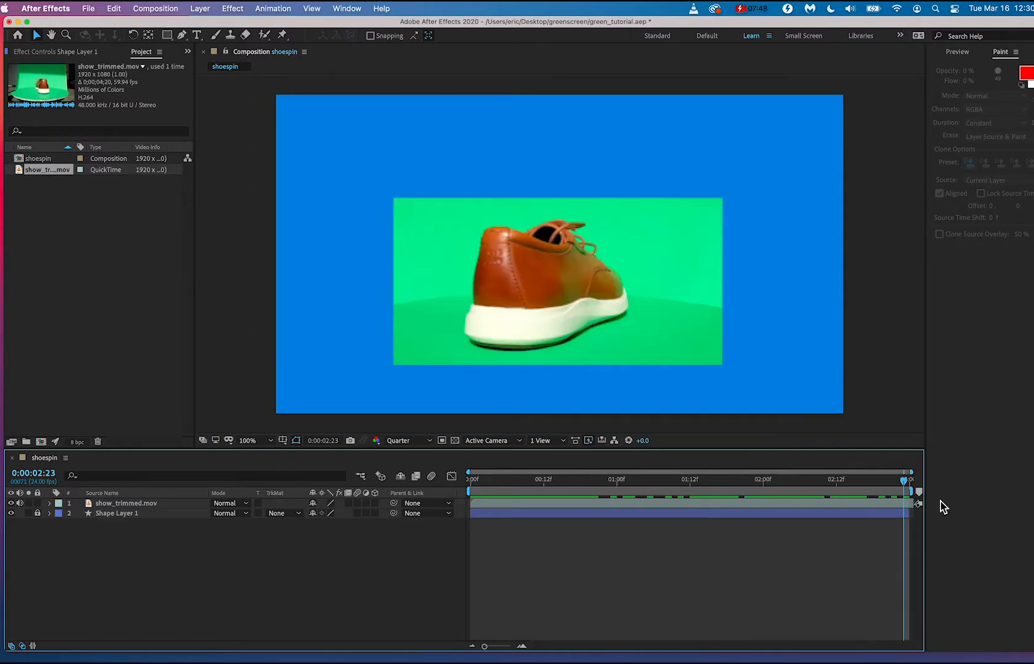
left_click(163, 8)
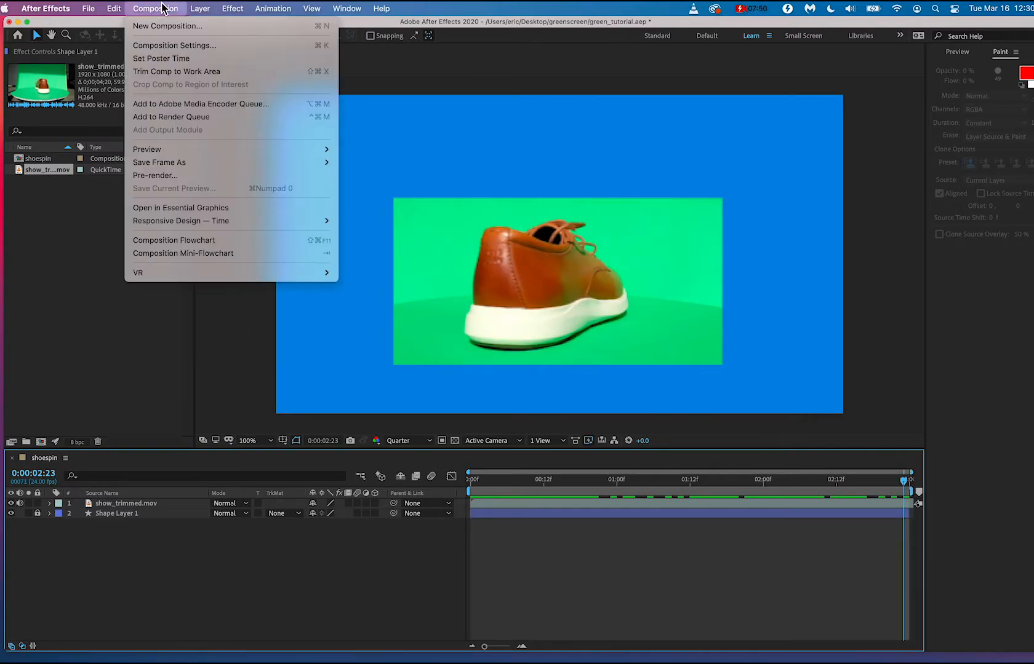
left_click(170, 45)
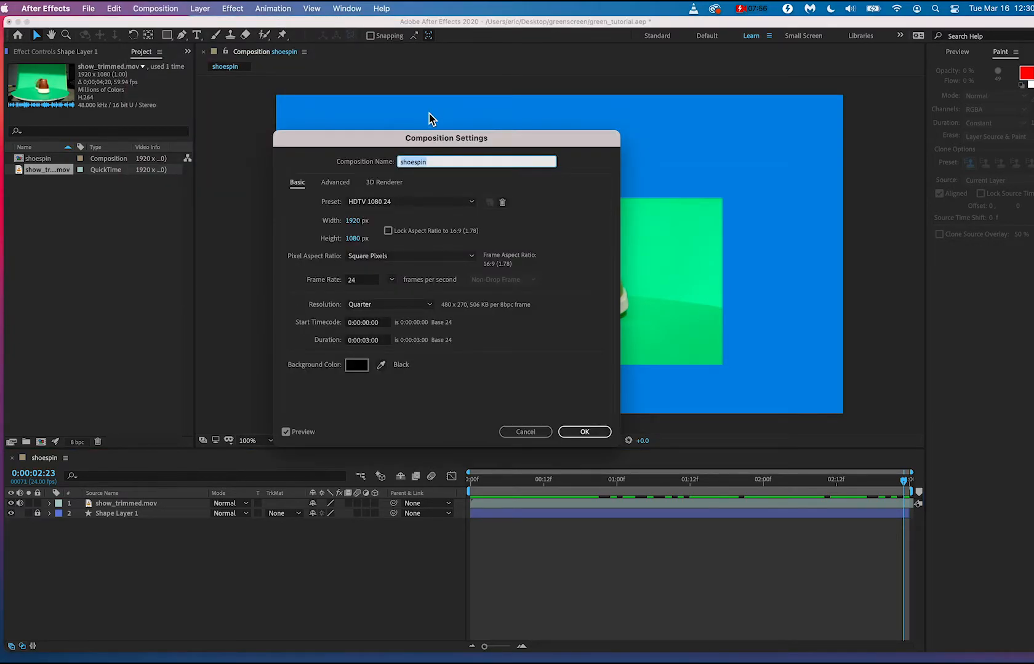
left_click_drag(440, 140, 310, 163)
left_click(236, 364)
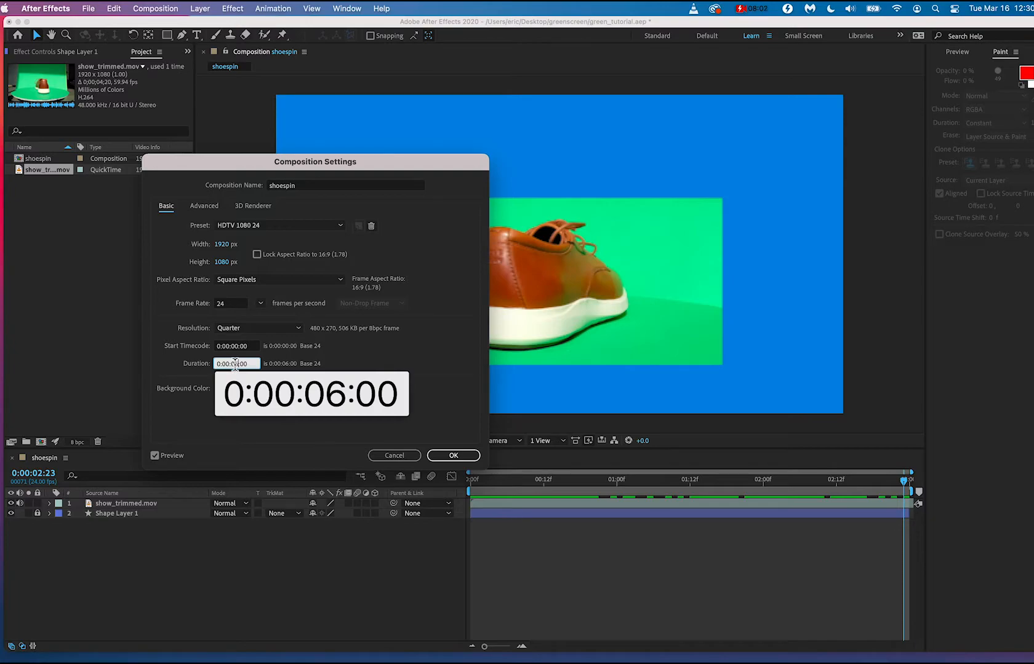
left_click(455, 456)
Unlock the blue shape layer and extend its end to match the end of the show_trimmed.mov layer.
left_click_drag(902, 484, 955, 487)
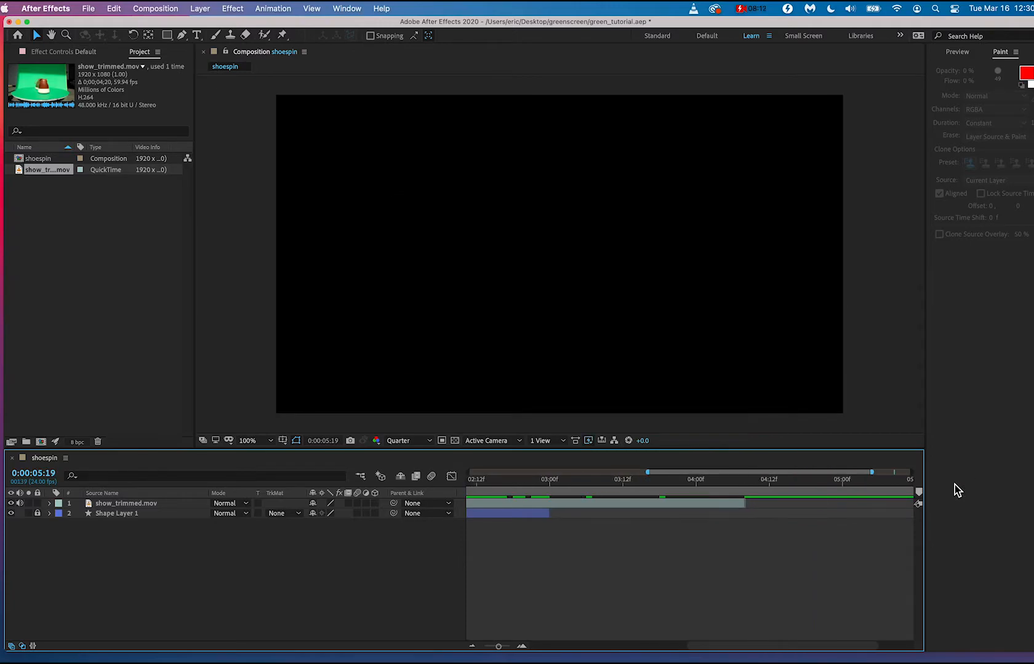
left_click_drag(545, 479, 709, 502)
left_click_drag(550, 516, 799, 523)
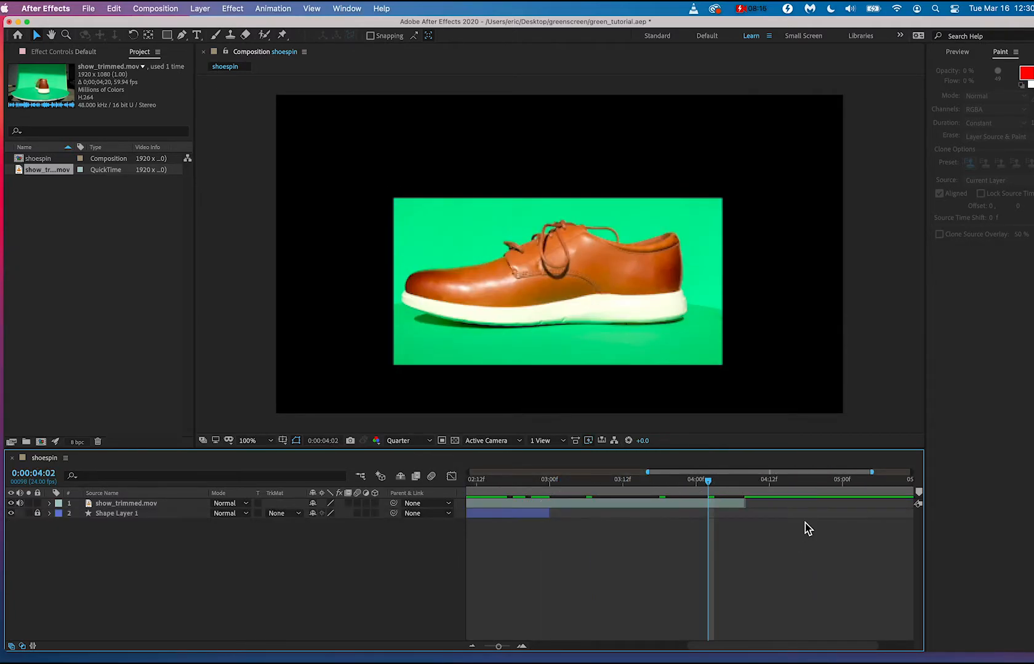
left_click_drag(544, 516, 726, 520)
left_click(37, 514)
left_click_drag(549, 514, 707, 477)
Set the end of the work area to 0:00:04:01, where the shoe is back in side view.
scroll(715, 548, "right", 3)
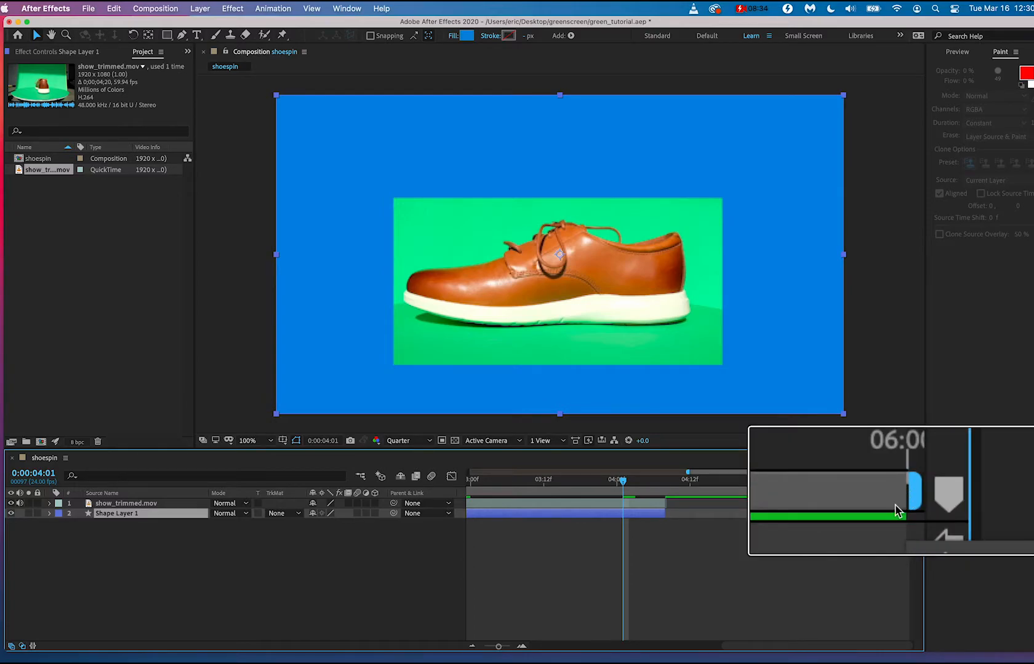
left_click_drag(915, 496, 804, 496)
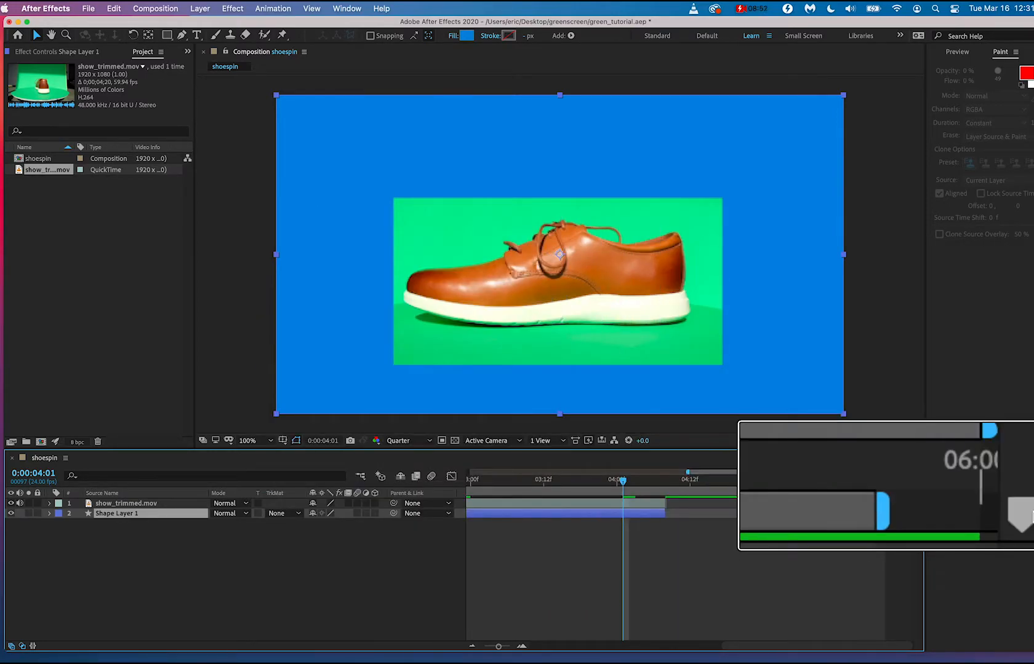
left_click_drag(887, 494, 624, 490)
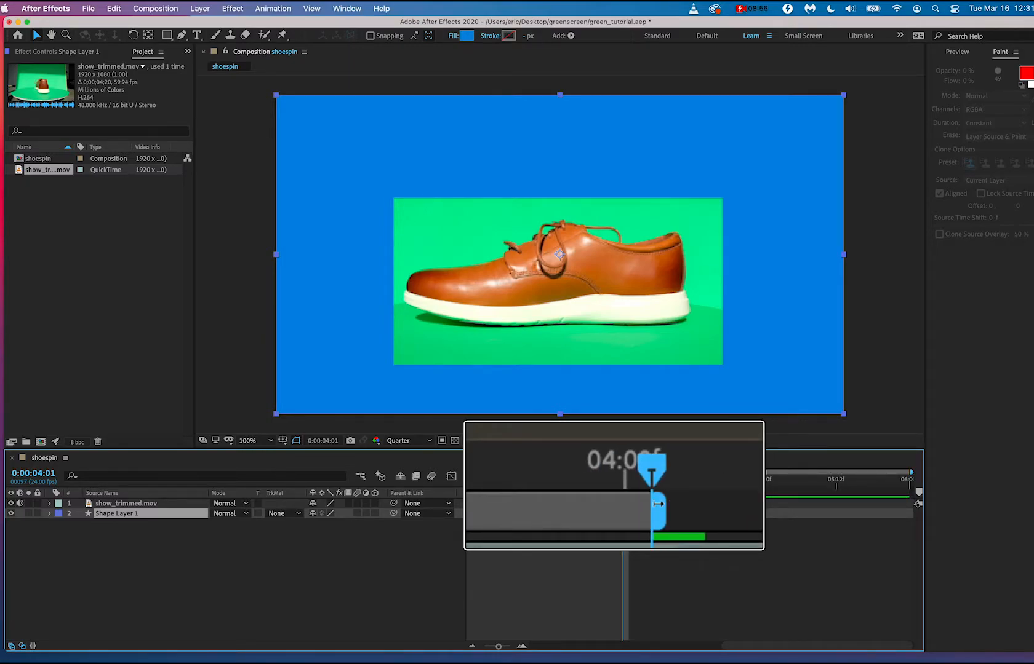
Find the matching side view of the shoe at 0:00:00:20 and set the work area start there.
scroll(594, 528, "left", 10)
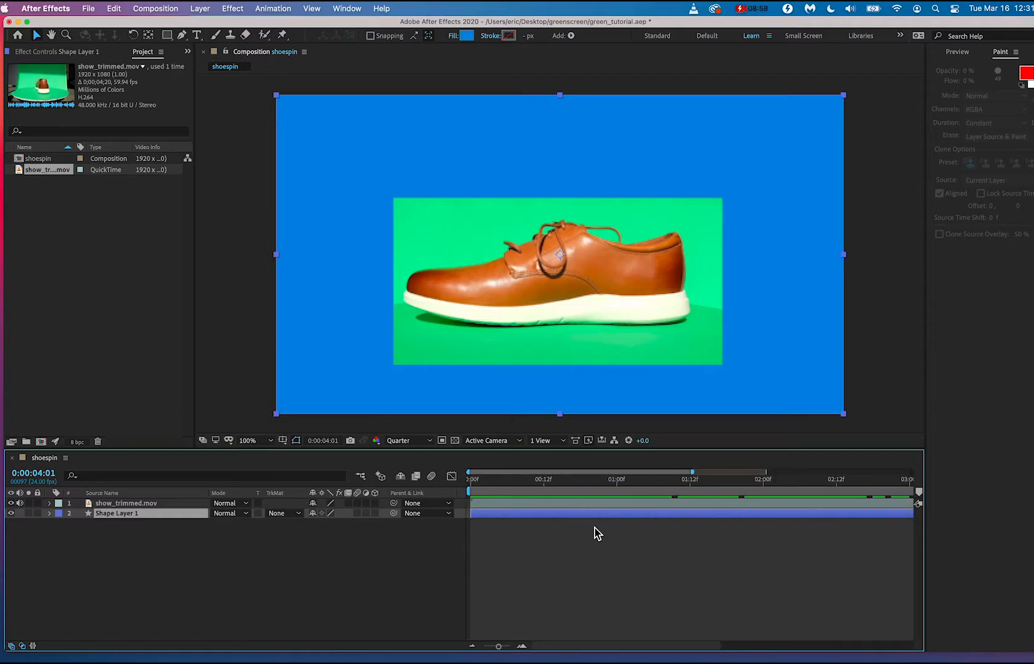
mouse_move(579, 486)
left_mouse_down()
mouse_move(494, 483)
mouse_move(593, 483)
left_mouse_up()
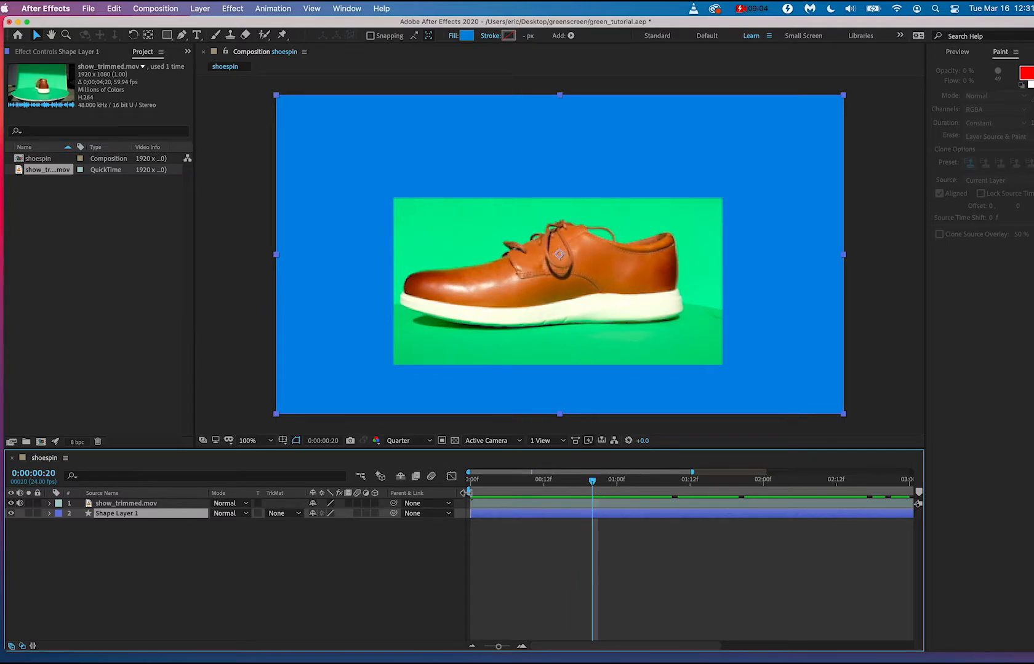
left_click_drag(466, 492, 592, 512)
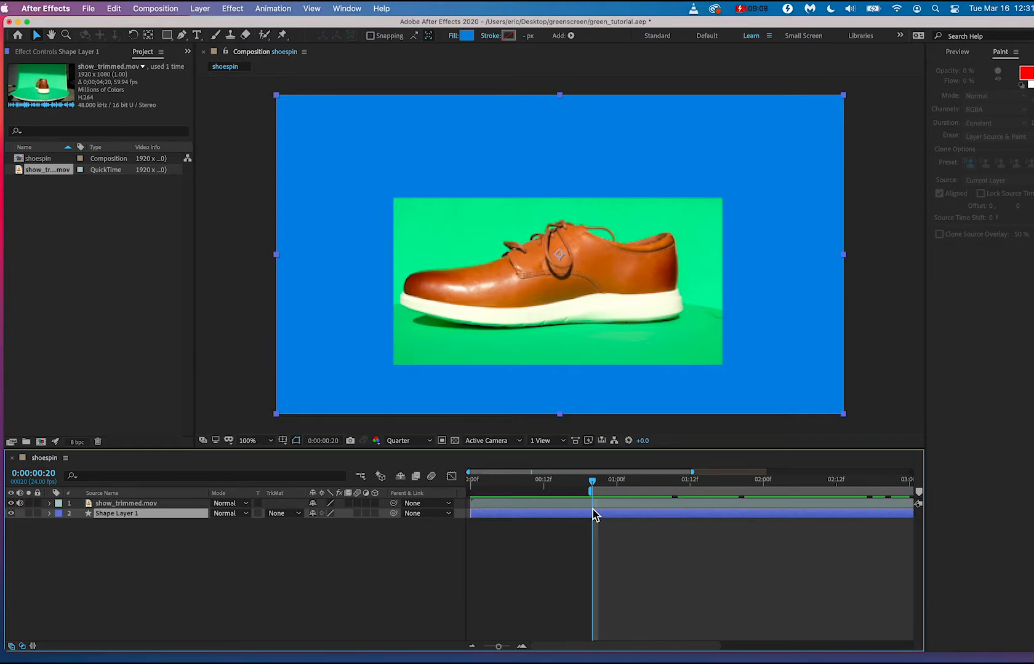
left_click(492, 647)
left_click_drag(498, 647, 485, 649)
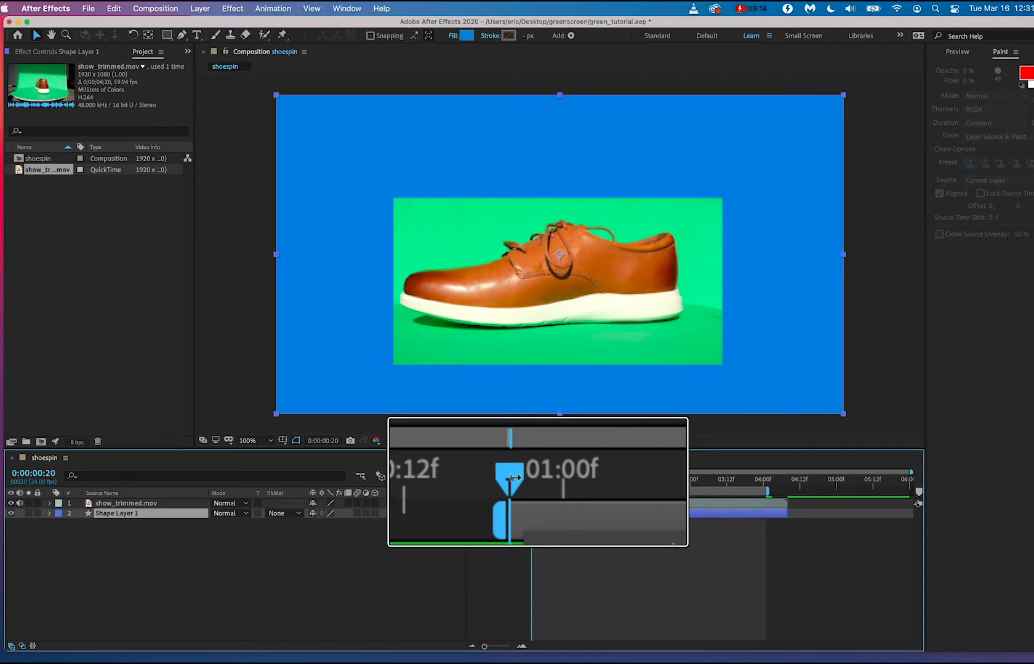
mouse_move(531, 486)
left_mouse_down()
mouse_move(776, 486)
mouse_move(533, 488)
left_mouse_up()
Mute the audio of the show_trimmed.mov layer and preview the looping spin within the work area.
key("space")
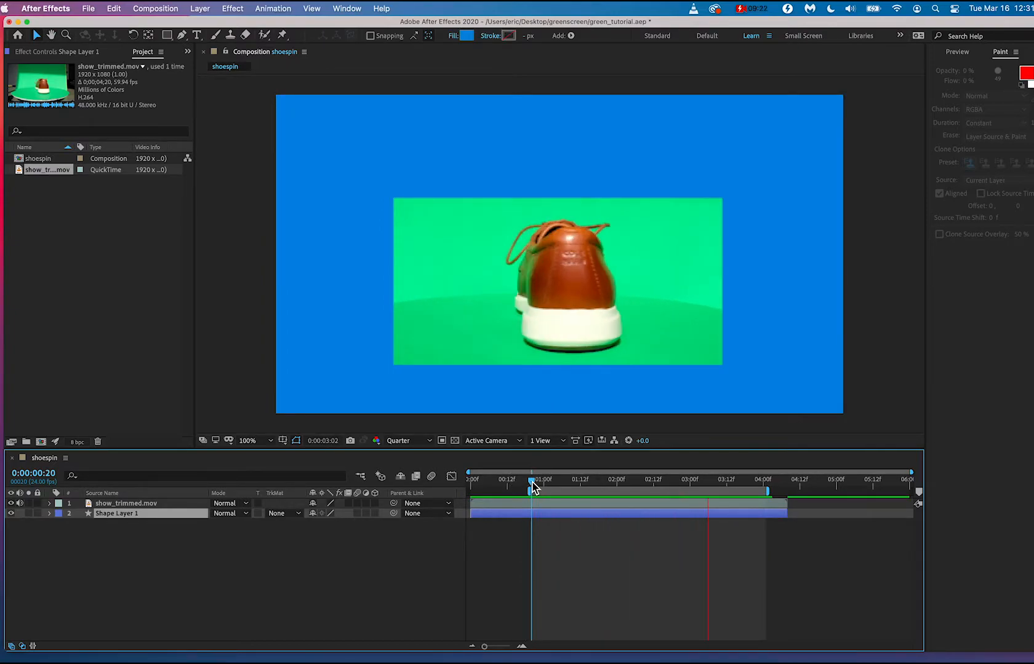
key("space")
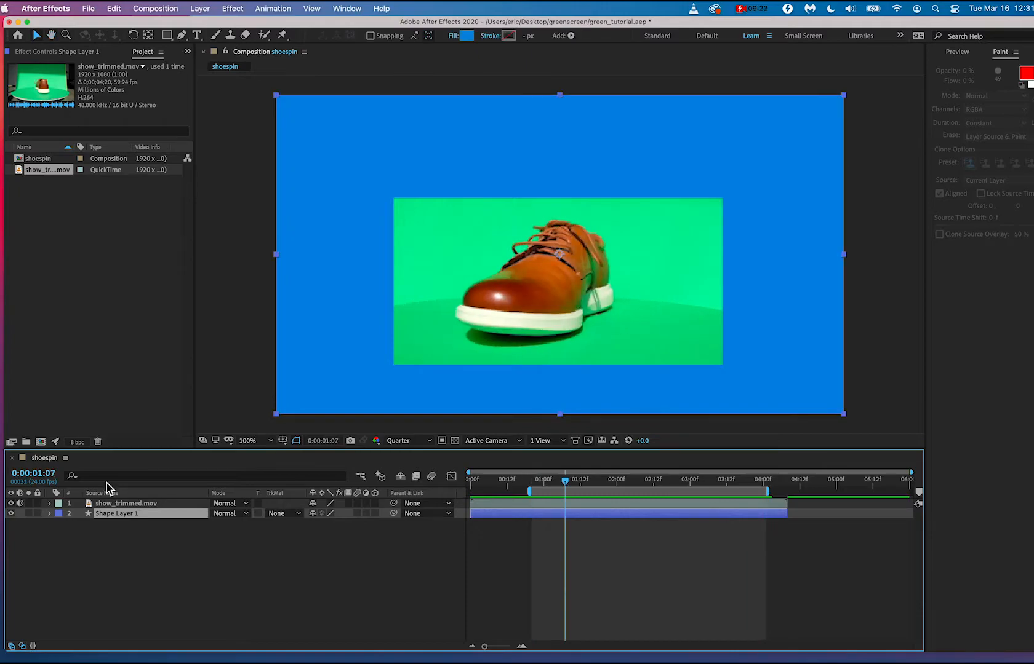
left_click(23, 514)
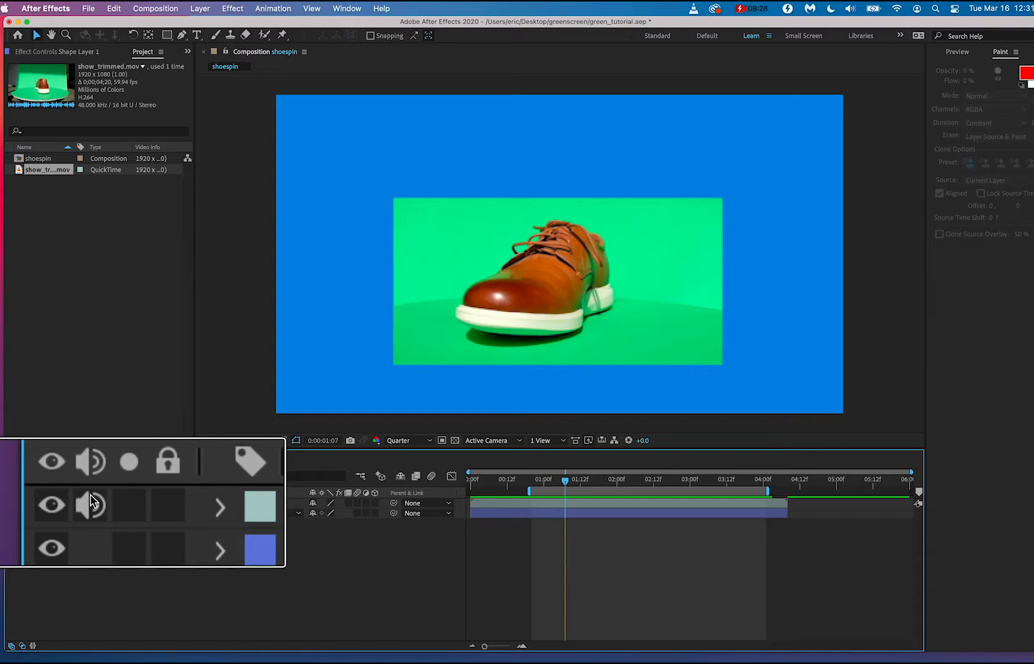
left_click(91, 502)
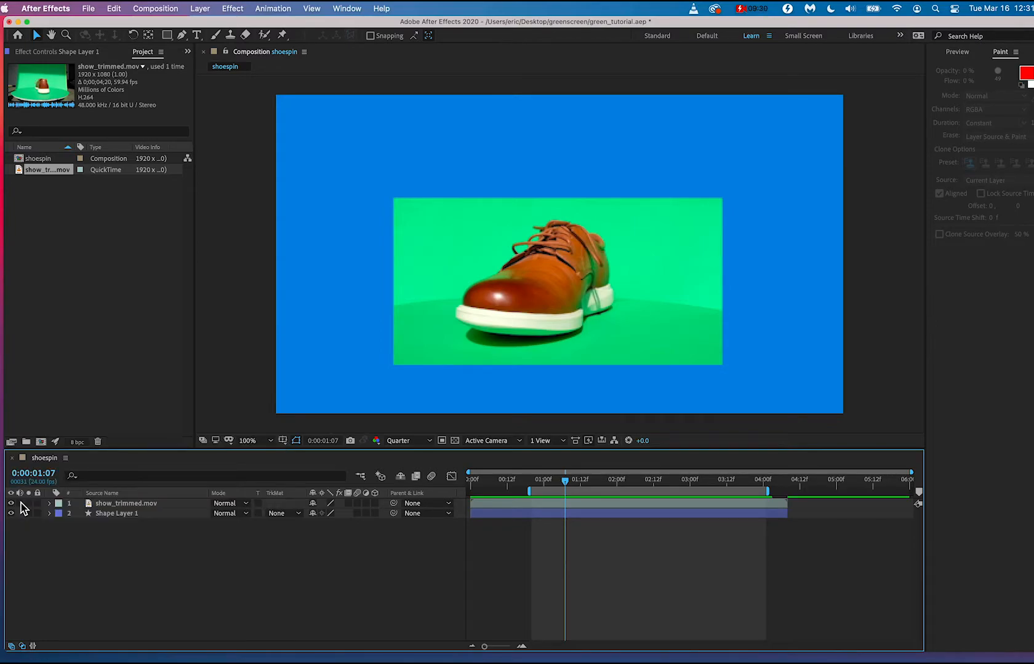
key("space")
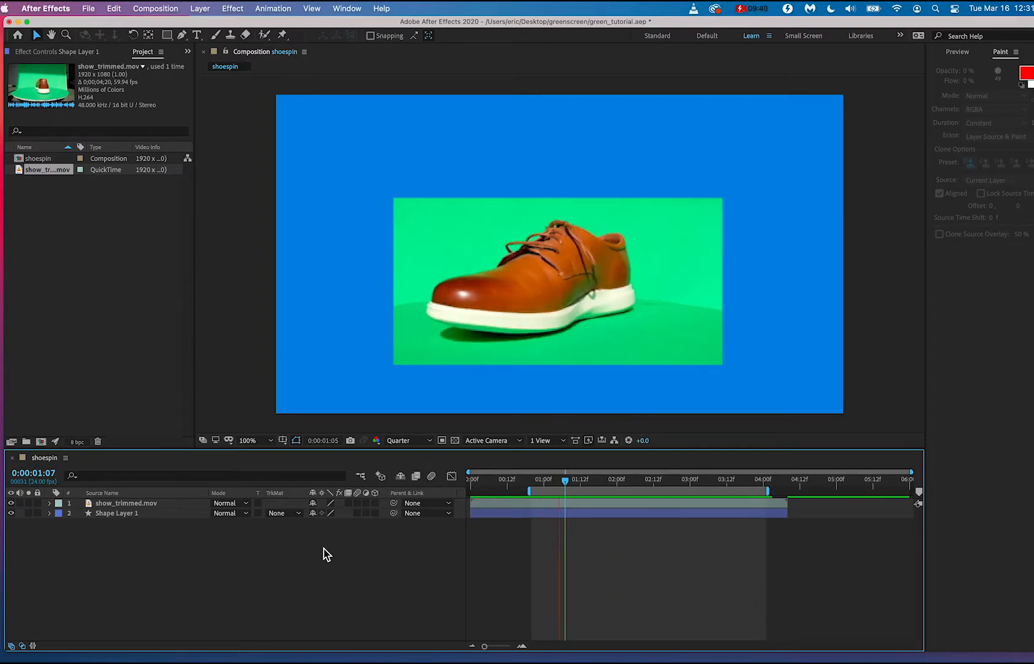
key("space")
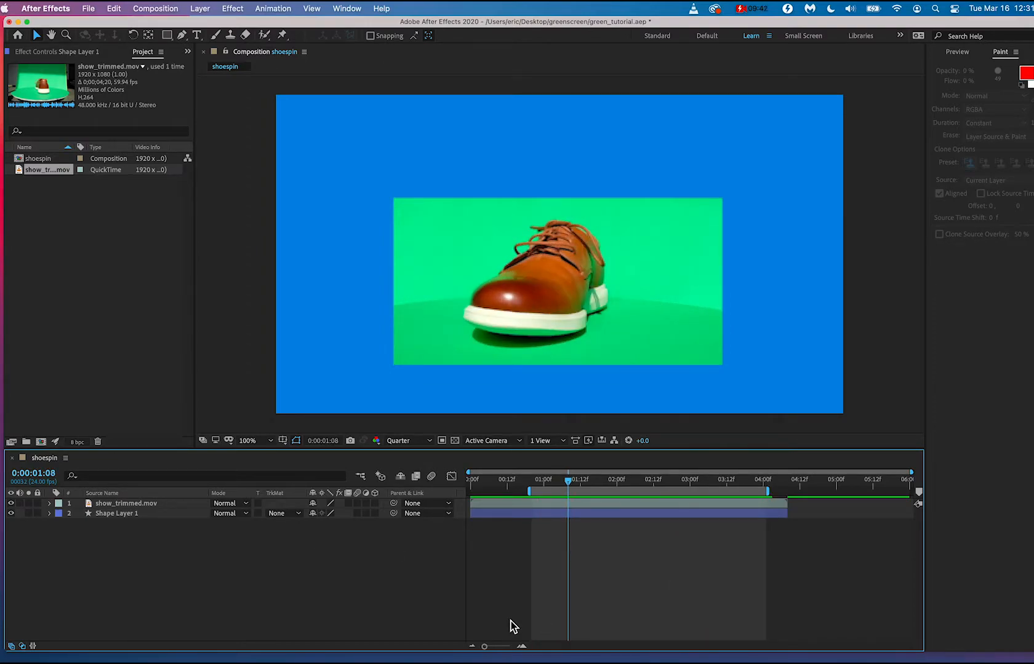
Check the loop point at both ends of the work area, and extend the work area end by one frame.
left_click_drag(485, 646, 499, 647)
left_click(611, 481)
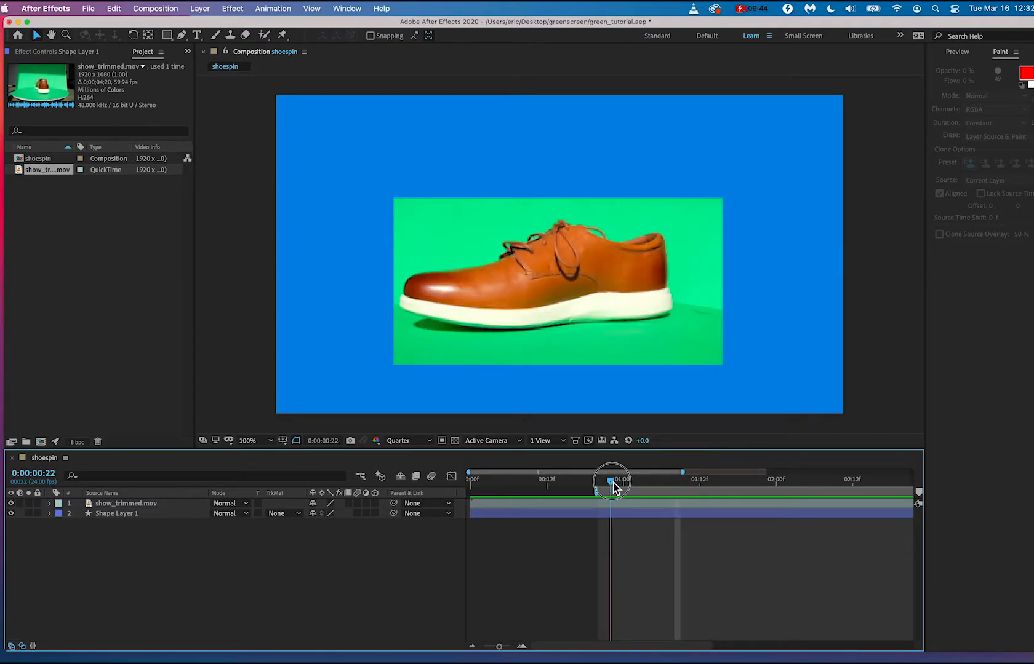
left_click_drag(613, 483, 723, 479)
scroll(777, 491, "right", 10)
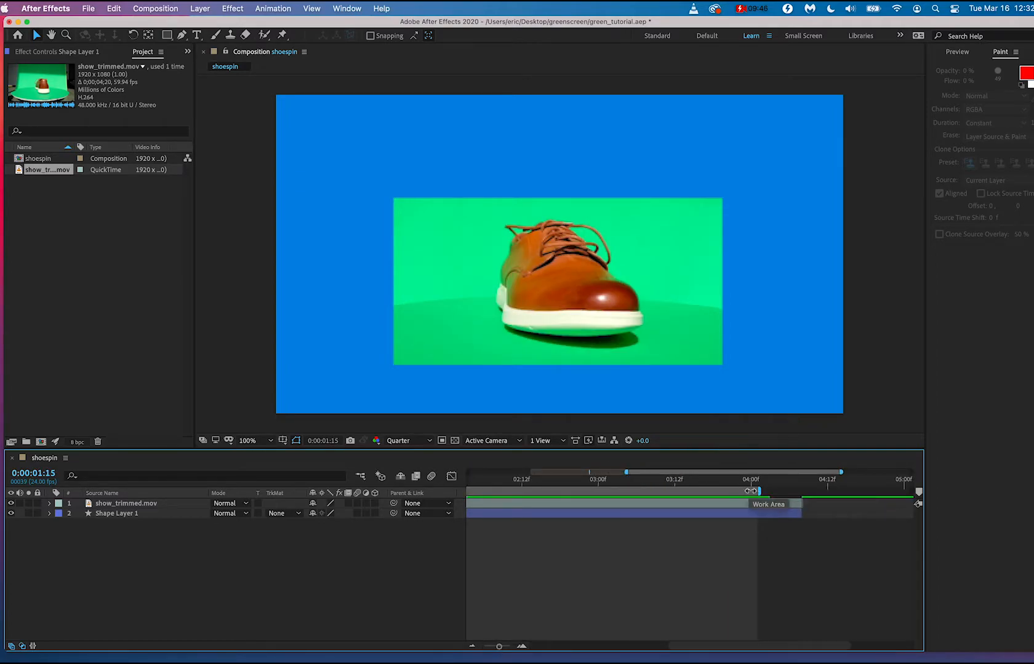
left_click(751, 484)
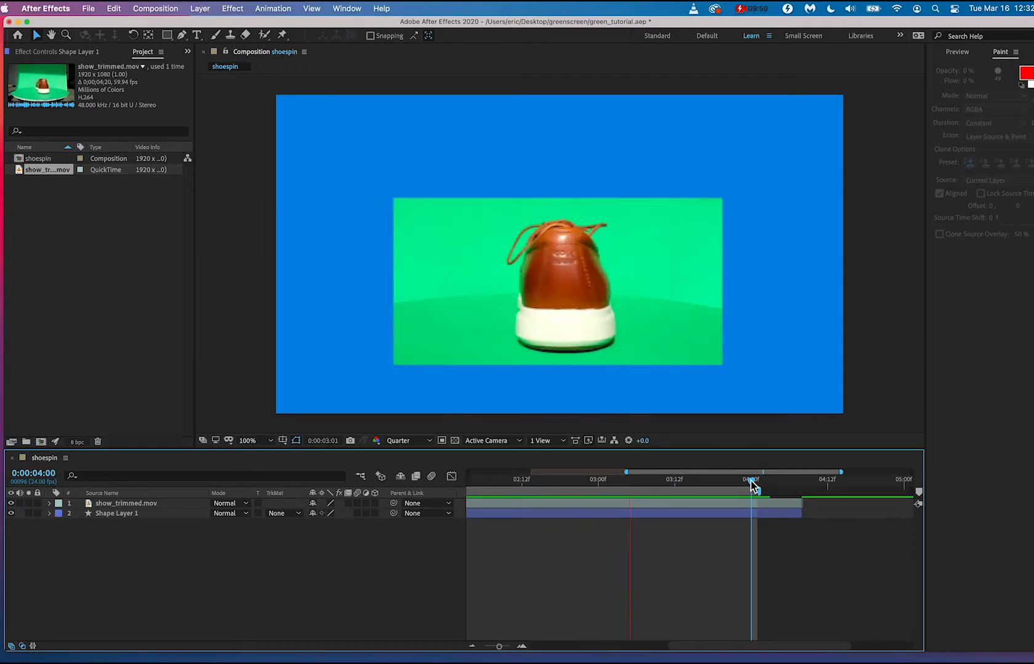
key("space")
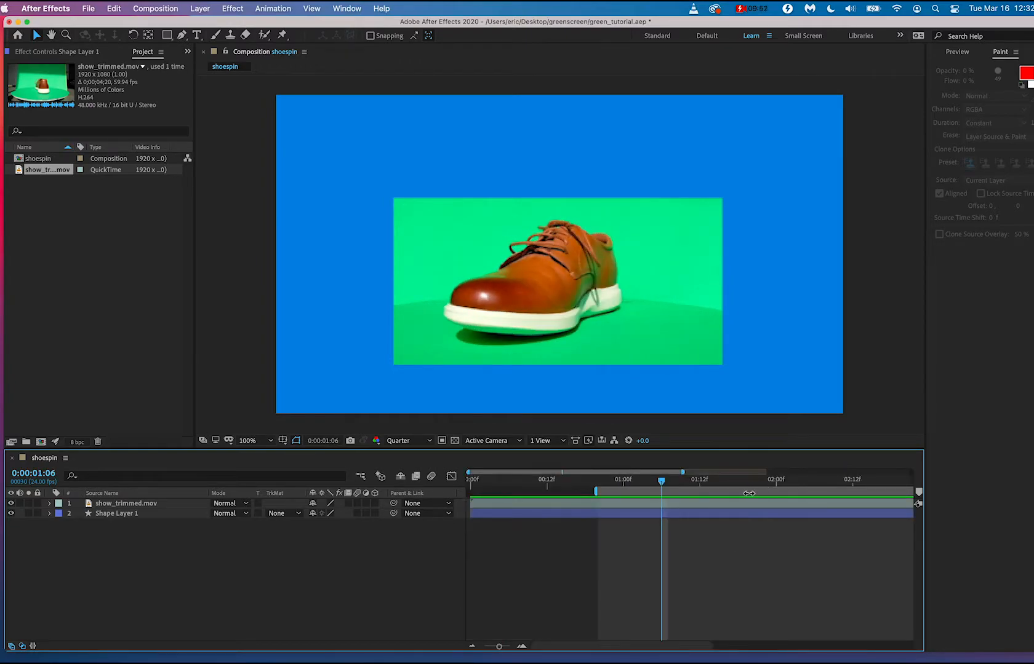
scroll(749, 493, "right", 10)
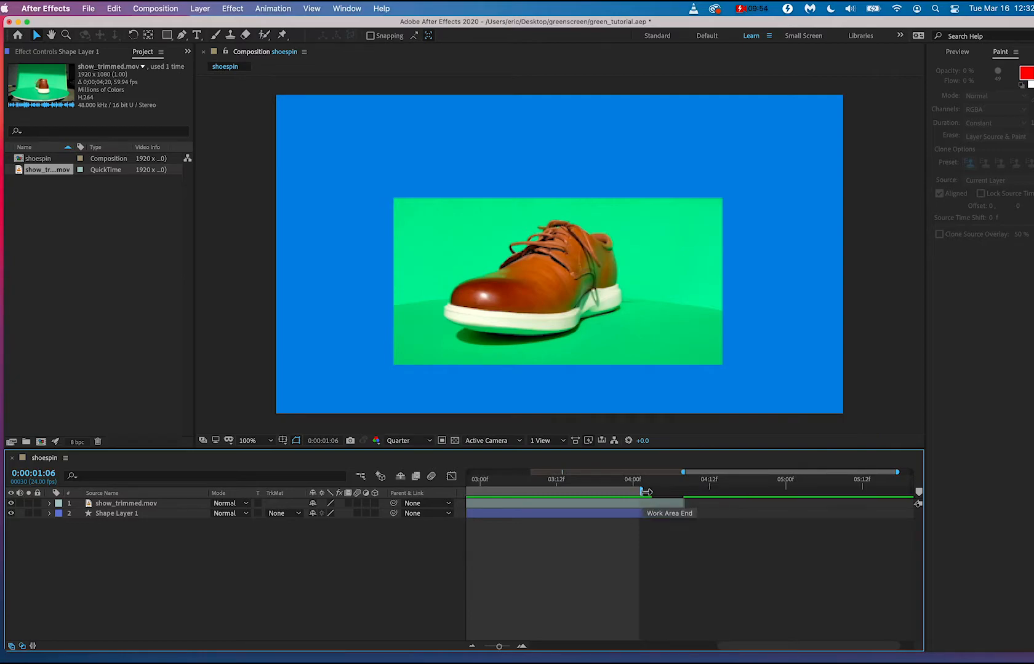
left_click_drag(646, 492, 652, 492)
left_click(571, 485)
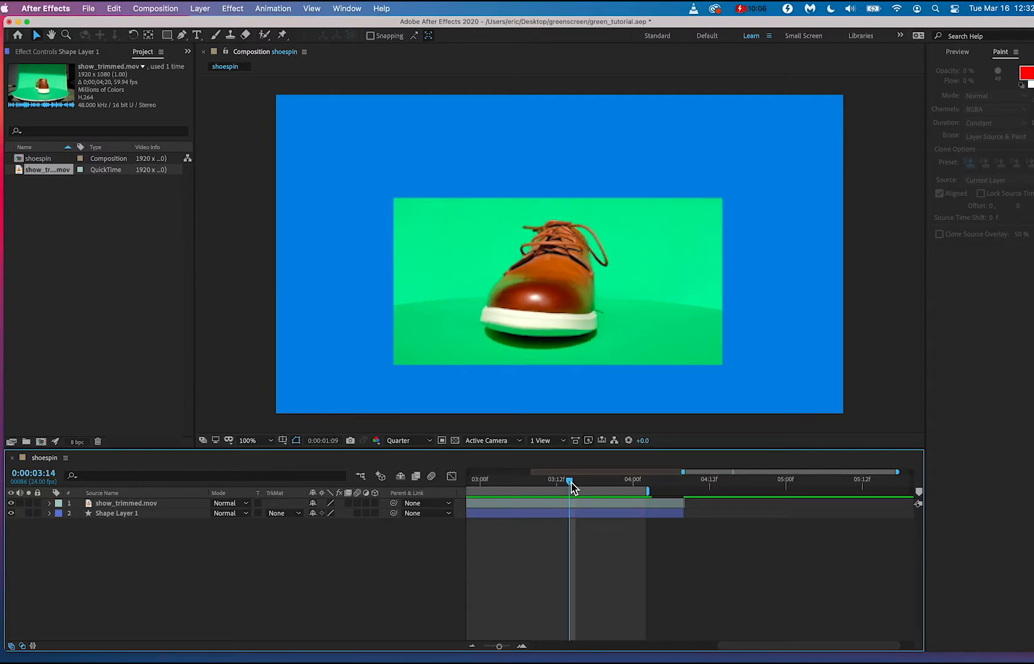
key("space")
Extend the work area end by another frame and preview the shoe's loop again.
scroll(684, 511, "right", 2)
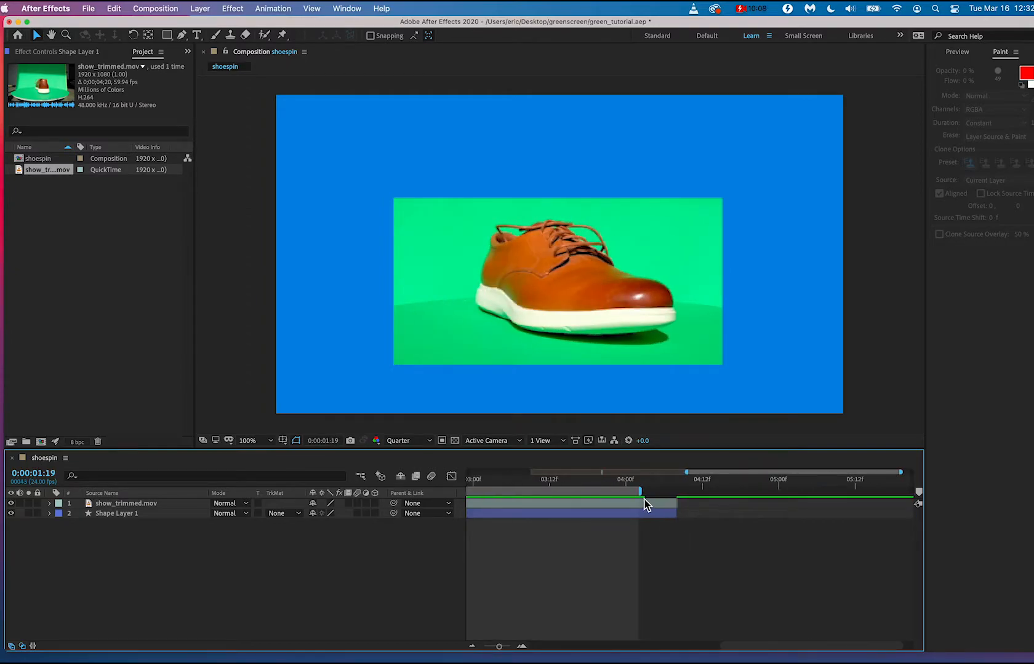
left_click_drag(639, 492, 646, 492)
left_click(569, 482)
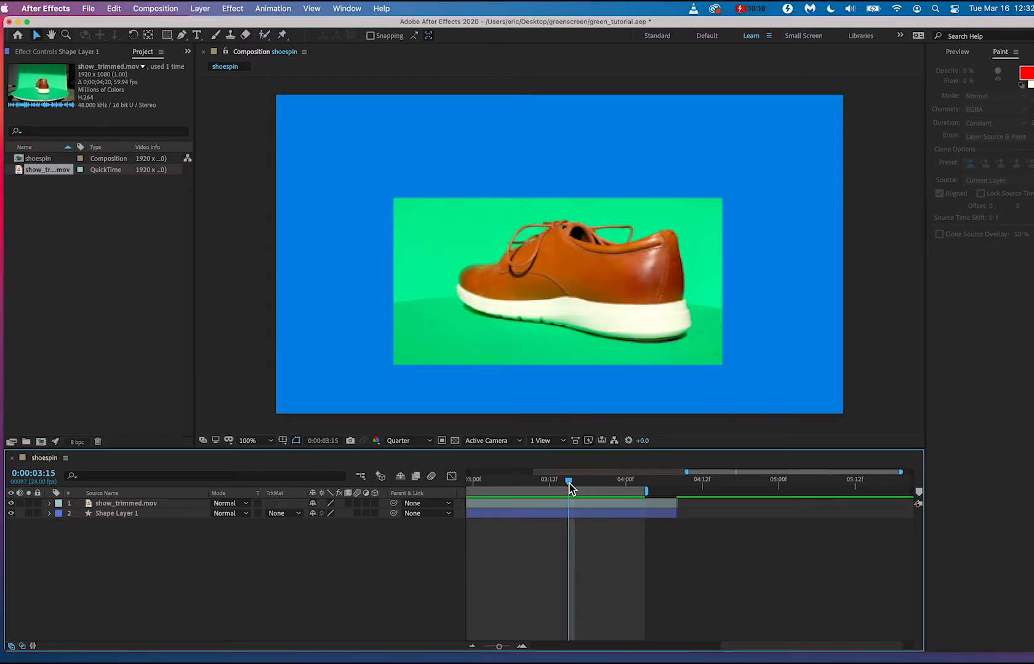
key("space")
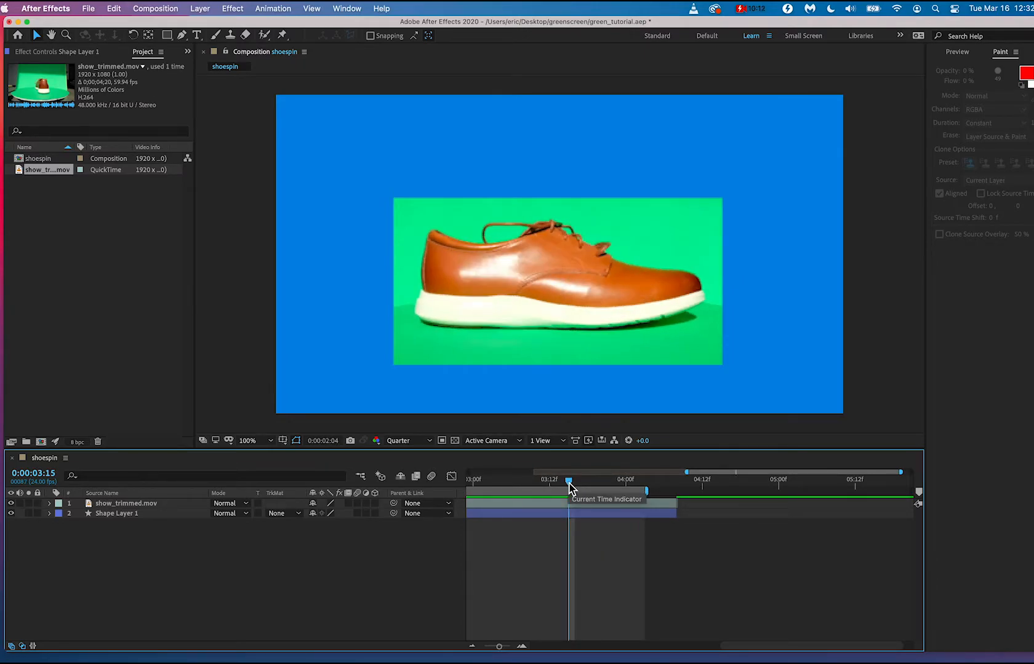
key("space")
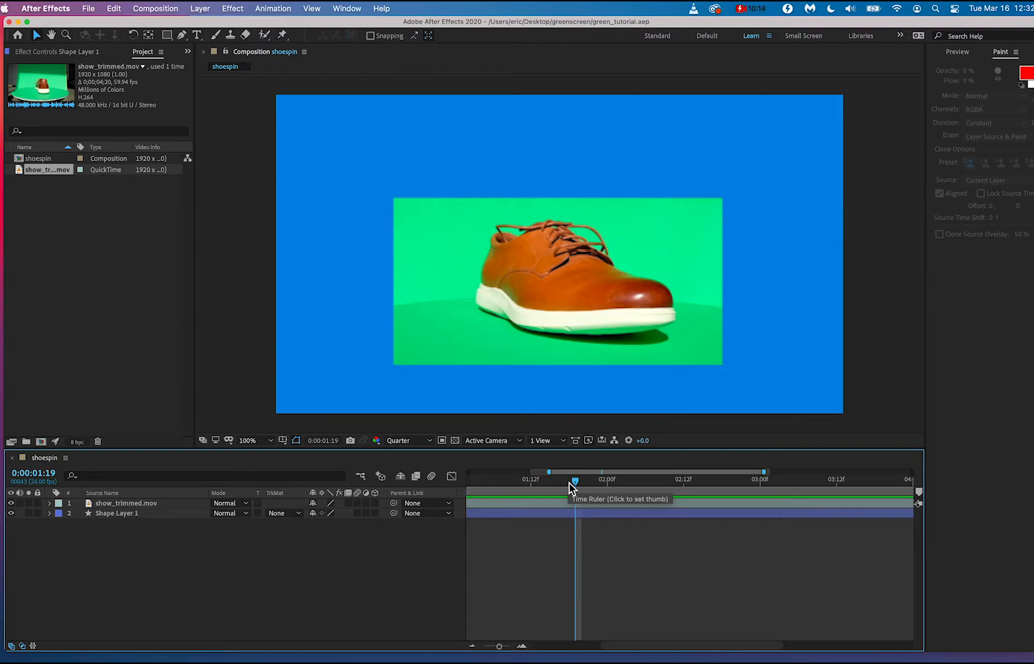
key("space")
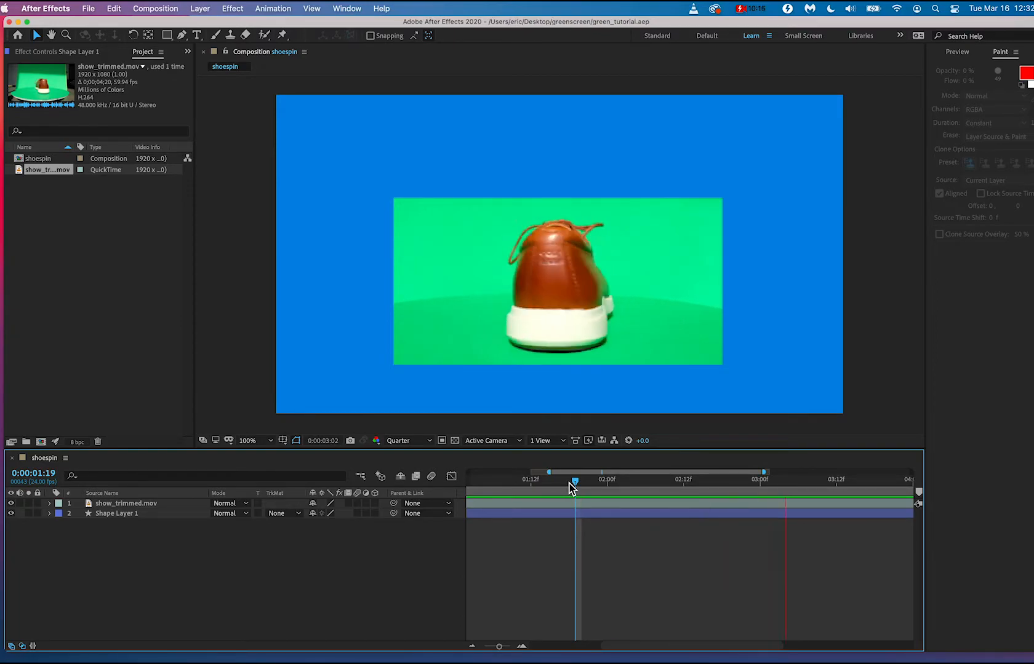
Stop the loop preview and bring the full work area into view on the timeline.
key("space")
scroll(590, 523, "left", 3)
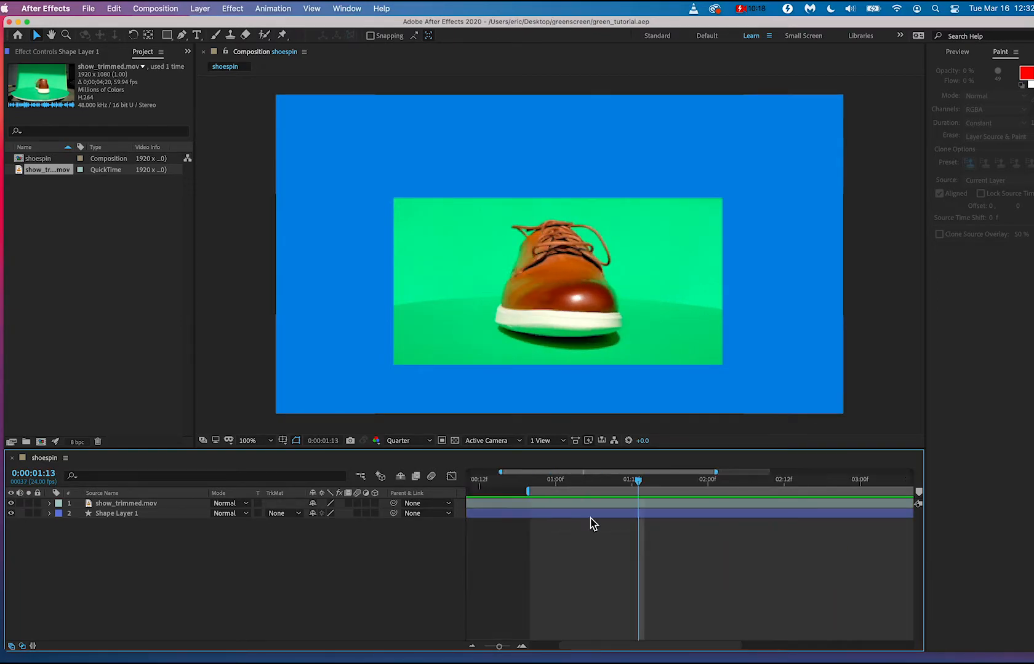
key("minus")
key("minus")
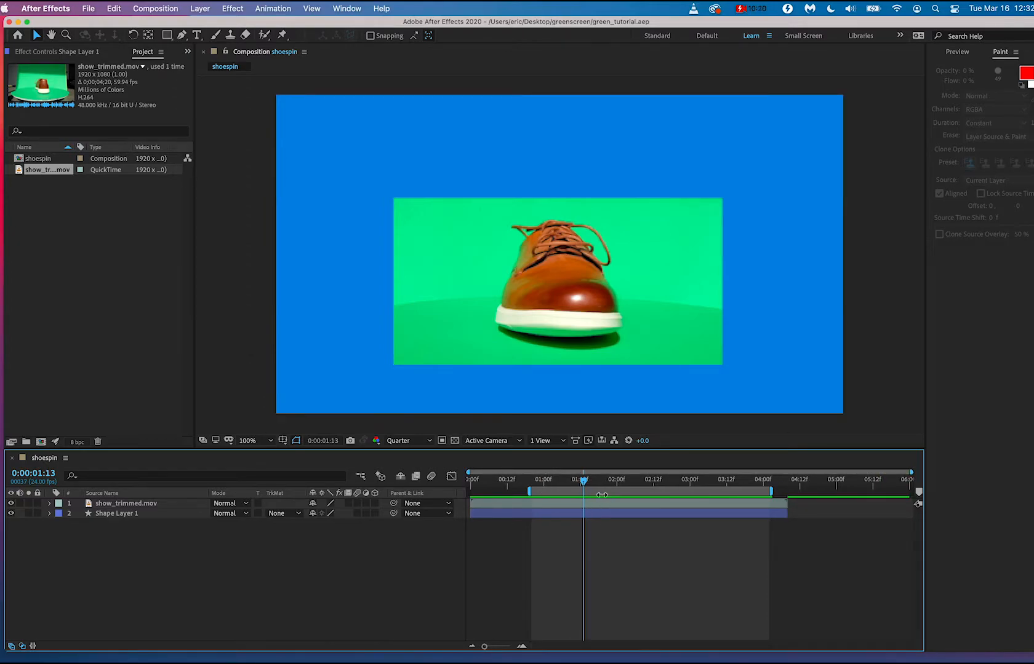
left_click(615, 505)
right_click(615, 504)
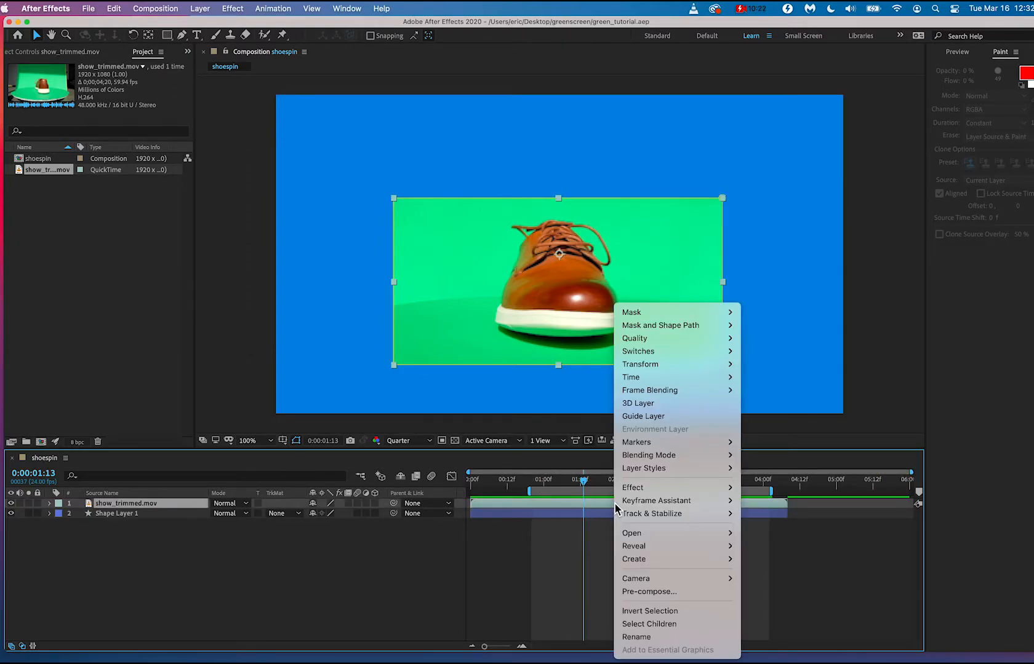
left_click(614, 508)
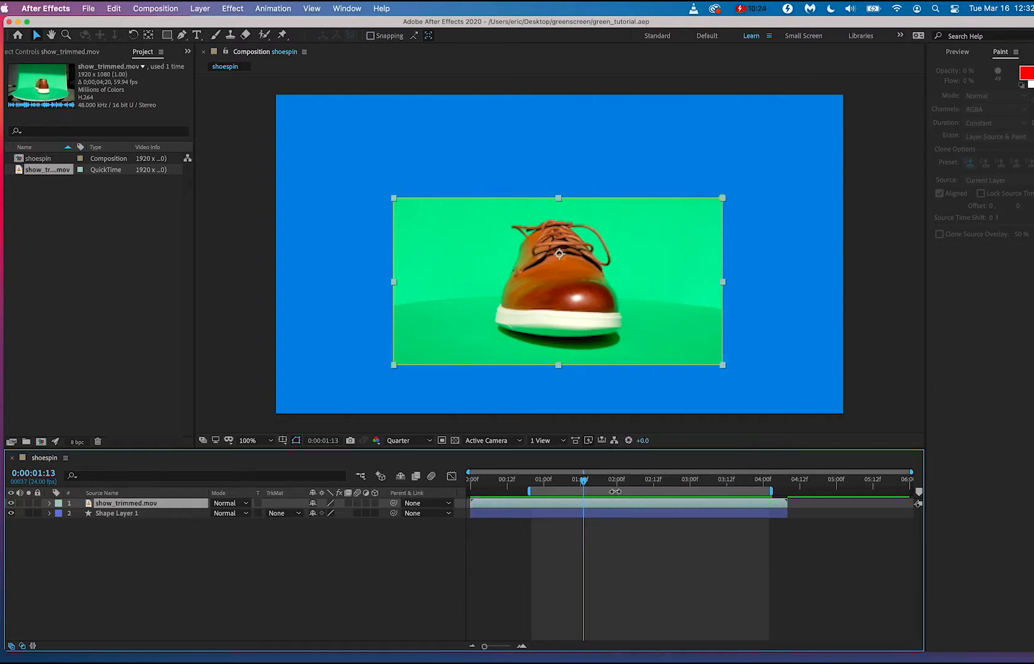
right_click(617, 494)
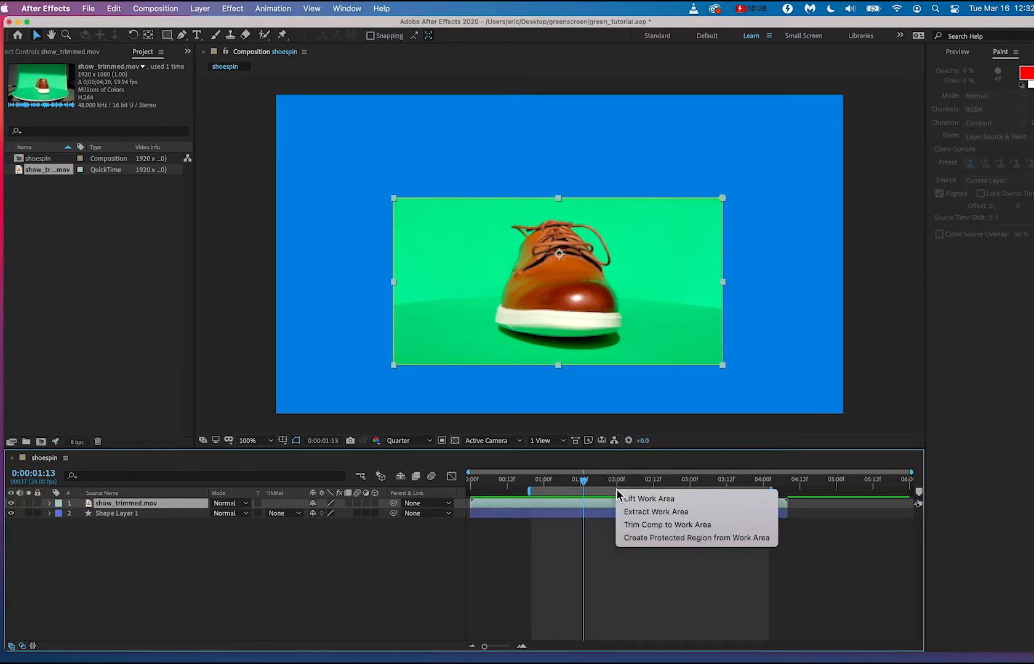
left_click(615, 485)
scroll(626, 484, "up", 5)
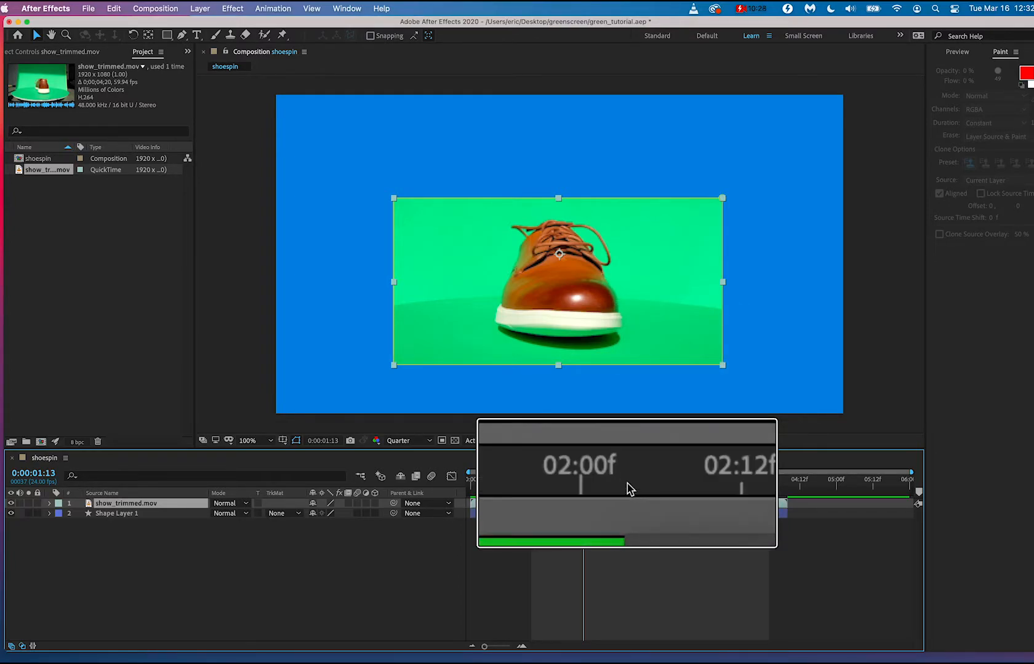
left_click(581, 486)
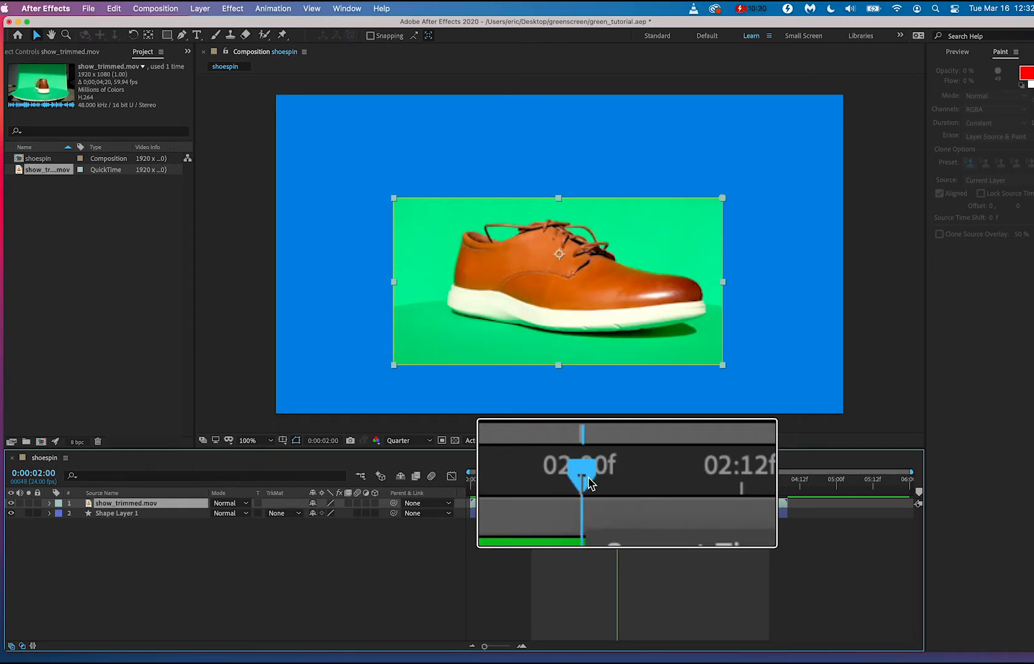
left_click(620, 486)
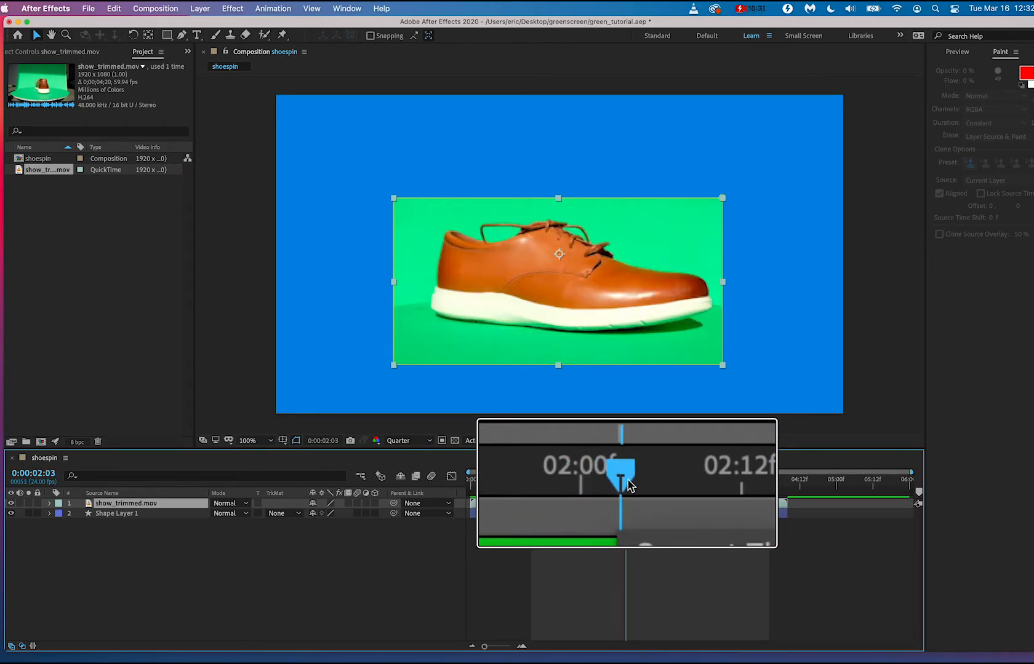
right_click(573, 515)
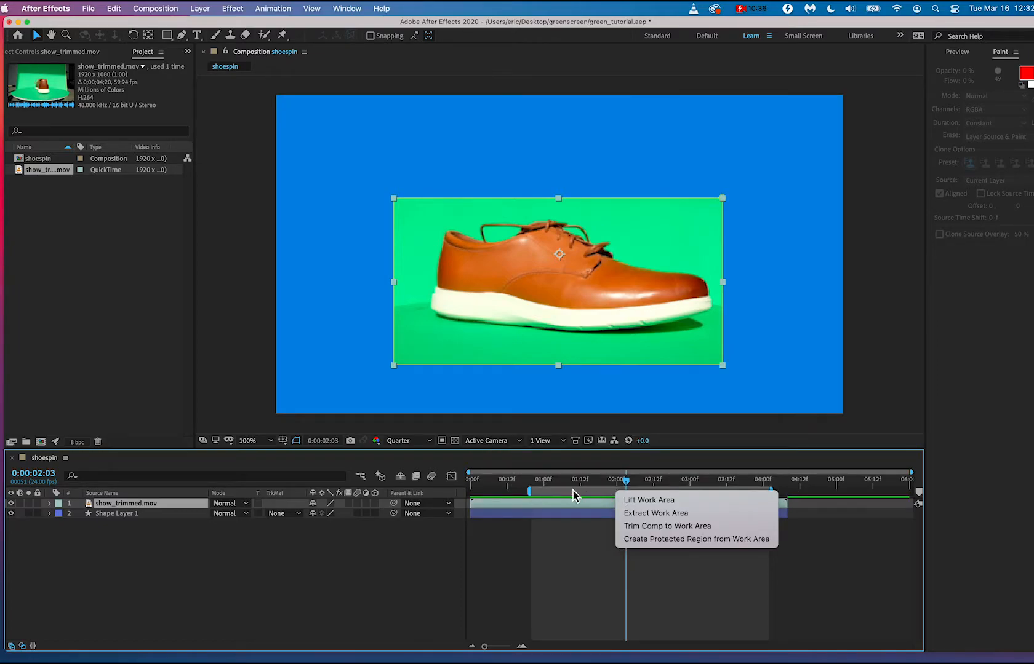
left_click(581, 504)
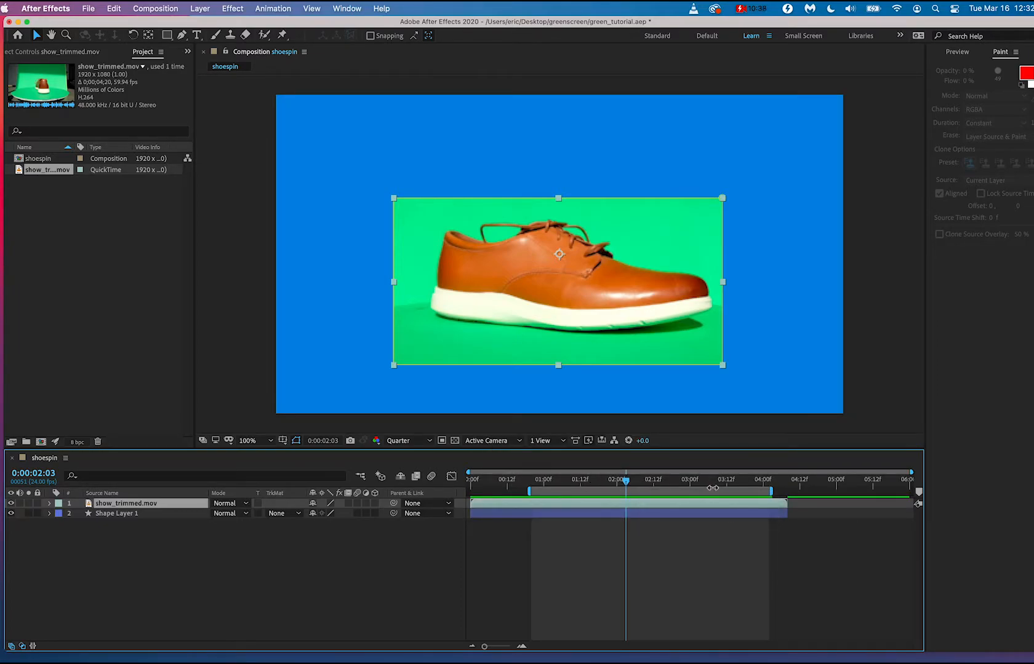
Trim the shoespin composition to the work area and preview the trimmed shoe loop.
right_click(704, 491)
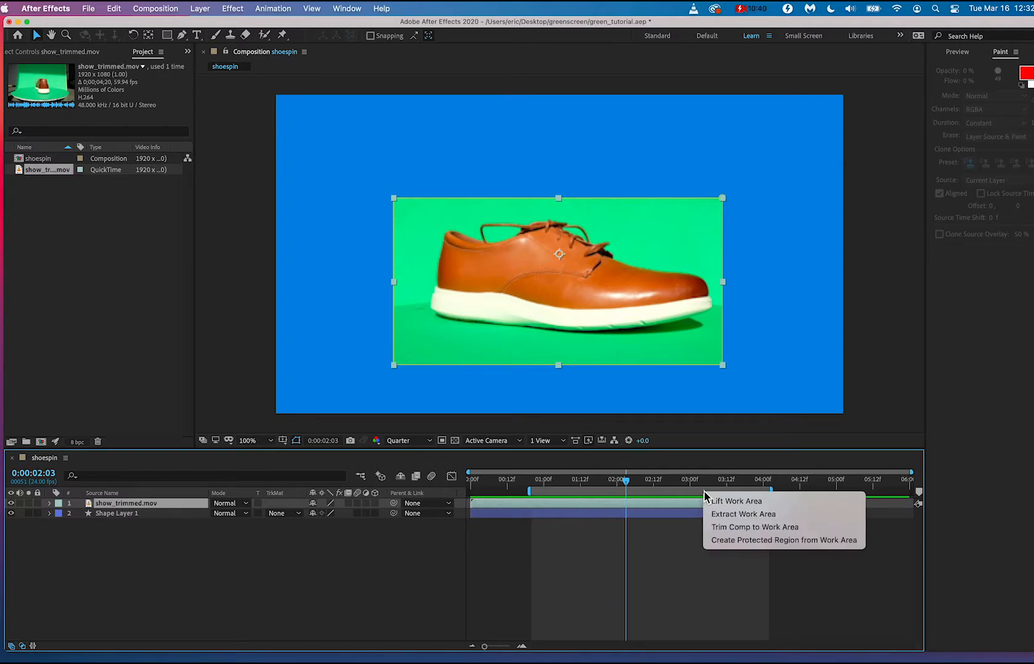
left_click(737, 528)
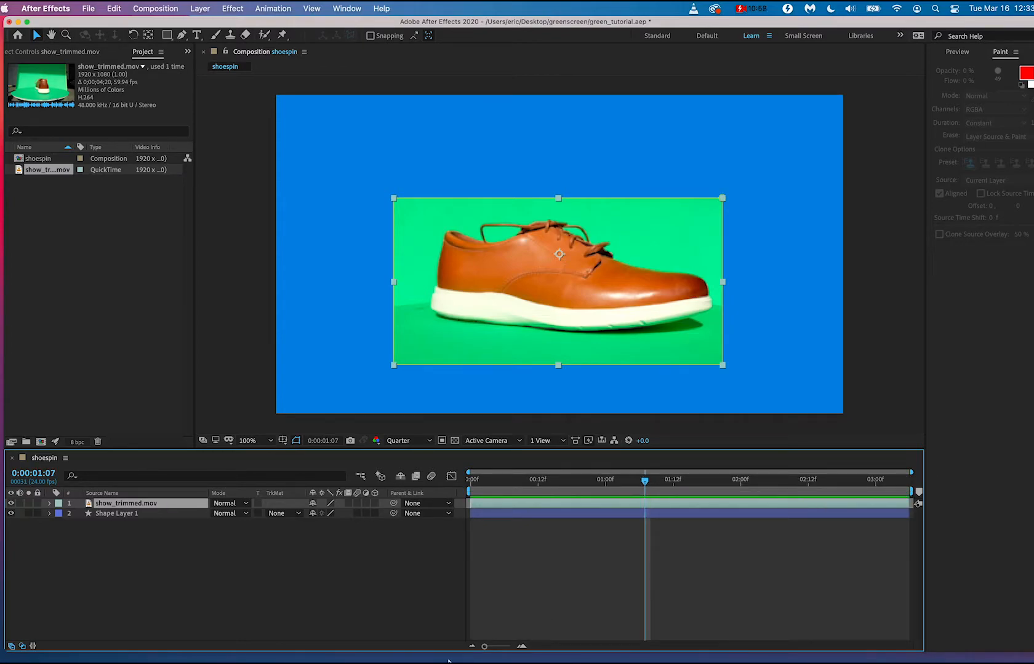
left_click(496, 647)
mouse_move(496, 651)
left_mouse_down()
mouse_move(512, 649)
mouse_move(494, 653)
left_mouse_up()
key("space")
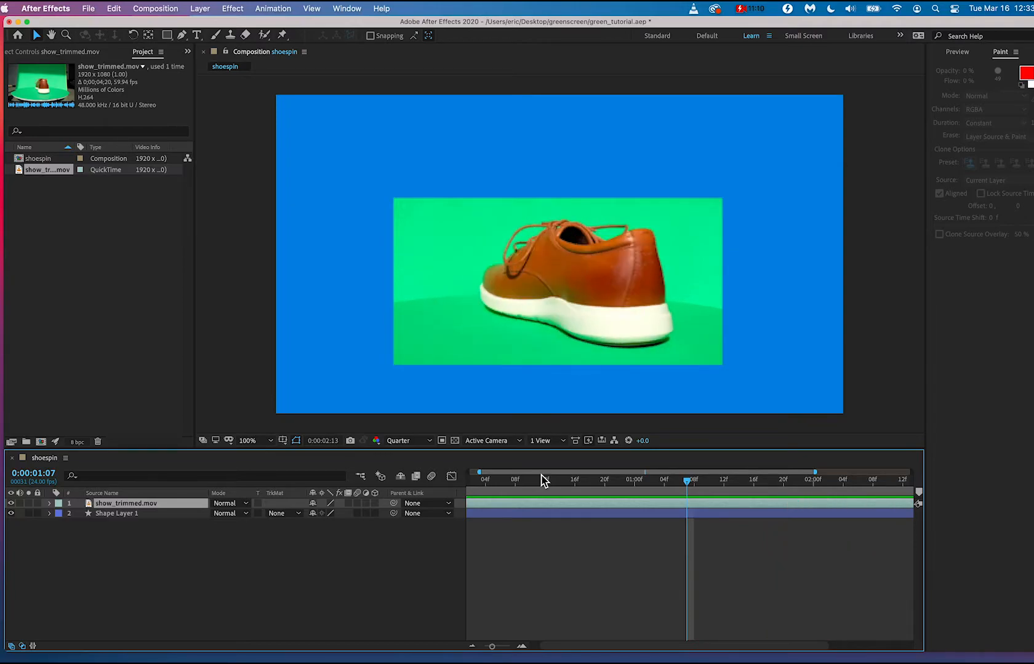
key("space")
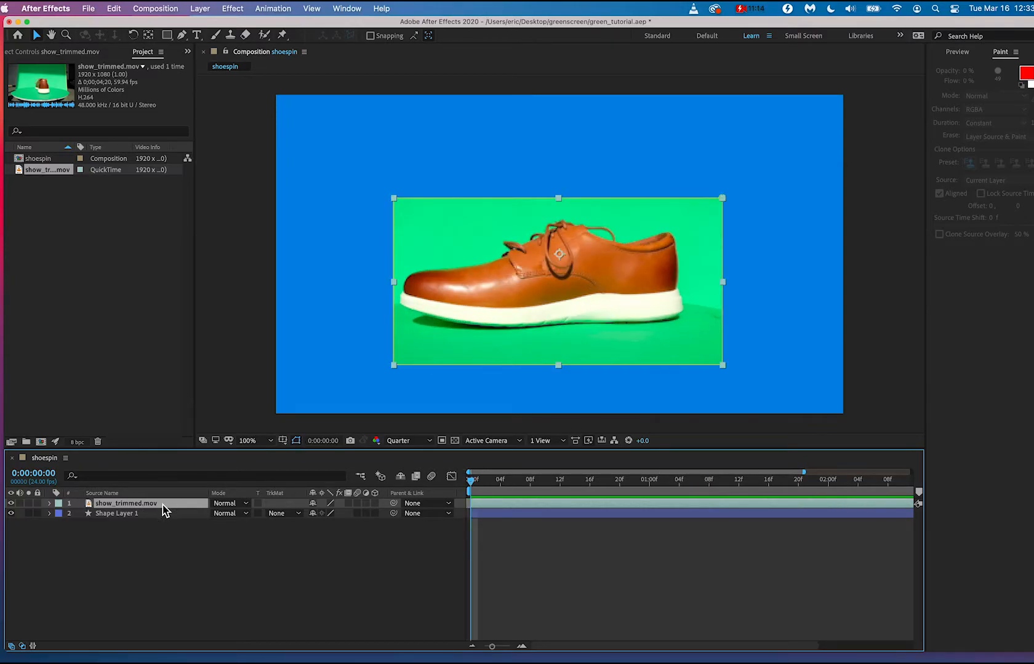
Show Effects & Presets, widen its area, and search it for keylight.
left_click(143, 539)
left_click(144, 506)
left_click(341, 9)
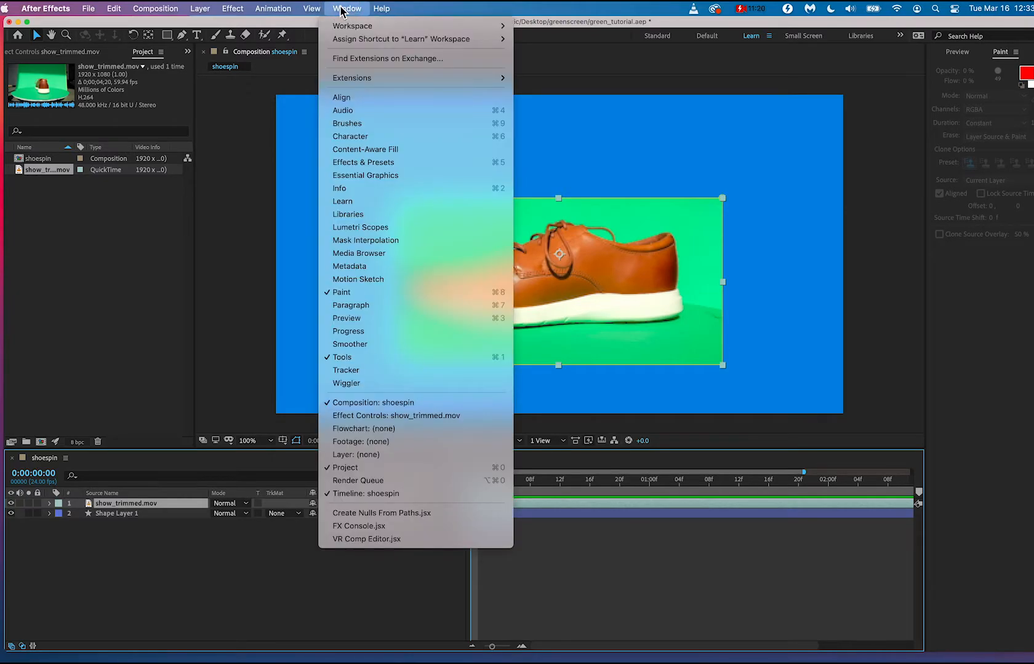
left_click(366, 164)
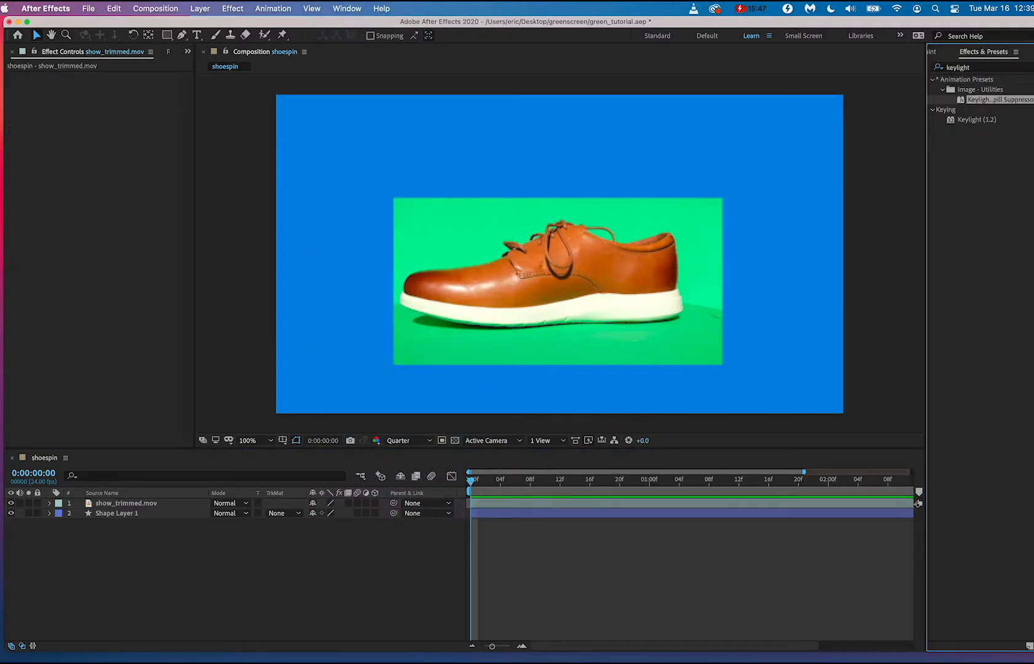
left_click(1032, 67)
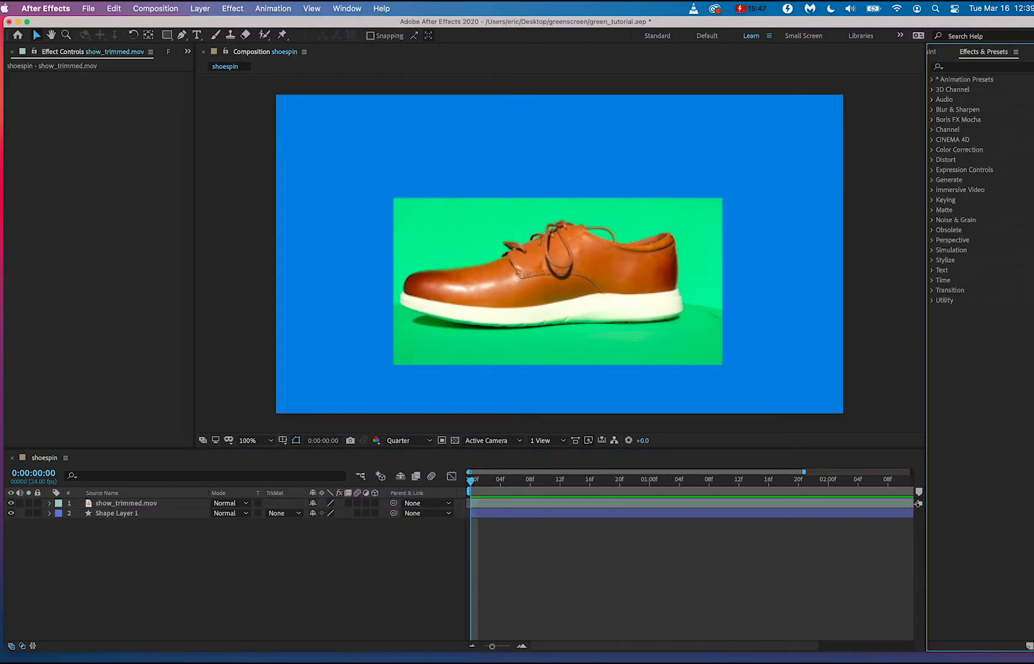
left_click_drag(928, 110, 812, 115)
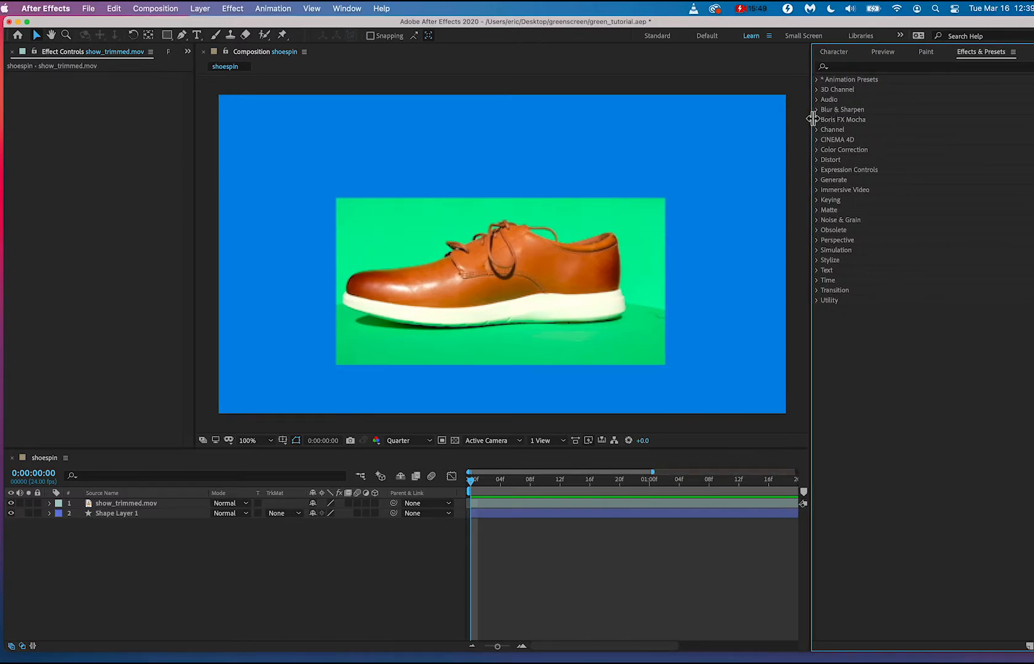
left_click(868, 69)
type("keylight")
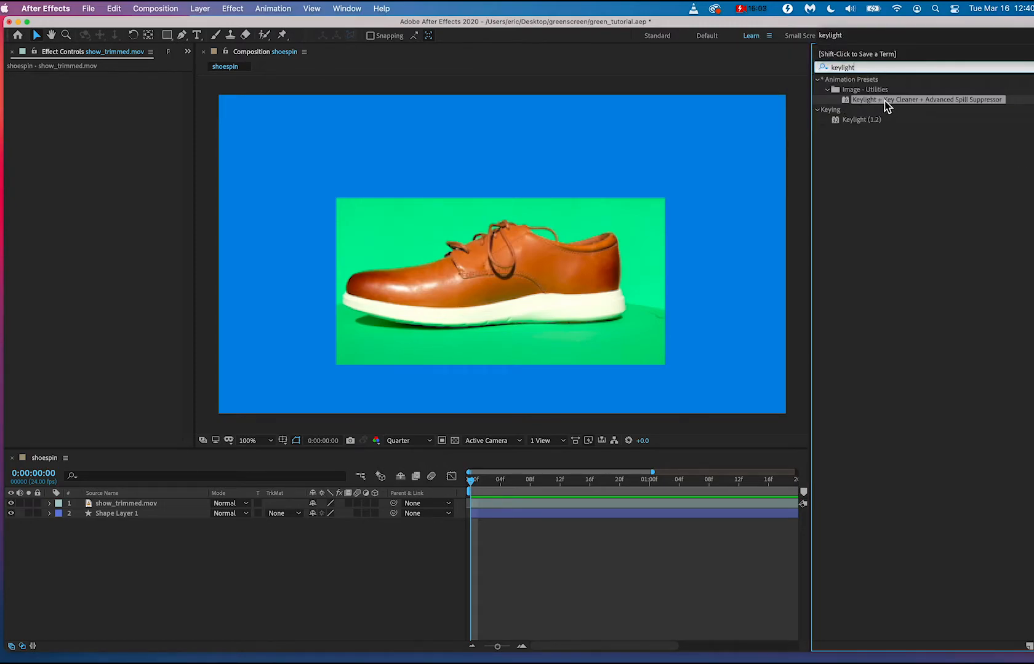
Apply the Keylight + Key Cleaner + Advanced Spill Suppressor preset to the show_trimmed.mov layer and enlarge the composition view again.
left_click(148, 504)
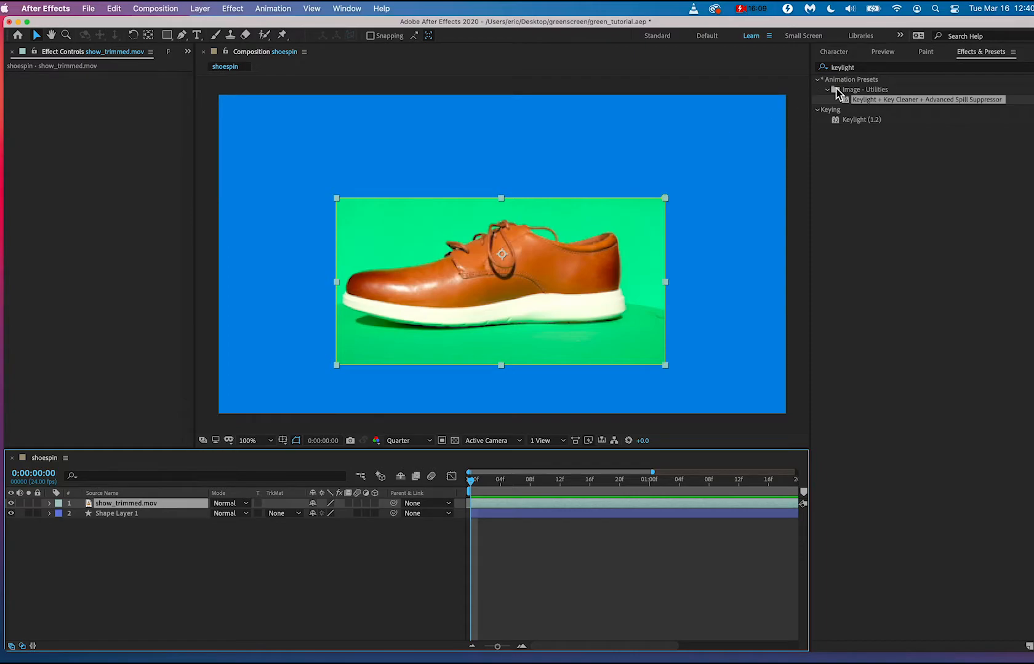
left_click(856, 99)
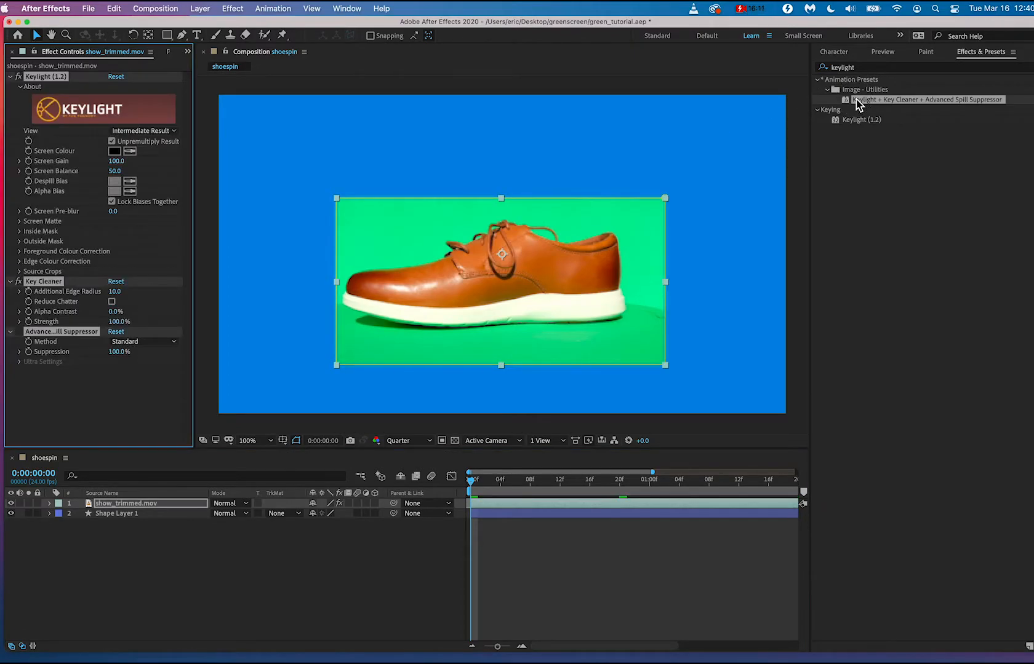
key("super+z")
left_click_drag(857, 99, 499, 281)
left_click_drag(867, 100, 154, 506)
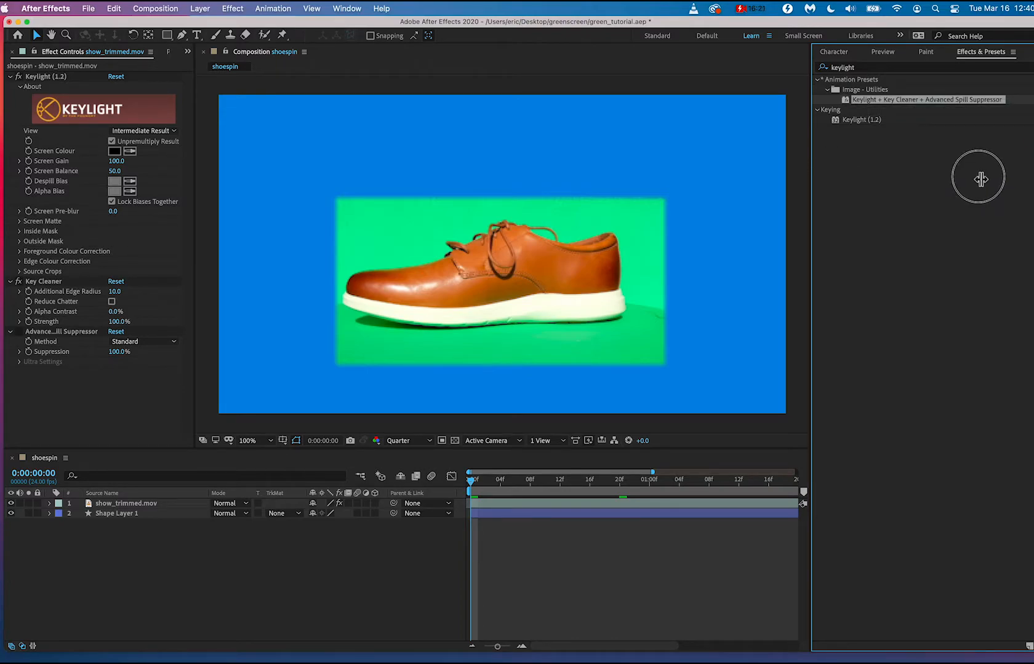
left_click_drag(811, 243, 963, 229)
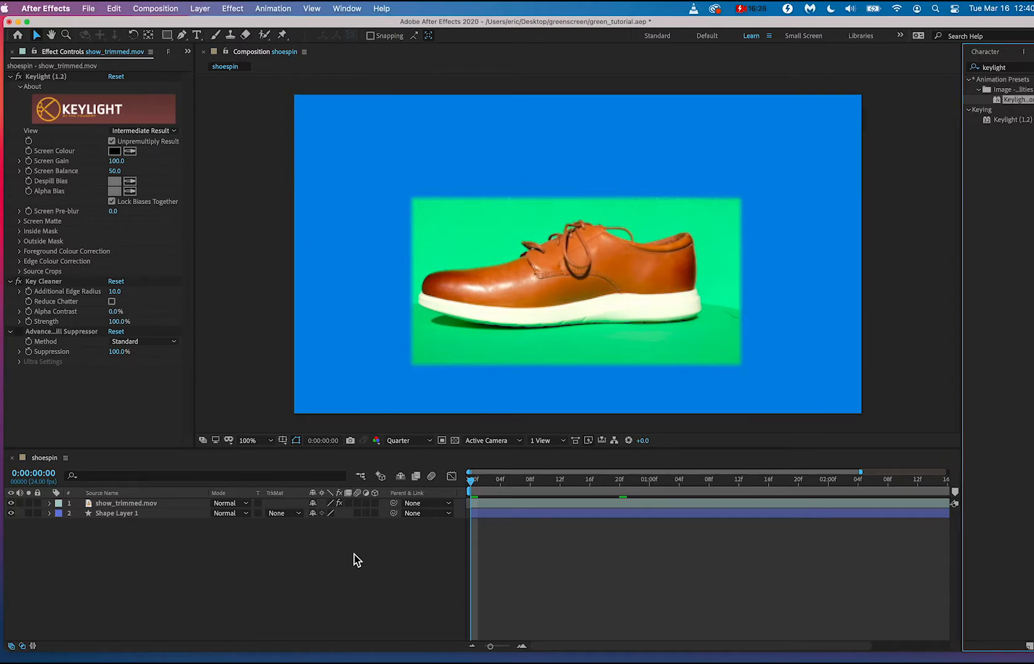
Sample the green backdrop beside the shoe as Keylight's Screen Colour.
left_click(50, 513)
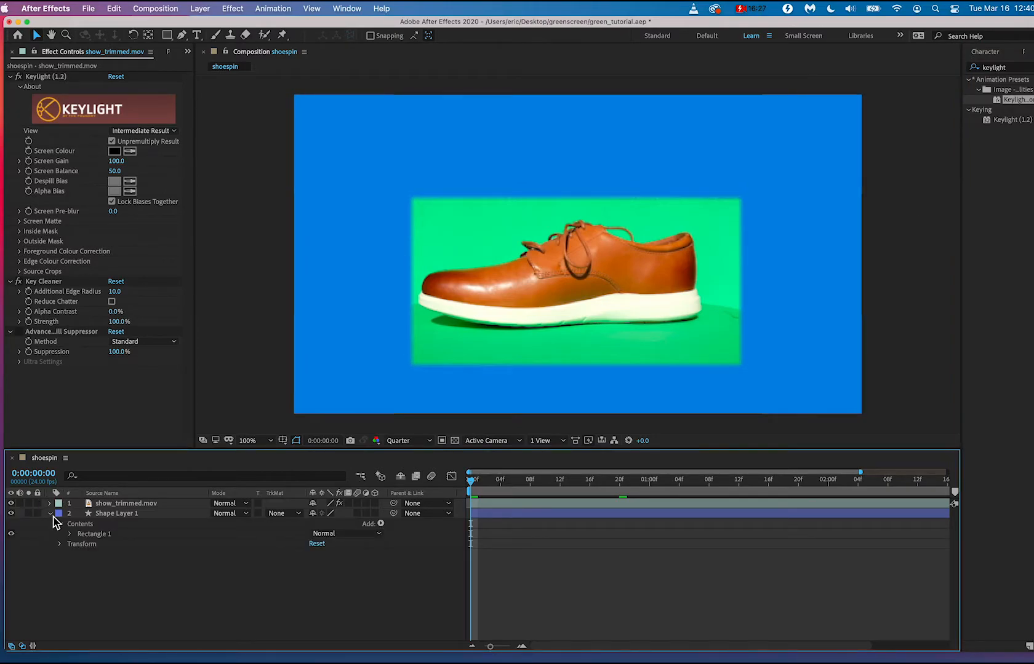
left_click(51, 514)
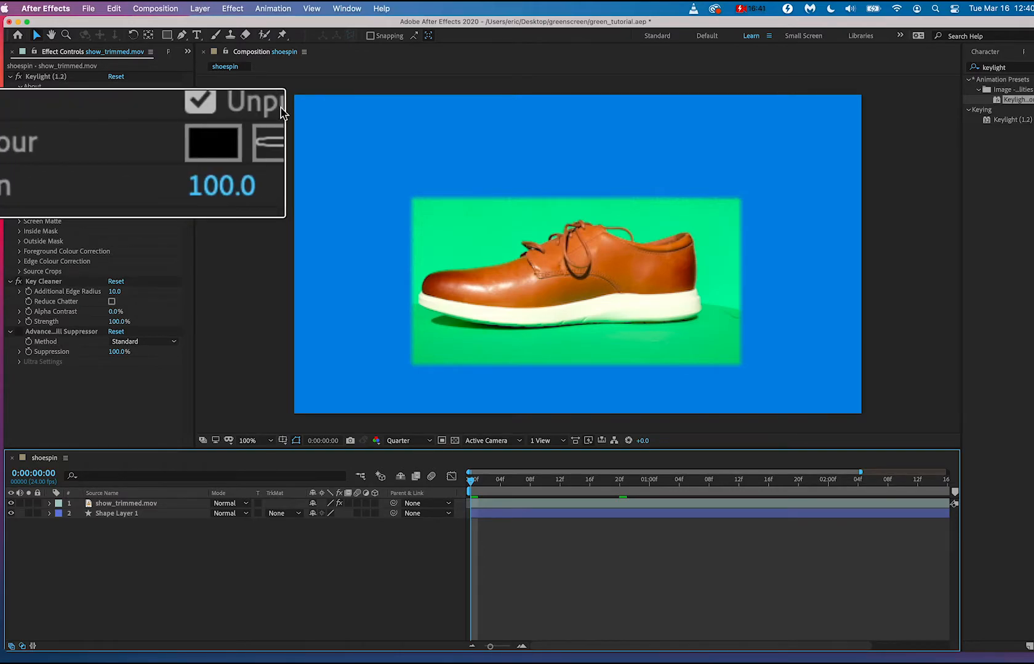
left_click(101, 144)
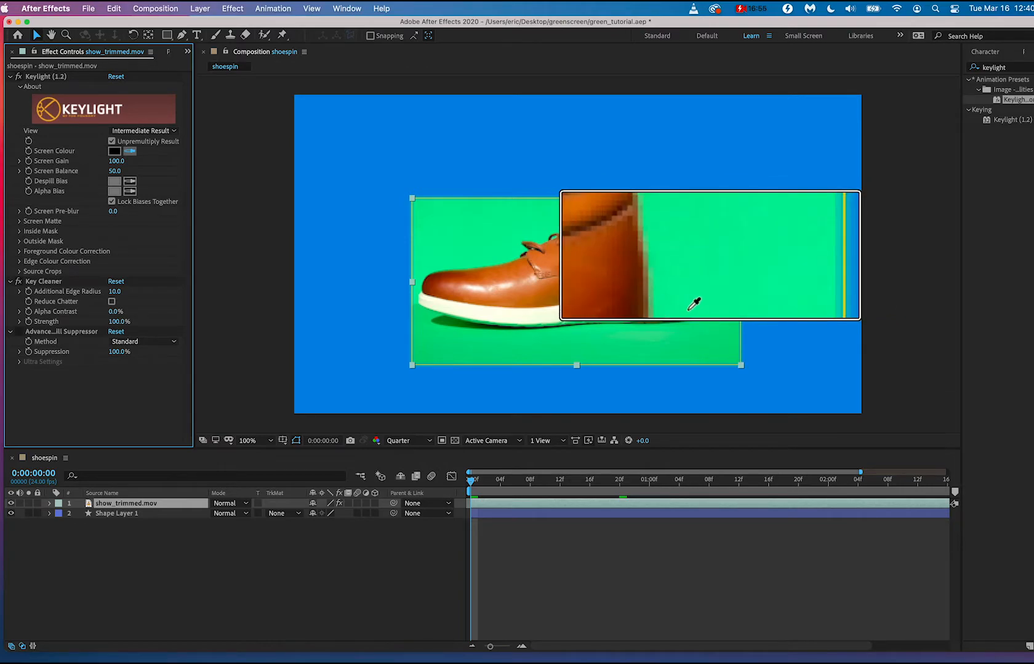
left_click(712, 238)
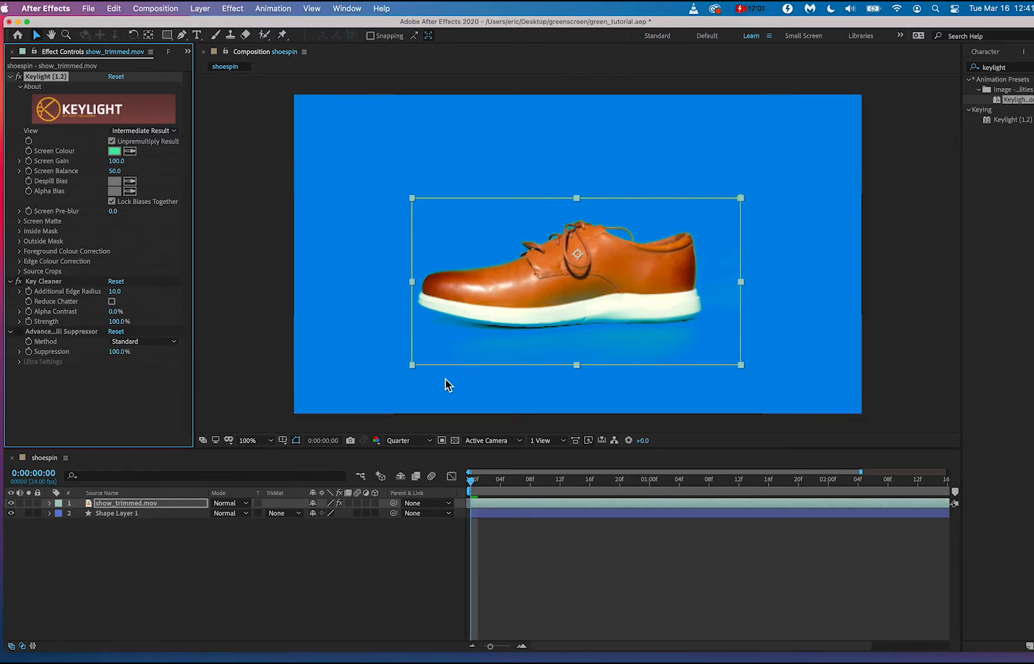
Scrub through the spin to around 0:00:01:01 and examine the keyed shoe's edges and background for residue.
left_click(374, 403)
left_click(569, 483)
left_click_drag(571, 490, 653, 481)
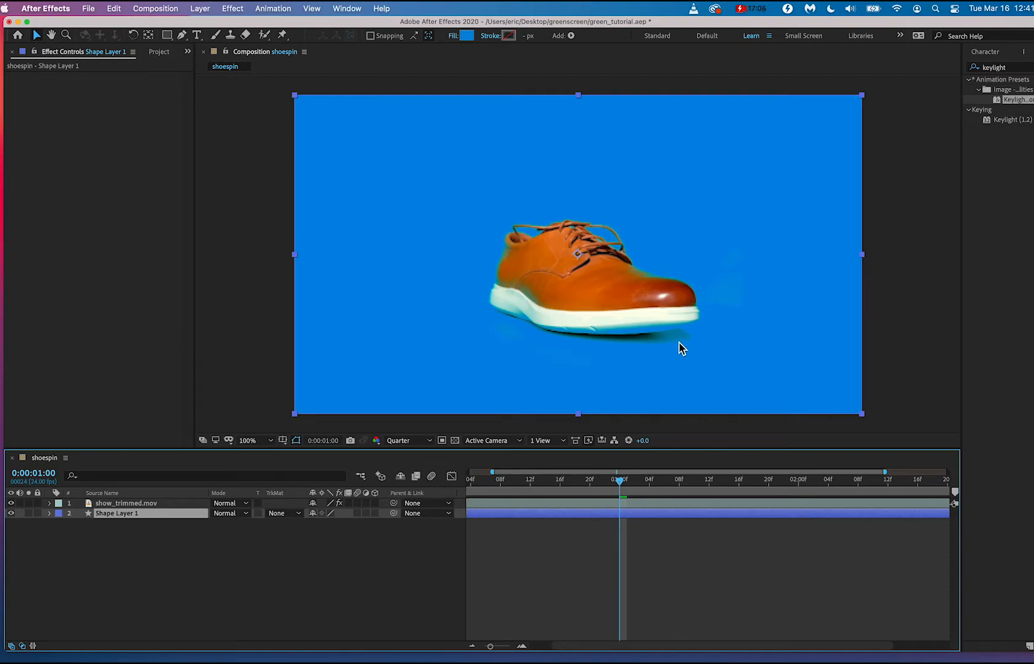
key("alt+super+8")
key("alt+super+8")
left_click_drag(558, 484, 626, 488)
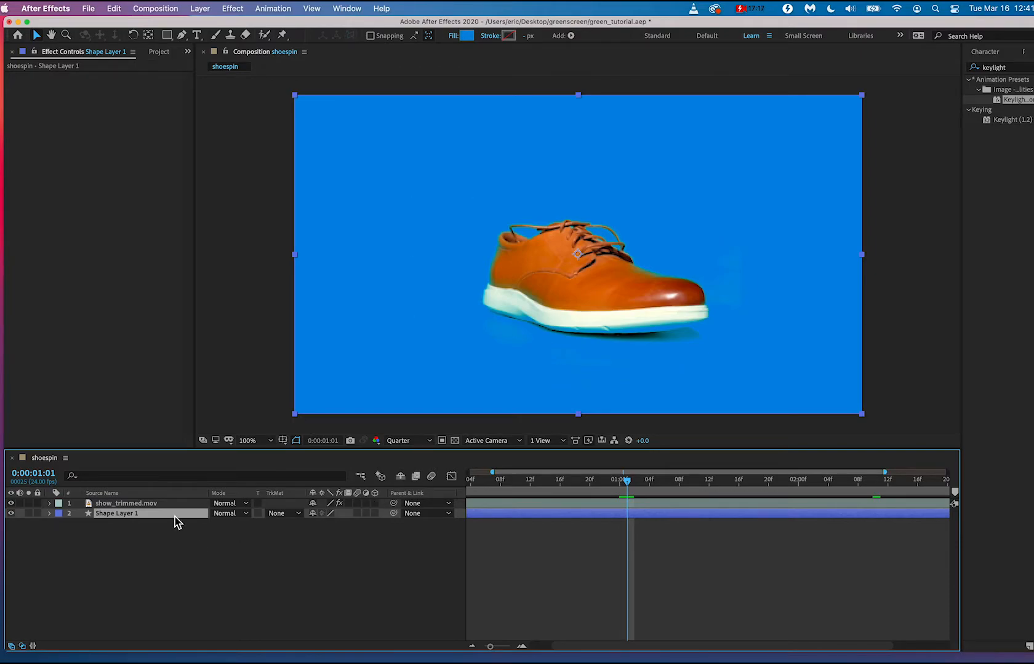
Set the Keylight view on the show_trimmed.mov layer to Screen Matte and keep that layer selected.
left_click(164, 505)
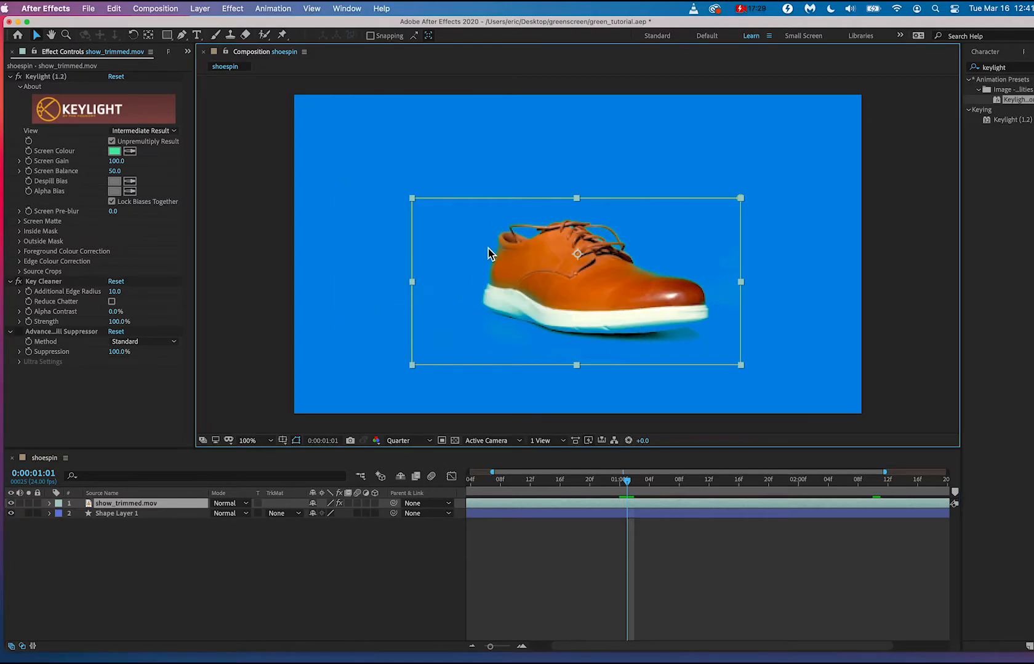
left_click(332, 211)
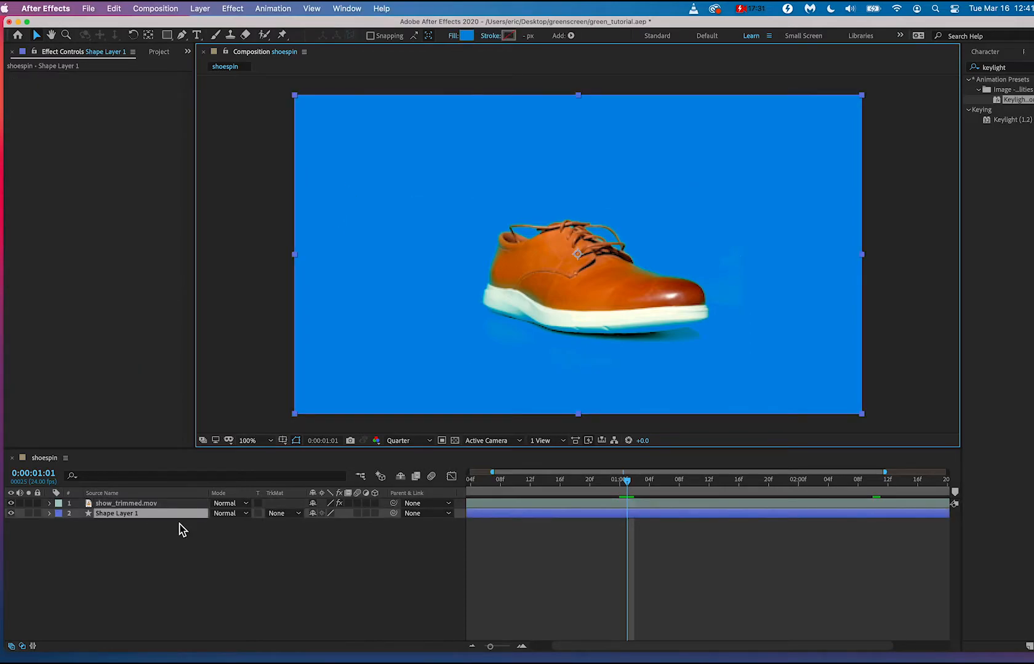
left_click(161, 507)
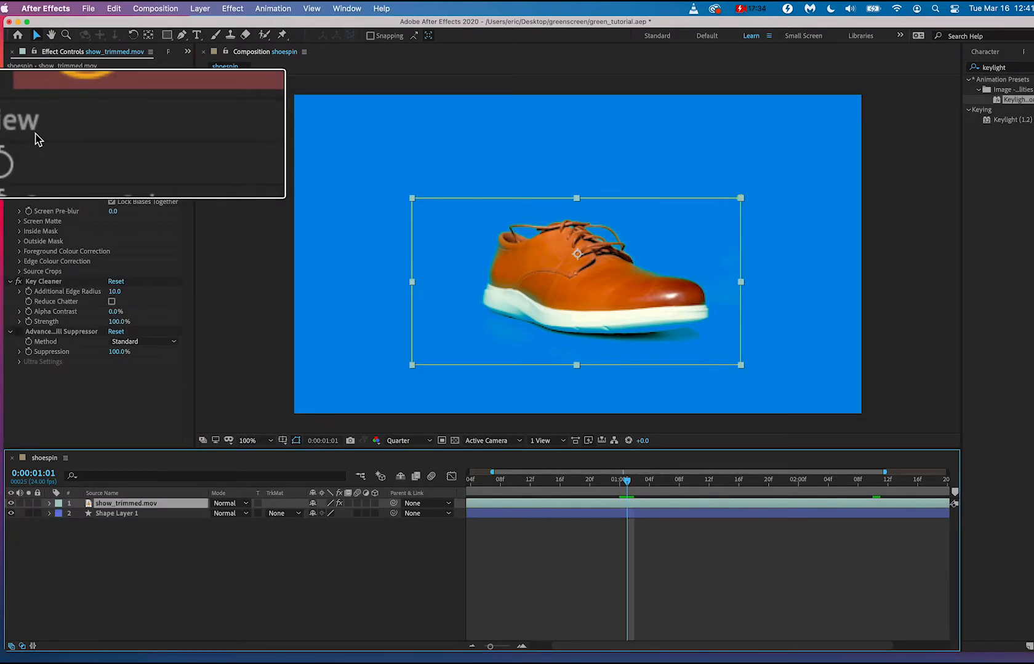
left_click(157, 131)
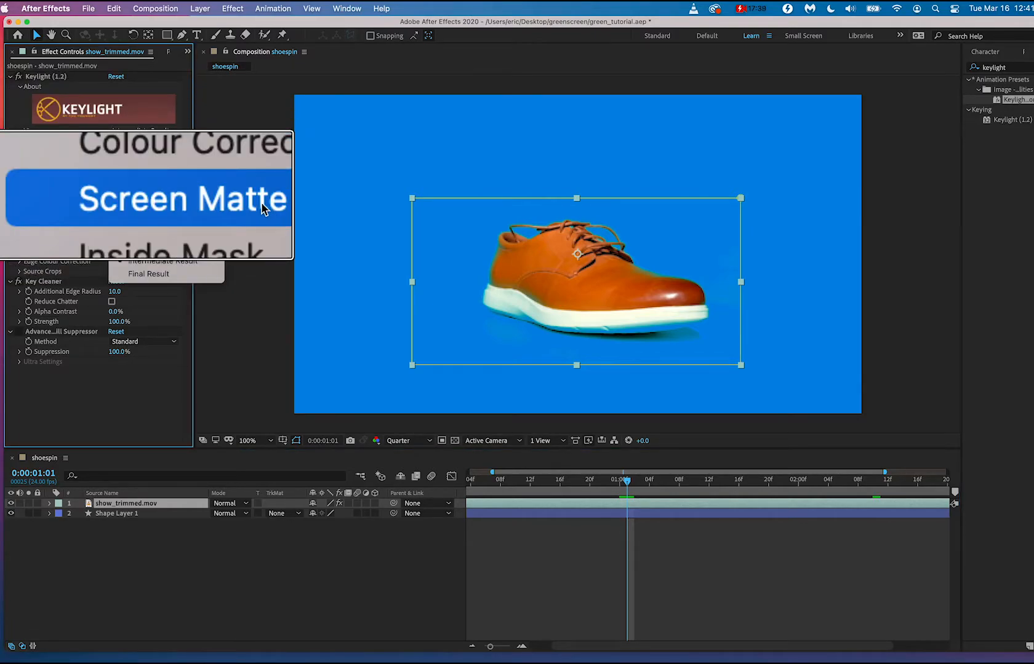
left_click(171, 202)
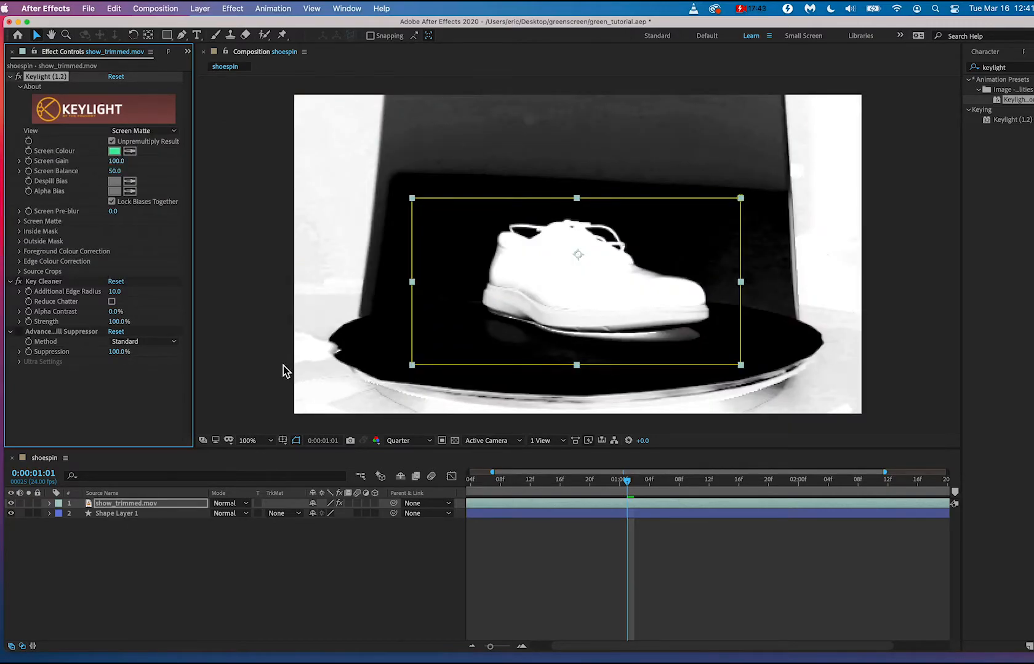
left_click(237, 354)
left_click(385, 335)
left_click(133, 504)
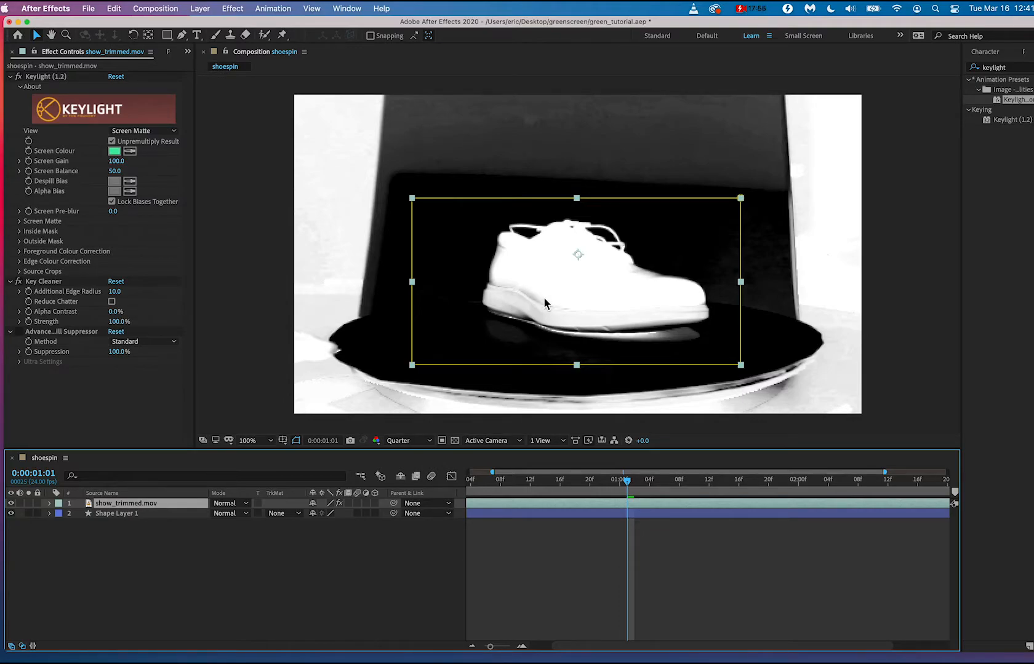
Set Keylight's Screen Matte to Clip Black 32 and Clip White 65, and return its view to Final Result.
left_click(20, 222)
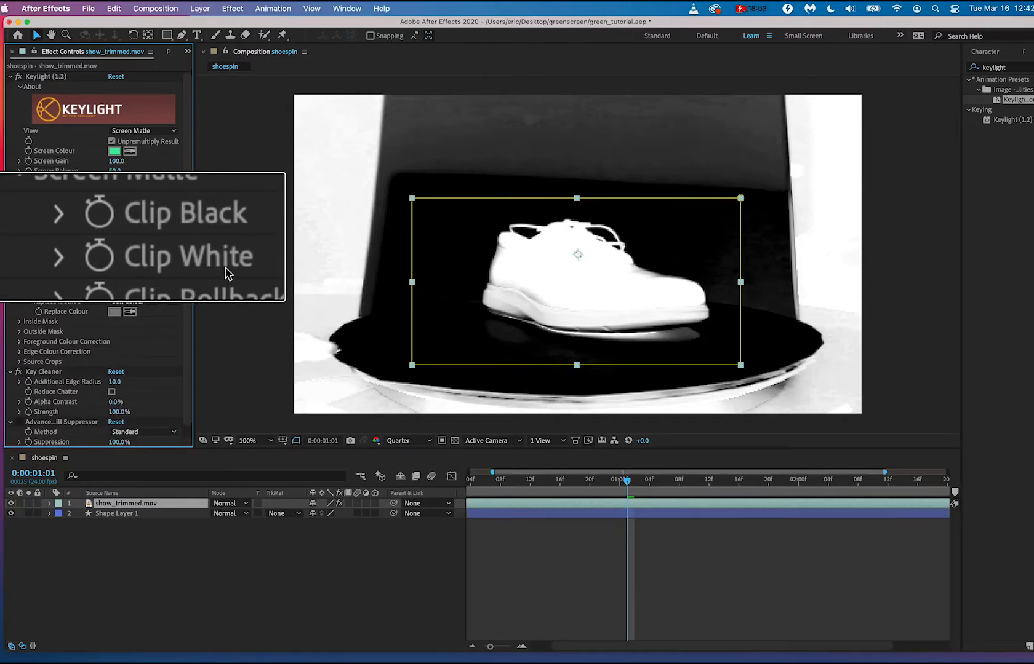
left_click_drag(121, 240, 120, 214)
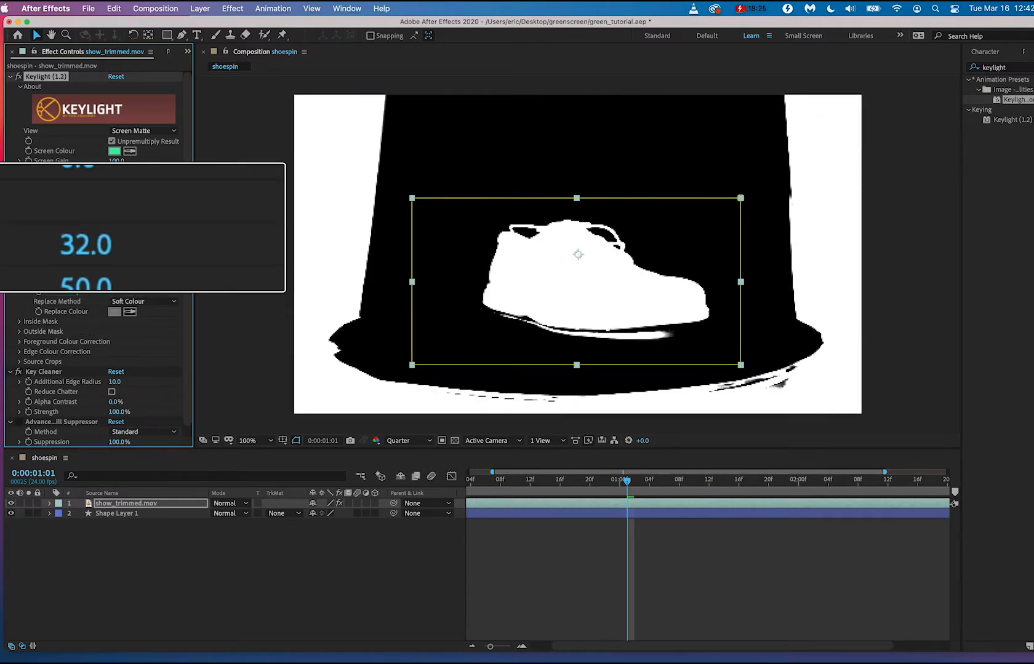
left_click_drag(104, 224, 125, 218)
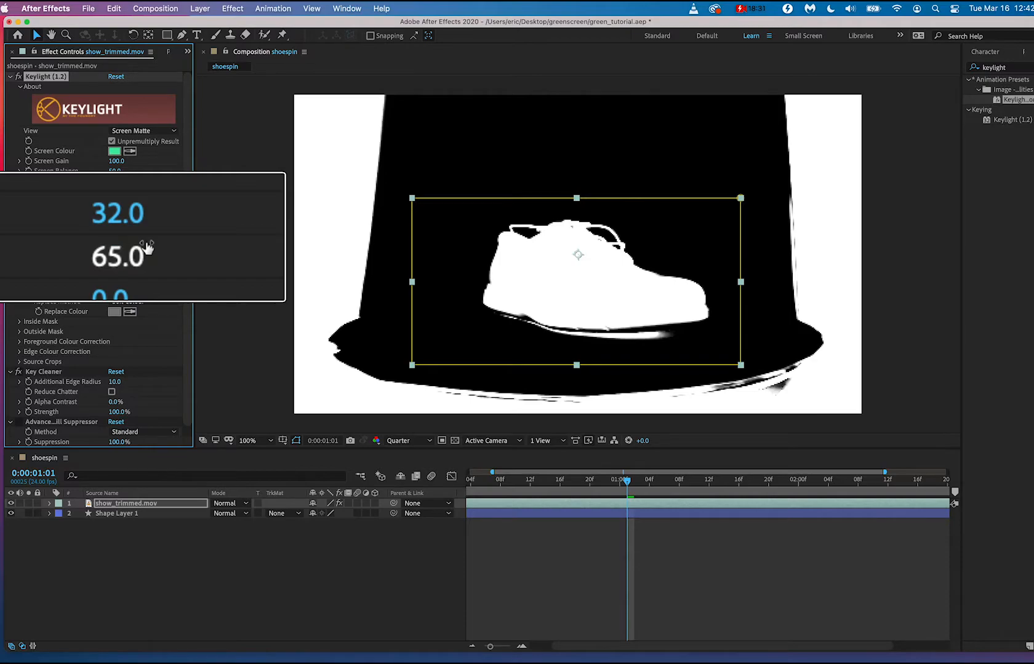
left_click(143, 131)
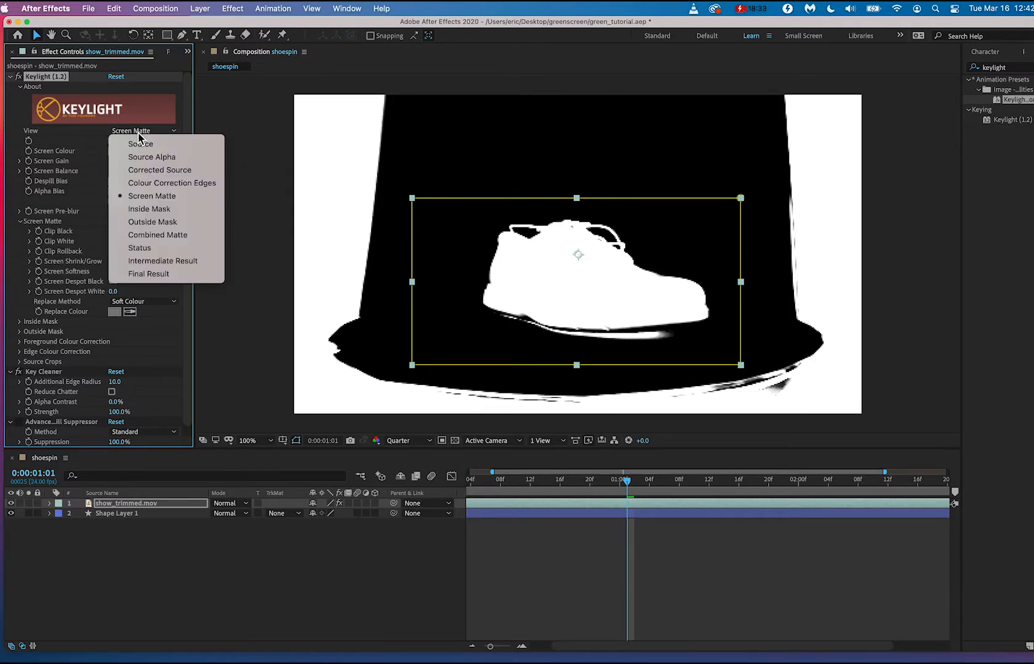
left_click(135, 275)
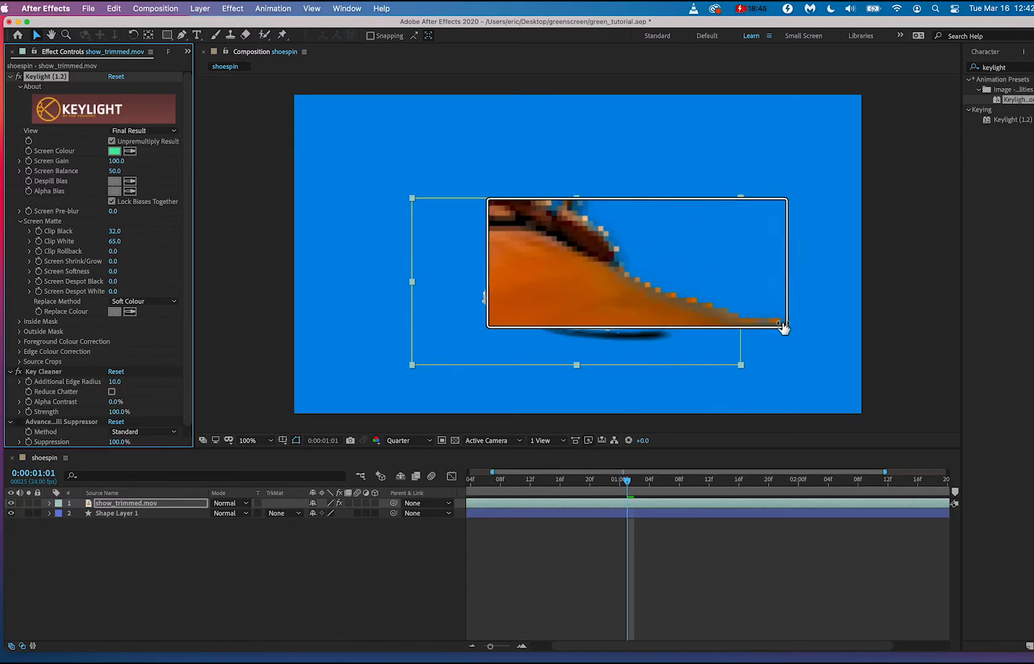
left_click(257, 363)
Lower the Key Cleaner's Strength to 1.0% on the show_trimmed.mov layer.
scroll(118, 337, "down", 1)
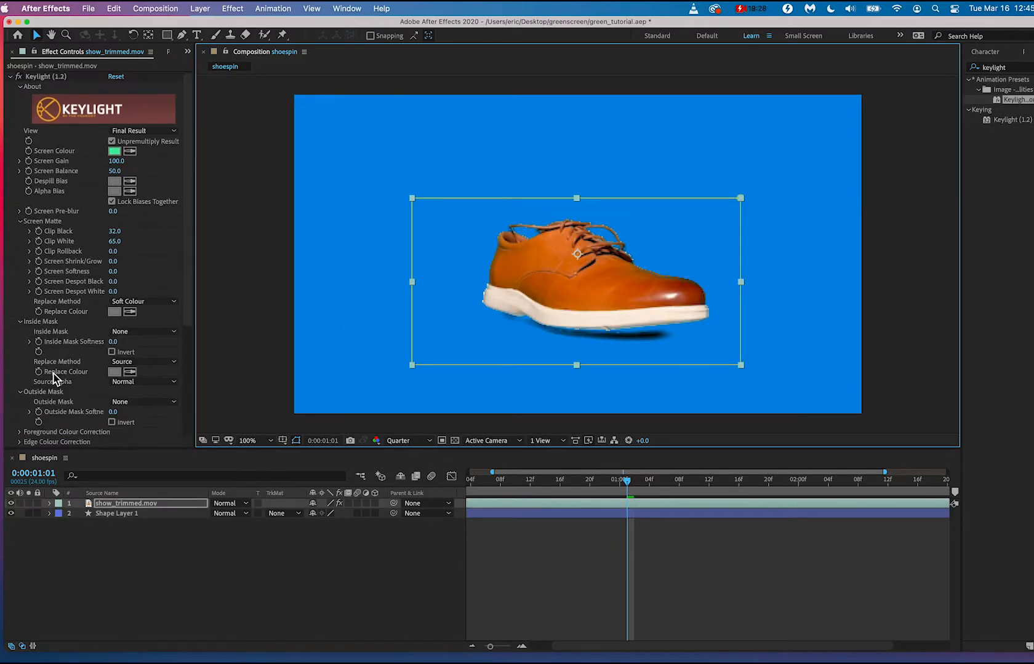
scroll(54, 374, "down", 3)
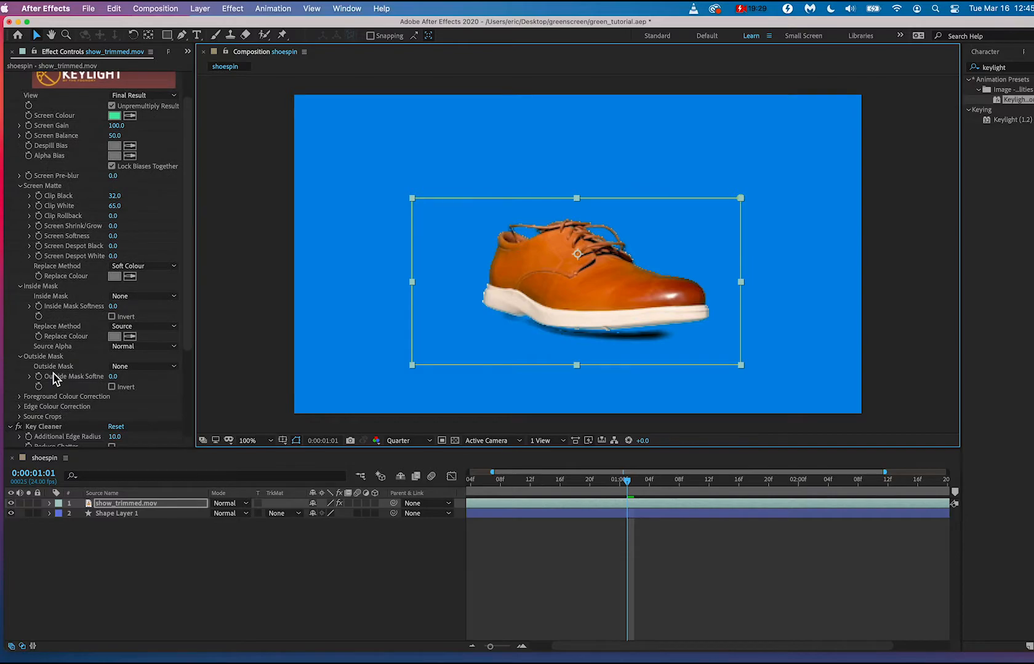
scroll(54, 378, "down", 6)
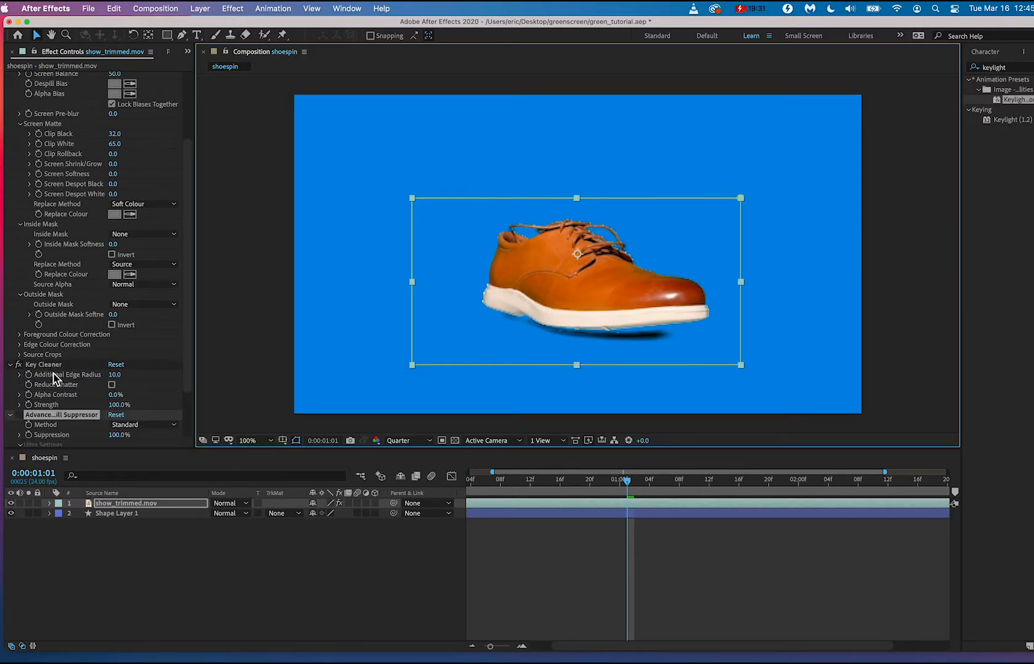
scroll(54, 378, "down", 1)
left_click(49, 357)
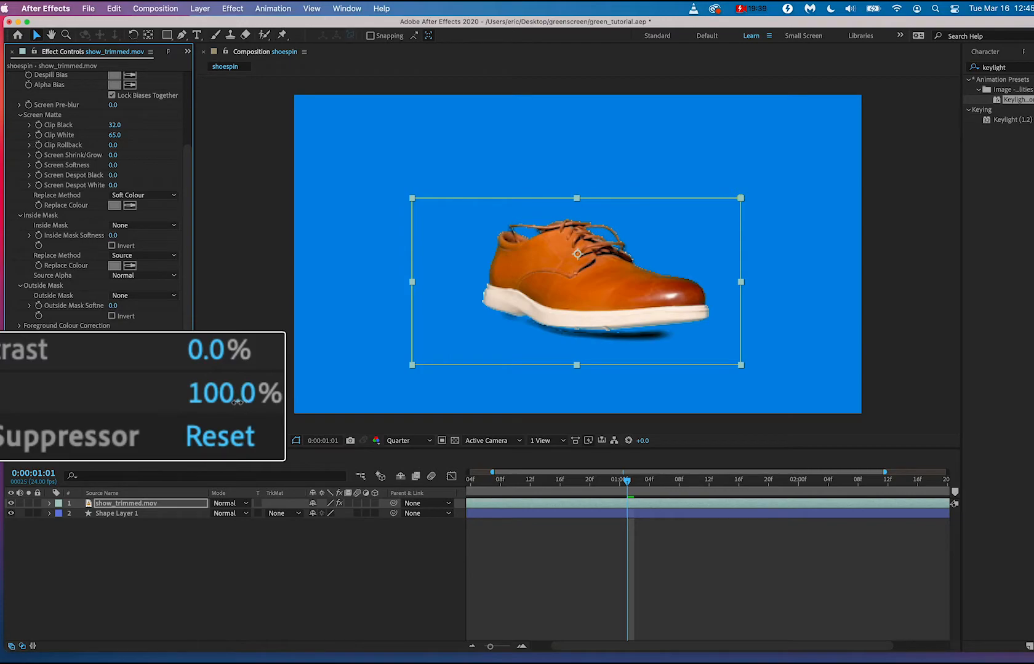
left_click_drag(236, 402, 34, 393)
left_click_drag(222, 397, 170, 399)
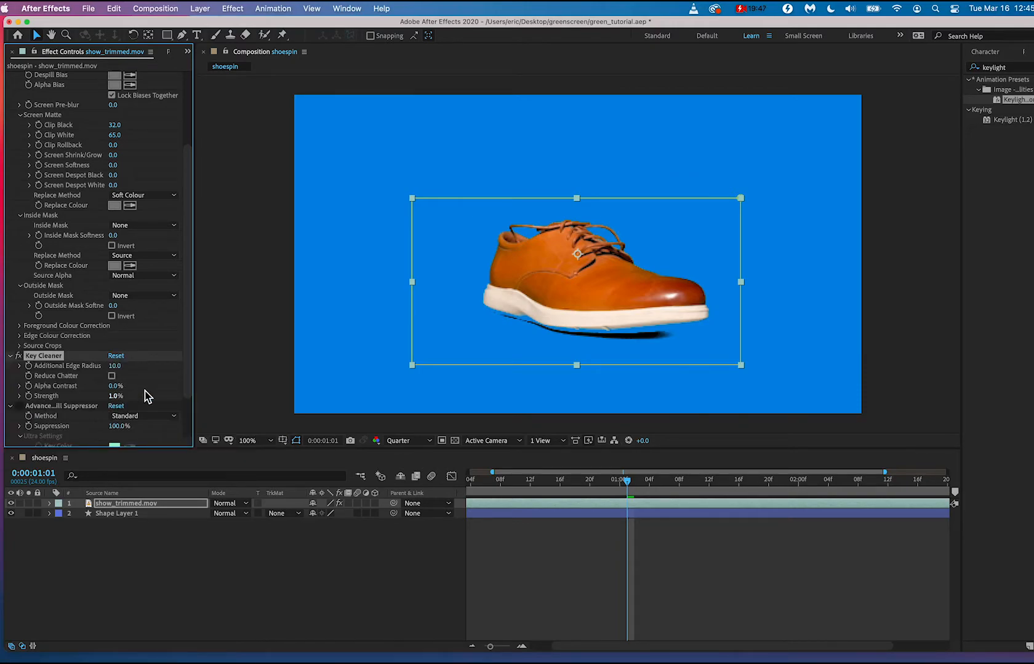
Preview the spin and, at 0:00:01:07, set Keylight's Clip Black to 13 and Clip White to 67.
left_click_drag(626, 480, 599, 484)
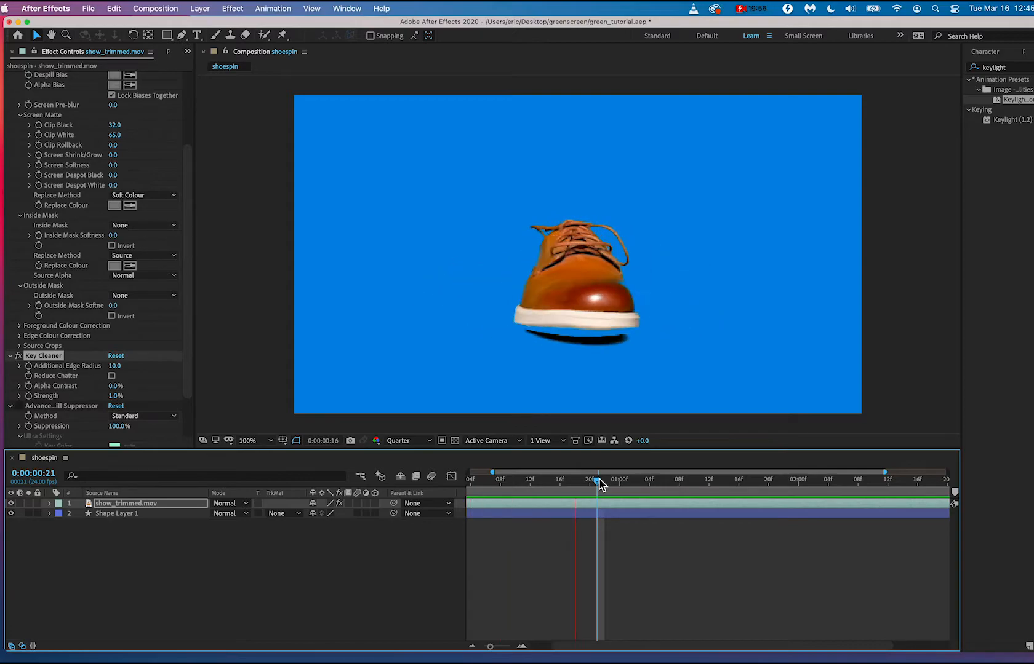
key("space")
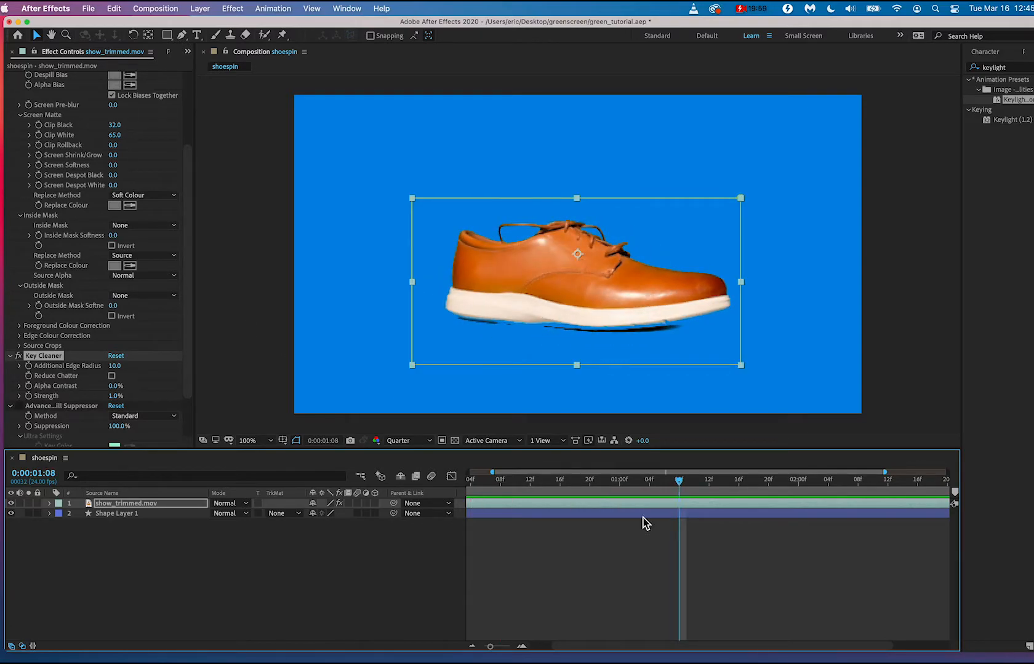
scroll(106, 367, "up", 5)
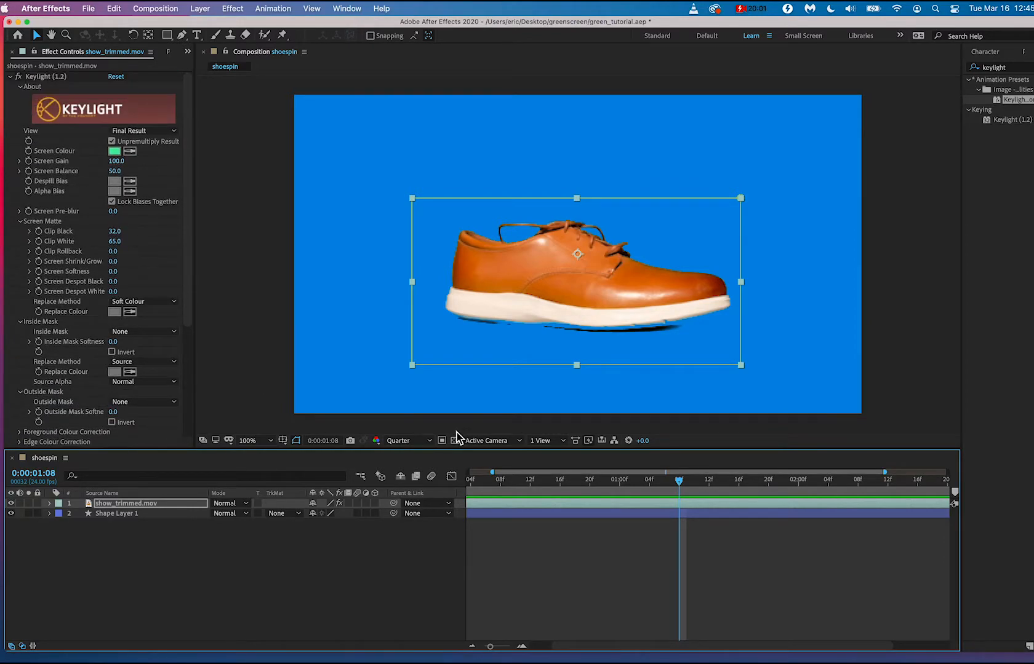
mouse_move(660, 477)
left_mouse_down()
mouse_move(609, 484)
mouse_move(675, 486)
left_mouse_up()
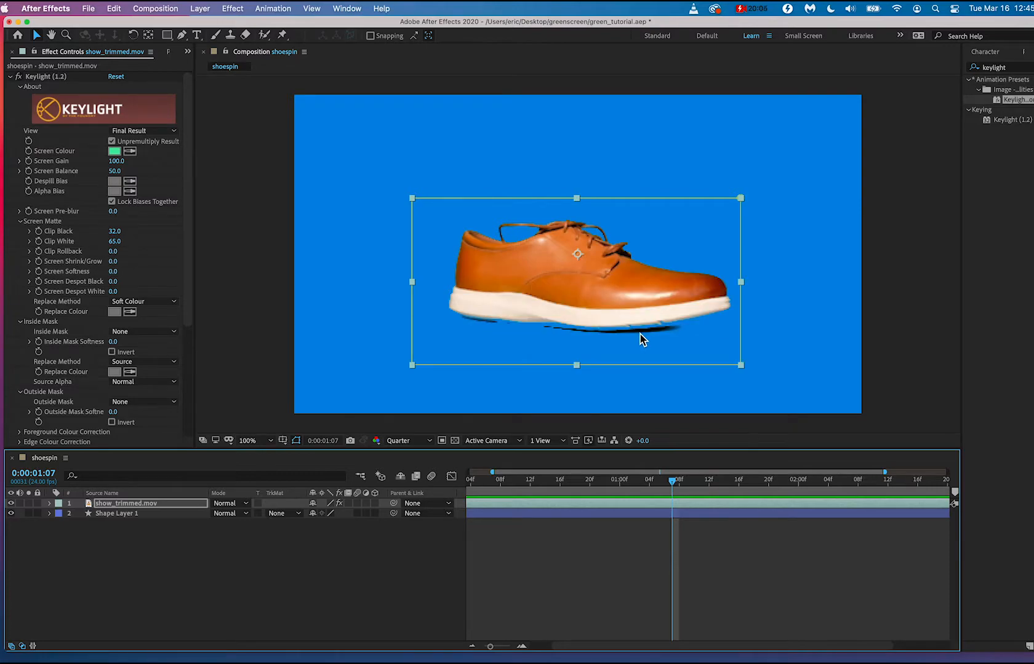
left_click_drag(121, 249, 87, 227)
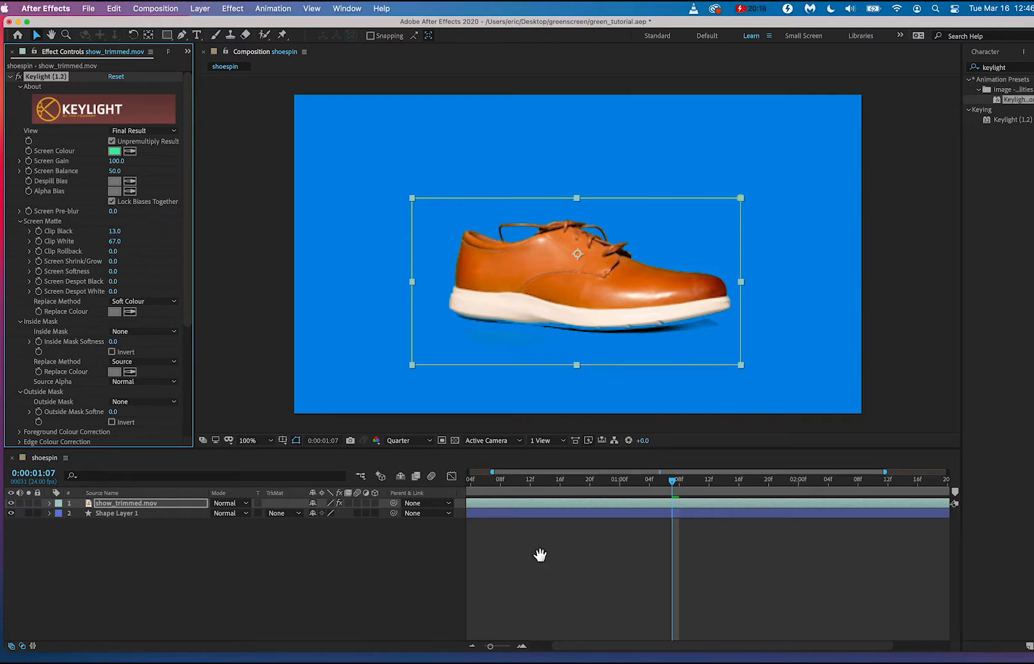
Play back the spin and examine the area beneath the sole closely for leftover green at 0:00:01:11.
key("space")
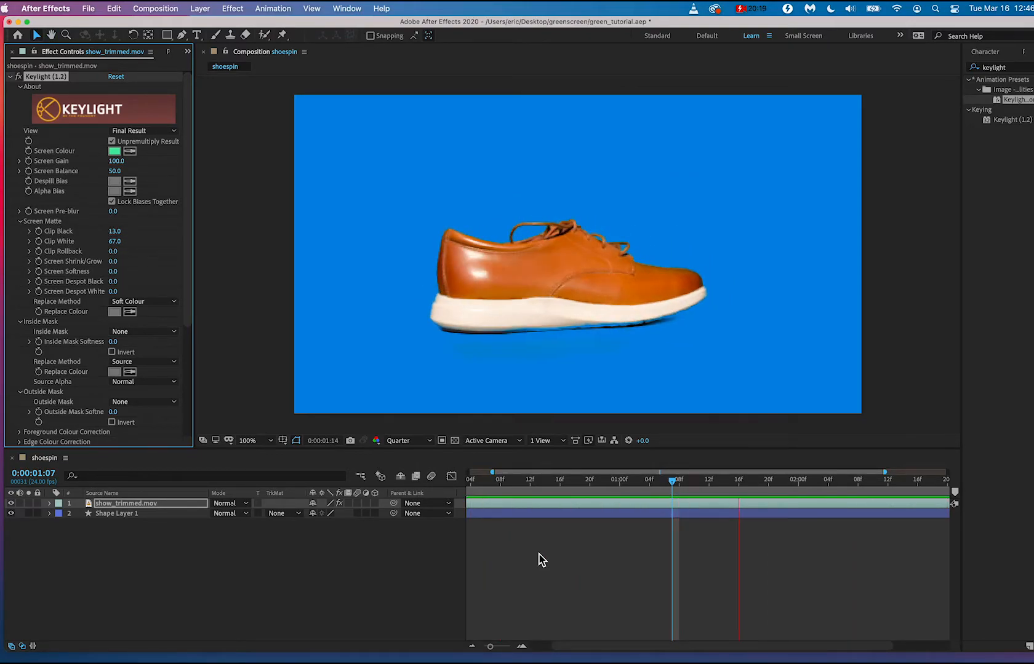
key("space")
left_click_drag(680, 485, 703, 492)
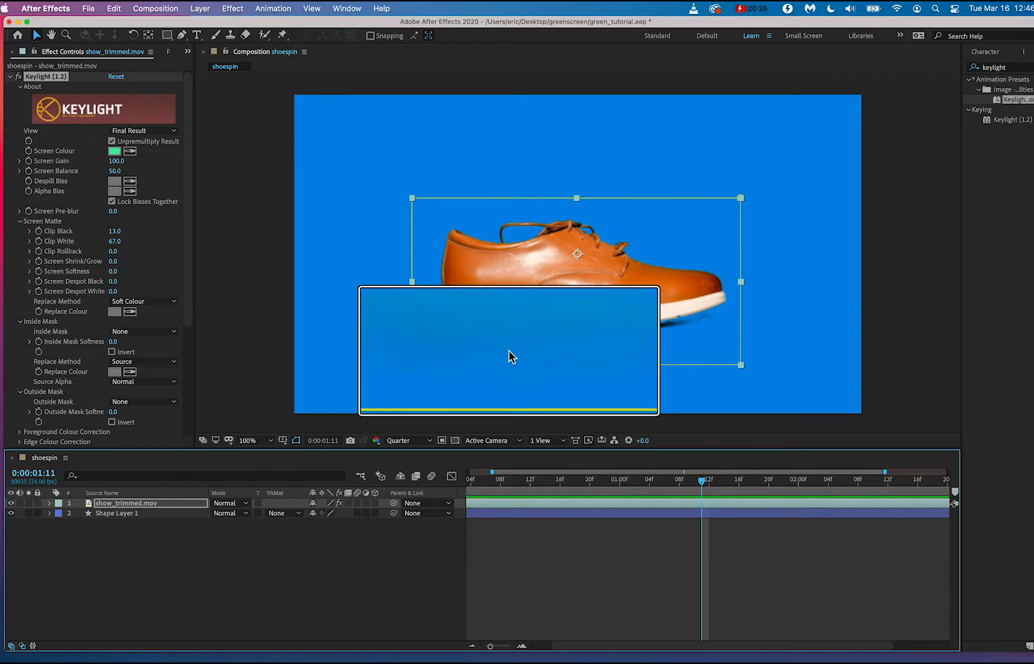
scroll(510, 357, "up", 2)
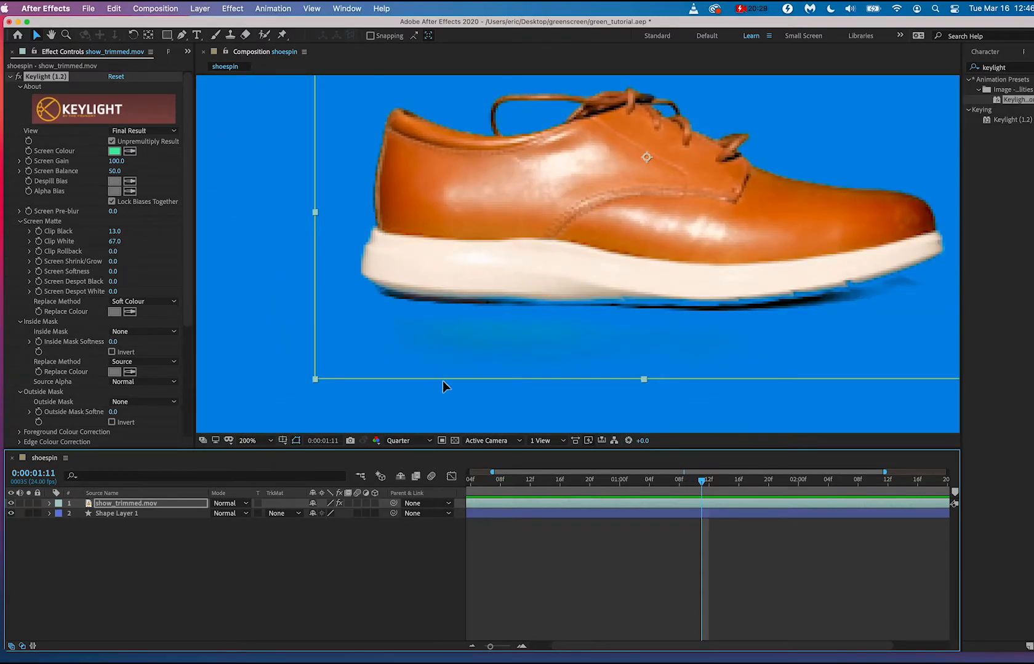
left_click(606, 375)
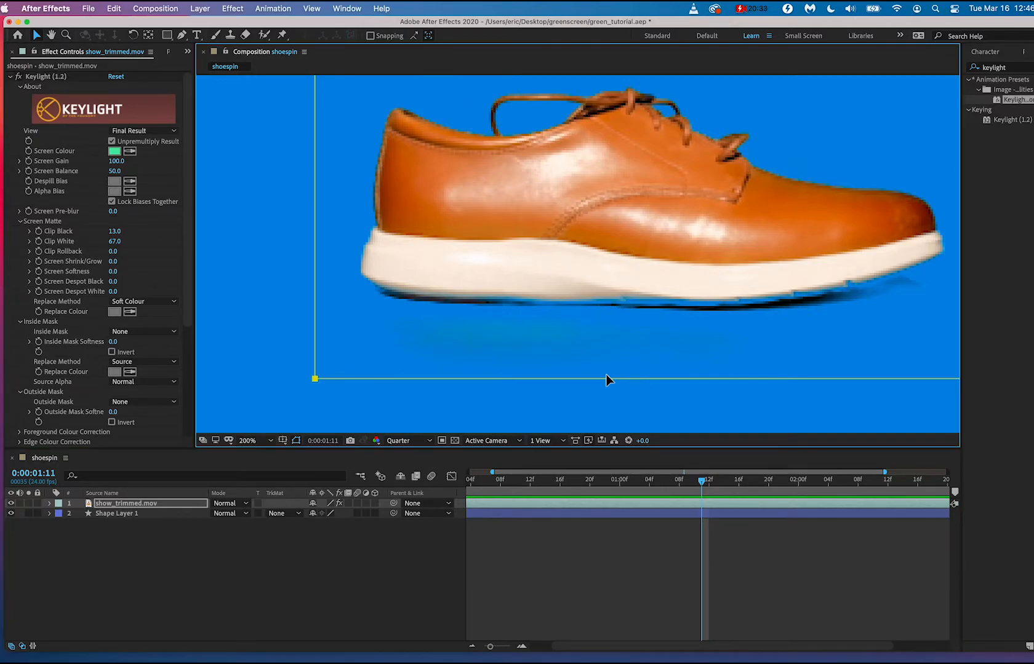
key("comma")
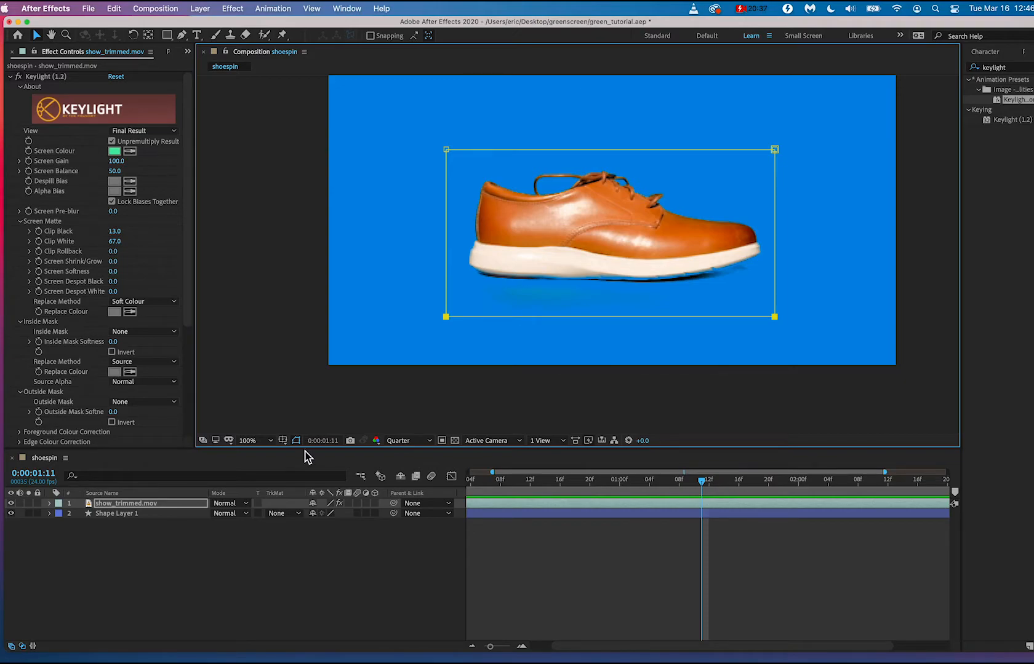
Reveal the masks of the show_trimmed.mov layer and move the current time to 0:00:01:06.
left_click(156, 513)
left_click(146, 505)
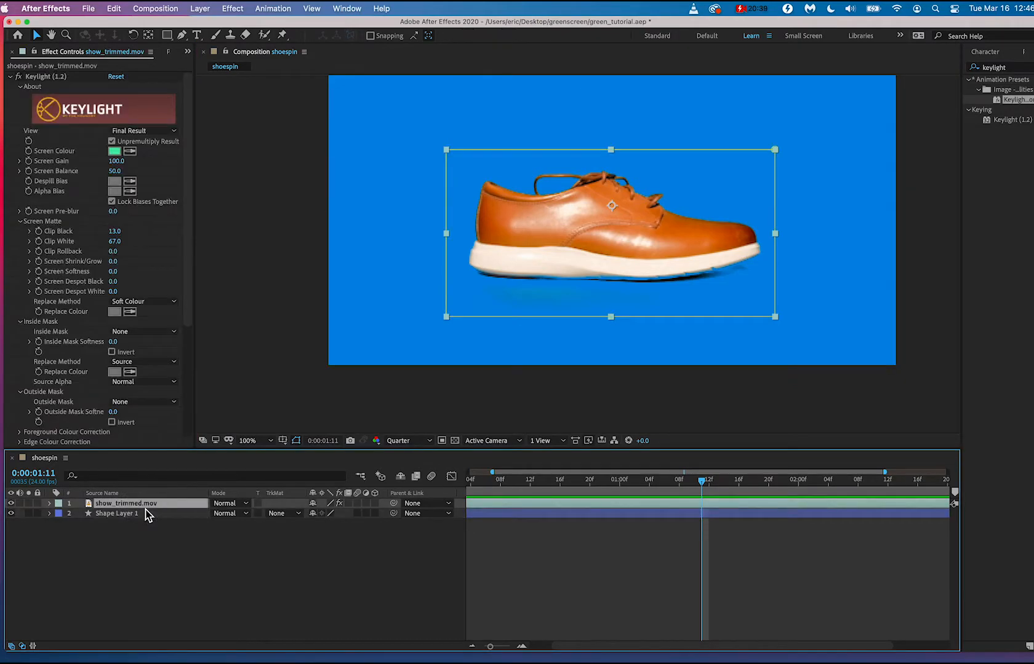
left_click(50, 503)
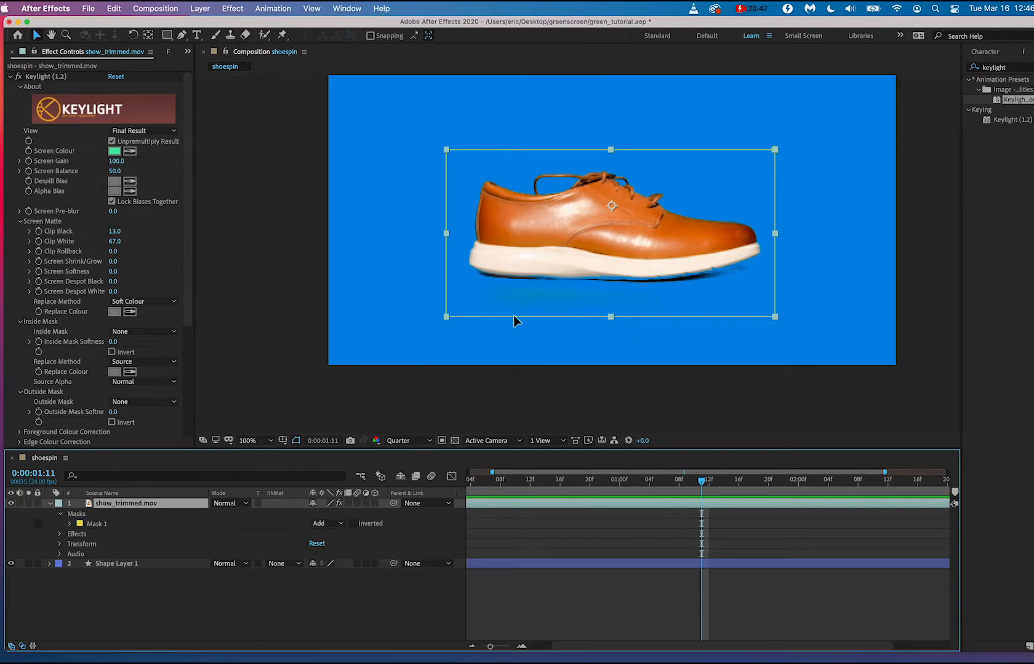
left_click_drag(704, 487, 671, 502)
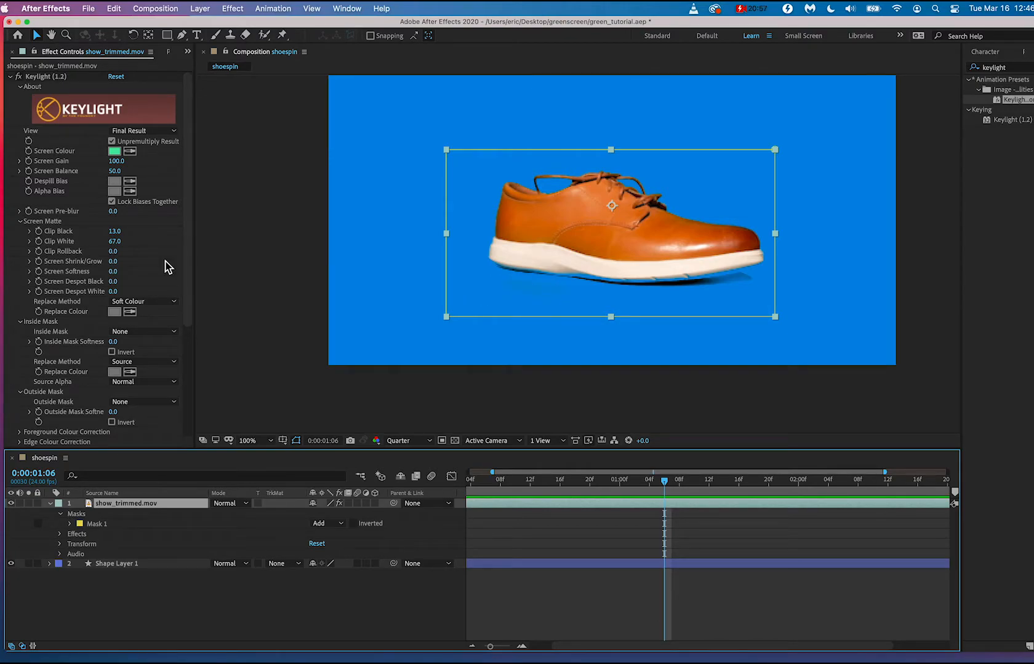
left_click(84, 514)
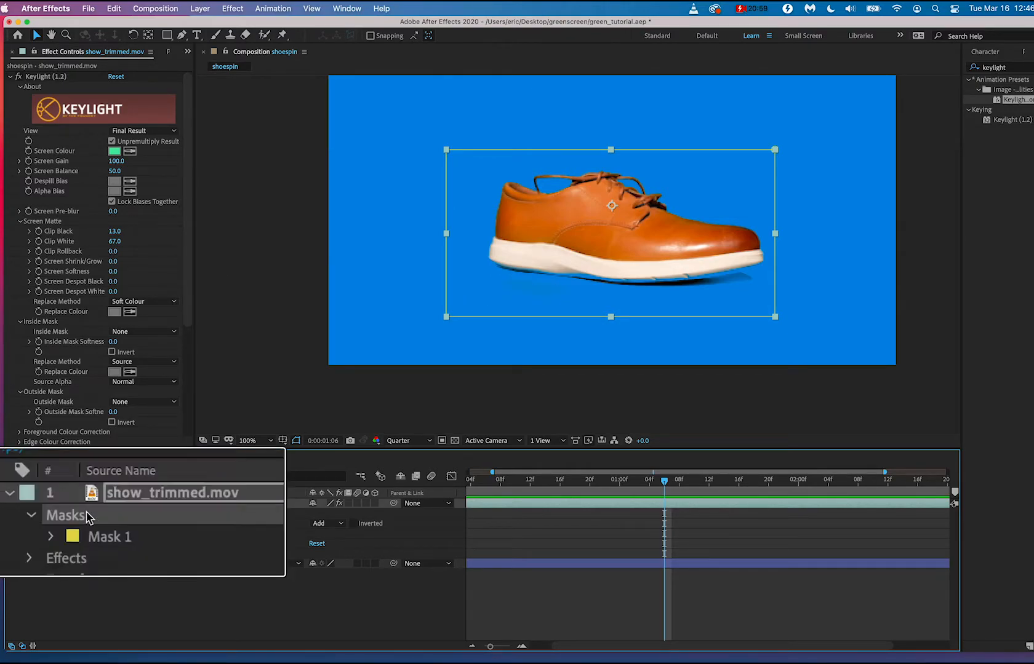
left_click(112, 523)
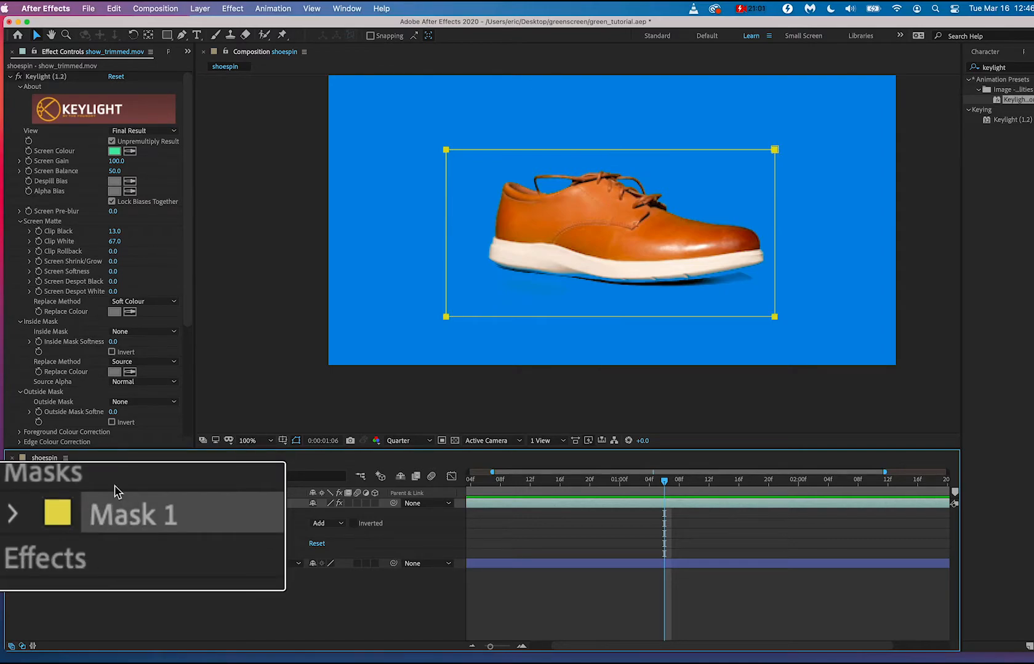
left_click(114, 486)
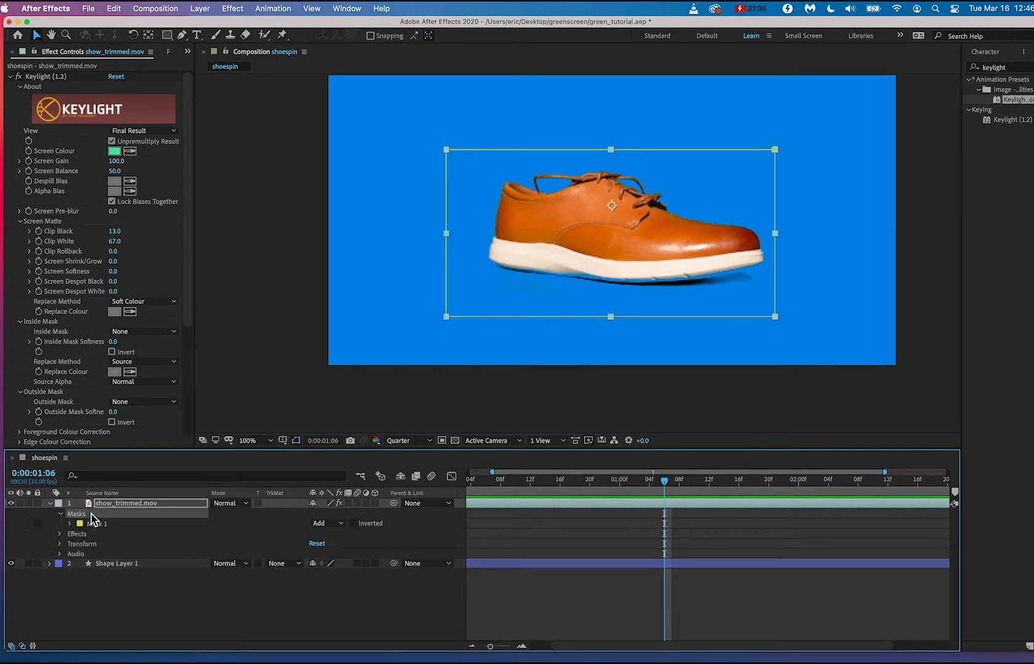
Draw a closed six-point Pen mask over the area beneath the shoe's sole and set its mode to Subtract.
left_click(183, 37)
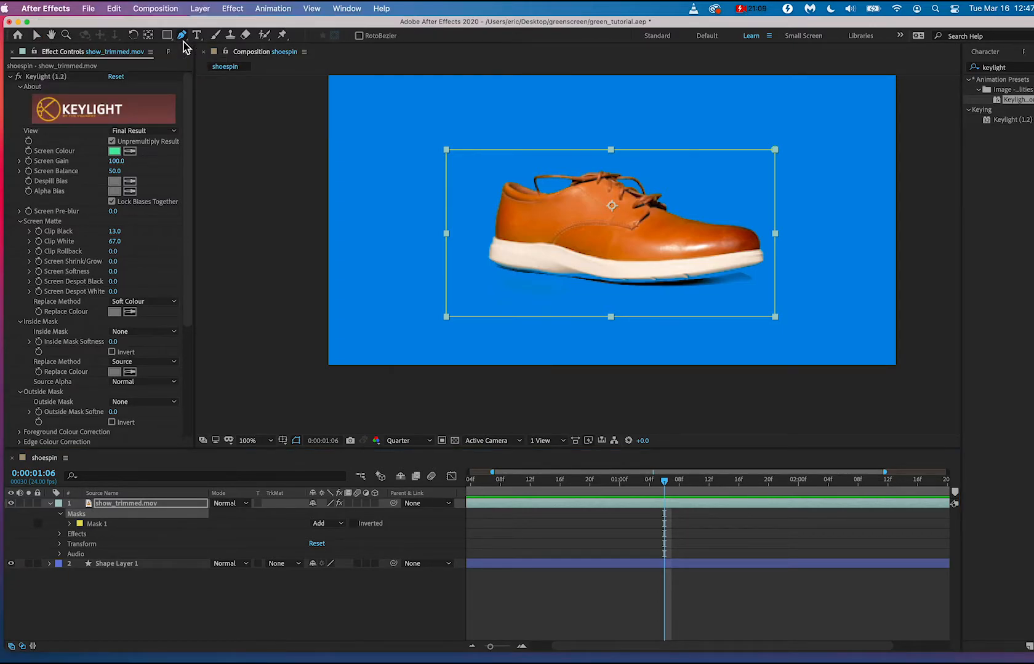
left_click(462, 262)
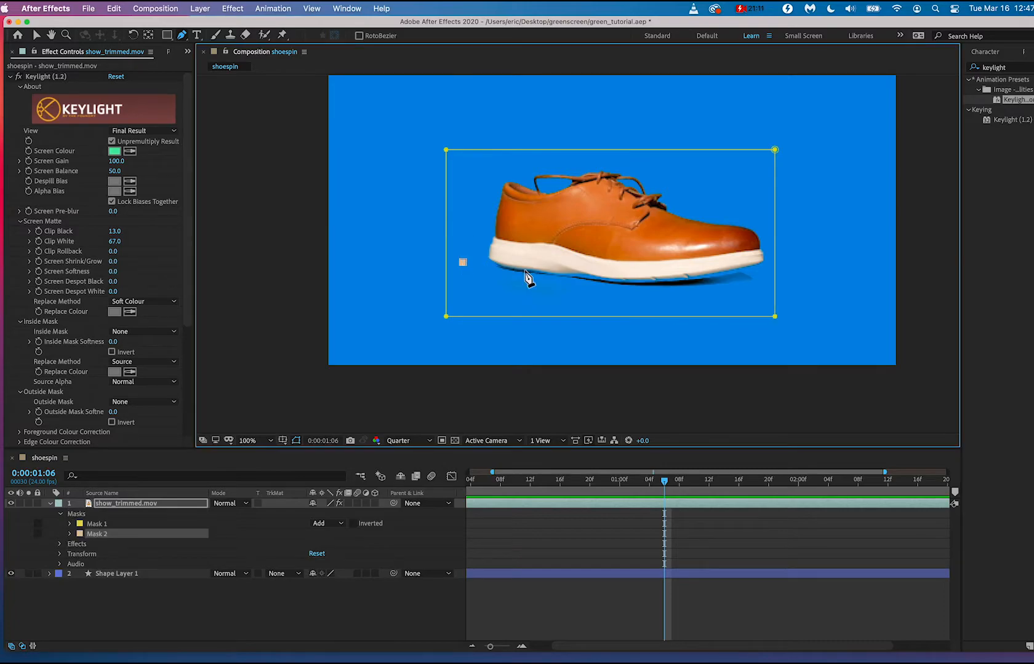
left_click(560, 284)
left_click(731, 299)
left_click(776, 331)
left_click(420, 347)
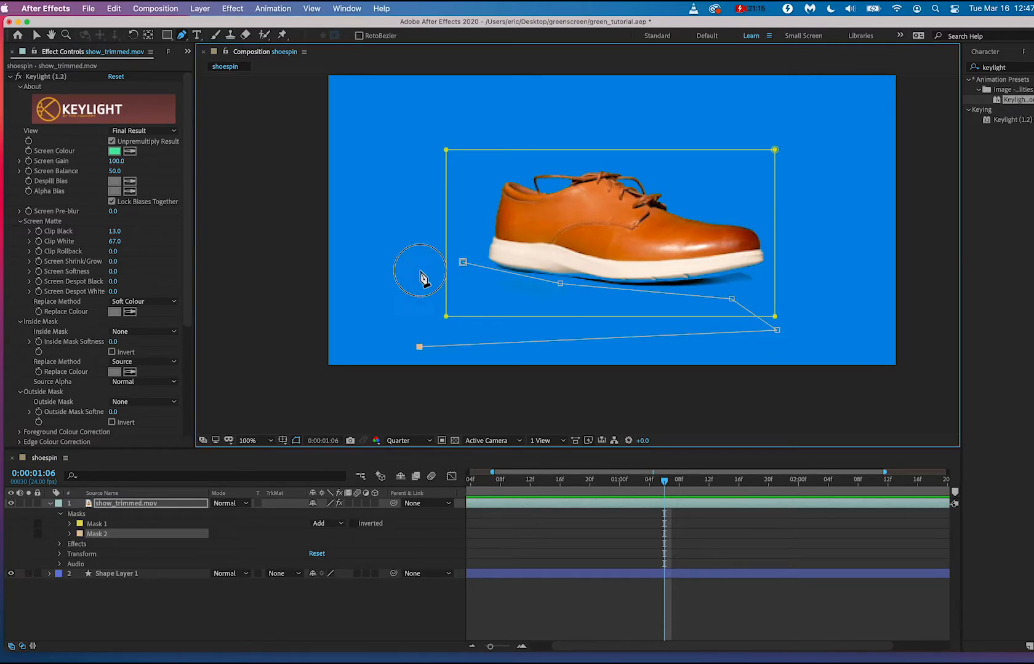
left_click(420, 270)
left_click(463, 262)
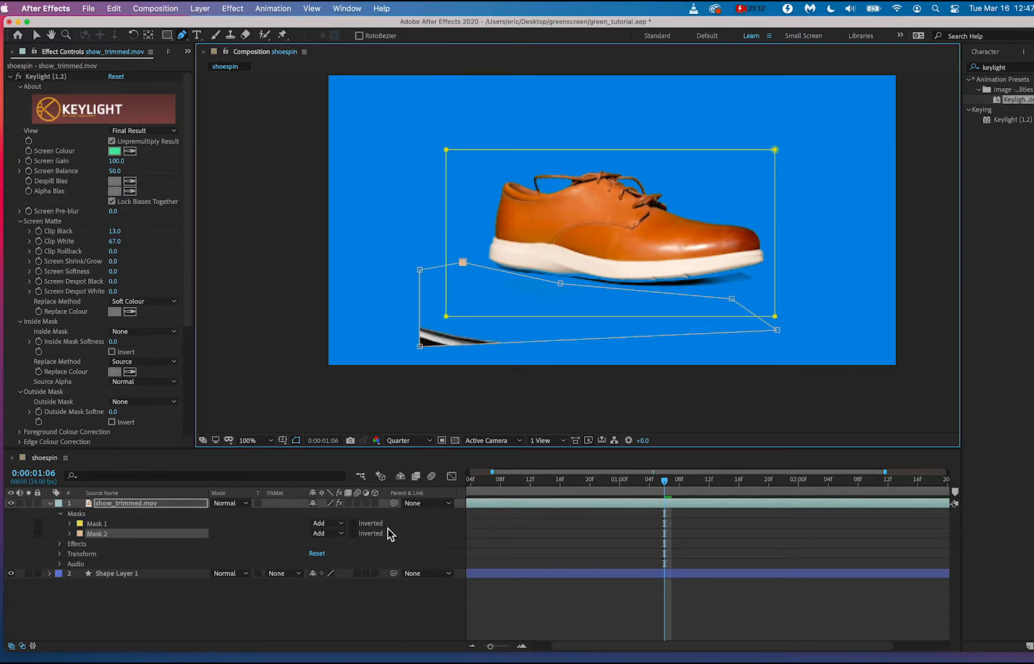
left_click(332, 533)
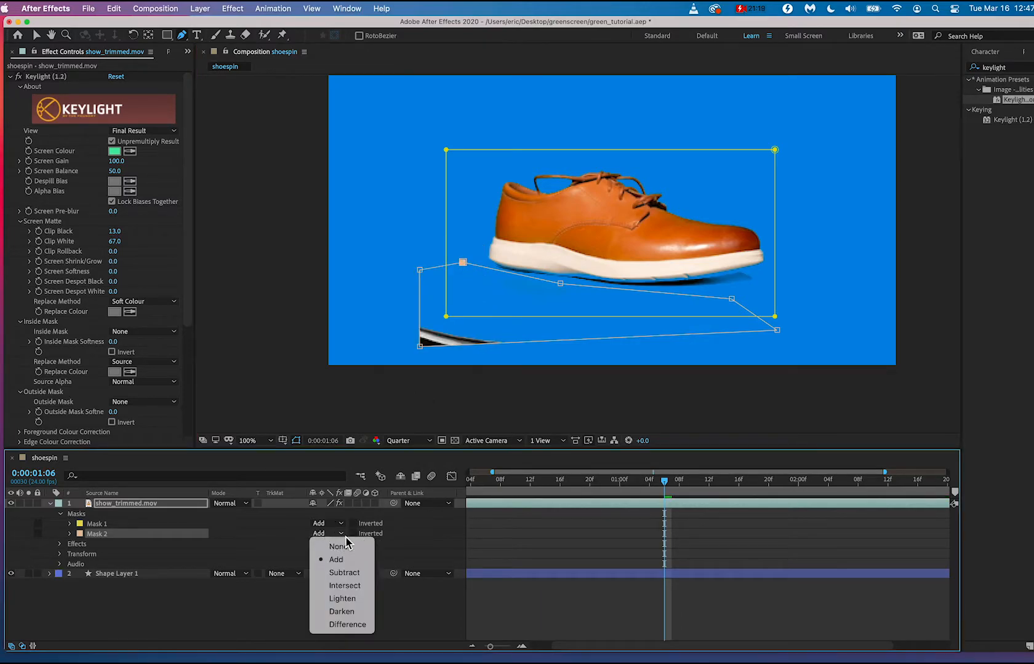
left_click(342, 571)
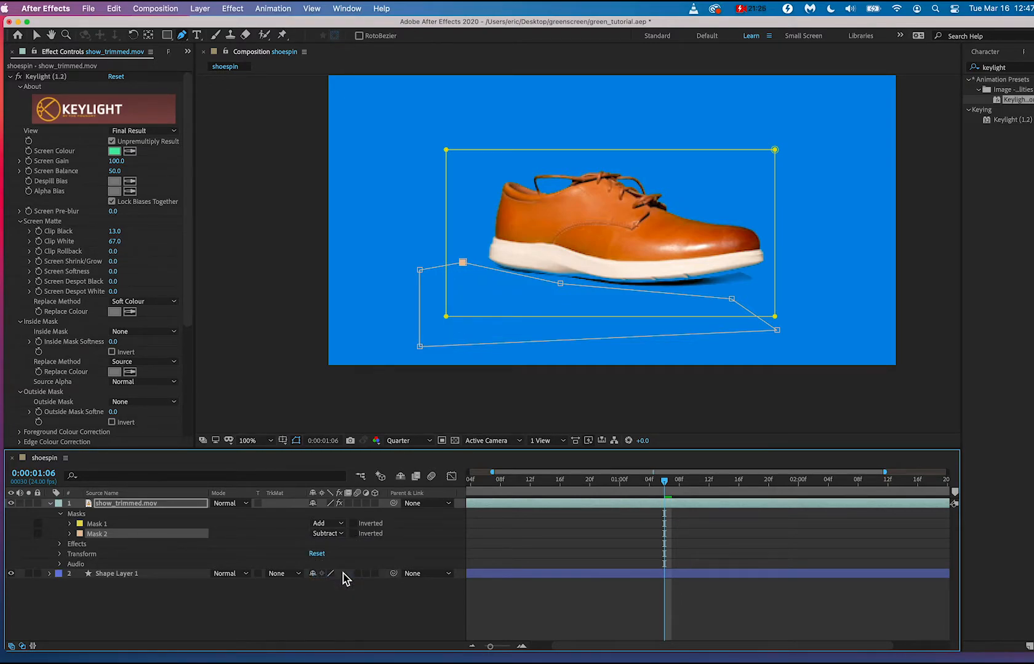
Turn on Mask Path keyframing for the subtracting mask at 0:00:01:06.
left_click(664, 483)
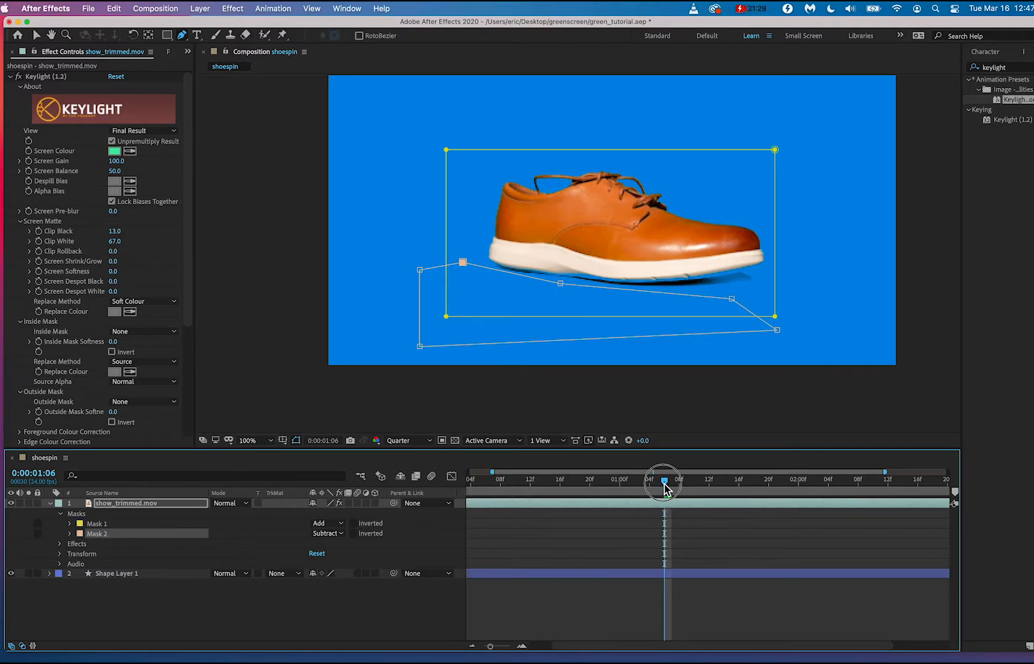
left_click(70, 534)
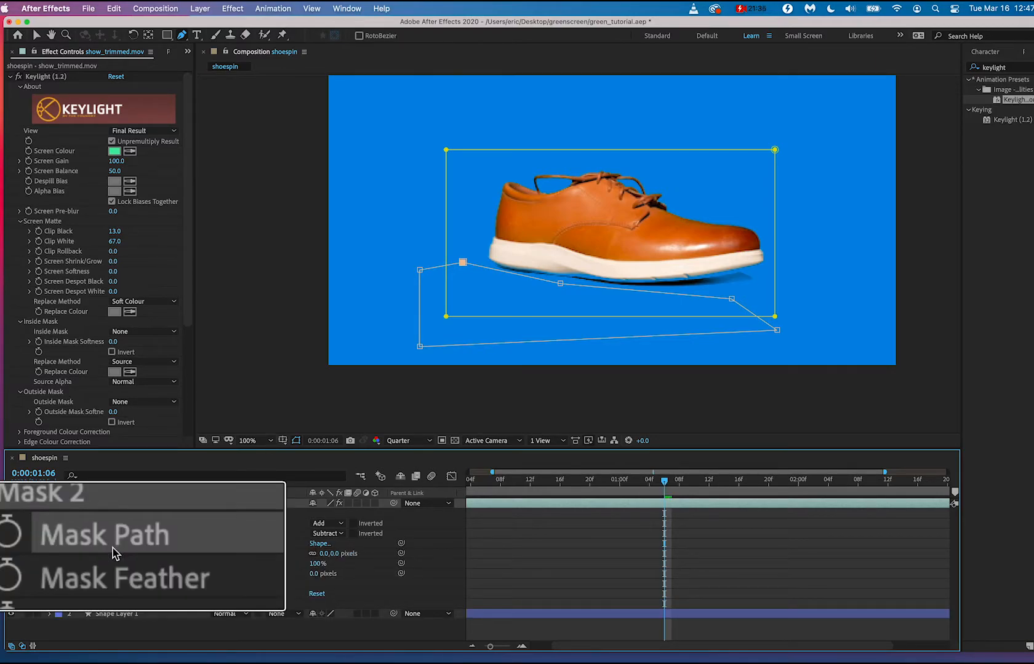
left_click(11, 535)
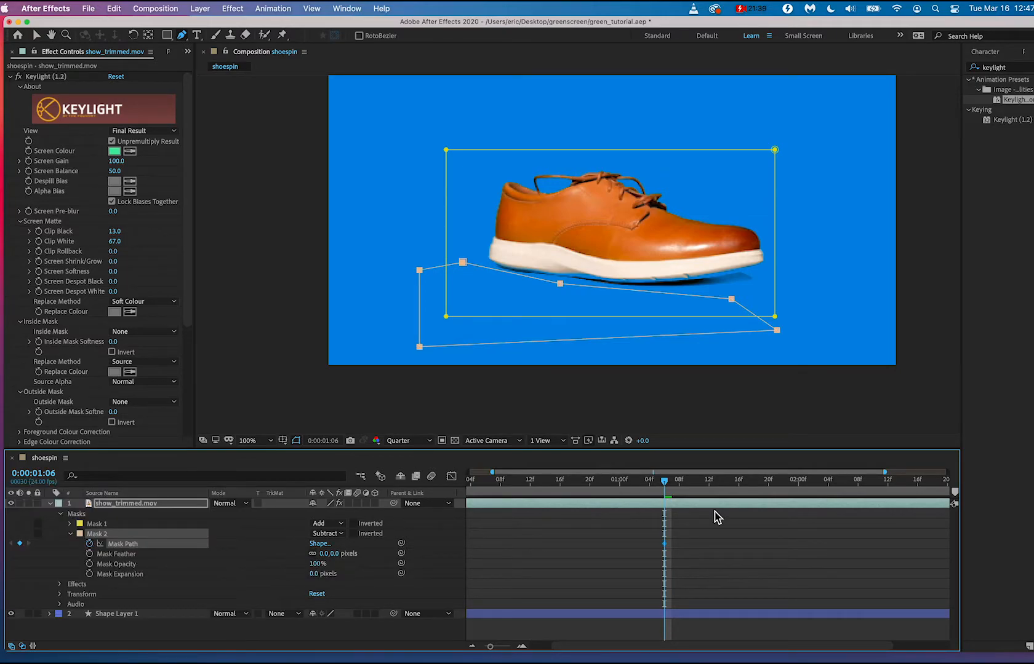
Move the current time to 0:00:01:14 and select Mask 2 for adjusting its path beneath the sole.
left_click_drag(666, 482, 726, 489)
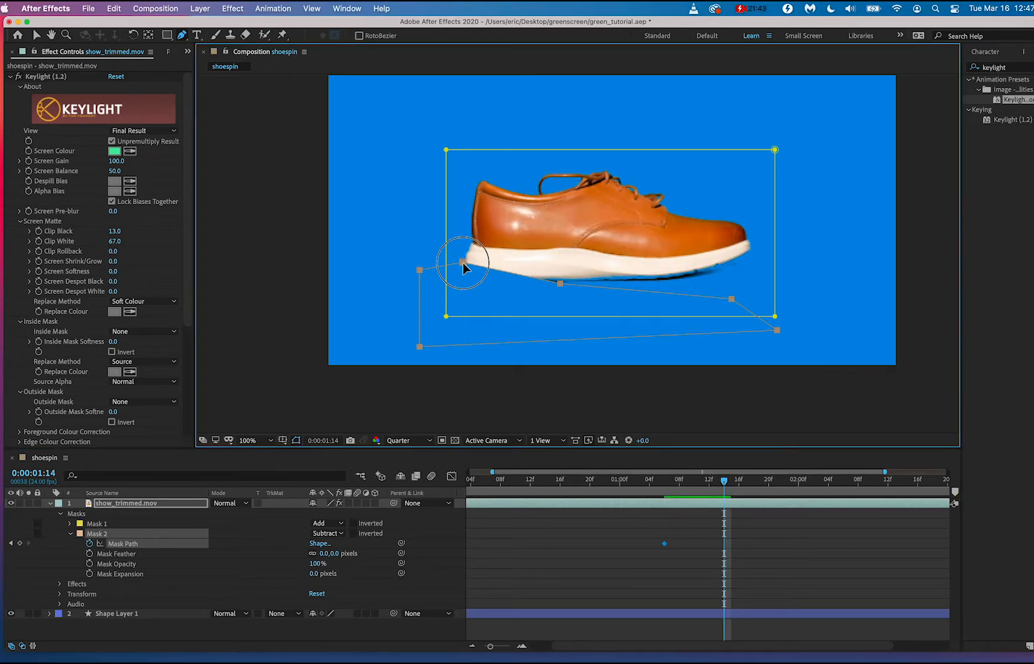
left_click_drag(463, 263, 464, 300)
key("super+z")
left_click(134, 540)
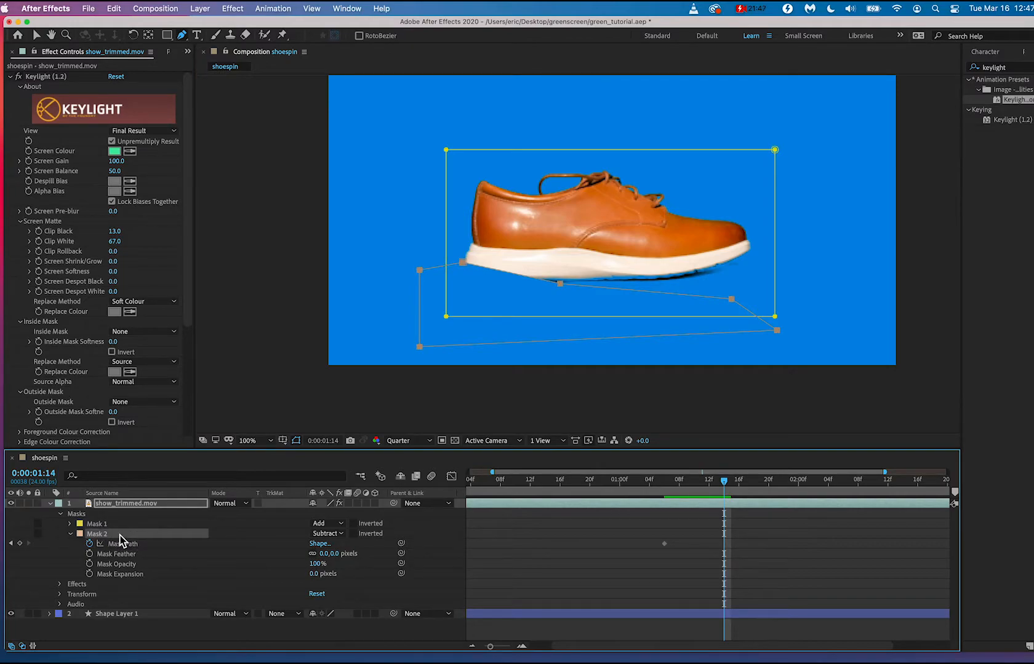
left_click(95, 516)
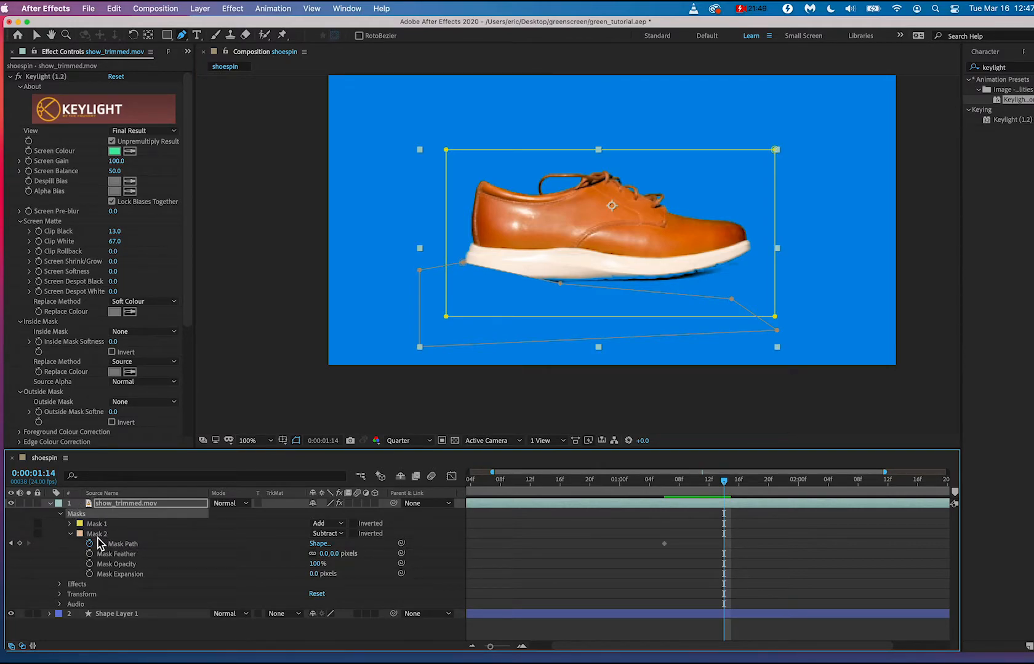
left_click(97, 535)
left_click(463, 264)
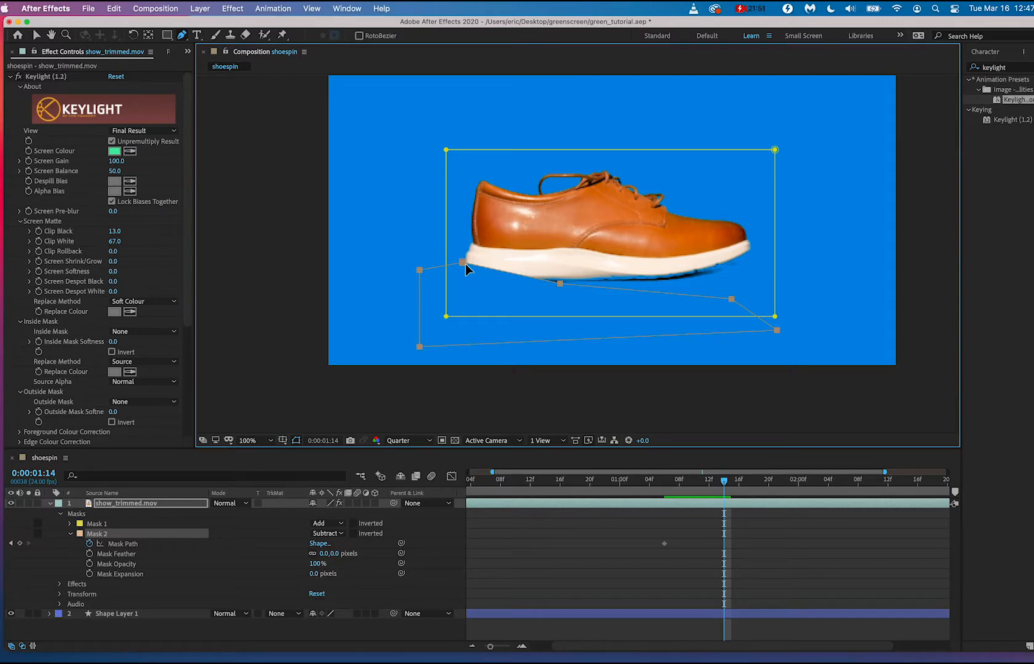
left_click(412, 248)
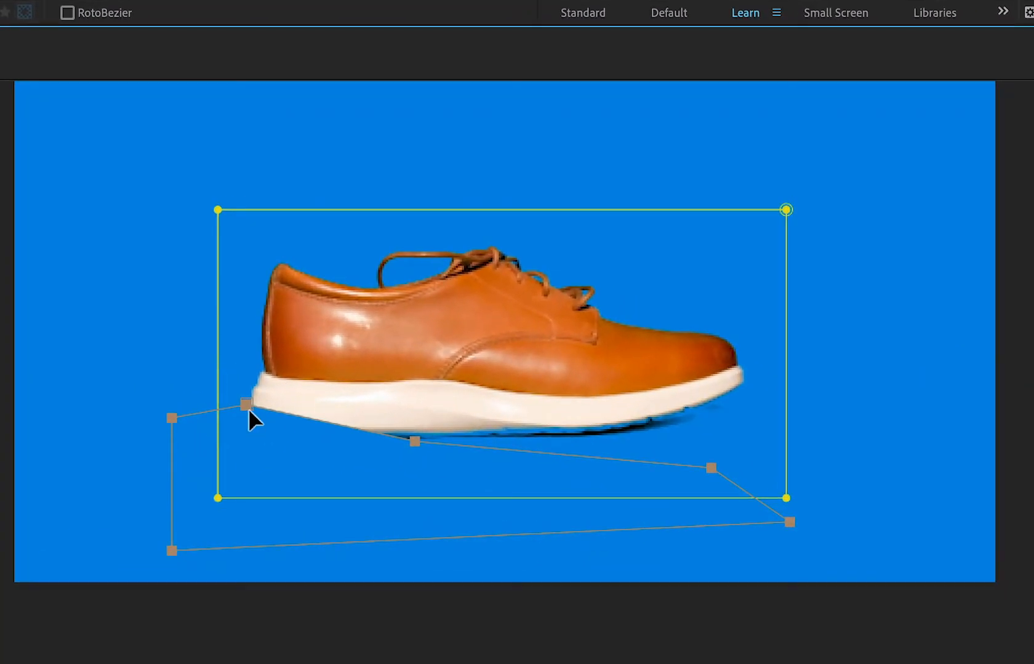
left_click_drag(254, 401, 254, 420)
key("ctrl+z")
key("v")
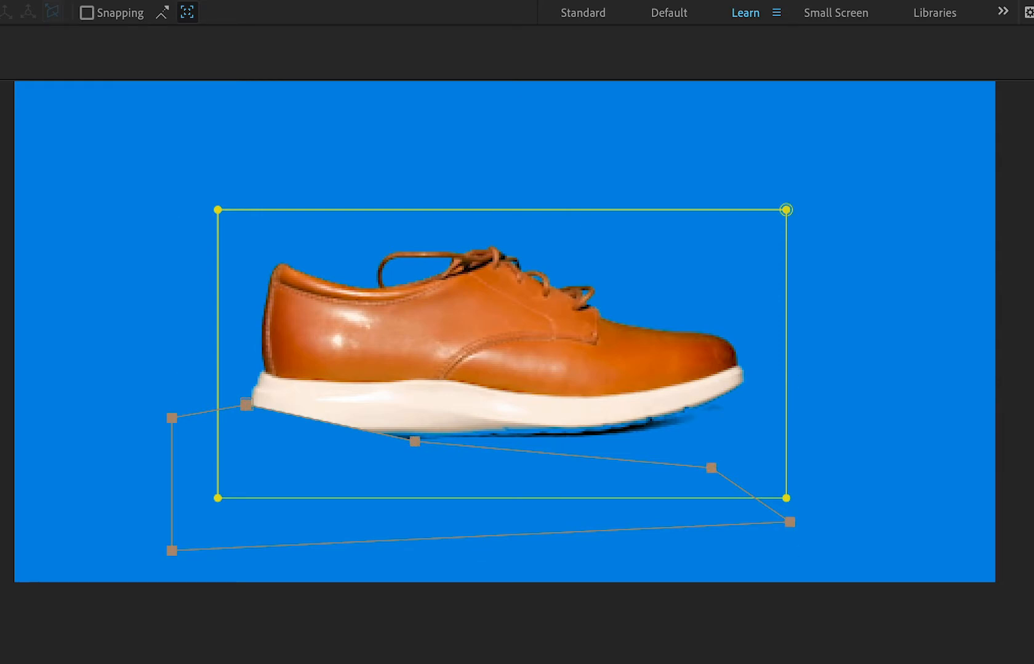
left_click(248, 405, "ctrl+alt")
left_click_drag(247, 405, 241, 433)
key("ctrl+z")
Lower the mask's heel-side and middle vertices clear of the sole at 0:00:01:14, and play back the spin.
key("v")
key("ctrl+z")
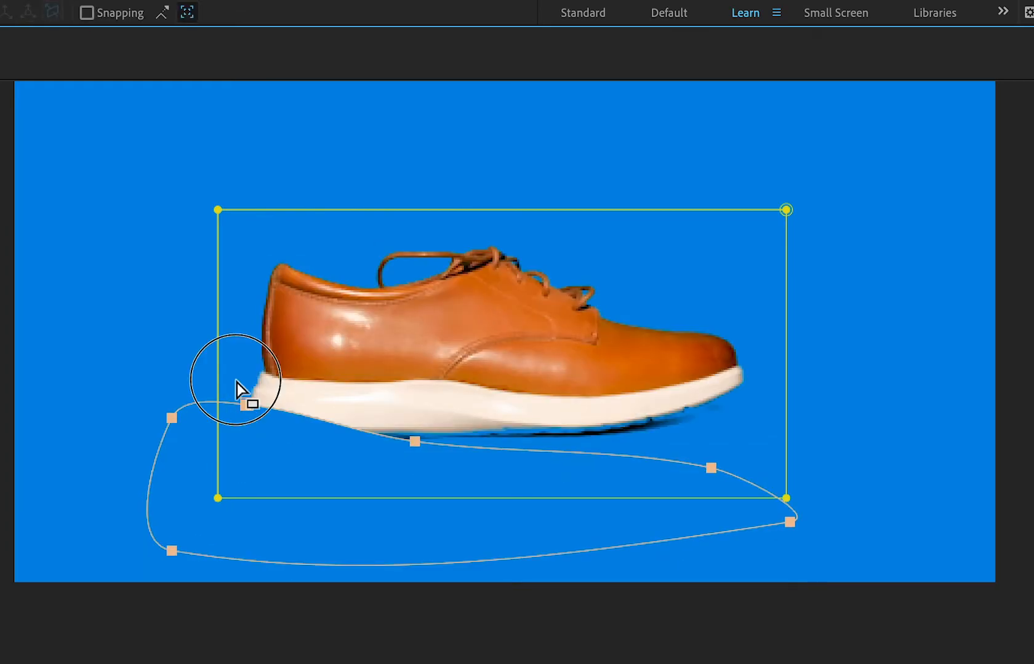
left_click_drag(237, 383, 247, 444)
left_click(417, 442)
left_click_drag(419, 444, 419, 455)
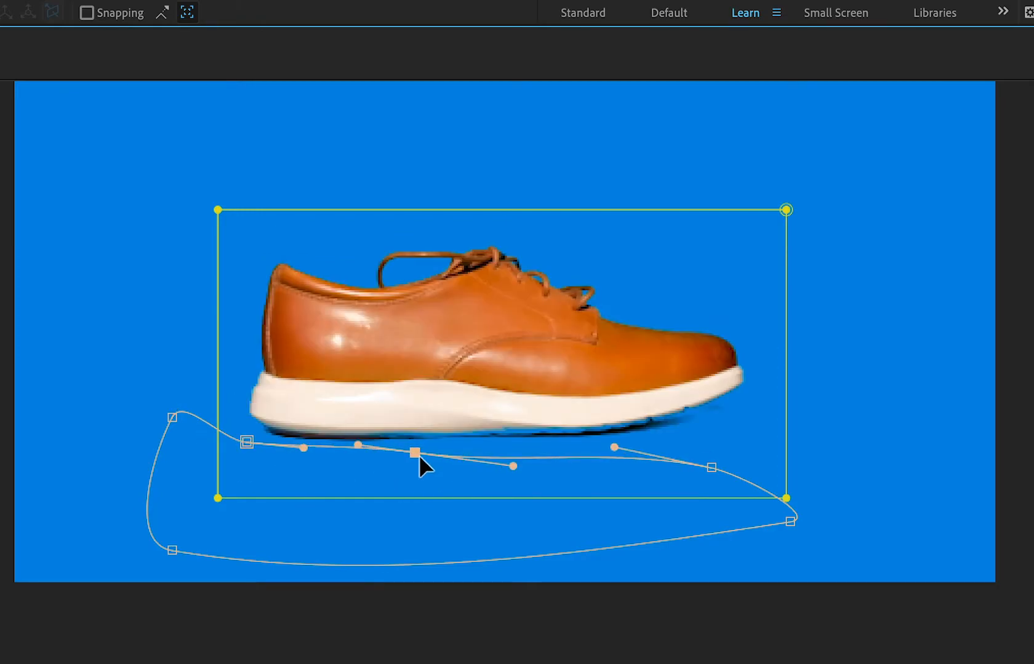
key("space")
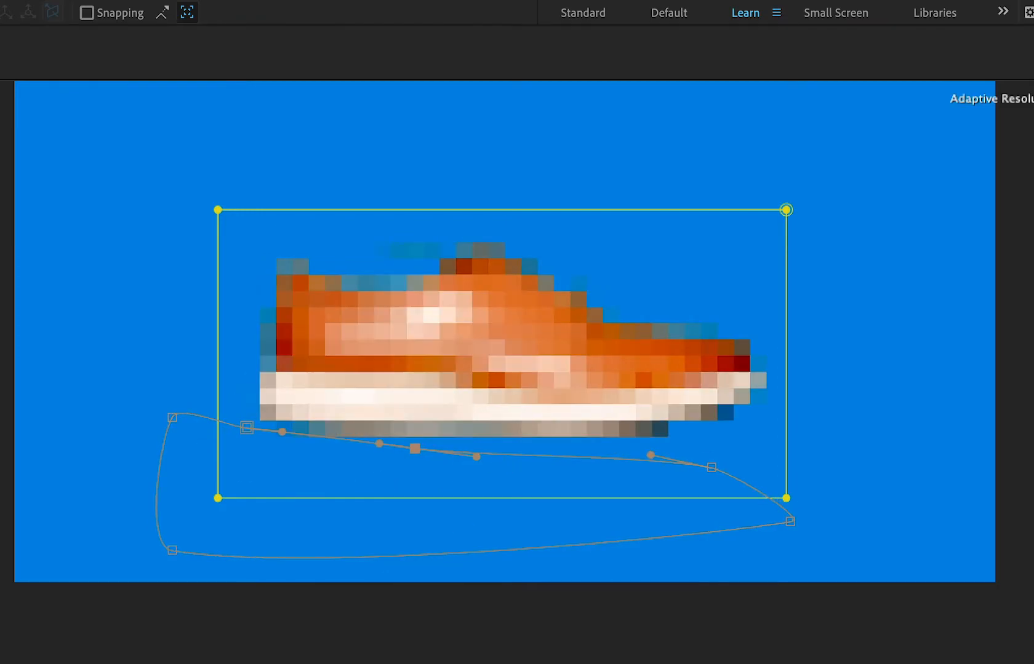
key("space")
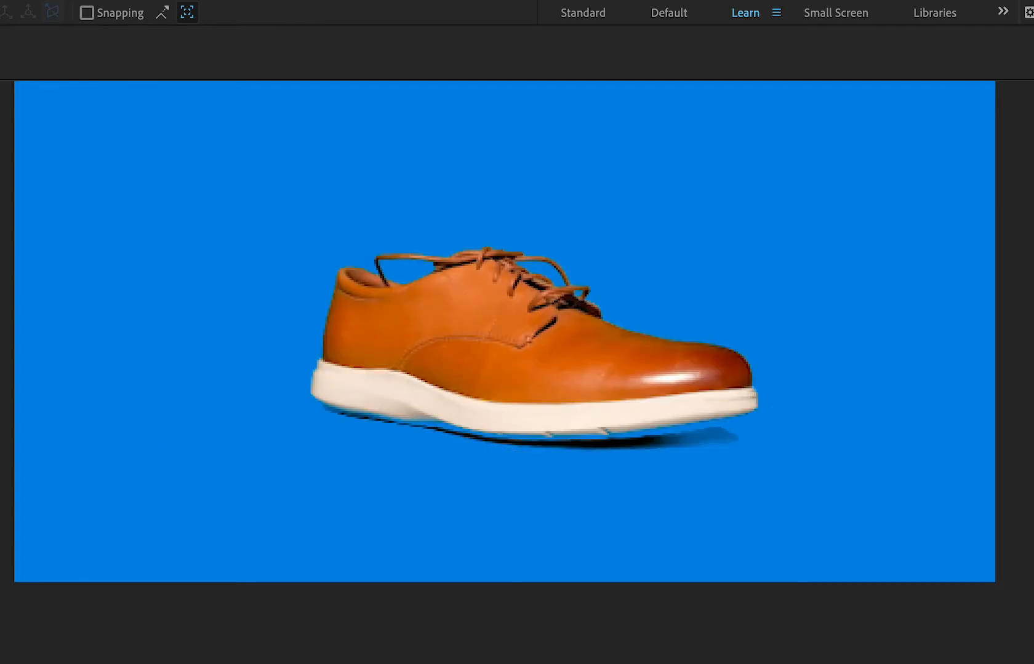
key("space")
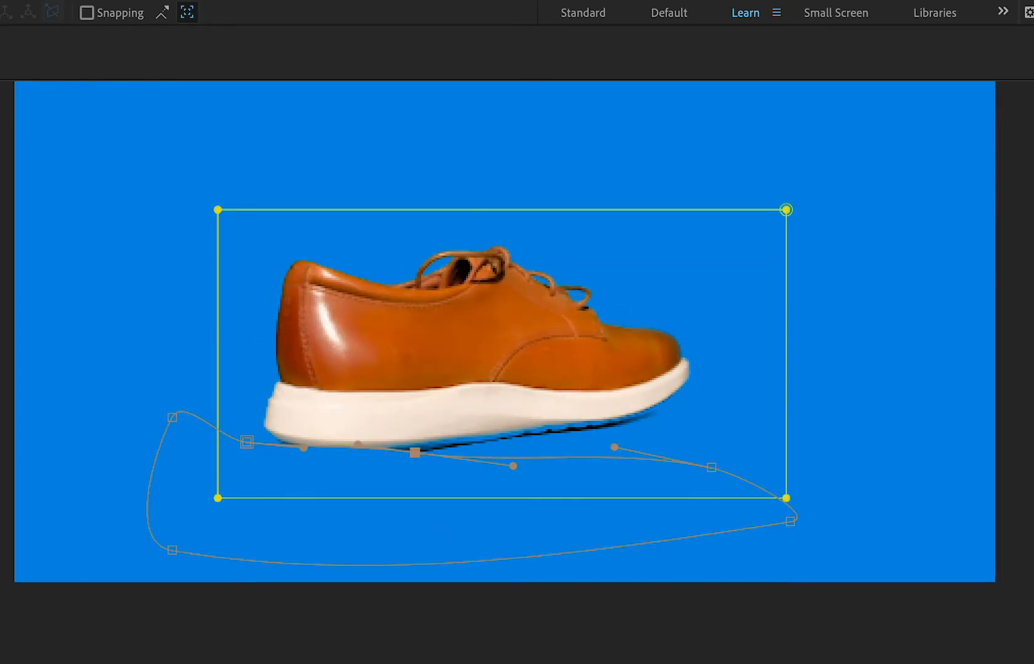
Where the shoe begins turning its heel forward, lower the heel-side vertex, shift the middle vertex toward the toe and raise the toe-side vertex beneath the sole.
key("Page_Down")
key("Page_Down")
key("Page_Down")
key("Page_Up")
key("Page_Up")
key("Page_Up")
left_click_drag(246, 438, 248, 481)
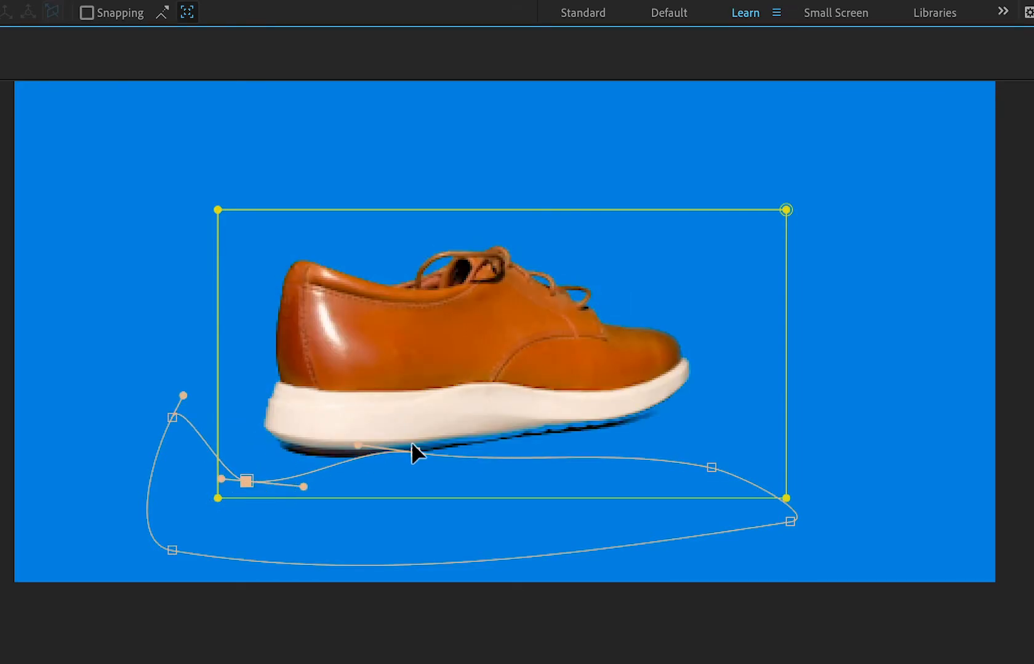
mouse_move(357, 447)
left_mouse_down()
mouse_move(361, 473)
mouse_move(352, 460)
left_mouse_up()
left_click_drag(415, 452, 454, 453)
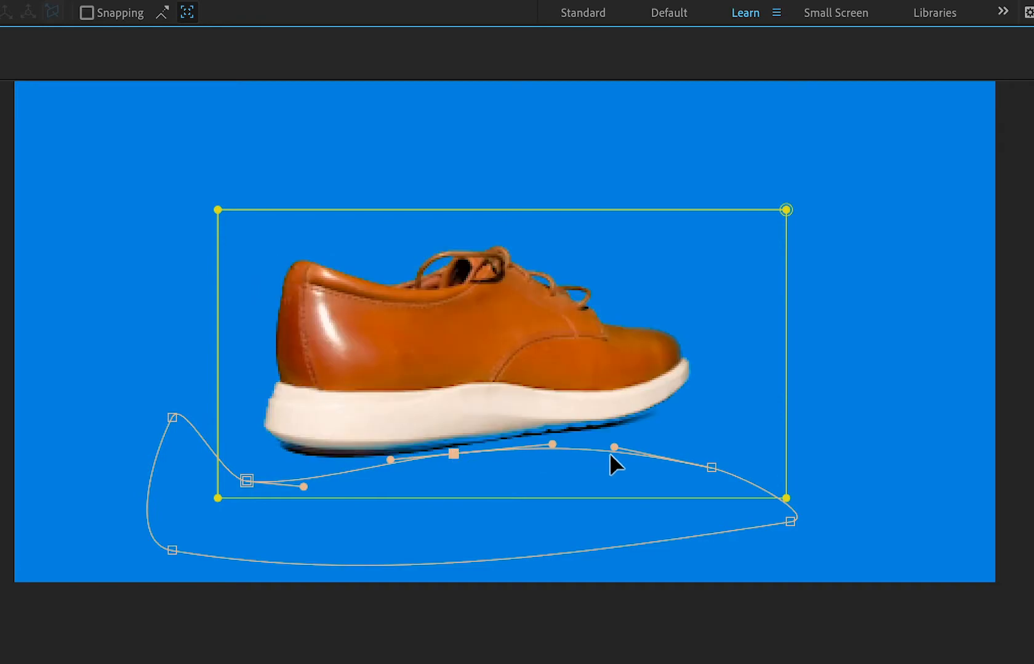
left_click_drag(712, 468, 766, 439)
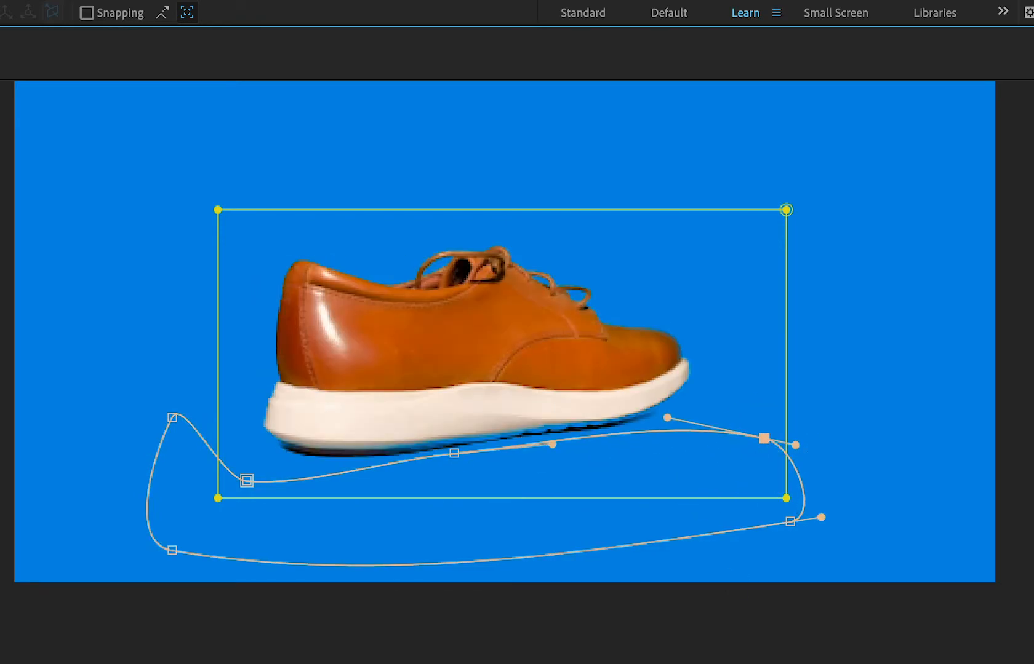
On two further frames with the heel facing the camera, lower the mask's middle vertex and then its right-hand vertex below the sole.
left_click_drag(394, 663, 440, 663)
left_click_drag(454, 453, 467, 484)
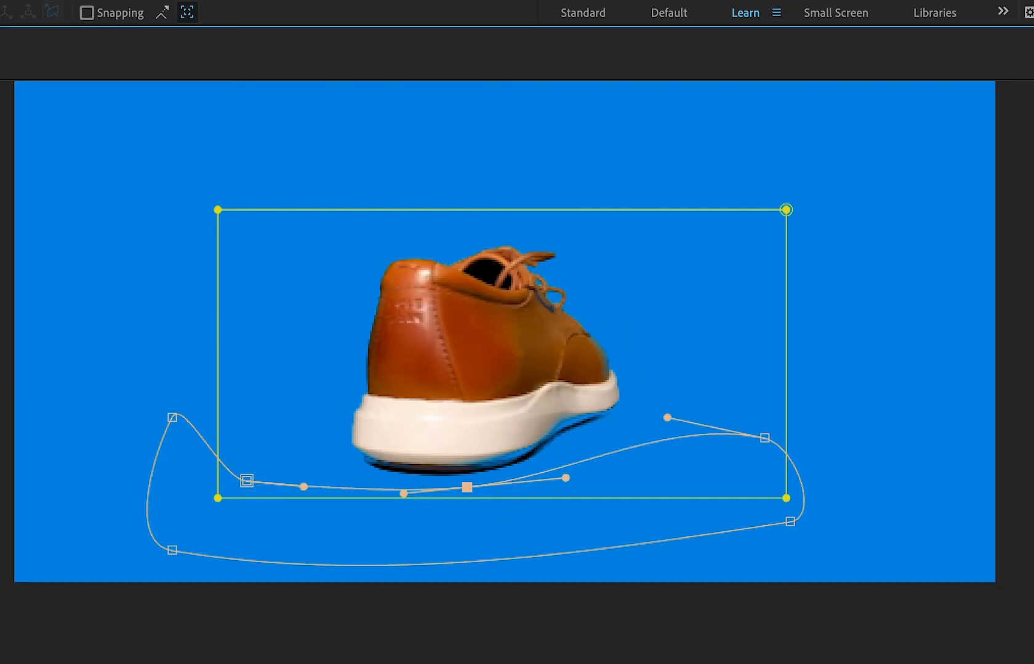
left_click_drag(440, 663, 492, 663)
left_click_drag(765, 437, 804, 507)
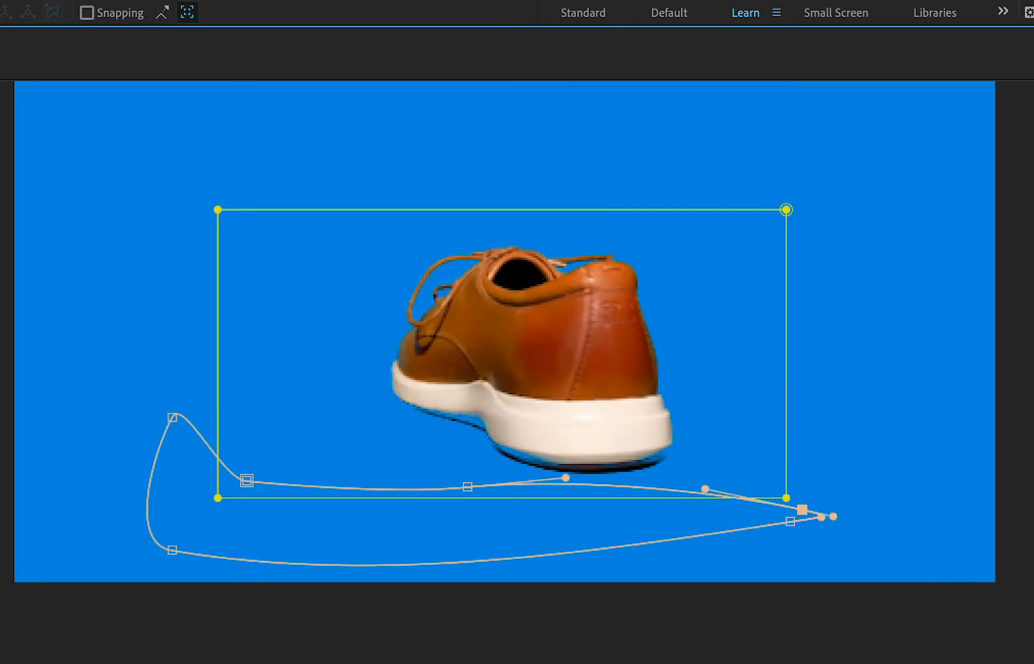
Advance to the frame where the toe turns left, flatten the middle vertex's curve and raise that vertex close to the sole.
left_click_drag(492, 663, 529, 663)
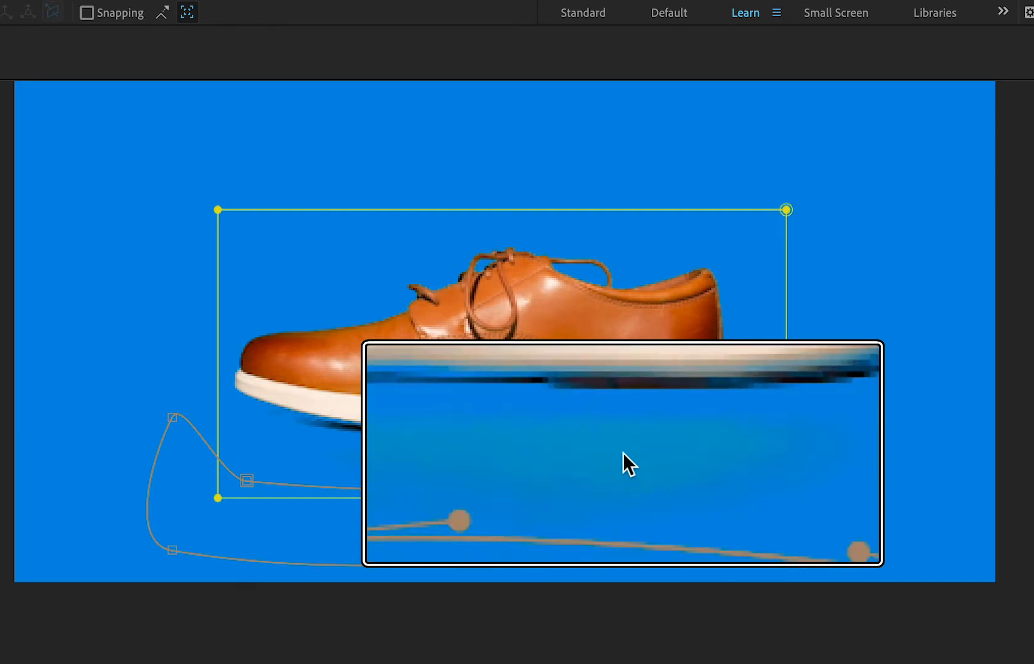
left_click_drag(529, 663, 549, 663)
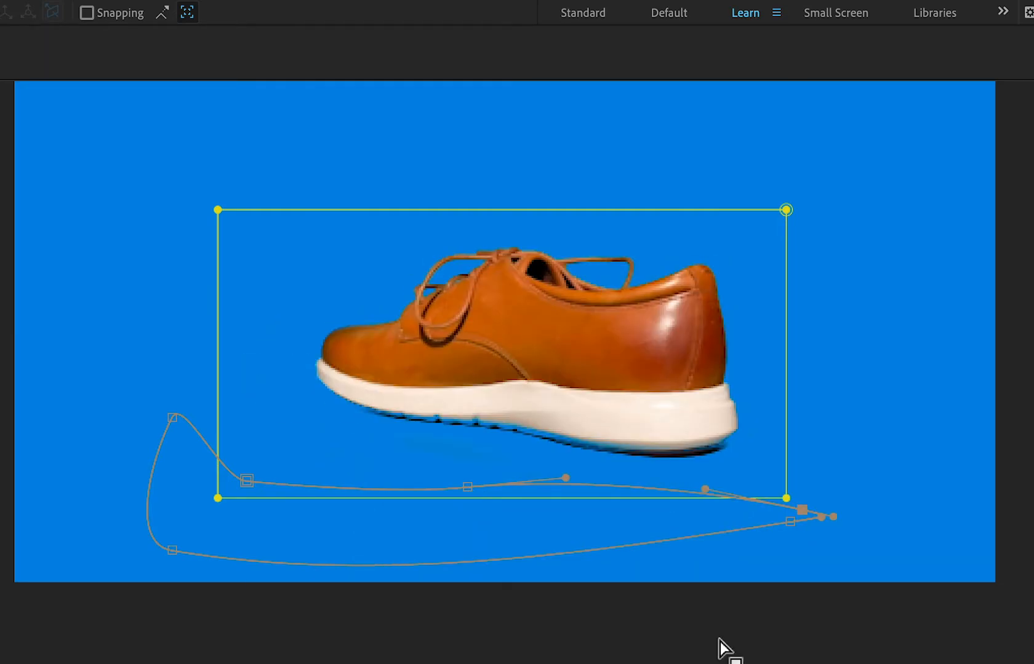
left_click(566, 493)
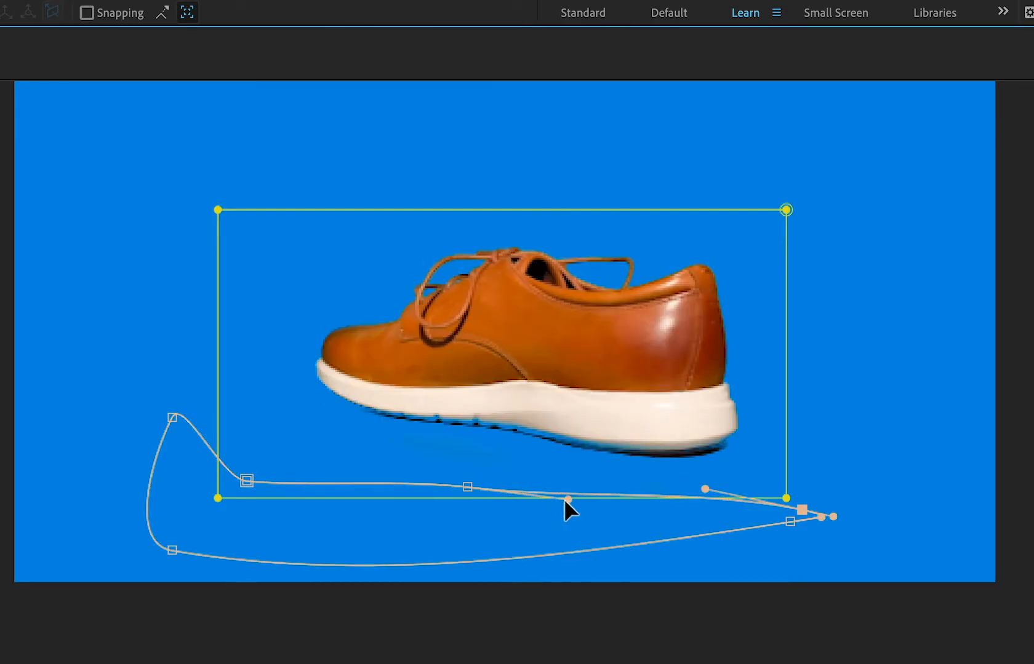
left_click_drag(470, 490, 477, 457)
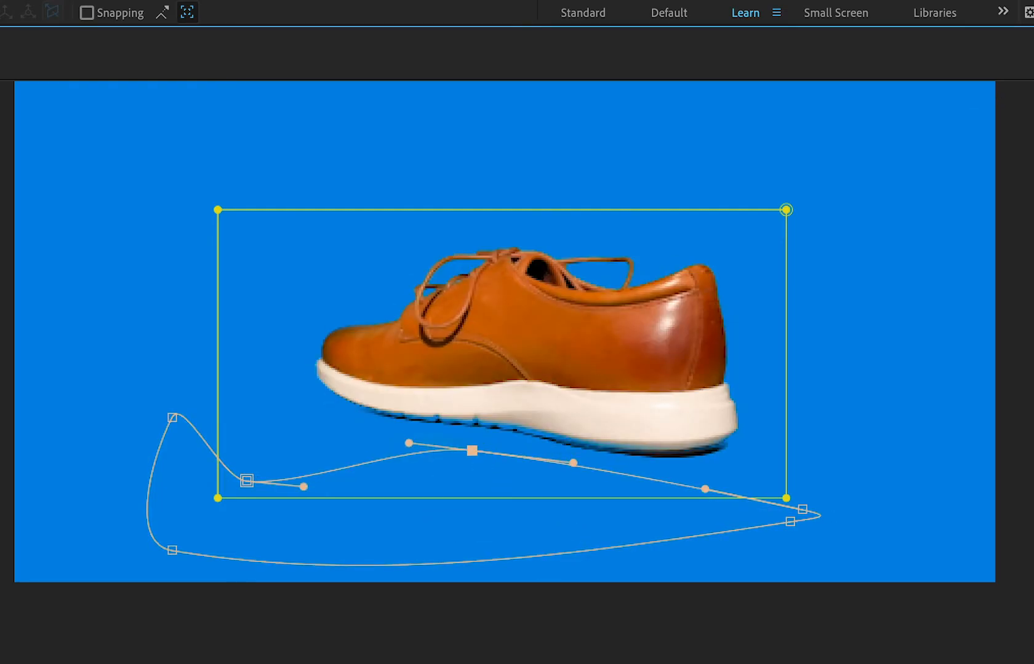
On the following side-view frames, raise the heel-side, middle and toe-side mask vertices to cover the green residue under the sole.
left_click_drag(825, 663, 855, 663)
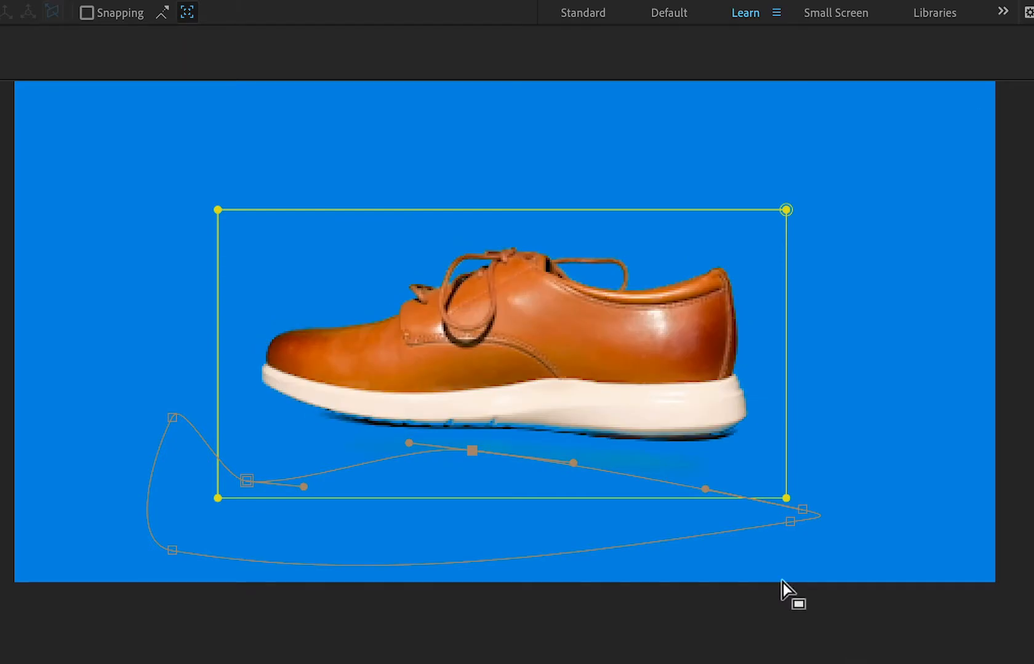
left_click_drag(802, 509, 851, 459)
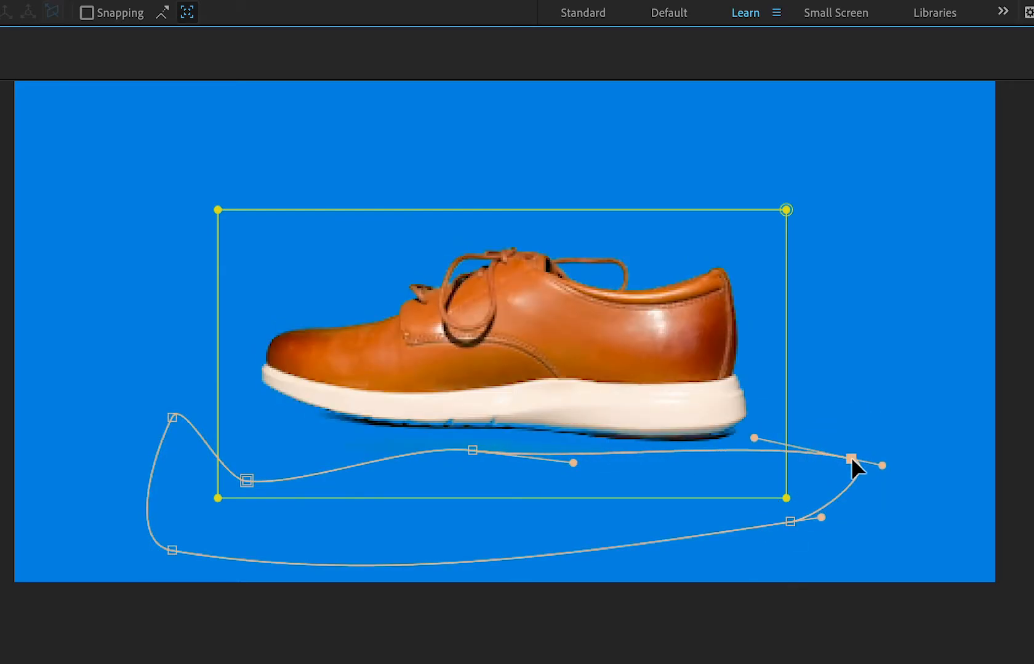
left_click_drag(472, 451, 472, 443)
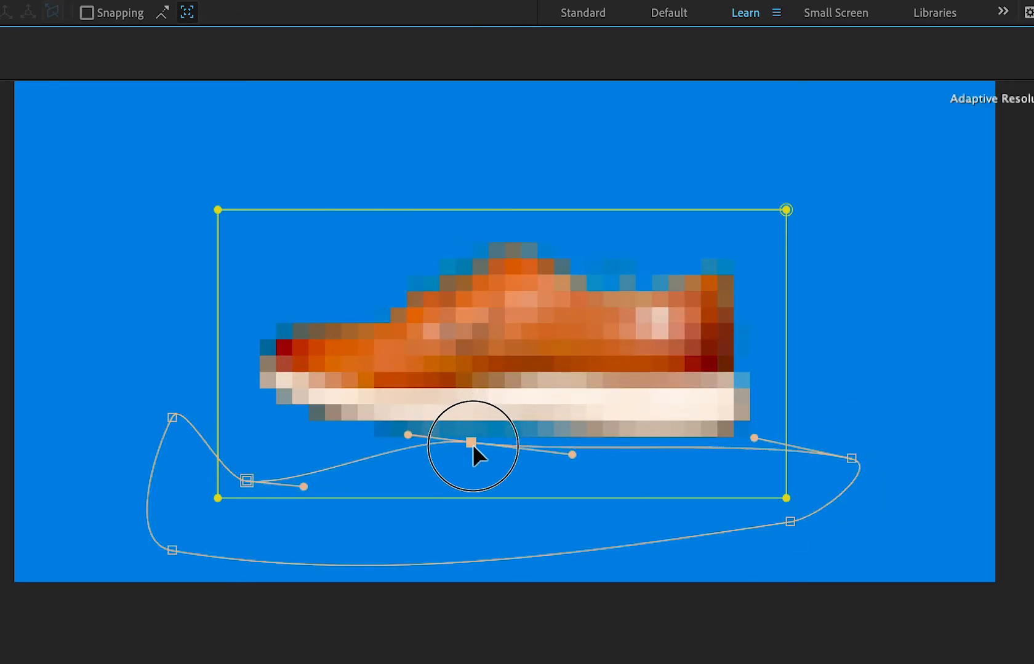
left_click_drag(720, 663, 741, 663)
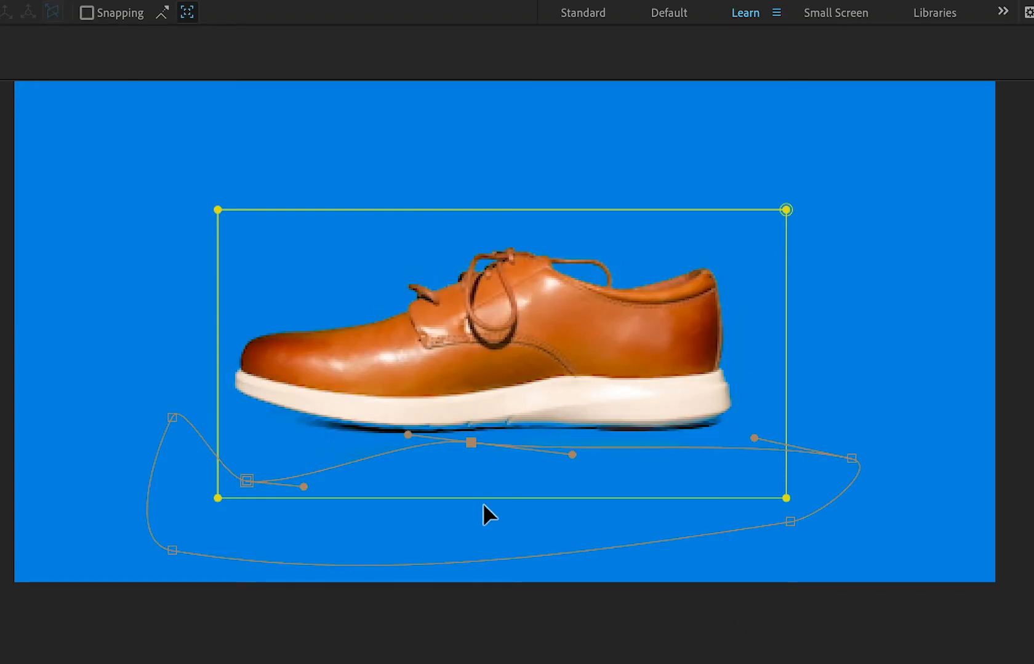
left_click_drag(247, 481, 247, 449)
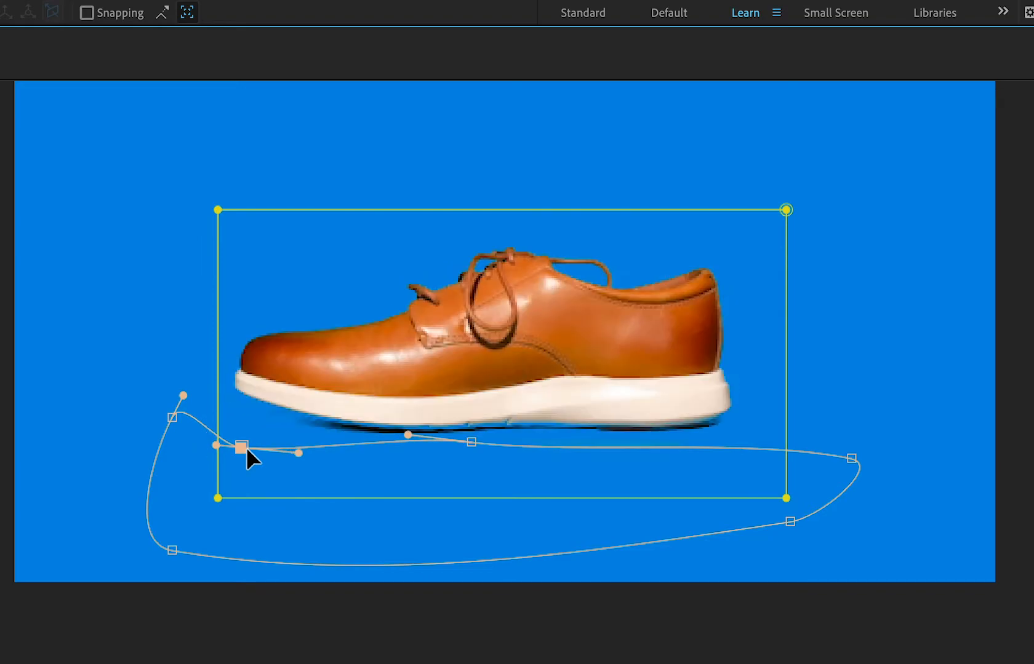
At the start of the spin, reposition the mask's three upper vertices to follow the sole from toe to heel and cover the green residue.
left_click_drag(741, 663, 695, 663)
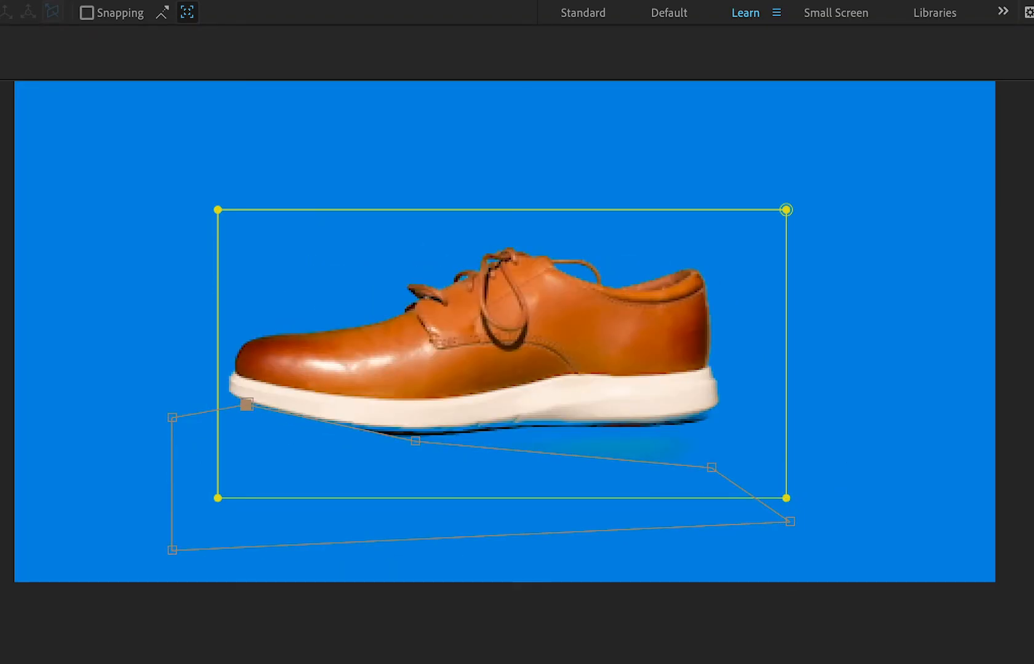
left_click_drag(247, 406, 222, 417)
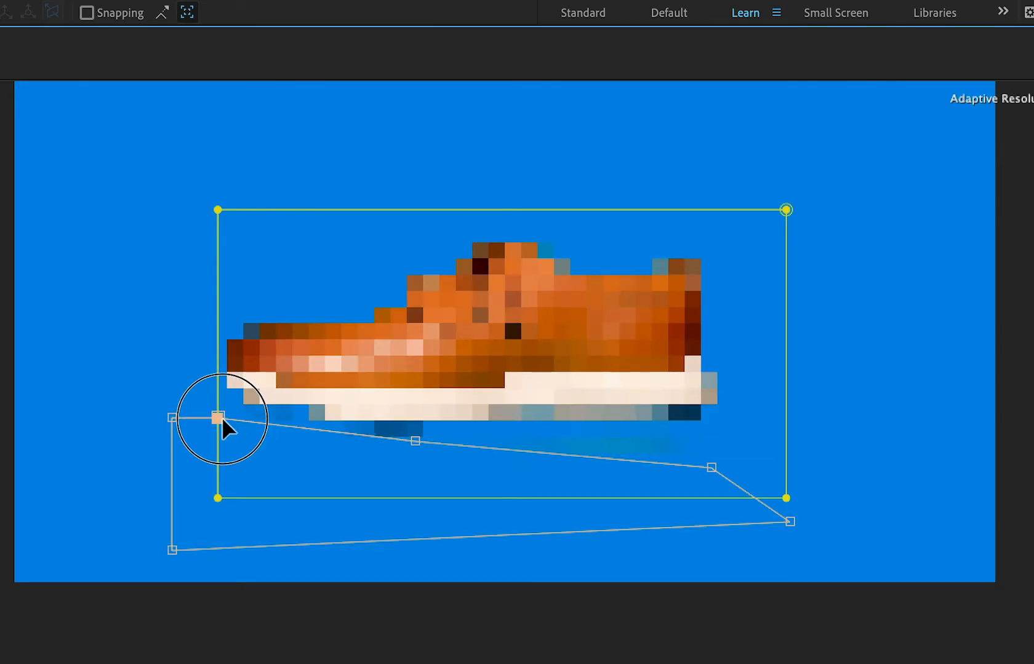
left_click_drag(415, 441, 318, 447)
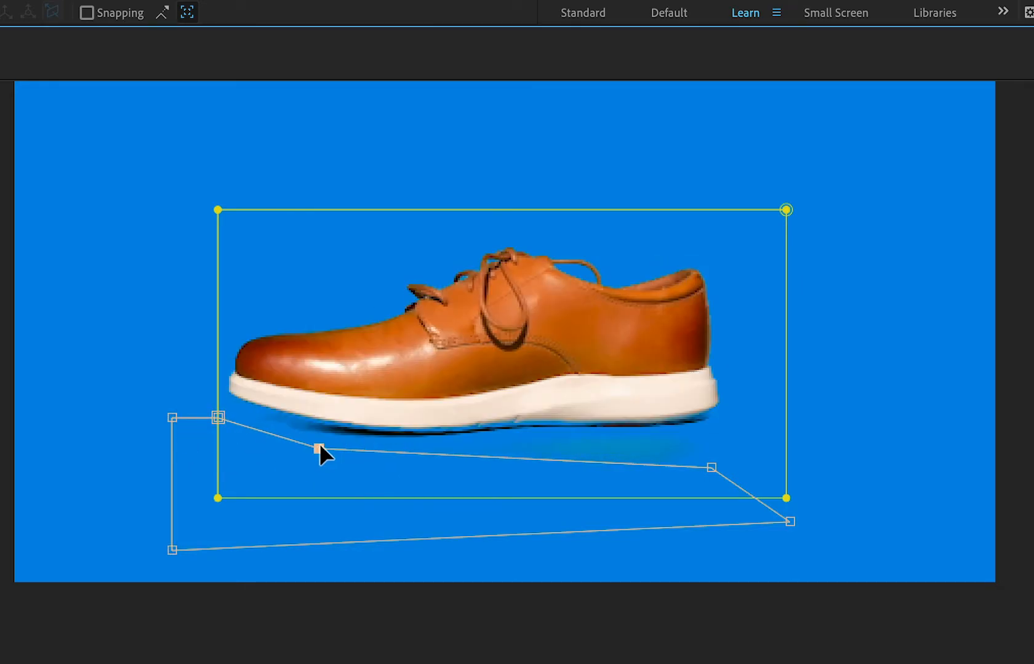
left_click_drag(712, 473, 717, 436)
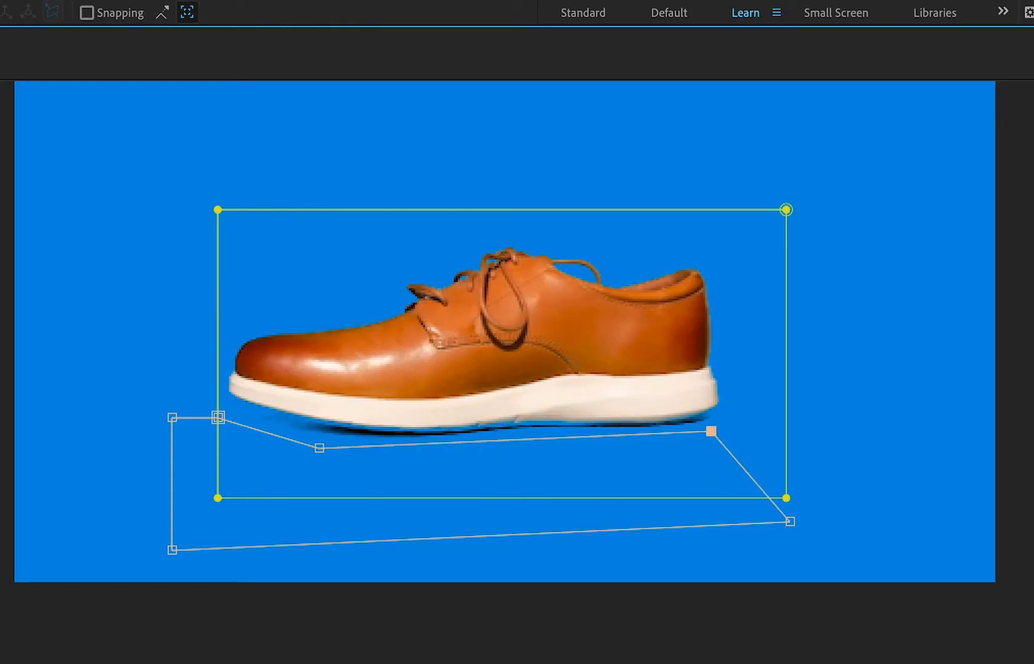
Move to the frame where the toe swings toward the camera and lower the mask vertex below the toe's shadow.
left_click_drag(458, 663, 397, 663)
left_click_drag(352, 444, 353, 474)
left_click(375, 471)
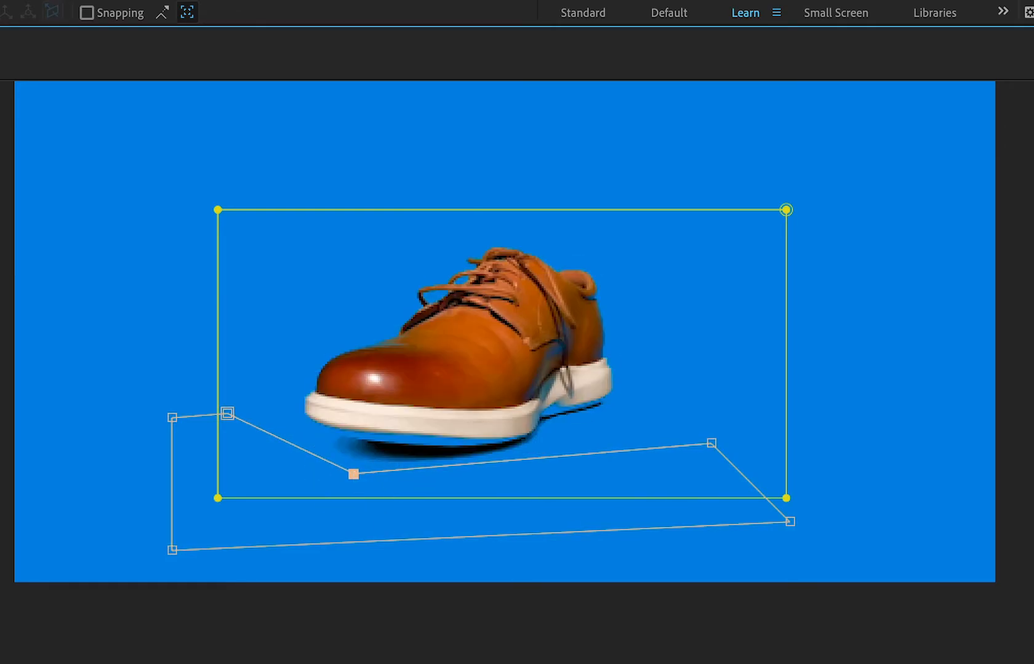
At 0:00:00:18, add a vertex to the mask's upper edge and pull it down below the front-facing toe's shadow.
mouse_move(398, 663)
left_mouse_down()
mouse_move(445, 663)
mouse_move(379, 663)
mouse_move(424, 663)
mouse_move(382, 663)
mouse_move(397, 663)
left_mouse_up()
key("space")
key("space")
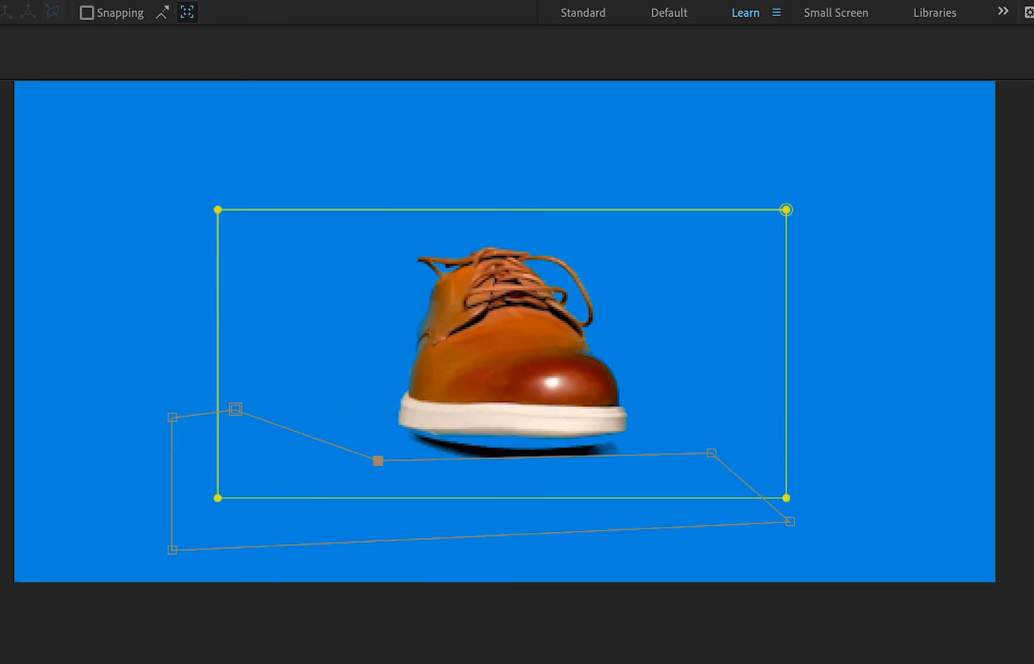
key("g")
left_click(547, 457)
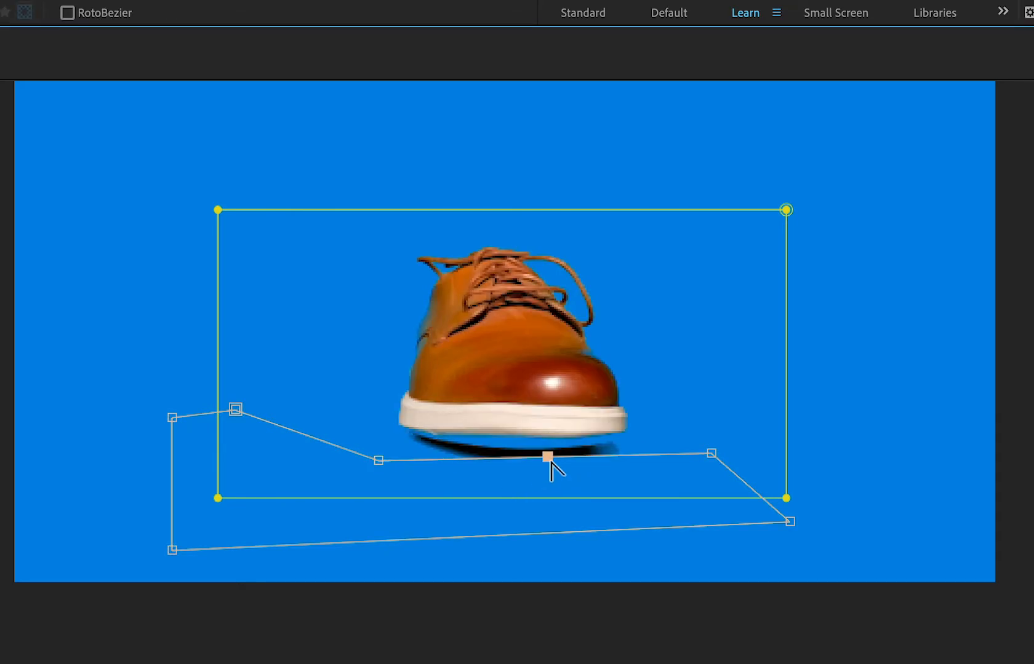
left_click(549, 457, "alt")
mouse_move(549, 457)
left_mouse_down()
mouse_move(550, 475)
mouse_move(512, 457)
mouse_move(551, 472)
mouse_move(548, 458)
mouse_move(548, 478)
left_mouse_up()
key("ctrl+z")
key("v")
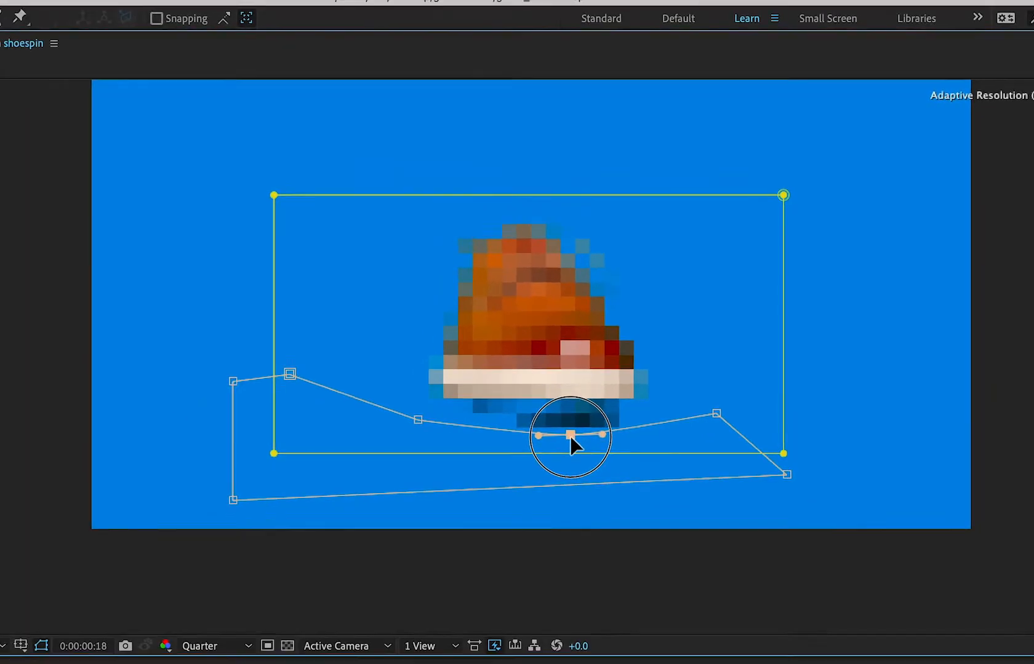
left_click_drag(571, 436, 571, 436)
Play back the spin from 0:00:00:00 to examine the animated mask beneath the sole.
left_click_drag(609, 481, 382, 487)
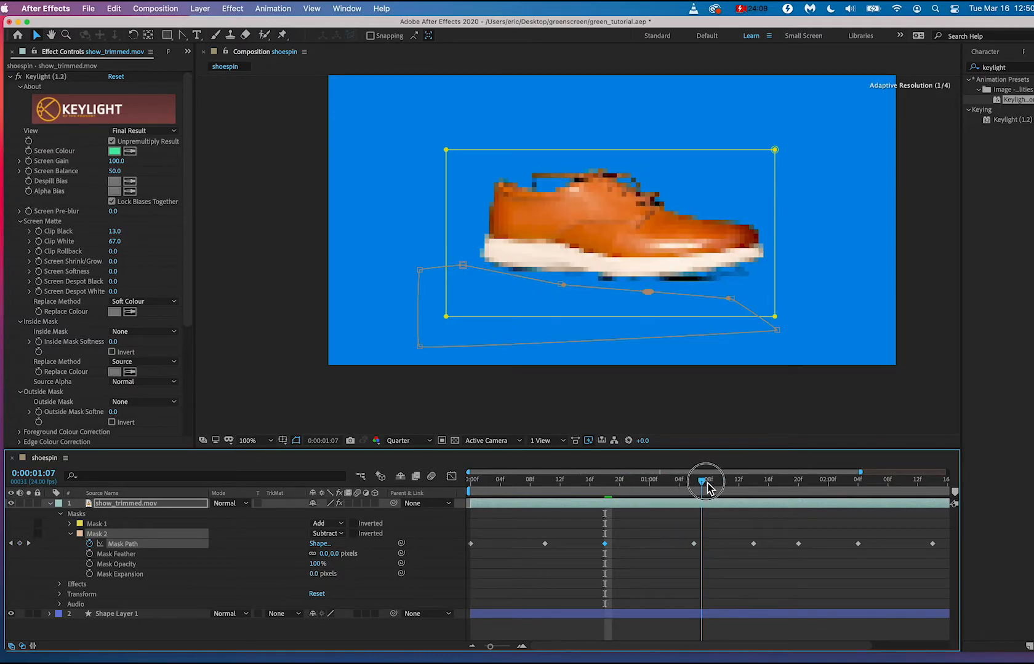
key("space")
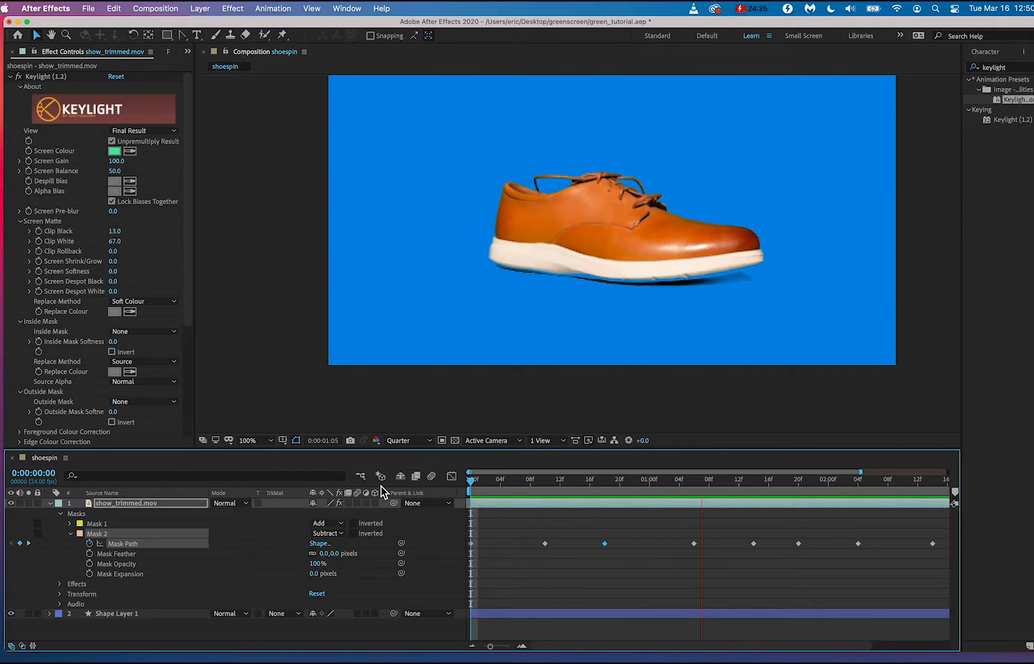
key("space")
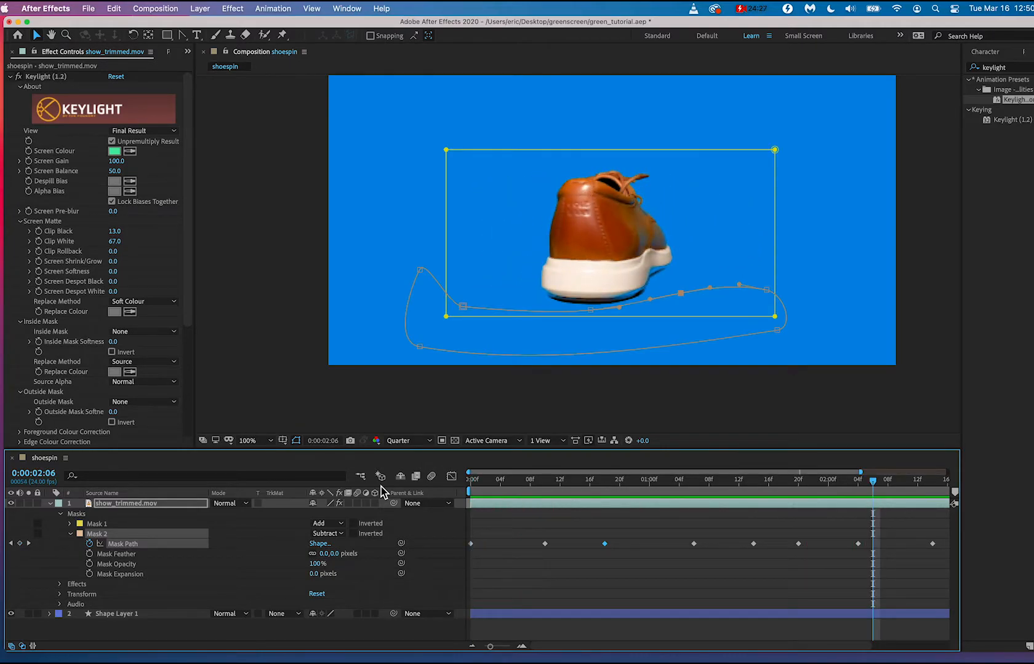
Save the project, bring up the list of project items and select the shoespin composition.
key("super+s")
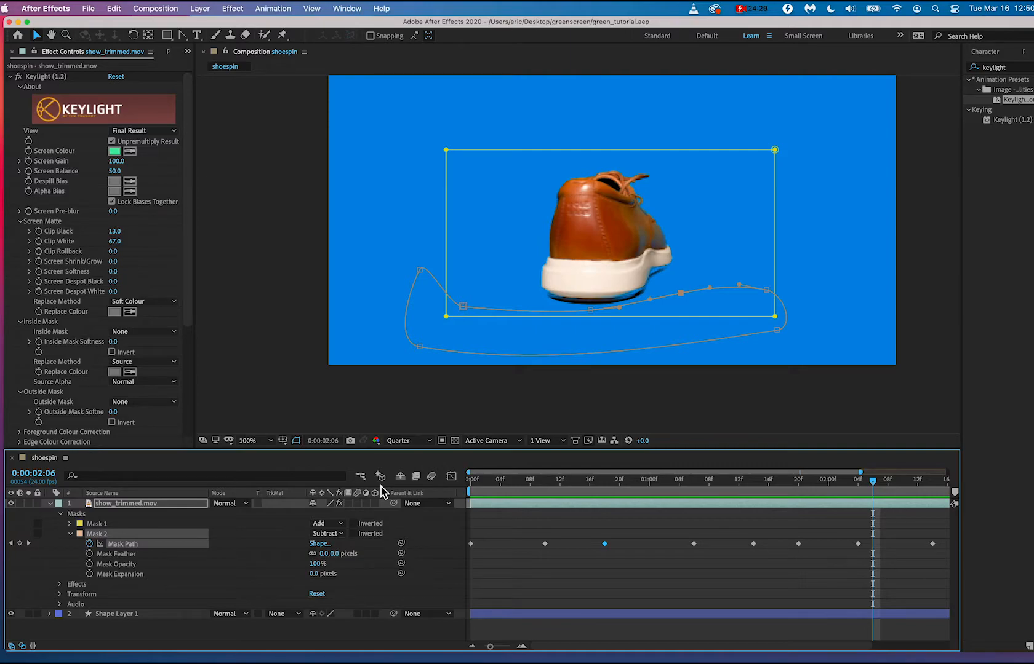
left_click(132, 503)
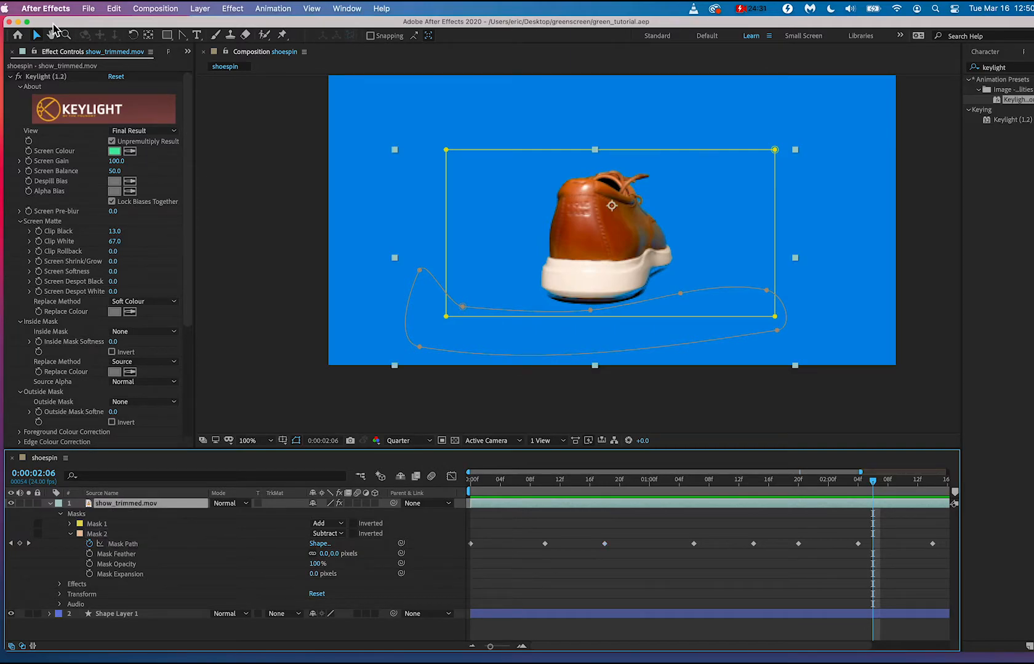
left_click(81, 53)
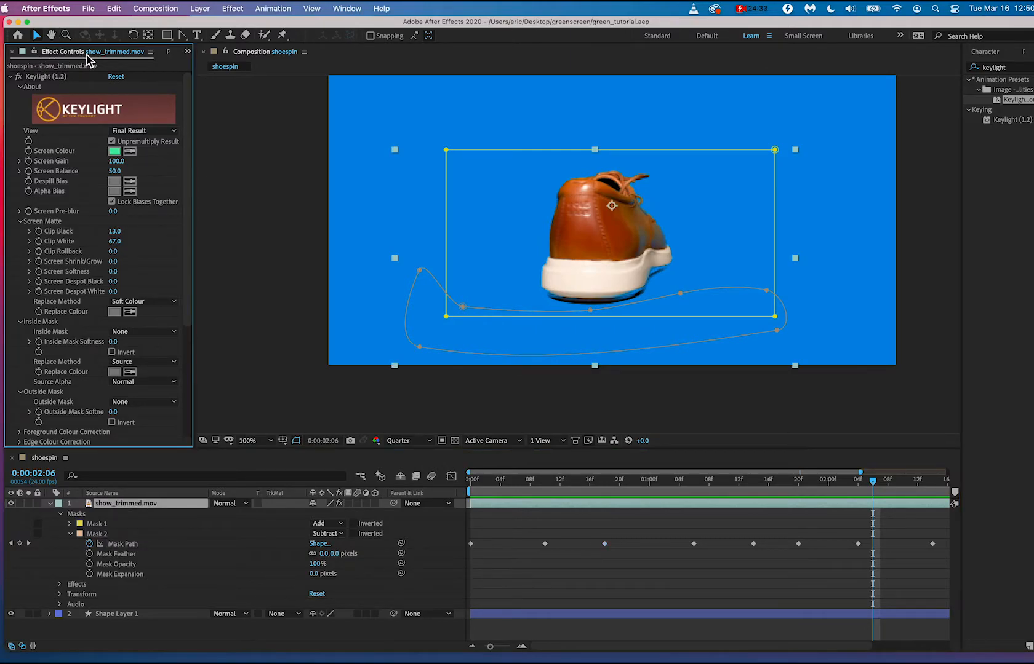
left_click(169, 53)
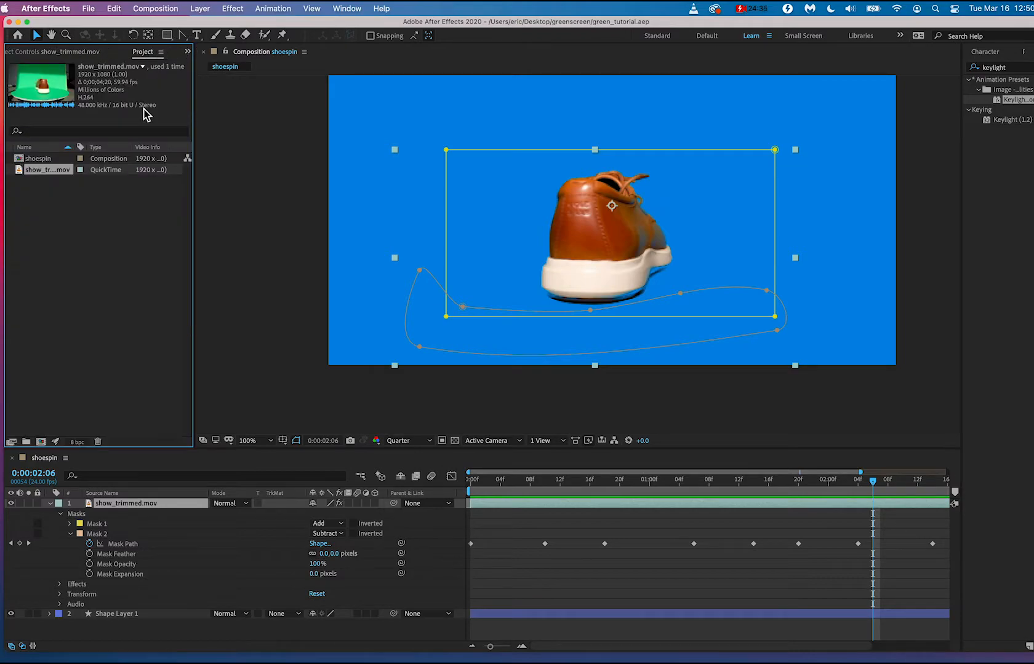
left_click(37, 162)
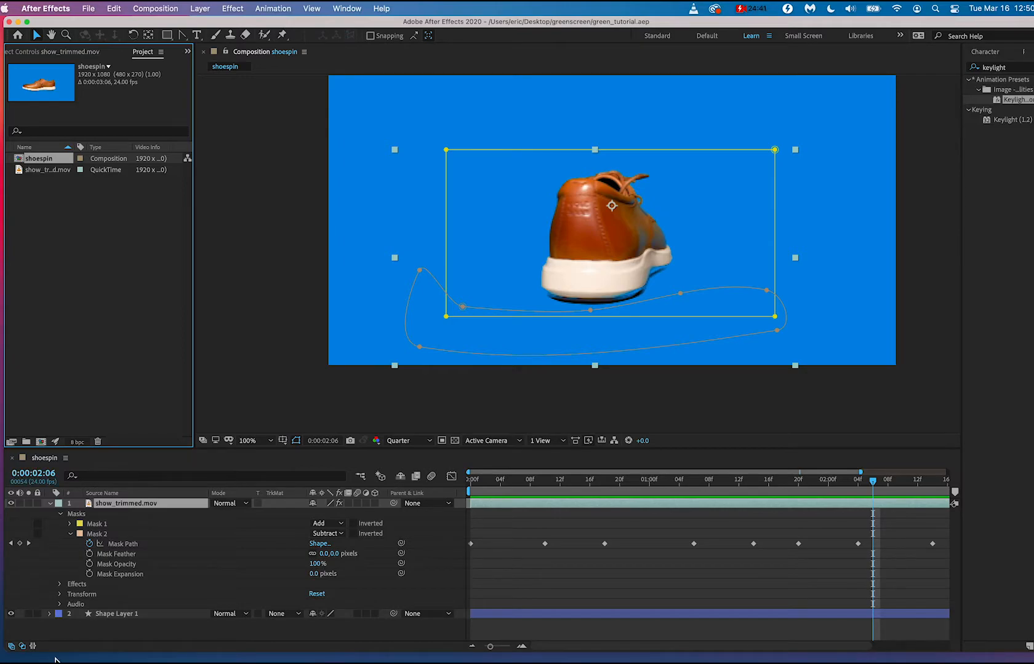
Delete the blue background shape layer from the shoespin composition and collapse the show_trimmed.mov layer's properties.
left_click(112, 615)
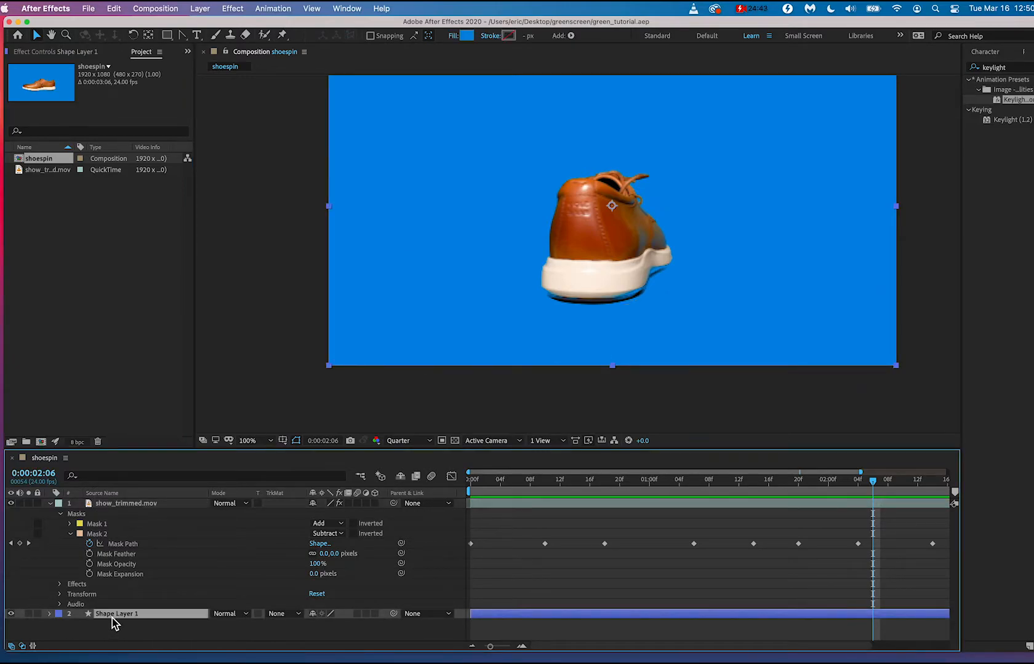
key("Delete")
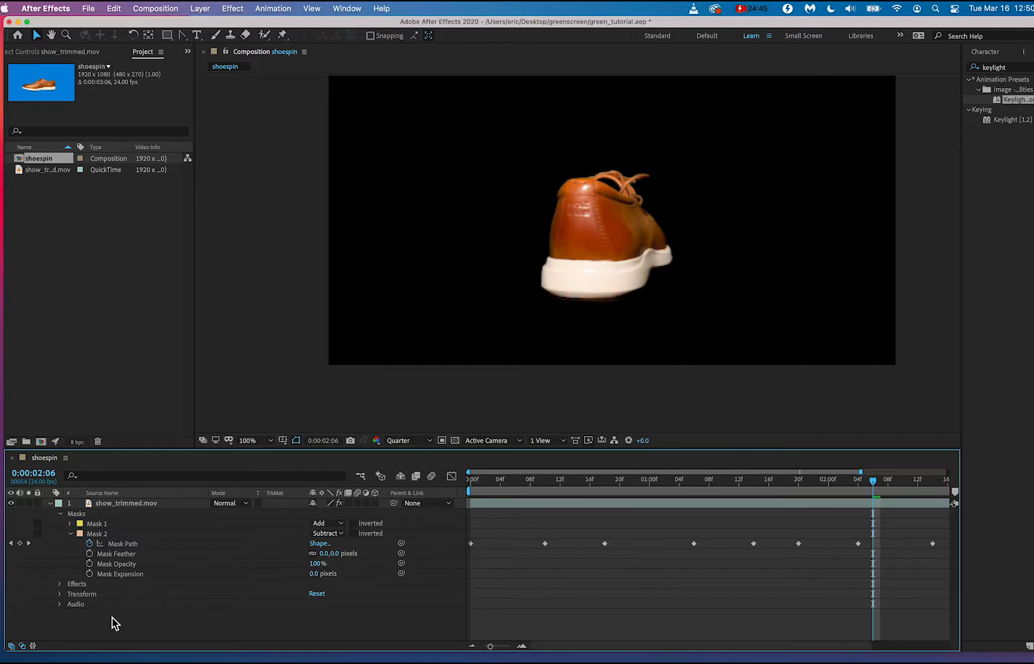
left_click(627, 249)
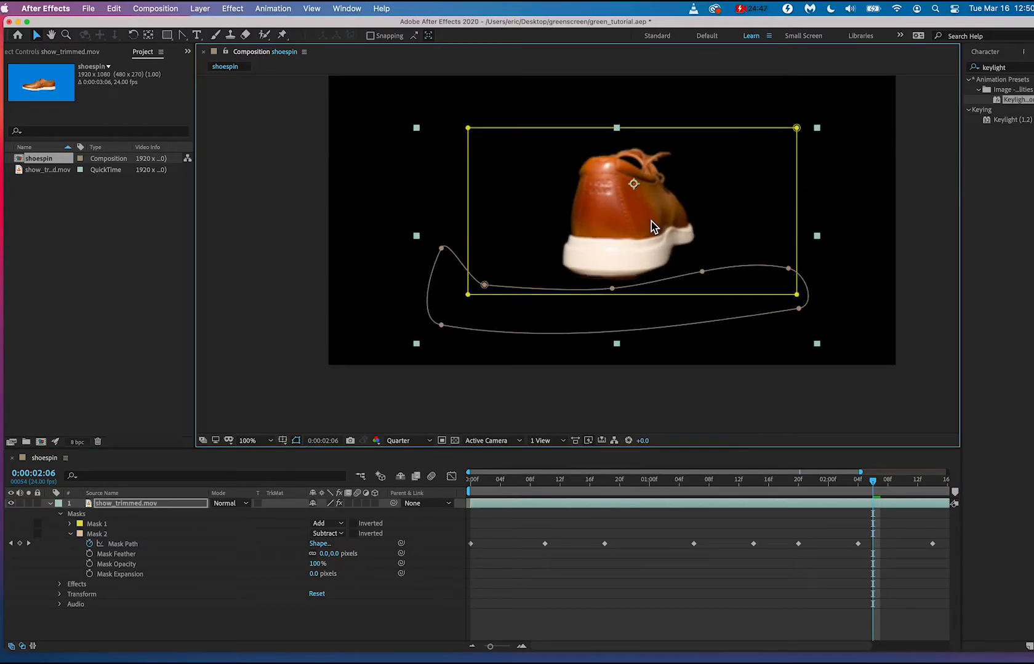
key("super+z")
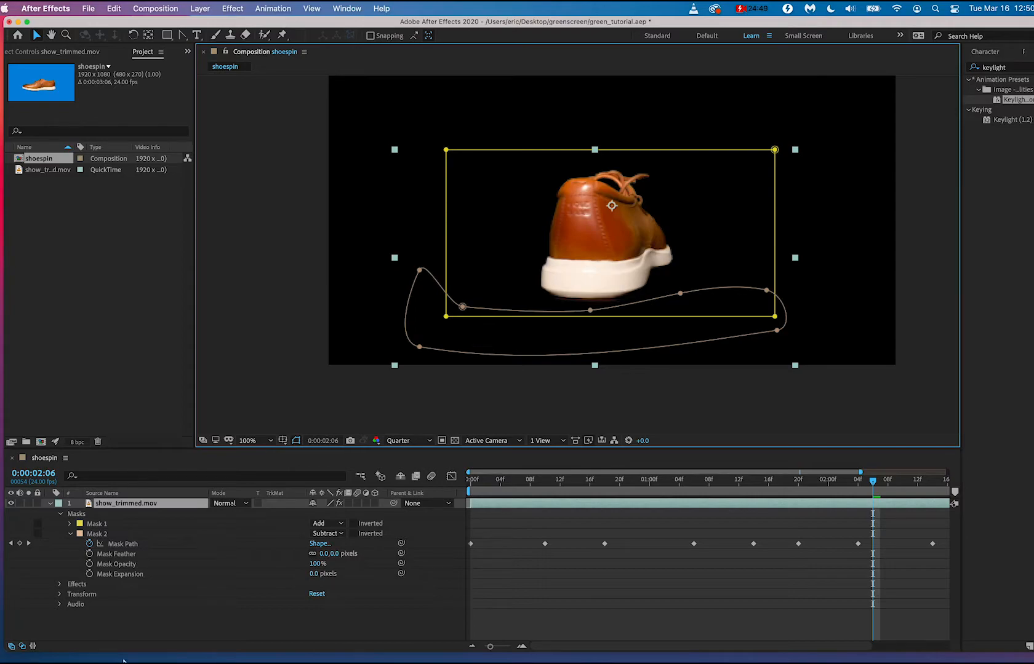
left_click(53, 509)
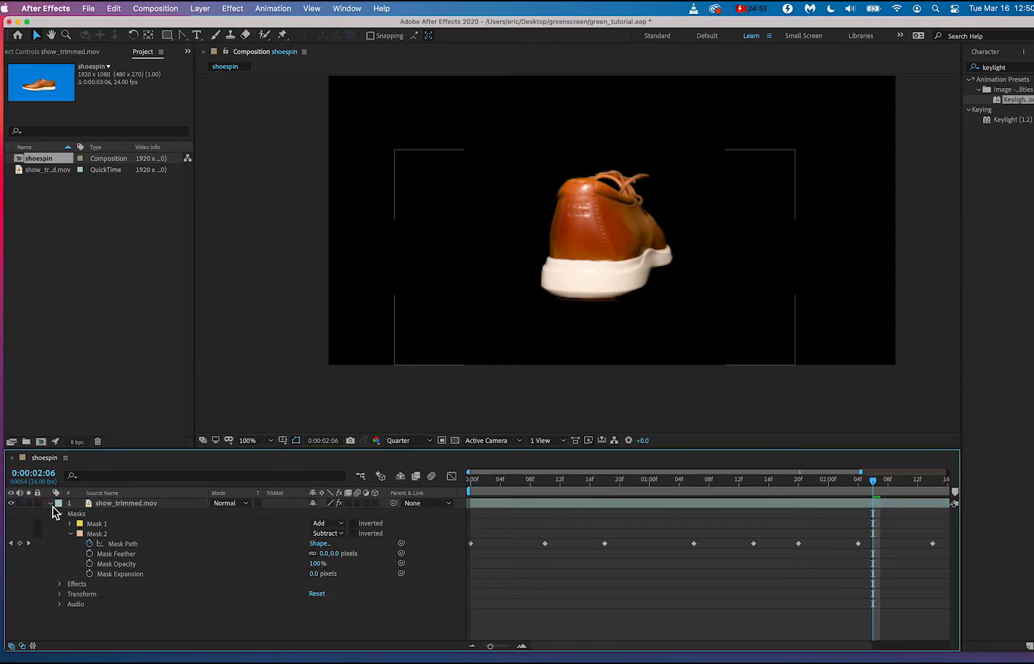
left_click(51, 504)
Switch to Finder and import shoe_clip.mov from the greenscreen folder into the After Effects project.
left_click(120, 361)
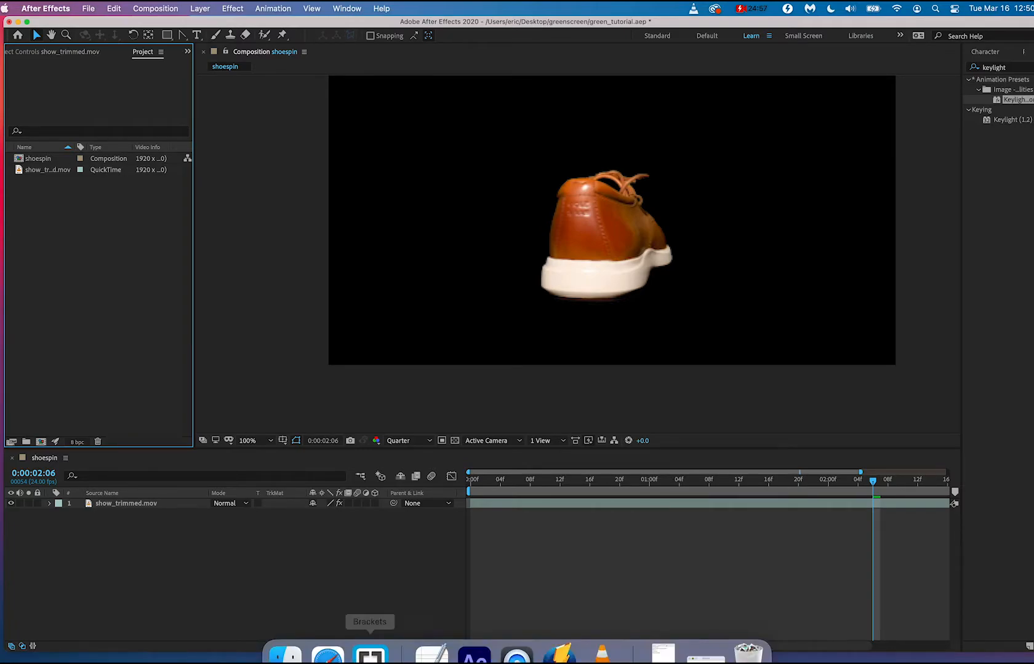
left_click(292, 640)
left_click(571, 440)
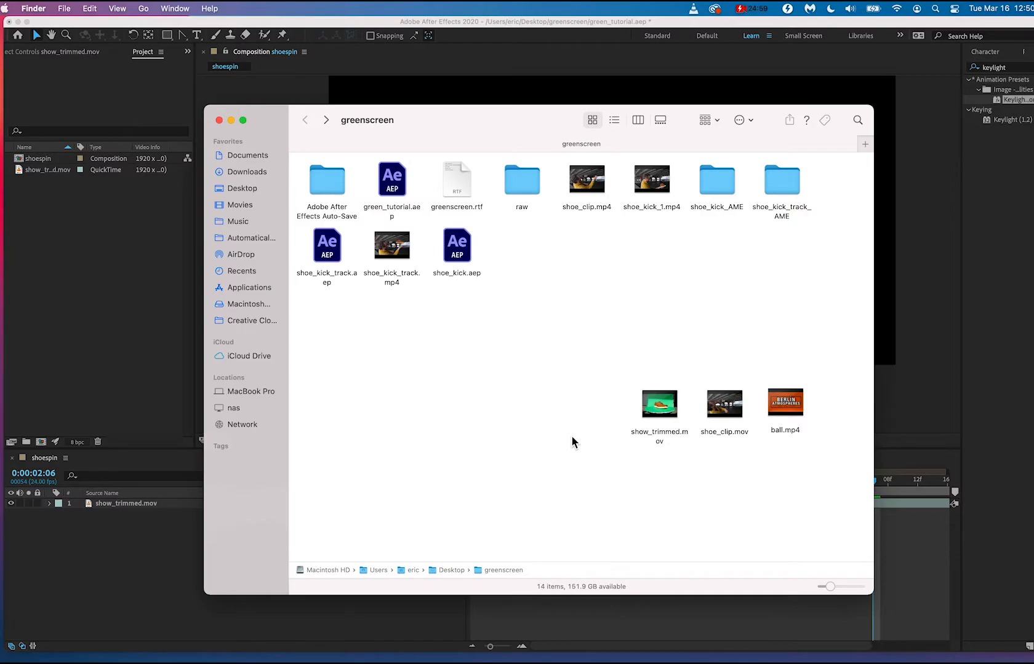
left_click_drag(523, 127, 600, 180)
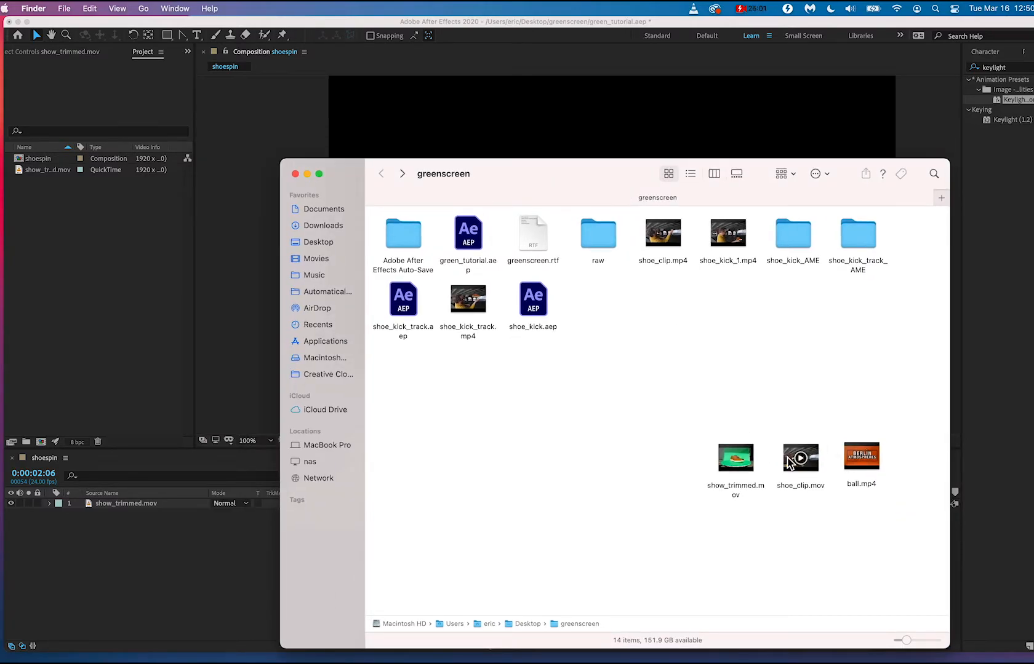
left_click_drag(800, 458, 80, 290)
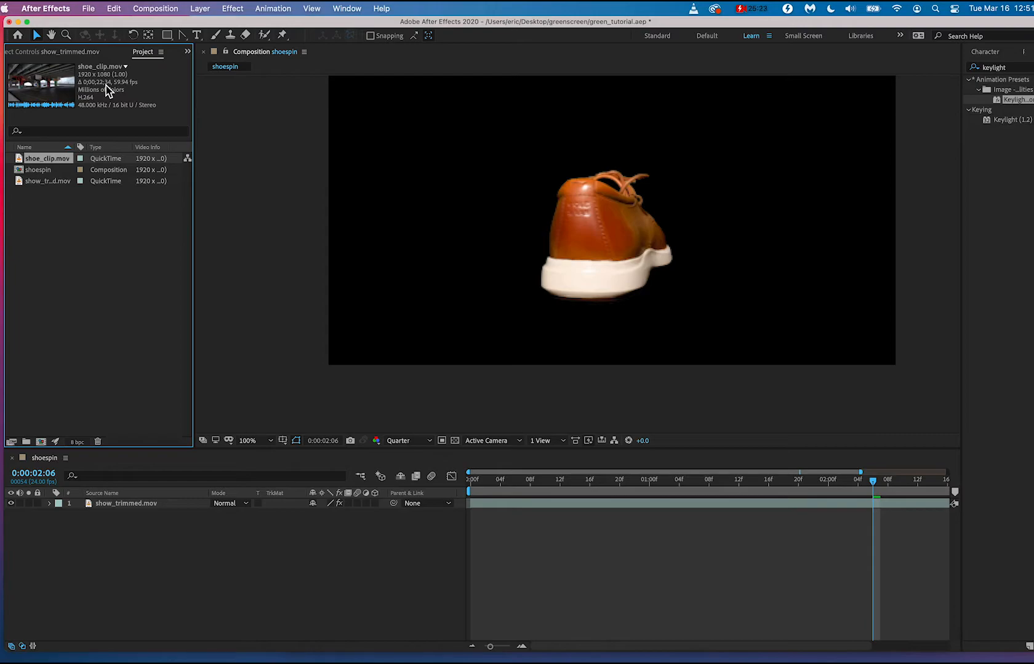
Create a new composition named collage at 60 frames per second with a duration of 0:00:22:00.
left_click(155, 8)
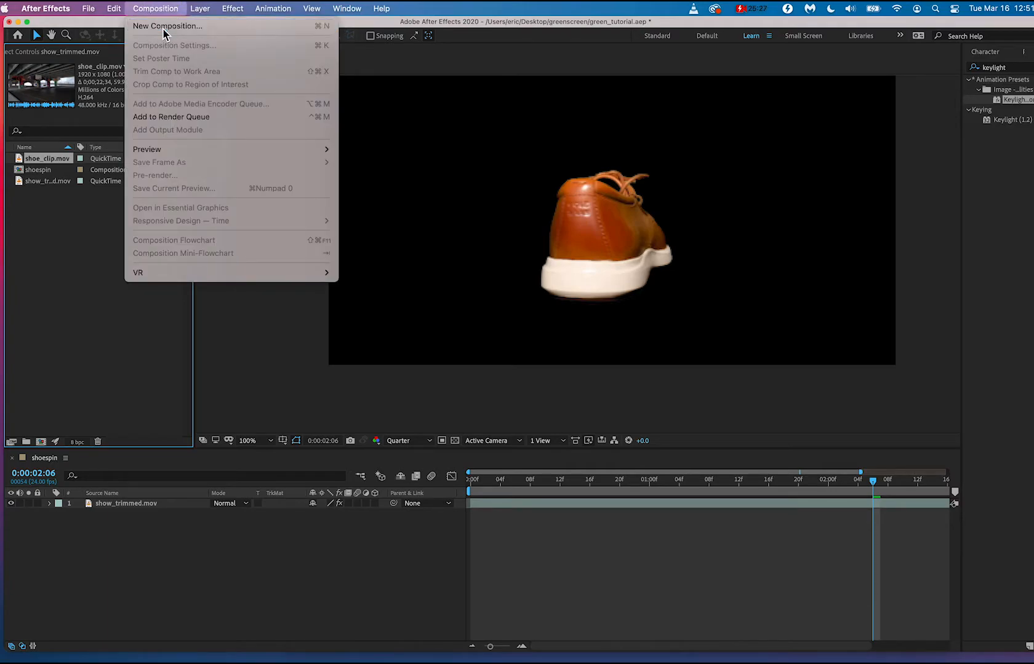
left_click(165, 32)
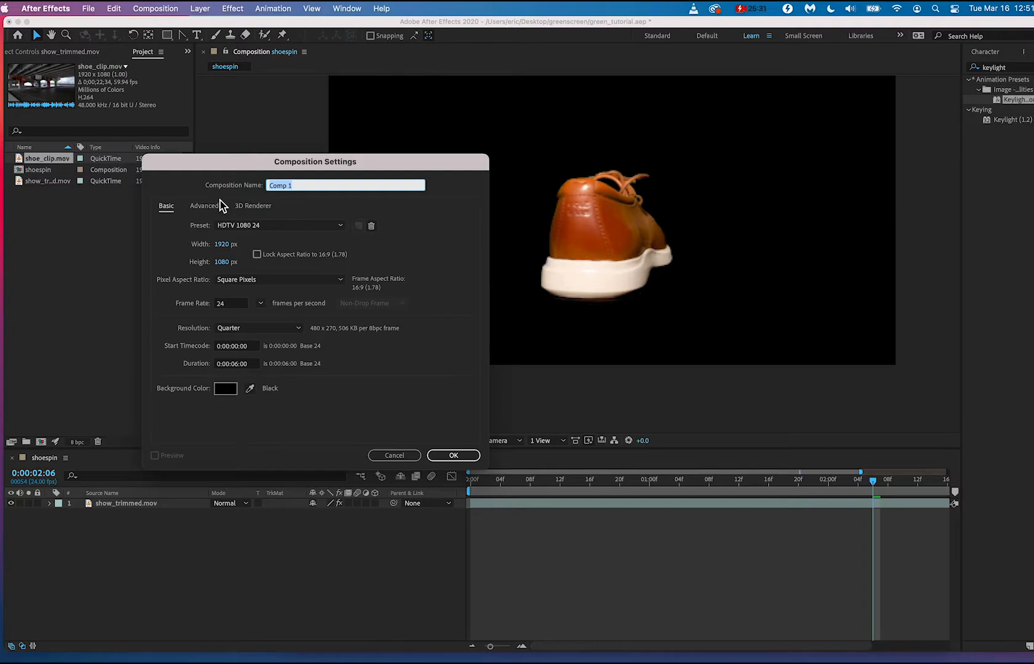
type("collage")
left_click(236, 303)
left_click(260, 303)
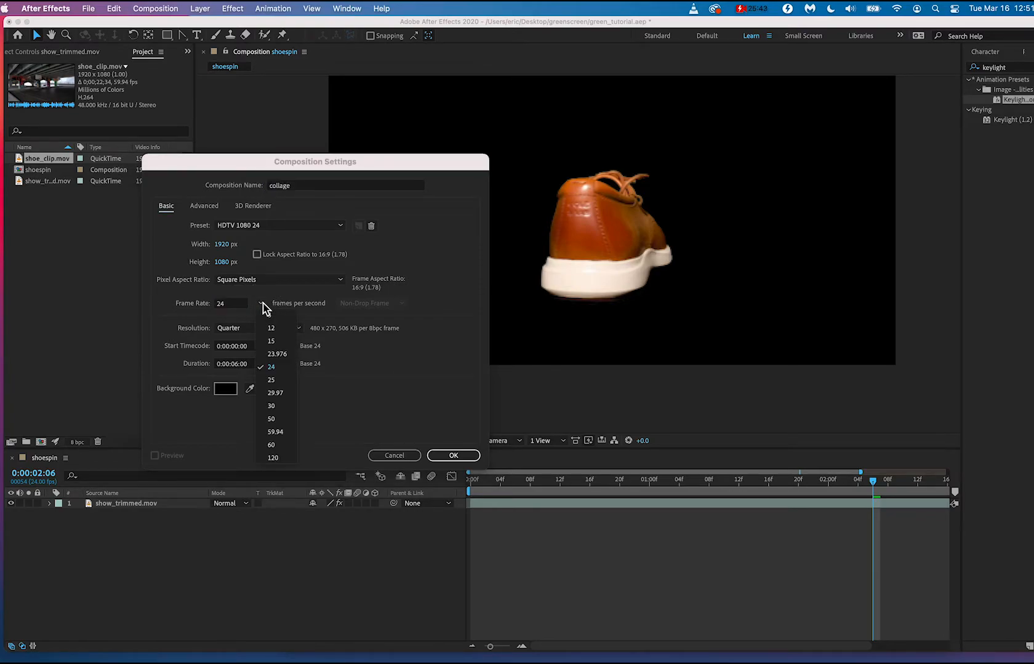
left_click(286, 445)
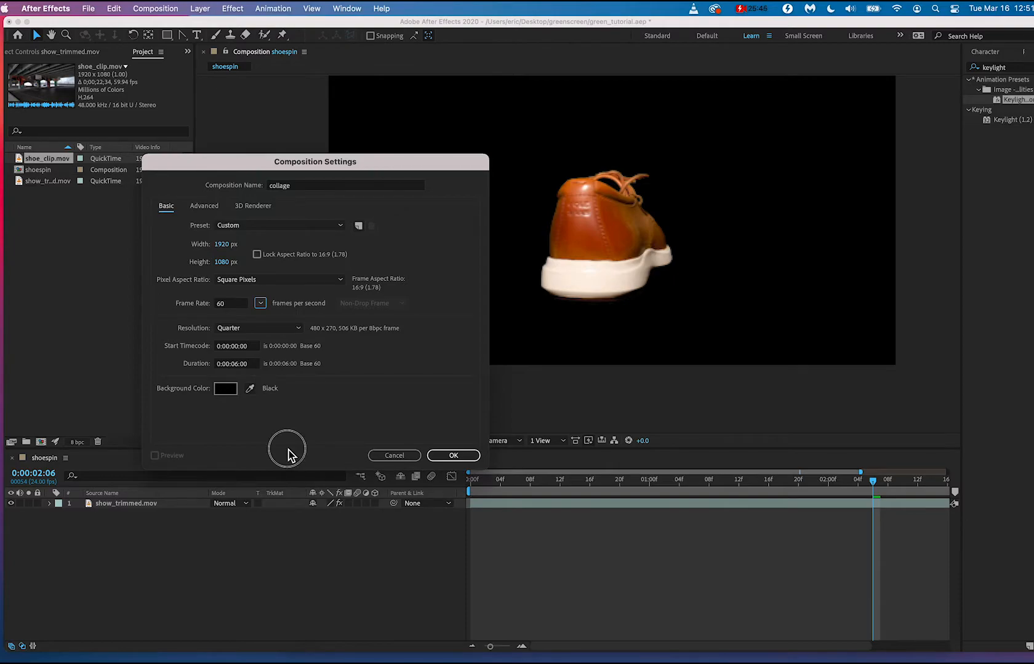
left_click(237, 366)
type("22")
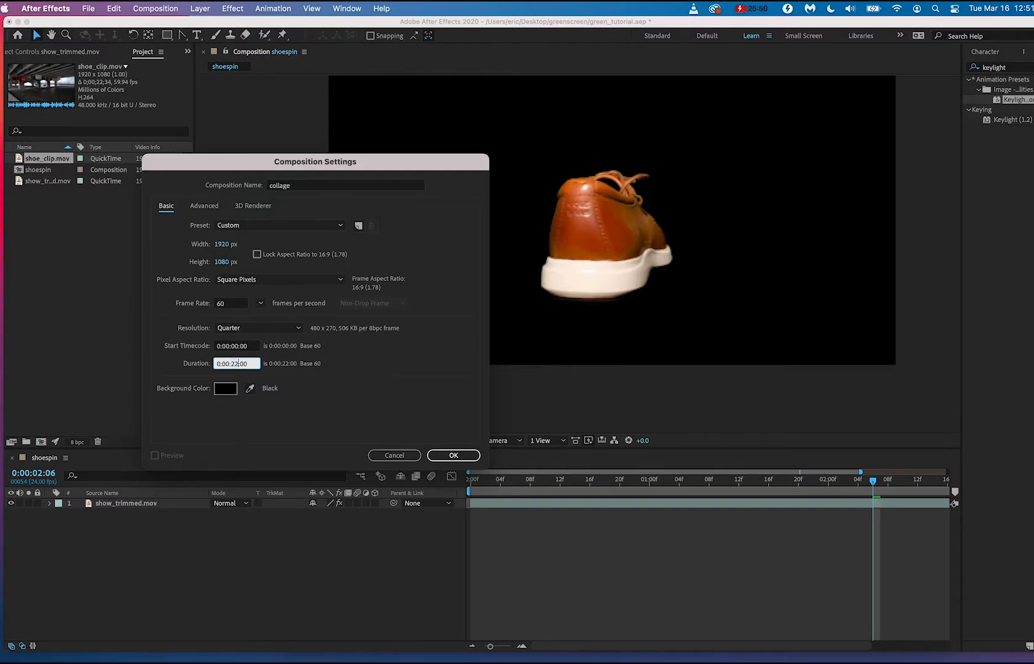
left_click(272, 429)
left_click(453, 455)
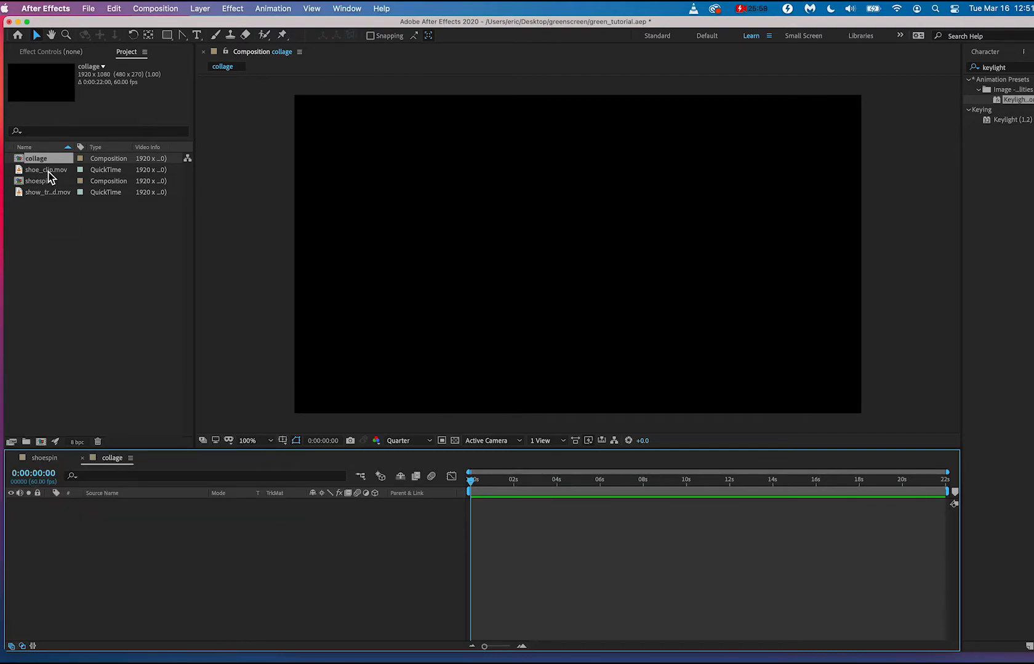
Place shoe_clip.mov in the collage composition with shoespin layered above it, and play back the composite.
left_click_drag(49, 174, 161, 575)
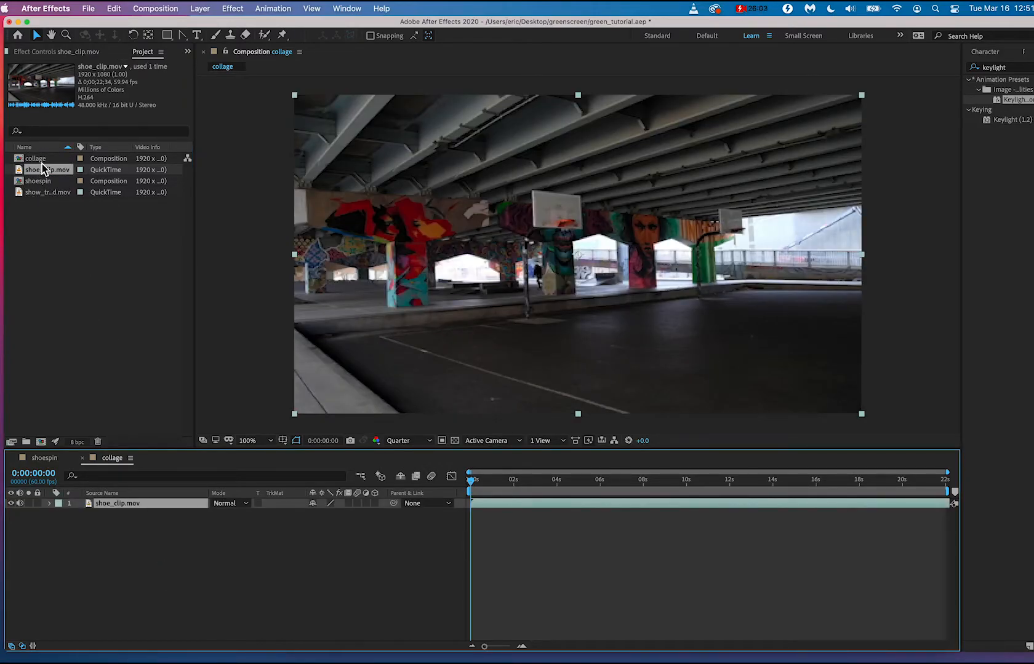
left_click_drag(38, 181, 153, 505)
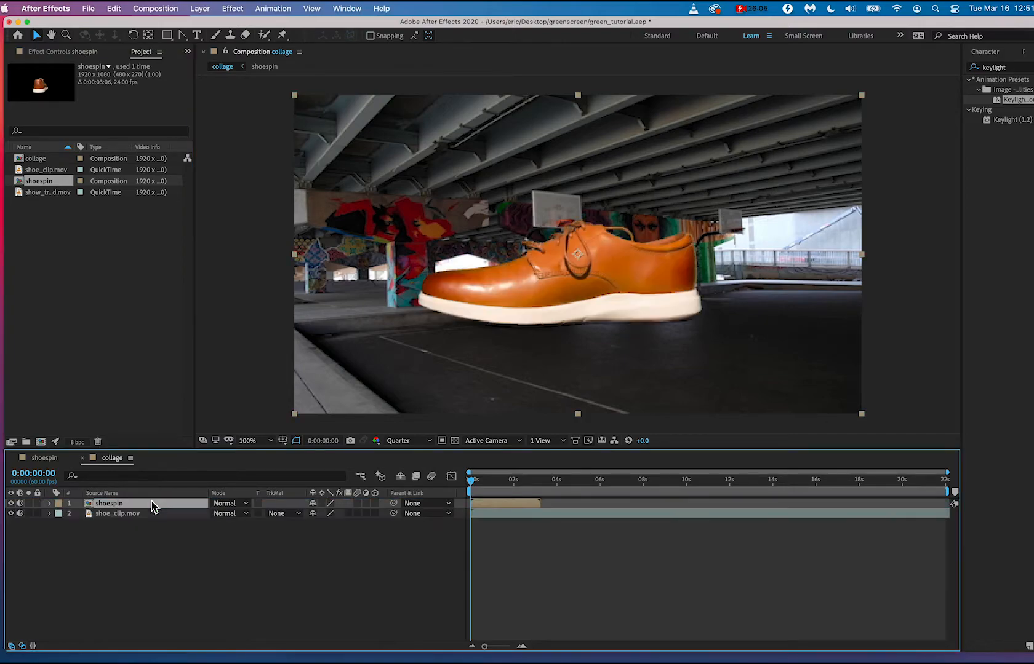
left_click(494, 482)
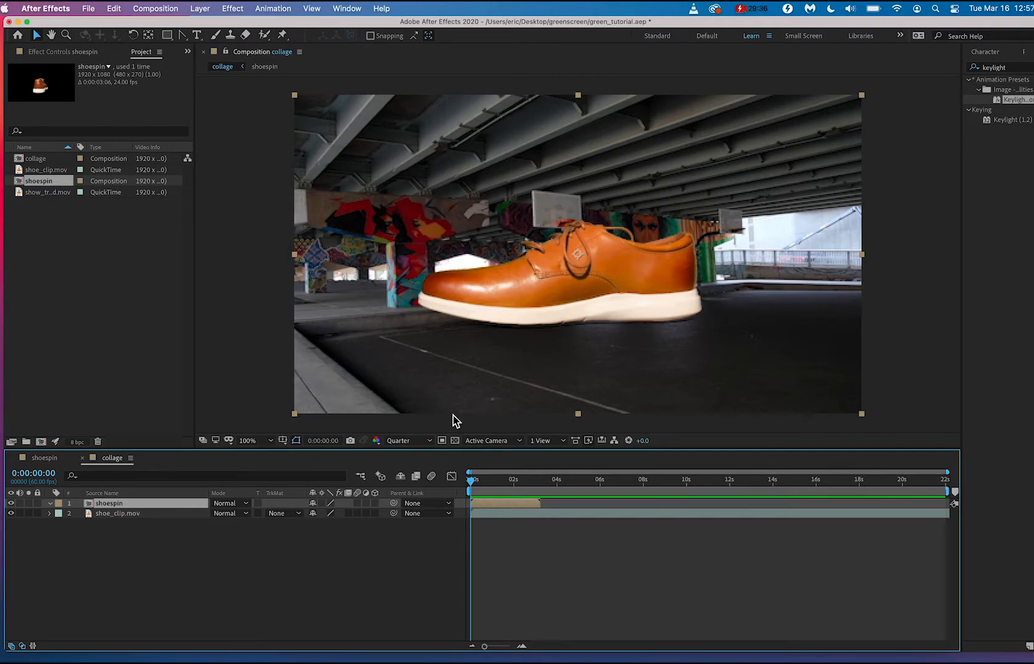
key("space")
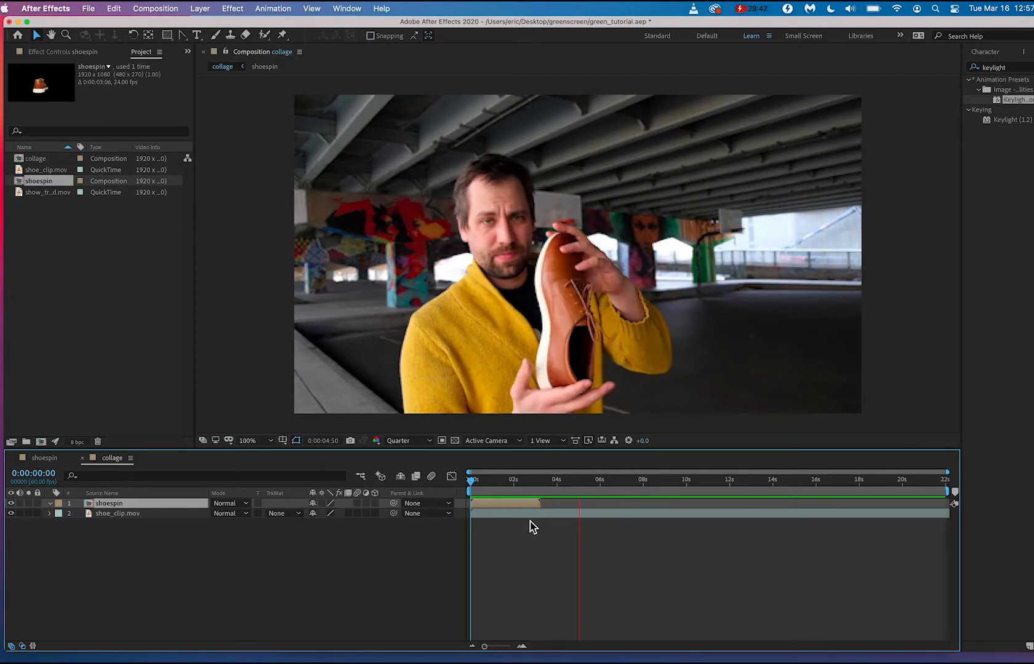
left_click(512, 479)
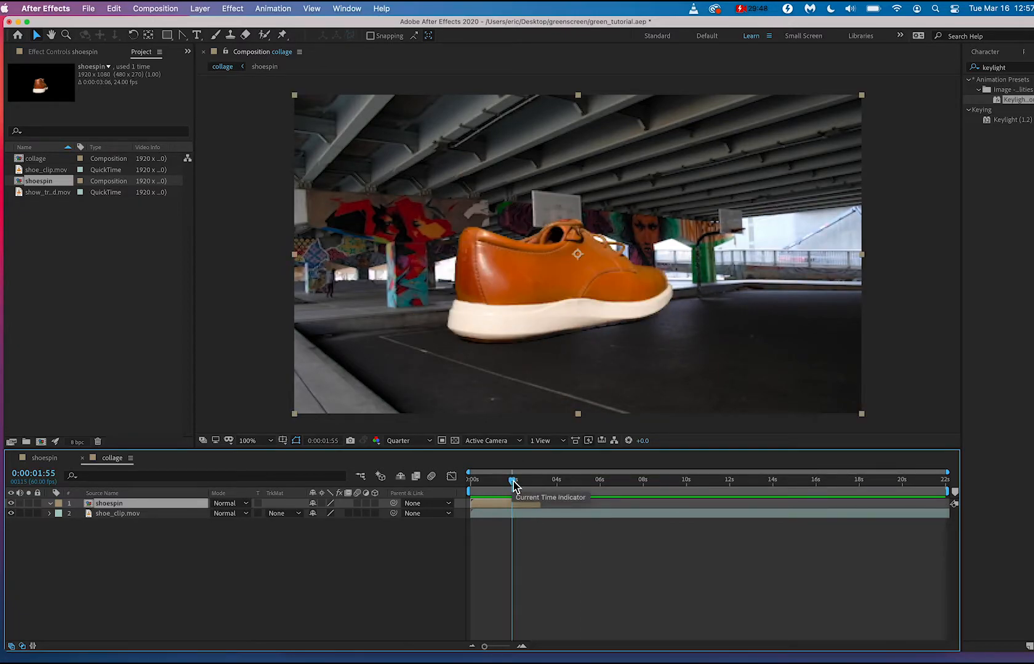
Enable time remapping on the shoespin layer in the collage composition.
right_click(490, 512)
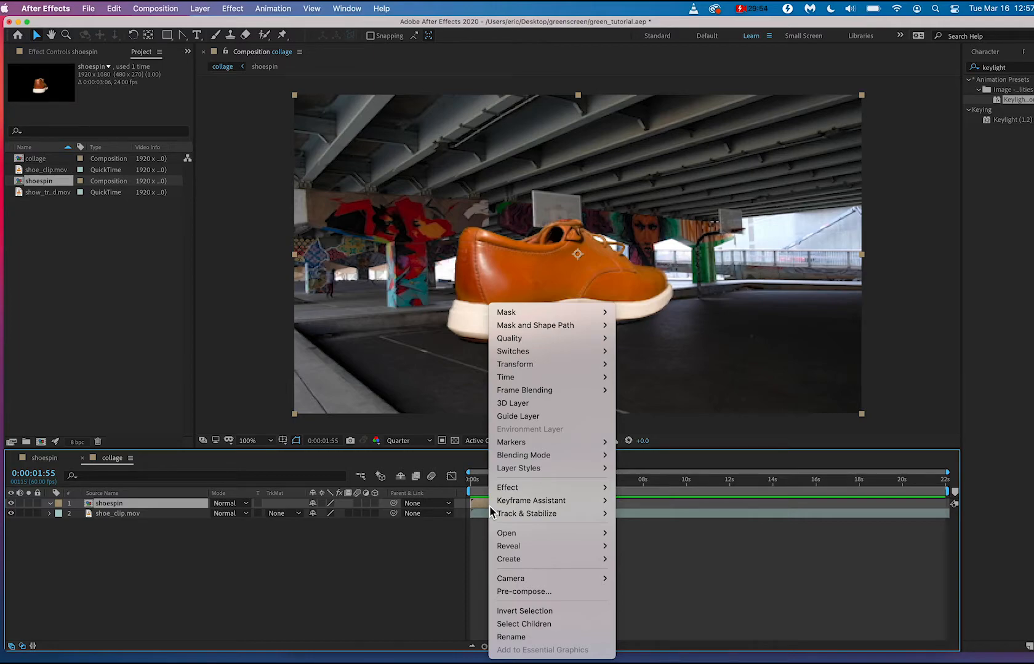
mouse_move(582, 377)
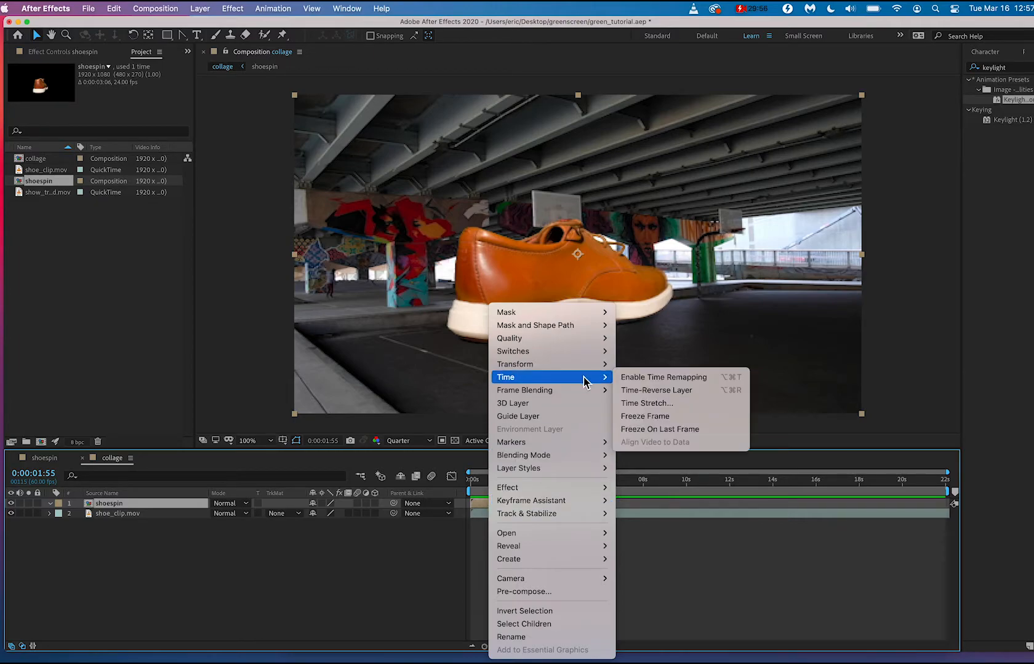
left_click(653, 377)
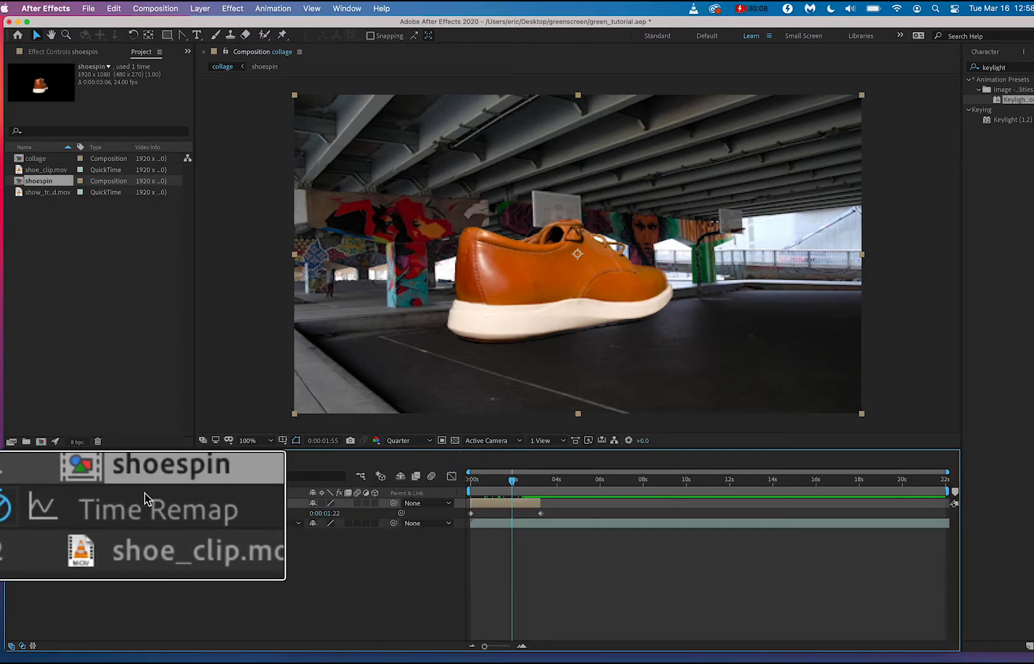
Add the expression loopOut(type = "cycle", numKeyframes = 0) to shoespin's Time Remap and play back the collage.
right_click(122, 515)
mouse_move(198, 639)
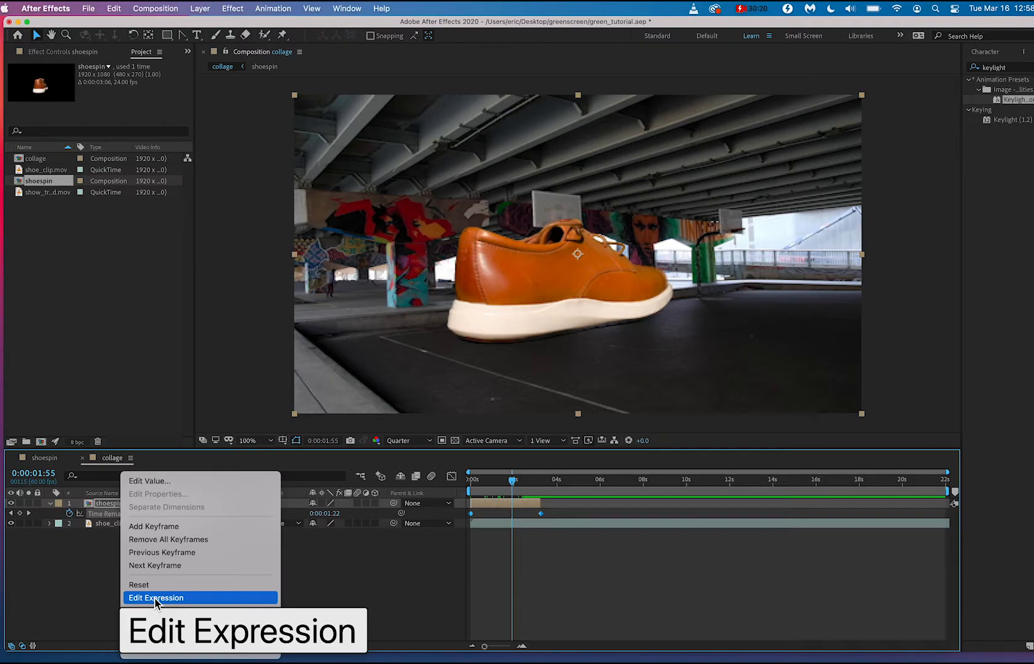
left_click(155, 597)
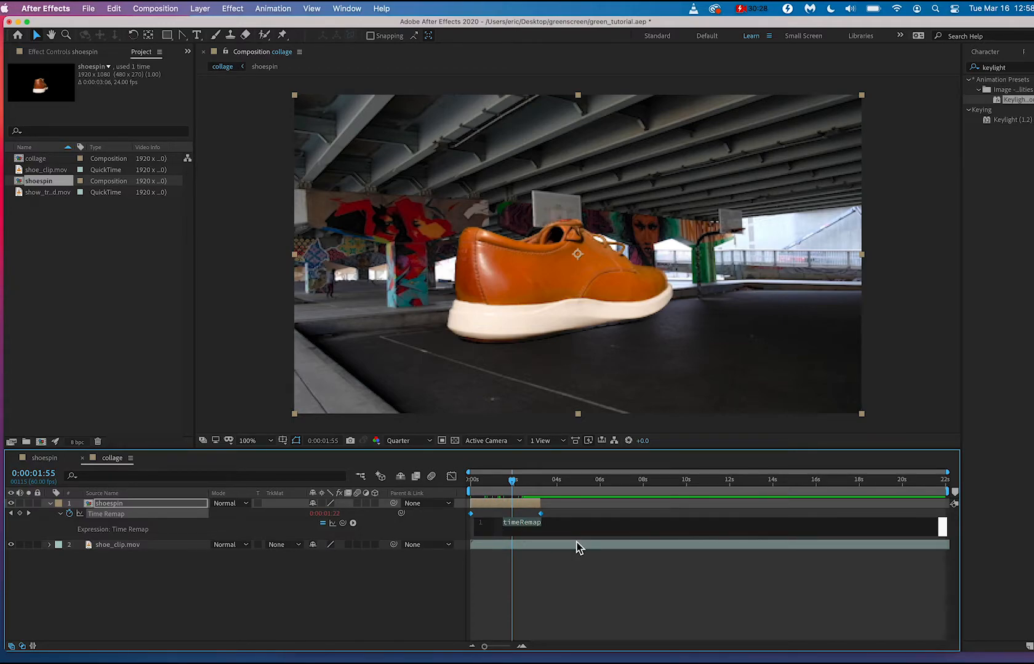
left_click(353, 524)
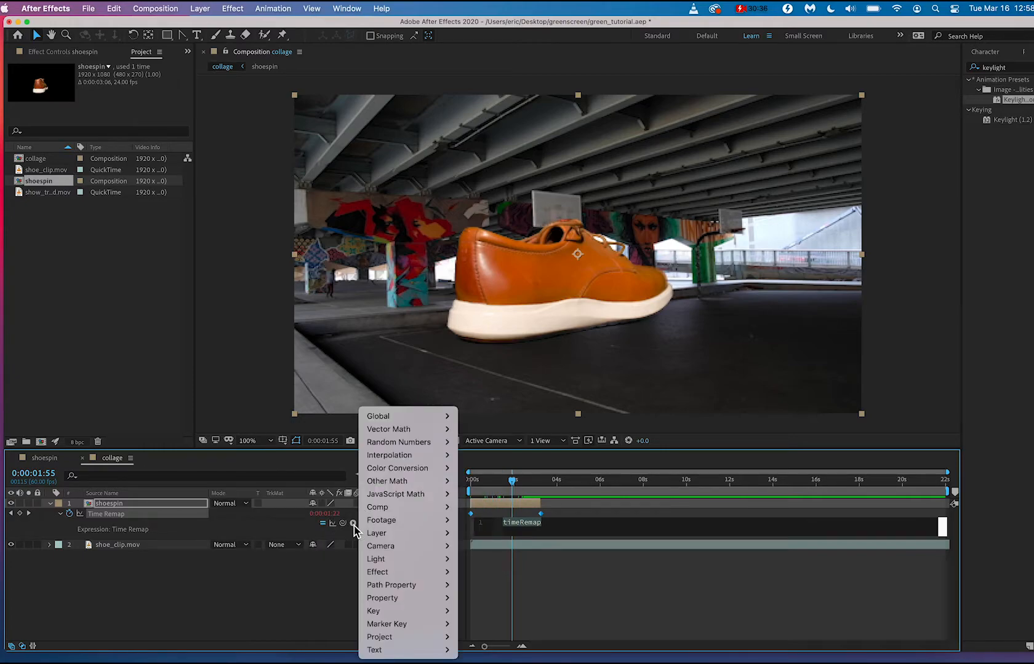
mouse_move(408, 599)
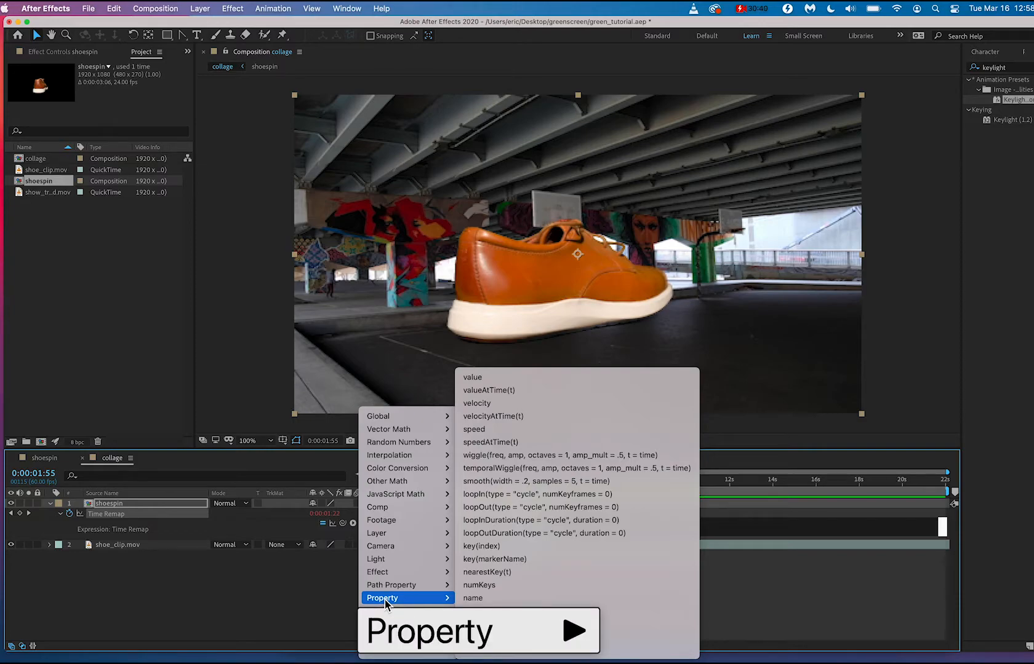
left_click(549, 507)
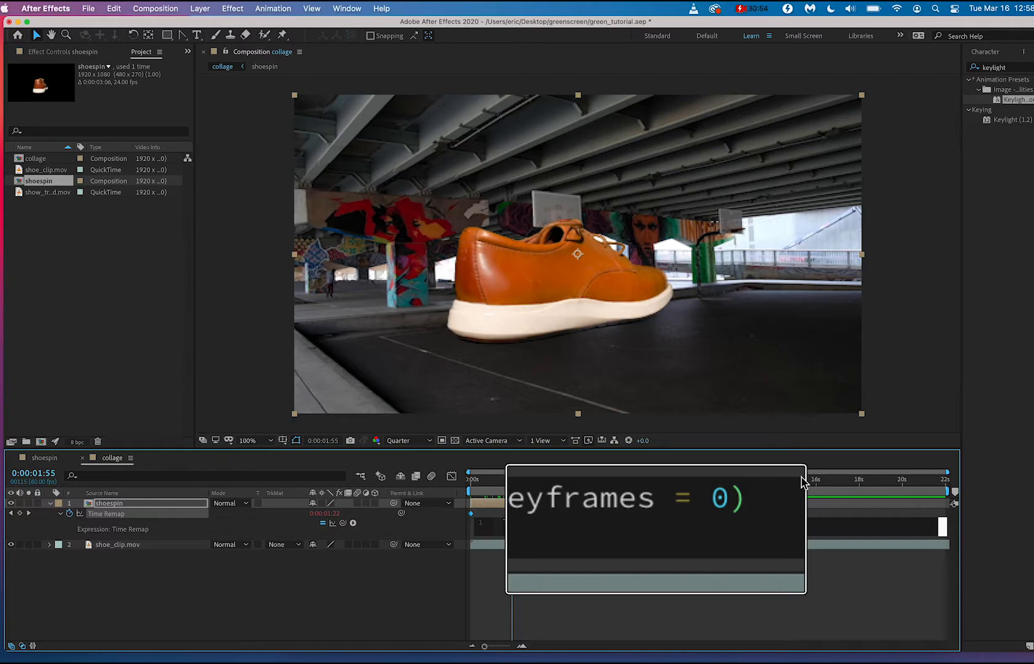
left_click(493, 482)
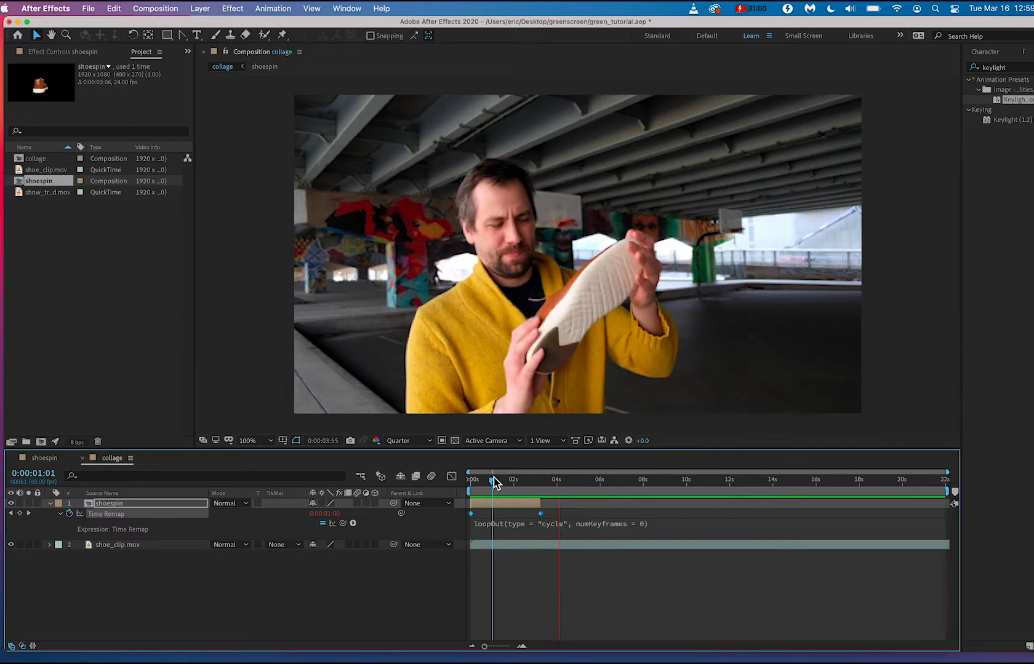
key("space")
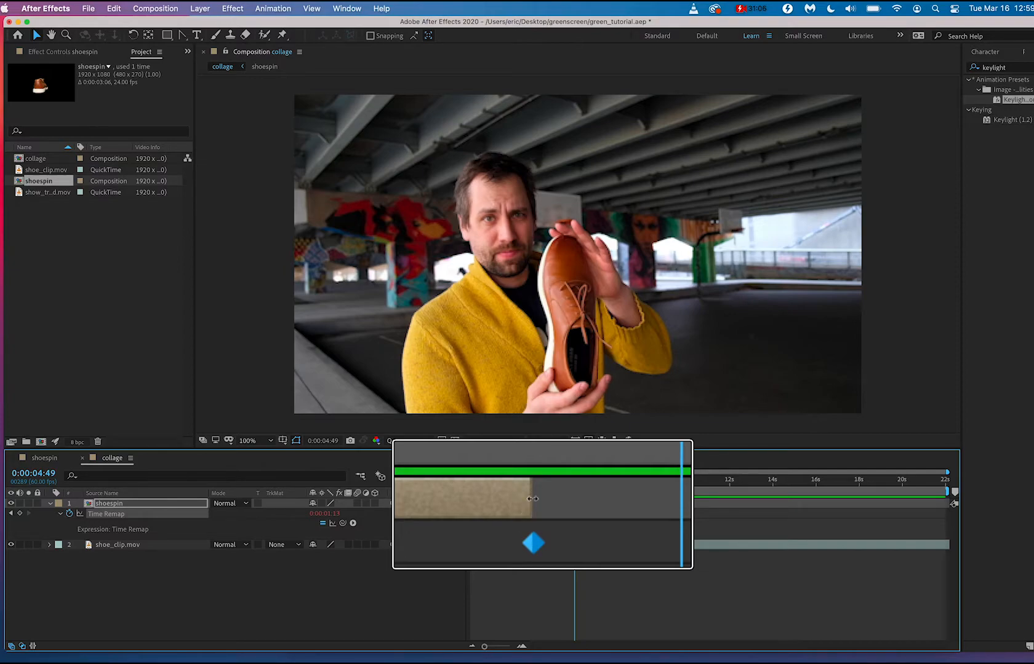
Extend the shoespin layer to the end of the collage composition and play back the looping spin.
left_click_drag(539, 503, 966, 512)
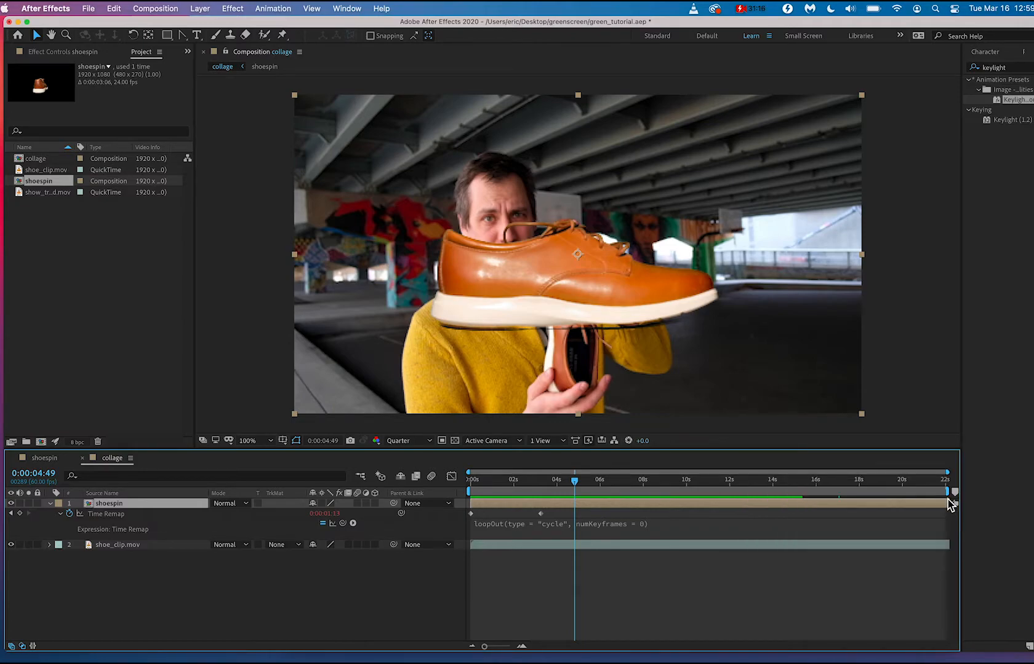
key("space")
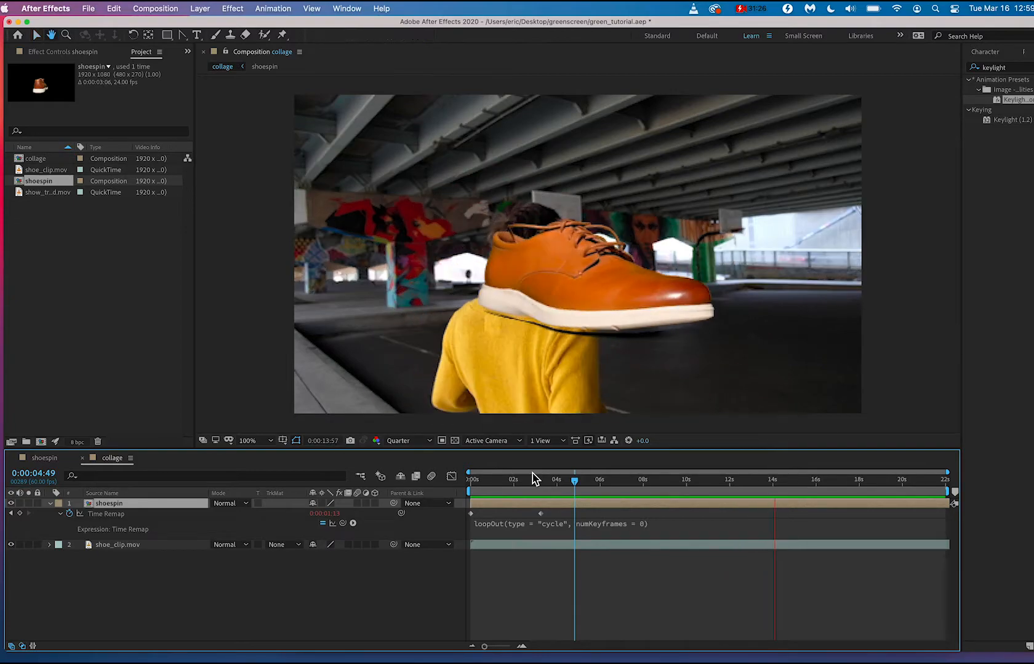
key("space")
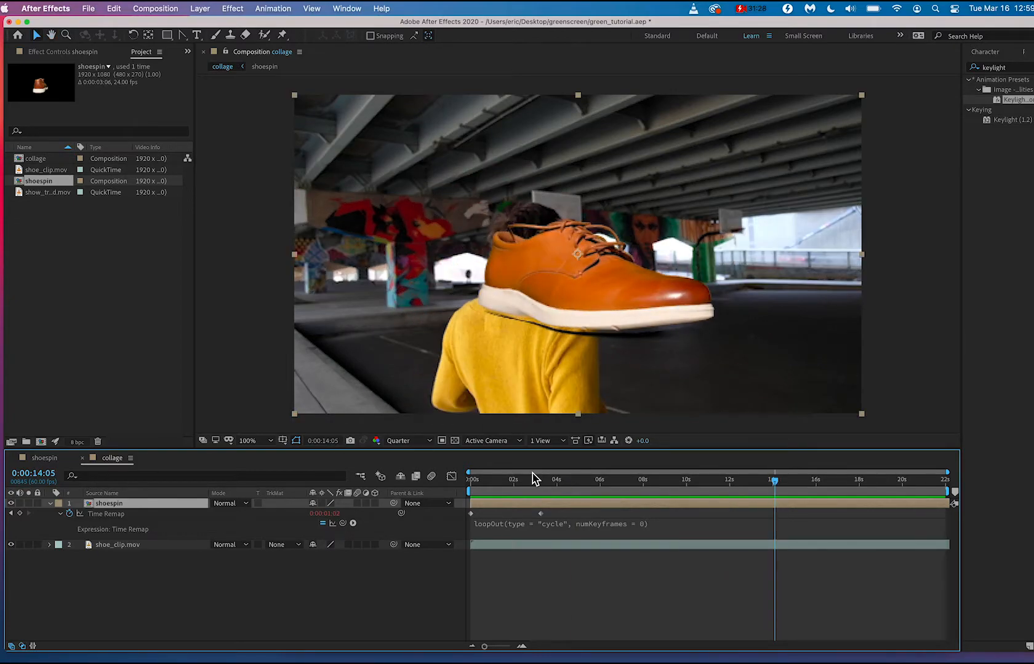
Move shoespin's second Time Remap keyframe earlier, to about 1.3 seconds, and play back the faster spin from the start.
left_click(535, 514)
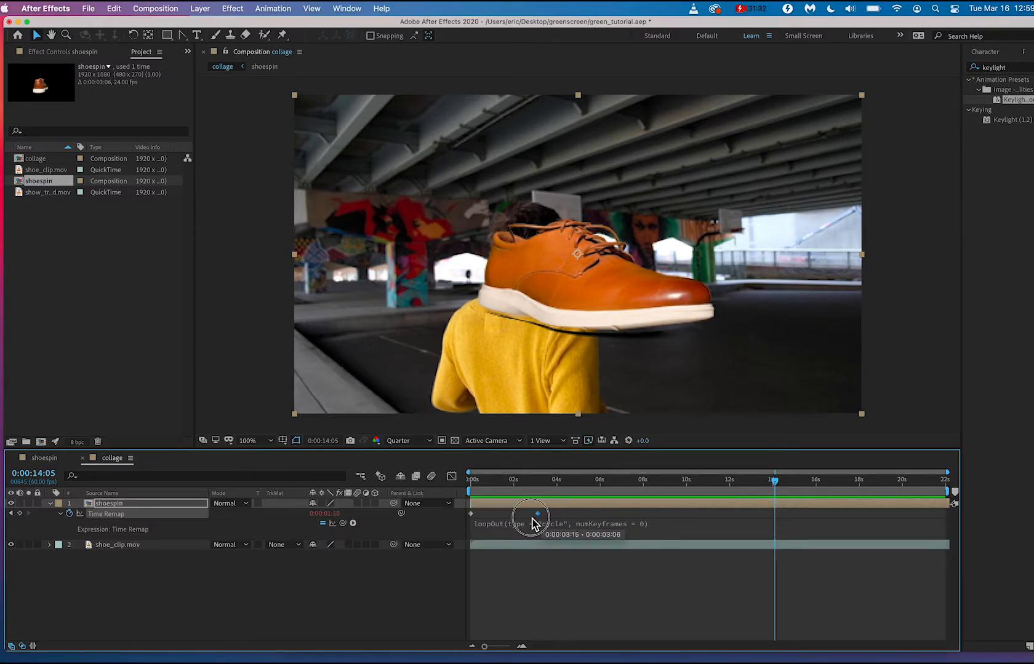
left_click_drag(534, 523, 448, 484)
key("space")
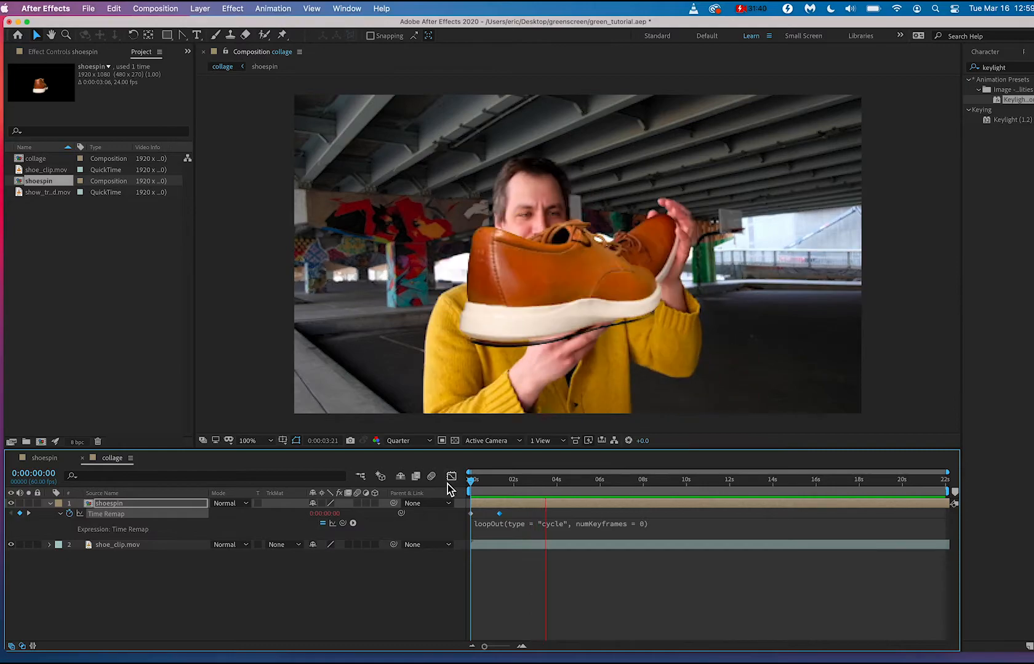
key("space")
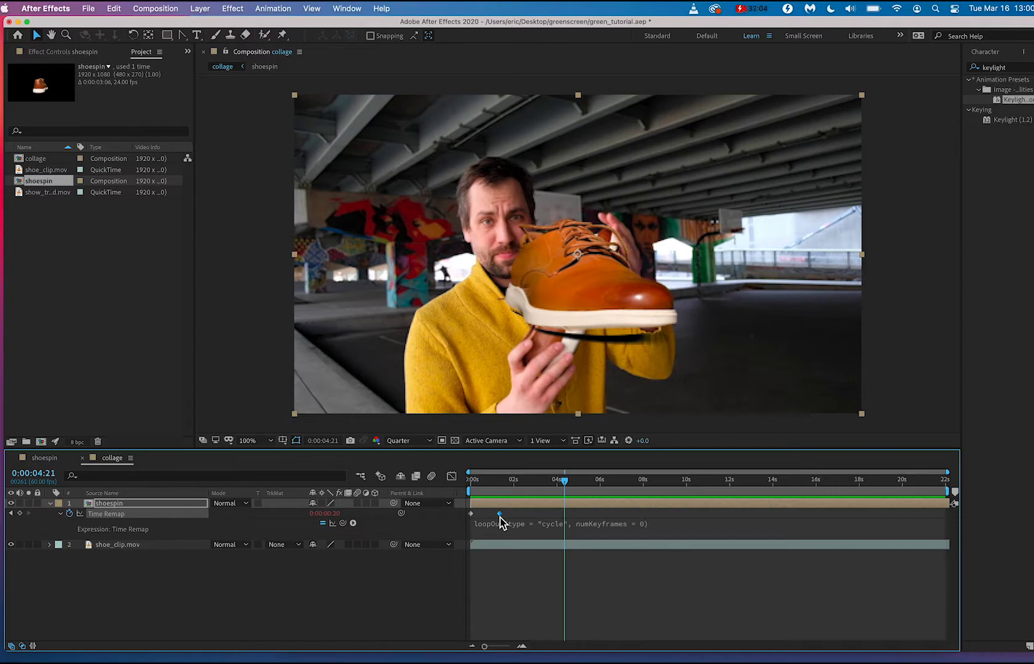
Try different spacings between shoespin's Time Remap keyframes, ending with the second at about 1.4 seconds, and preview the spin speed.
left_click(471, 515)
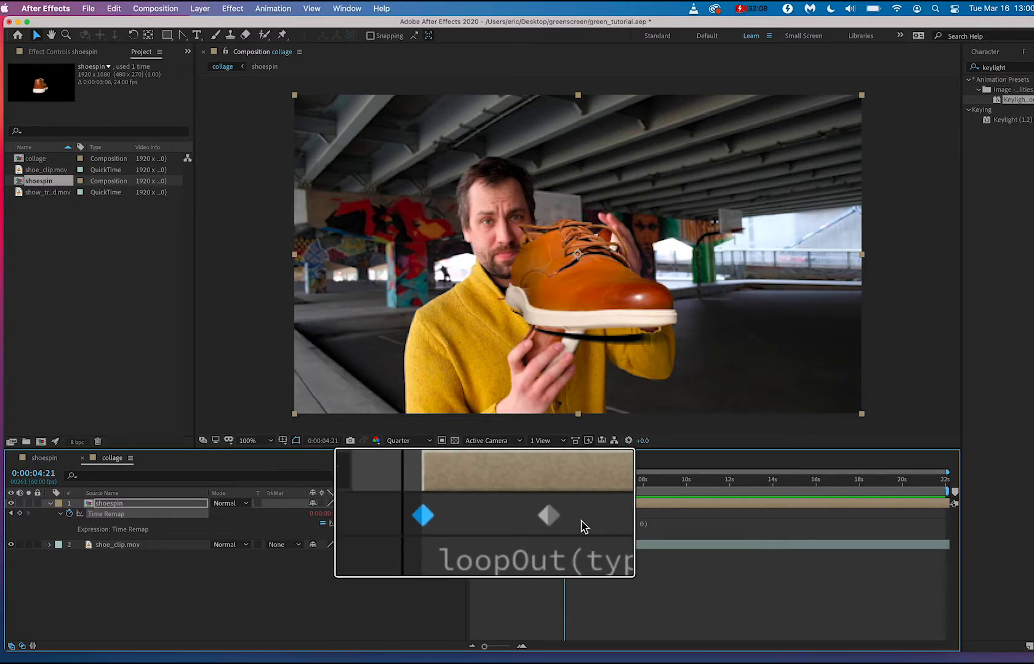
left_click_drag(550, 518, 486, 522)
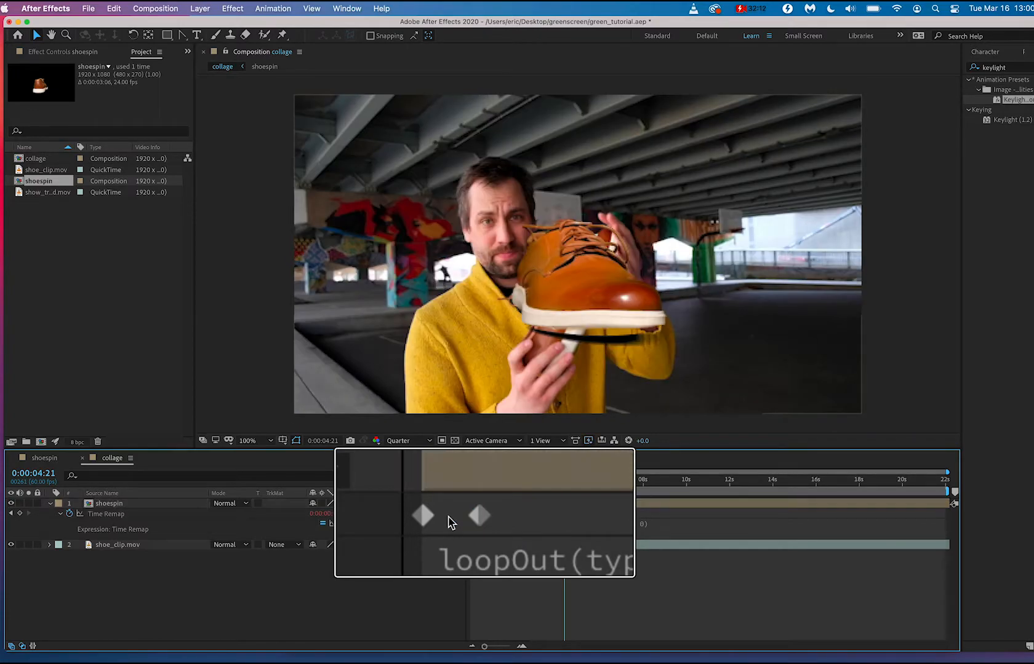
left_click_drag(480, 518, 446, 484)
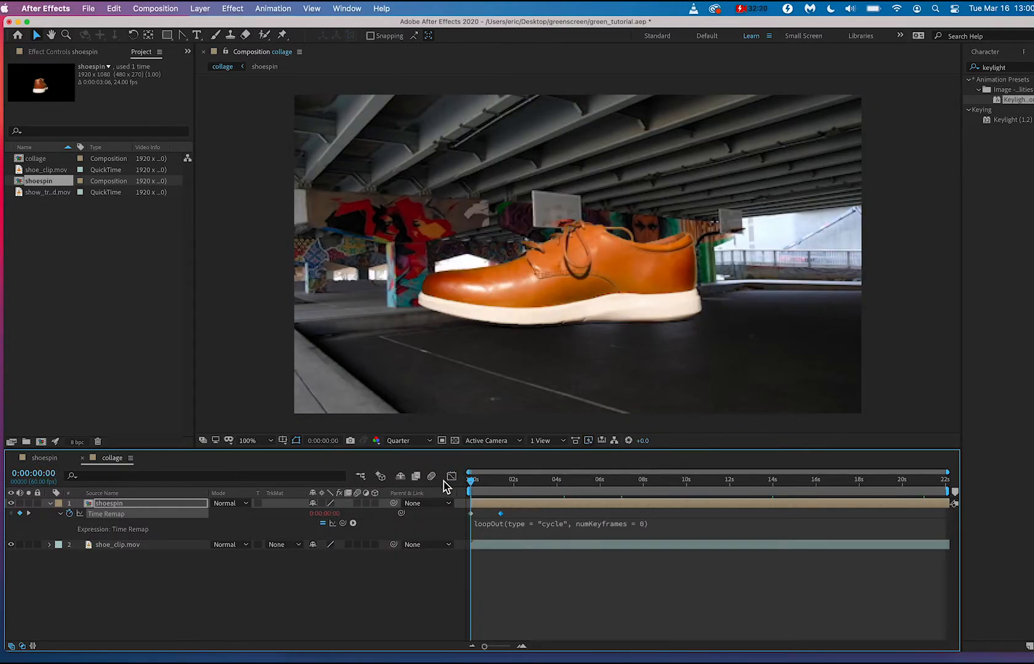
key("space")
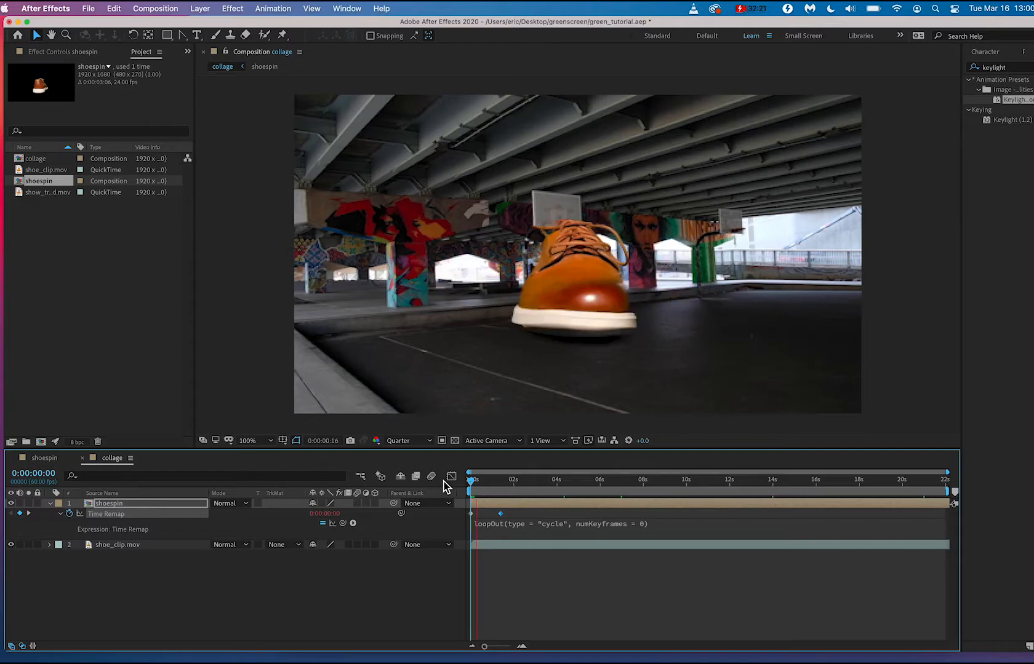
left_click(504, 525)
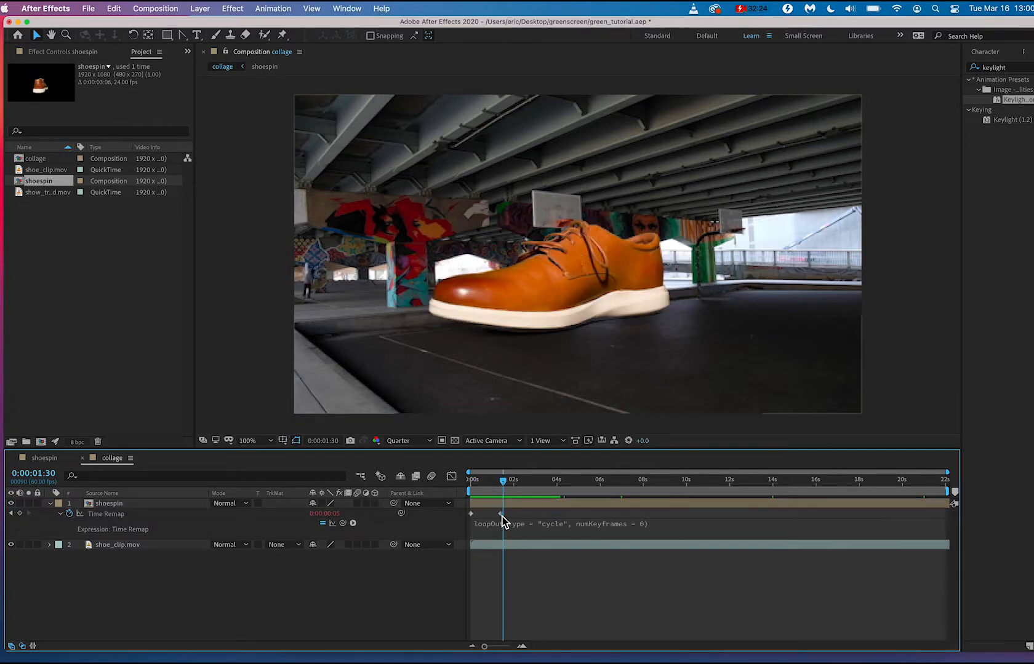
Move the second Time Remap keyframe to about 0.6 seconds and preview the very fast spin.
left_click_drag(500, 514, 434, 491)
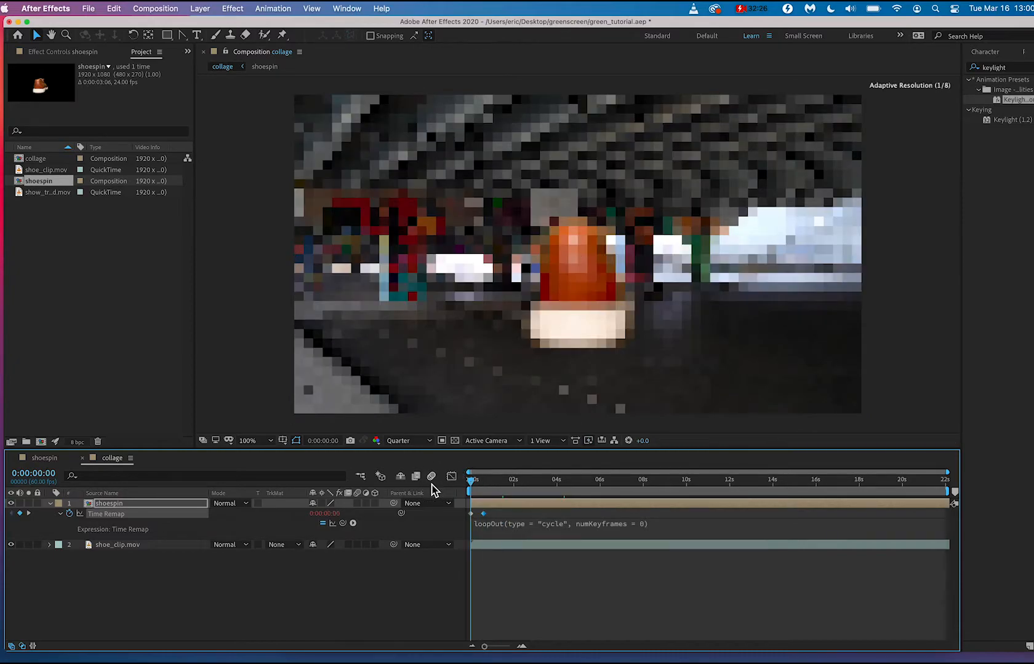
key("space")
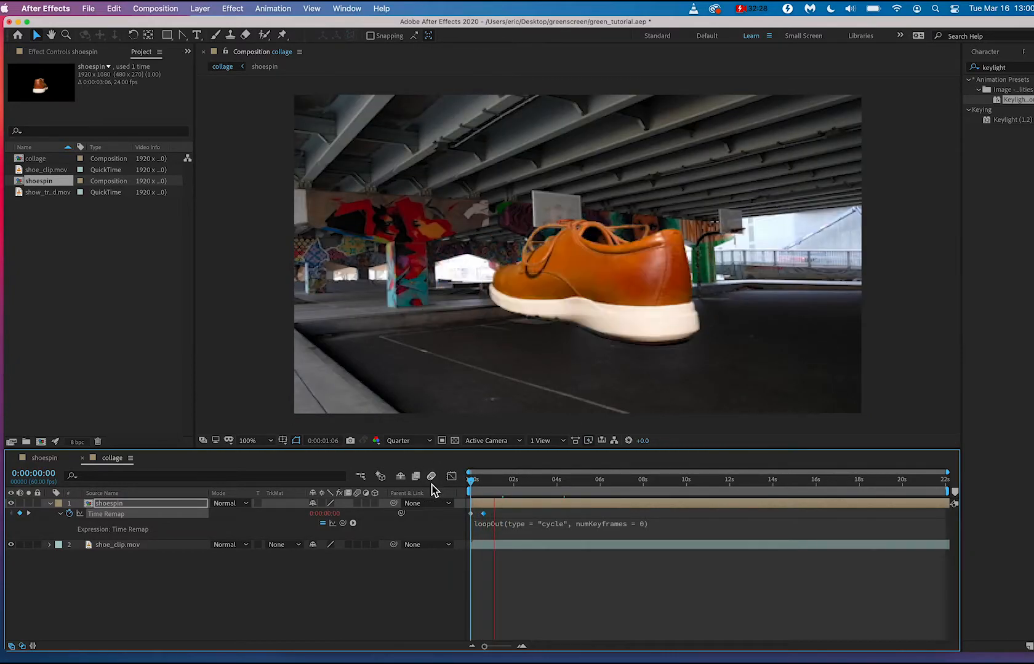
key("space")
Try the second Time Remap keyframe at 0:00:13:46, settle it at about 1.7 seconds, and play back the spin.
left_click_drag(483, 514, 769, 524)
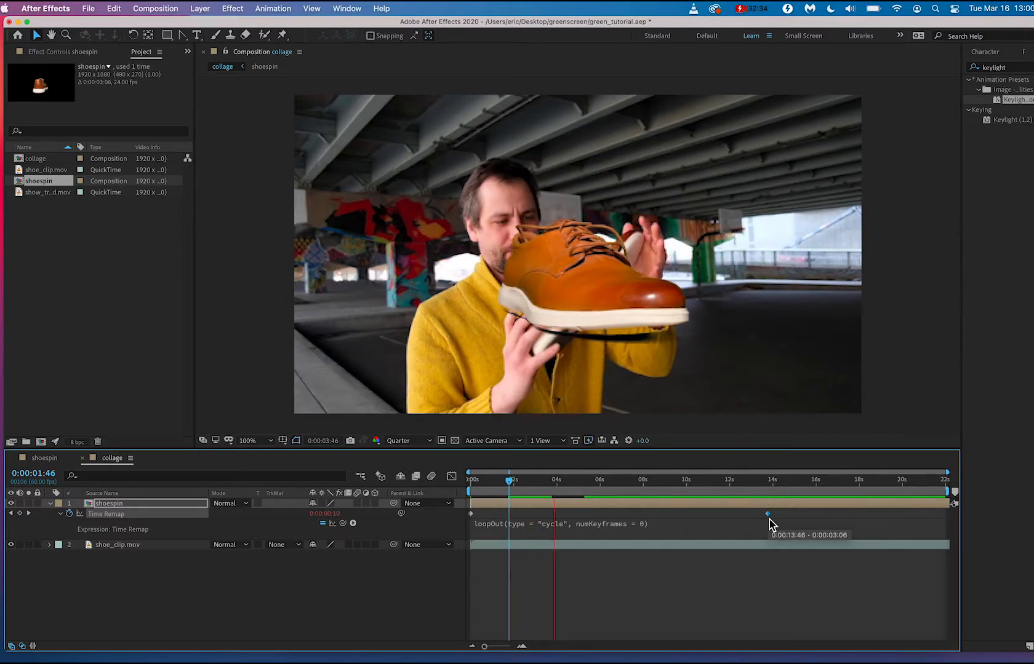
left_click_drag(768, 525, 508, 529)
key("space")
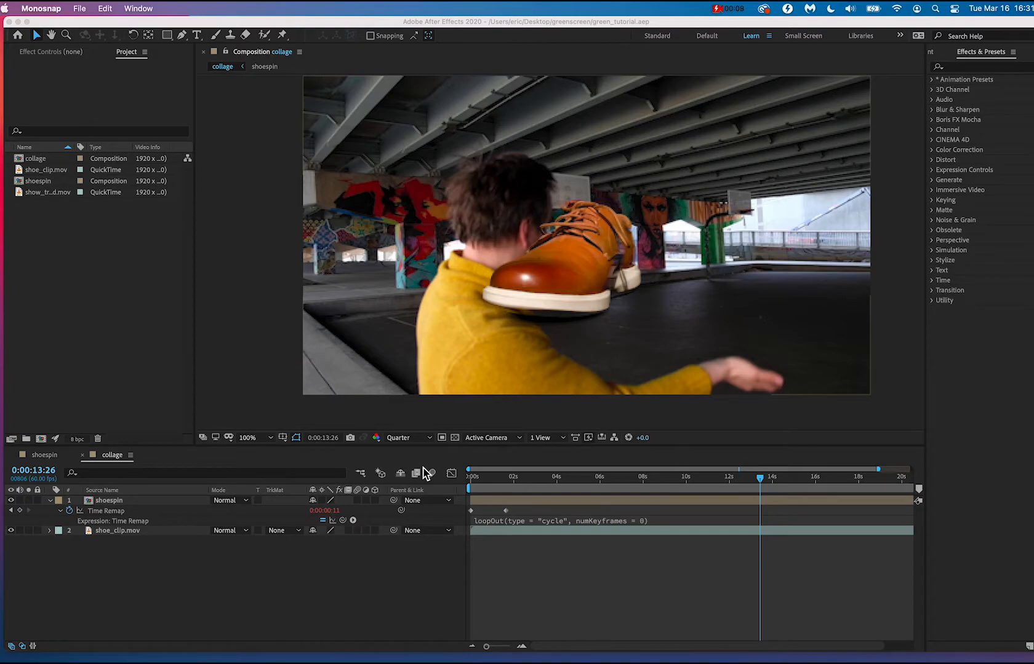
Set the current time to 0:00:04:16 and move the shoespin layer right within the frame, clear of the man's face.
left_click(671, 480)
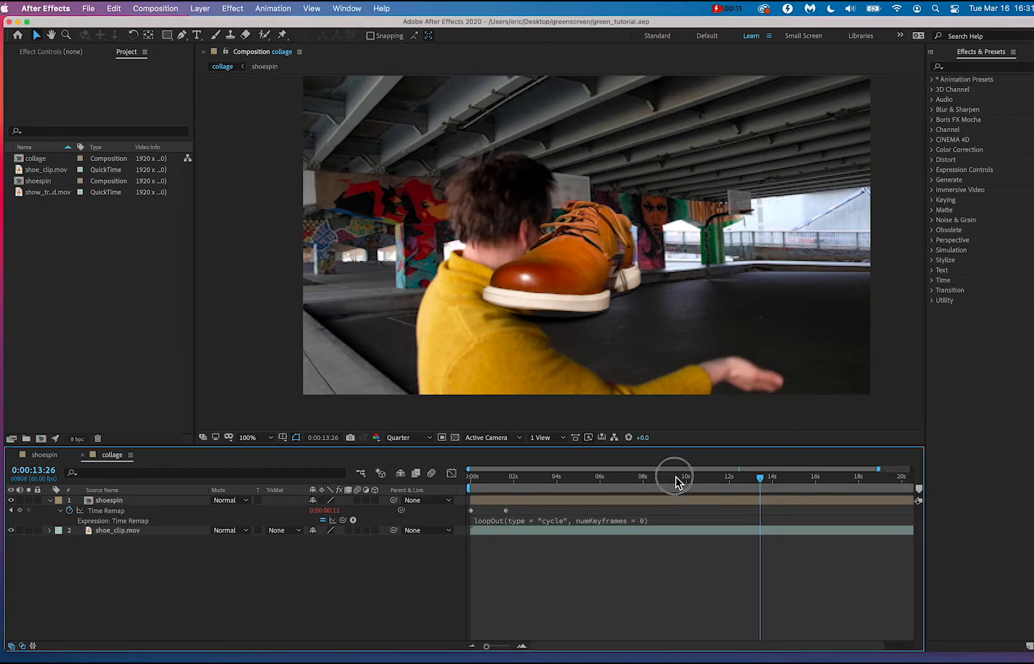
left_click(664, 478)
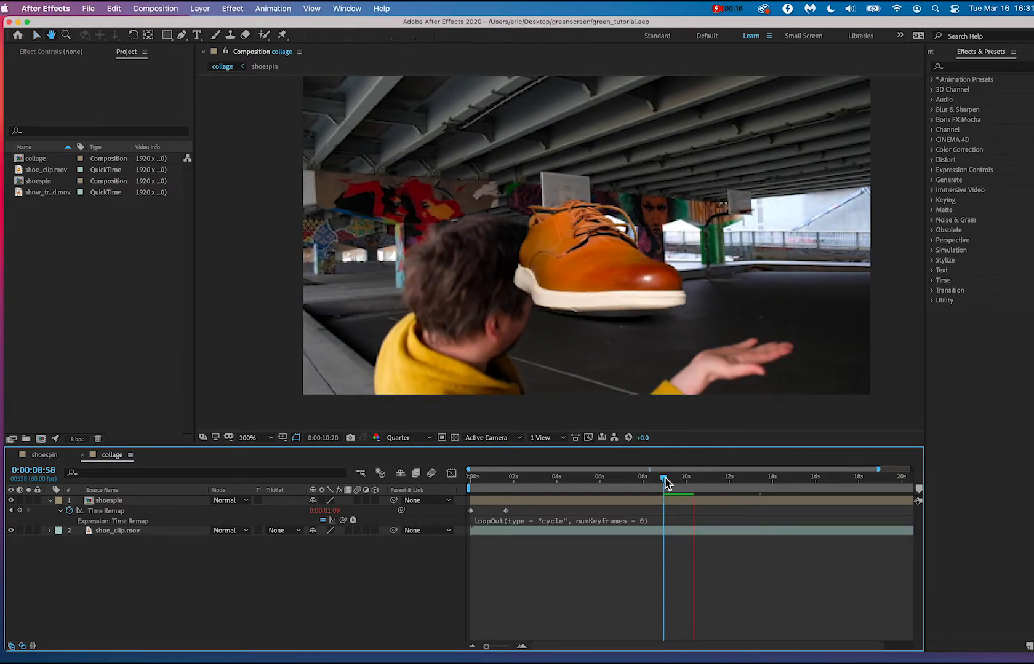
left_click(666, 481)
left_click_drag(664, 480, 560, 481)
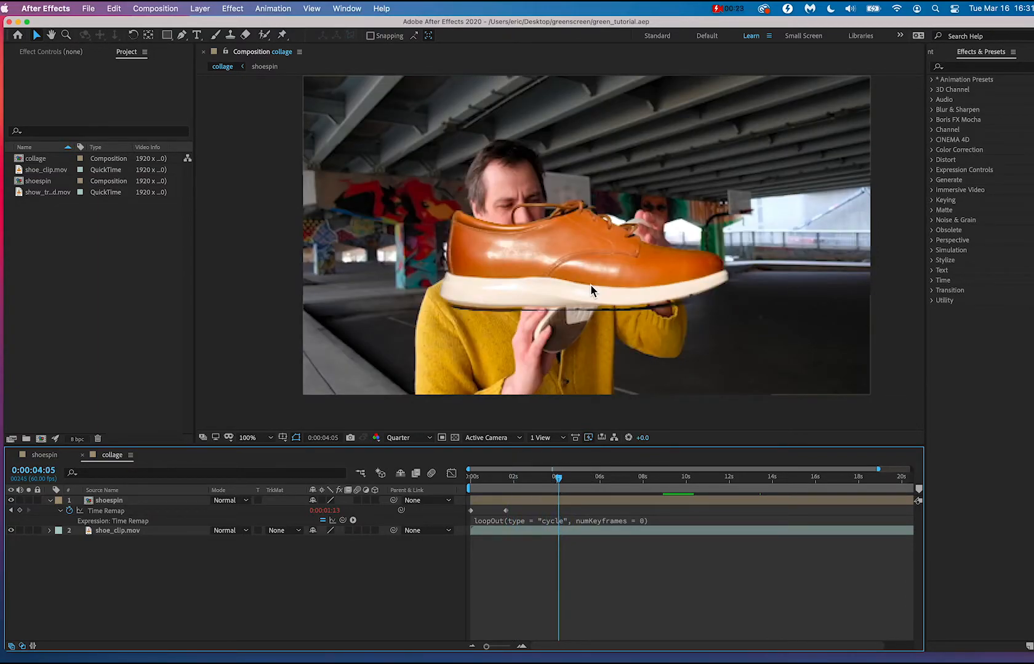
left_click_drag(561, 482, 562, 480)
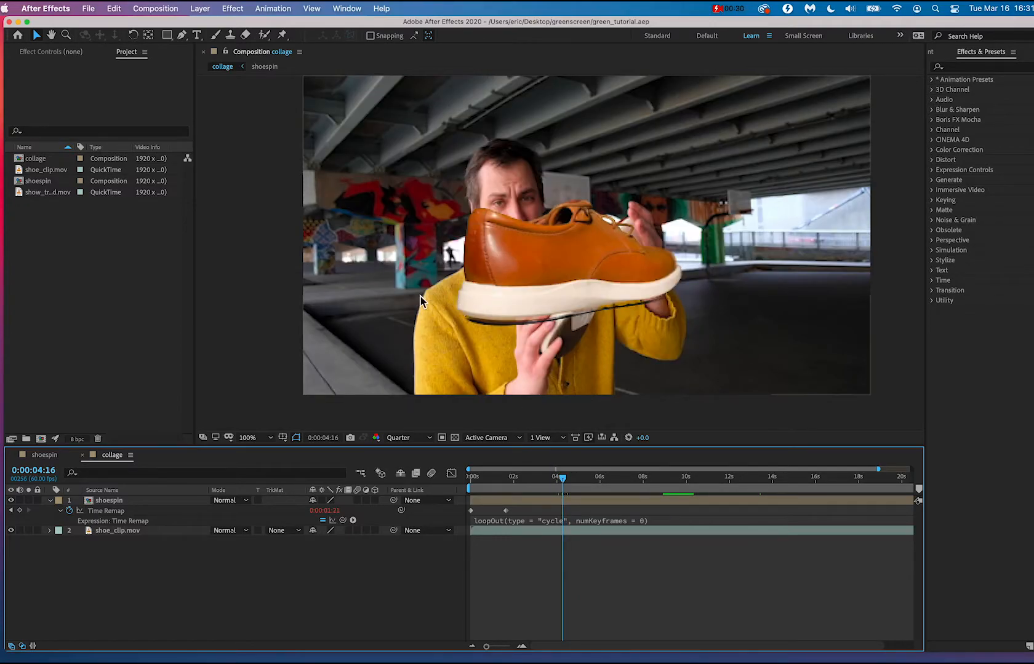
left_click(106, 501)
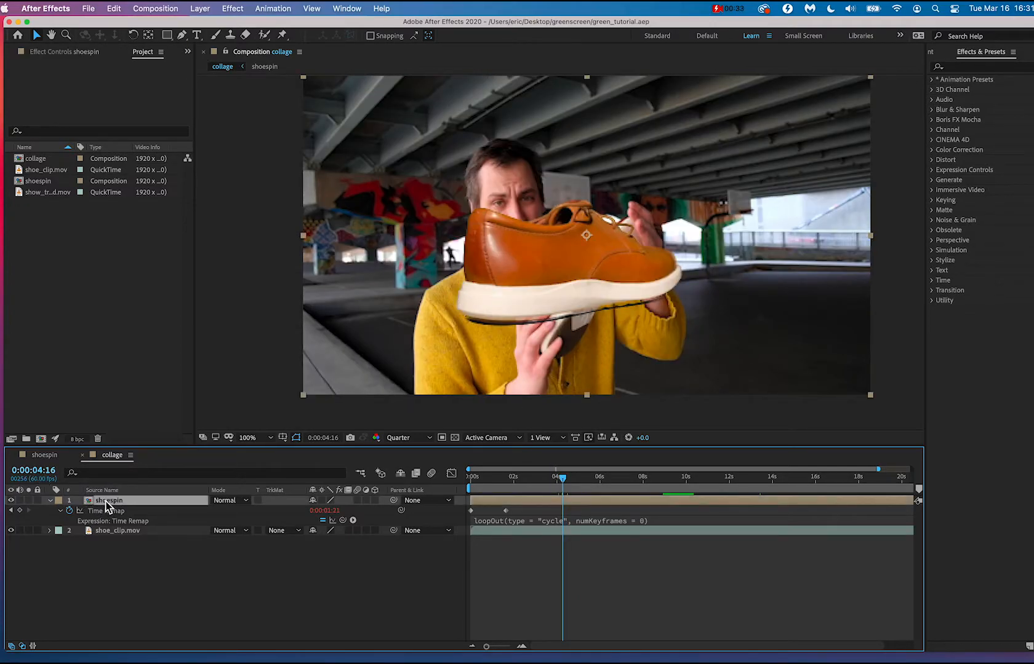
left_click_drag(506, 270, 577, 276)
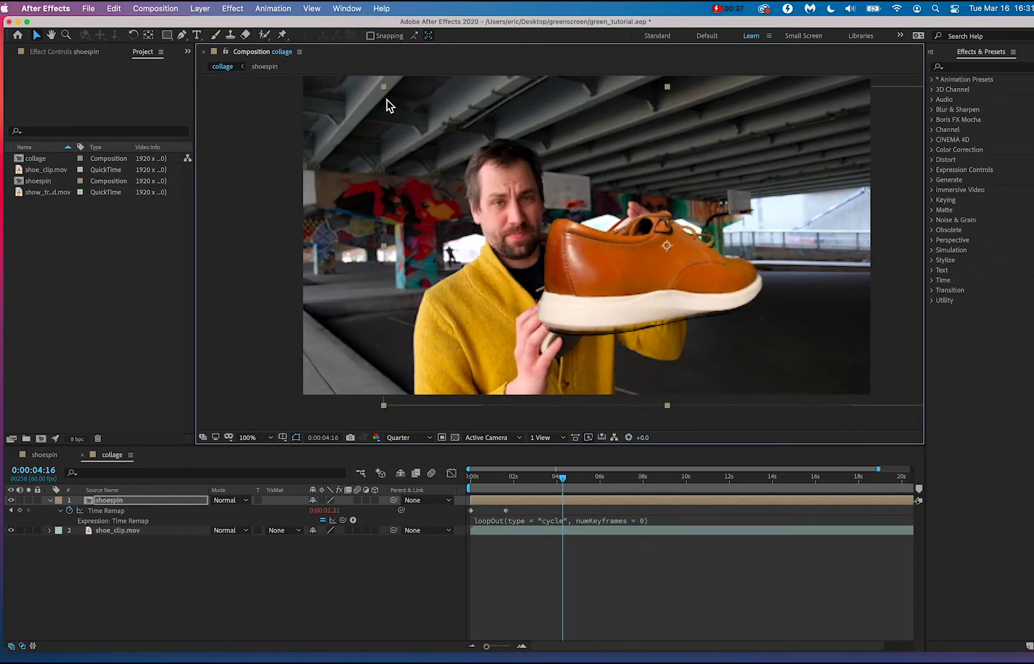
Scale shoespin to about 55 percent of the frame width, place it beside the man's raised hand, and check it at 0:00:05:45.
left_click_drag(383, 87, 434, 139)
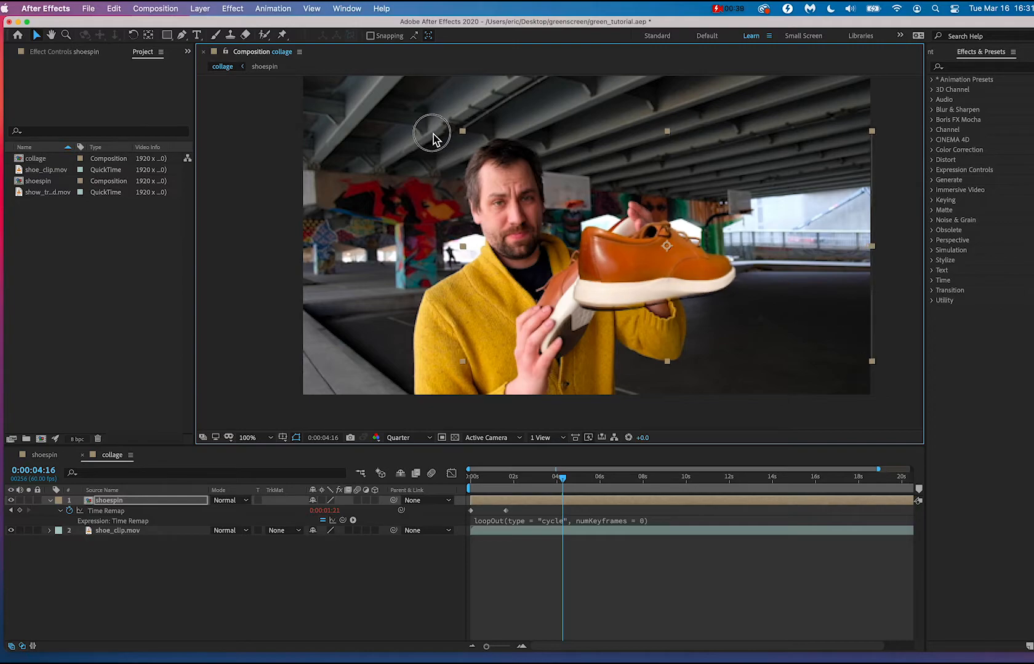
left_click_drag(872, 131, 840, 163)
left_click_drag(654, 278, 713, 264)
left_click_drag(565, 487, 597, 488)
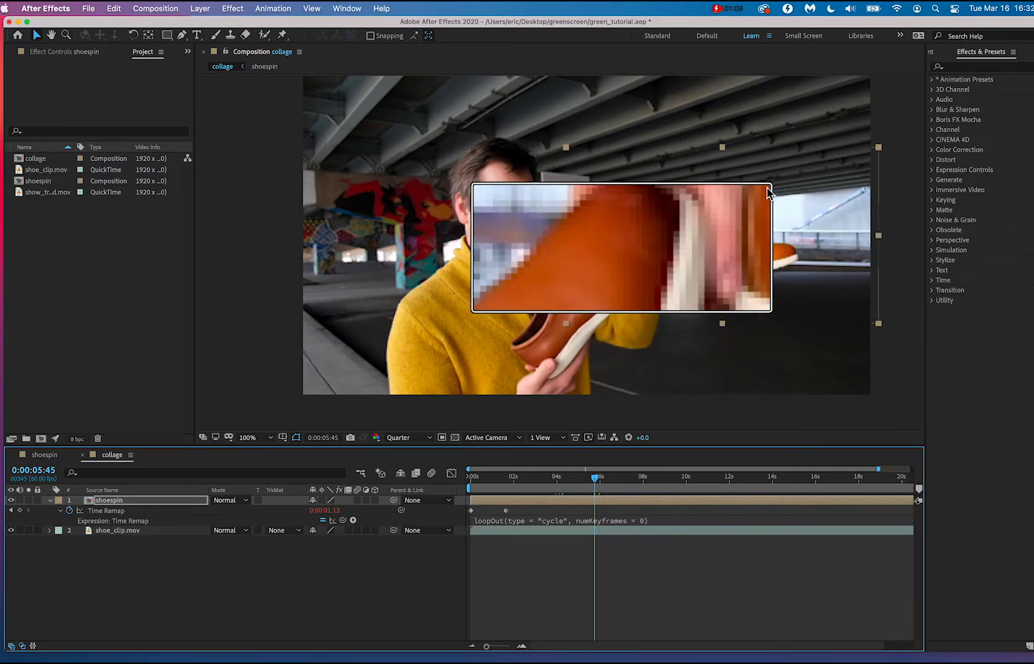
left_click(883, 359)
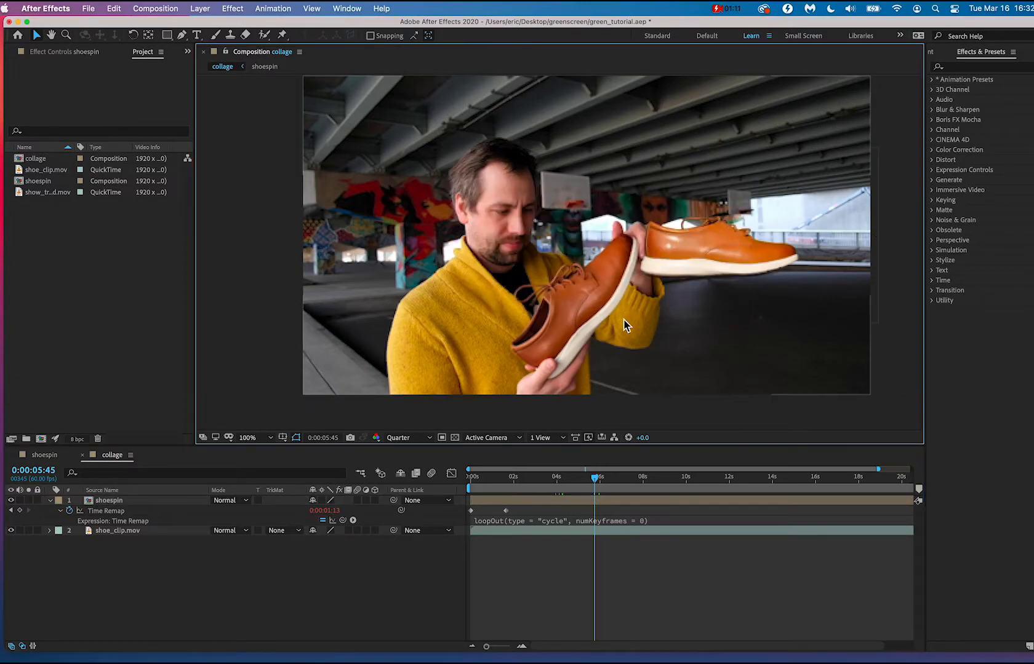
Darken the shoespin layer with a Curves effect by lowering two points on the RGB curve, and save the project.
left_click(111, 502)
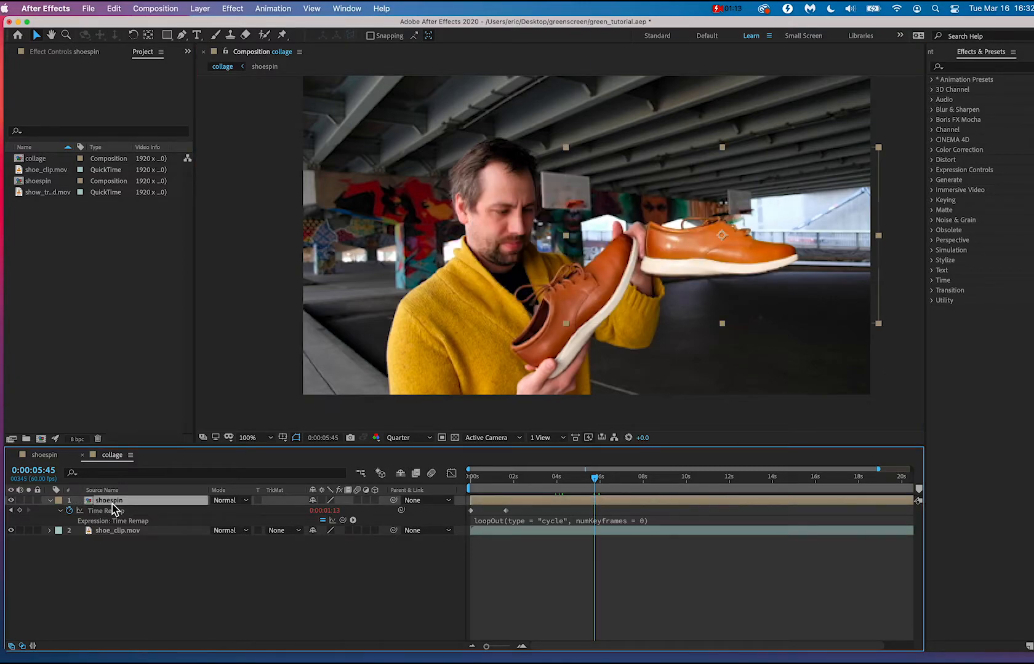
left_click(233, 8)
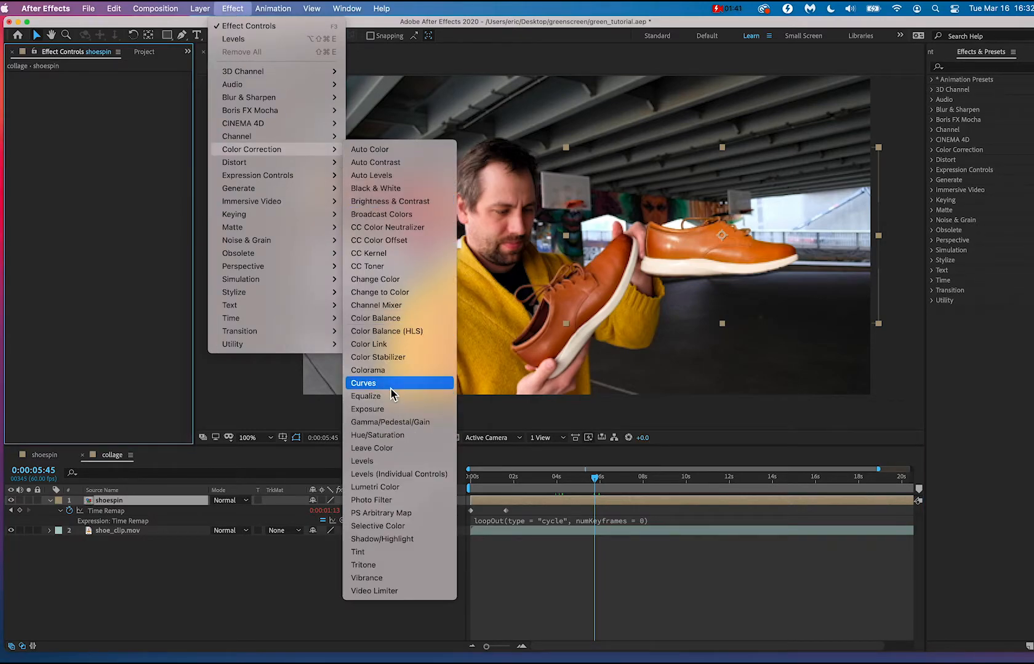
left_click(368, 383)
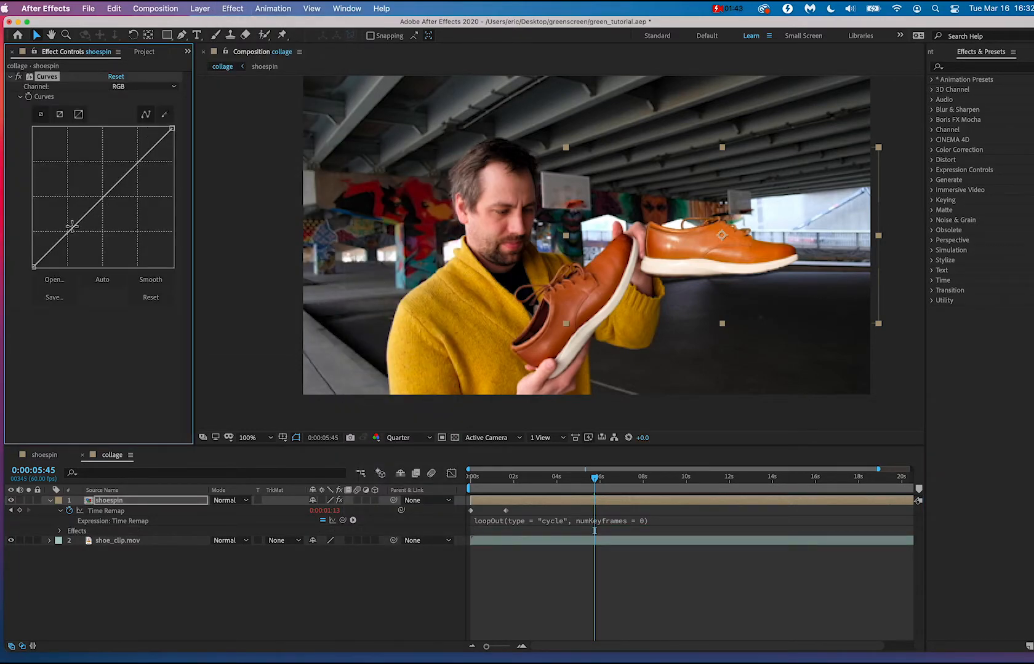
left_click_drag(73, 230, 80, 234)
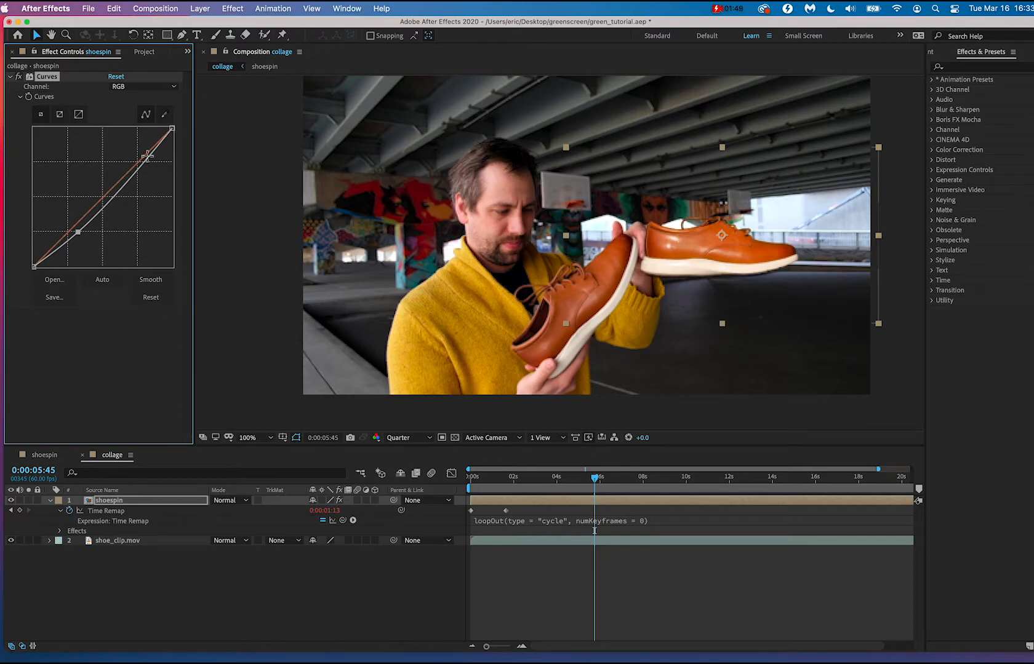
left_click_drag(149, 163, 144, 163)
left_click_drag(144, 165, 144, 172)
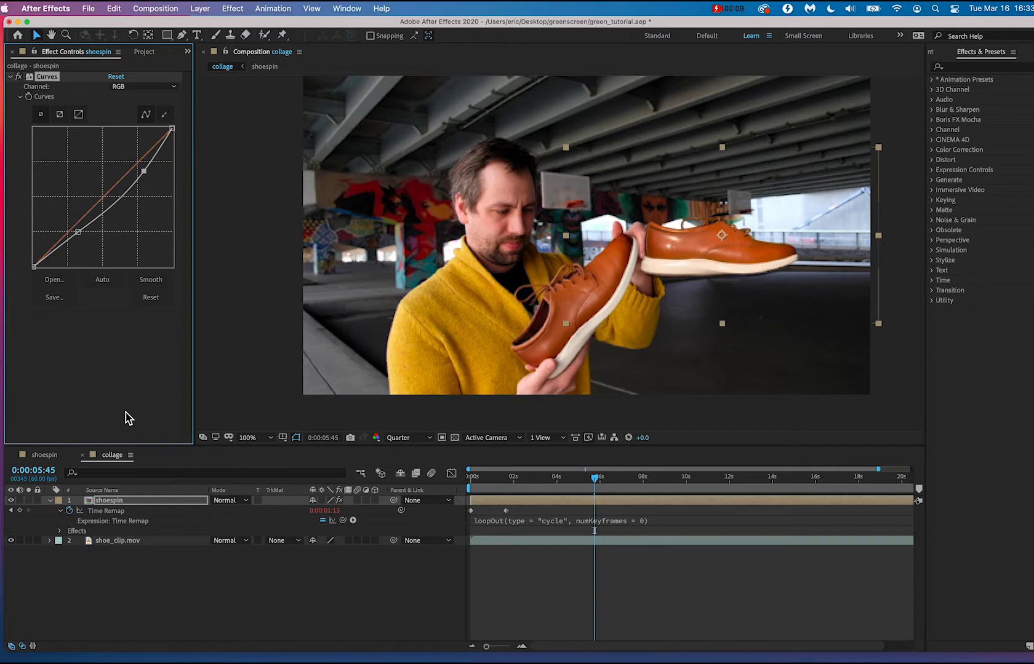
left_click(119, 581)
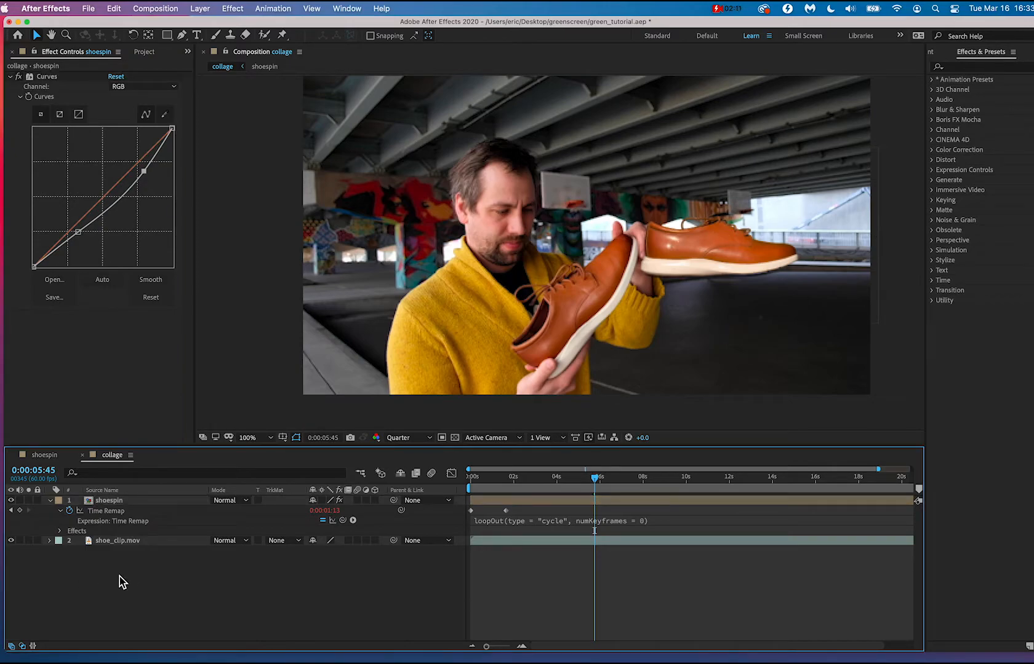
key("super+s")
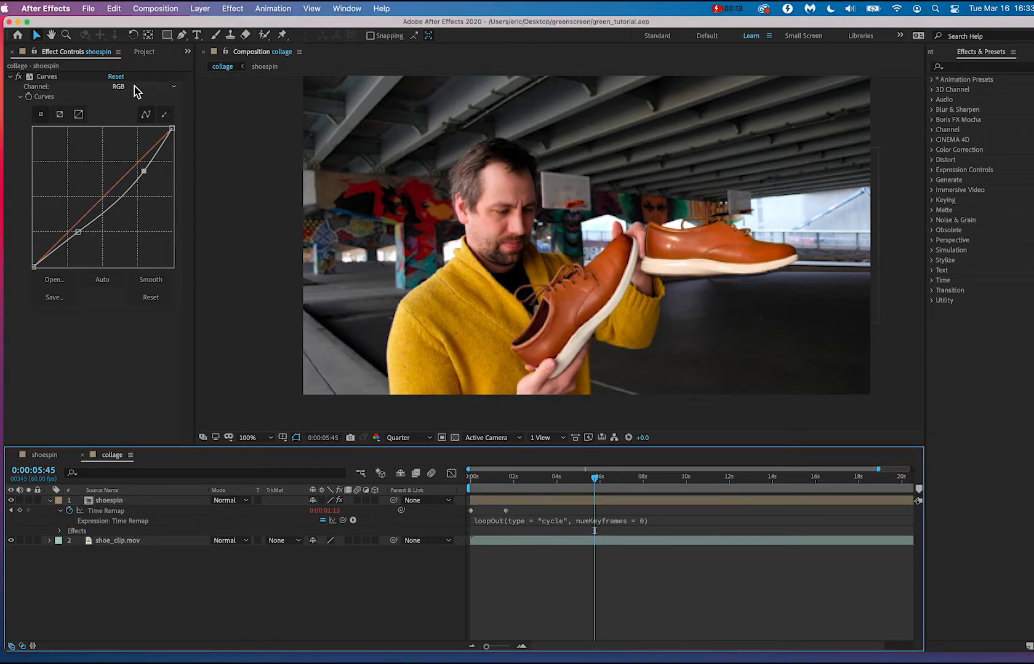
At 0:00:00:00, move the shoespin layer down and left in the frame so the shoe sits over the court floor.
left_click(147, 55)
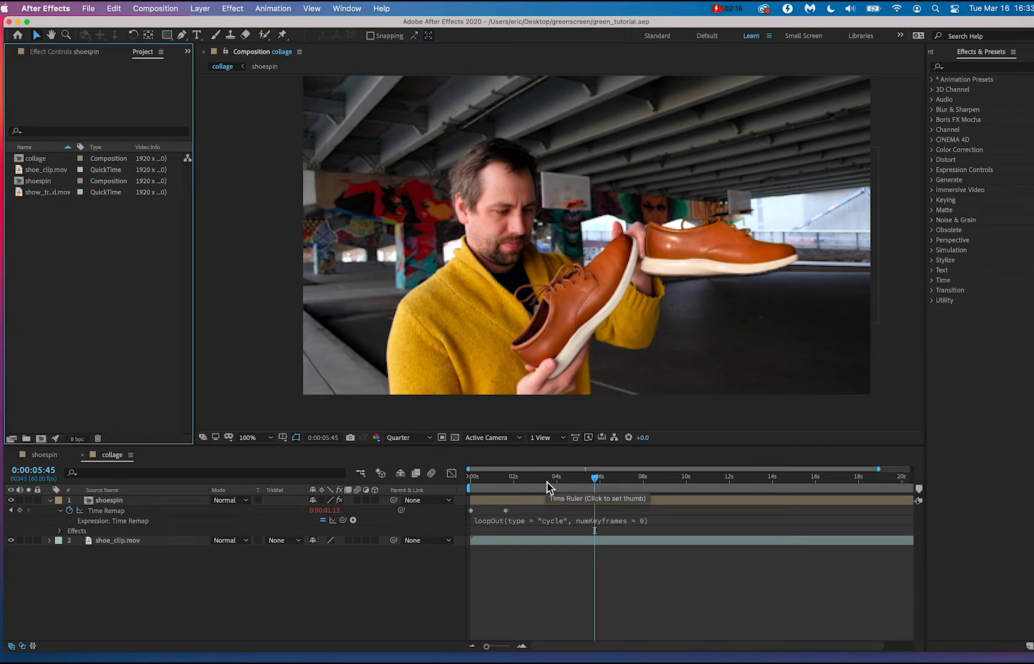
left_click_drag(547, 480, 471, 480)
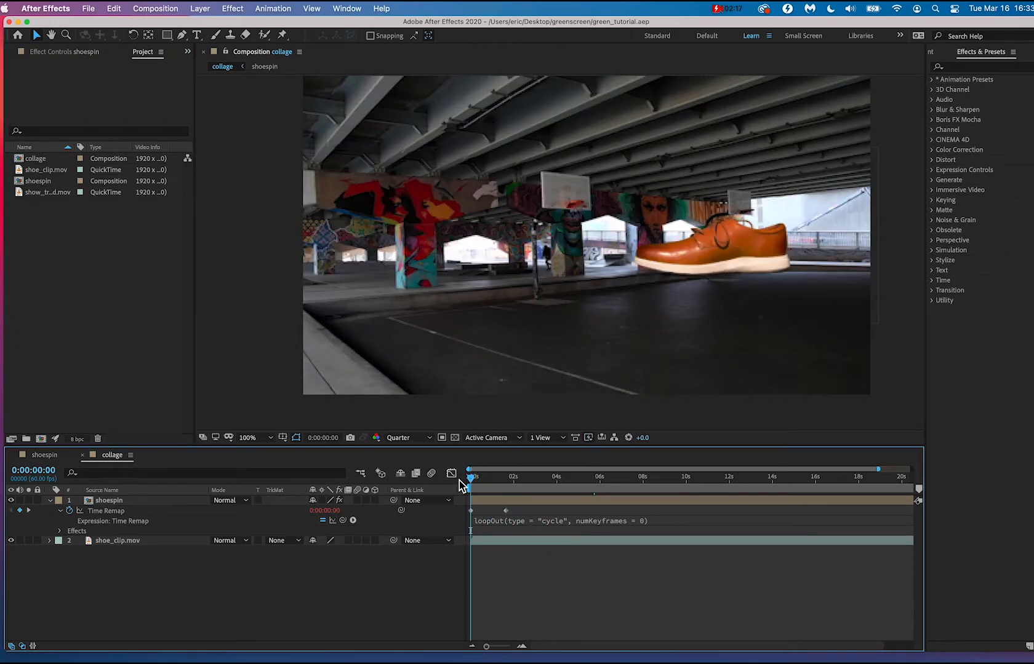
left_click_drag(742, 278, 517, 310)
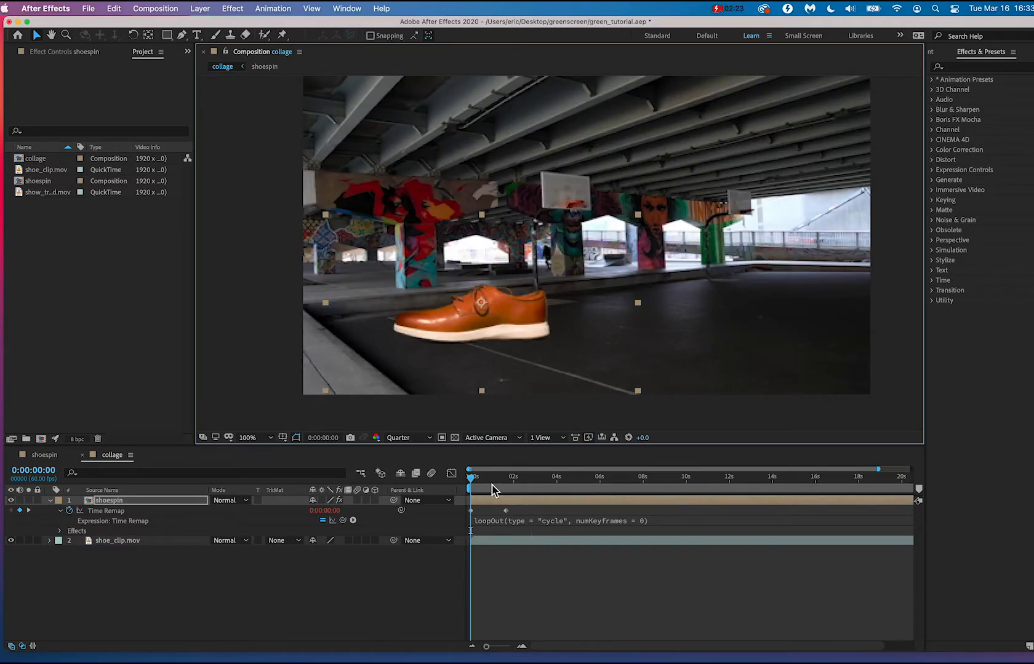
Play back the collage to 0:00:09:09 and examine how the selected shoespin layer overlaps the passing man.
left_click_drag(473, 481, 656, 486)
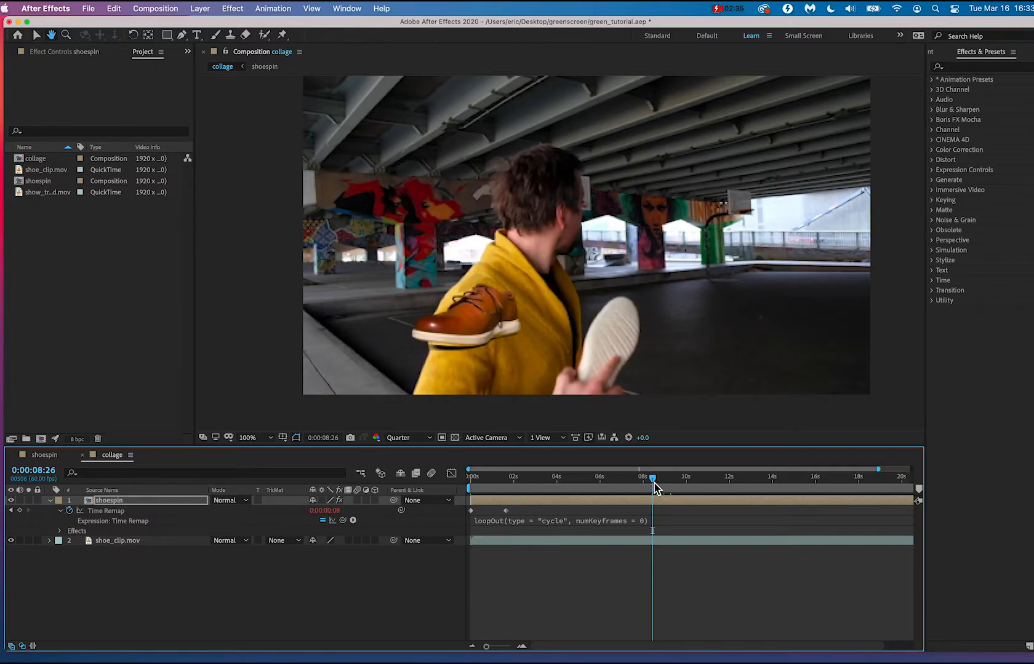
key("space")
key("space")
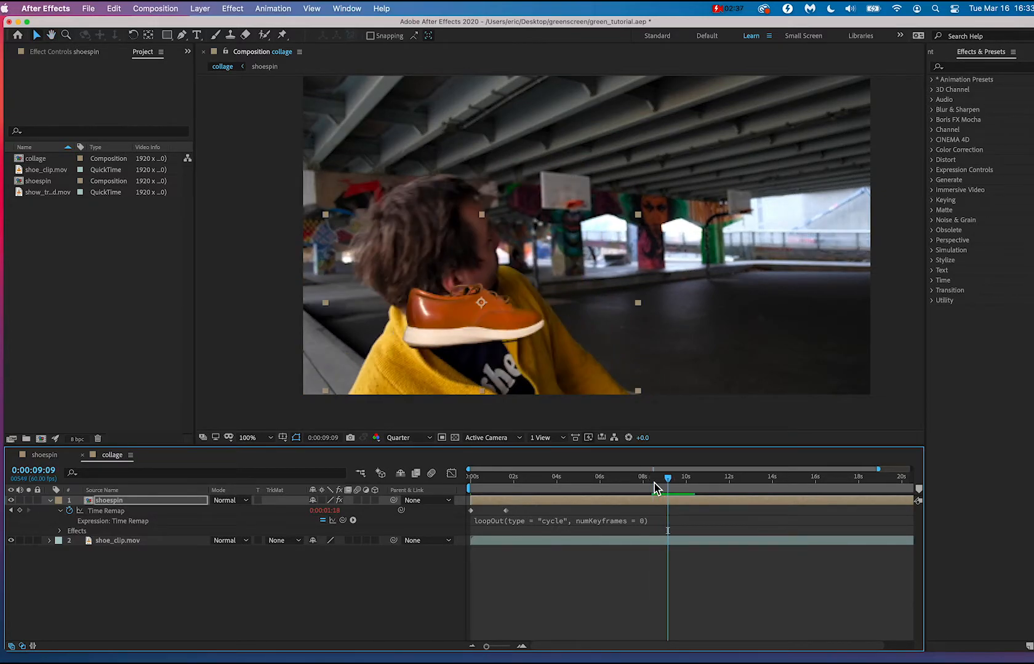
key("space")
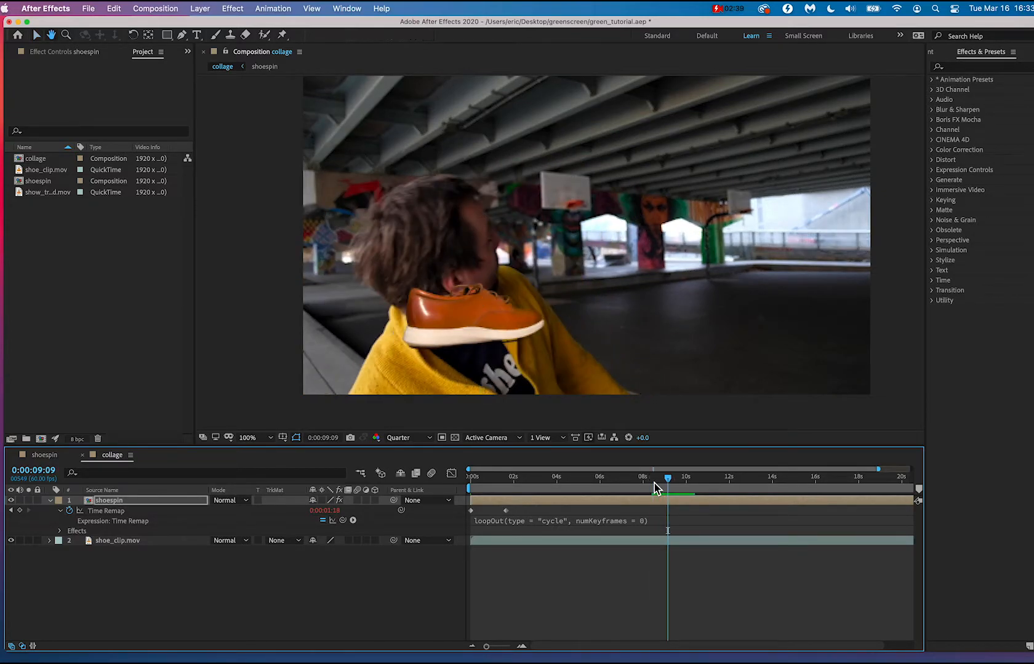
mouse_move(654, 483)
left_mouse_down()
mouse_move(606, 483)
mouse_move(667, 482)
left_mouse_up()
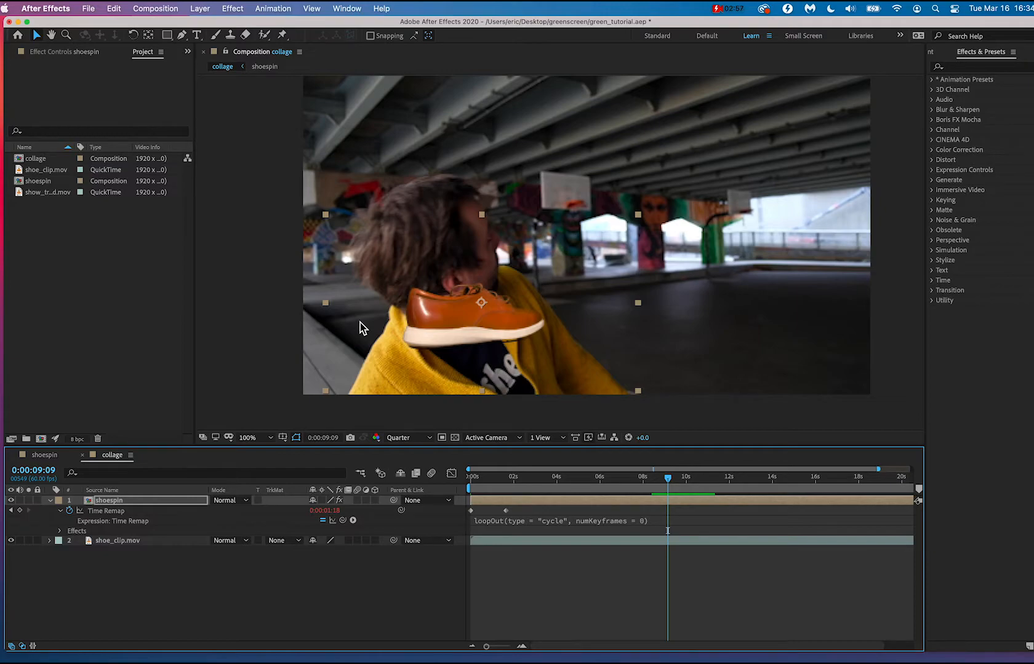
left_click(88, 590)
left_click(121, 500)
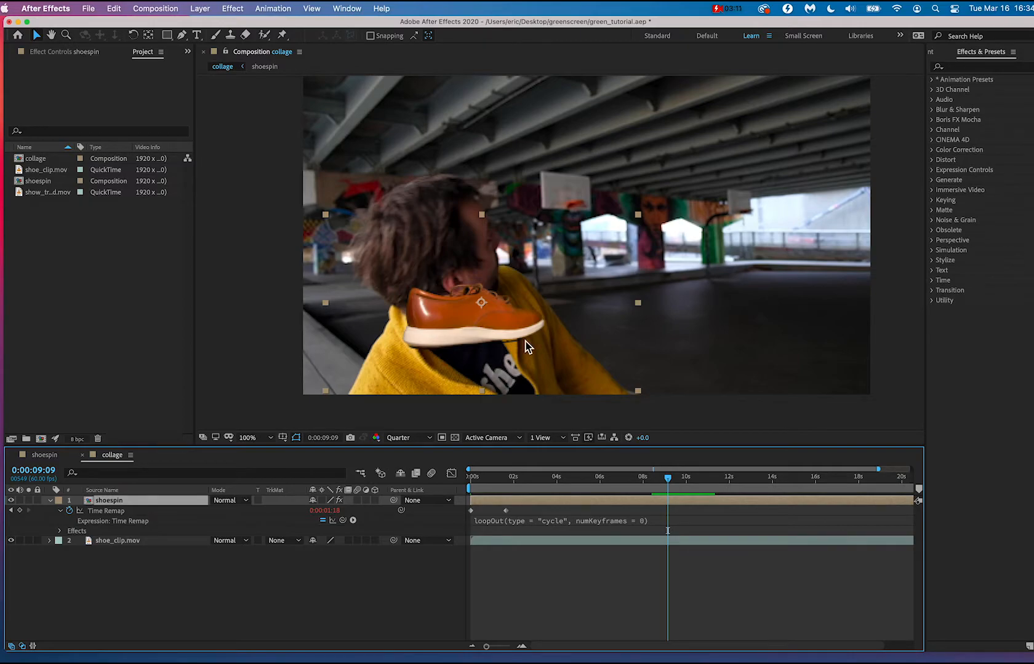
scroll(526, 342, "up", 1)
scroll(525, 342, "down", 1)
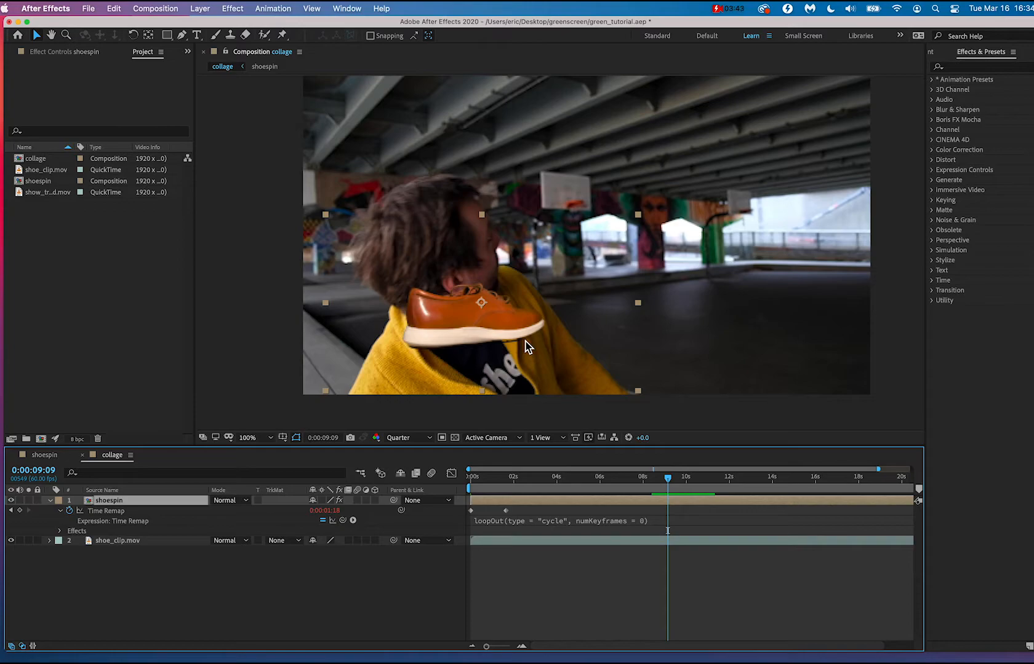
Add an empty shape layer above the shoespin layer in the collage composition and reveal its Position property.
left_click(192, 8)
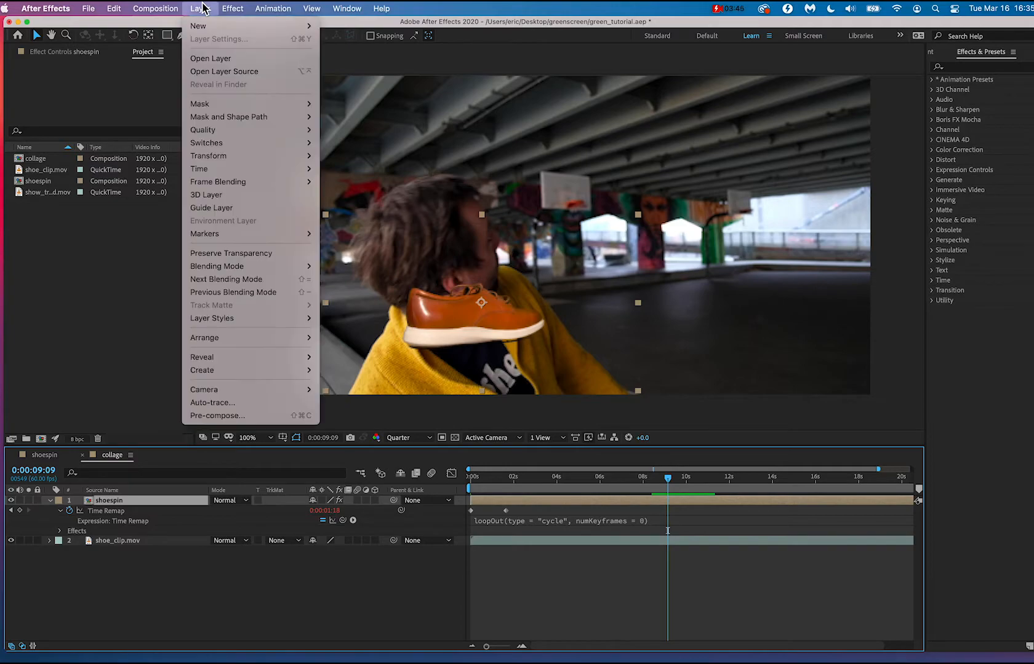
mouse_move(203, 25)
left_click(357, 91)
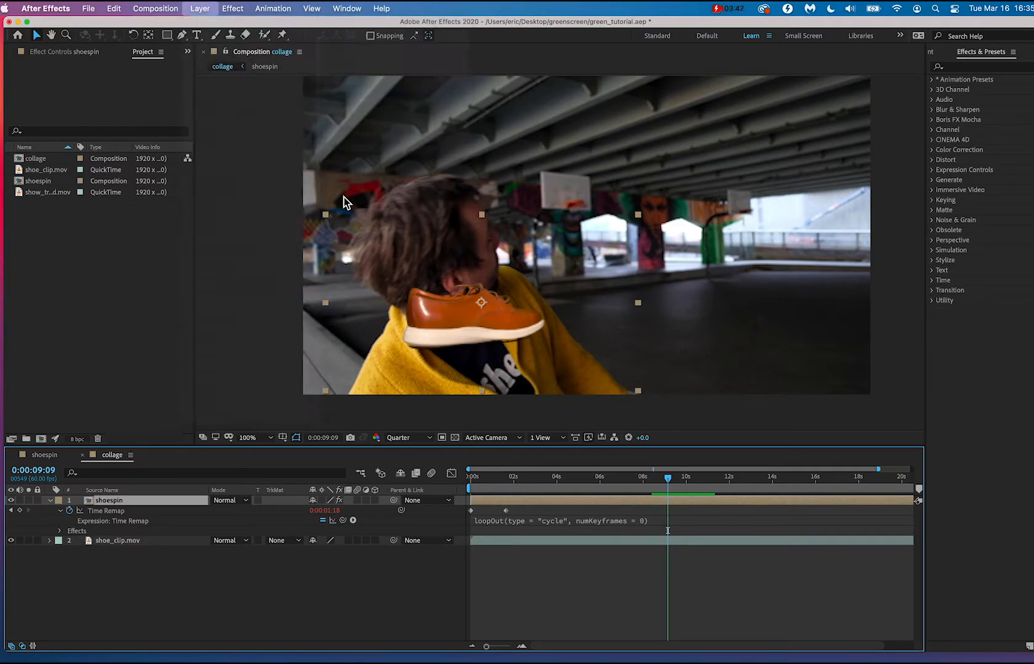
left_click(107, 501)
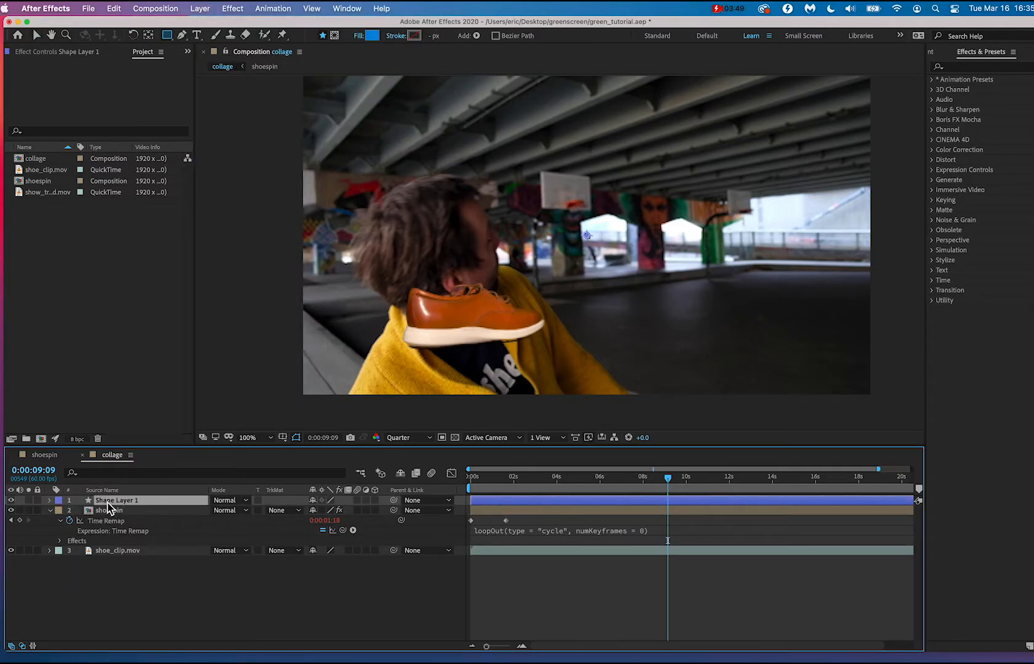
key("p")
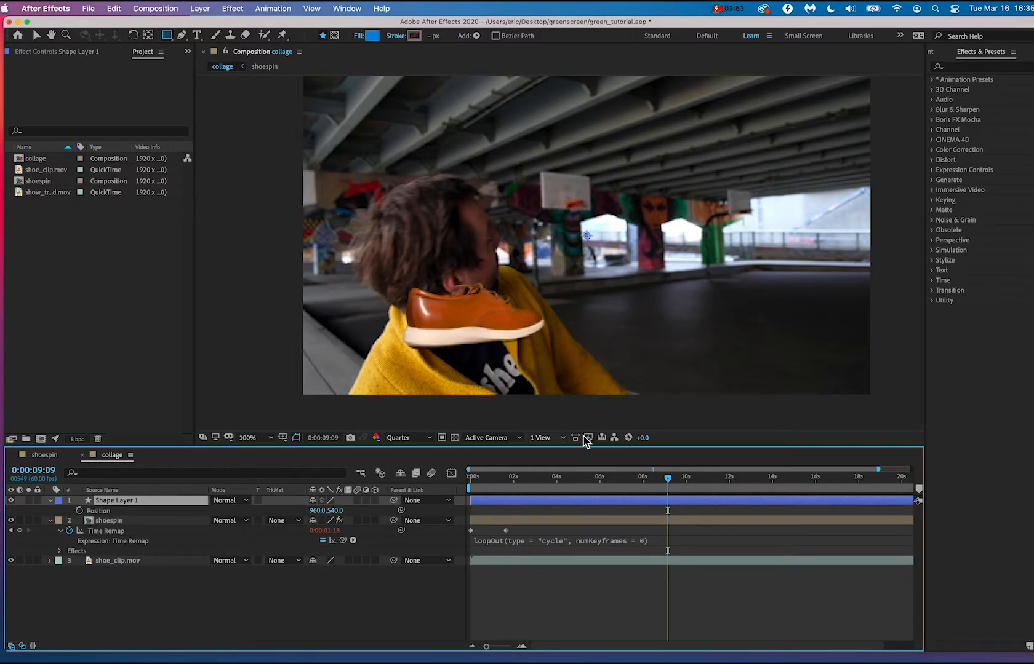
At 0:00:09:09, start a Pen tool path on the shape layer along the yellow jacket's outer edge, from the frame's bottom up to the collar.
key("g")
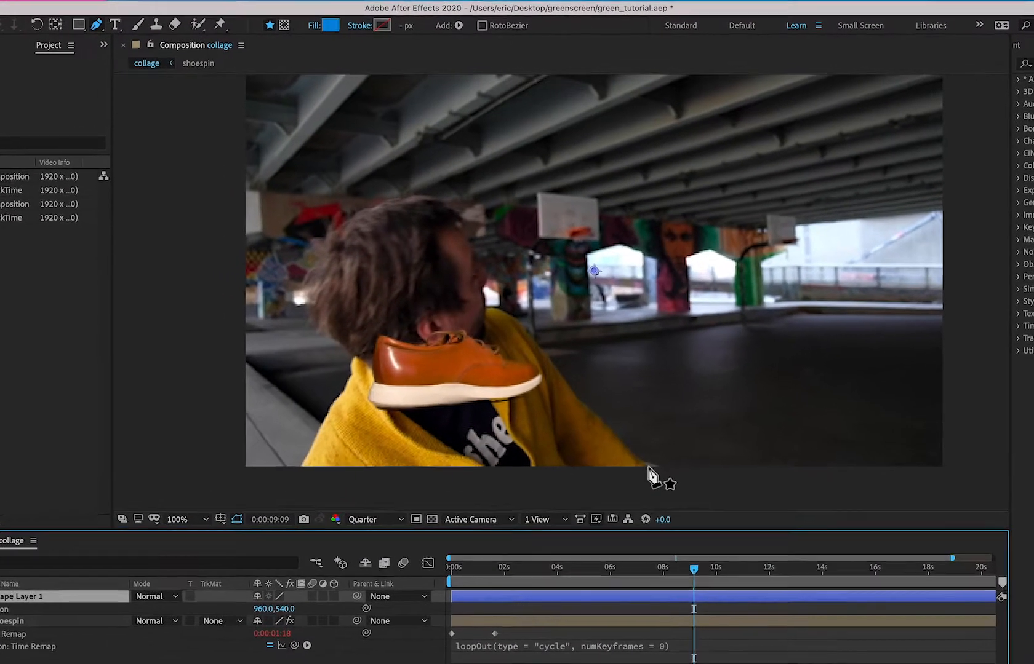
key("period")
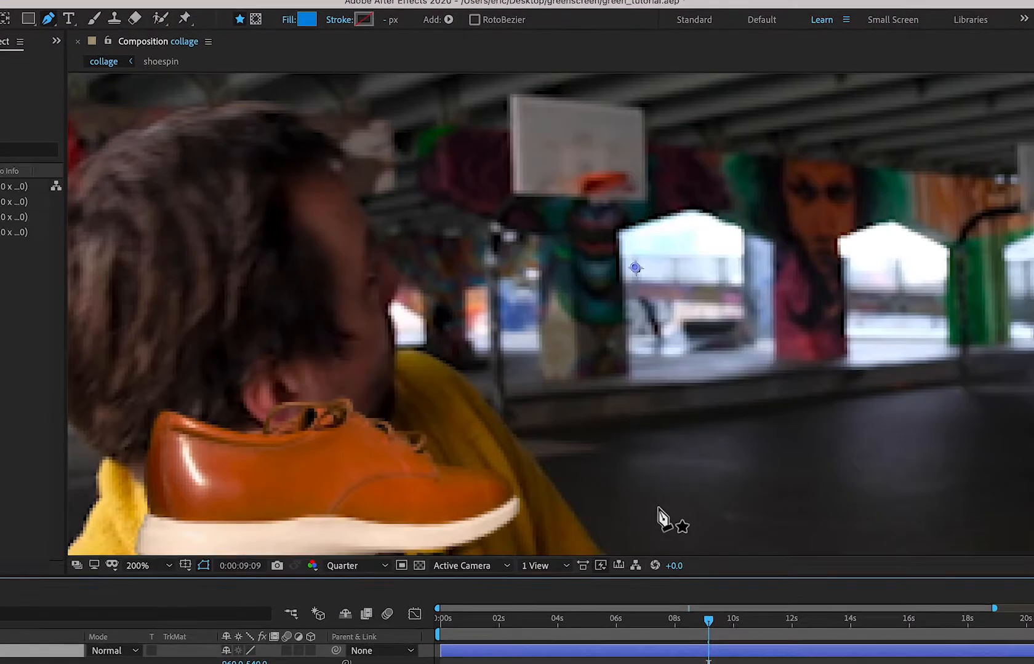
key("space")
left_click_drag(643, 429, 642, 330)
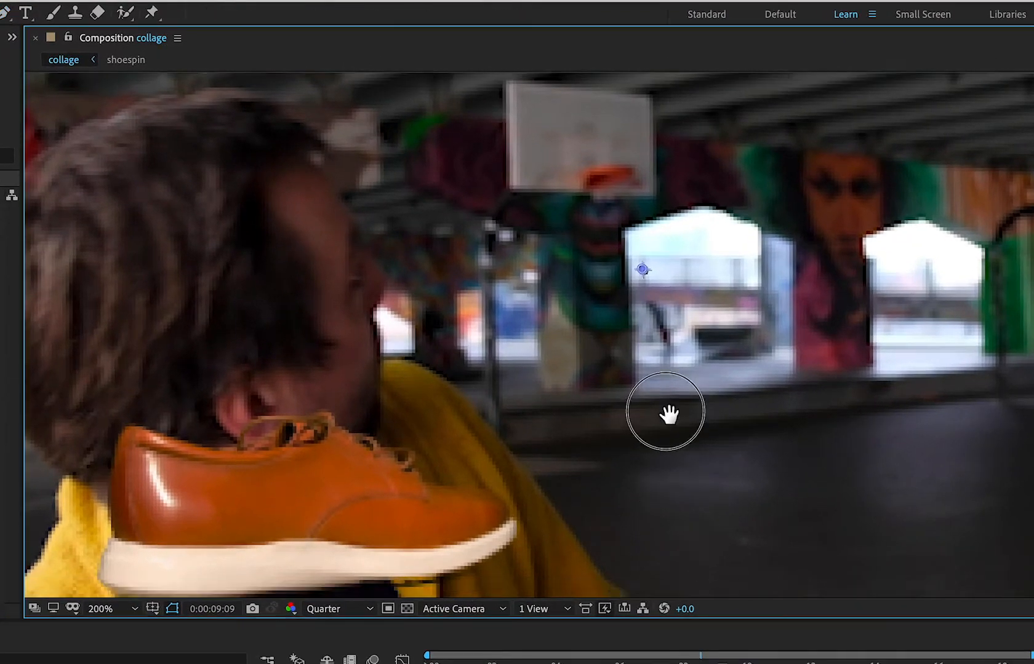
left_click_drag(666, 412, 641, 359)
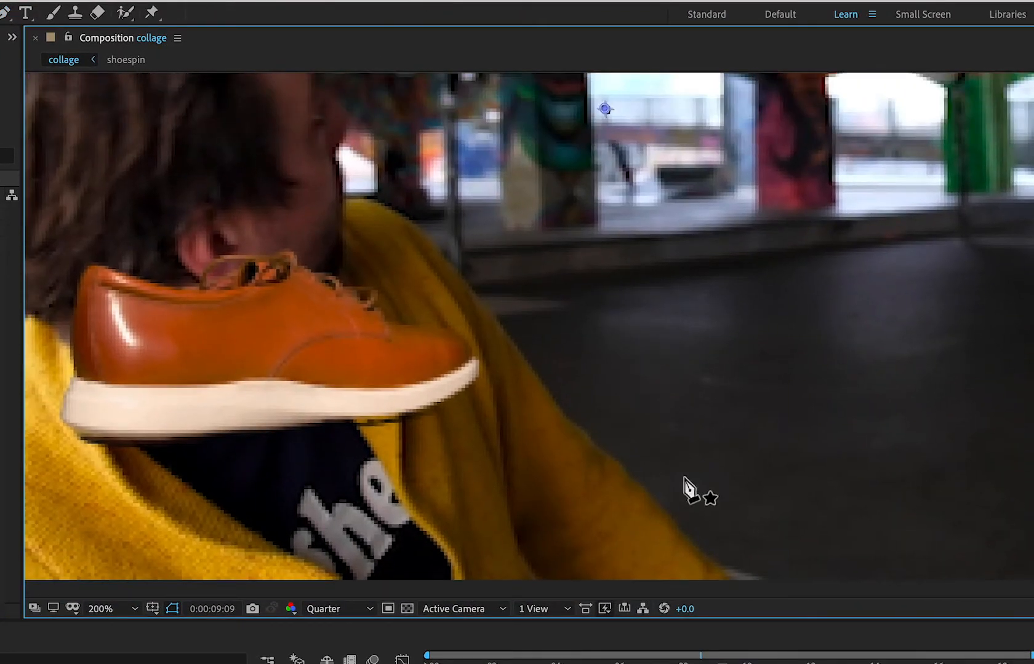
left_click(729, 580)
left_click_drag(656, 506, 643, 496)
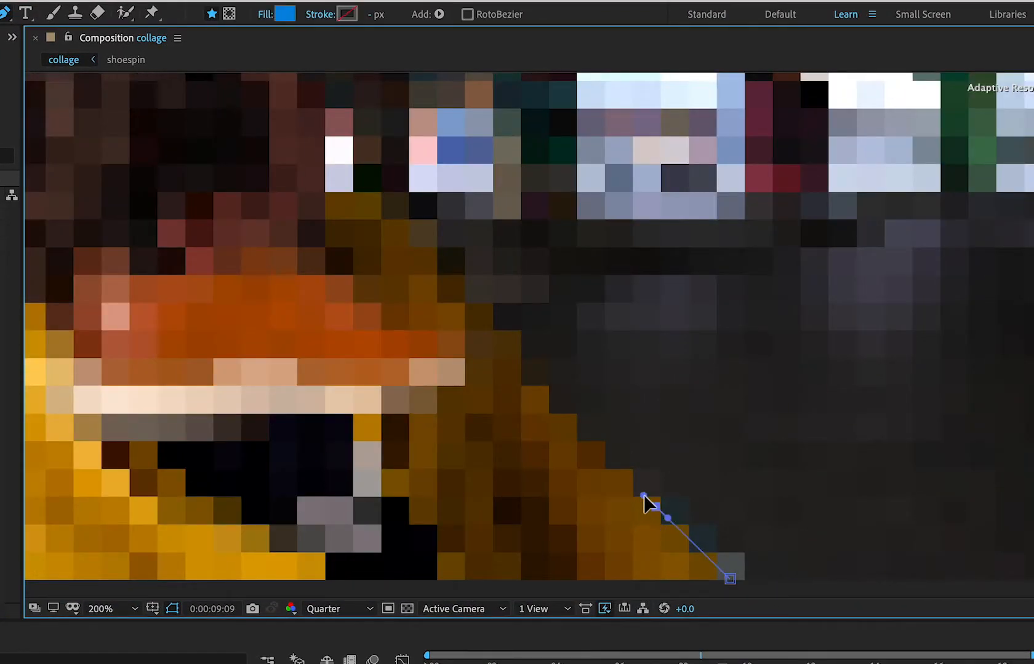
key("ctrl+z")
left_click(612, 456)
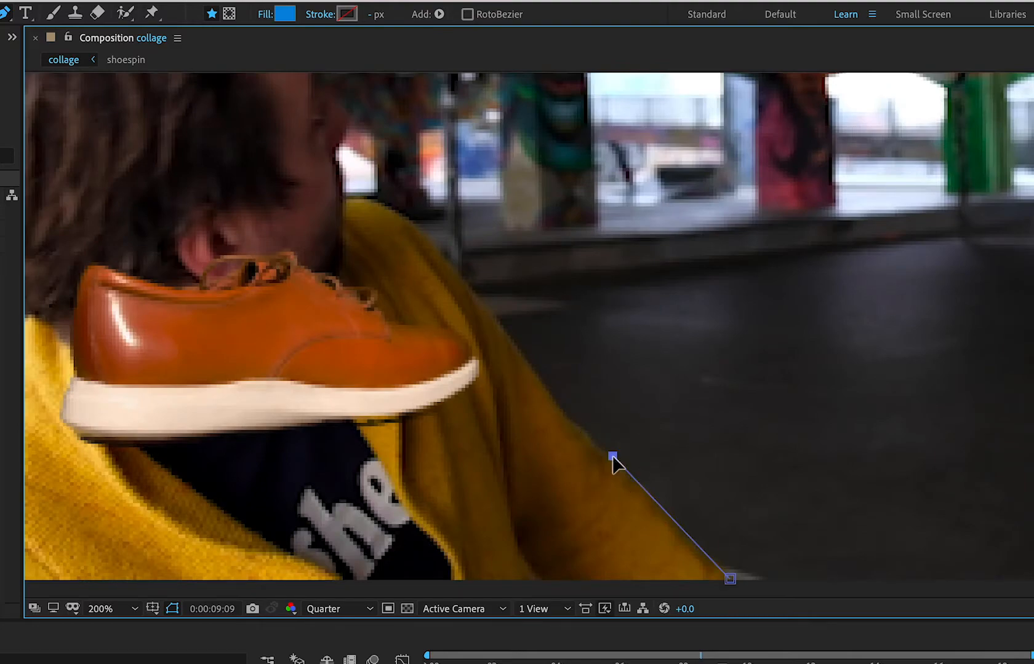
left_click_drag(519, 361, 511, 345)
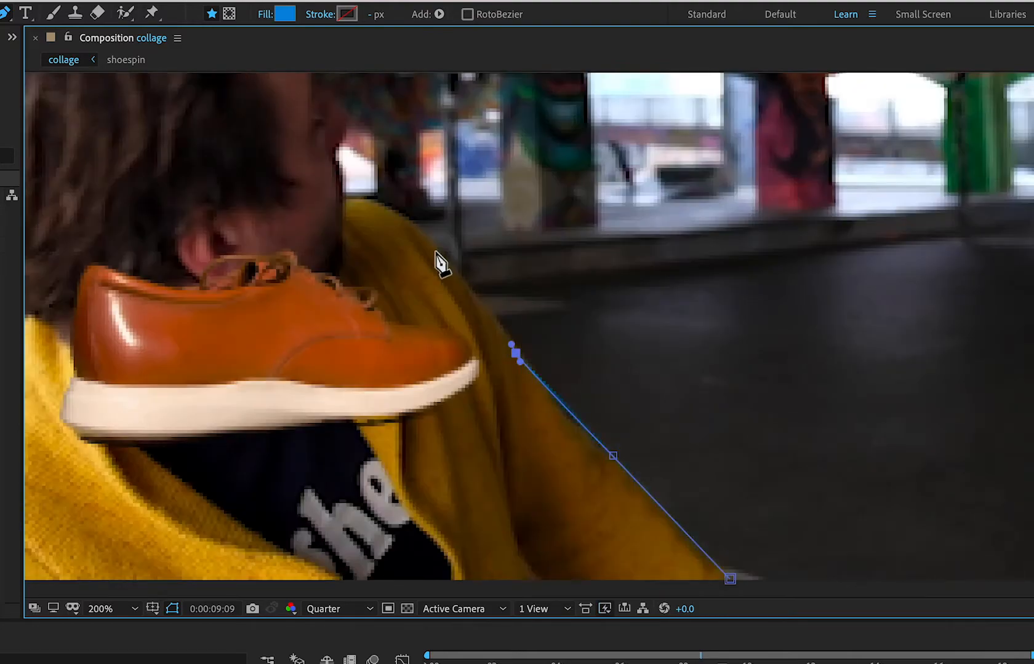
left_click(433, 246)
left_click_drag(346, 199, 311, 202)
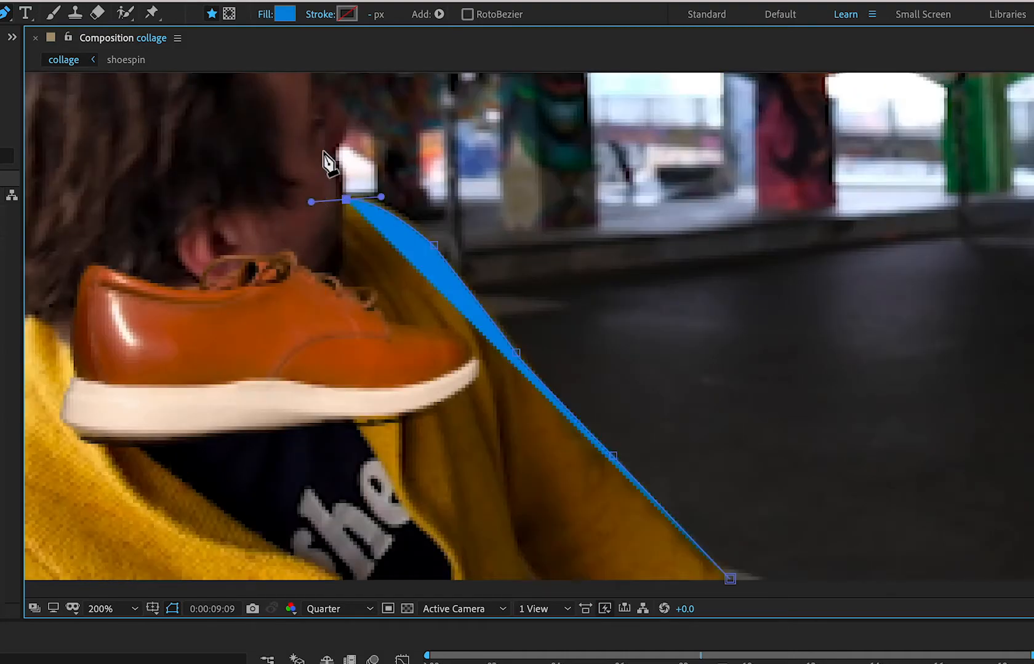
Straighten the curve handle at the collar and continue the path up the man's face profile from the chin to the forehead.
key("space")
left_click_drag(318, 144, 368, 401)
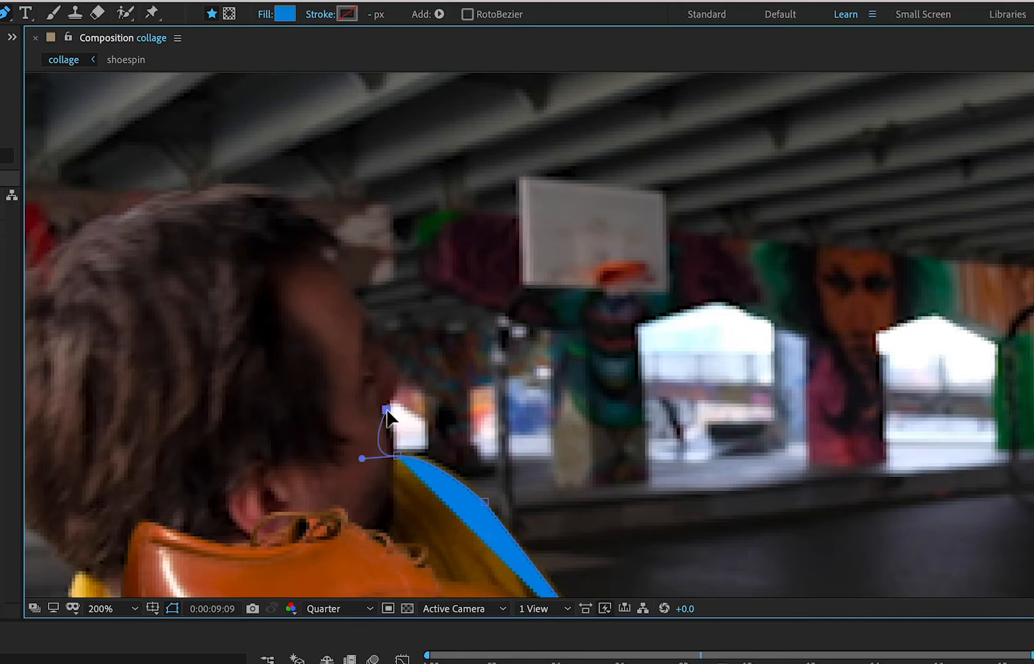
left_click(386, 410)
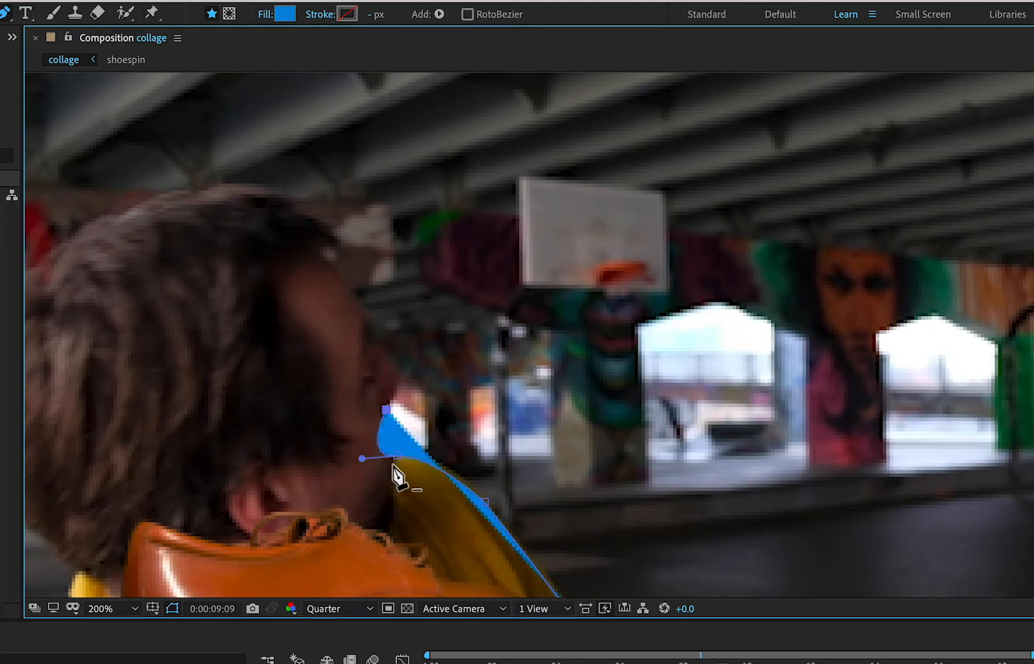
key("ctrl+z")
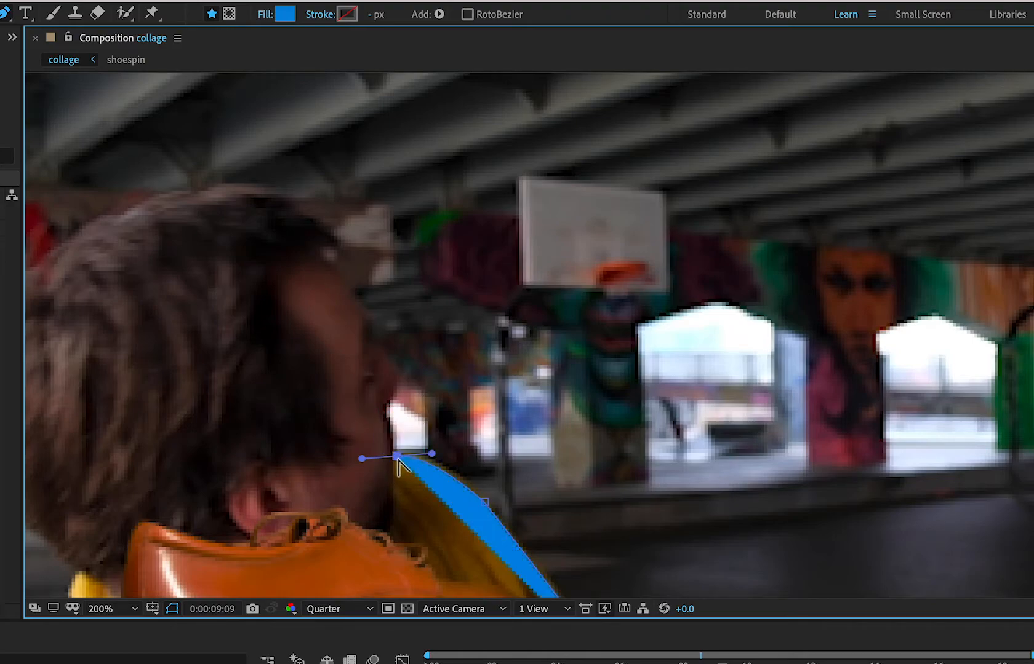
left_click(398, 458, "alt")
left_click(397, 457, "alt")
left_click_drag(363, 460, 396, 430)
left_click(383, 407)
left_click(403, 374)
left_click(373, 337)
left_click(323, 265)
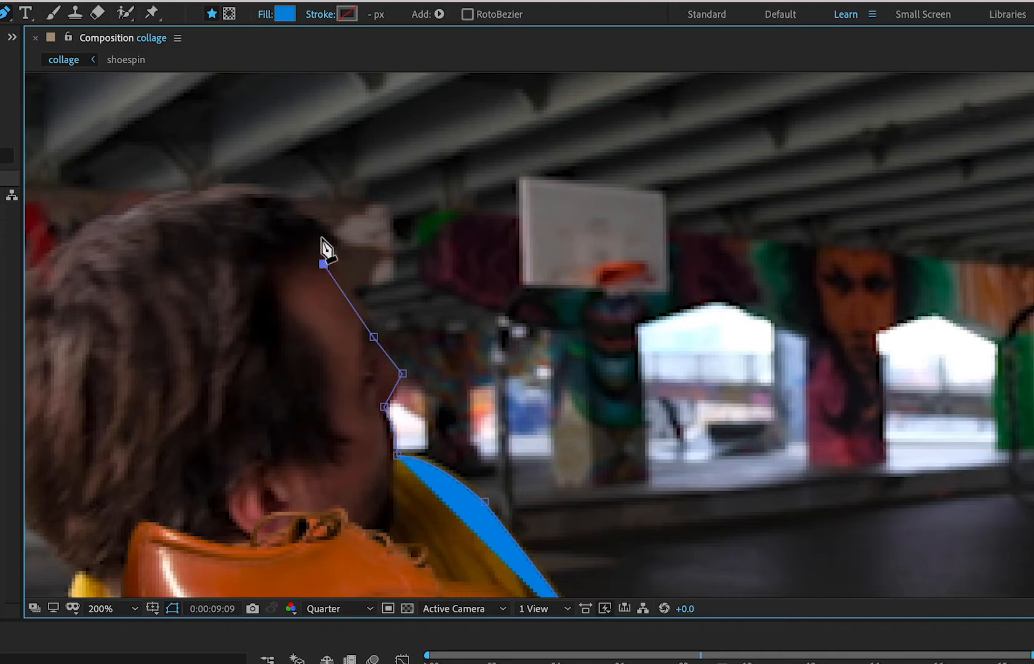
Continue the path over the top of the man's hair and down the back of his head with curved points.
left_click(290, 199)
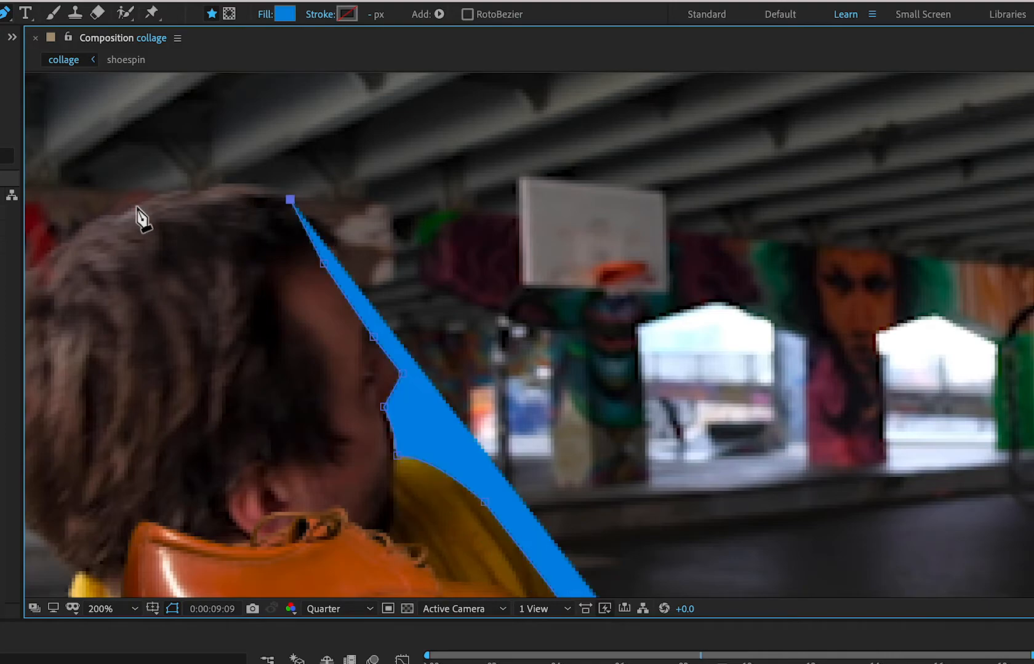
left_click_drag(134, 209, 69, 239)
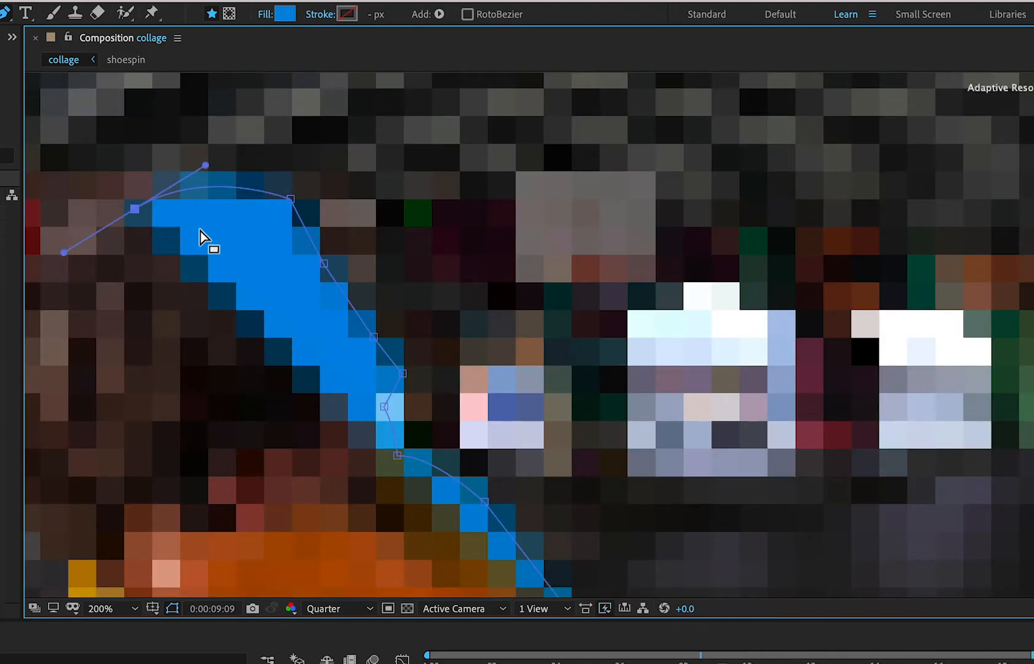
scroll(206, 237, "down", 4)
scroll(206, 237, "up", 6)
left_click_drag(185, 240, 427, 363)
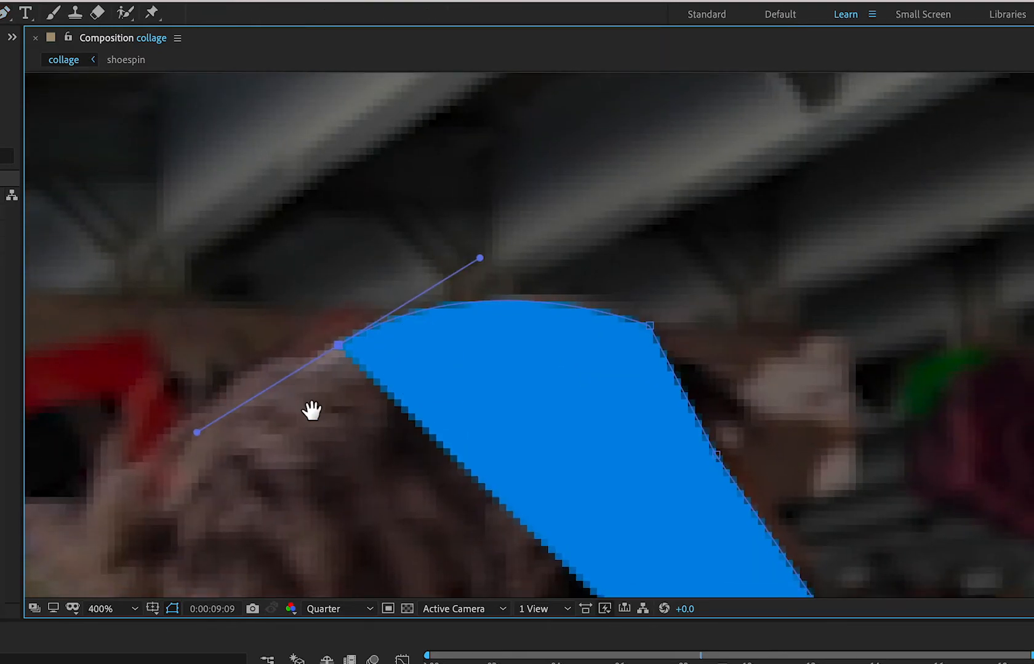
left_click_drag(311, 411, 643, 339)
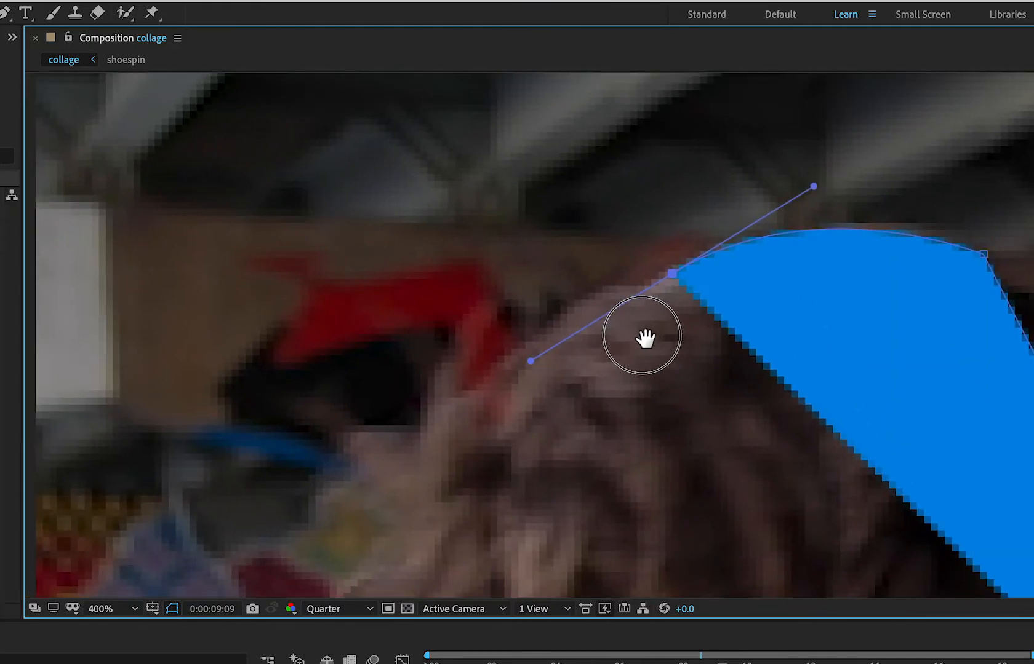
key("g")
left_click(436, 467)
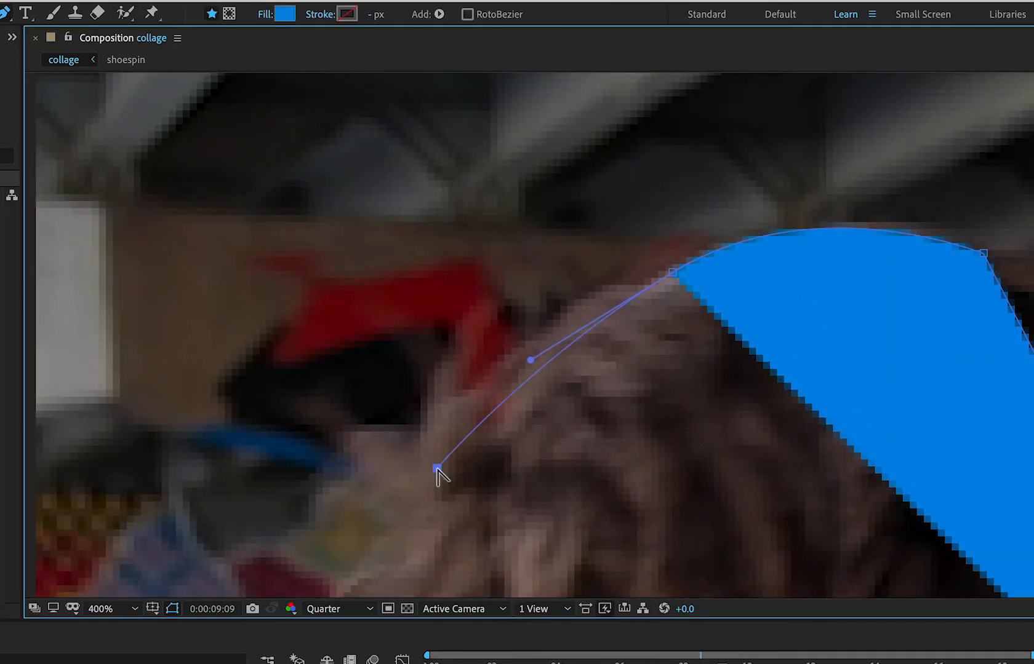
key("comma")
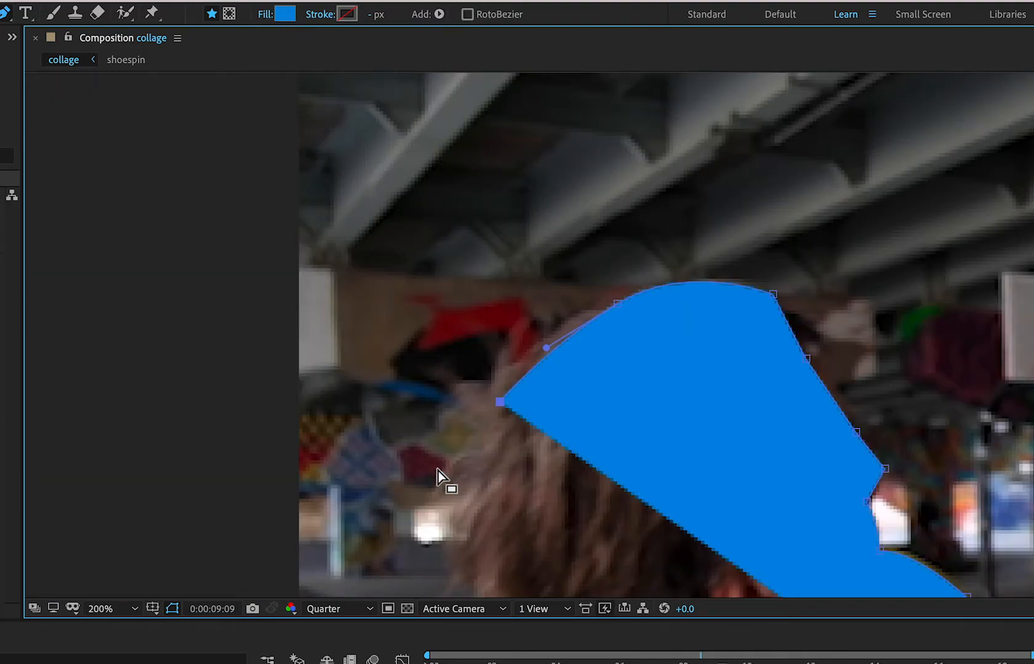
Extend the path outside the frame around its left and bottom edges and close it at the starting point, keeping the time at 0:00:09:09.
left_click(266, 500)
key("comma")
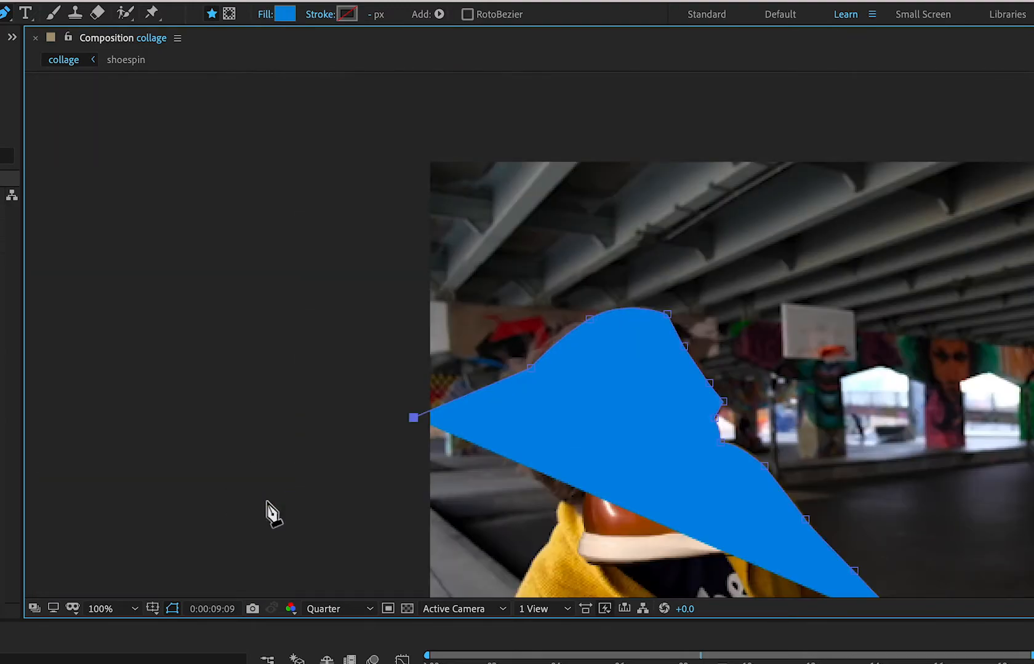
key("space")
key("space")
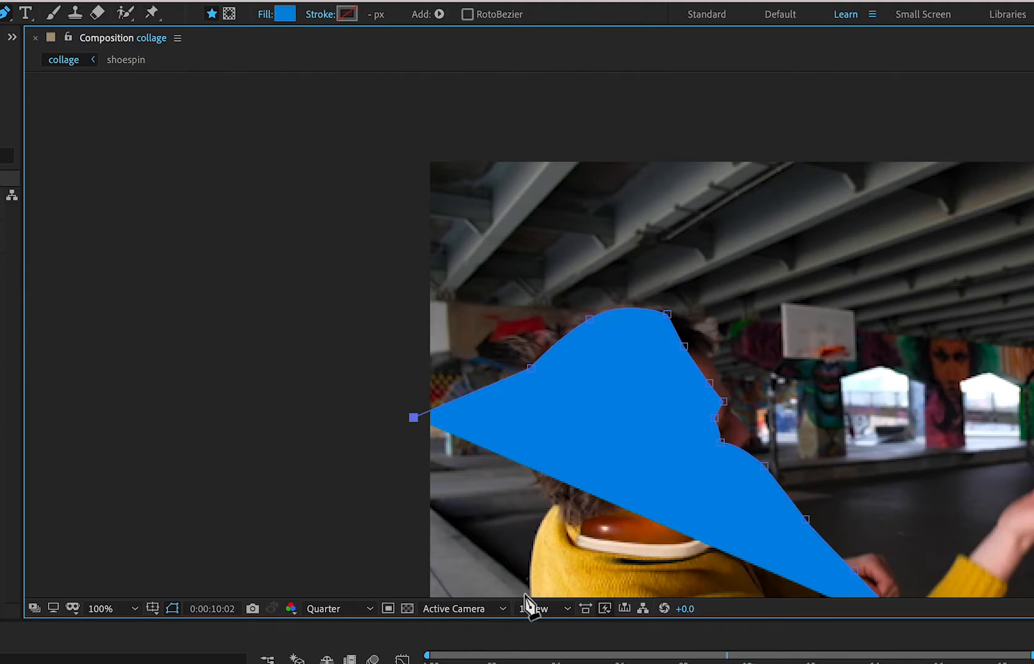
left_click_drag(732, 653, 720, 654)
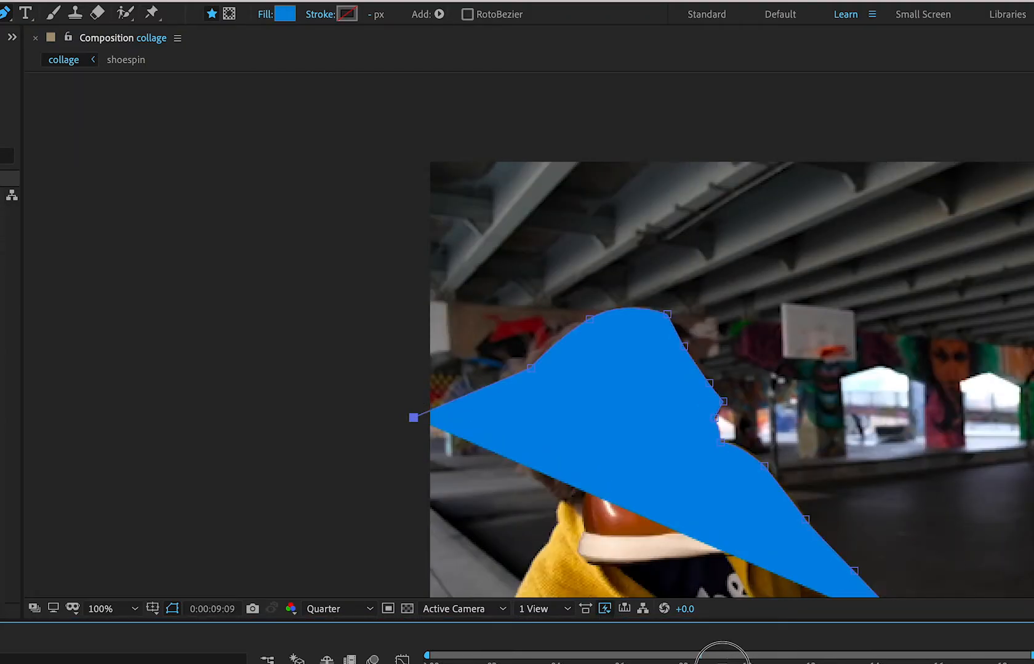
left_click(396, 544)
left_click_drag(419, 547, 400, 362)
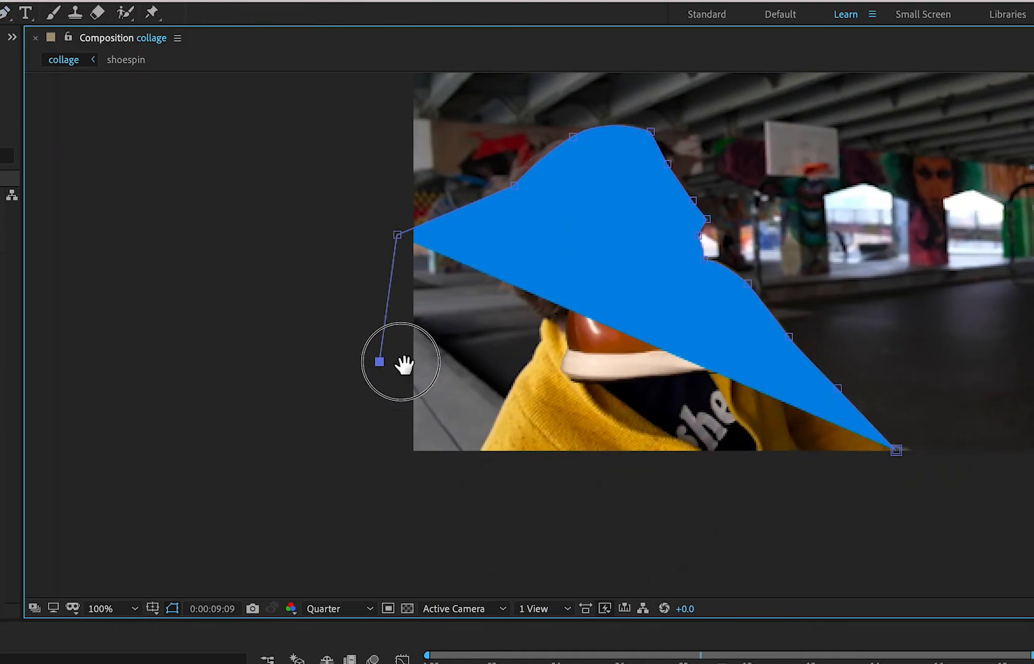
left_click(410, 515)
left_click(781, 518)
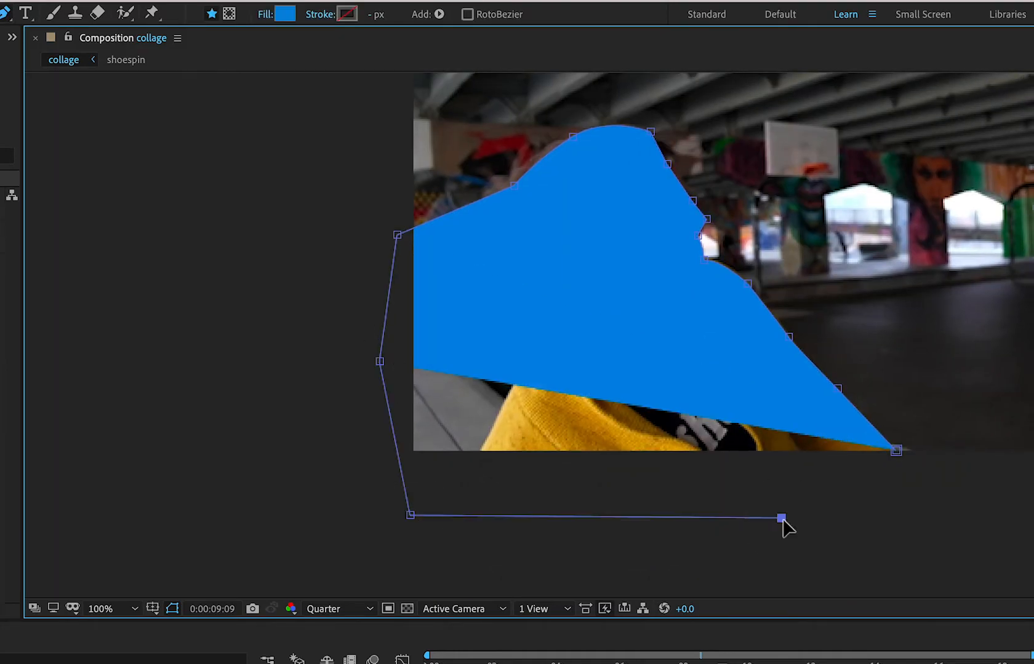
left_click(896, 451)
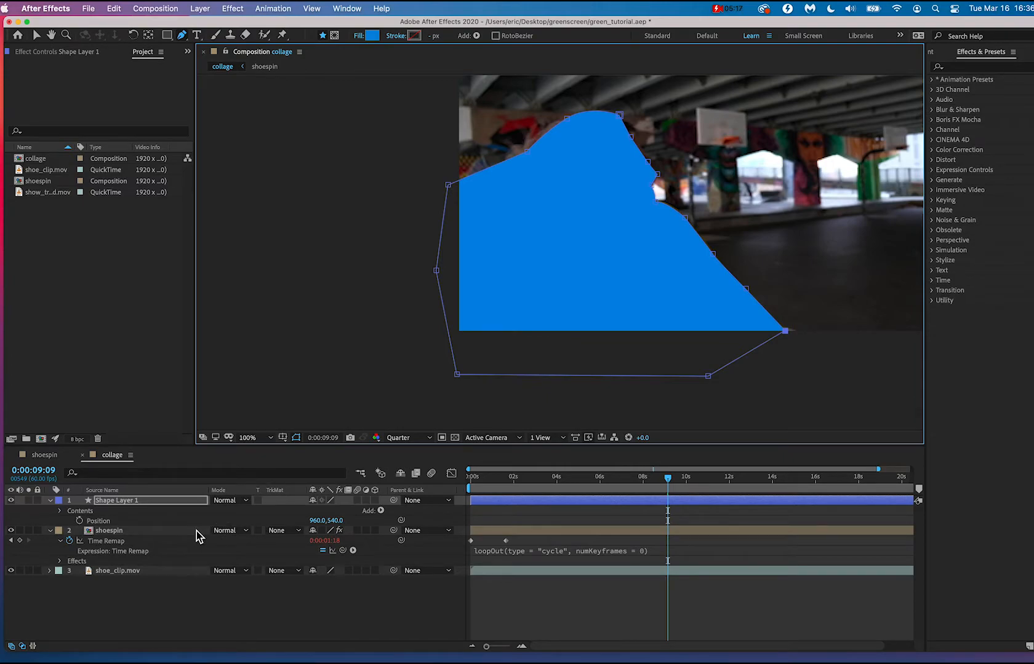
left_click(196, 536)
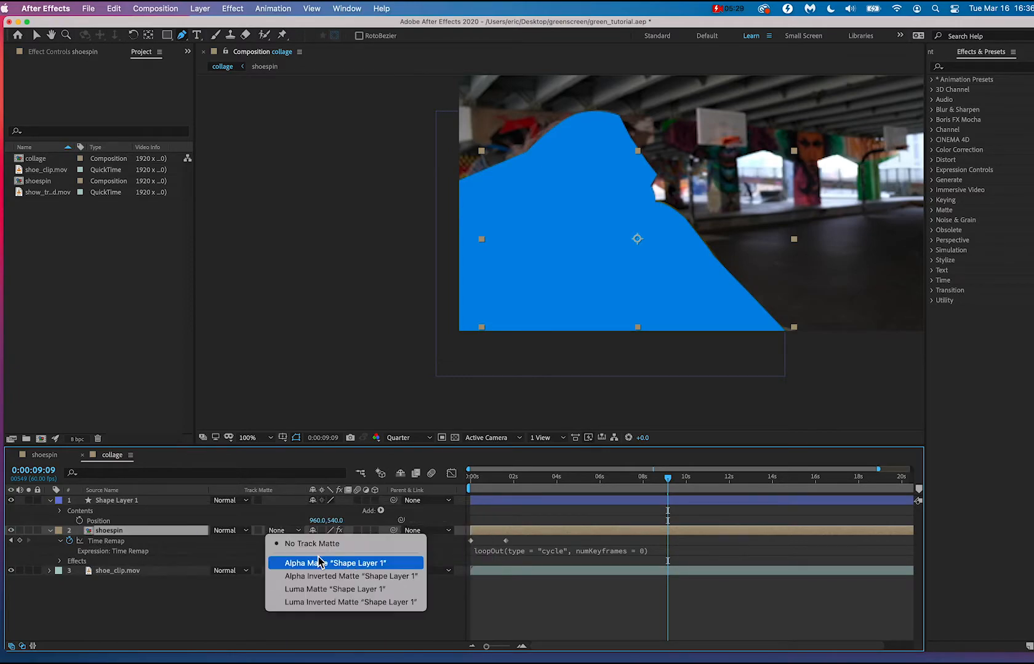
left_click(234, 618)
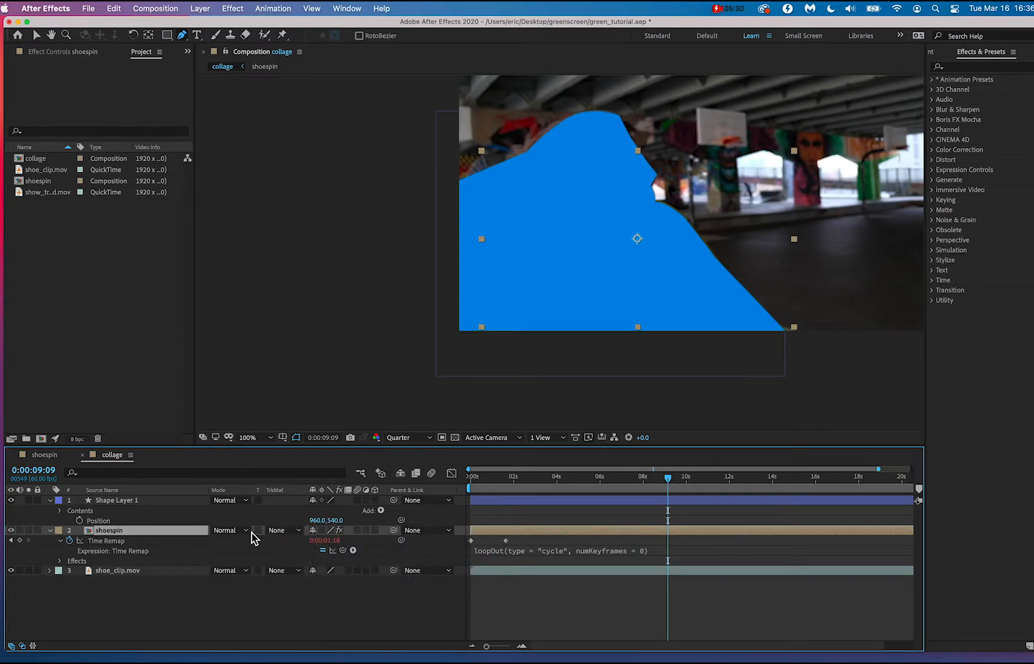
right_click(276, 495)
mouse_move(315, 542)
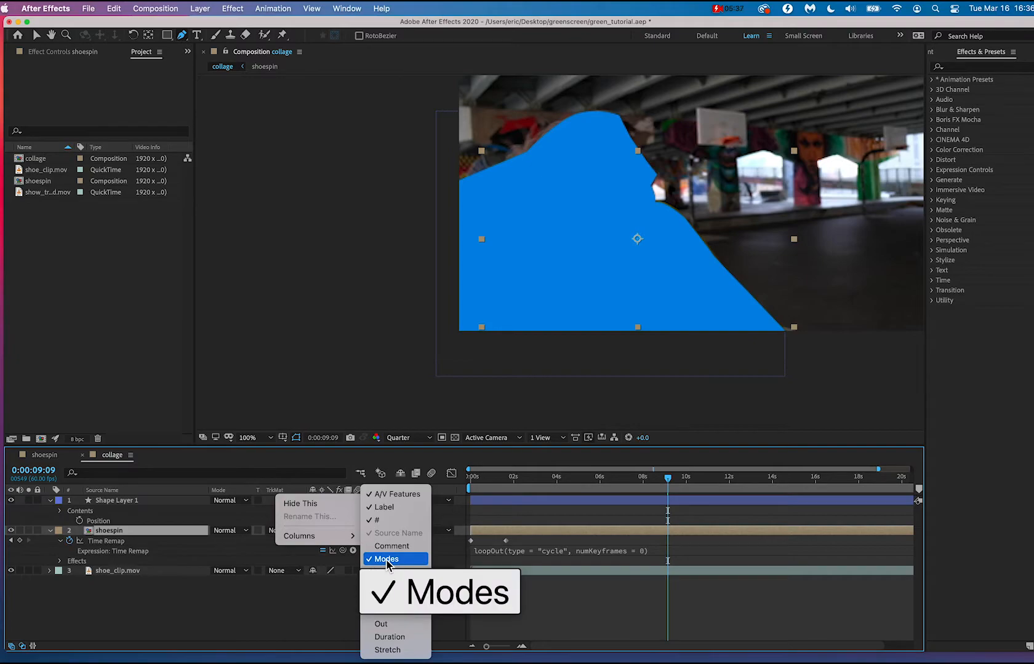
left_click(290, 590)
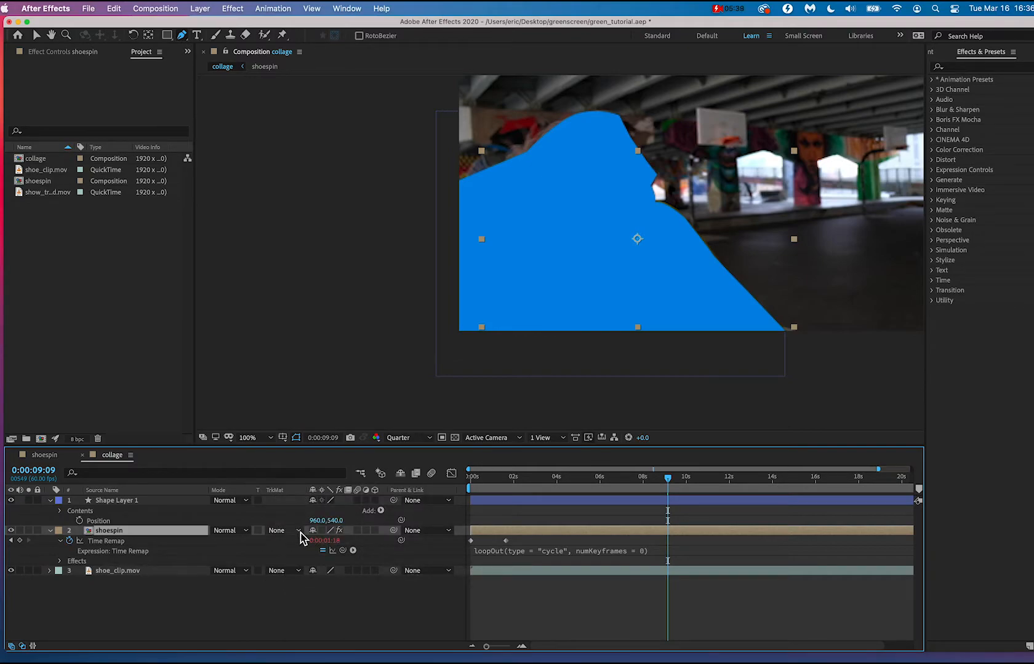
Set the shoespin layer's track matte to Alpha Inverted Matte "Shape Layer 1" and select that shape layer.
left_click(300, 532)
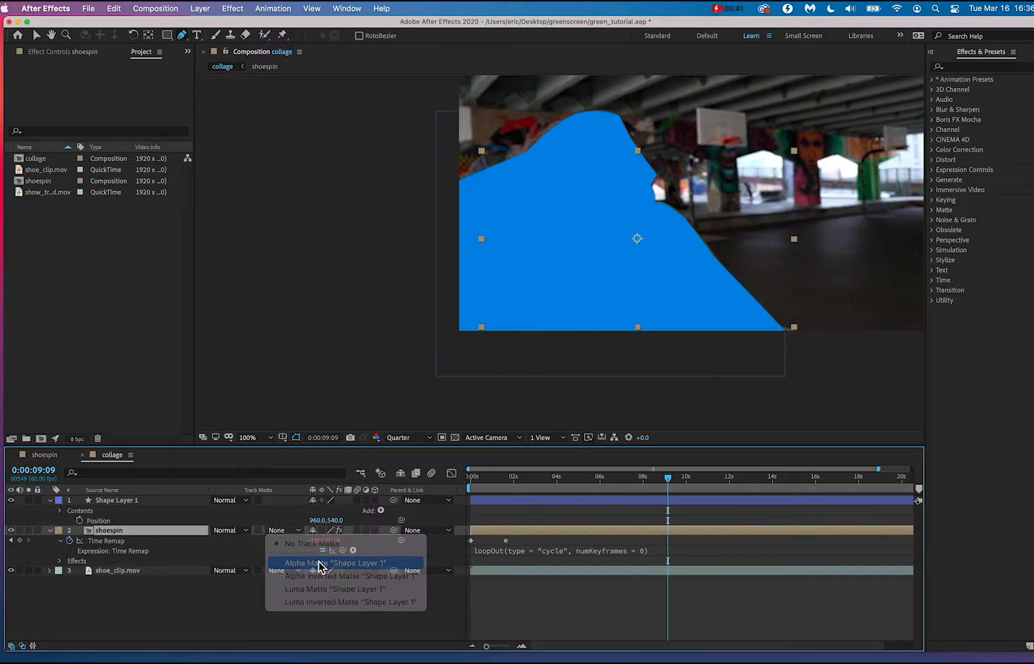
left_click(319, 564)
left_click(288, 530)
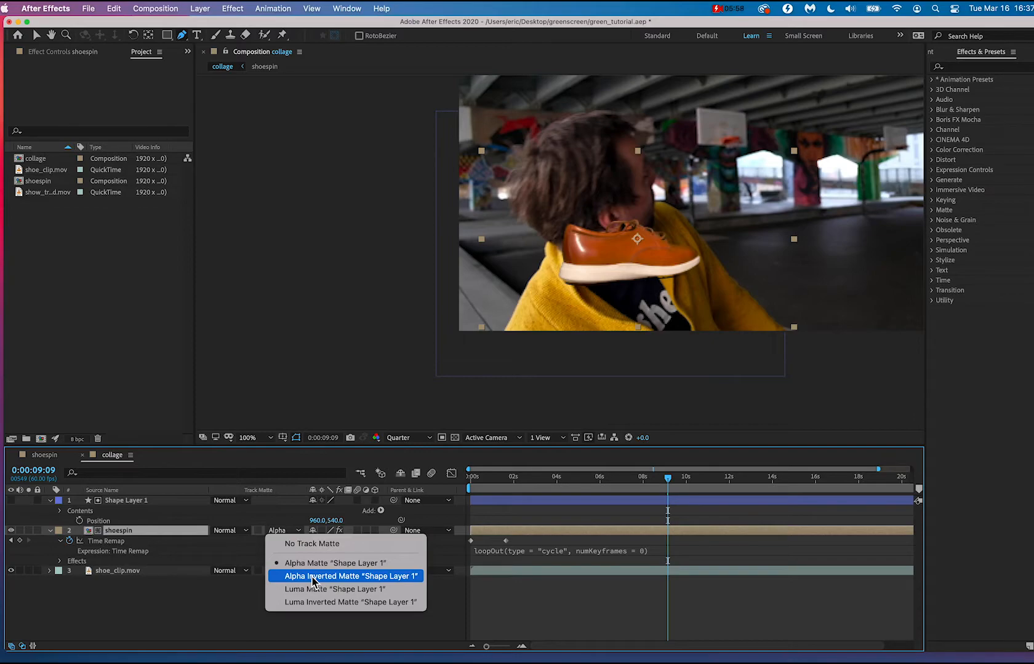
left_click(349, 577)
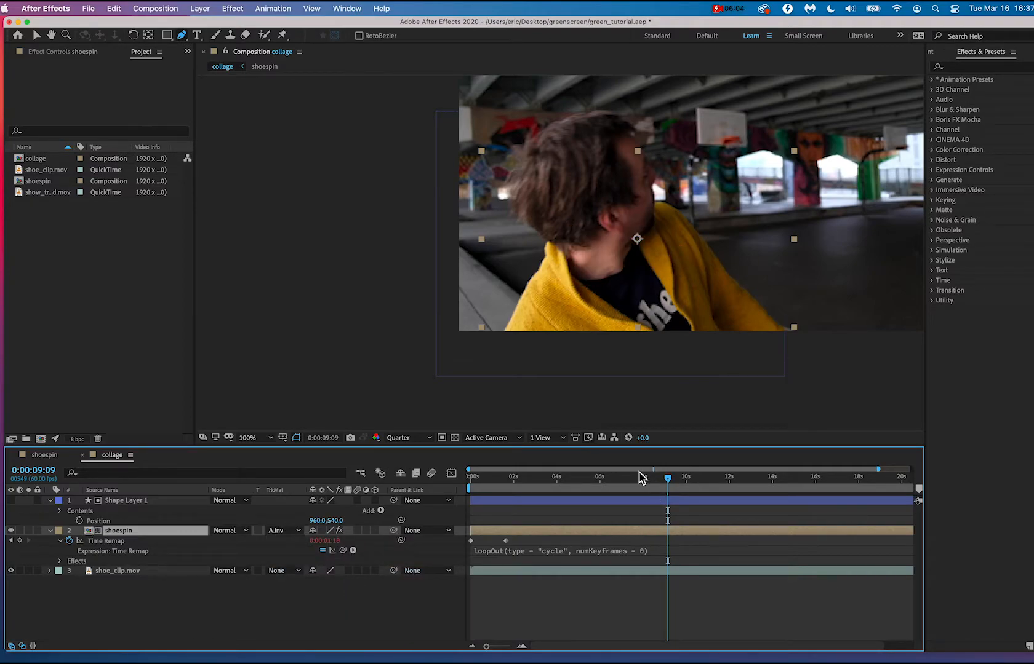
left_click(123, 500)
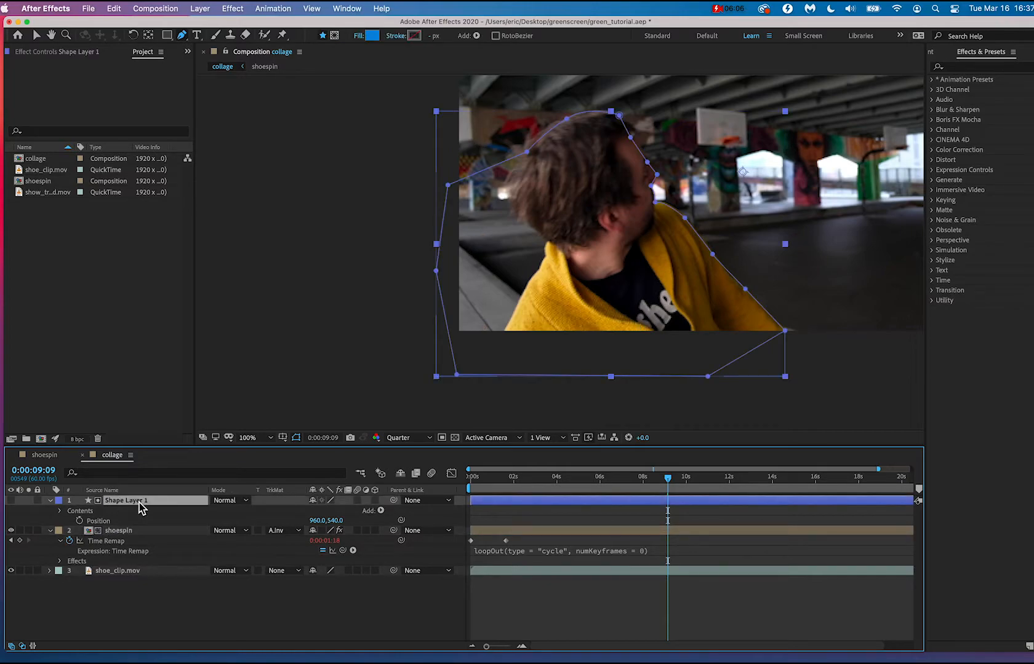
Enable keyframing for the Path property of Path 1 inside Shape 1 of Shape Layer 1 at 0:00:09:09.
key("h")
mouse_move(836, 295)
left_mouse_down()
mouse_move(685, 339)
mouse_move(604, 332)
left_mouse_up()
key("g")
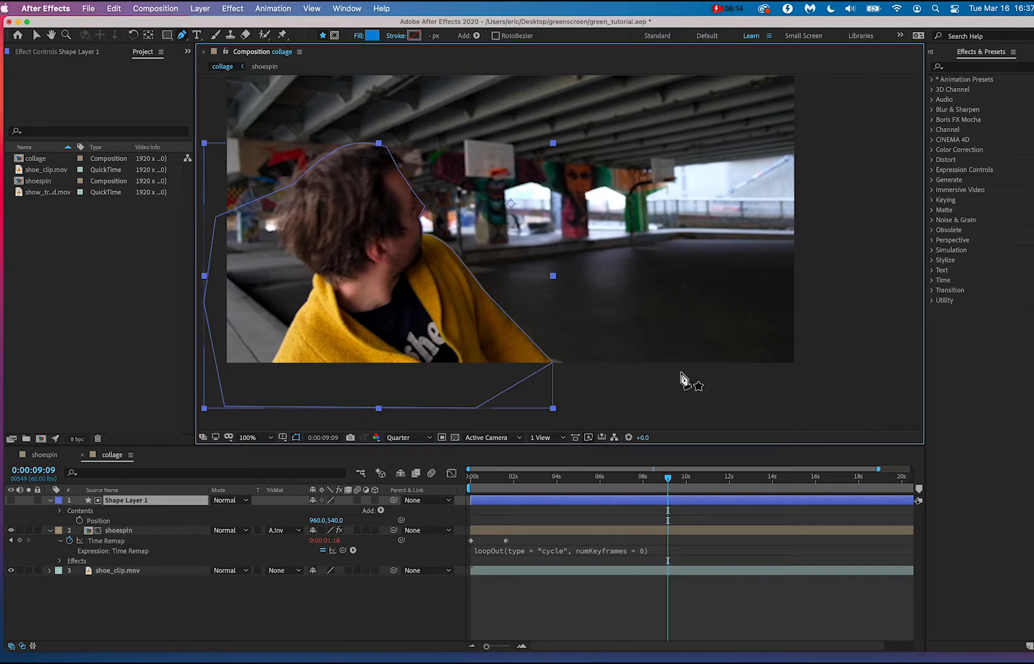
left_click_drag(474, 196, 474, 237)
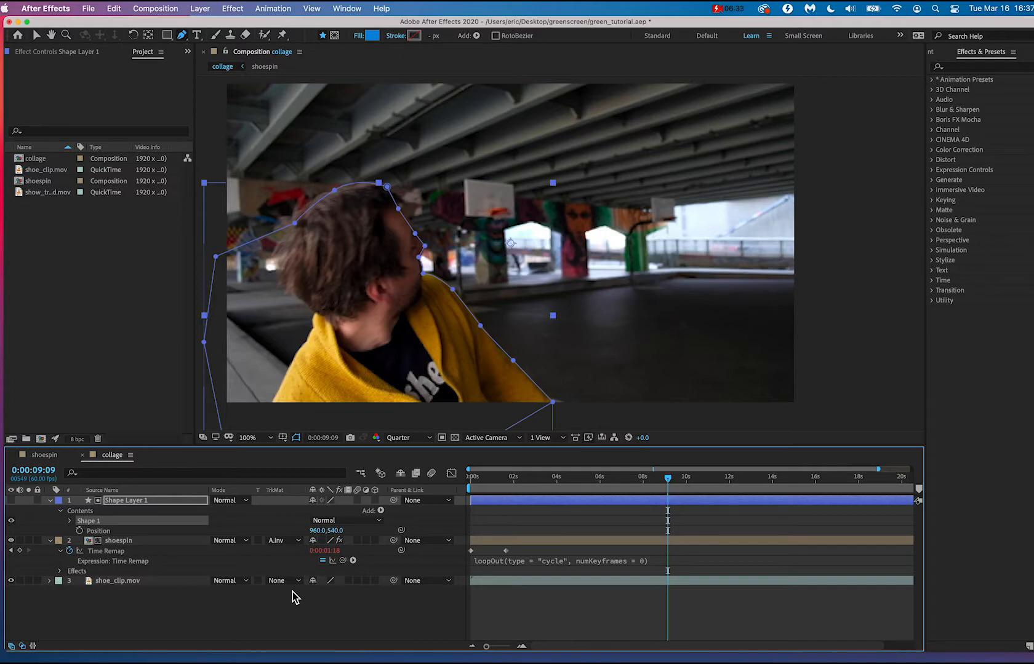
left_click(70, 520)
left_click(61, 511)
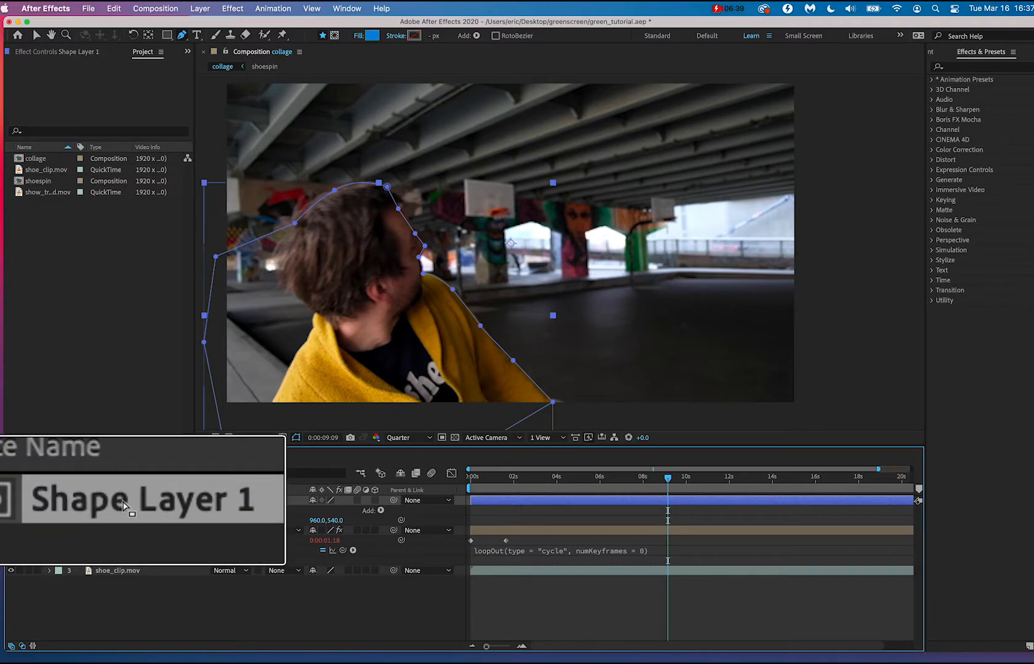
left_click(61, 512)
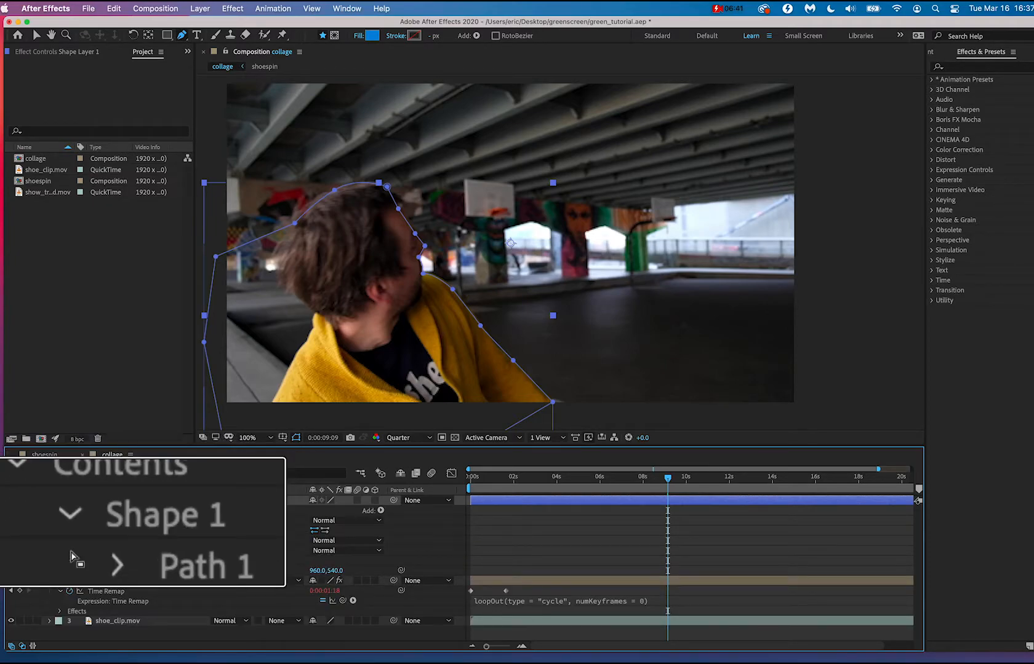
left_click(154, 523)
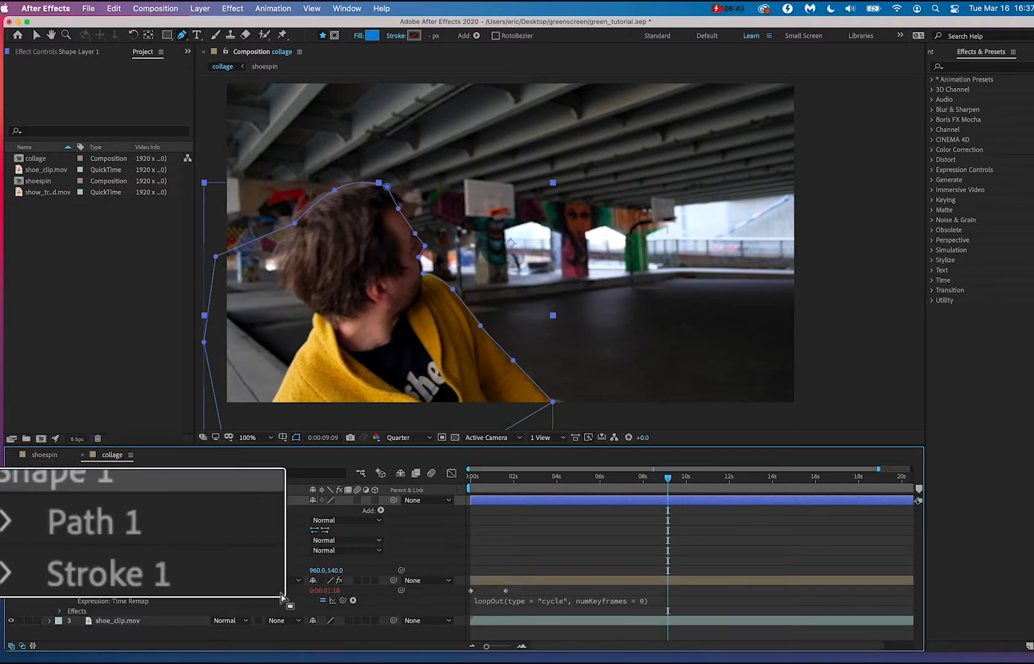
left_click(176, 542)
left_click(11, 521)
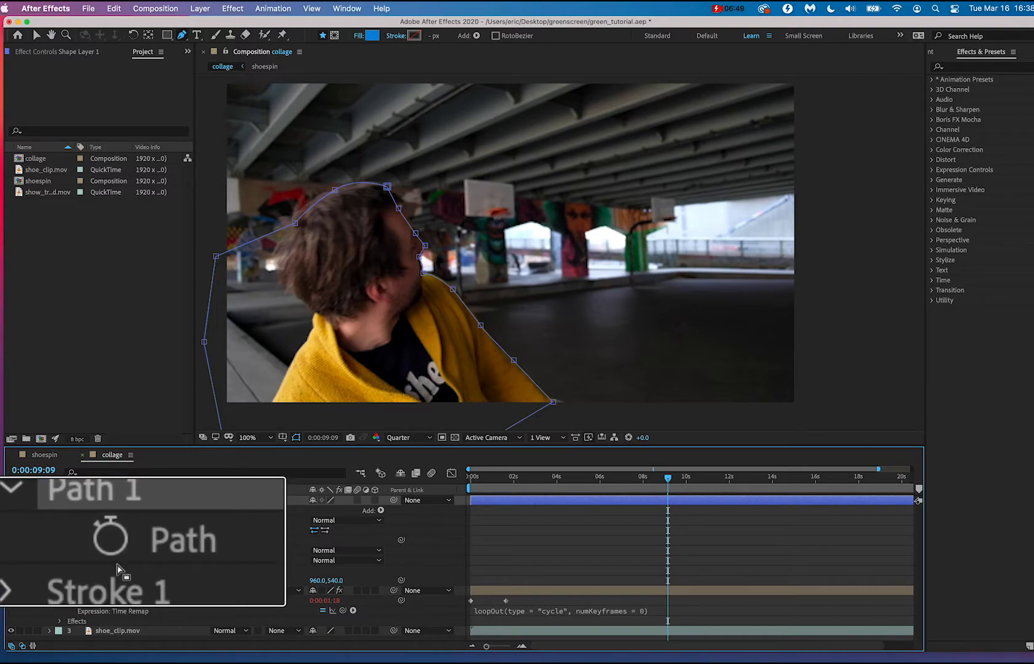
left_click(113, 558)
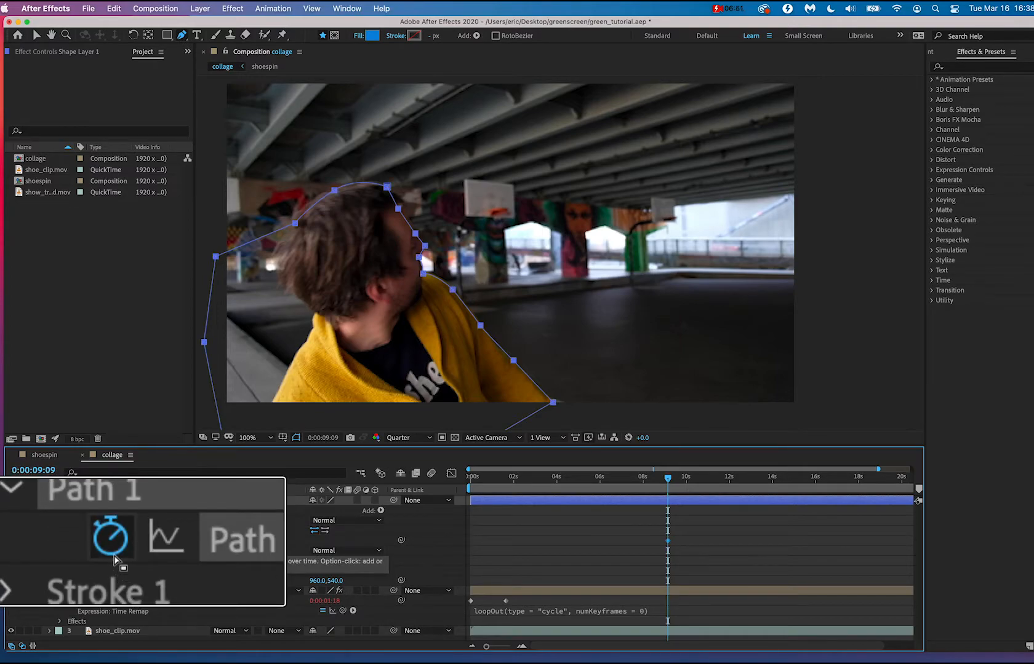
Move the current time to 0:00:09:16 and select Path 1 of Shape 1 for point editing.
left_click(669, 481)
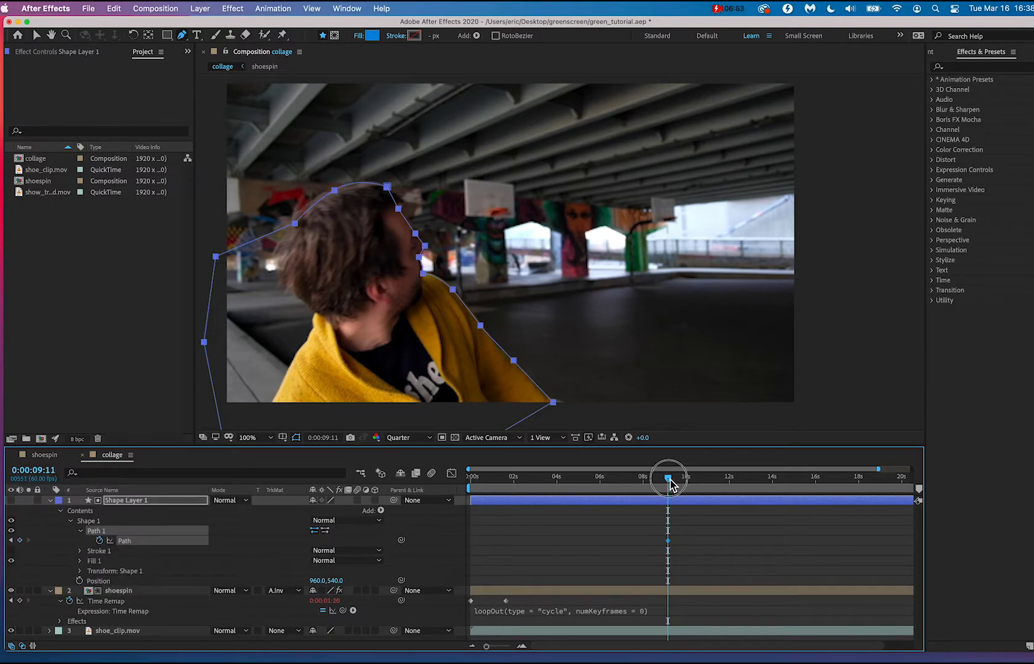
left_click_drag(670, 481, 666, 481)
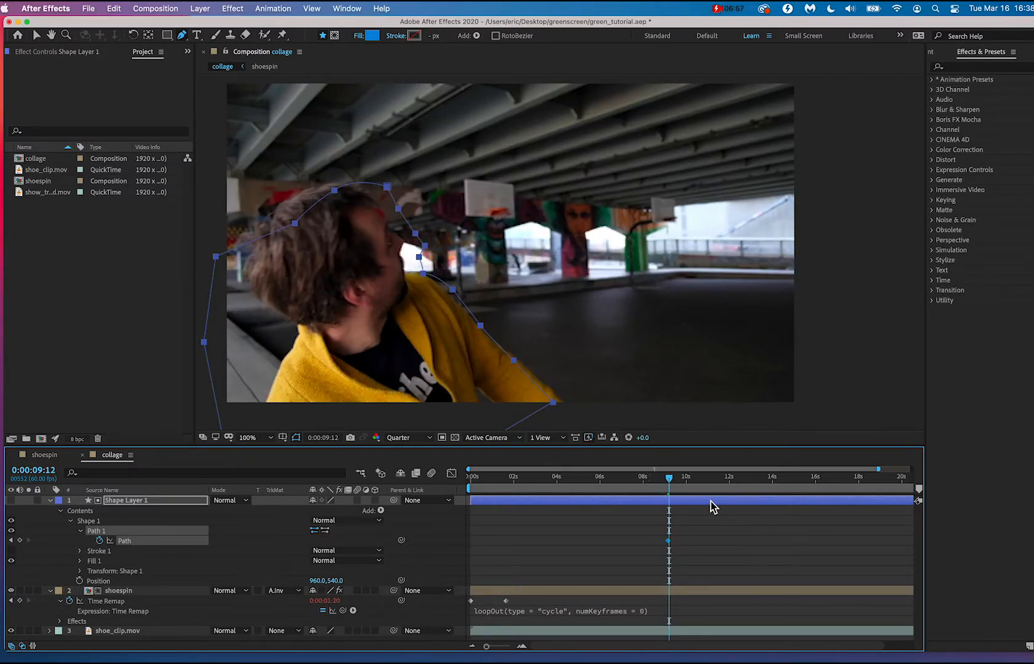
left_click_drag(672, 483, 674, 483)
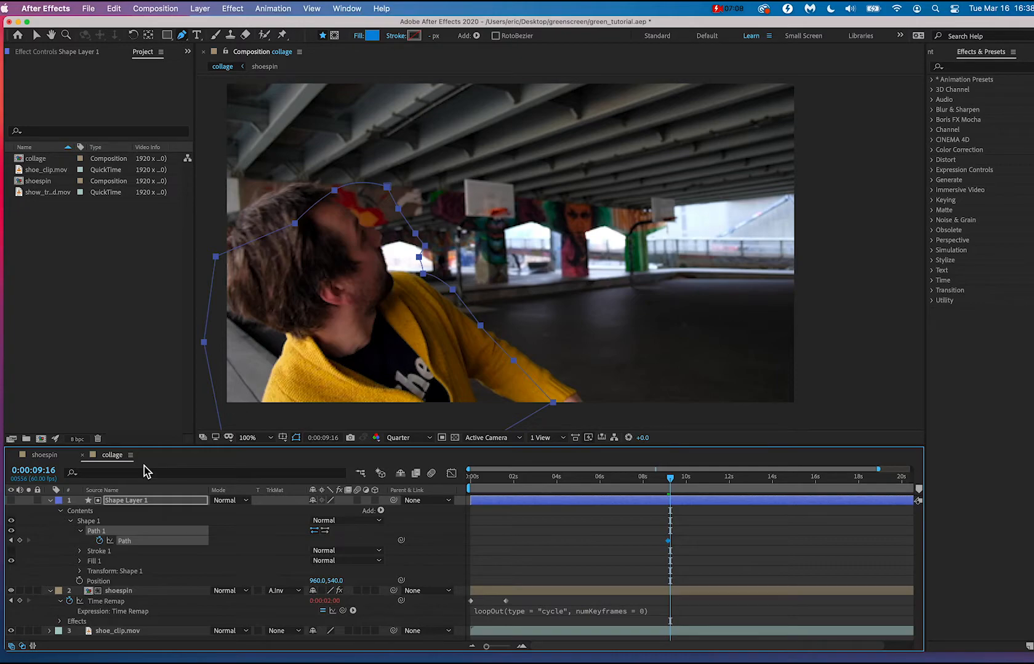
left_click(149, 529)
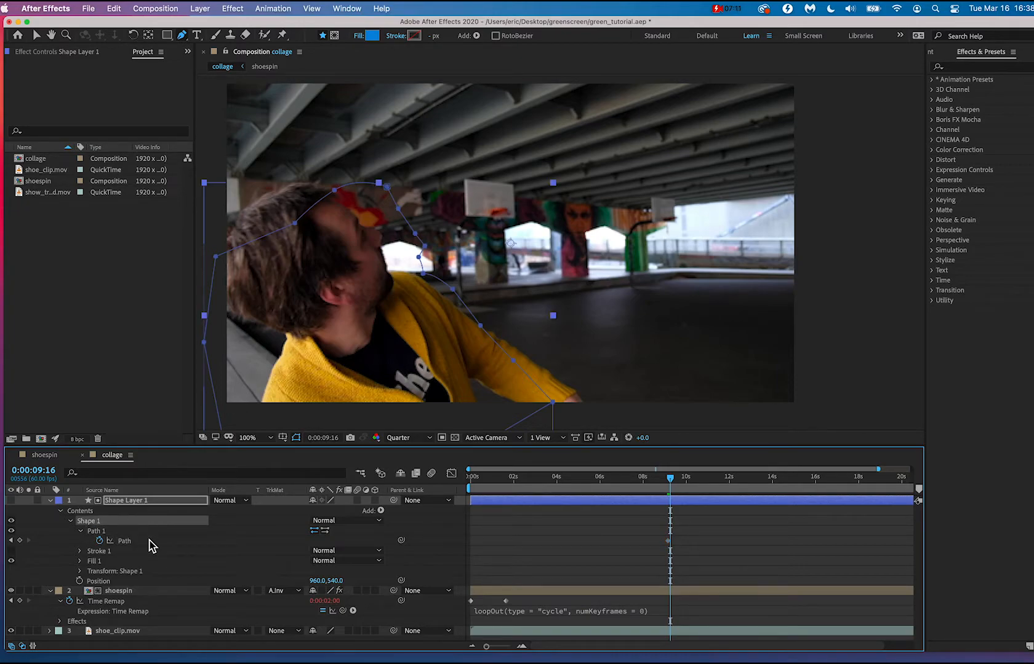
left_click(152, 534)
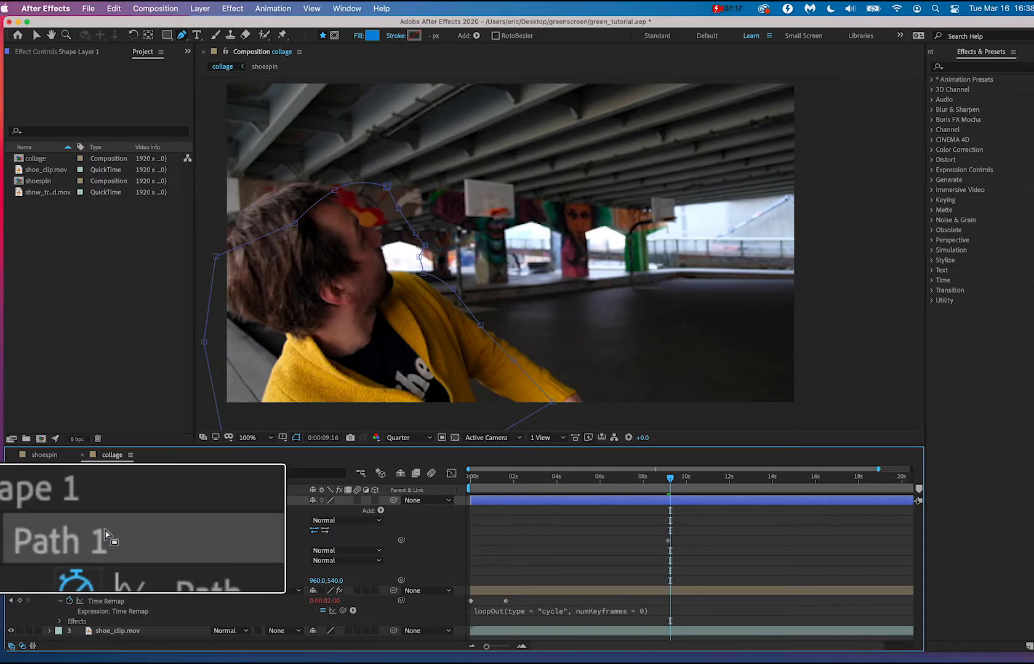
left_click(206, 570)
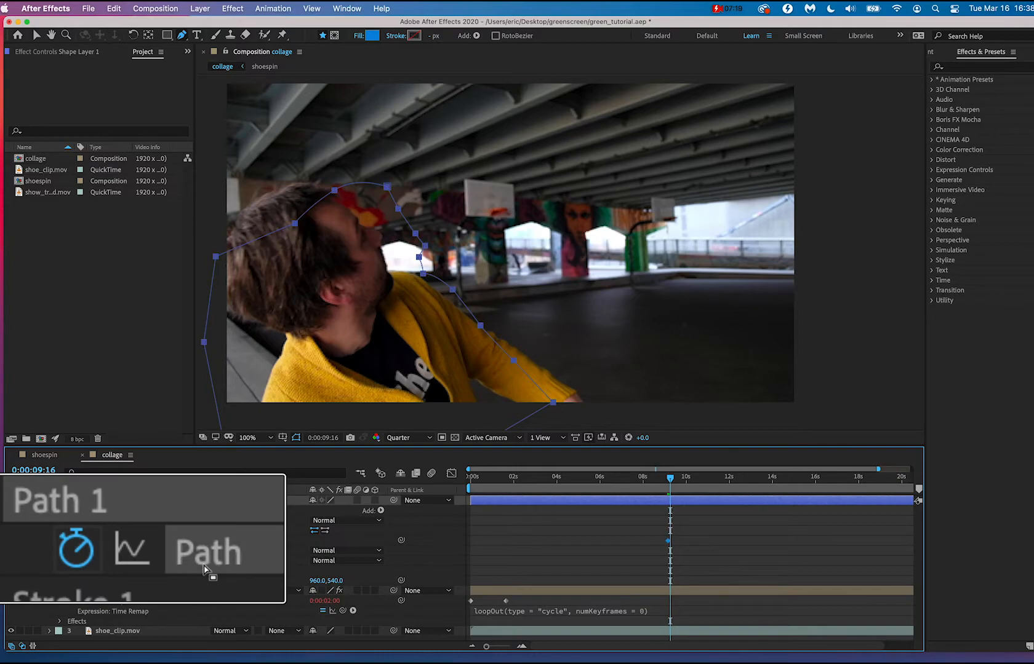
left_click(75, 508)
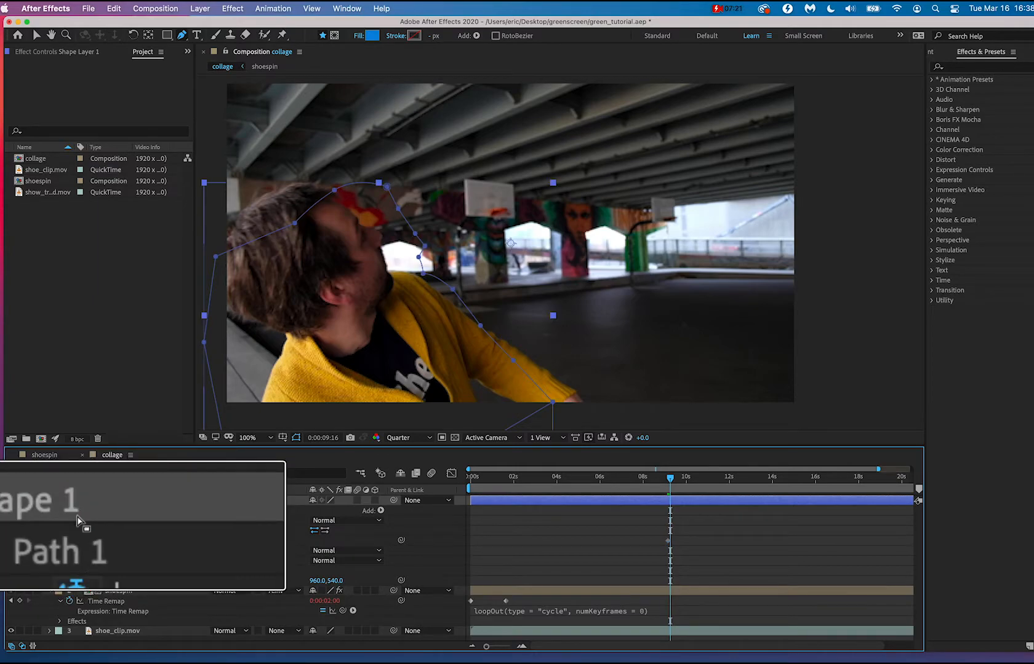
left_click(117, 557)
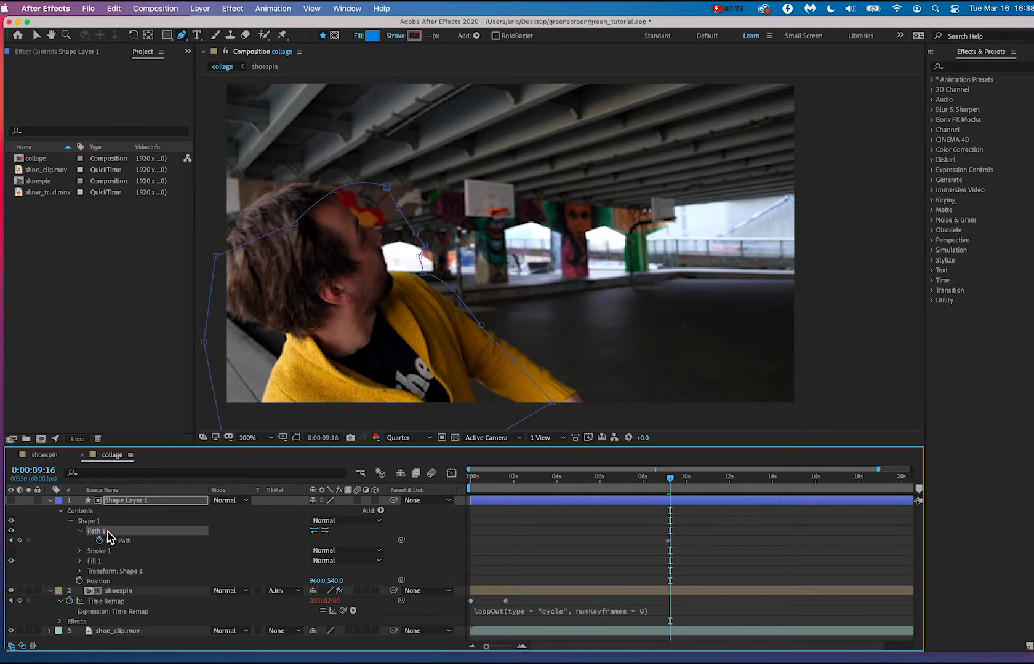
Move the upper path points onto the man's hair, forehead, brow and nose at 0:00:09:16.
left_click_drag(294, 224, 235, 226)
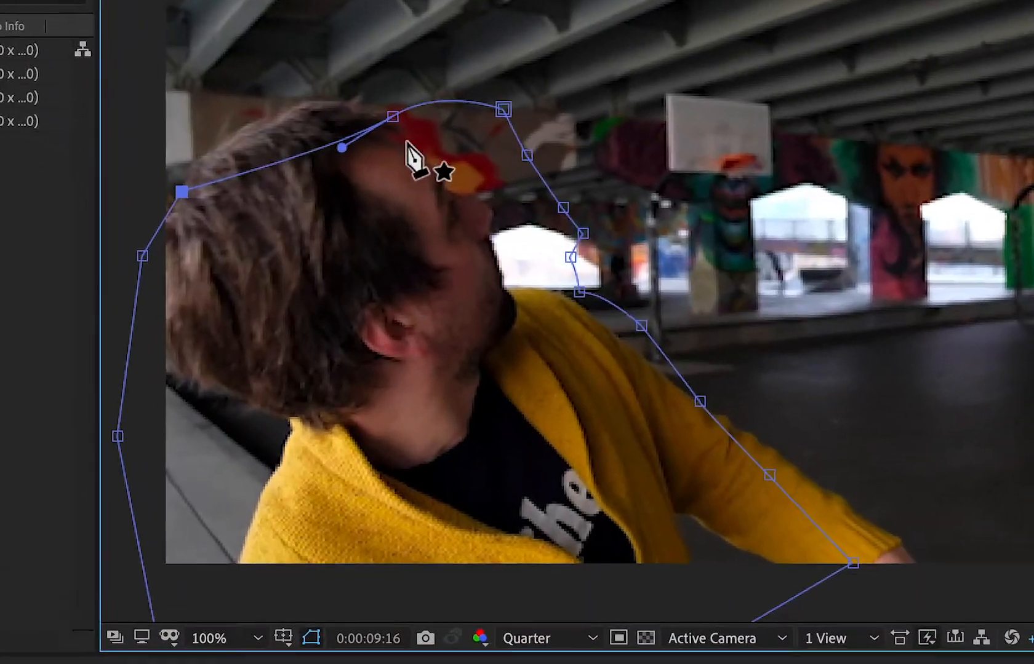
left_click_drag(334, 190, 315, 191)
left_click_drag(362, 88, 305, 77)
left_click_drag(552, 79, 467, 130)
left_click_drag(579, 132, 490, 168)
left_click_drag(625, 184, 538, 184)
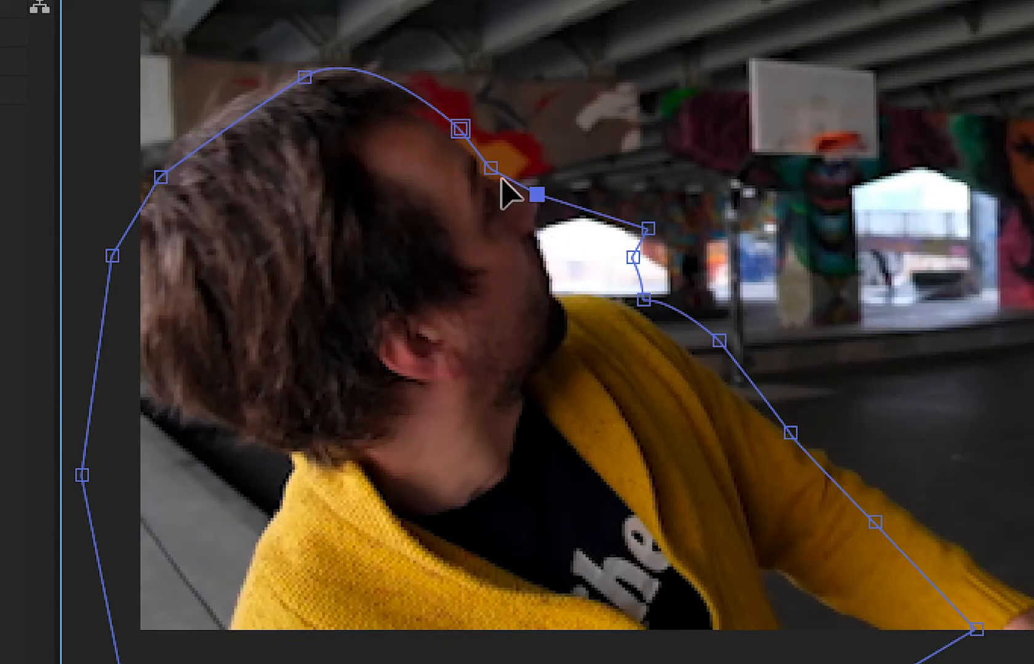
left_click(491, 178)
double_click(461, 129)
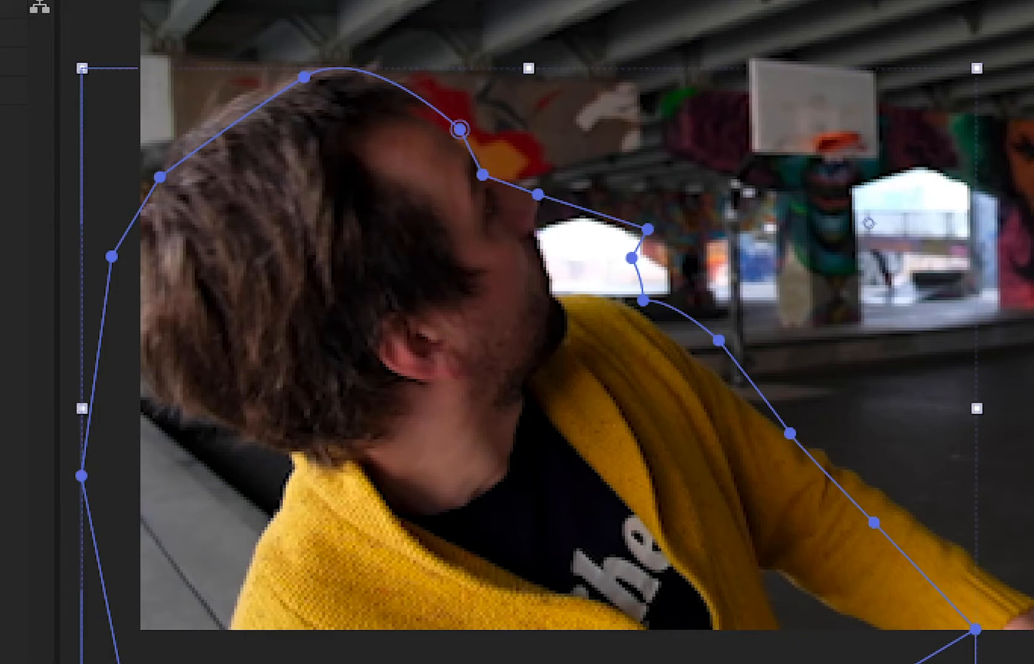
left_click(537, 194)
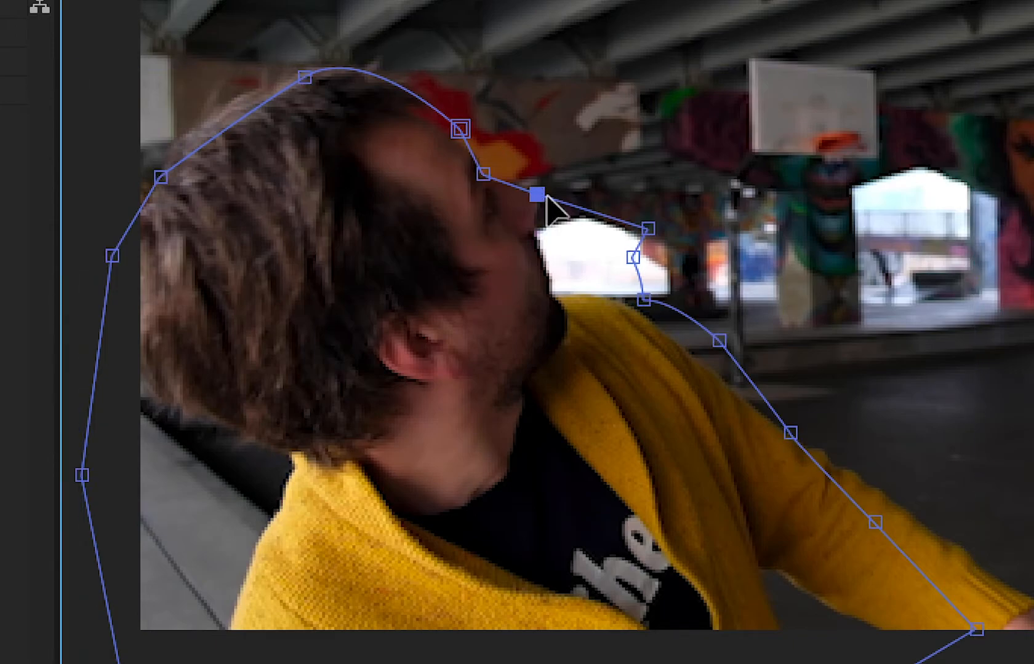
Fit the middle path points to the man's mouth, chin and yellow collar.
left_click_drag(648, 230, 536, 236)
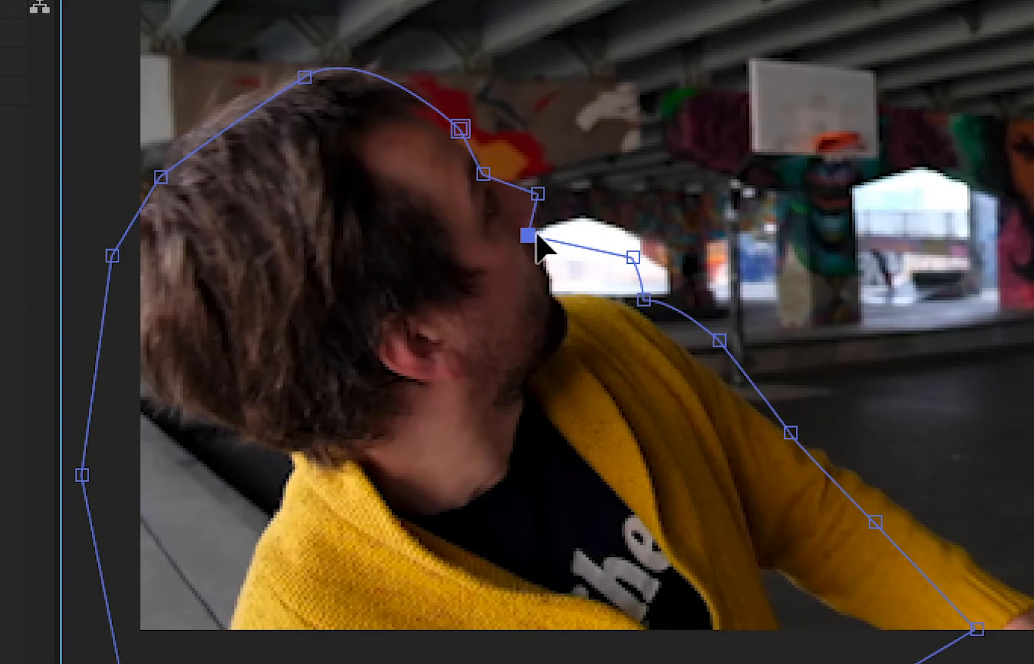
left_click_drag(635, 257, 553, 296)
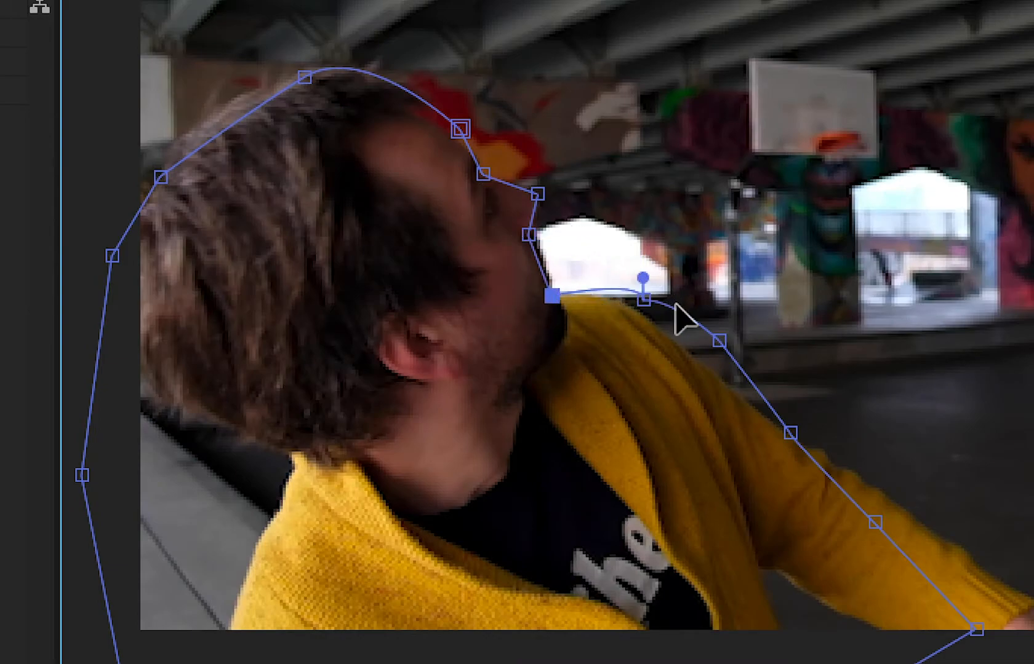
left_click(642, 301)
Align the remaining path points with the shoulder and outstretched yellow sleeve, and refine the collar point.
left_click_drag(717, 340, 744, 393)
left_click_drag(789, 434, 852, 474)
key("ctrl+z")
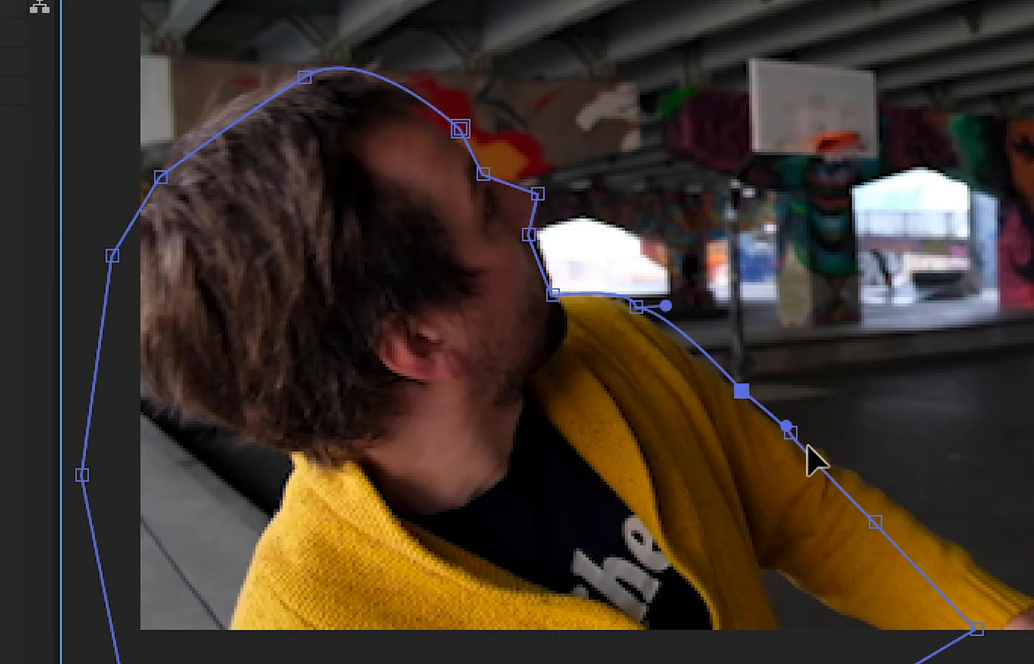
left_click_drag(791, 436, 795, 440)
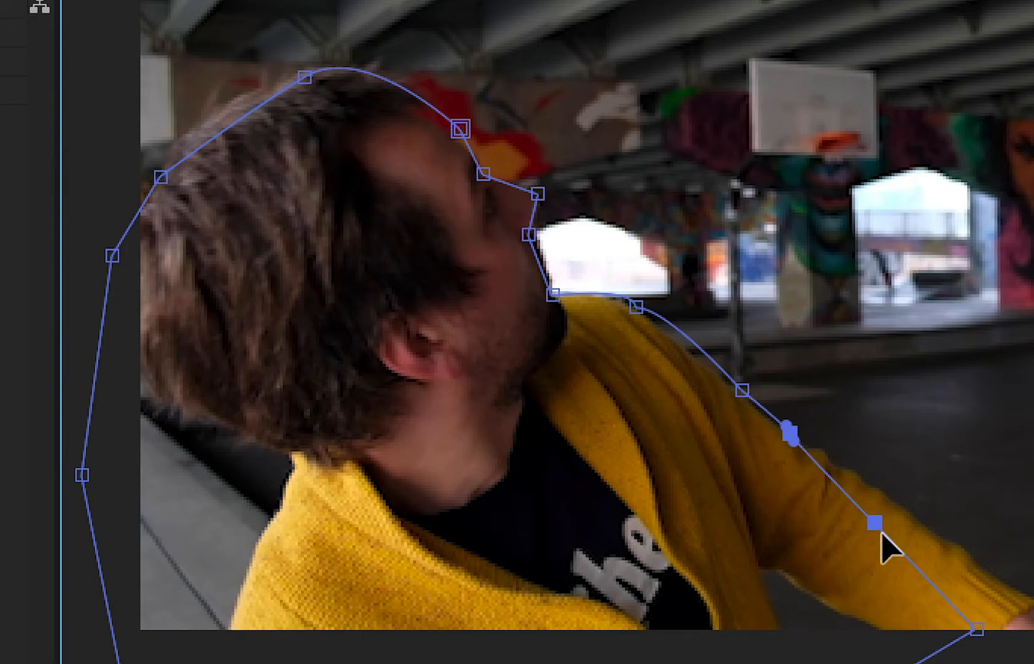
left_click_drag(876, 525, 961, 555)
left_click(951, 358)
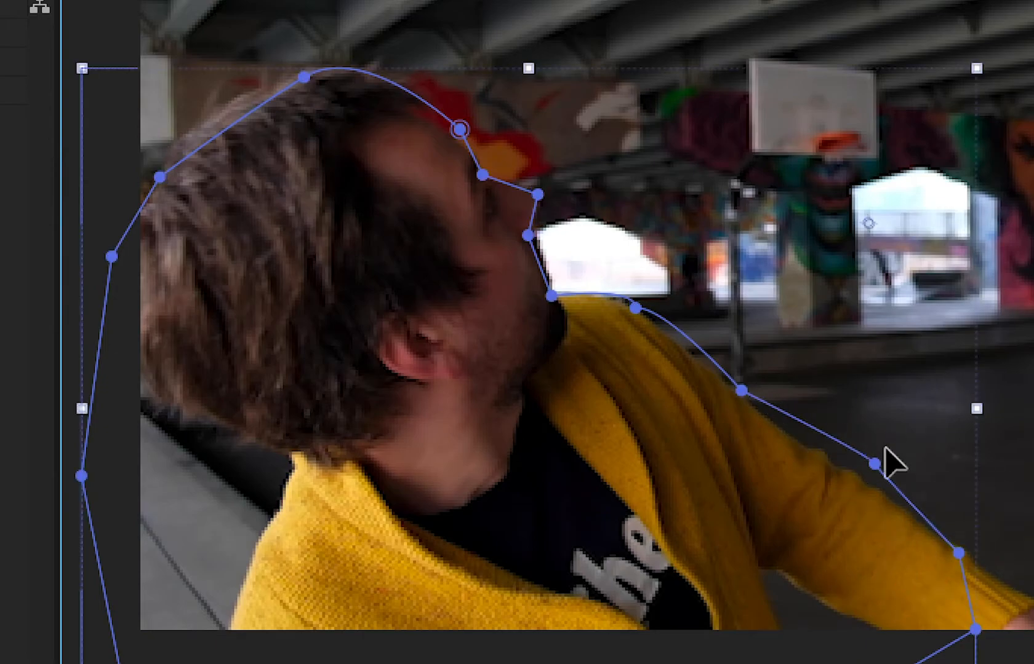
key("ctrl+t")
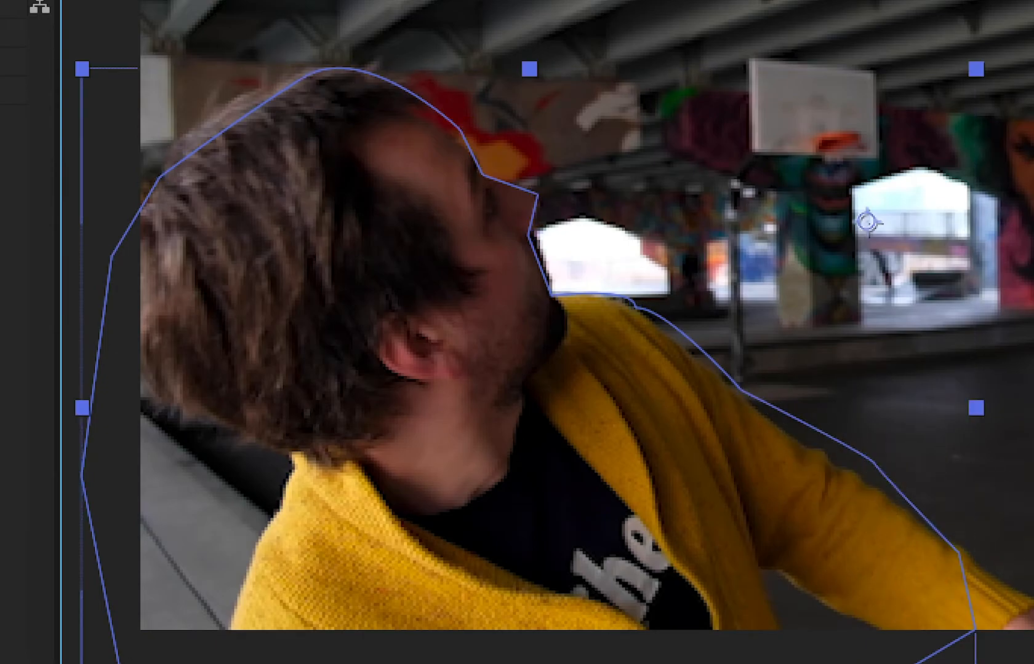
left_click(464, 663)
left_click_drag(872, 459, 856, 485)
left_click(636, 307)
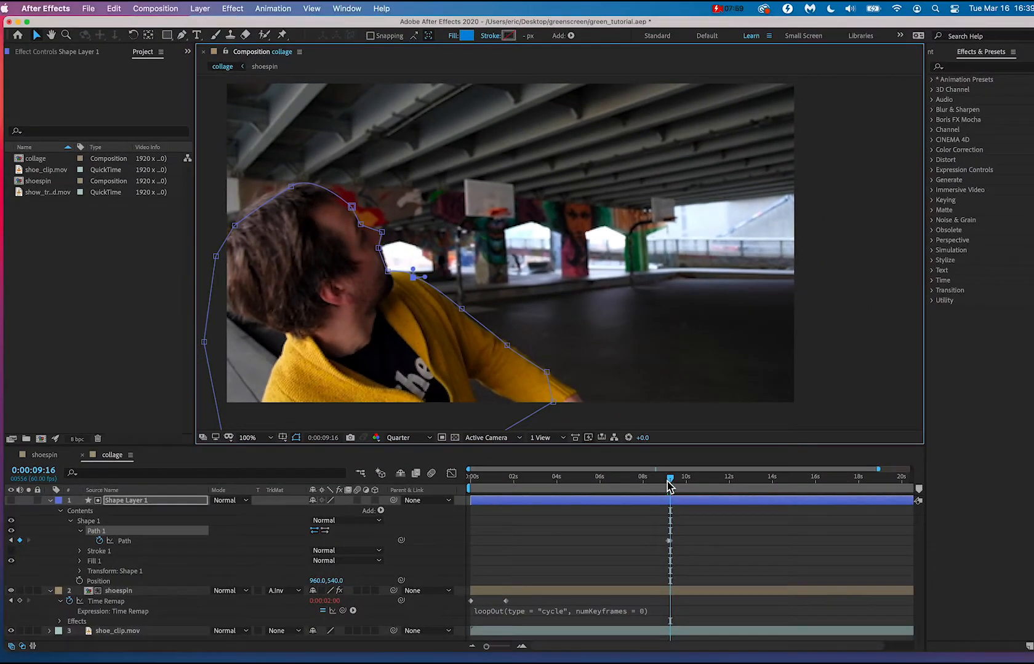
left_click_drag(801, 555, 799, 559)
Go to 0:00:09:04 and reshape the matte path around the man's forehead, face profile, shoulder and sleeve, with its end point below the frame.
left_click_drag(667, 483, 669, 485)
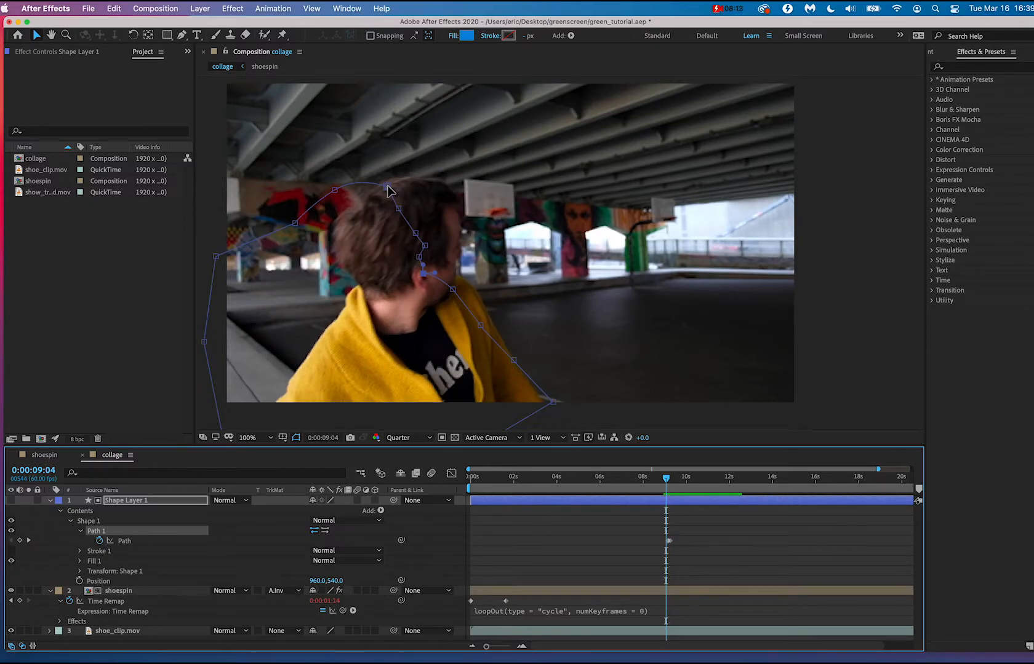
left_click_drag(387, 186, 561, 424)
key("super+z")
left_click_drag(540, 382, 538, 391)
mouse_move(482, 330)
left_mouse_down()
mouse_move(495, 322)
mouse_move(500, 334)
left_mouse_up()
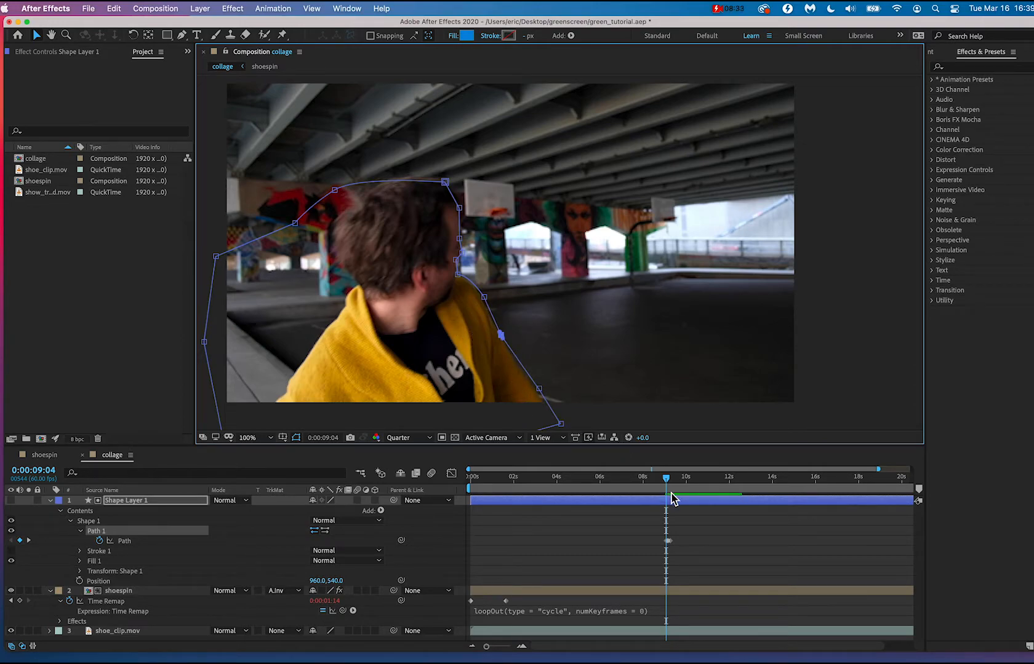
mouse_move(666, 479)
left_mouse_down()
mouse_move(677, 486)
mouse_move(657, 486)
mouse_move(671, 487)
left_mouse_up()
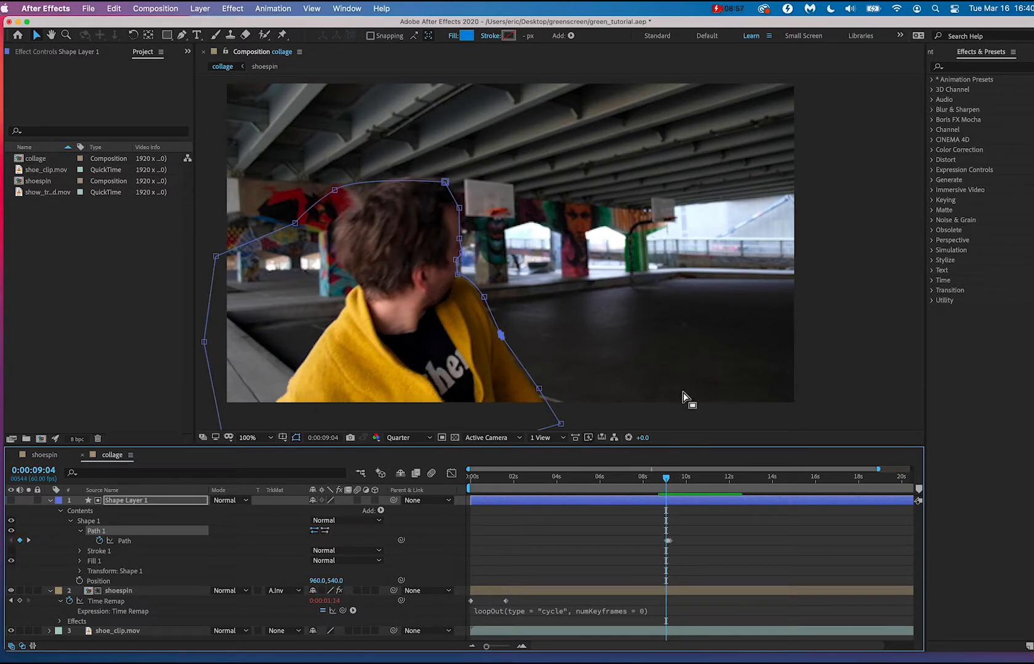
Collapse Shape Layer 1, expand the shoespin layer's Effects and select its Time Remap property.
left_click_drag(683, 393, 683, 331)
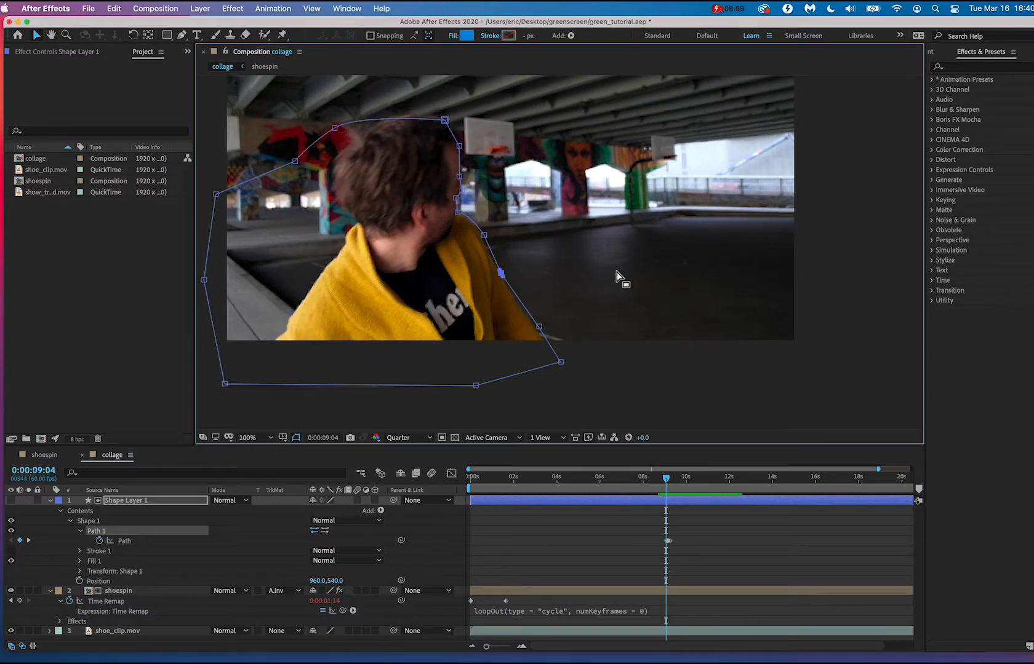
key("comma")
scroll(601, 257, "up", 2)
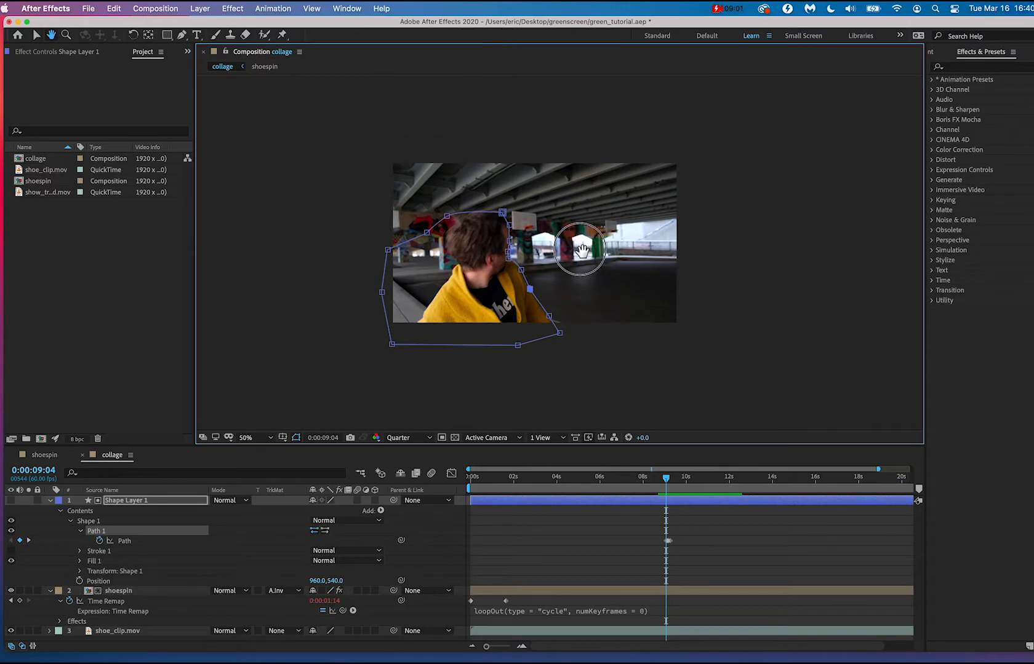
left_click(50, 501)
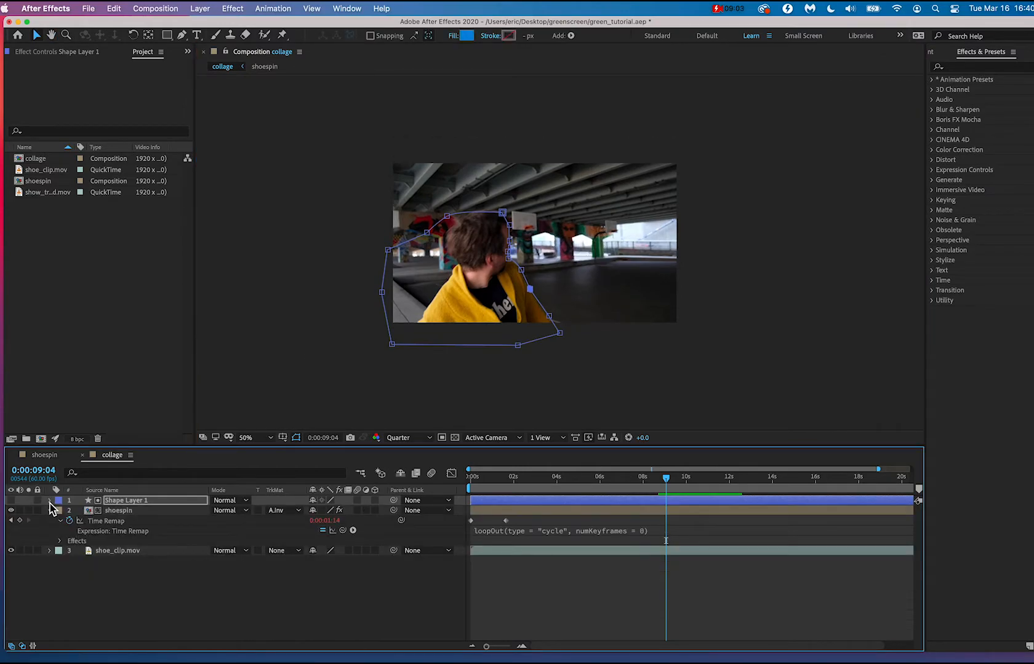
left_click(123, 512)
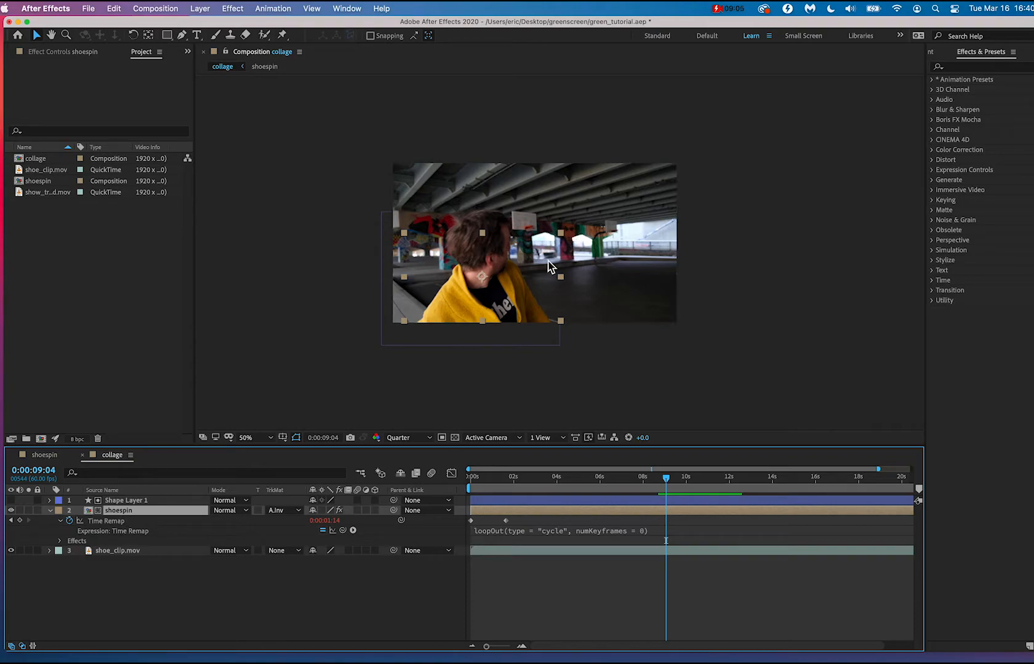
mouse_move(493, 300)
left_mouse_down()
mouse_move(528, 288)
mouse_move(500, 306)
mouse_move(547, 266)
mouse_move(499, 303)
left_mouse_up()
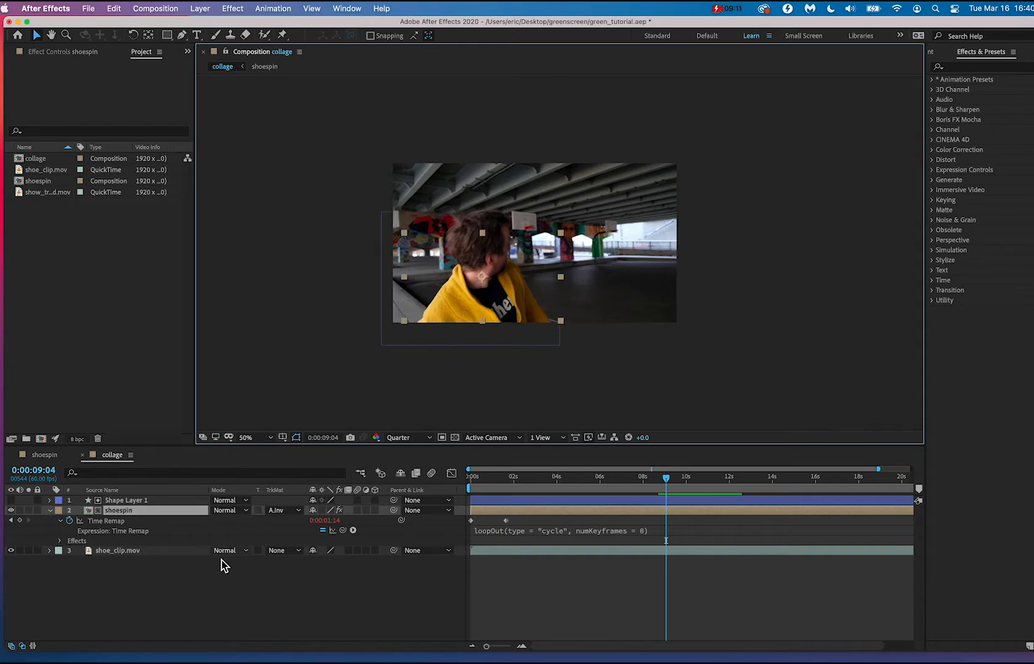
left_click(60, 542)
left_click(112, 522)
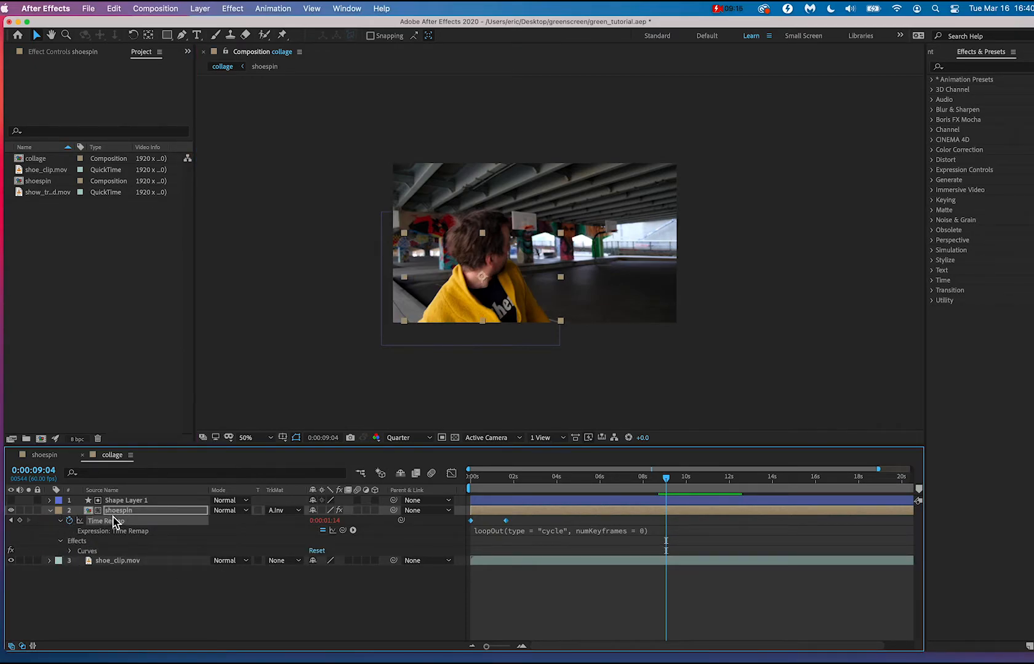
Reveal the shoespin layer's Transform properties and enable Position keyframing at 0:00:09:04.
left_click(58, 512)
left_click(52, 511)
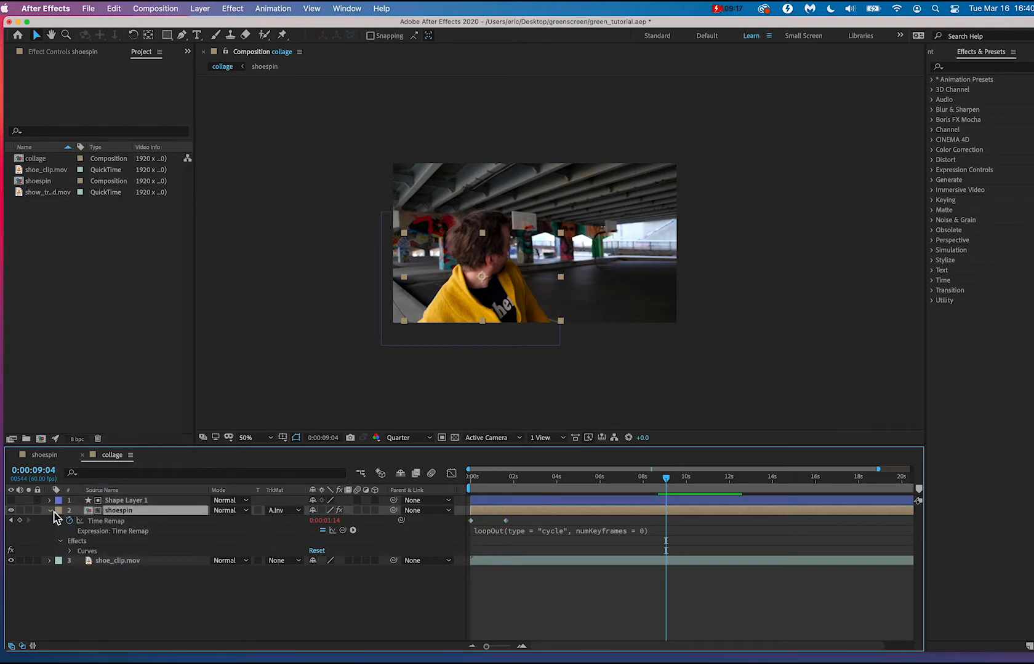
left_click(51, 512)
left_click(50, 512)
left_click(84, 561)
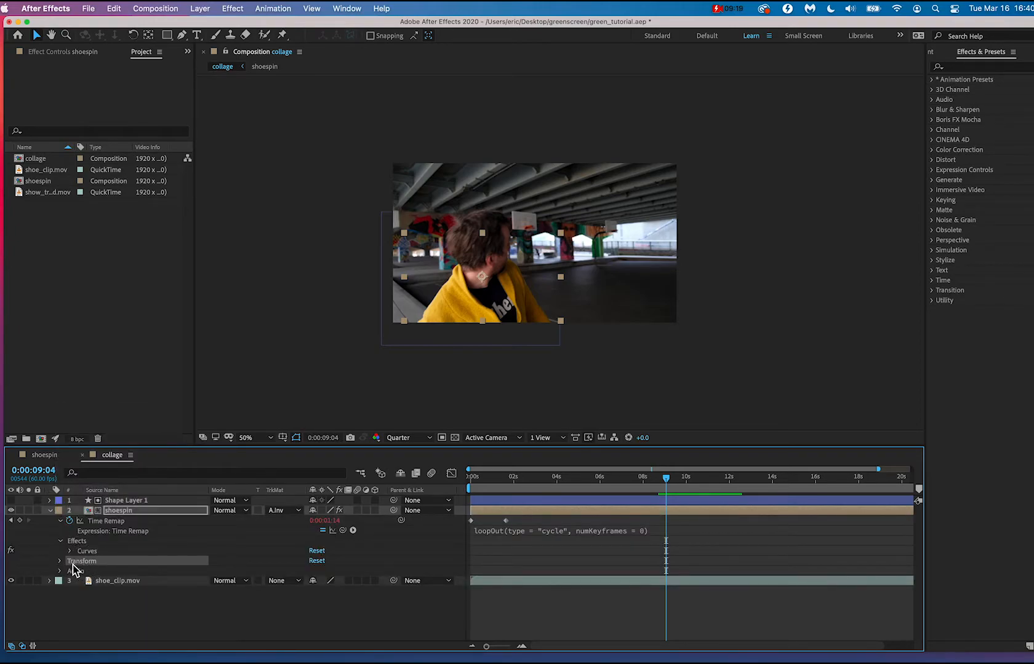
left_click(60, 561)
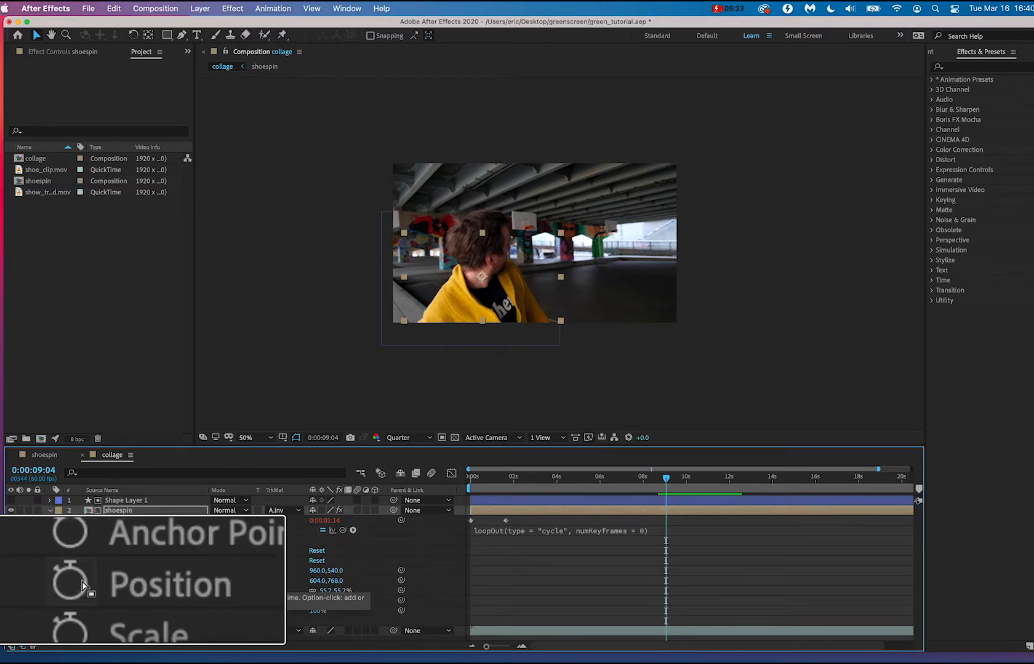
left_click(70, 580)
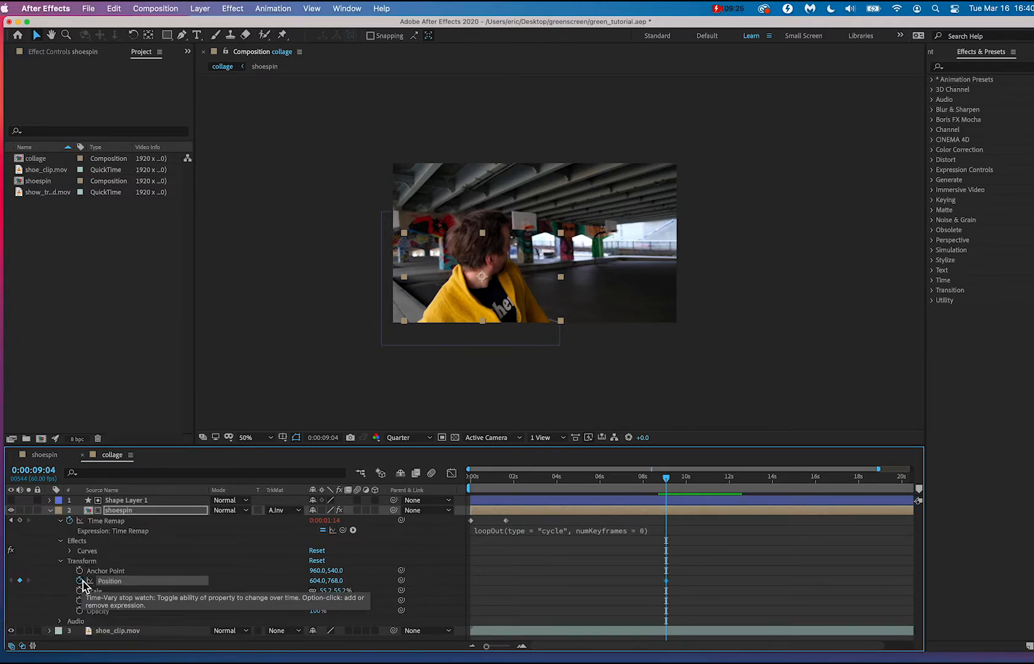
At 0:00:09:22, move the shoespin layer up out of the frame to position 1272, -300 and play back the motion.
left_click_drag(667, 481, 674, 481)
left_click_drag(496, 305, 593, 148)
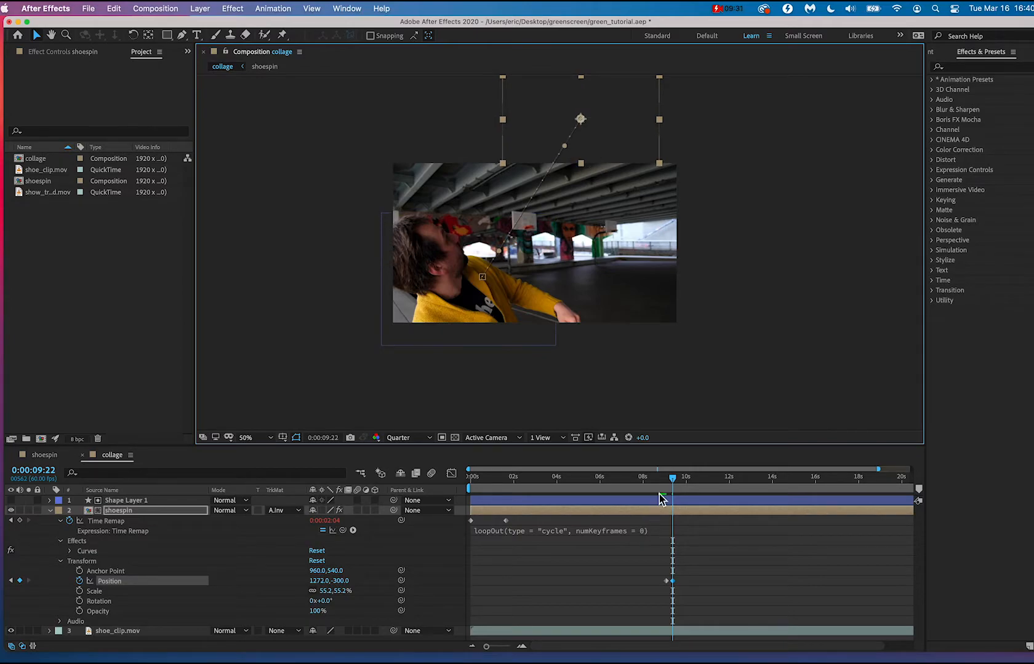
left_click_drag(672, 480, 652, 486)
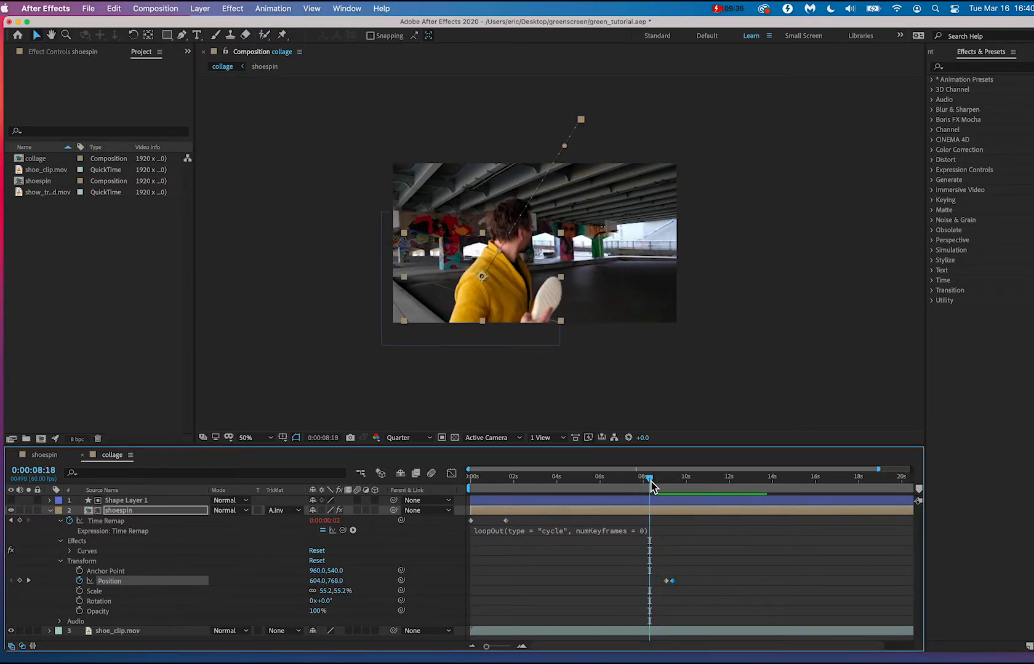
key("space")
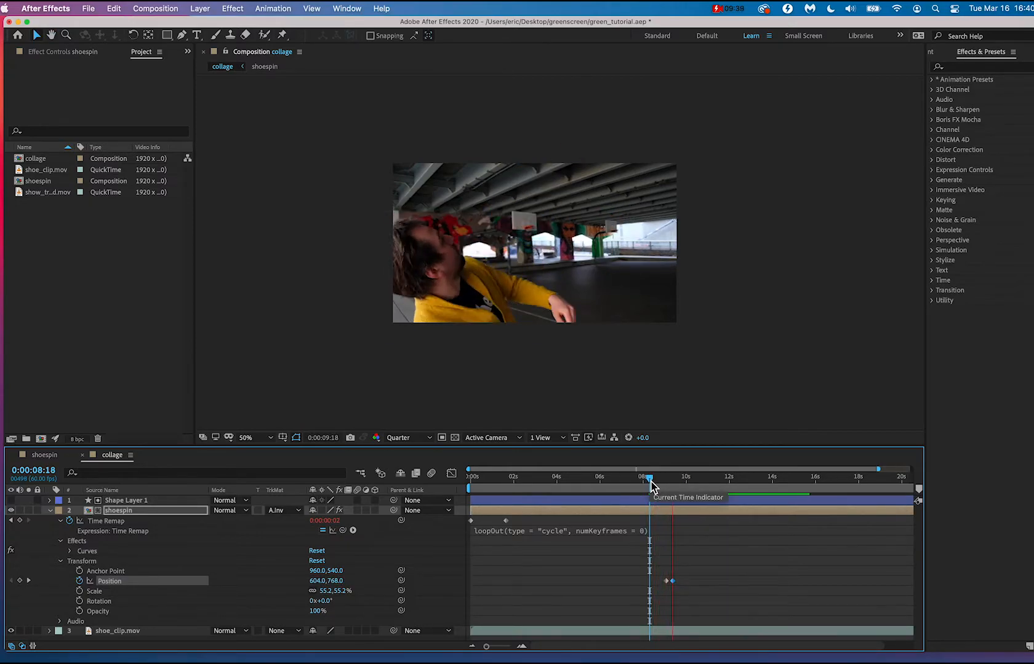
Replay the throw from about 0:00:08:33 and examine the shoe's movement frame by frame between the two Position keyframes at a closer view.
left_click_drag(651, 486, 657, 485)
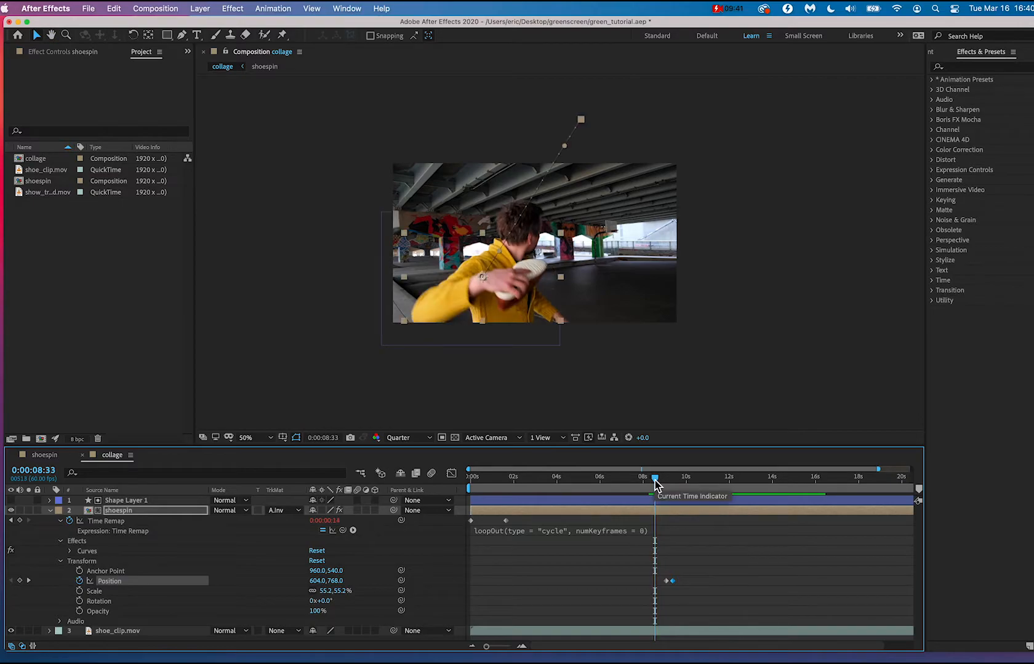
key("space")
key("space")
scroll(566, 266, "up", 1)
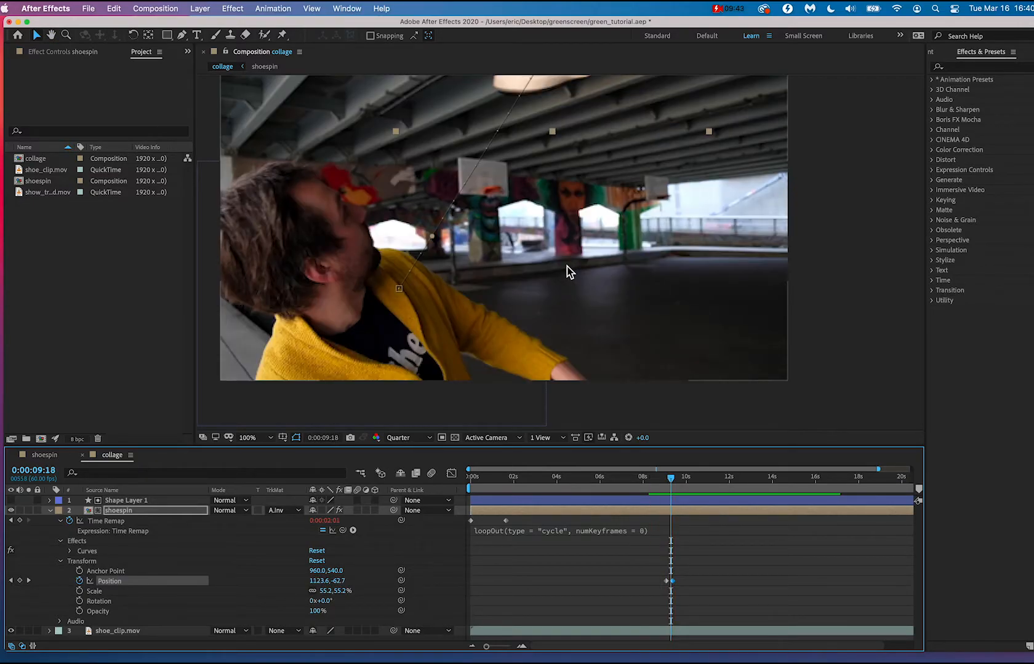
left_click_drag(566, 266, 590, 296)
mouse_move(672, 485)
left_mouse_down()
mouse_move(649, 489)
mouse_move(672, 492)
left_mouse_up()
key("space")
left_click(653, 487)
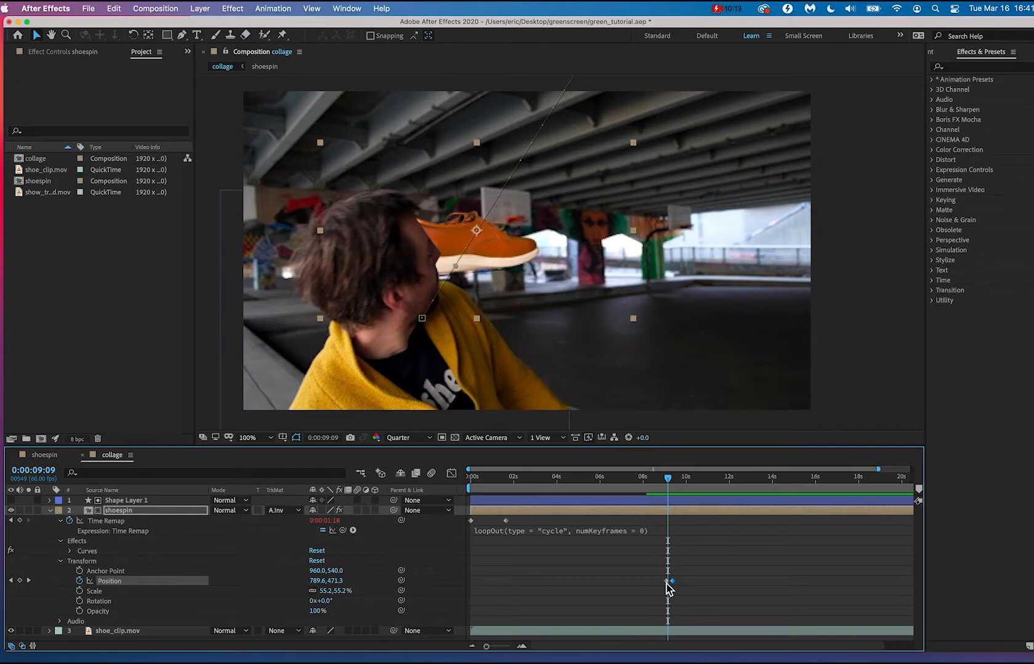
mouse_move(671, 586)
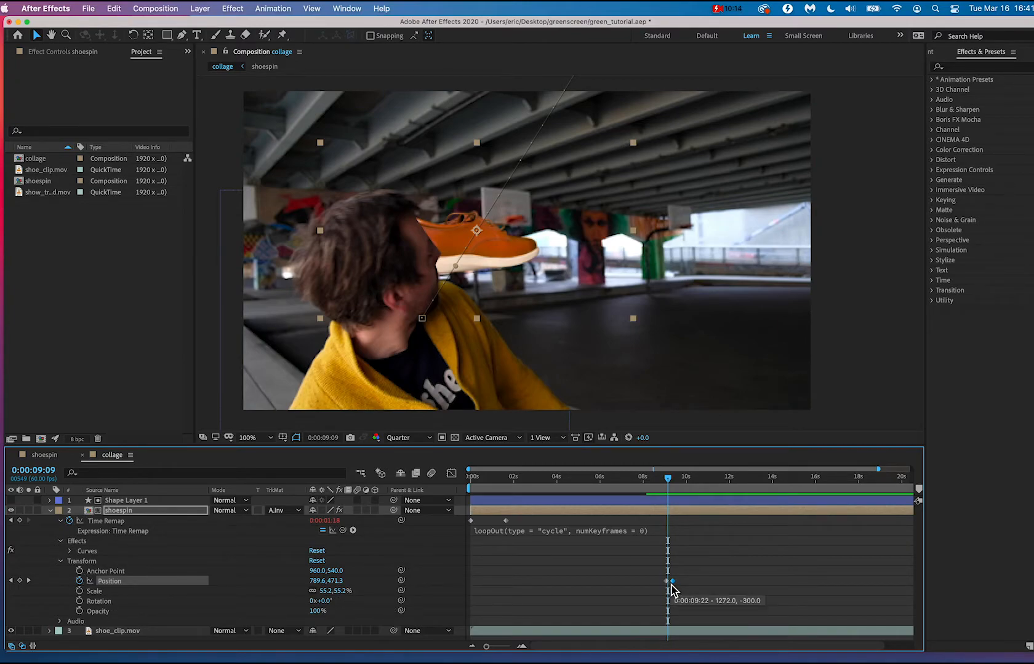
left_click(670, 483)
left_click_drag(671, 484, 669, 484)
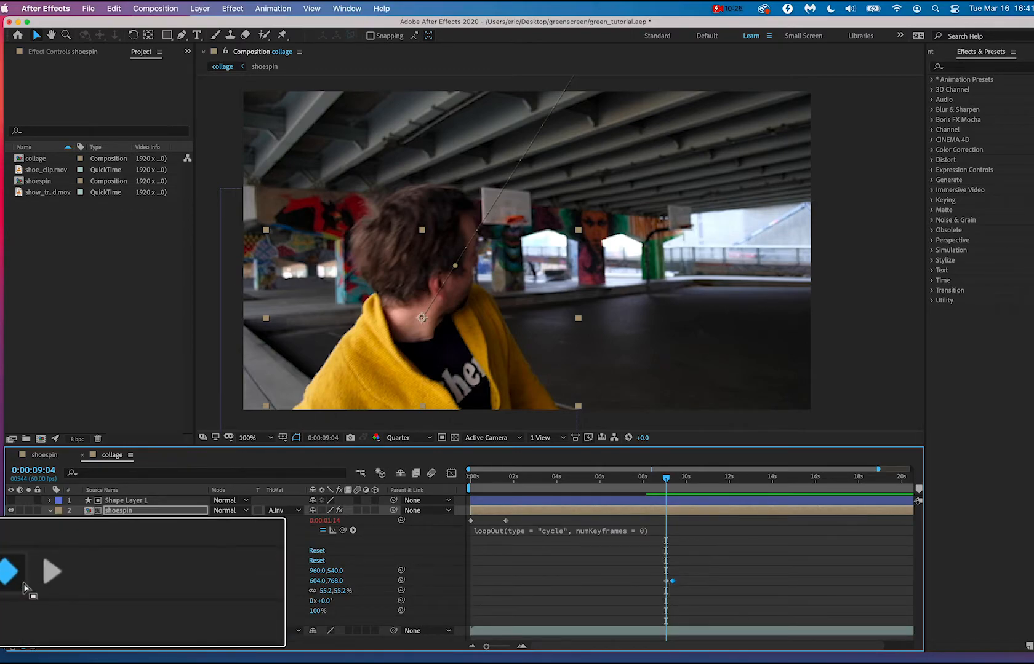
At the first Position keyframe, 0:00:09:04, lower the shoespin layer to position 730, 900 and play back from 0:00:08:10.
left_click(195, 578)
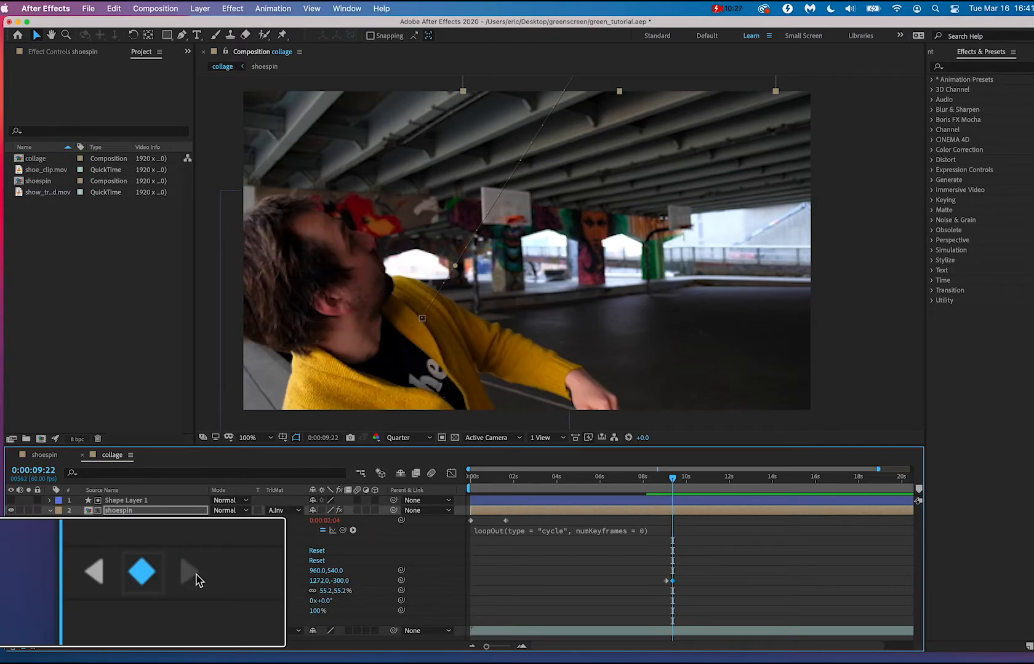
left_click(98, 572)
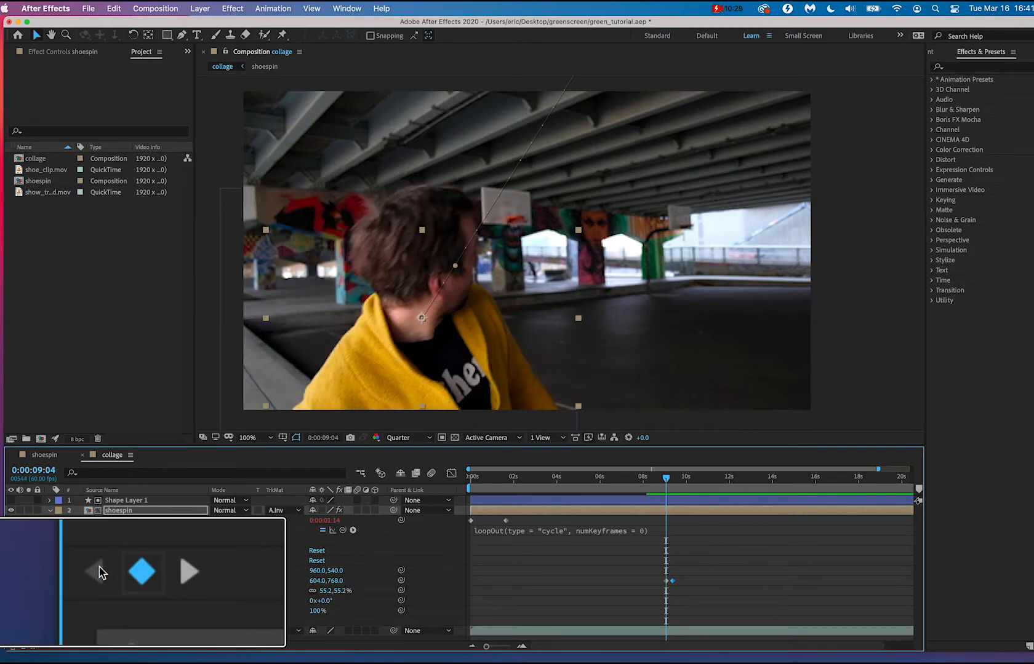
left_click_drag(471, 337, 511, 381)
left_click(647, 488)
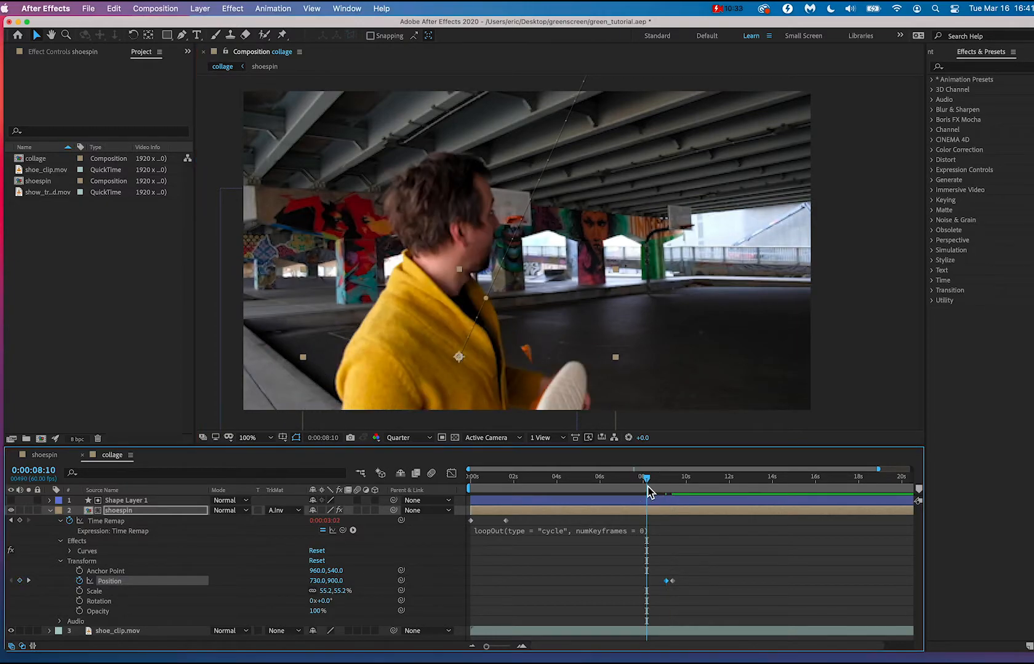
key("space")
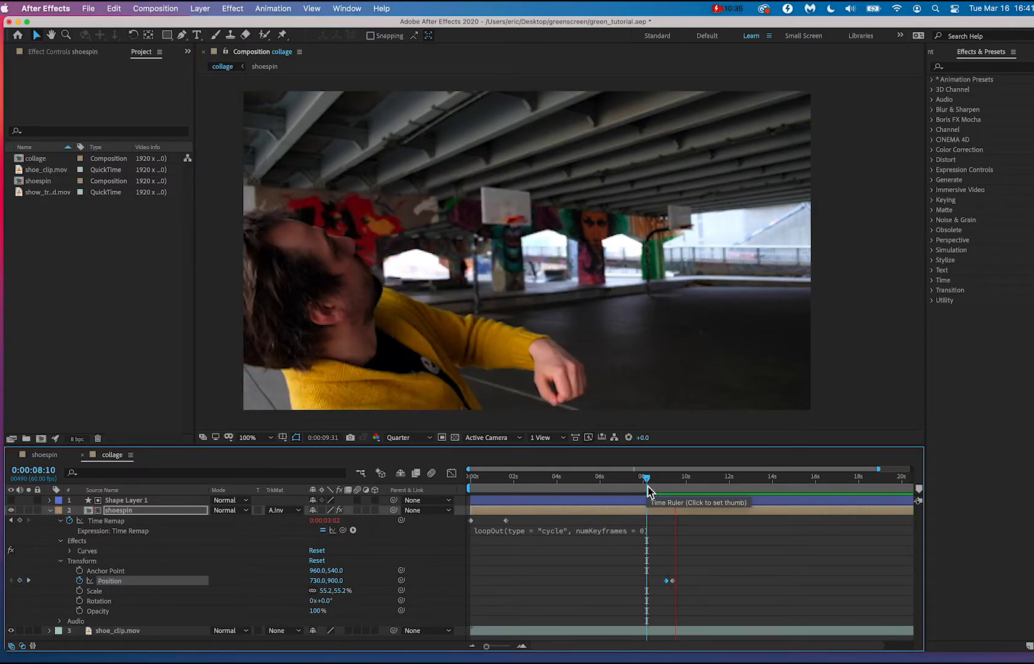
Try a faster throw by shifting the second Position keyframe earlier, to about 0:00:09:12, and preview it.
left_click_drag(647, 490, 678, 484)
key("comma")
key("comma")
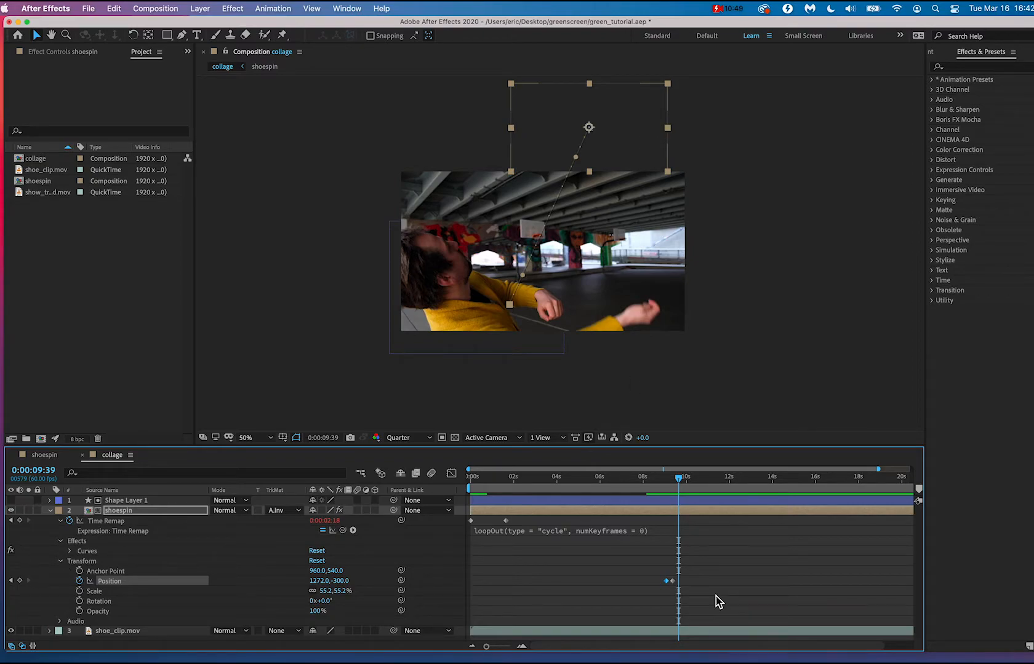
scroll(680, 590, "up", 5)
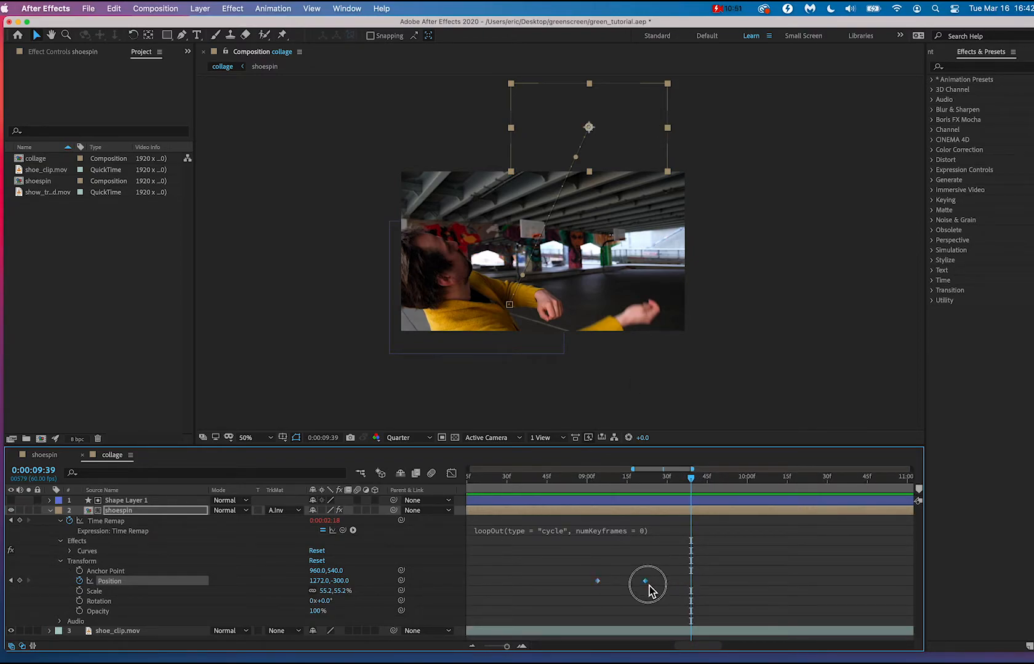
left_click_drag(649, 589, 636, 590)
left_click(583, 478)
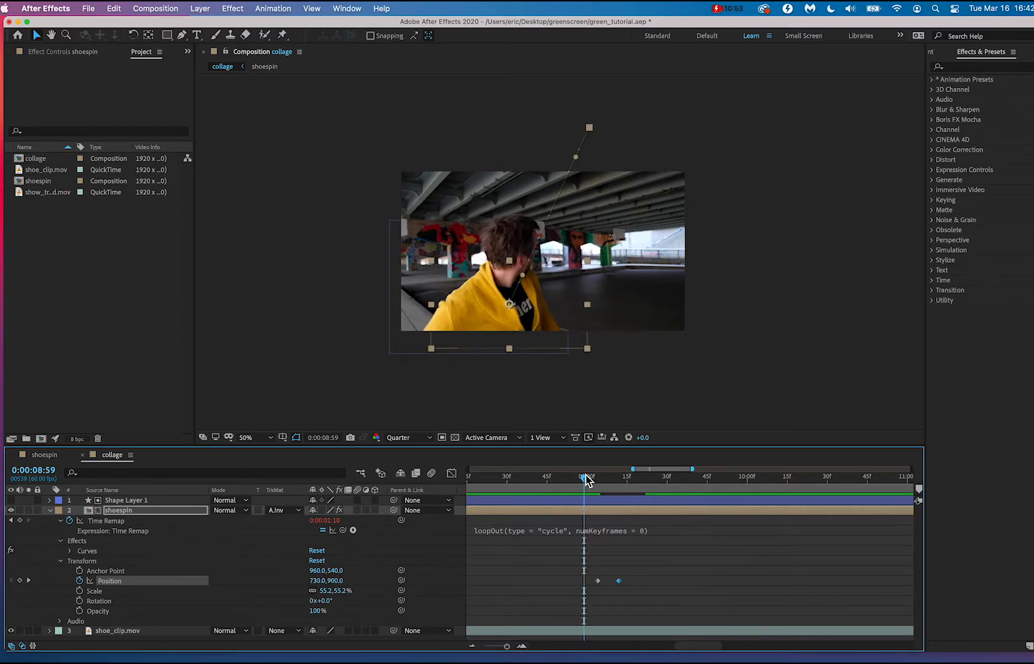
key("space")
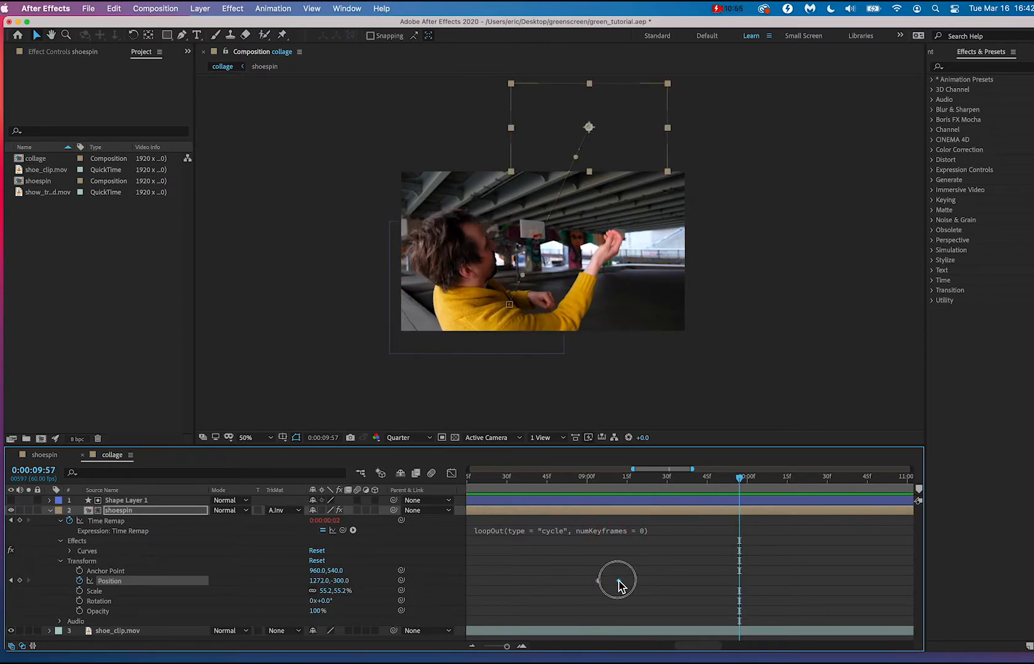
Shift the second Position keyframe to 0:00:09:24 to slow the throw, and play it back from 0:00:08:55.
left_click_drag(619, 585, 652, 588)
left_click(574, 479)
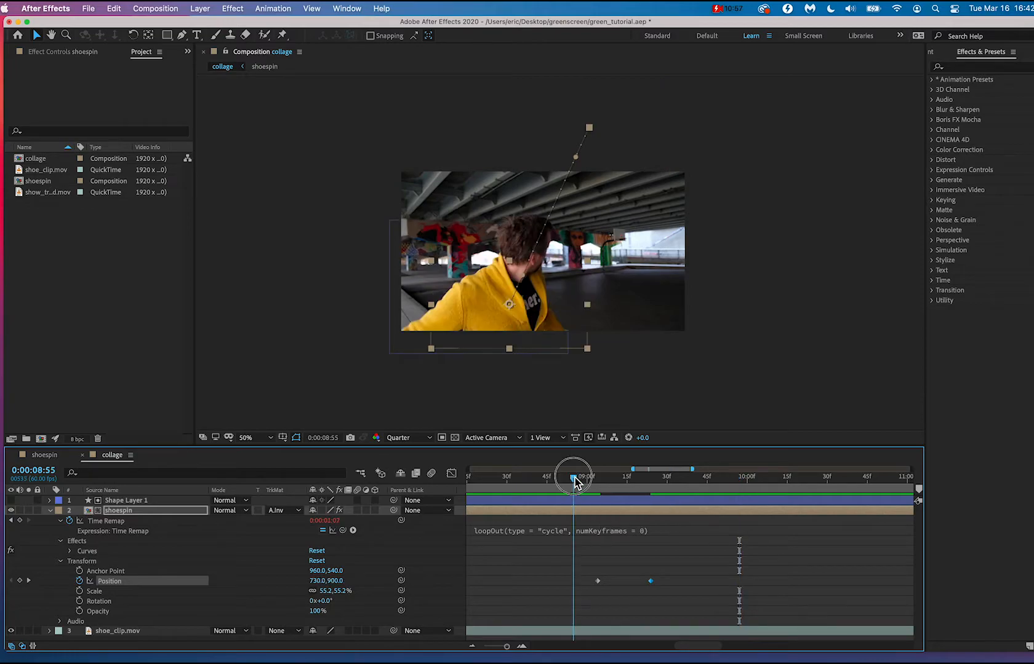
key("space")
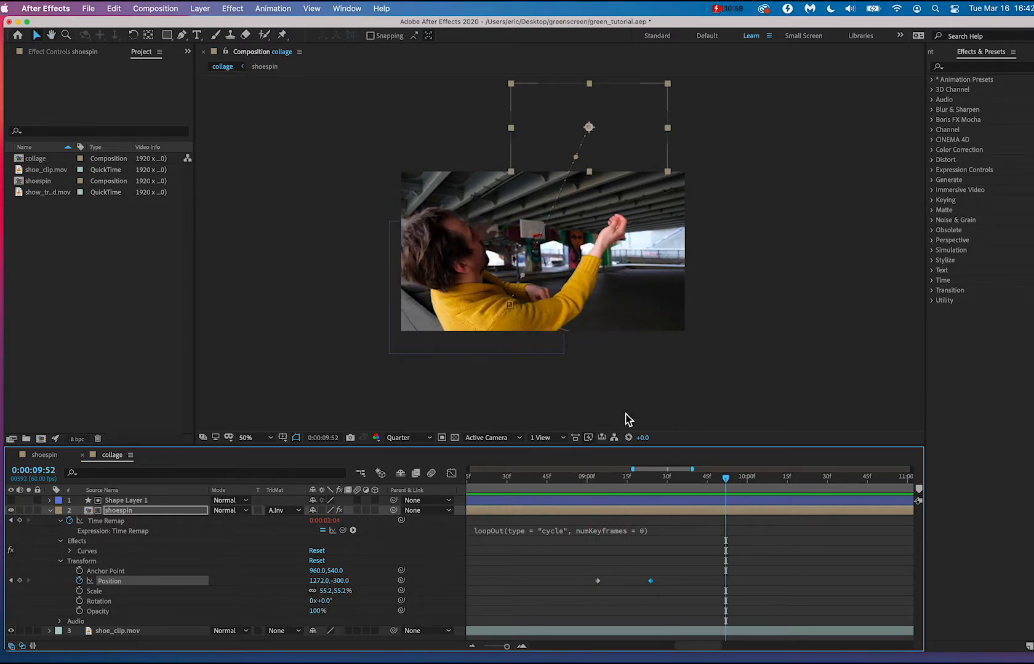
Try placing the shoe far above the frame at 1428, -1432 at 0:00:09:24, preview it, and undo a stray move made at 0:00:09:56.
left_click(651, 478)
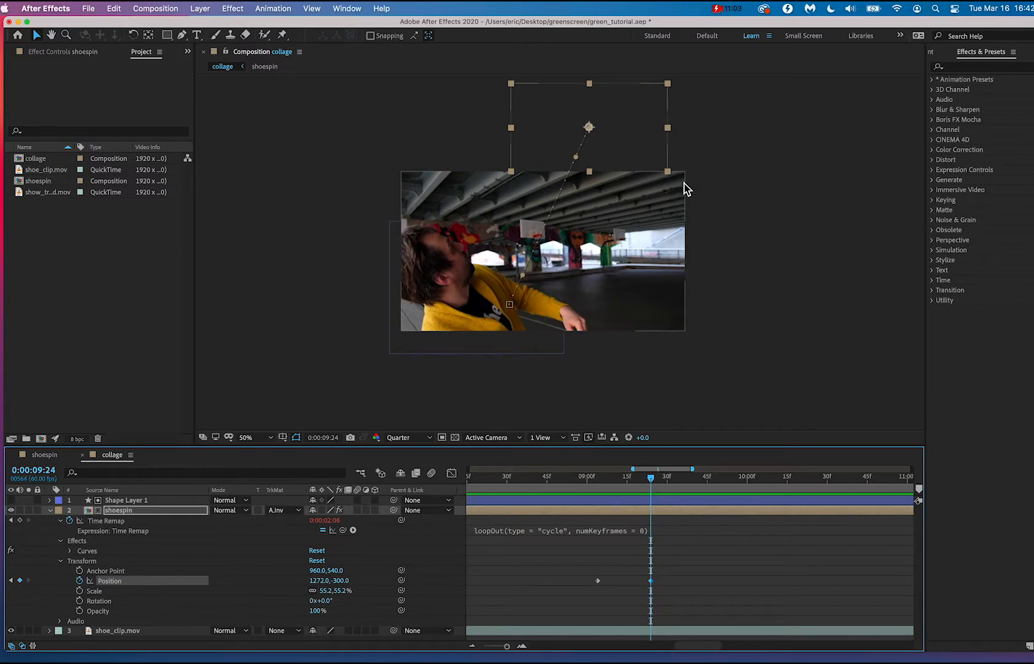
left_click_drag(702, 176, 642, 130)
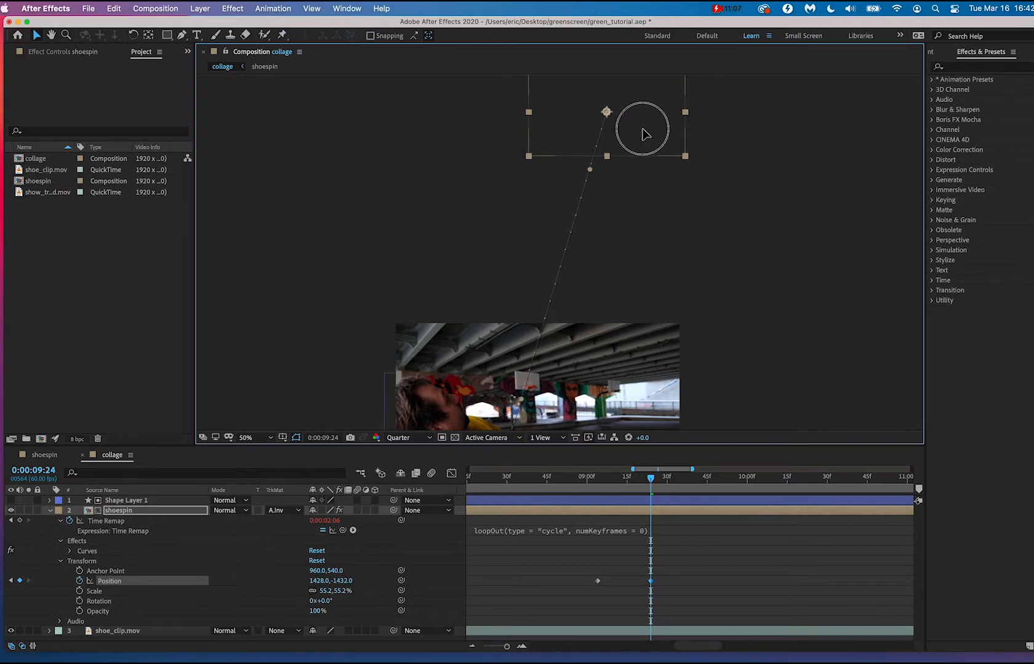
left_click(591, 486)
key("space")
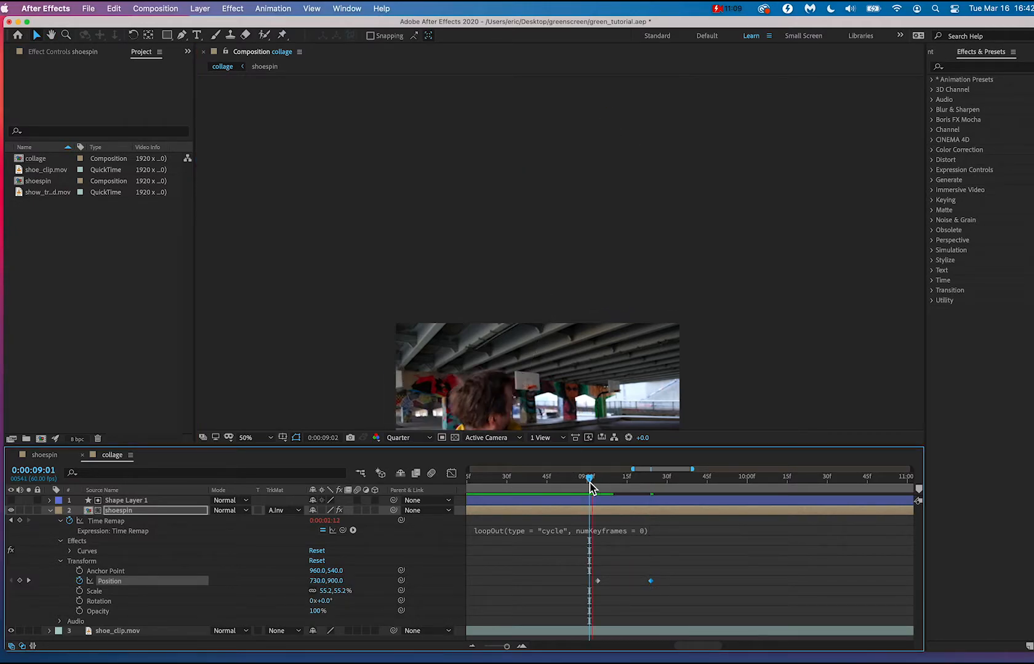
key("space")
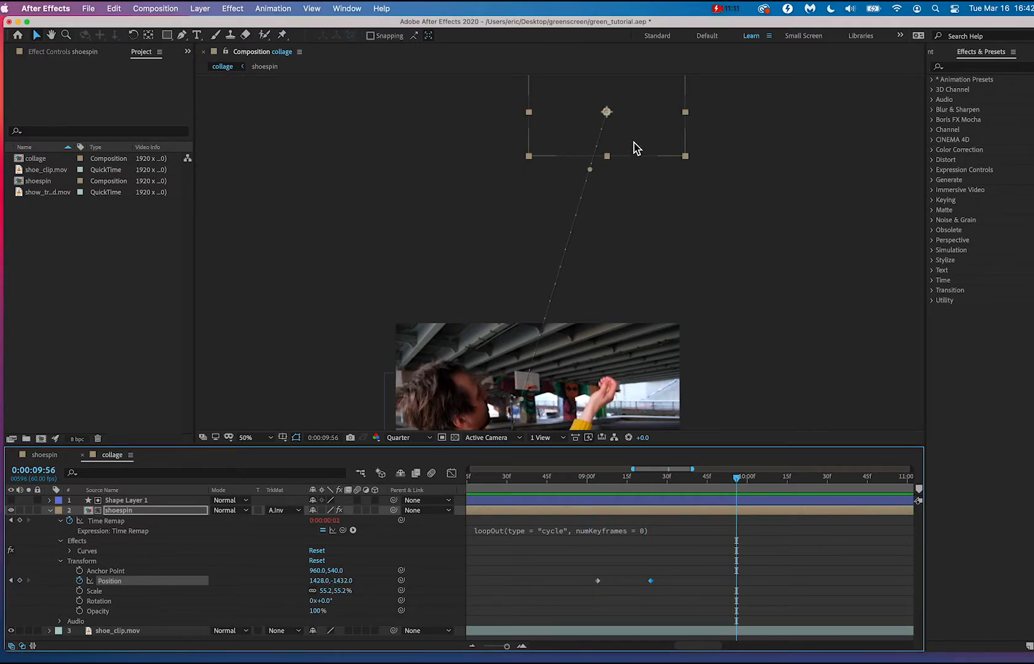
left_click_drag(634, 142, 629, 301)
key("super+z")
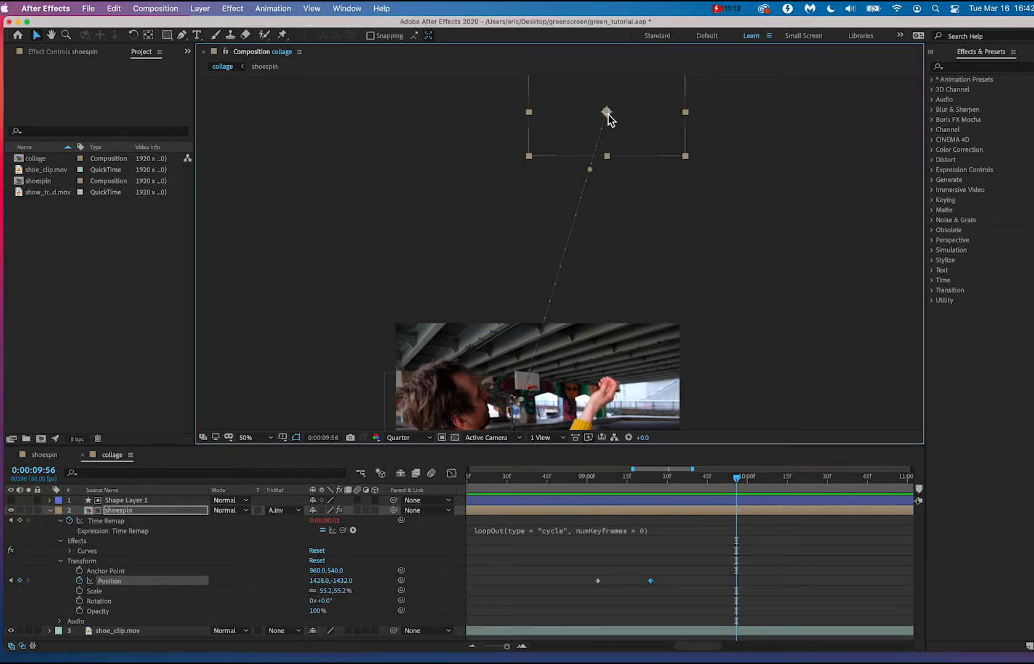
At the 0:00:09:24 Position keyframe, move the shoe to 1356, -464, bend its motion path into a curve, and preview the throw.
left_click(9, 581)
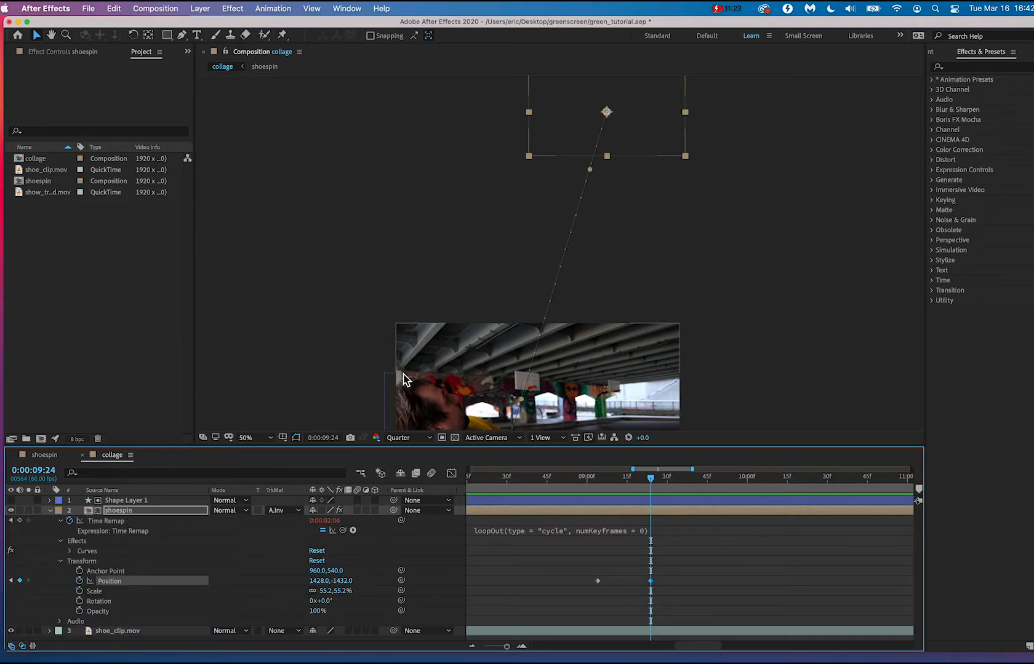
left_click_drag(650, 119, 637, 260)
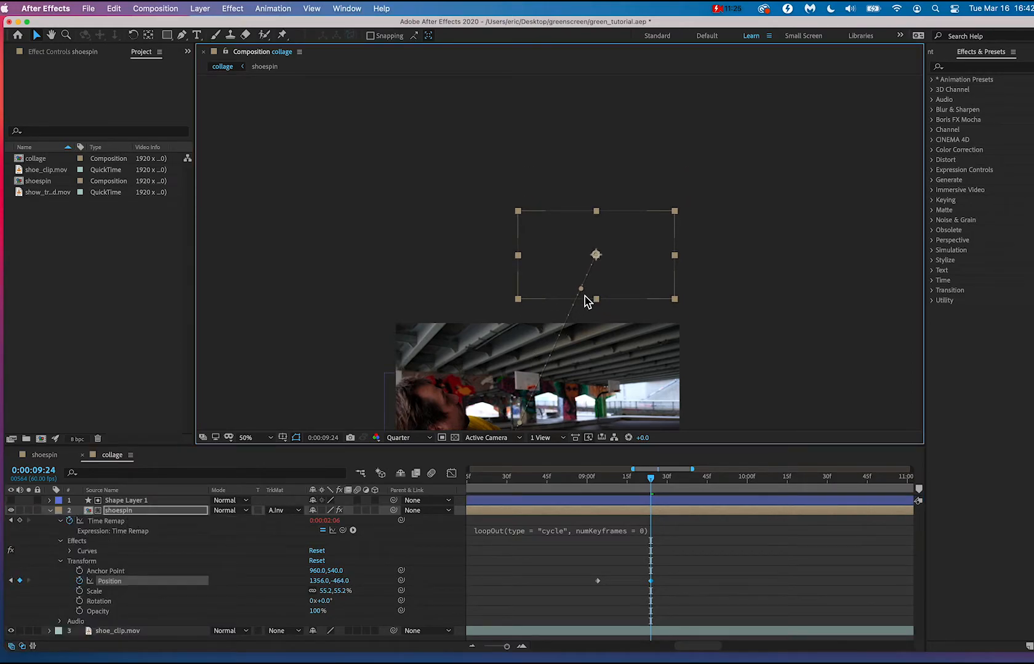
left_click_drag(581, 289, 516, 306)
left_click(577, 488)
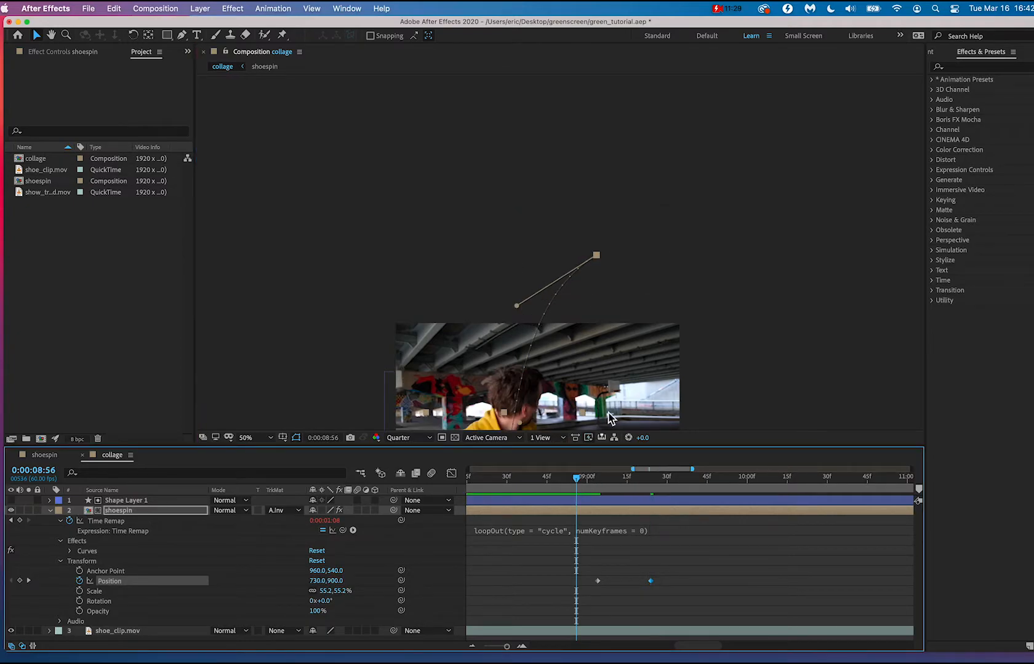
key("space")
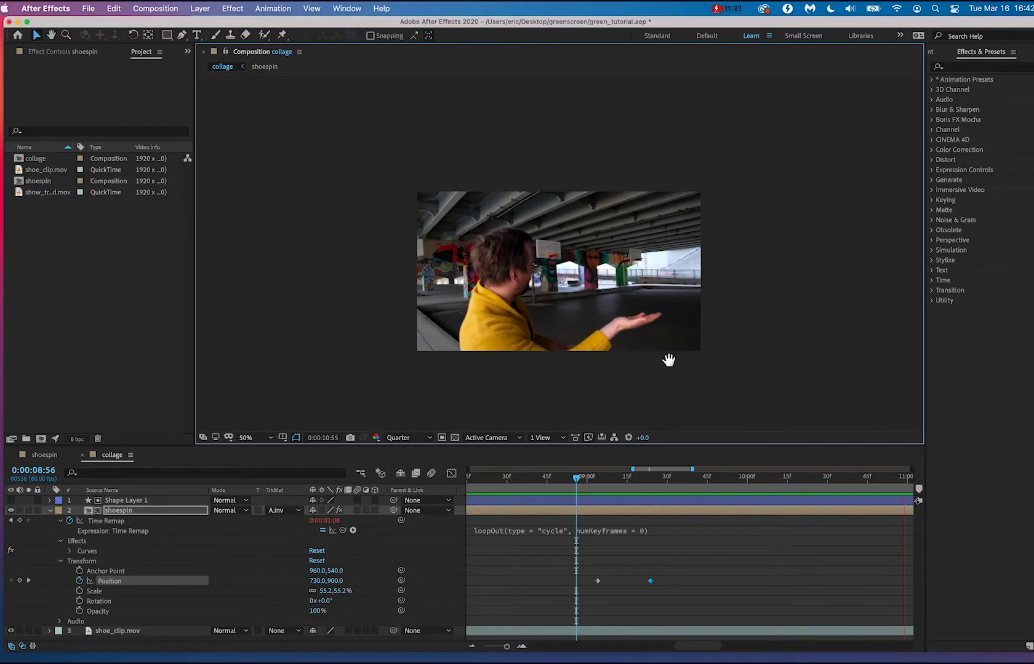
key("space")
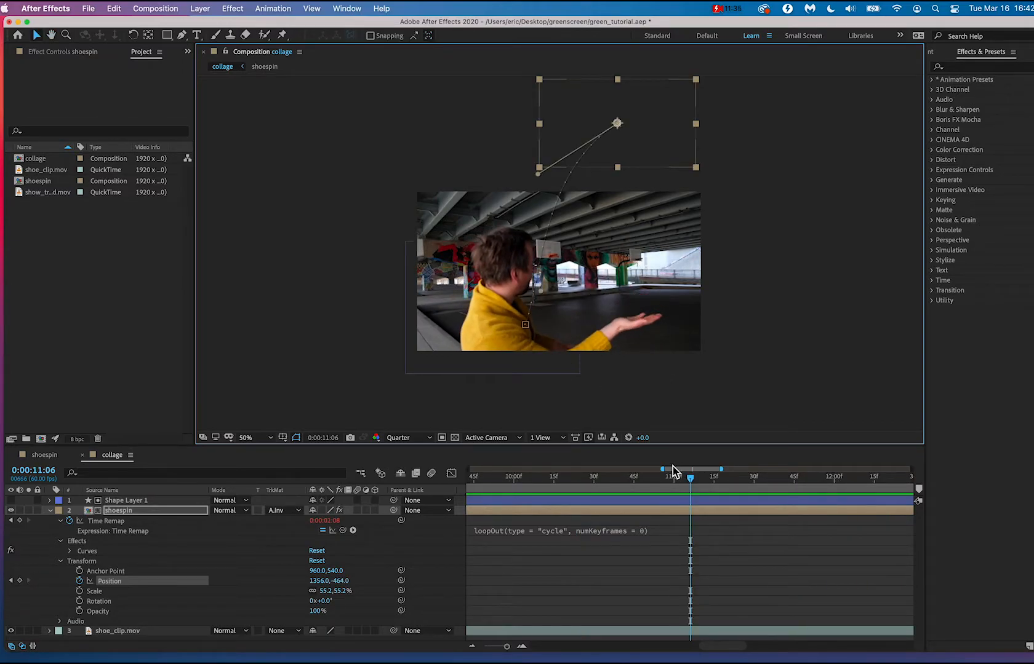
Go back to 0:00:03:23 and play the collage to review the composite.
scroll(674, 498, "right", 3)
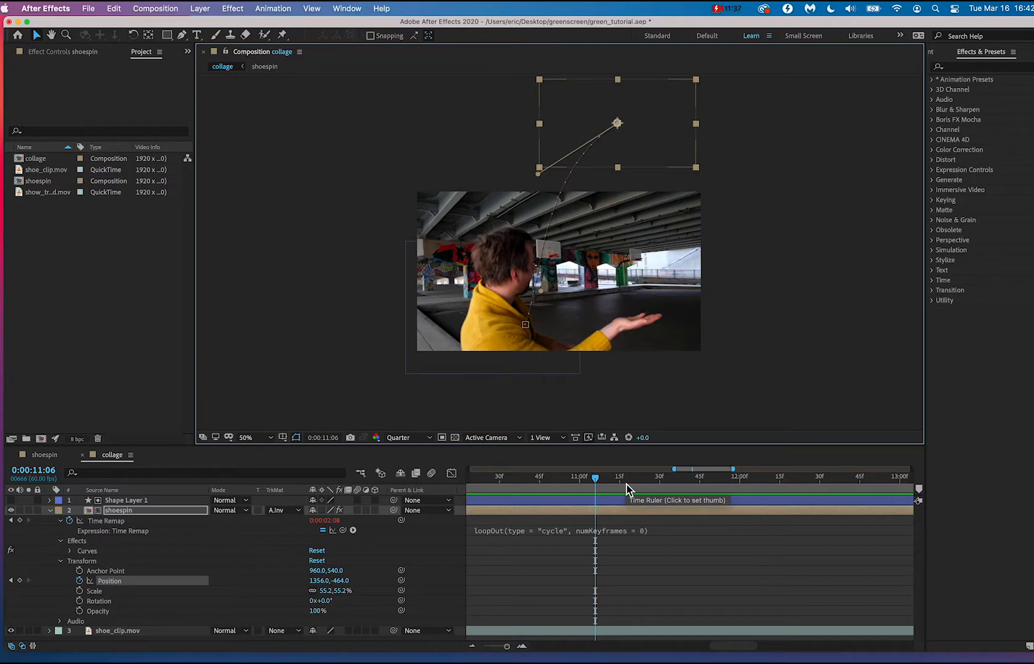
left_click_drag(626, 485, 534, 490)
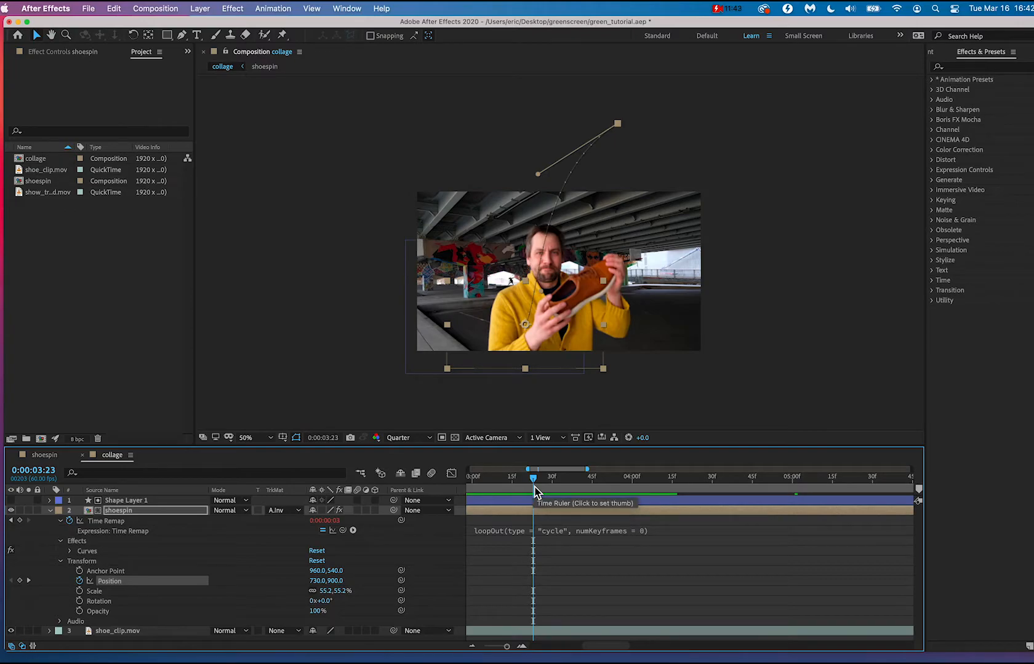
key("space")
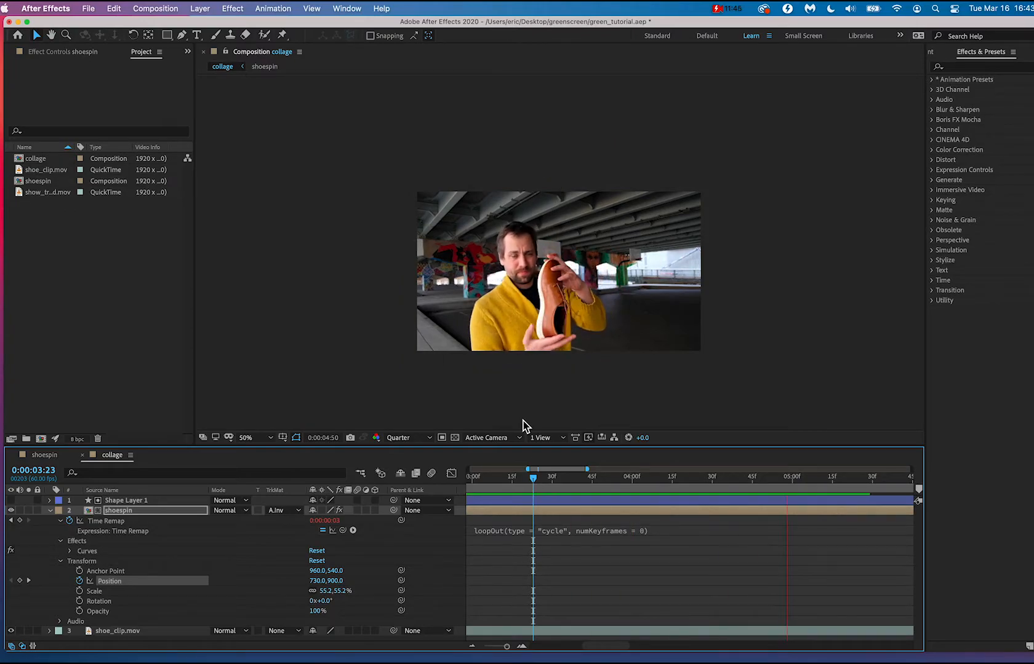
Examine the shoe composite up close by playing the collage from 0:00:05:54 through the throw.
key("space")
scroll(551, 341, "up", 2)
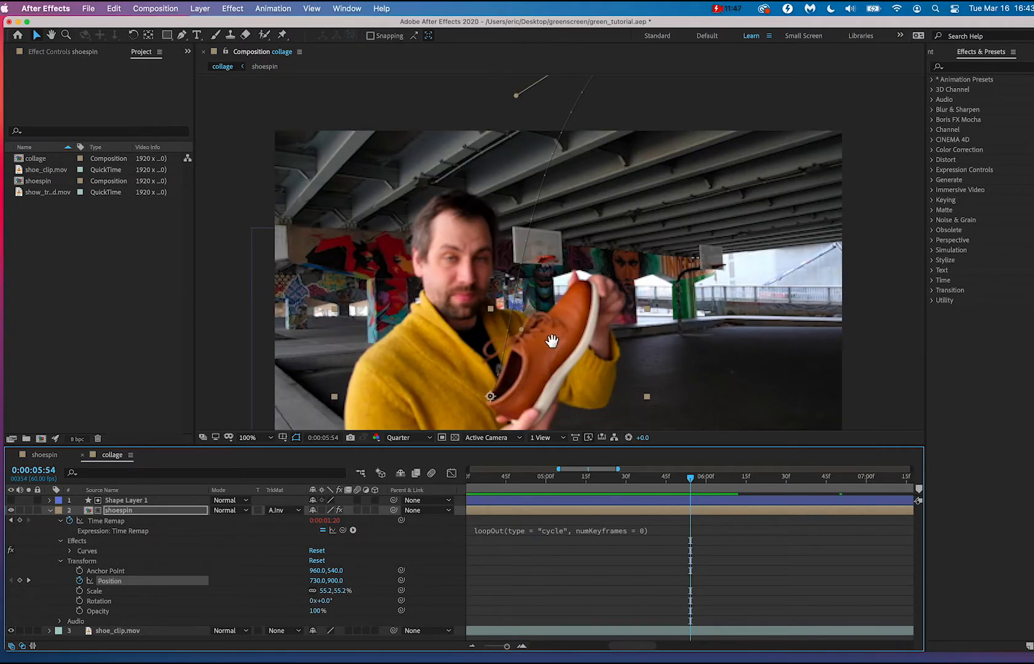
left_click_drag(552, 341, 552, 297)
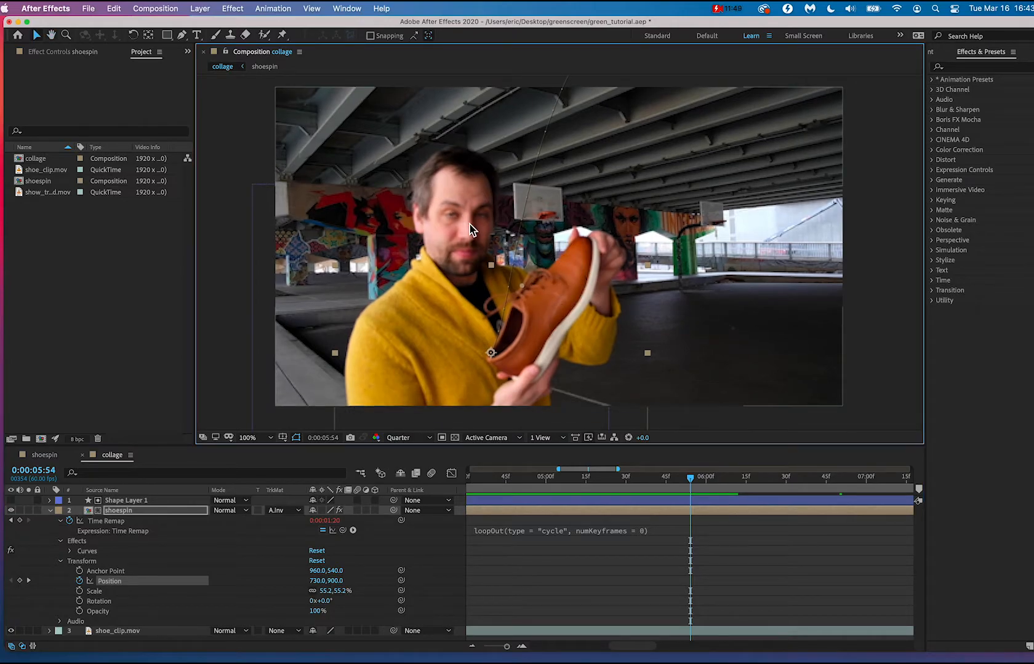
key("space")
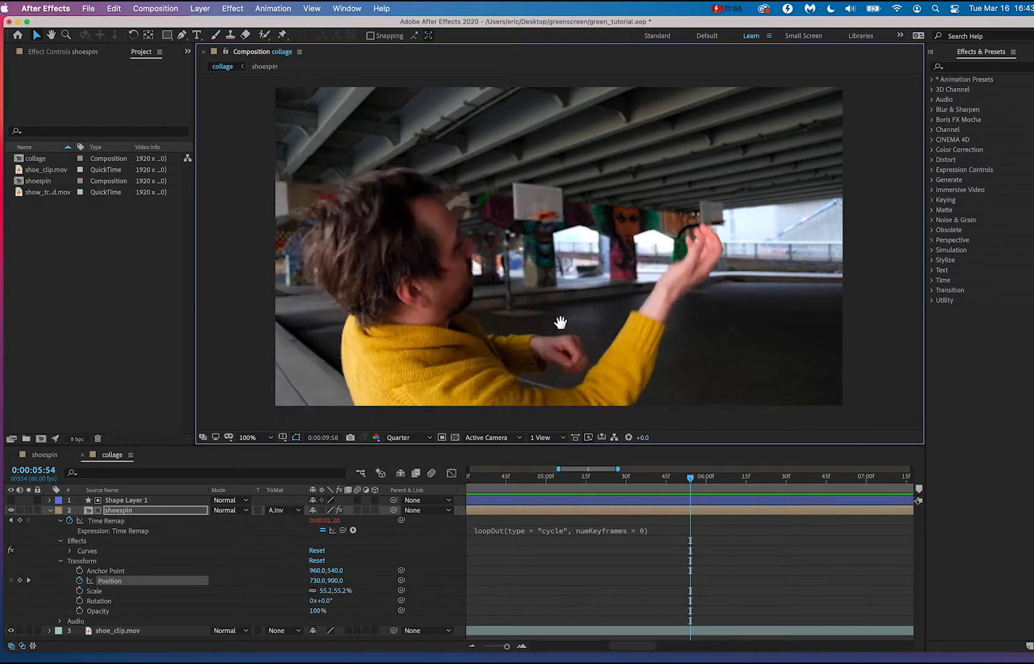
key("space")
At the 0:00:09:04 Position keyframe, move the shoe to 744, 918, curve the start of its motion path upward, and preview from 0:00:08:59.
left_click_drag(557, 482, 528, 484)
left_click(491, 356)
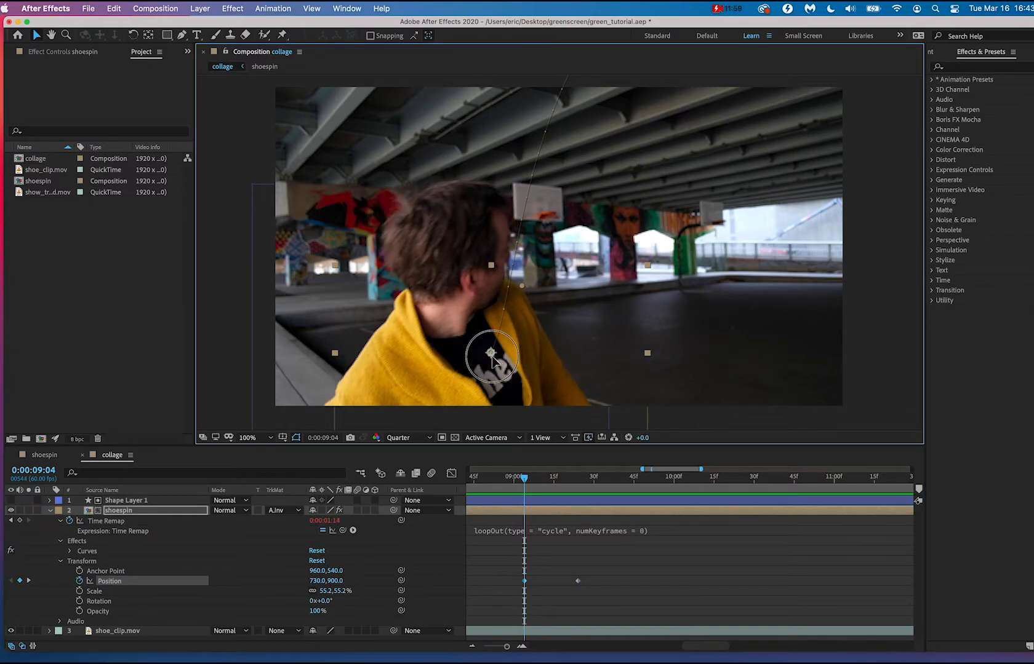
left_click_drag(492, 356, 497, 362)
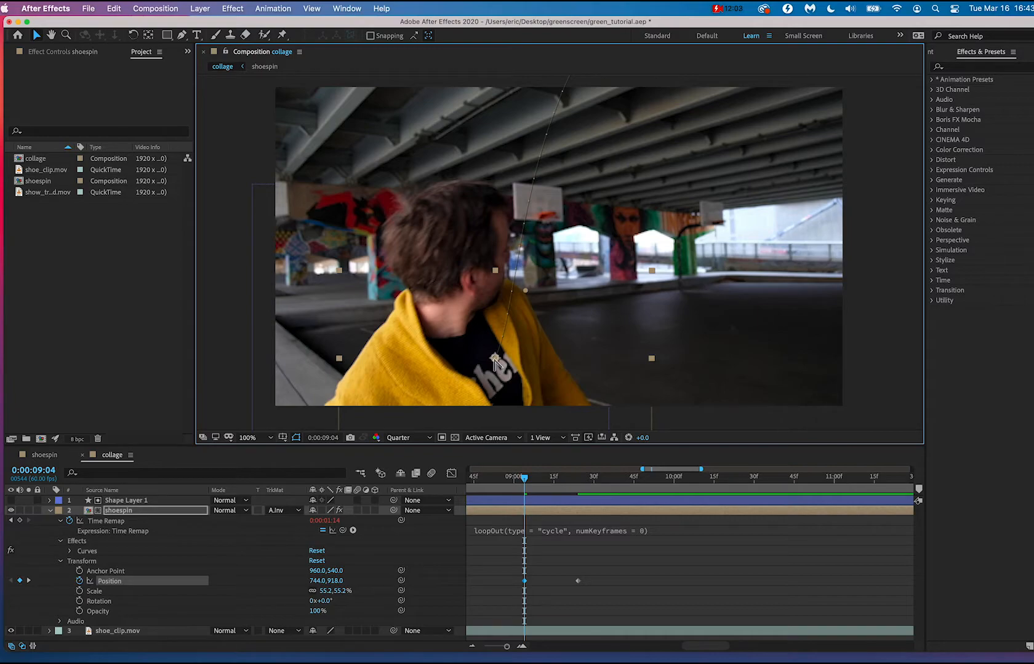
left_click_drag(495, 359, 494, 305)
left_click_drag(523, 476, 511, 478)
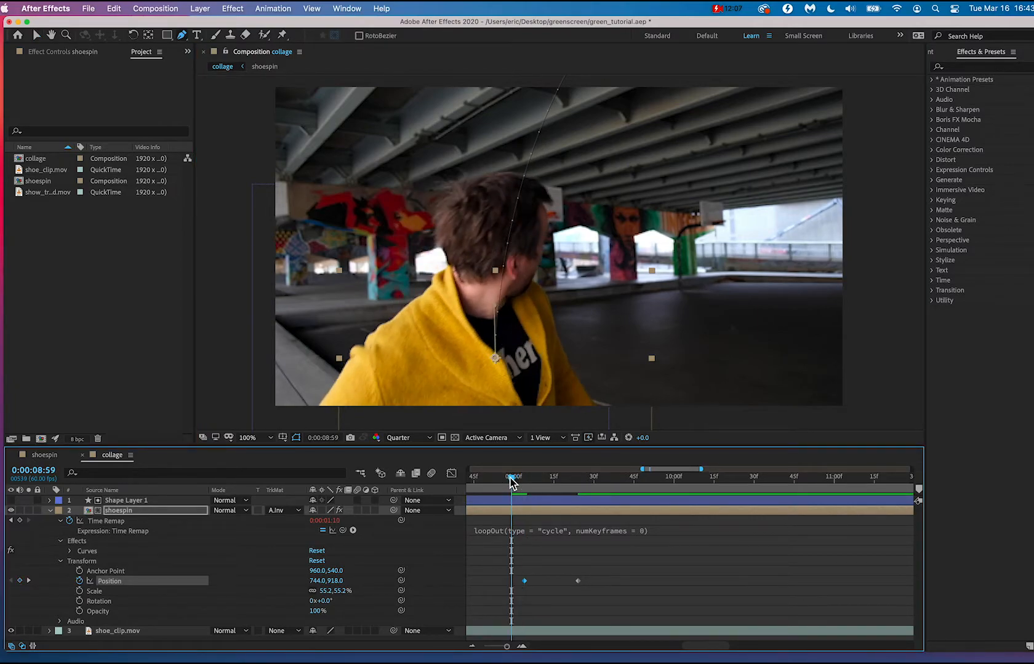
key("space")
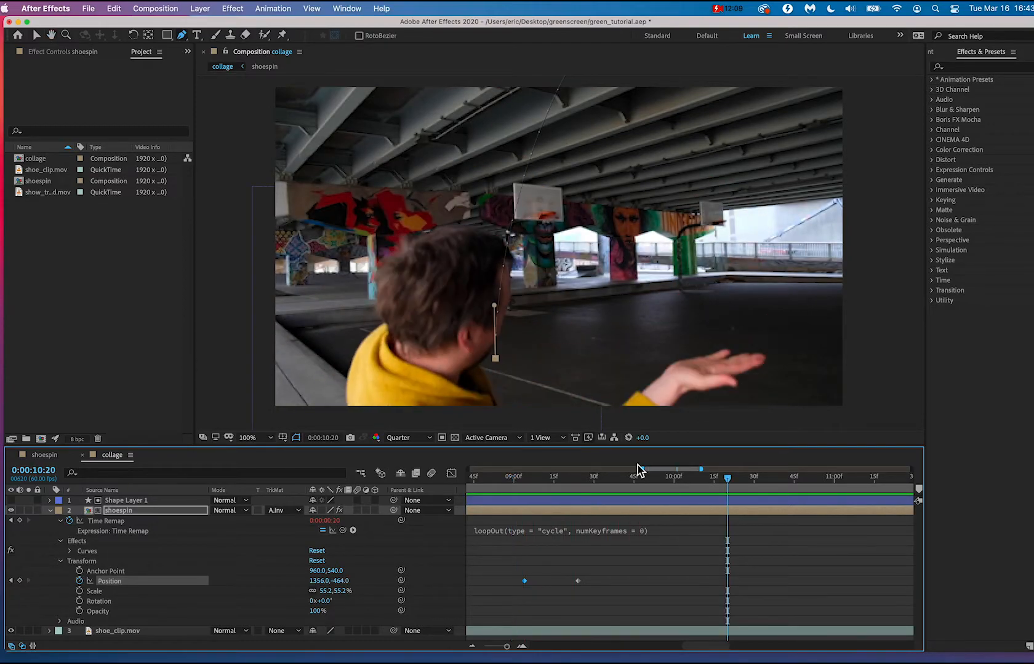
Try bringing the shoe down to 1512, 748 at 0:00:10:04, preview the fall from 0:00:09:15, and undo the move.
left_click_drag(668, 277, 629, 296)
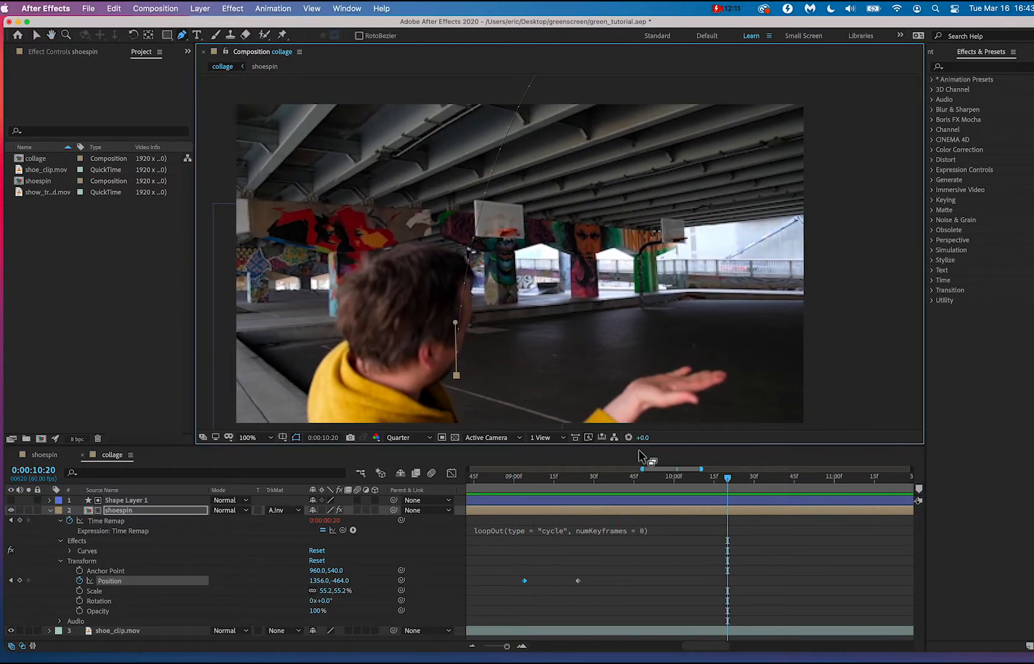
left_click_drag(576, 477, 635, 455)
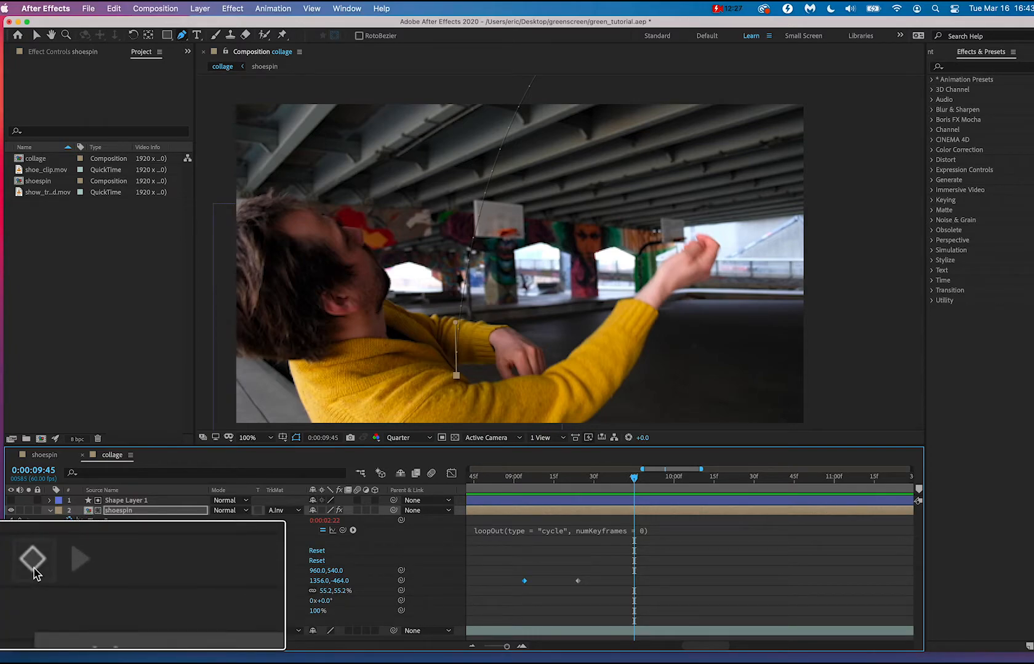
left_click_drag(637, 486, 689, 496)
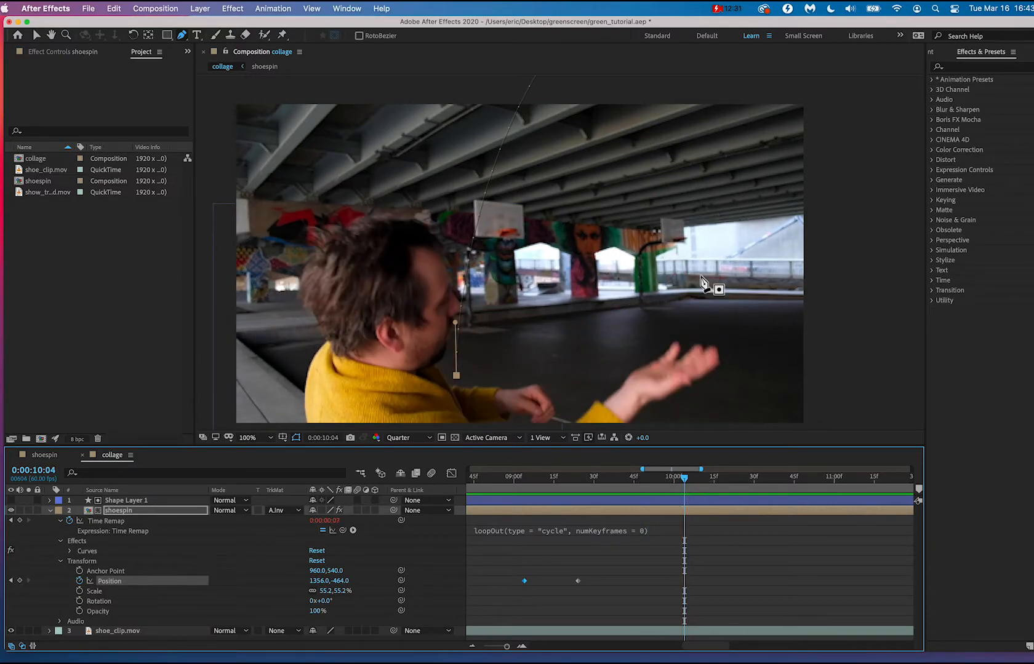
scroll(712, 190, "down", 2)
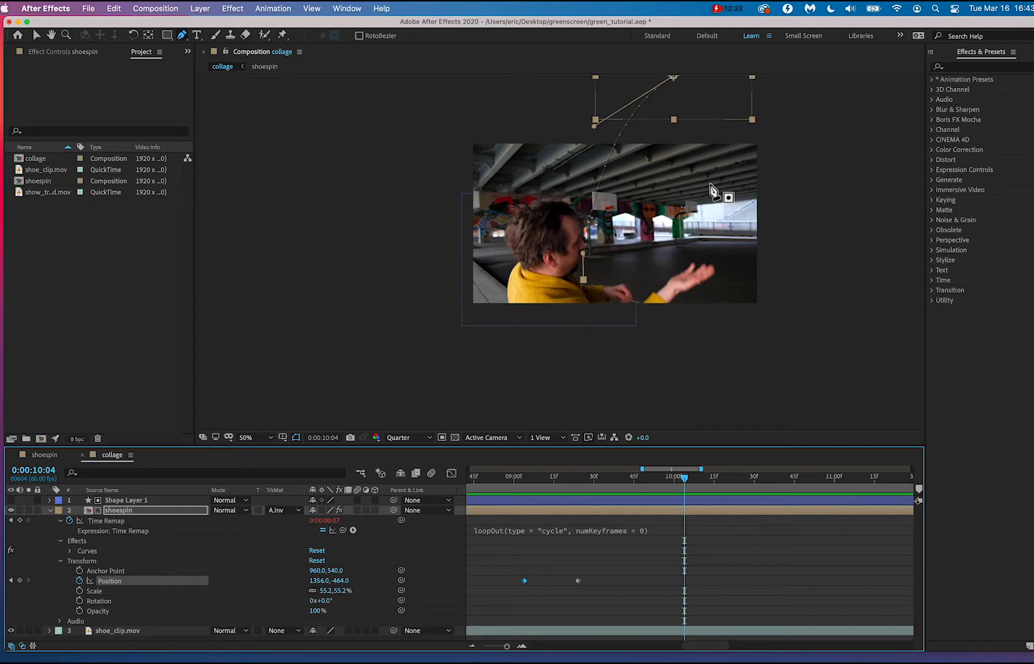
left_click_drag(703, 129, 732, 285)
left_click_drag(672, 483, 555, 488)
key("space")
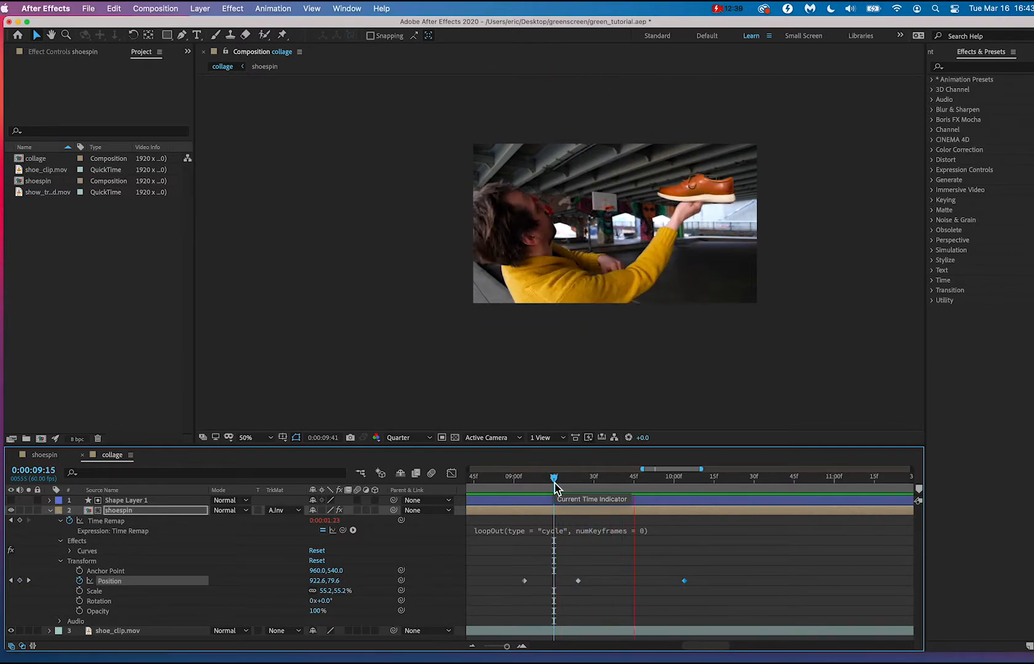
key("space")
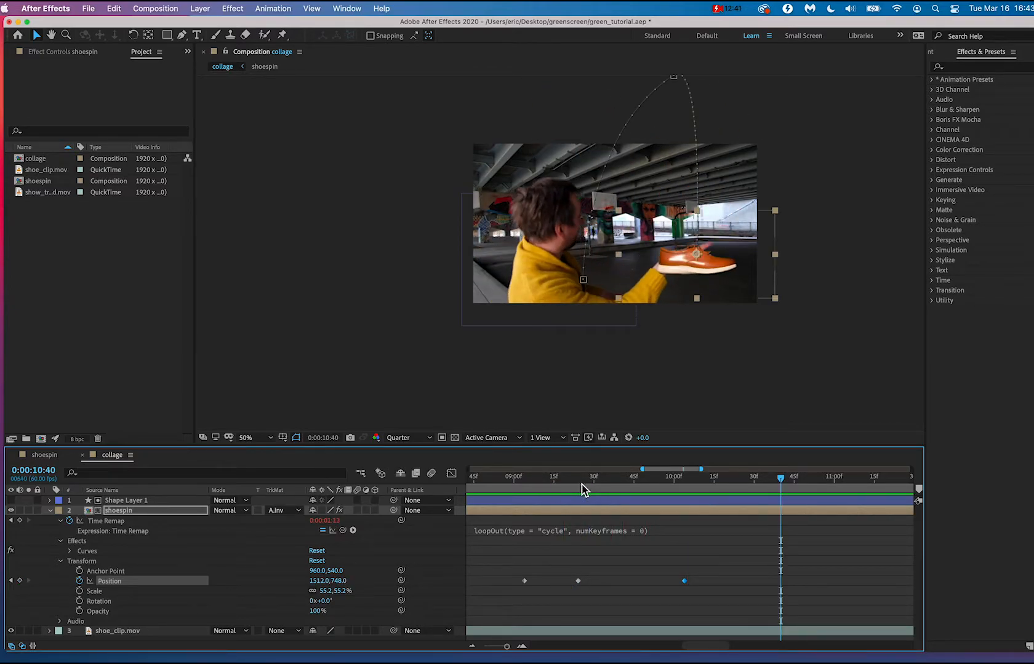
key("super+z")
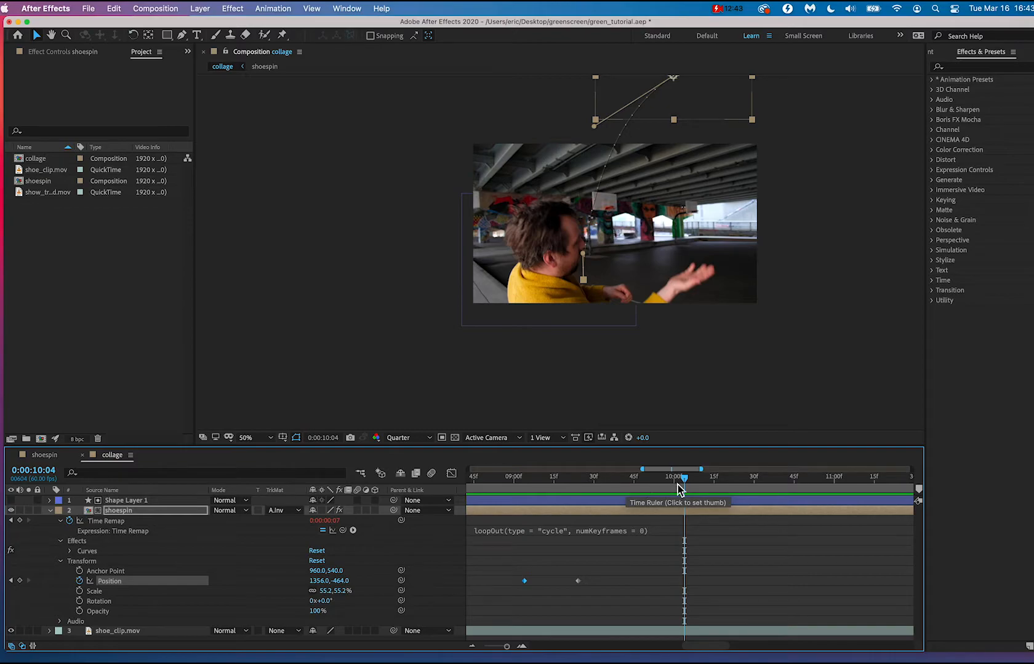
Add a Position keyframe at 0:00:09:59 to hold the shoe above the frame, and place it in the open palm at 1436, 872 at 0:00:10:16.
mouse_move(686, 480)
left_mouse_down()
mouse_move(556, 486)
mouse_move(676, 487)
left_mouse_up()
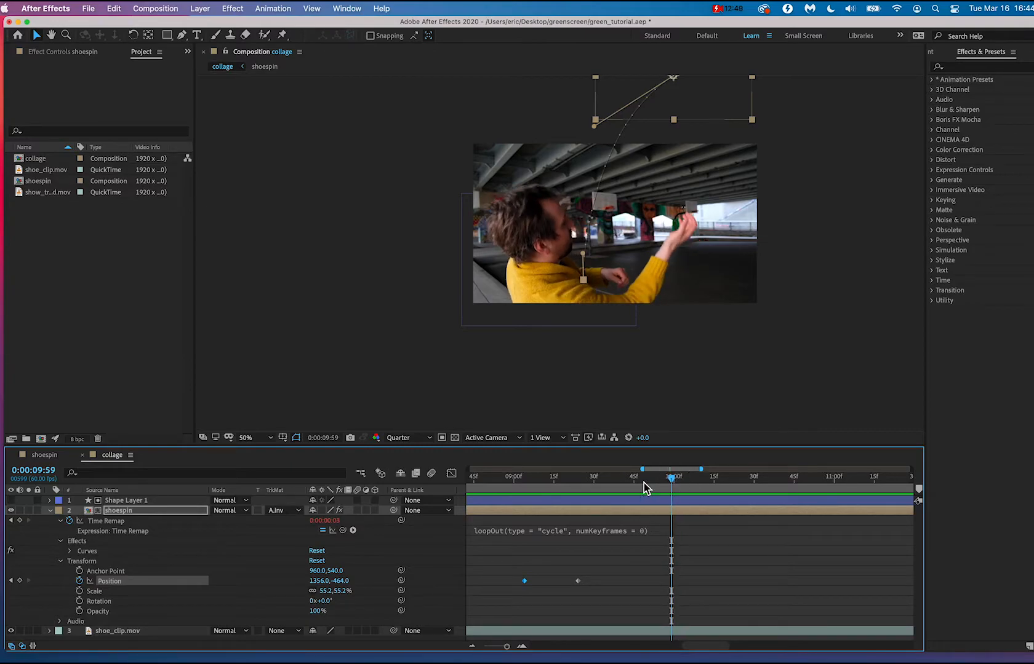
left_click(19, 581)
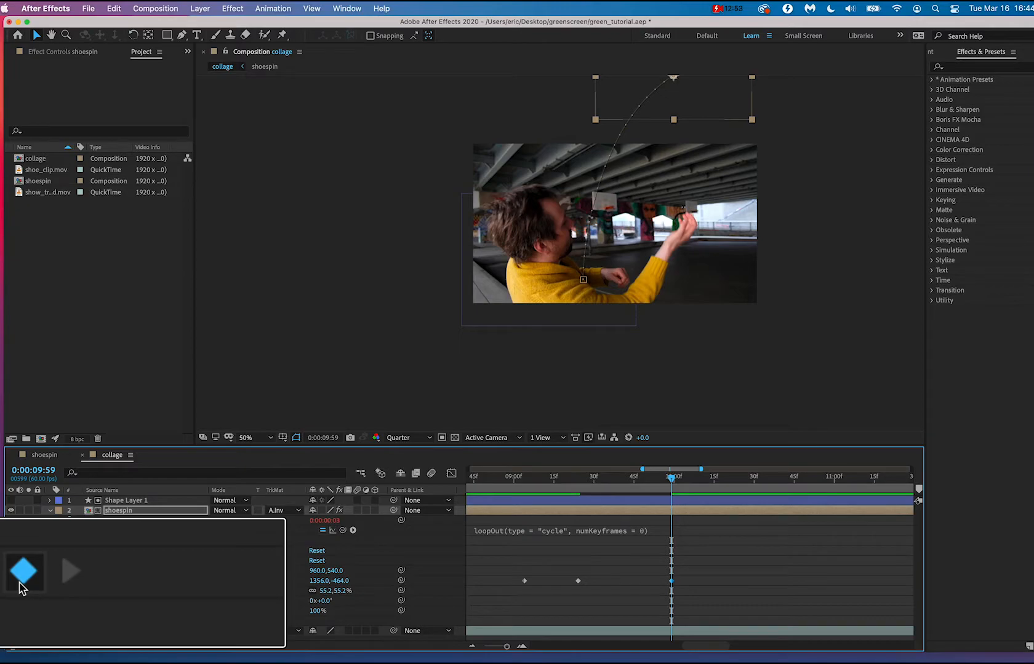
left_click(576, 487)
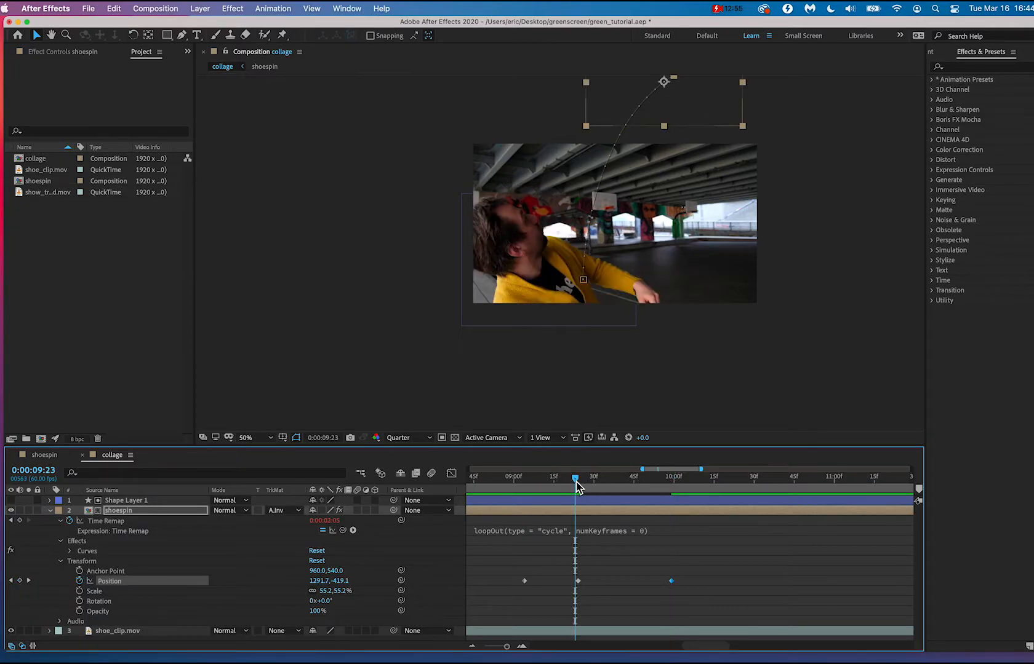
left_click_drag(576, 486, 716, 534)
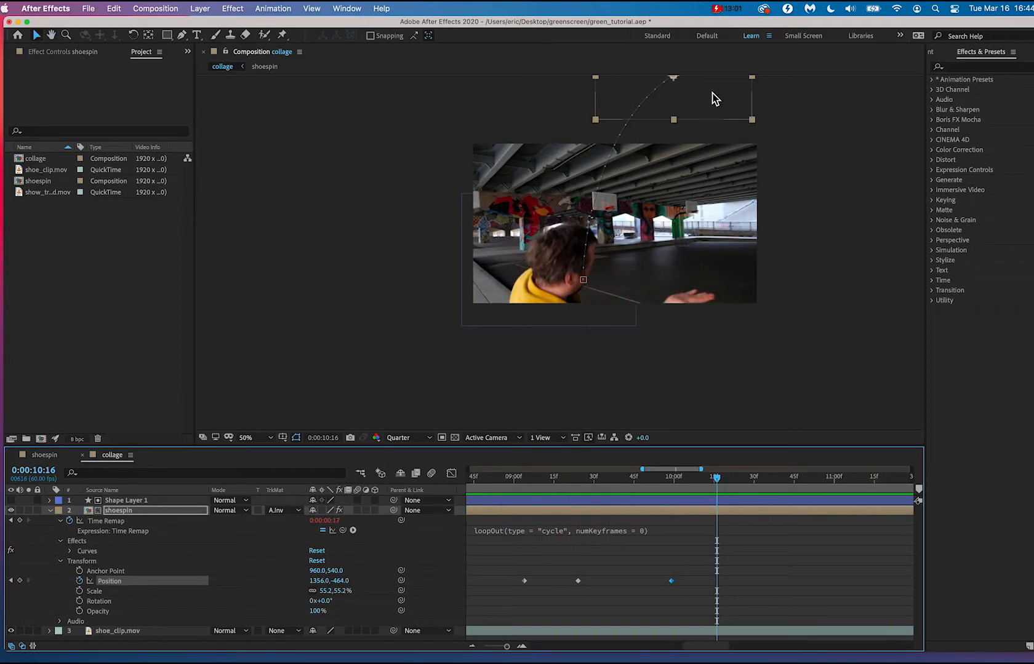
left_click_drag(712, 96, 726, 293)
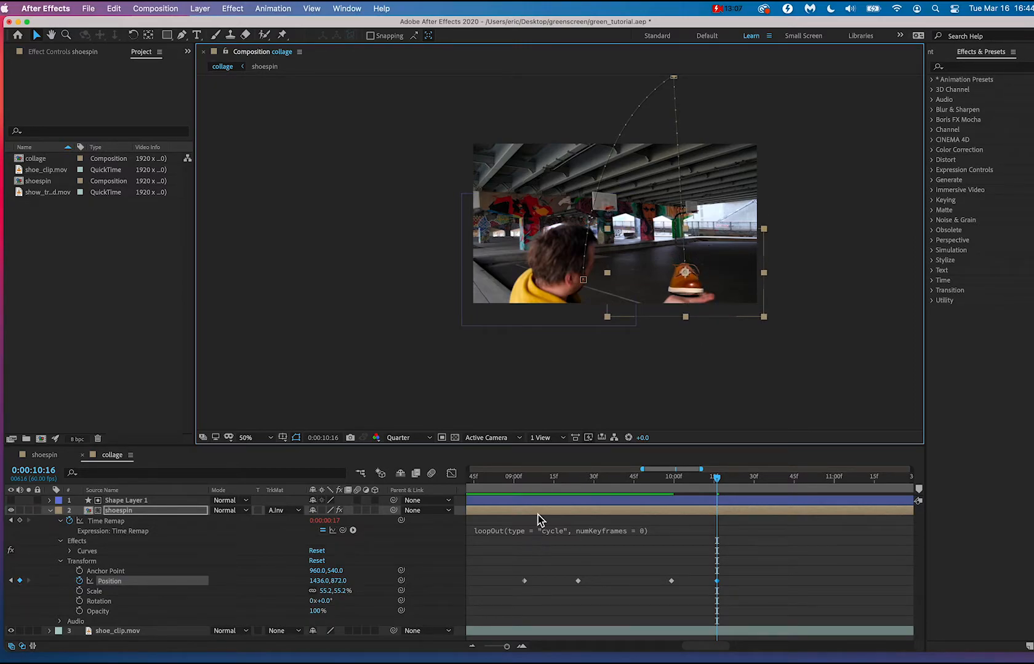
Play back the throw and catch from 0:00:08:58, and again from 0:00:09:16.
left_click(510, 477)
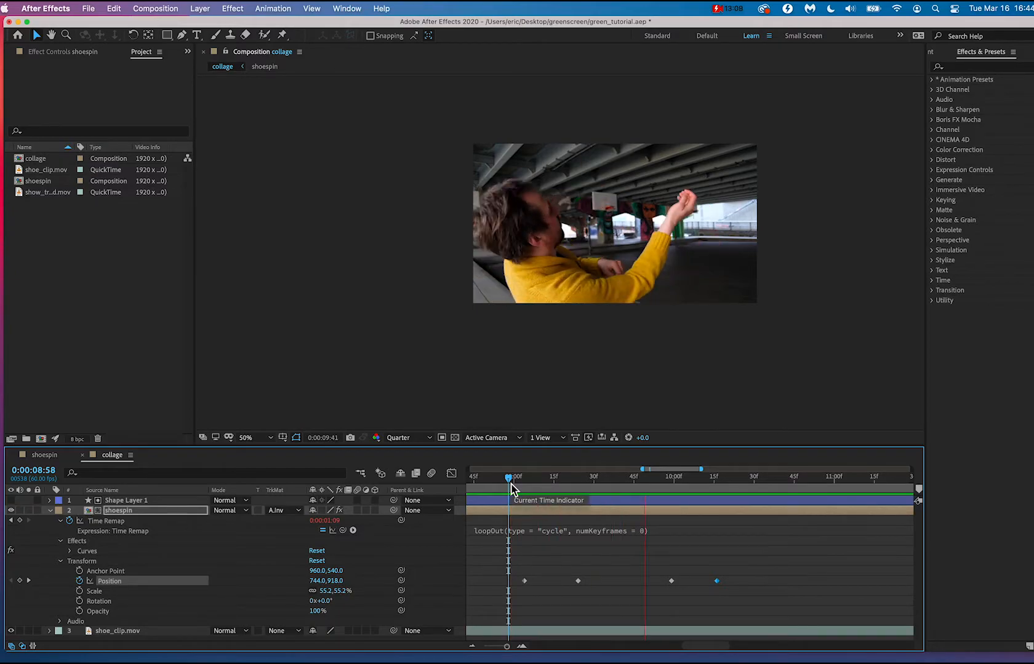
left_click_drag(511, 485, 557, 472)
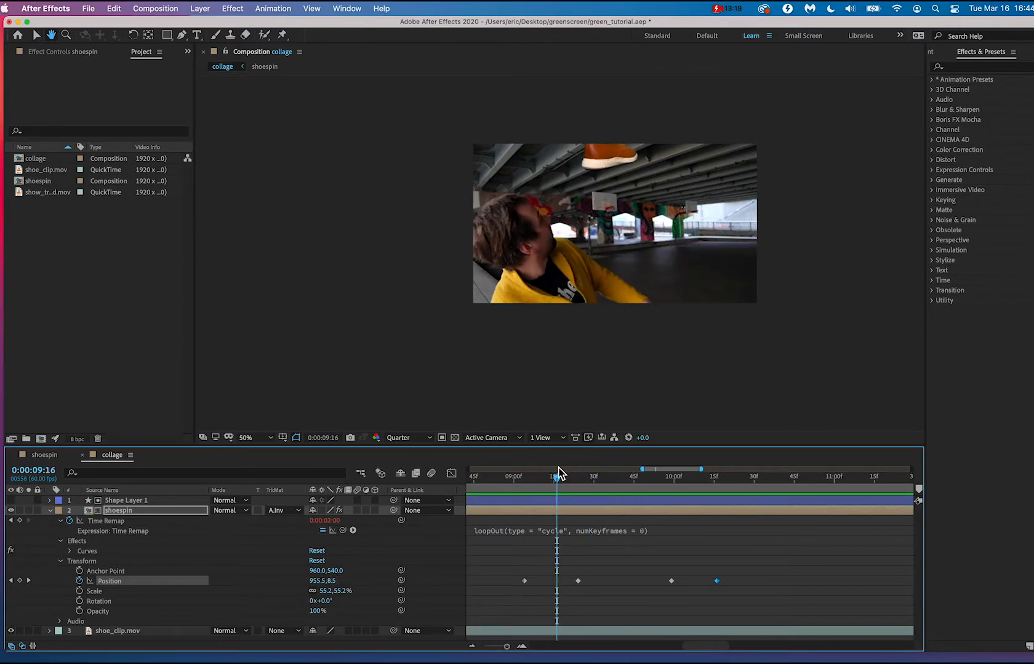
key("space")
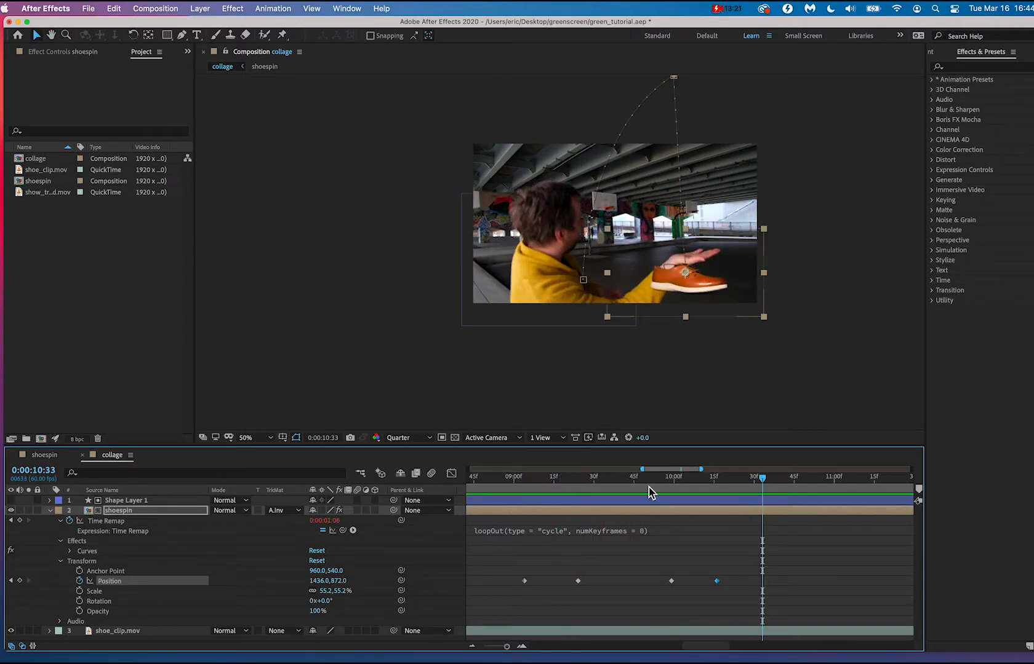
Shift the third Position keyframe to 0:00:10:04 to delay the shoe's fall, and play it back from 0:00:08:51.
left_click_drag(690, 483, 661, 486)
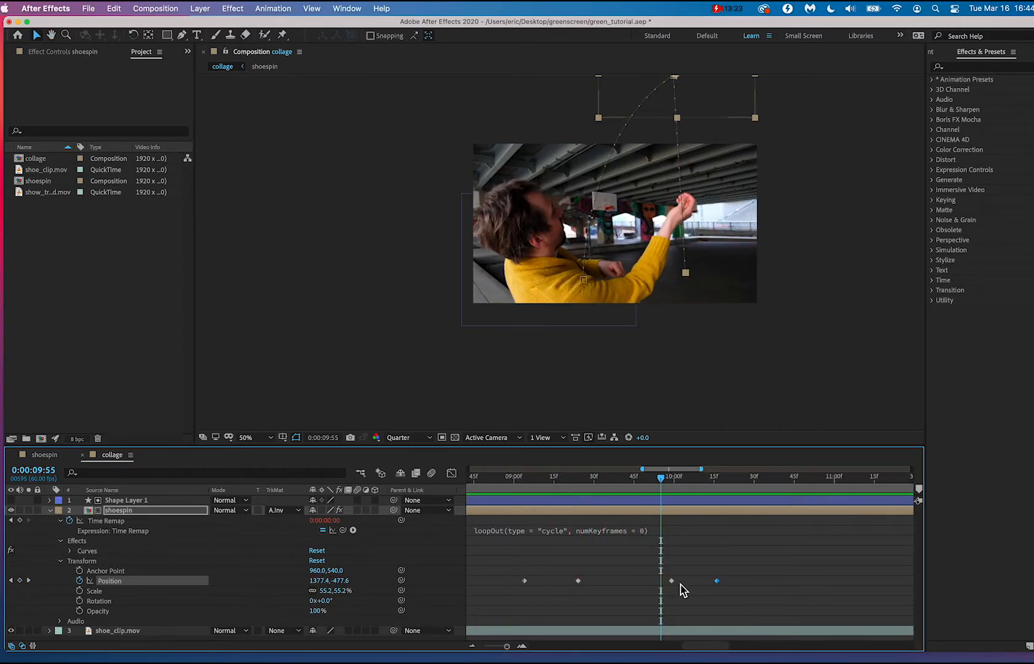
left_click_drag(675, 584, 684, 583)
key("space")
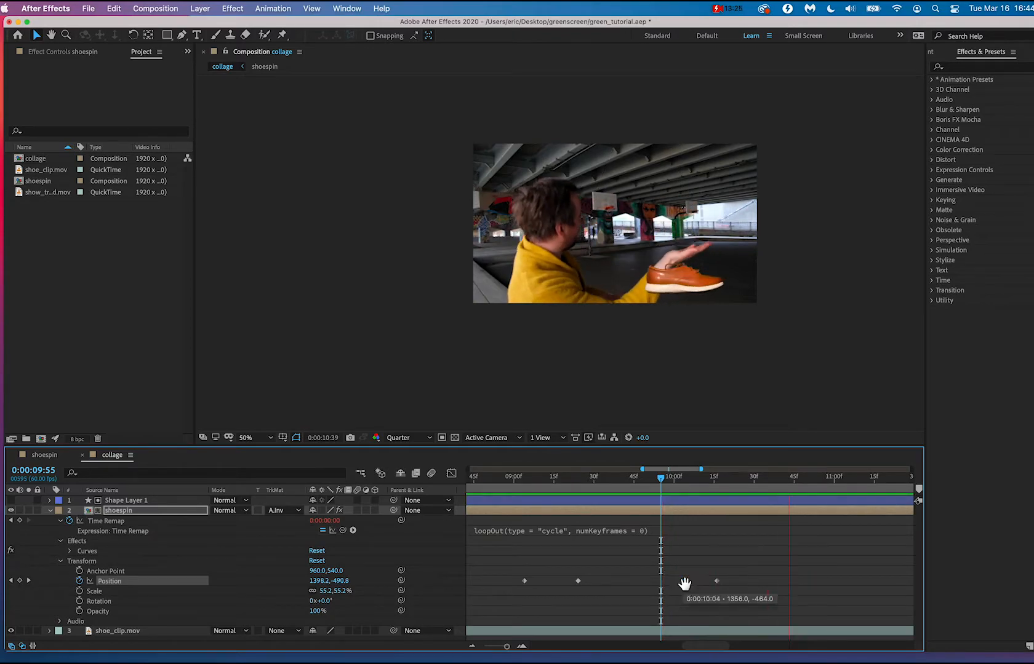
key("space")
left_click(490, 479)
key("space")
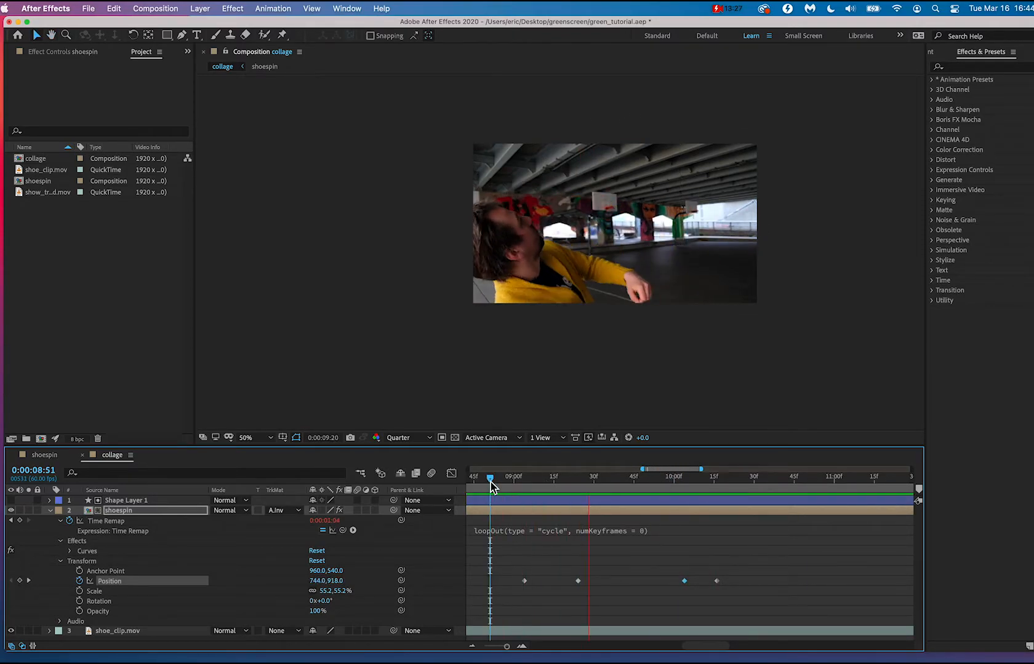
key("space")
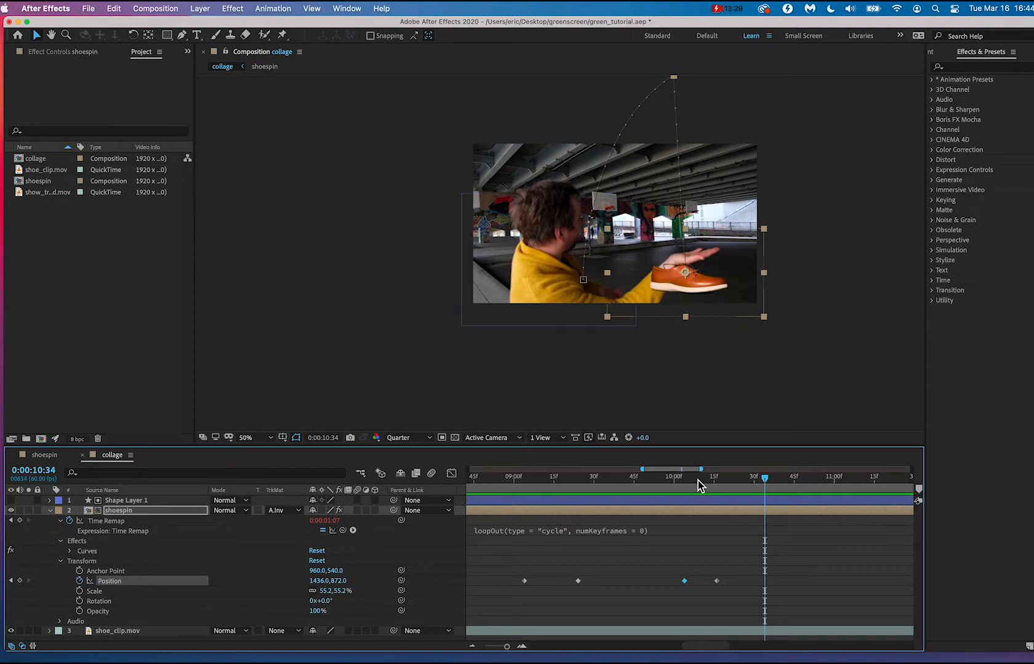
Compare the hand at 0:00:10:16 and 0:00:10:04, and nudge the third Position keyframe earlier to about 0:00:10:02.
left_click_drag(698, 481, 718, 486)
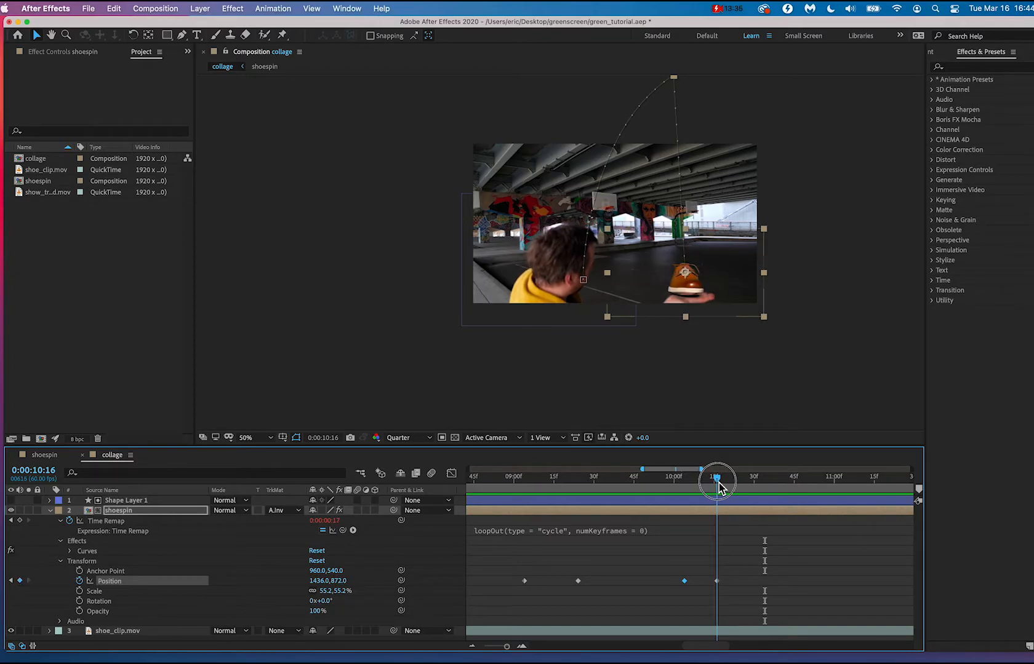
left_click_drag(719, 486, 686, 482)
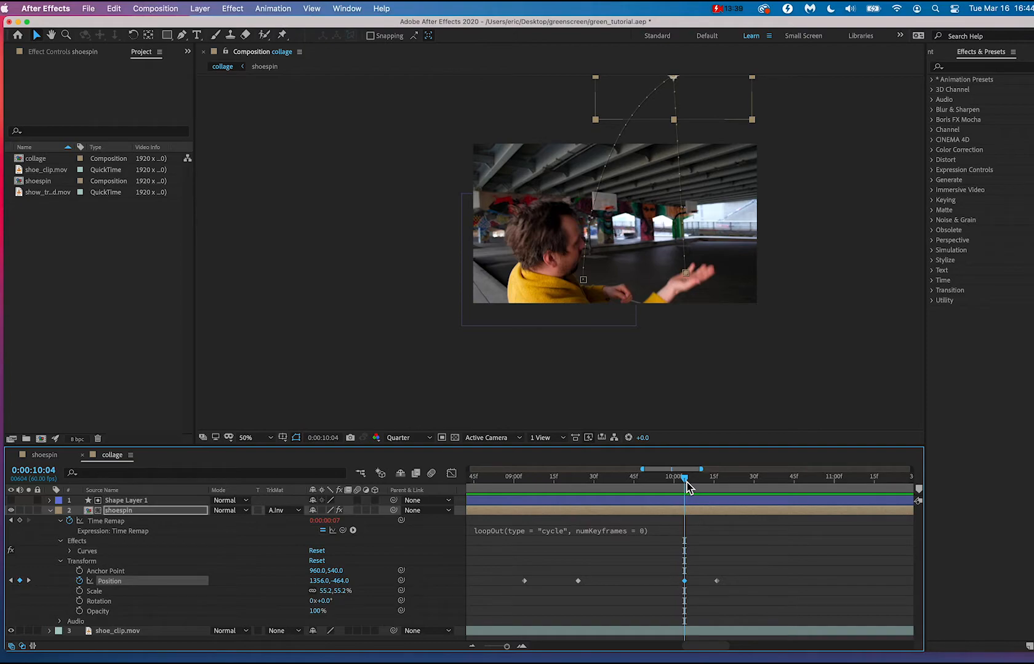
left_click_drag(684, 581, 677, 582)
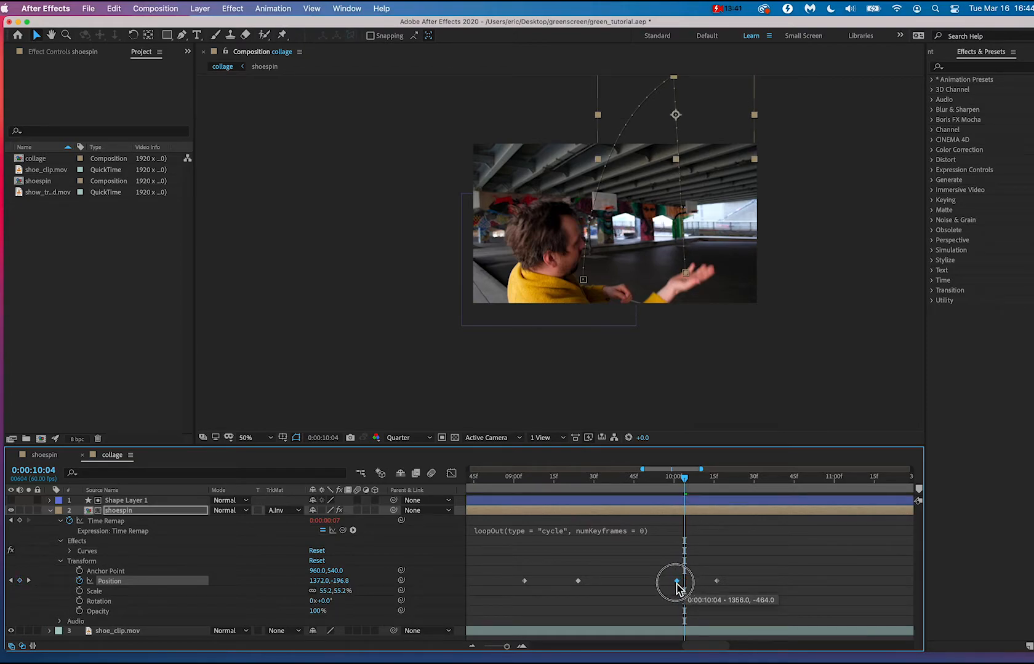
left_click(677, 582)
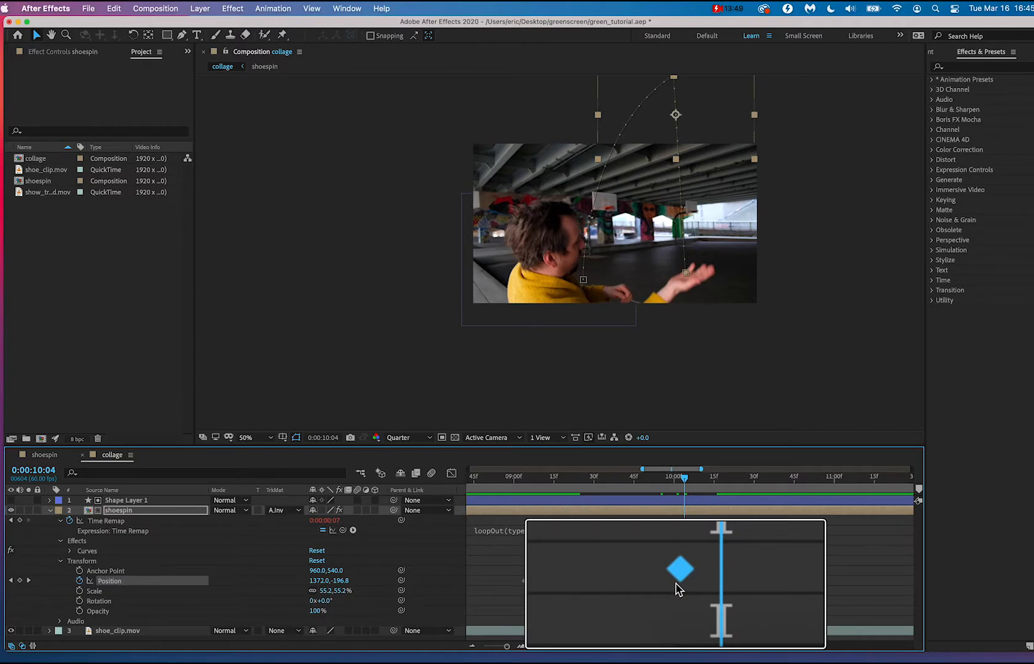
mouse_move(680, 583)
left_mouse_down()
mouse_move(608, 585)
mouse_move(751, 577)
mouse_move(657, 576)
mouse_move(687, 571)
left_mouse_up()
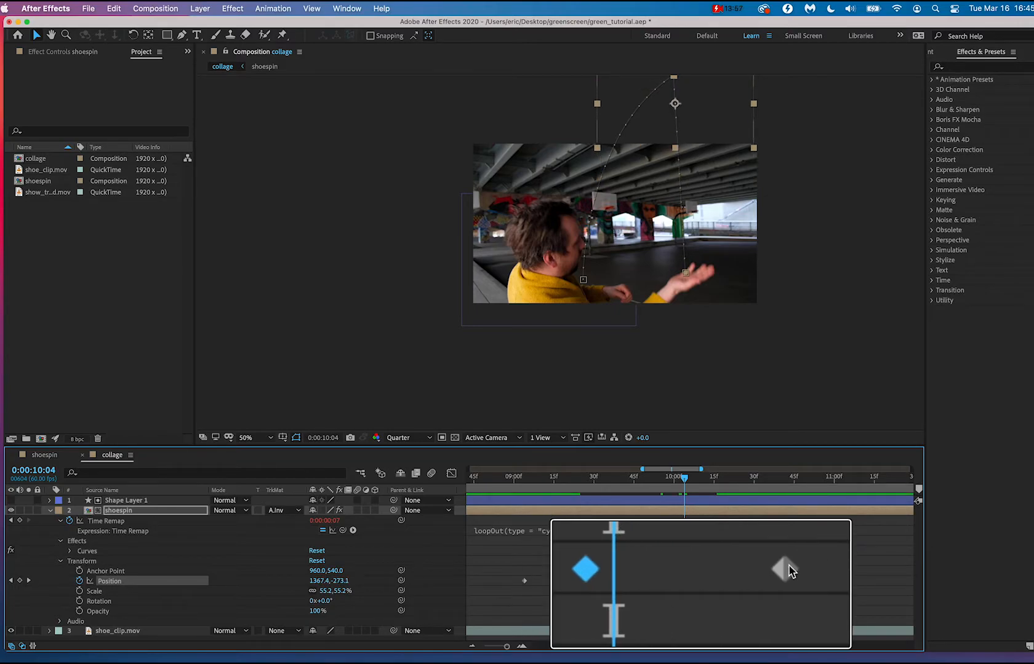
Move the last Position keyframe to 0:00:10:05 so the shoe lands earlier, and preview the catch from 0:00:09:22.
left_click_drag(786, 575, 628, 581)
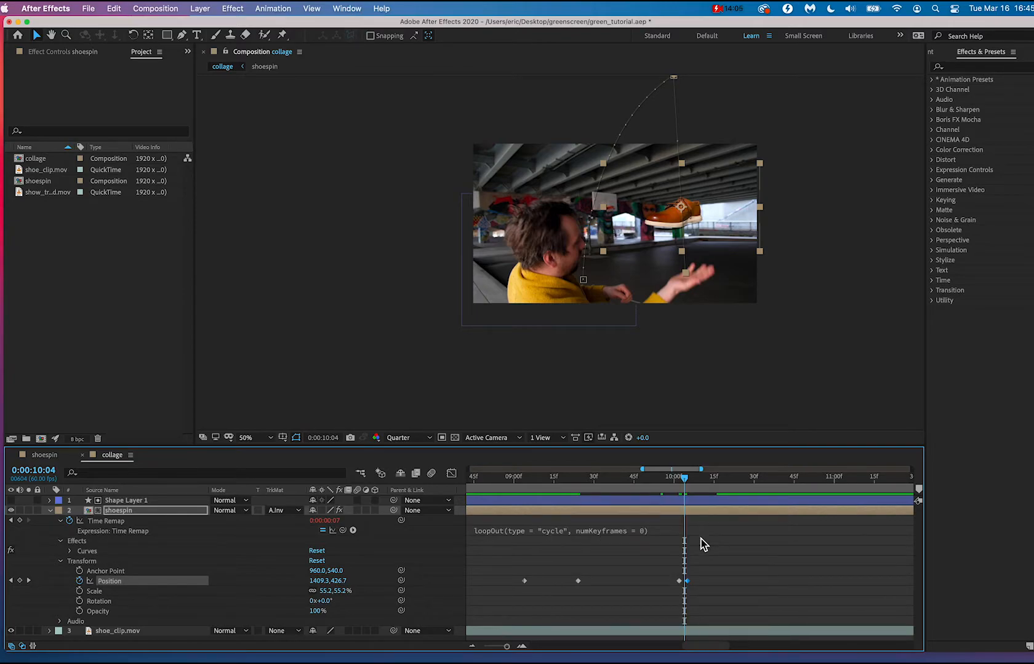
left_click(689, 483)
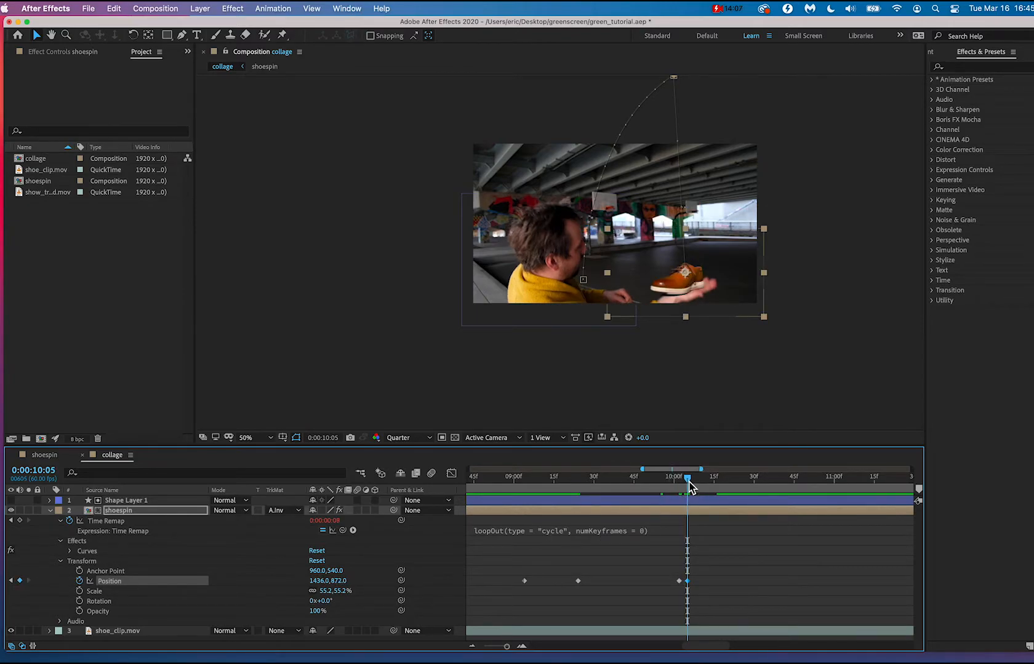
left_click_drag(689, 483, 573, 492)
key("space")
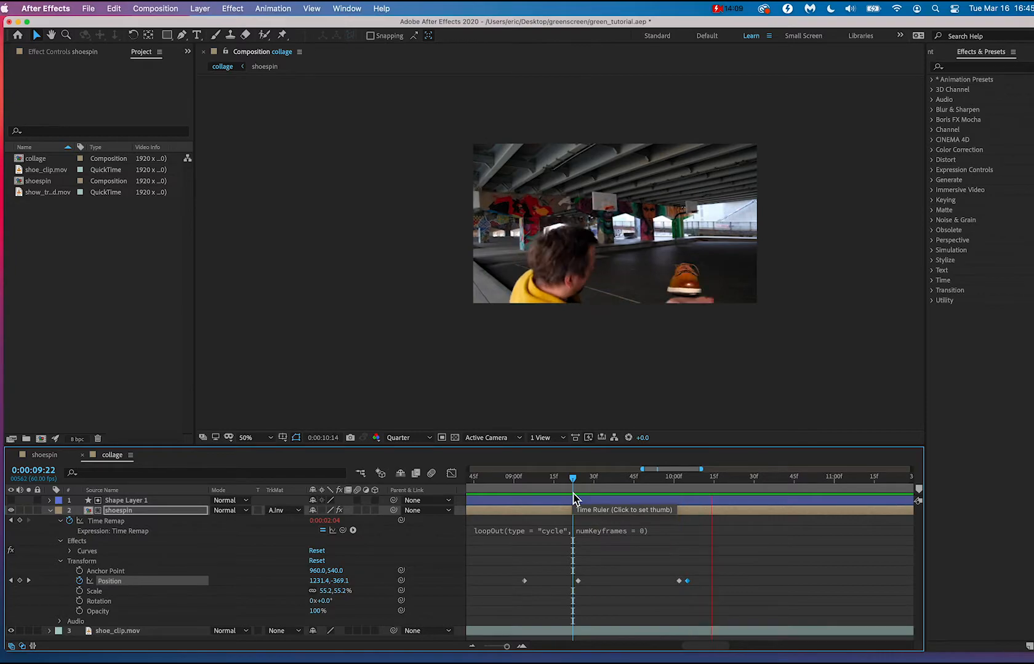
key("space")
Shift the third Position keyframe back to about 0:00:09:51 to lengthen the shoe's fall into the hand.
left_click_drag(667, 481, 698, 484)
left_click_drag(674, 589, 650, 589)
left_click(604, 478)
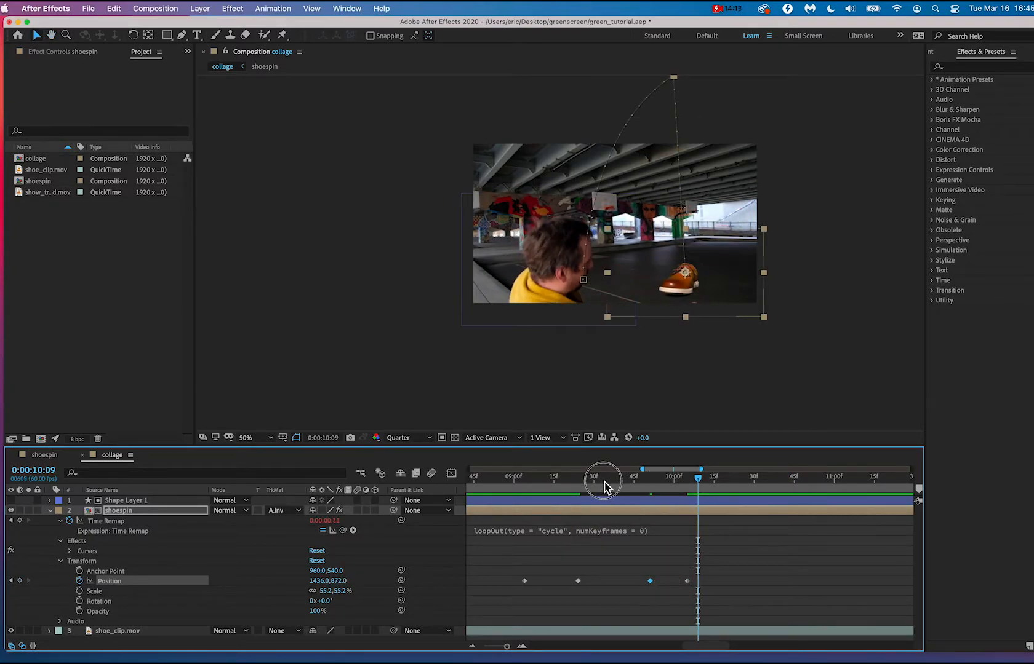
Try lowering the shoe onto the hand at 0:00:10:07, also with the last Position keyframe shifted there, and undo it.
left_click_drag(604, 483, 694, 492)
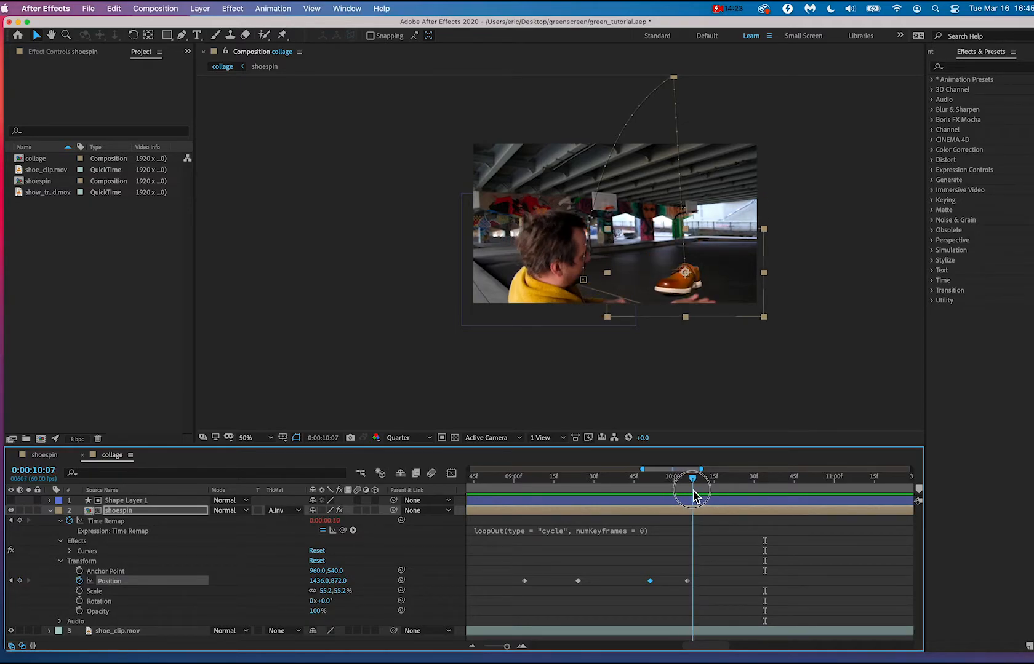
left_click_drag(686, 289, 689, 303)
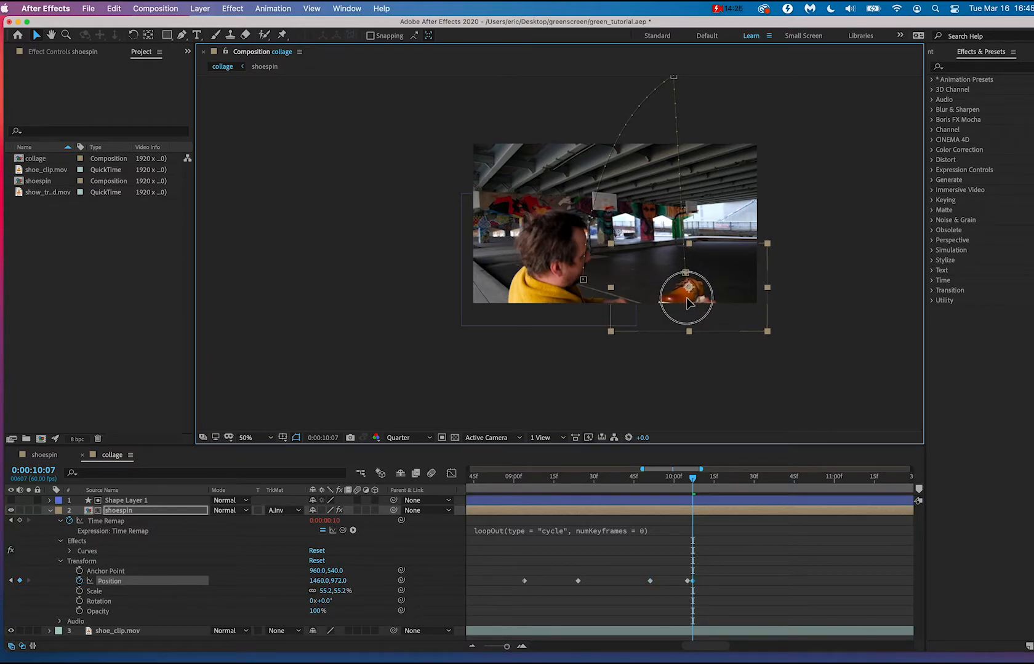
key("super+z")
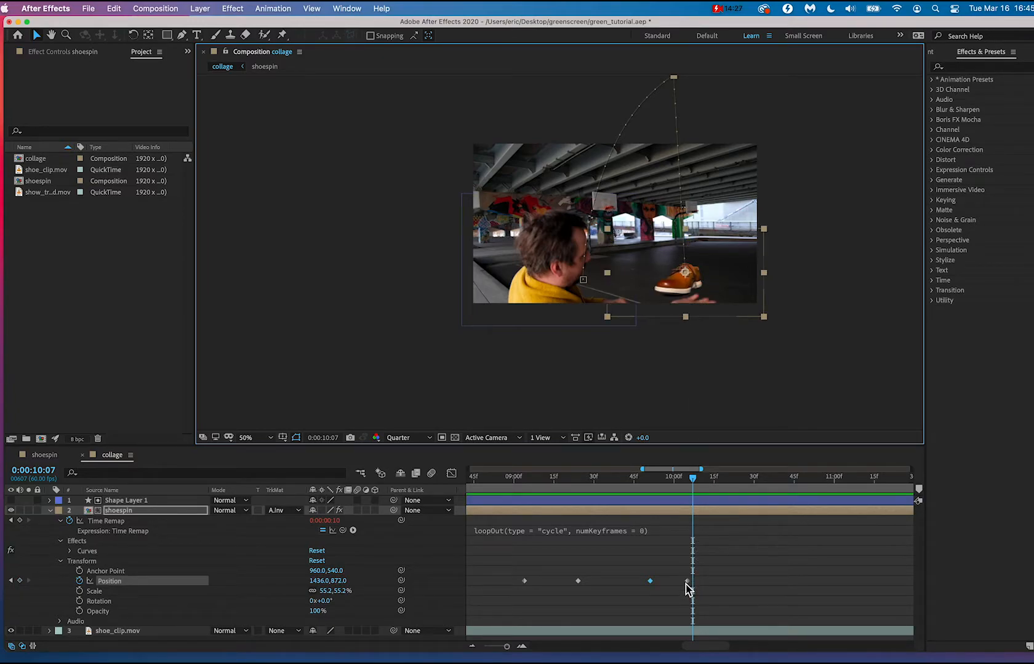
left_click_drag(688, 582, 692, 581)
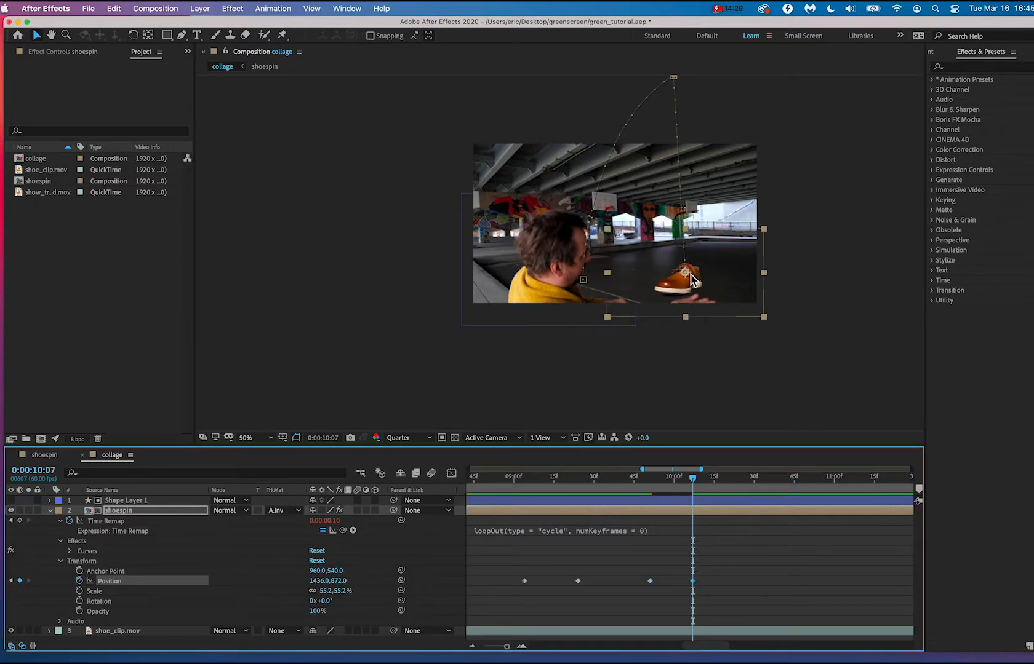
left_click_drag(677, 286, 681, 297)
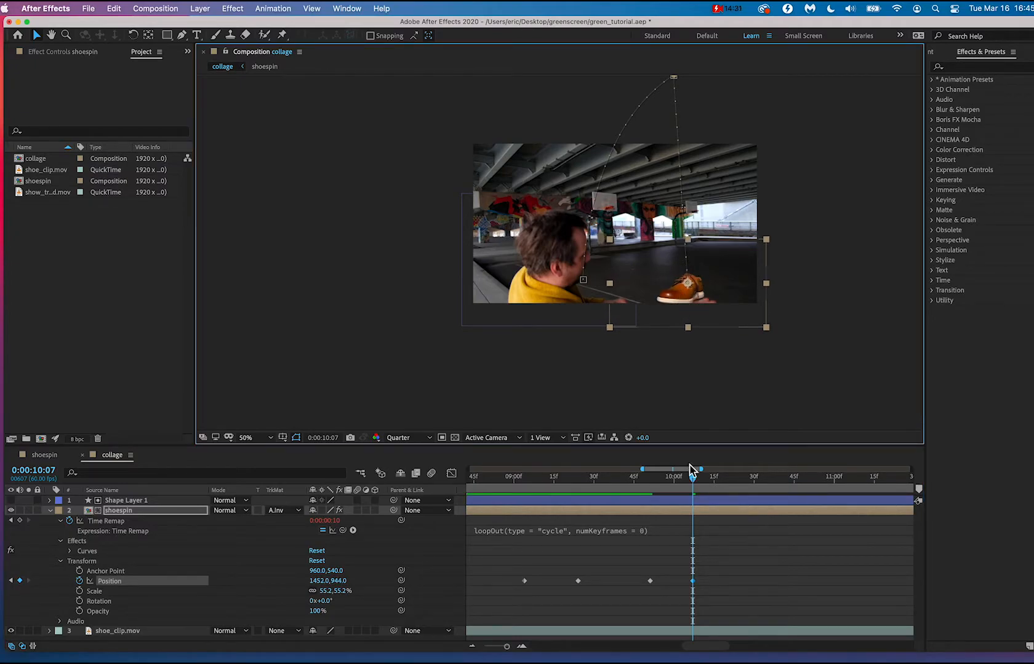
key("super+z")
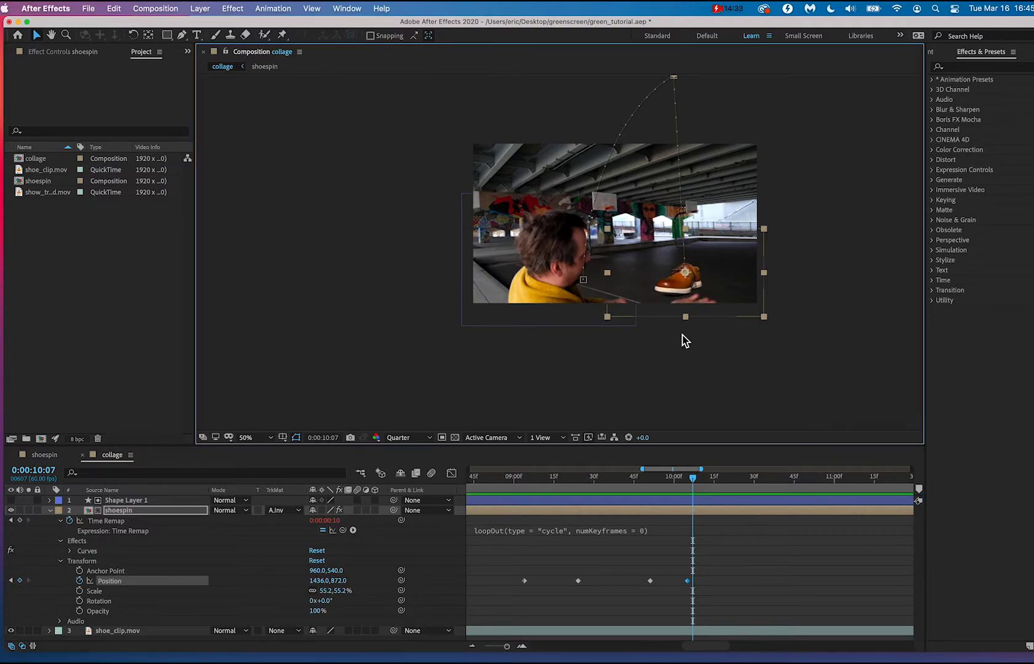
Try an extra Position keyframe at 0:00:10:07 with the shoe lowered to 1468, 982, preview the catch, and undo the extra keyframe.
key("period")
key("comma")
key("period")
left_click_drag(726, 321, 557, 277)
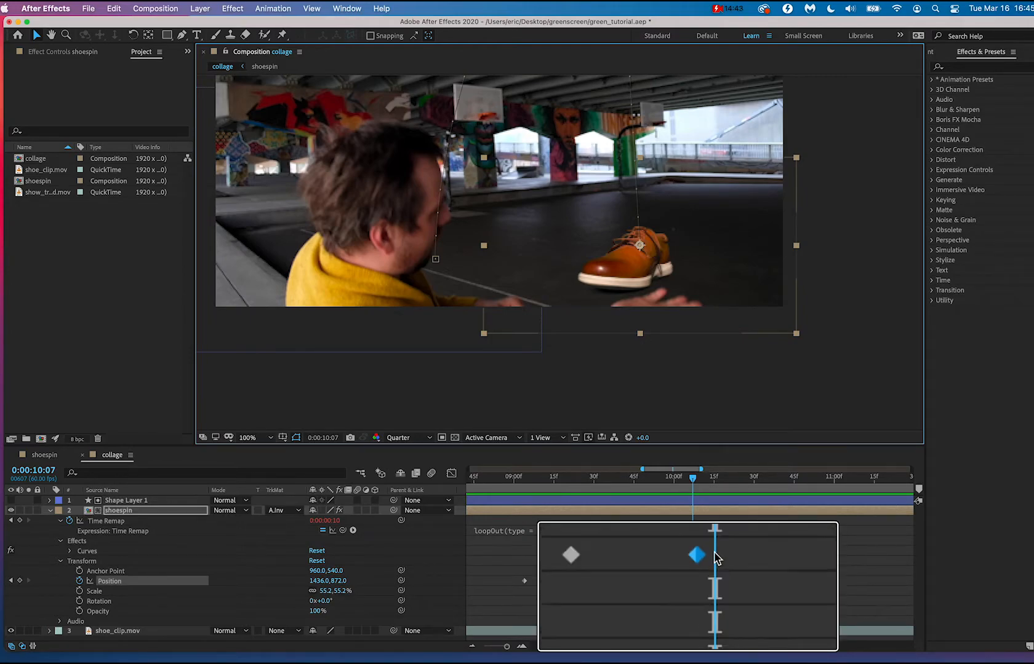
left_click_drag(631, 270, 640, 301)
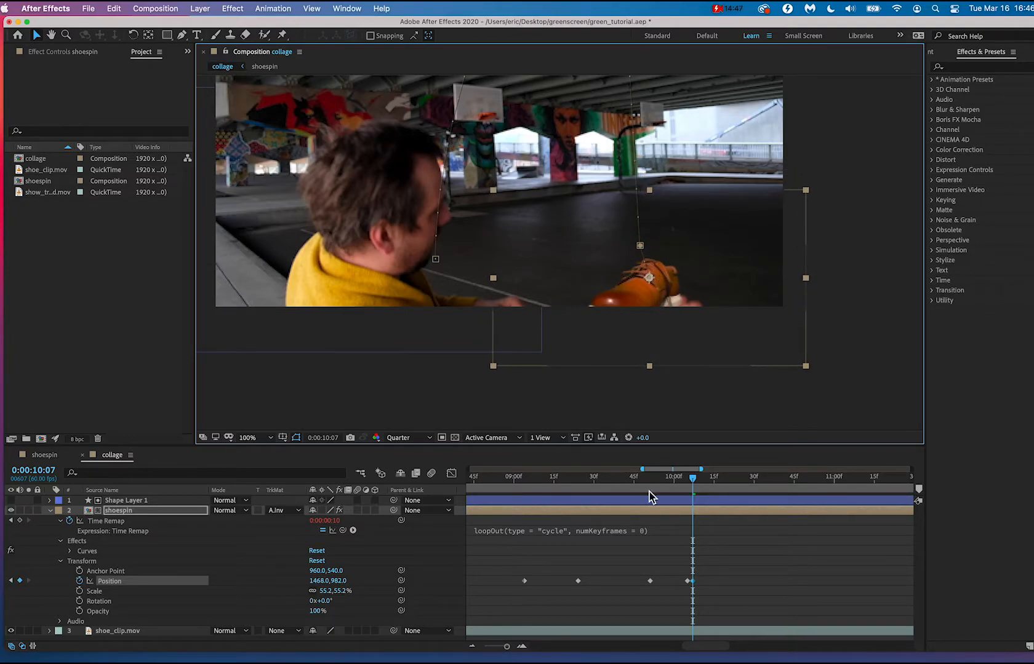
left_click(648, 478)
key("space")
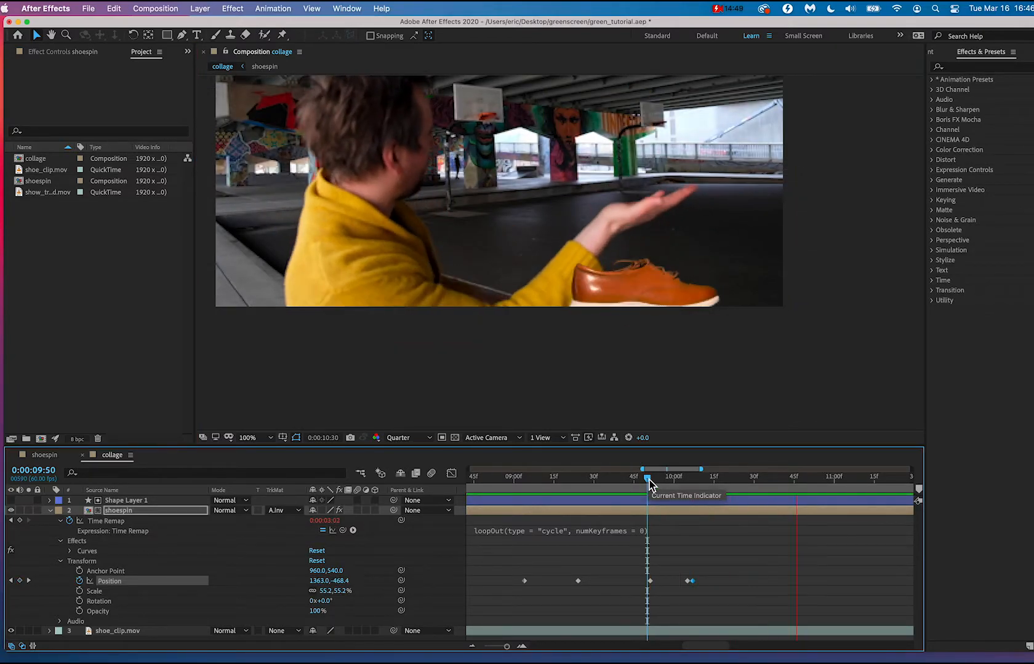
left_click_drag(649, 480, 694, 486)
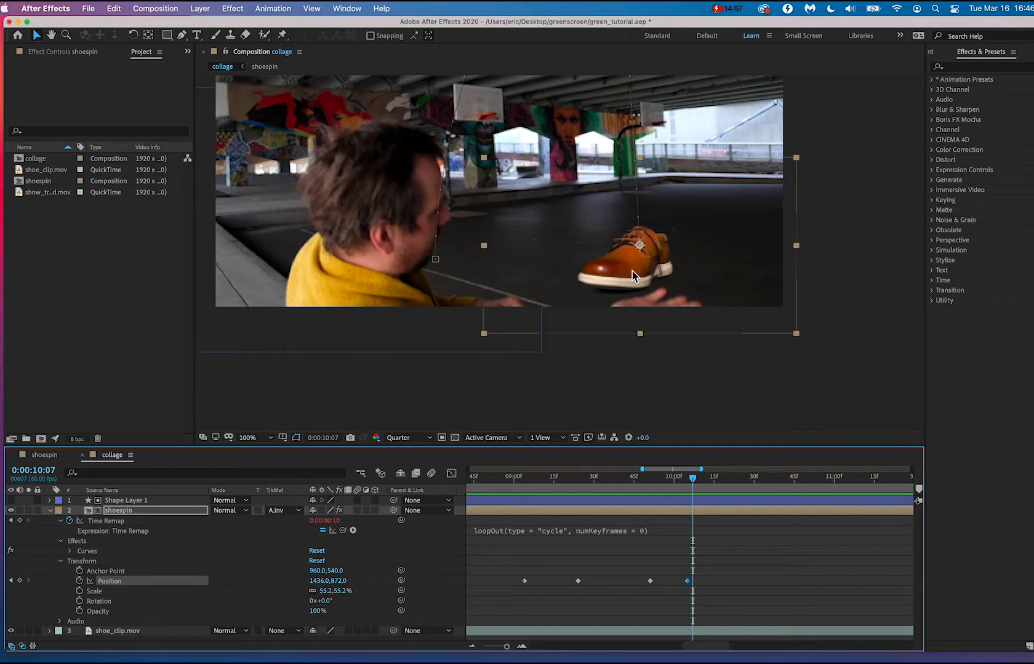
left_click_drag(631, 271, 667, 306)
key("super+z")
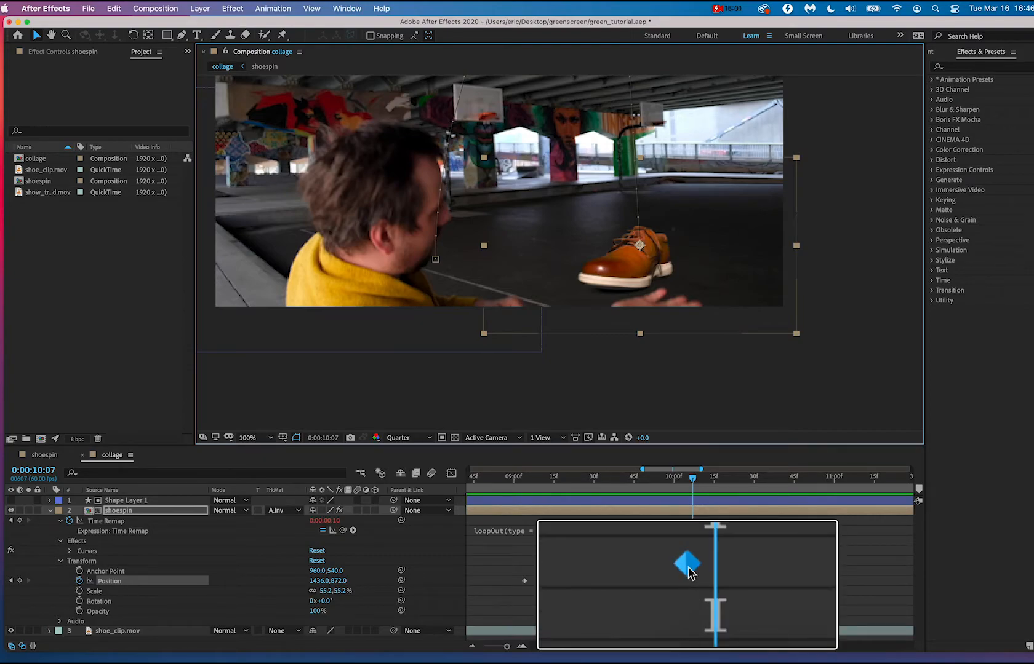
Move the last Position keyframe to 0:00:10:07, place the shoe at 1504, 946, and preview the catch from 0:00:09:52.
left_click_drag(688, 581, 692, 581)
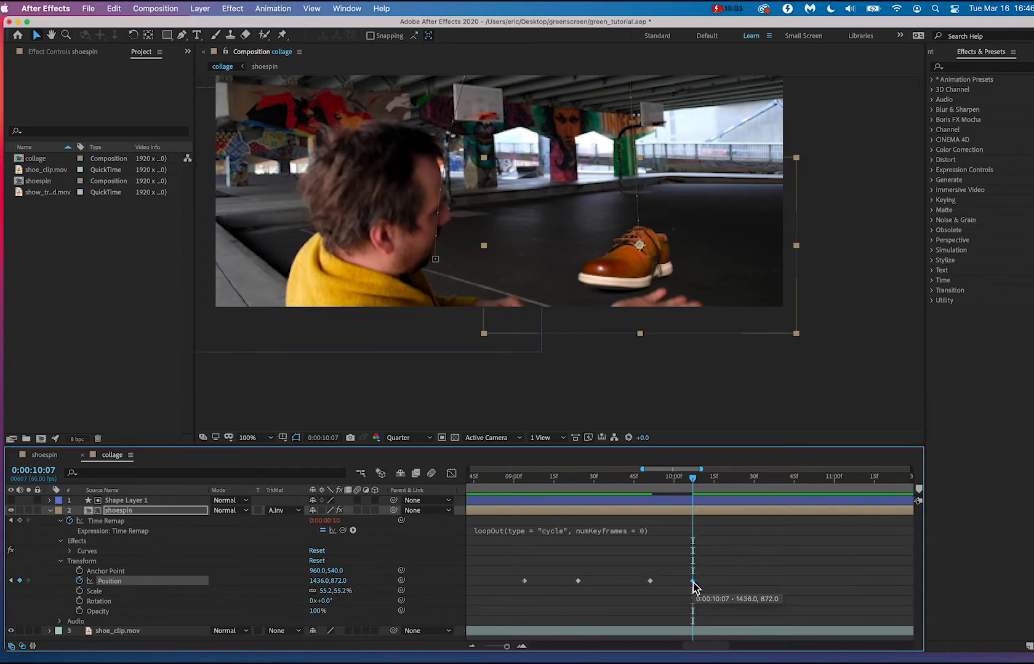
left_click_drag(625, 265, 644, 286)
left_click(652, 485)
key("space")
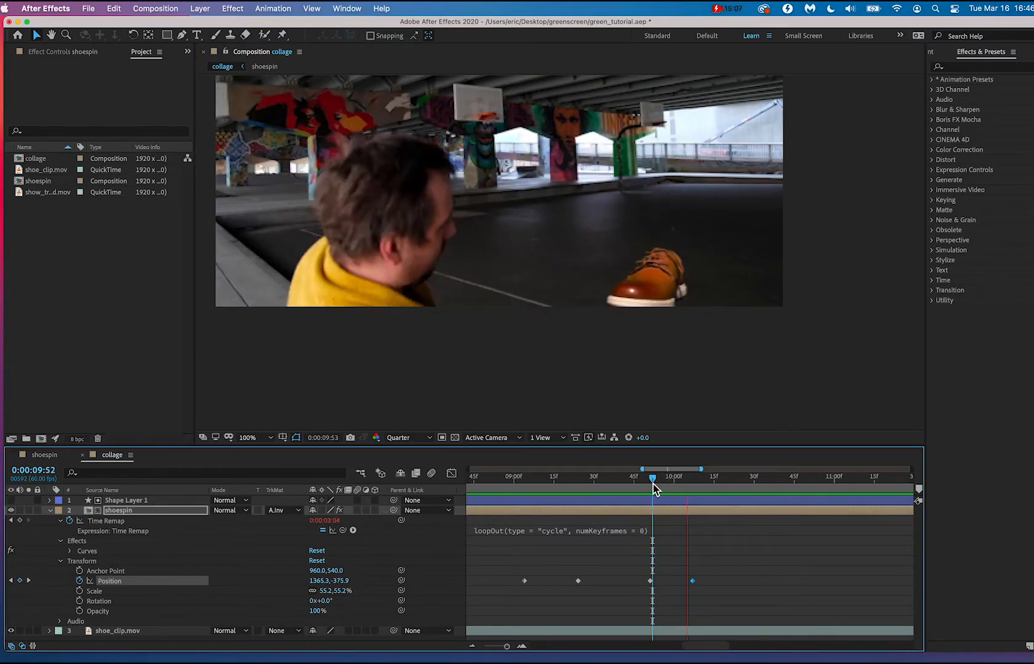
key("space")
Try following the hand with manual Position keyframes of 1504, 1024 at 0:00:10:08 and 1508, 624 at 0:00:10:32.
left_click_drag(652, 484, 699, 497)
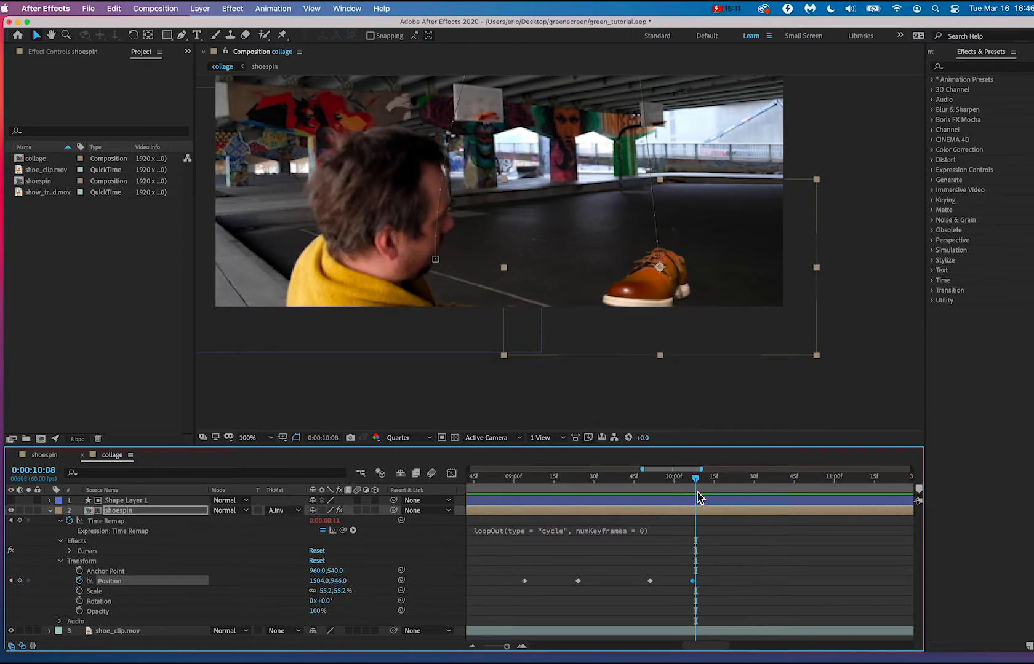
left_click_drag(664, 308, 664, 329)
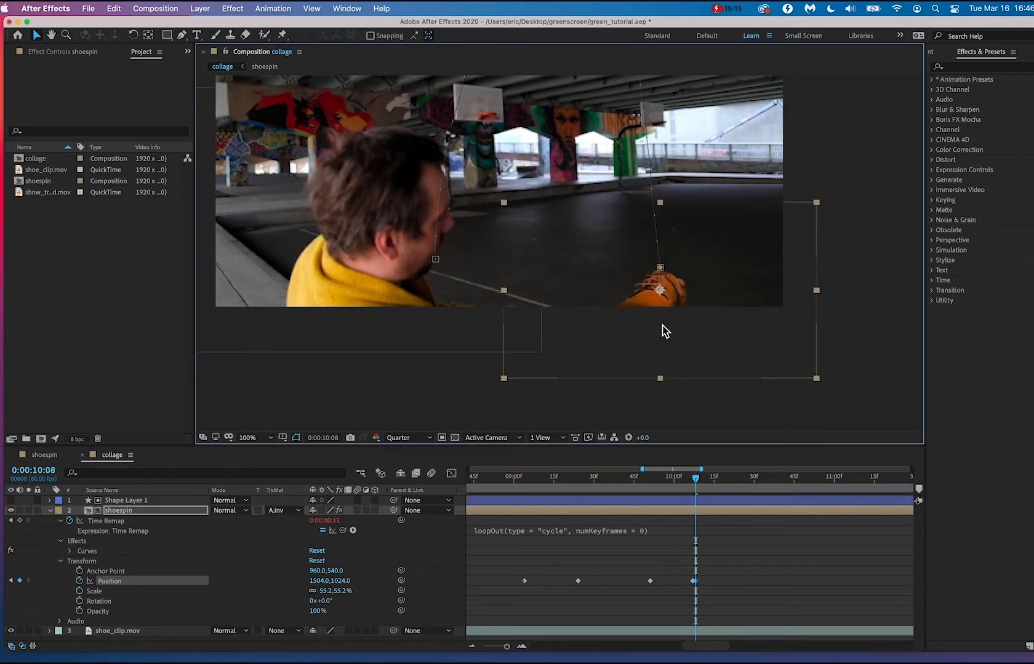
left_click_drag(694, 490, 762, 486)
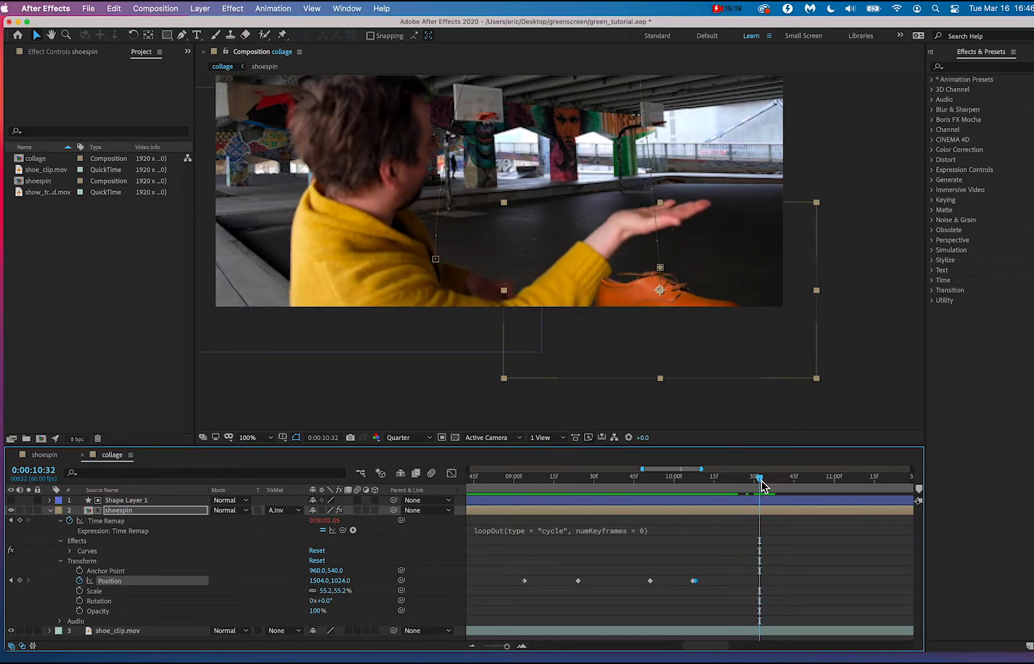
left_click_drag(689, 285, 689, 166)
Play back the shoe's motion following the hand, and replay it from 0:00:10:03.
left_click_drag(709, 483, 622, 480)
key("space")
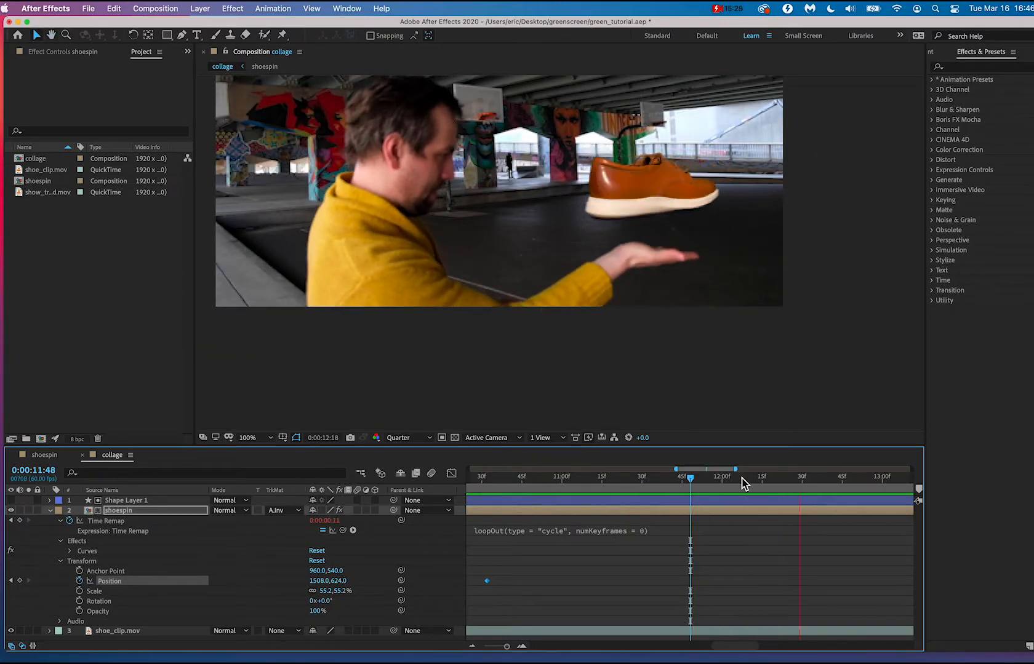
key("space")
key("comma")
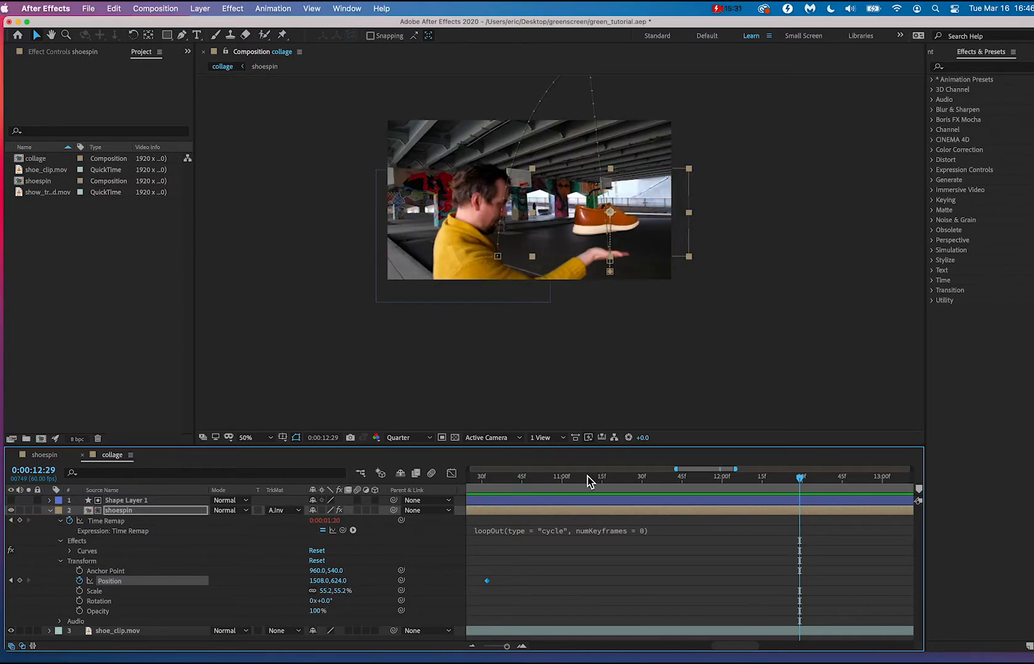
left_click_drag(588, 481, 624, 484)
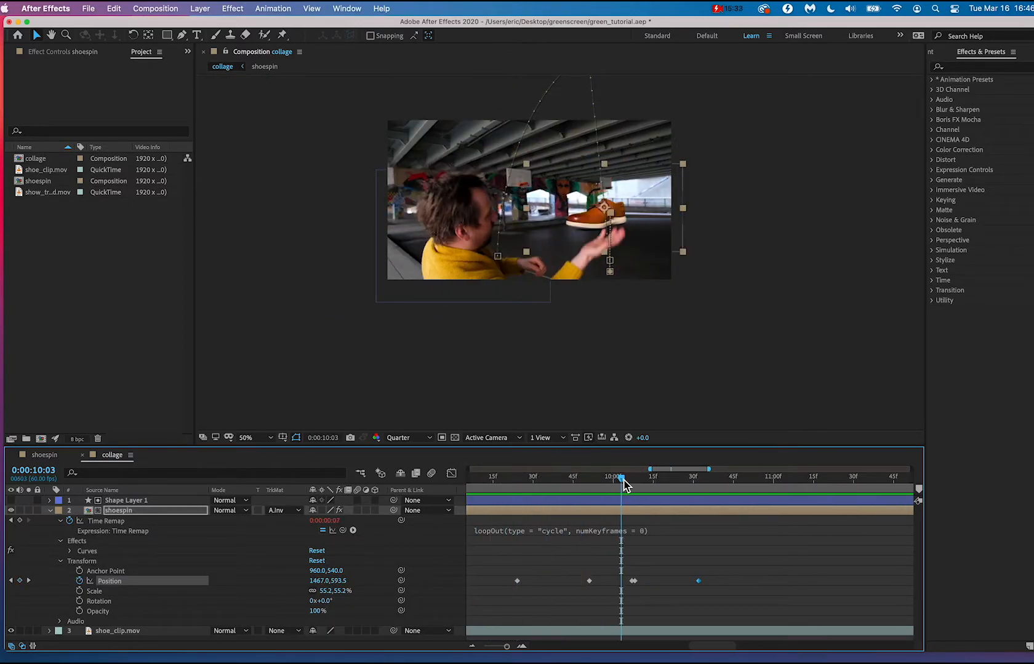
key("space")
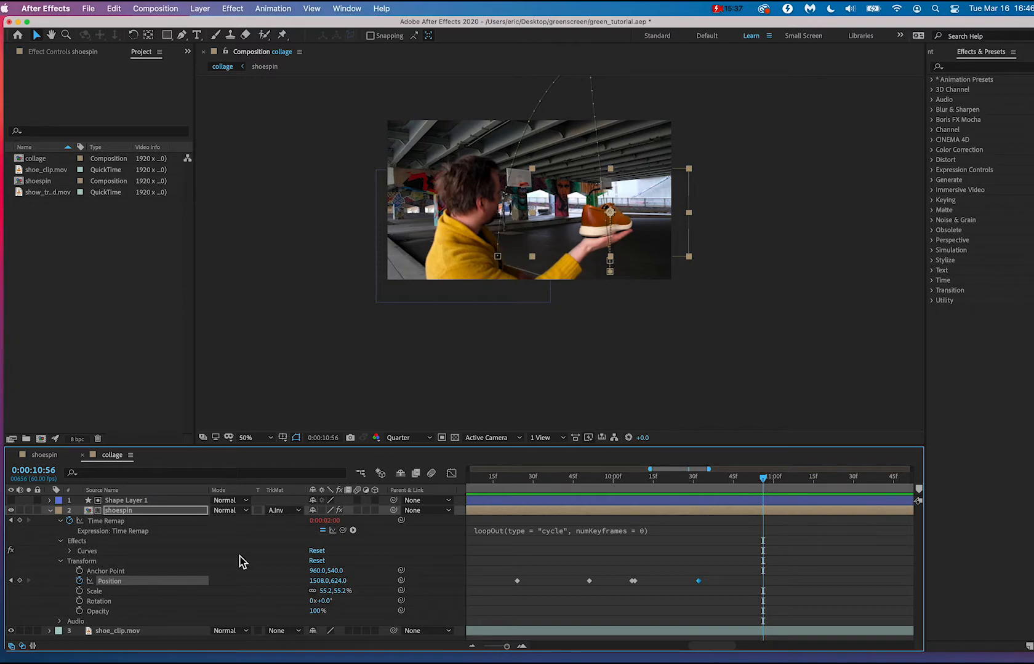
Try further Position keyframes of 1488, 728 at 0:00:11:09 and 1488, 888 at 0:00:11:26, and play back the motion.
left_click_drag(766, 483, 797, 489)
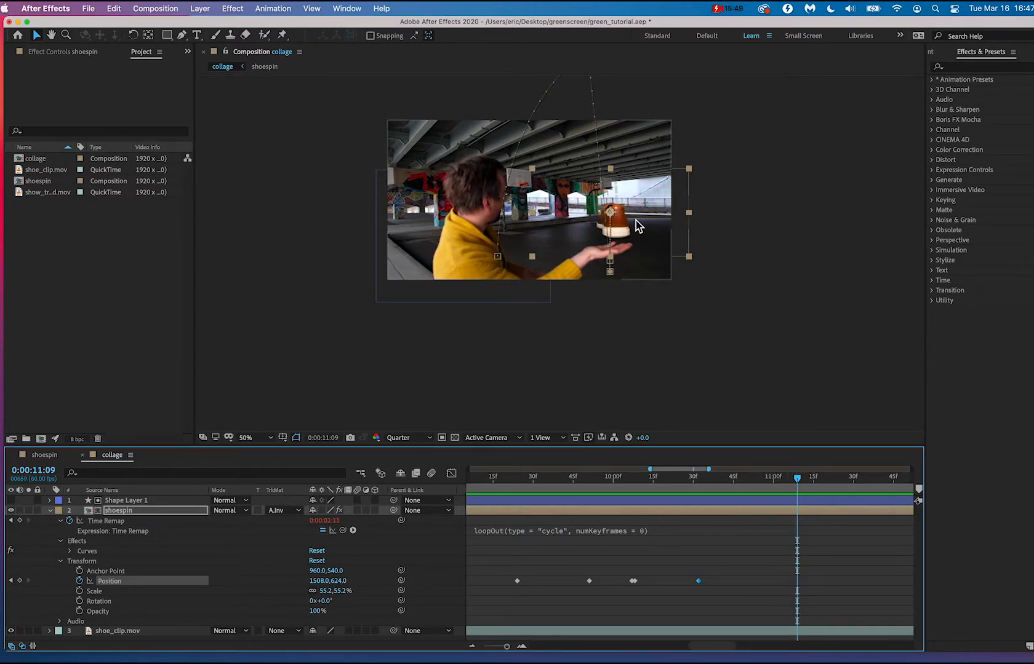
left_click_drag(625, 225, 623, 240)
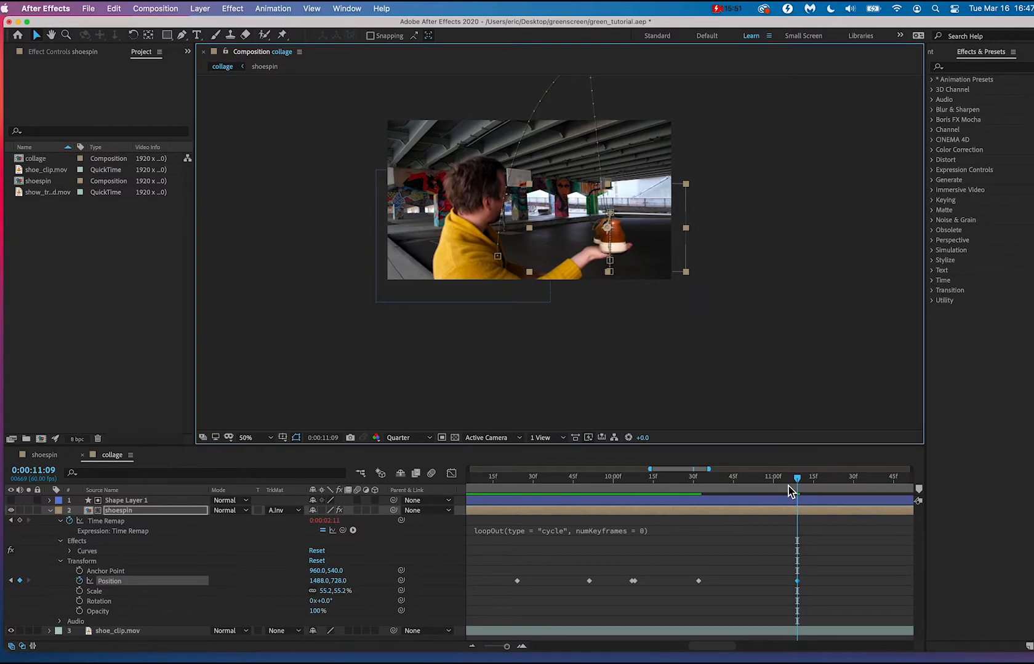
left_click_drag(803, 480, 842, 478)
left_click_drag(622, 240, 622, 264)
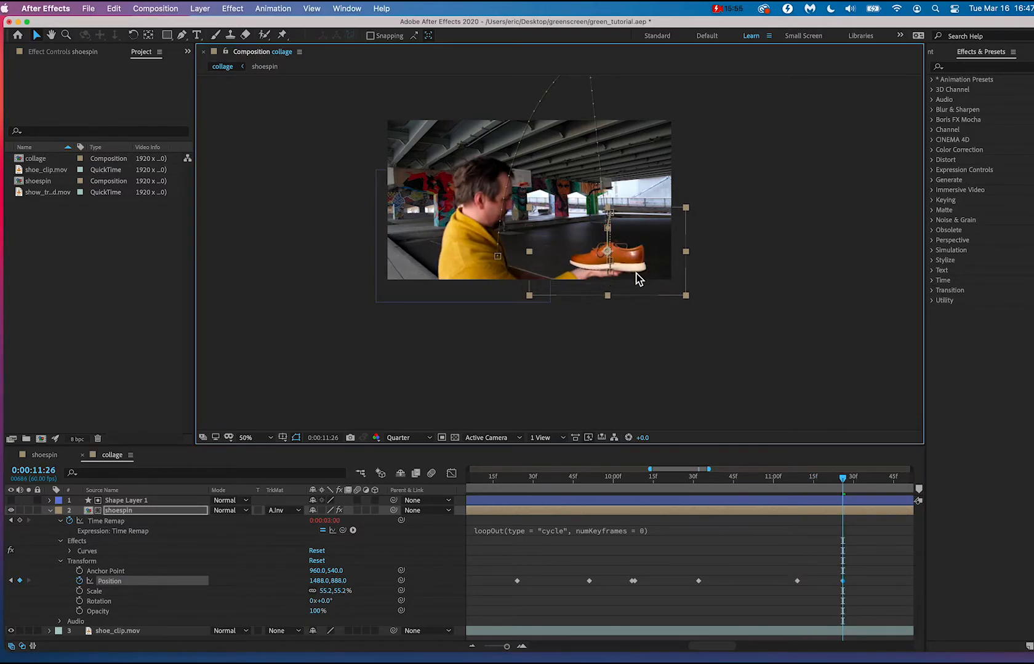
left_click_drag(769, 479, 537, 484)
key("space")
Undo the manual hand-following Position keyframes placed after the one at 0:00:10:07.
key("super+z")
key("super+z")
key("super+z")
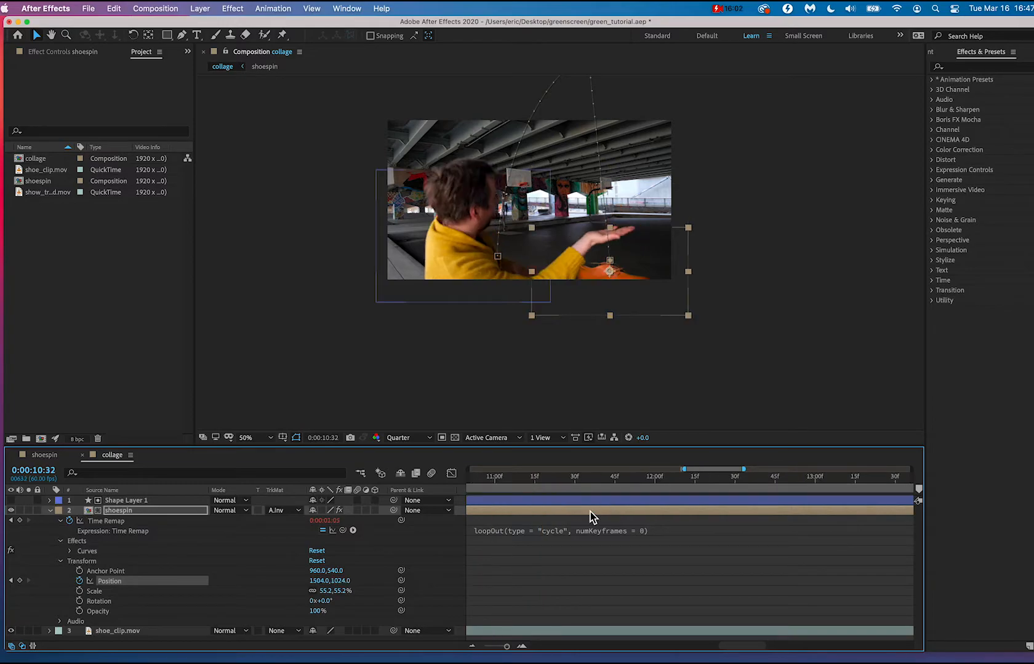
scroll(590, 512, "left", 5)
scroll(590, 511, "right", 1)
key("super+z")
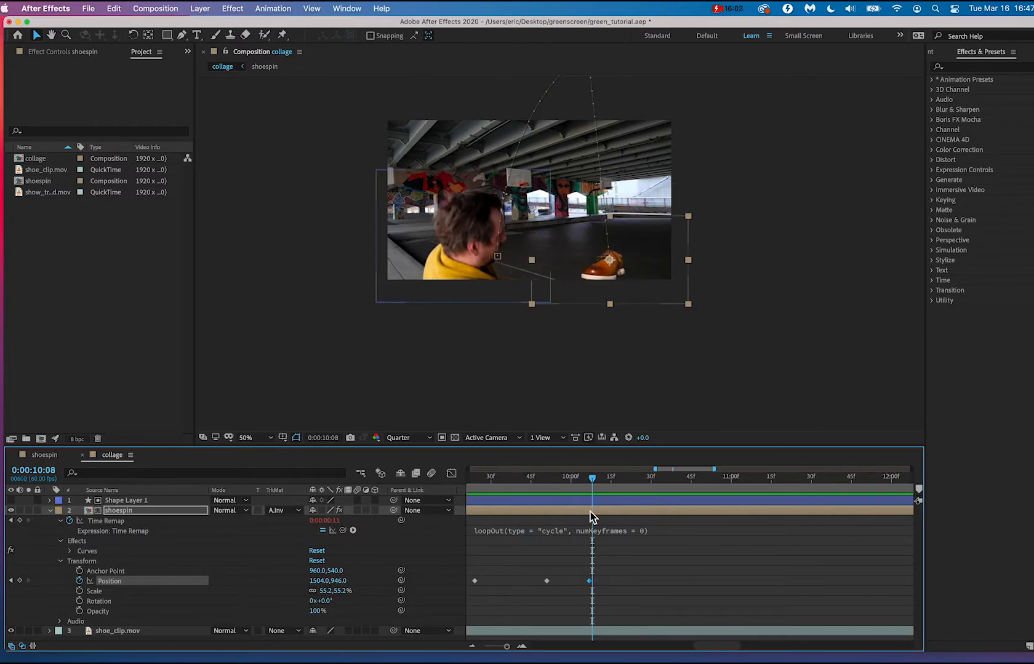
Play back from 0:00:10:08 and compare the shoe's position with the moving hand at 0:00:10:47 and 0:00:10:22.
key("space")
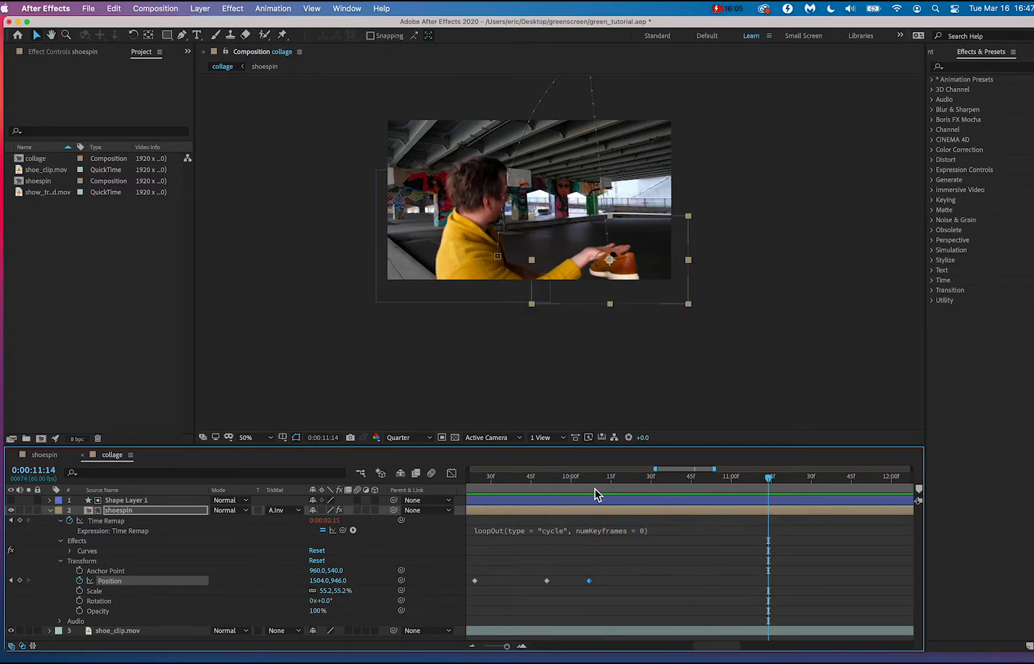
left_click(597, 484)
left_click_drag(598, 485, 698, 478)
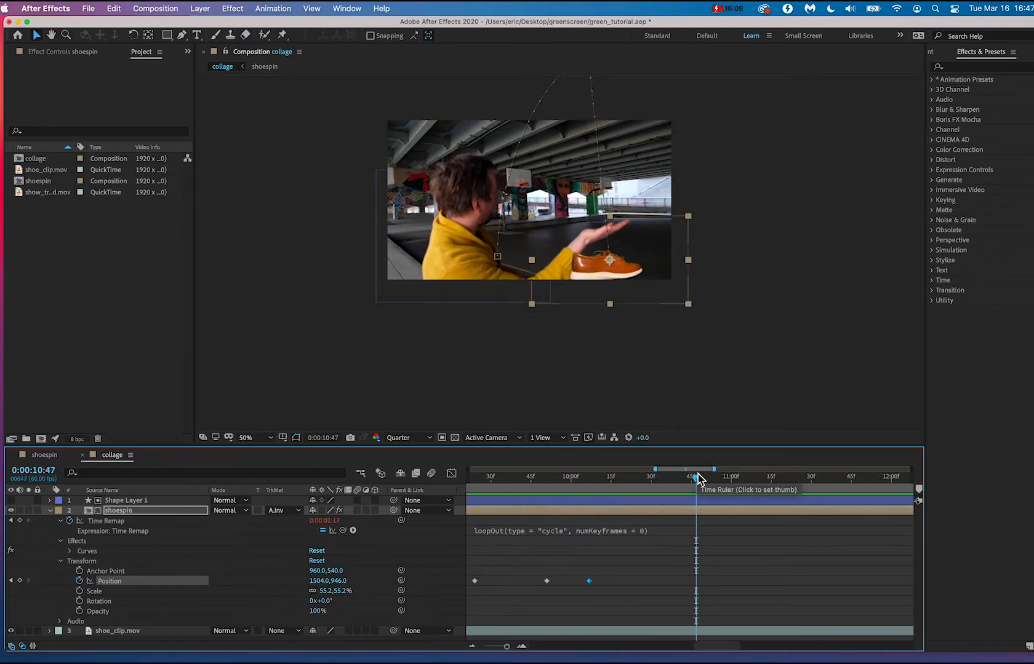
mouse_move(631, 487)
left_mouse_down()
mouse_move(542, 485)
mouse_move(667, 492)
mouse_move(630, 484)
left_mouse_up()
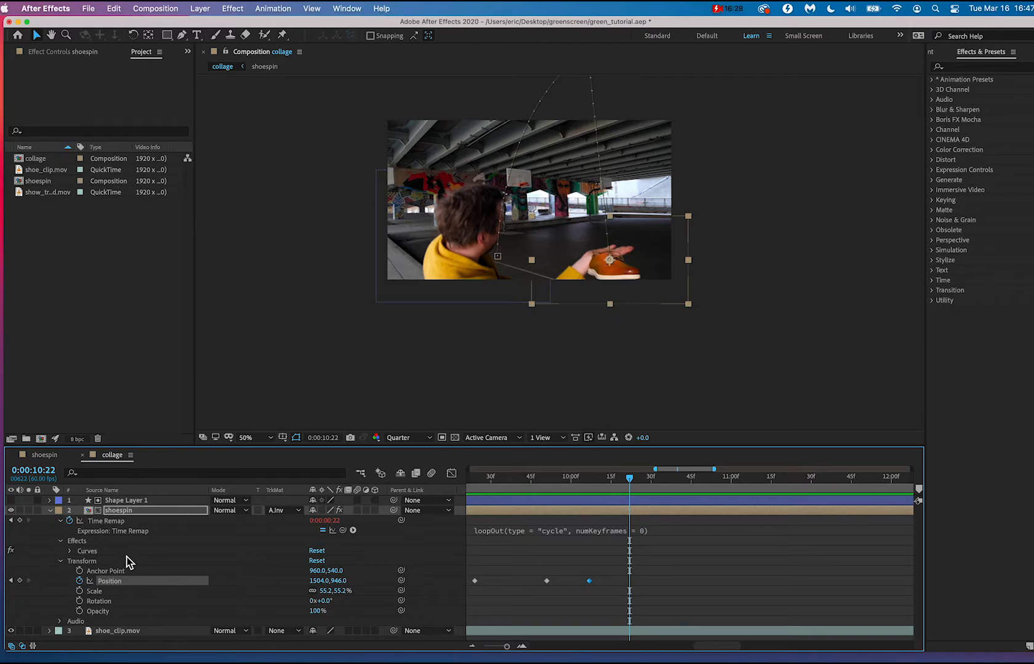
Hide the shoespin layer to inspect the bare hand, and collapse the layer's properties at 0:00:10:10.
left_click(11, 512)
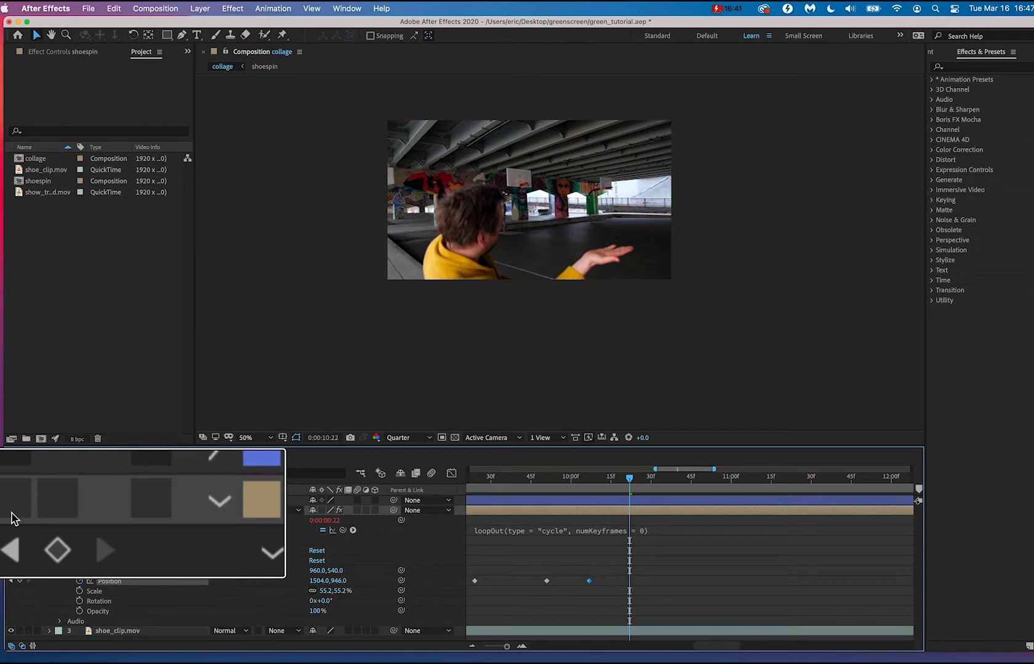
scroll(634, 225, "up", 3)
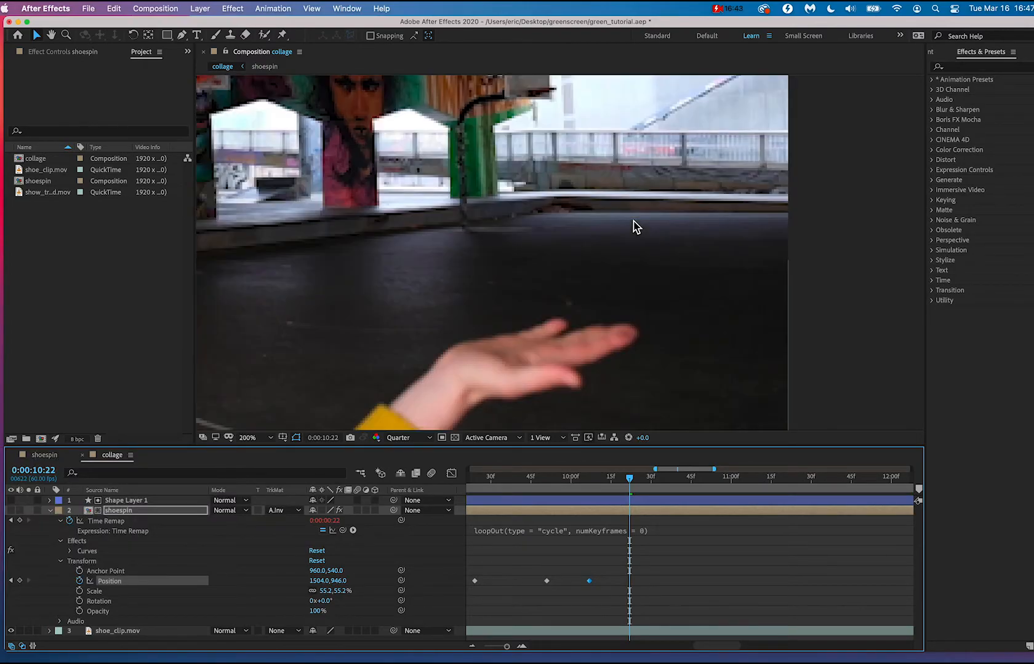
scroll(634, 225, "down", 2)
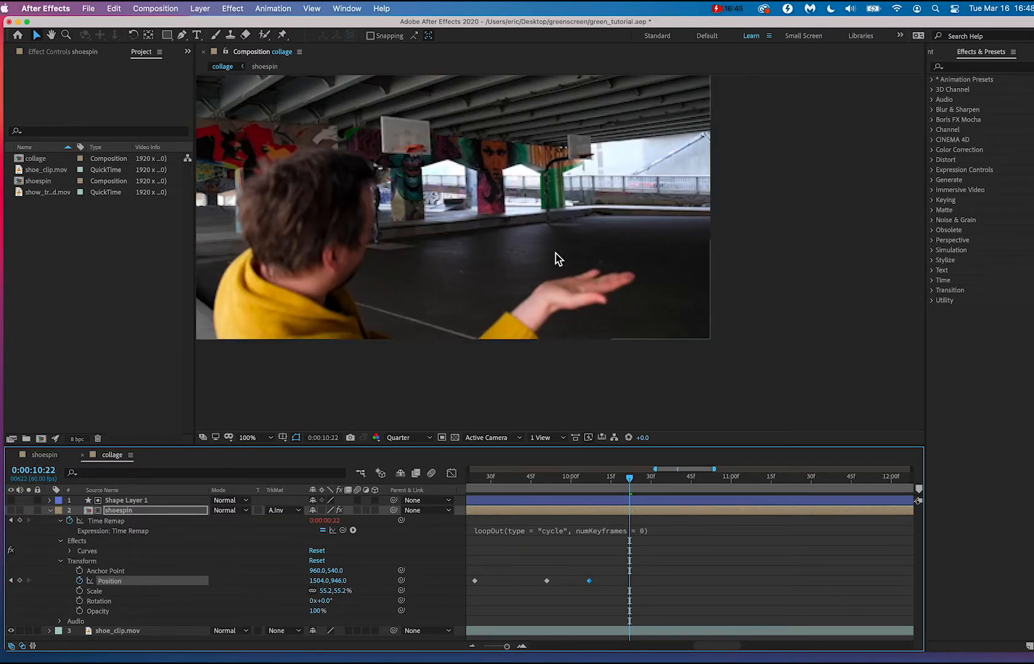
left_click_drag(573, 271, 573, 304)
left_click_drag(614, 479, 599, 479)
left_click(50, 511)
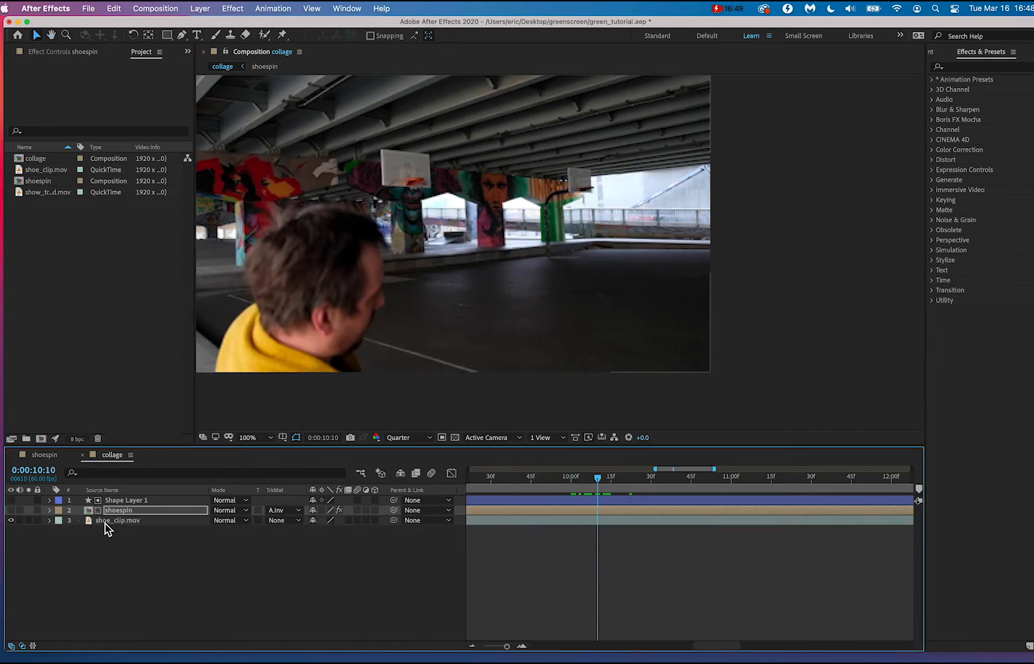
Select the shoe_clip.mov layer, set the current time to 0:00:10:20 where the hand is in view, and open the Tracker.
left_click(126, 523)
left_click_drag(602, 480, 630, 482)
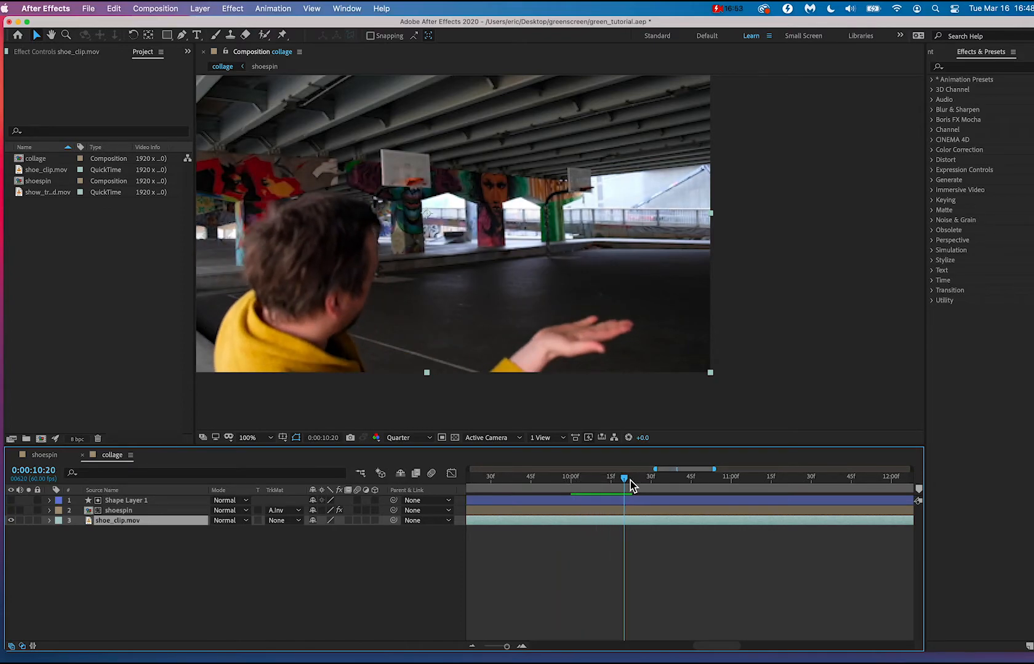
left_click(344, 8)
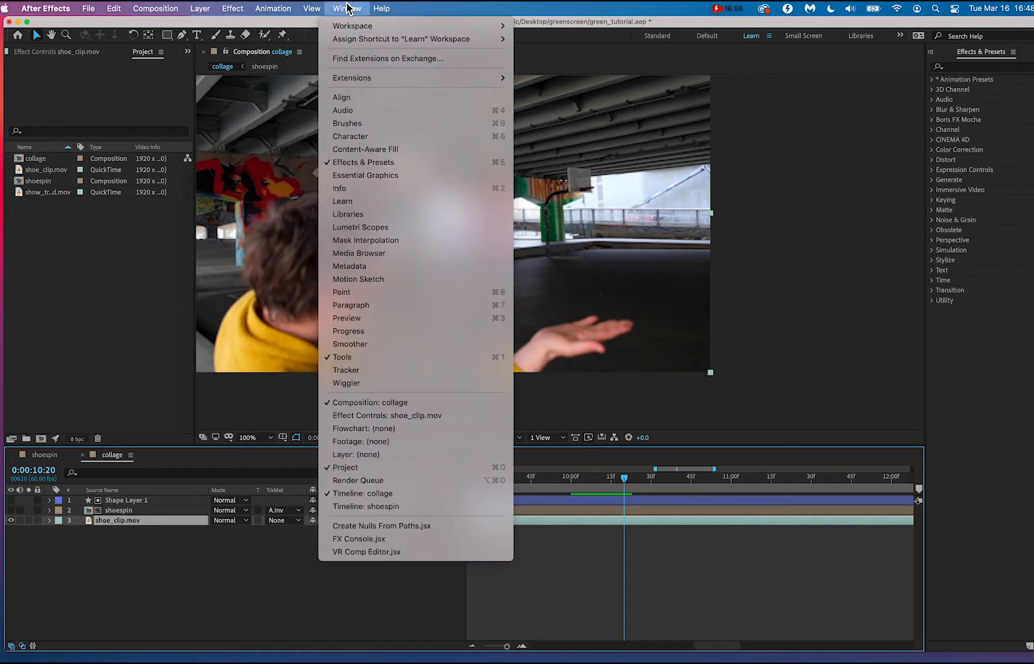
left_click(347, 370)
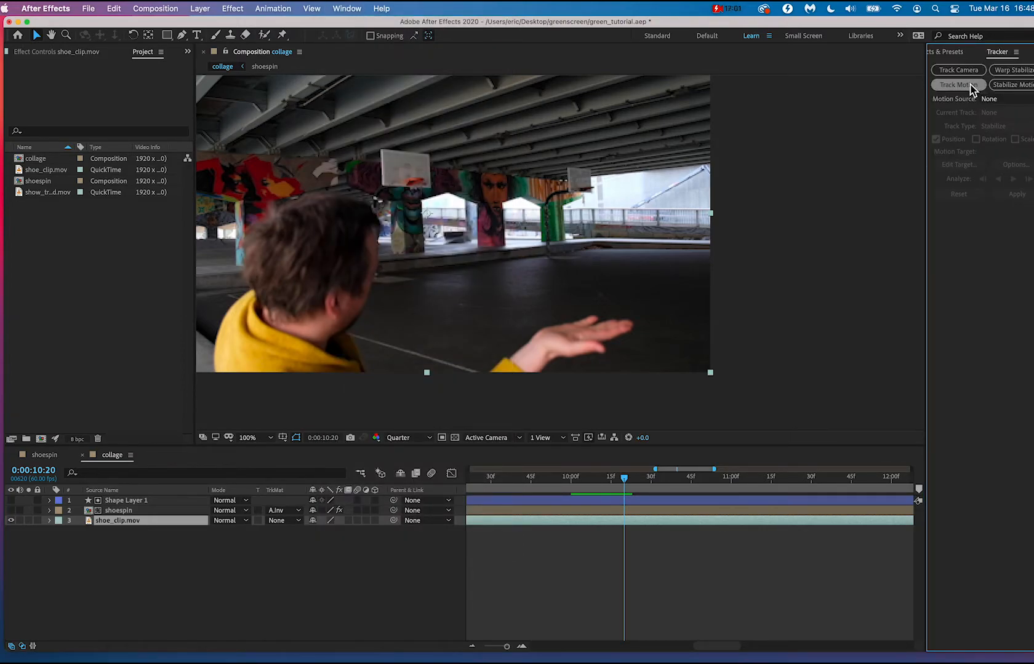
Start a new Transform motion track on the shoe_clip.mov layer at 0:00:10:20 with Position tracking.
left_click(970, 85)
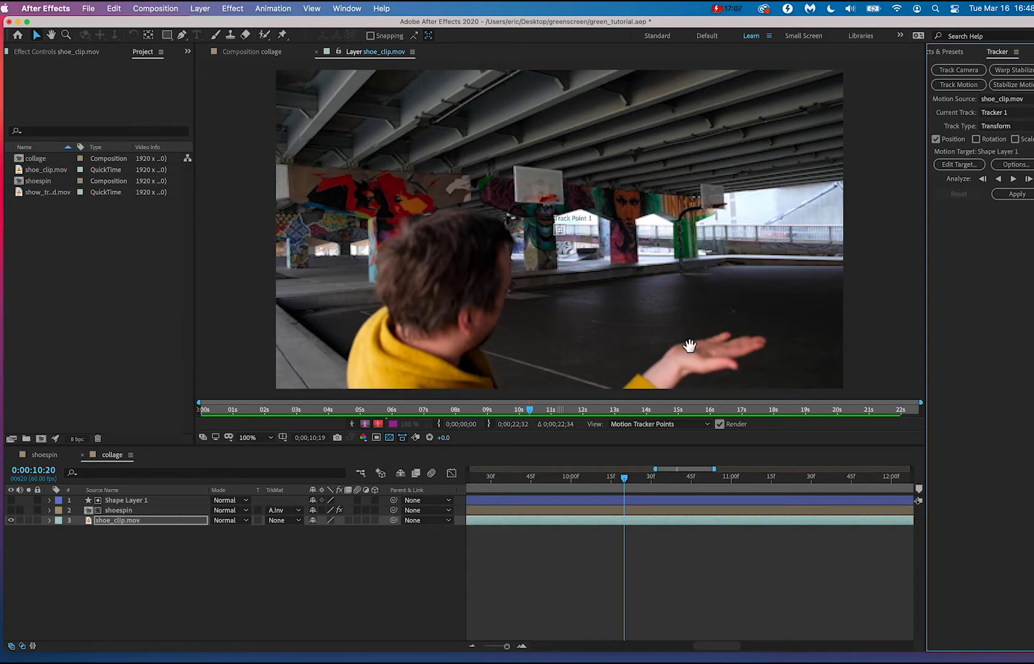
left_click_drag(689, 346, 672, 332)
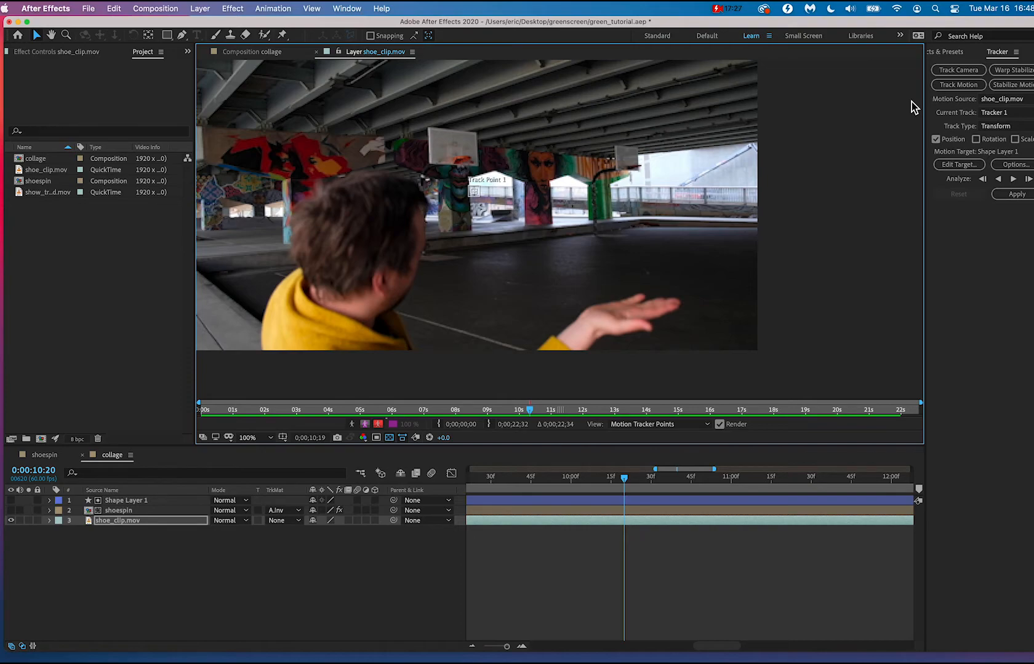
left_click(958, 84)
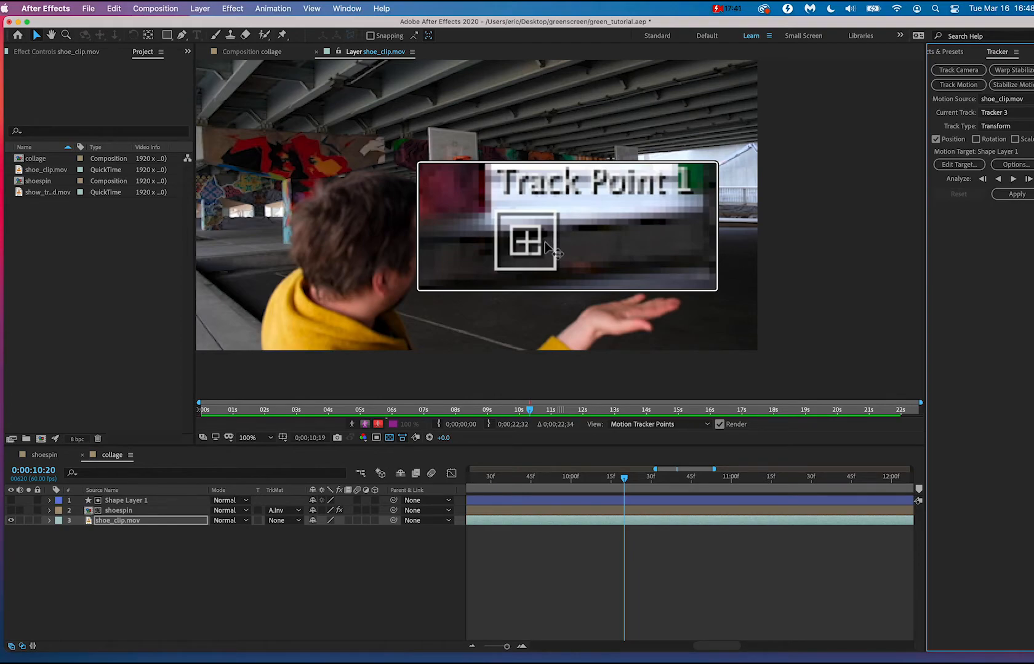
Move Track Point 1 away from its default spot and enlarge its search region and feature region into wide rectangles.
left_click_drag(546, 246, 561, 233)
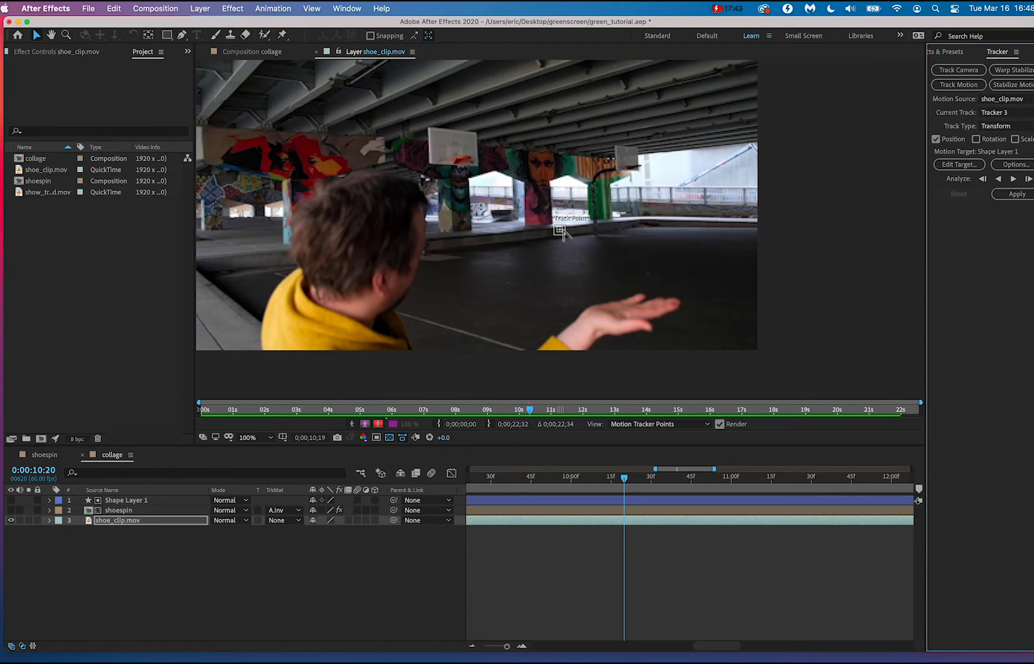
scroll(562, 232, "up", 4)
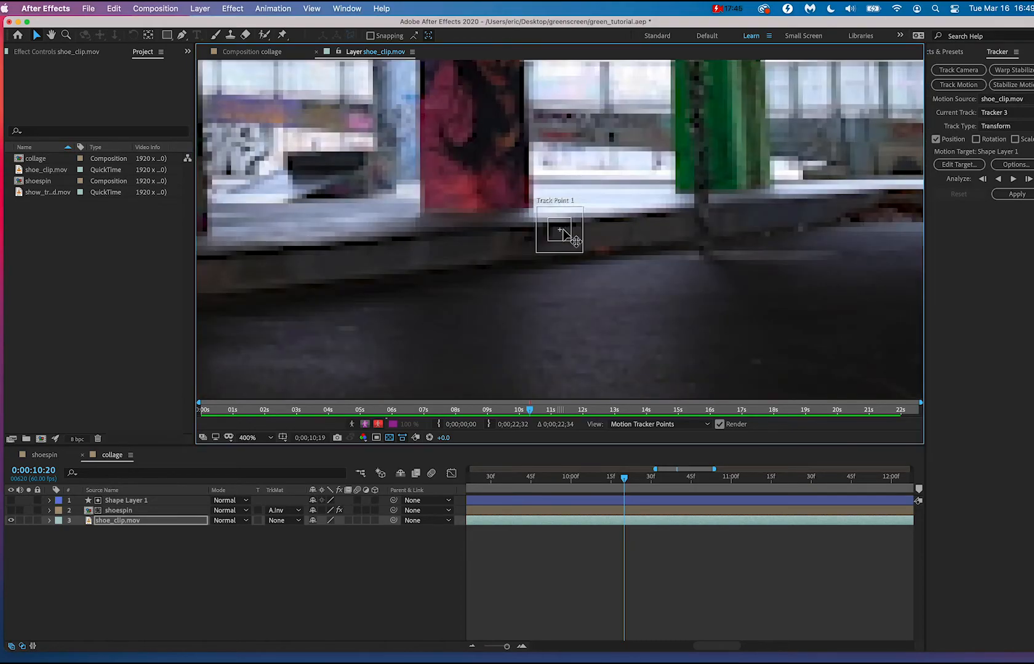
left_click_drag(584, 257, 738, 280)
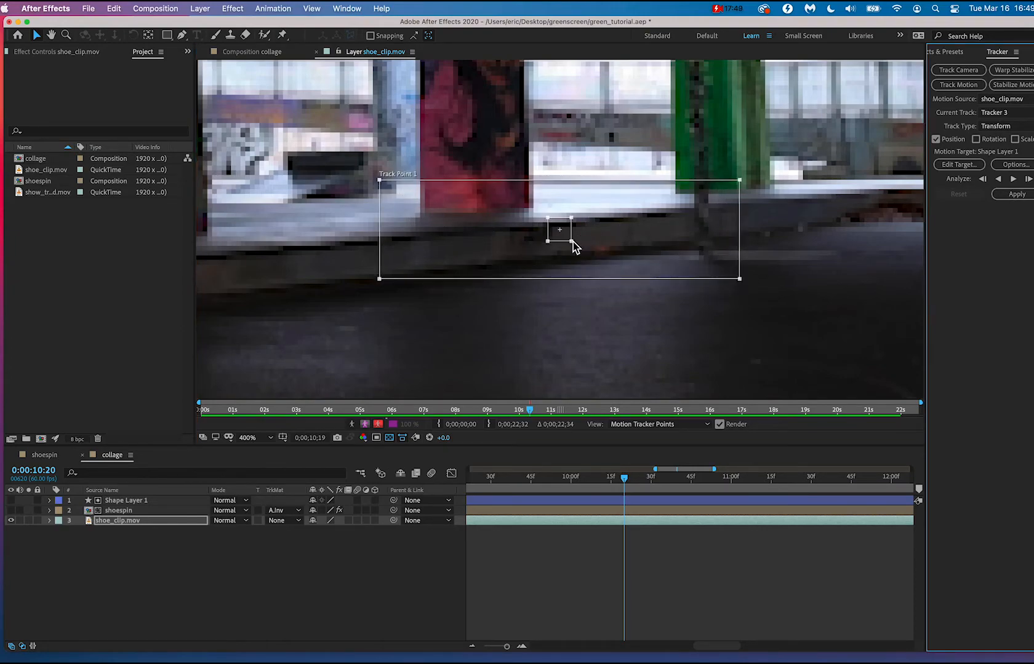
left_click_drag(571, 241, 636, 246)
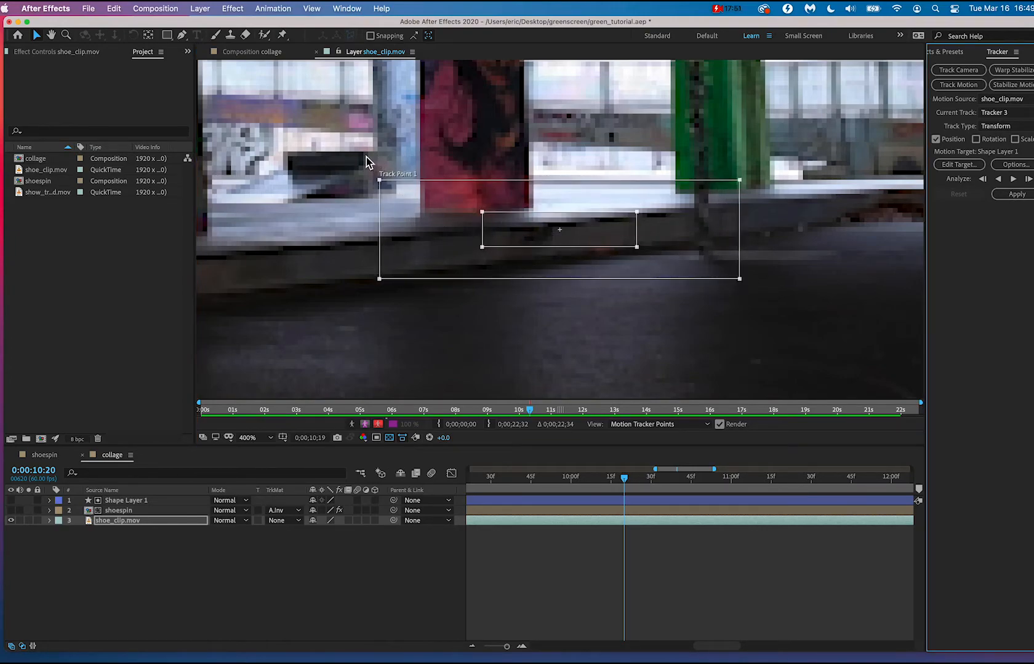
left_click_drag(391, 180, 541, 274)
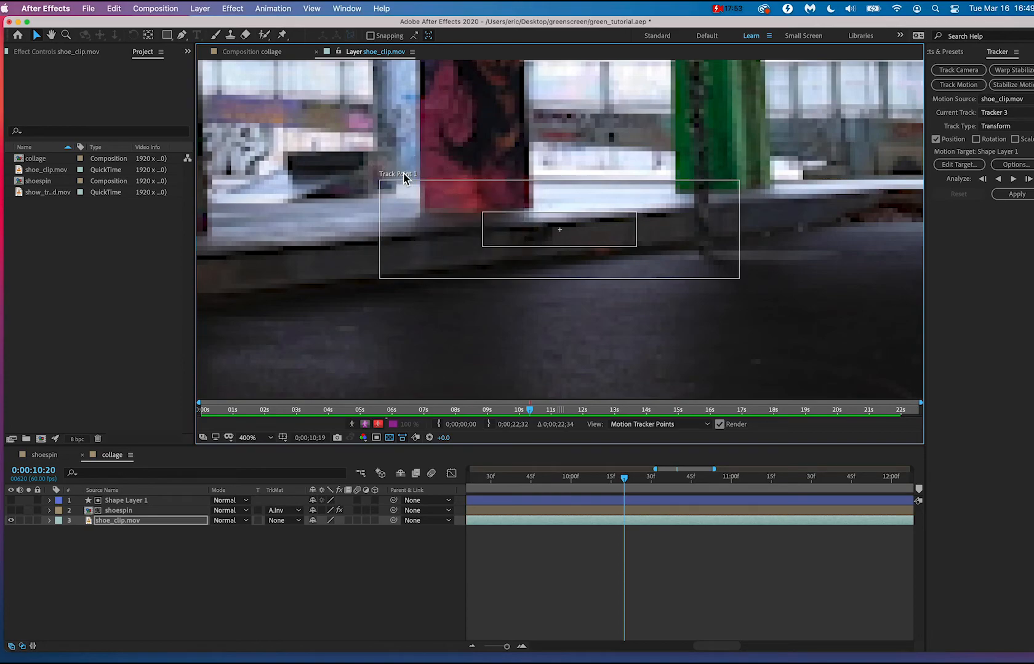
scroll(511, 281, "down", 4)
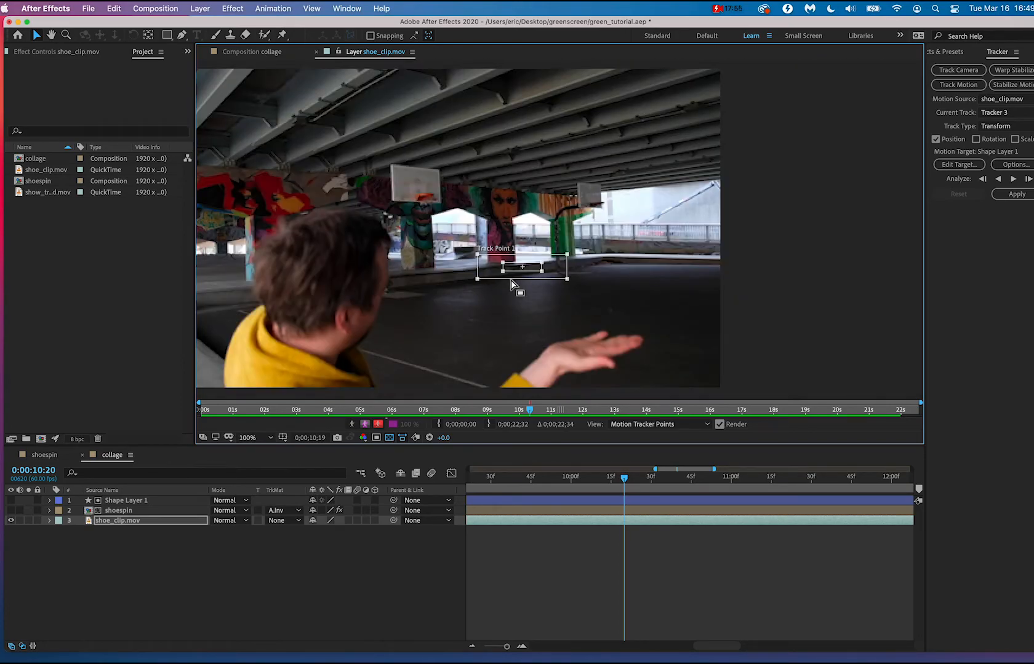
Place Track Point 1 over the open hand and enlarge its search region to surround the whole hand.
left_click_drag(522, 270, 591, 297)
left_click_drag(673, 246, 756, 272)
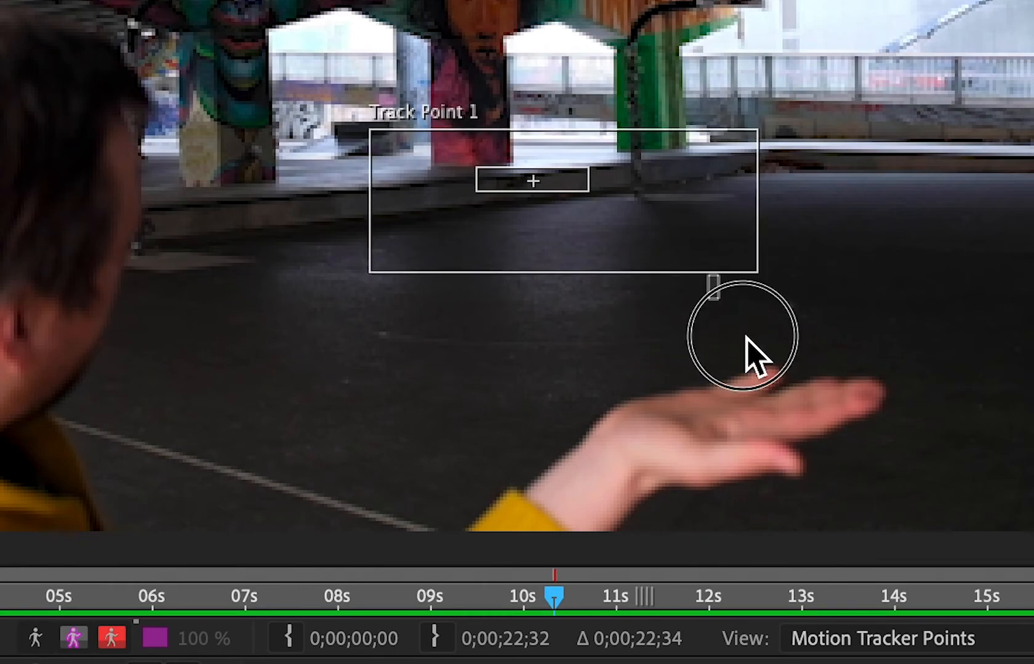
left_click_drag(619, 178, 801, 431)
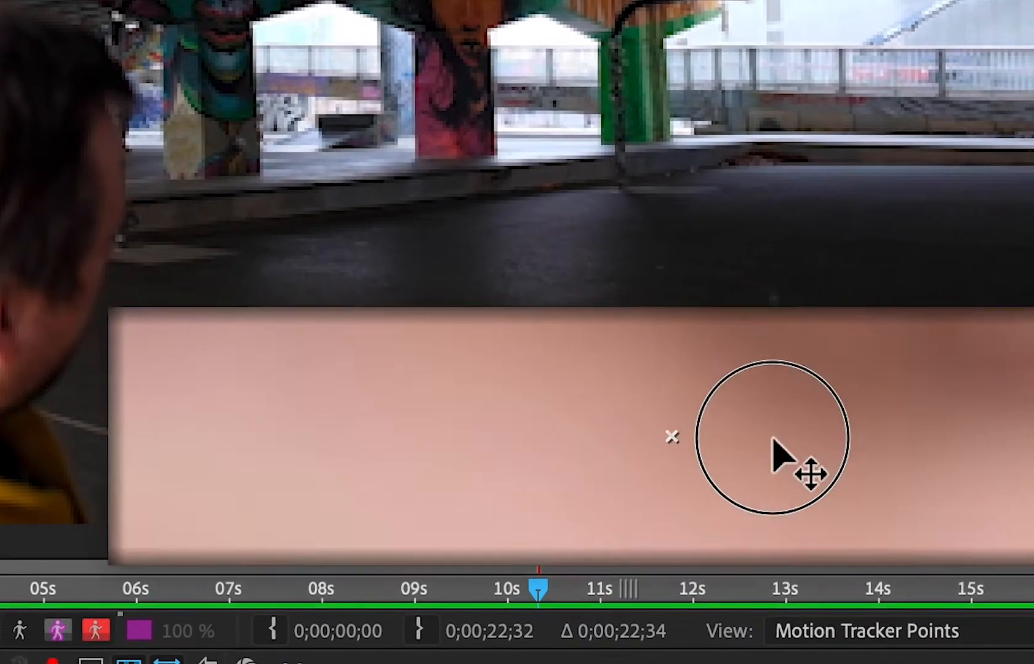
left_click_drag(742, 405, 740, 376)
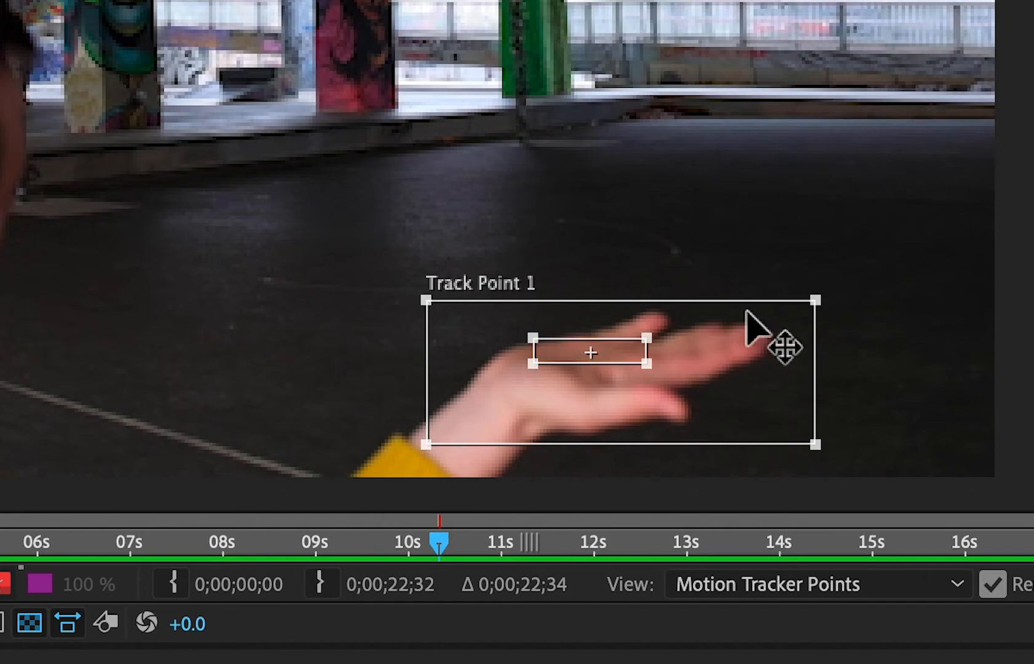
mouse_move(815, 301)
left_mouse_down()
mouse_move(815, 286)
mouse_move(803, 293)
mouse_move(831, 286)
left_mouse_up()
left_click_drag(407, 295, 393, 278)
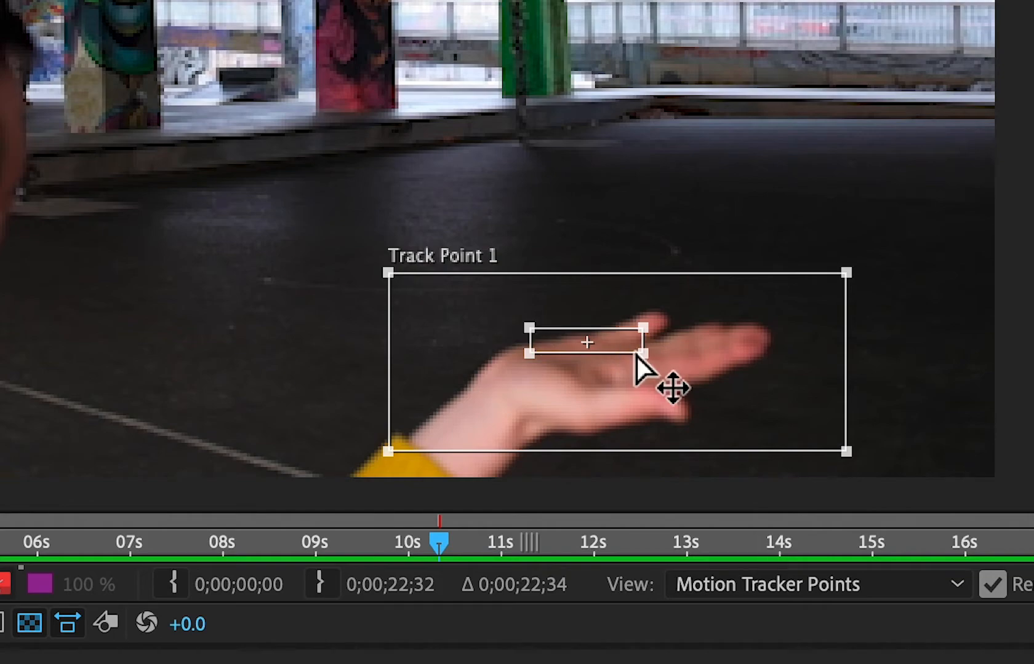
Enlarge the feature region over the palm and fingers, and place the attach point in the middle of the palm.
left_click_drag(644, 355, 693, 403)
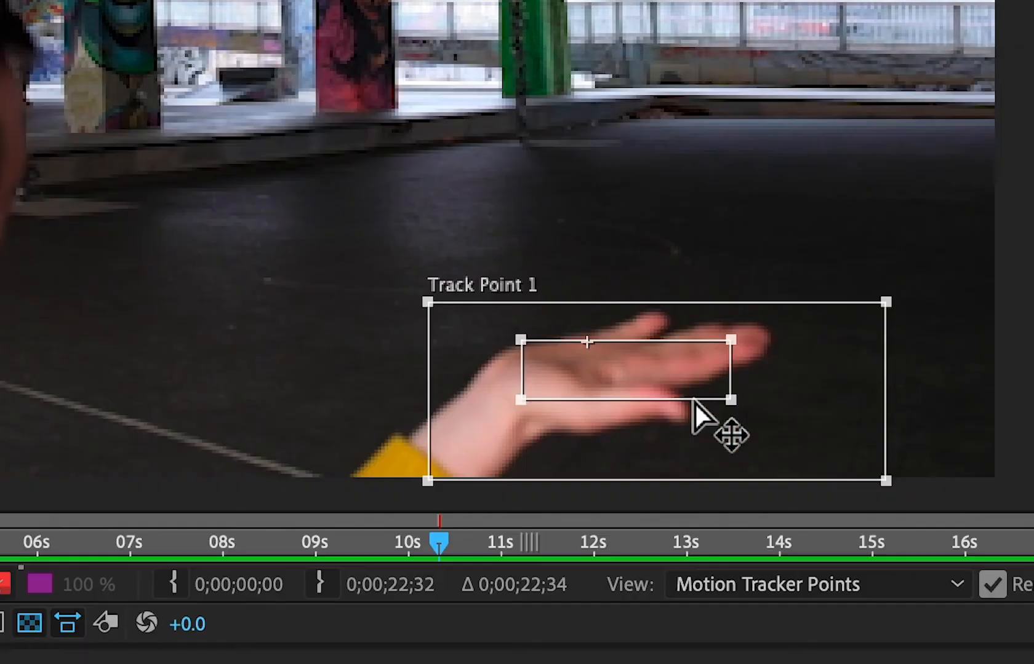
left_click(590, 343)
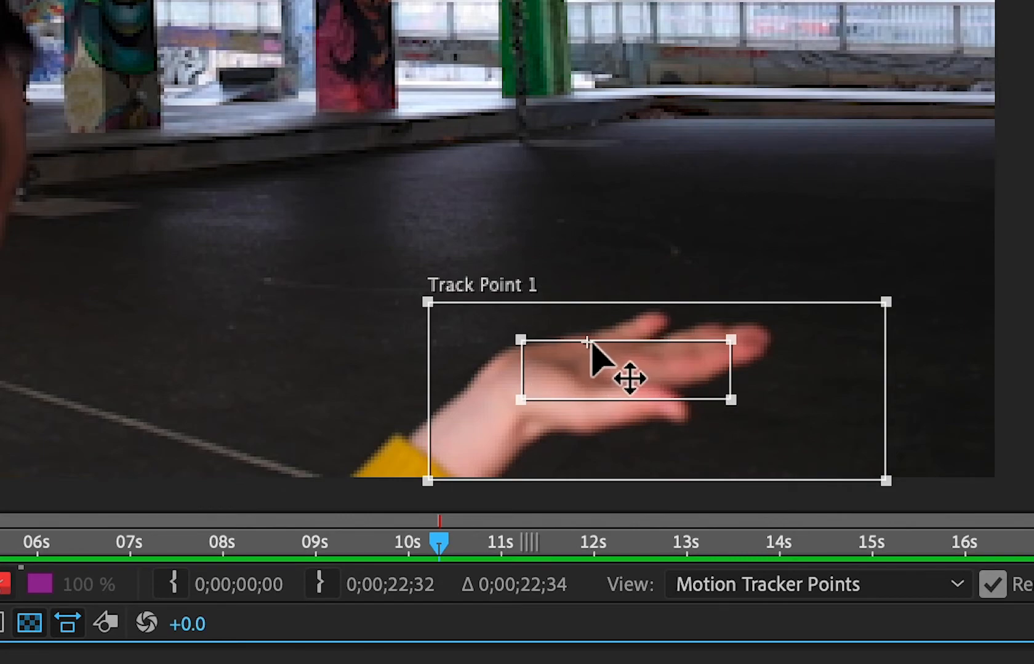
left_click_drag(589, 343, 604, 367)
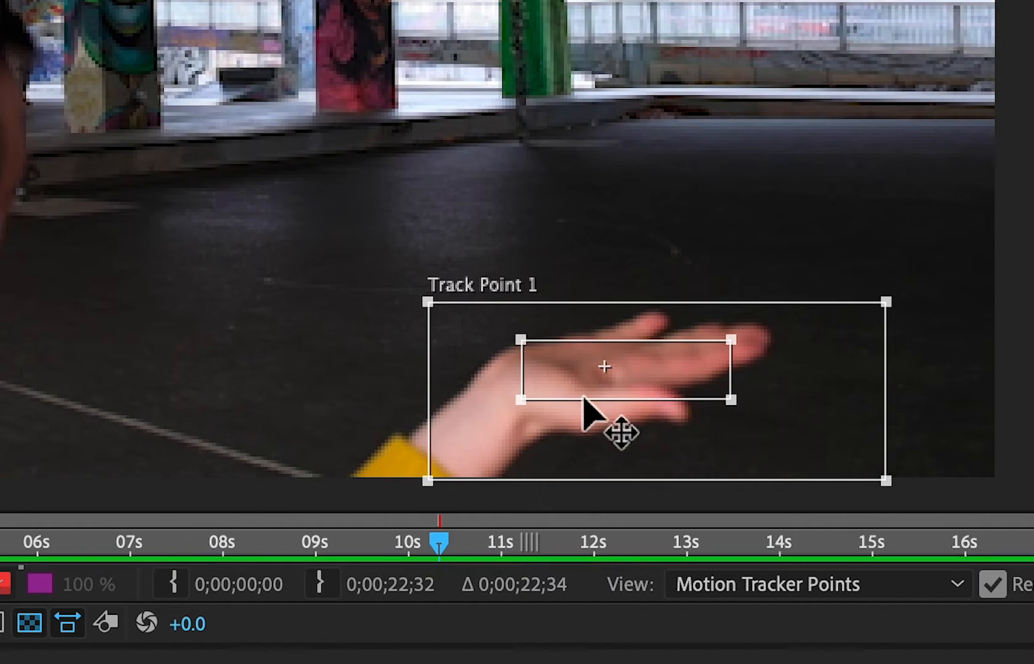
Fine-tune the feature region's size and the position of both track regions so they frame the palm and fingers.
left_click_drag(462, 304, 454, 282)
left_click(546, 374)
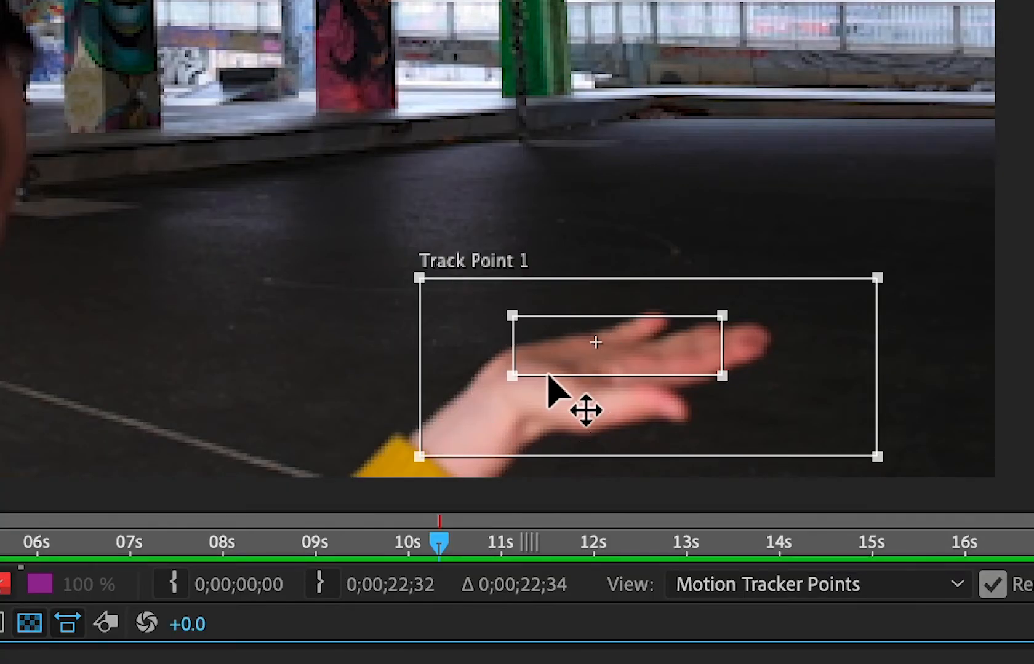
left_click_drag(537, 372, 546, 372)
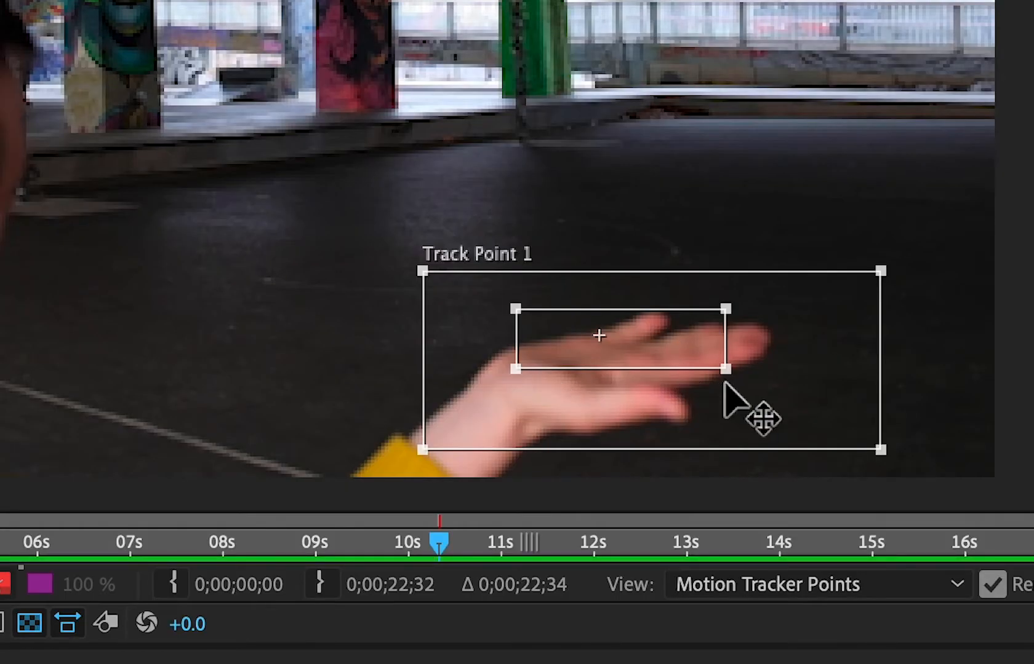
mouse_move(725, 369)
left_mouse_down()
mouse_move(732, 398)
mouse_move(733, 373)
left_mouse_up()
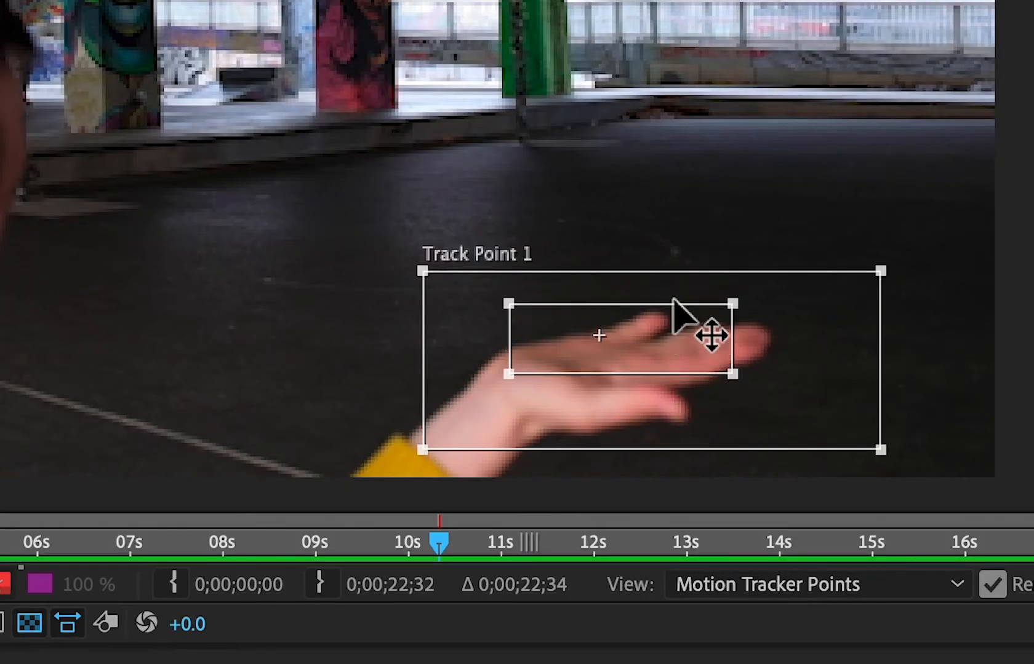
left_click_drag(673, 273, 652, 259)
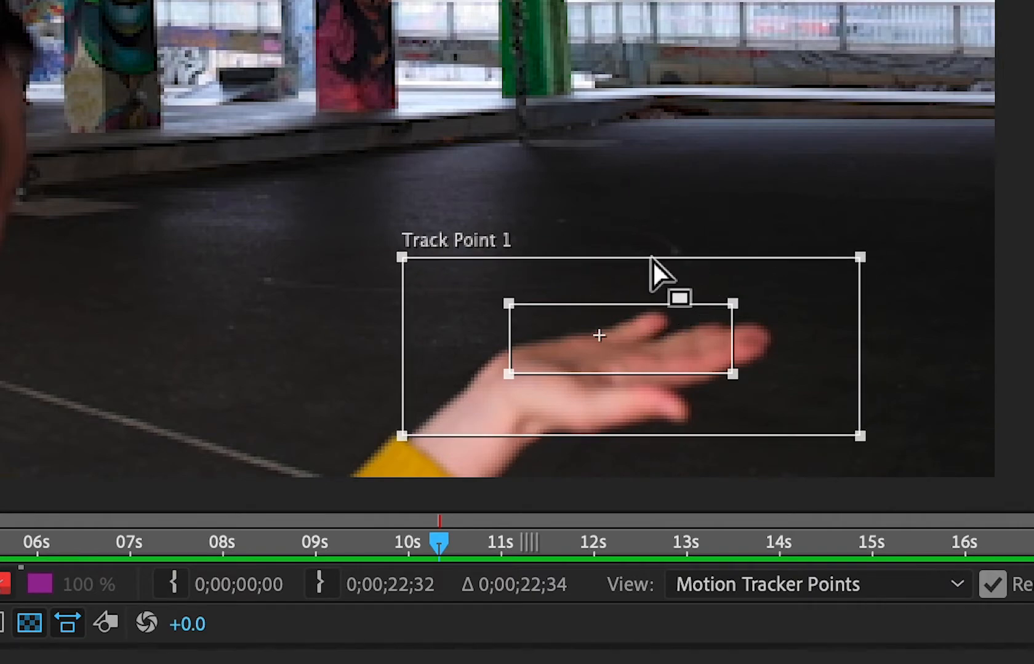
left_click(661, 307)
left_click(764, 320)
left_click_drag(738, 328, 755, 355)
left_click_drag(711, 287, 702, 279)
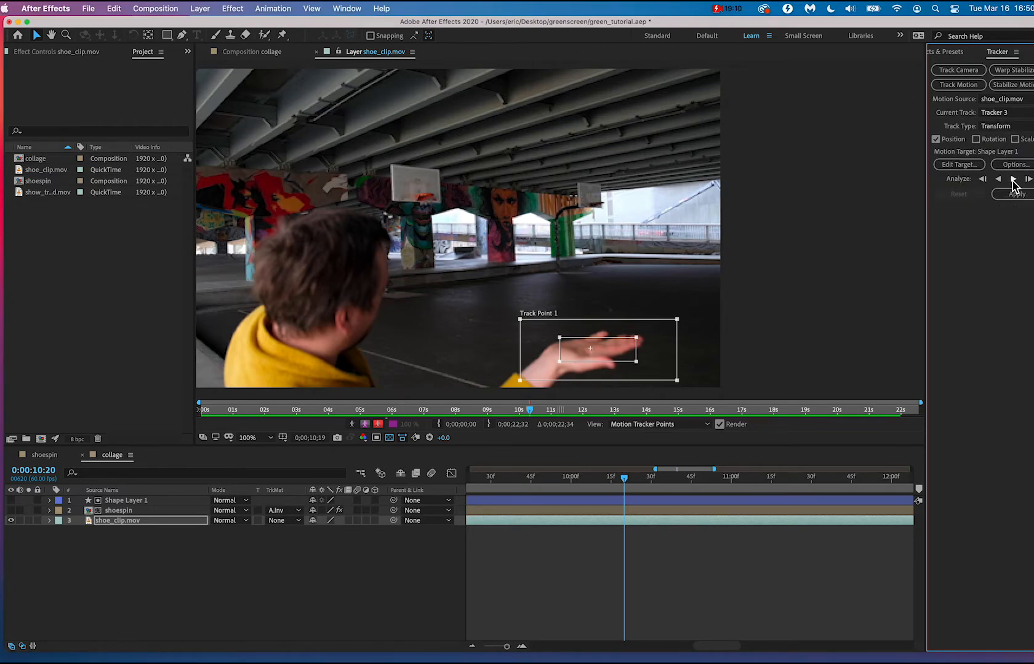
Analyze the hand's motion forward, and at 0:00:11:38 realign the drifted track point with the hand and resume the analysis.
left_click(1012, 180)
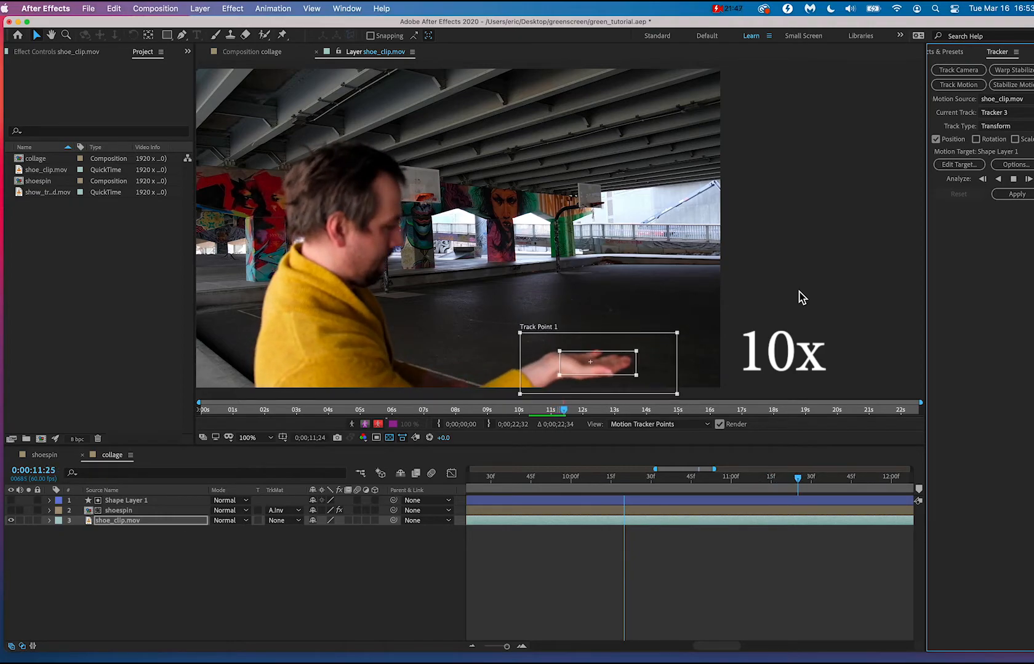
left_click(1014, 180)
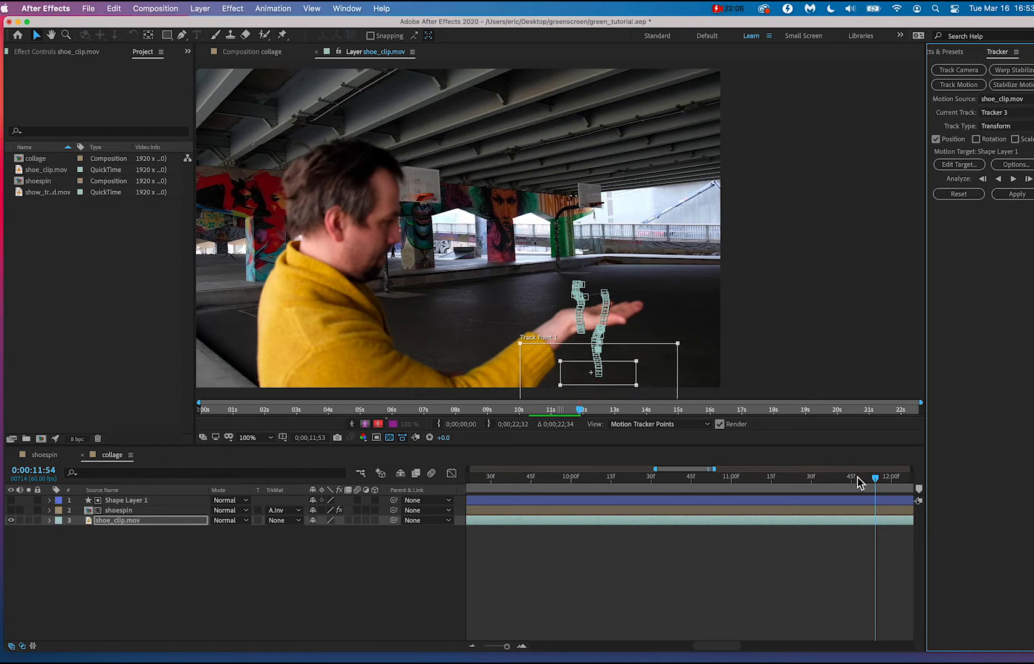
left_click_drag(877, 486, 824, 480)
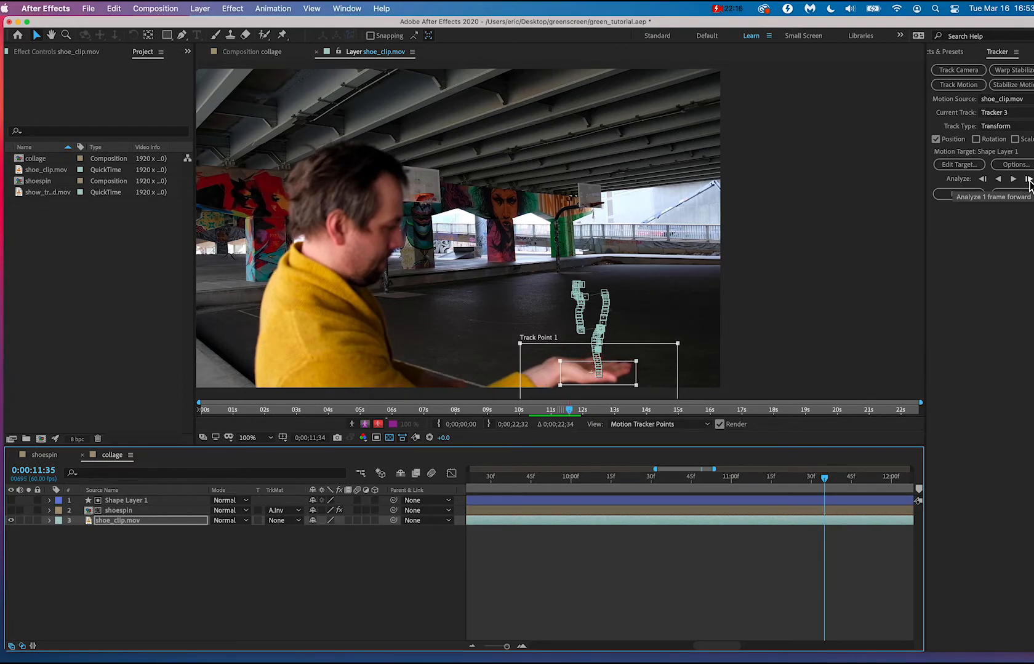
left_click(834, 483)
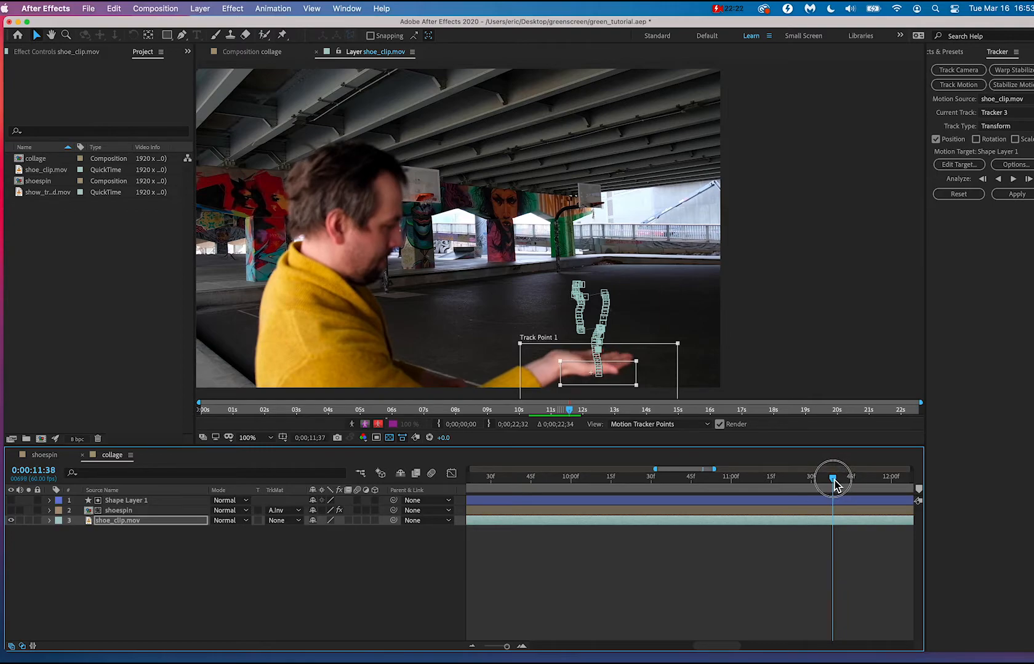
left_click_drag(584, 373, 583, 358)
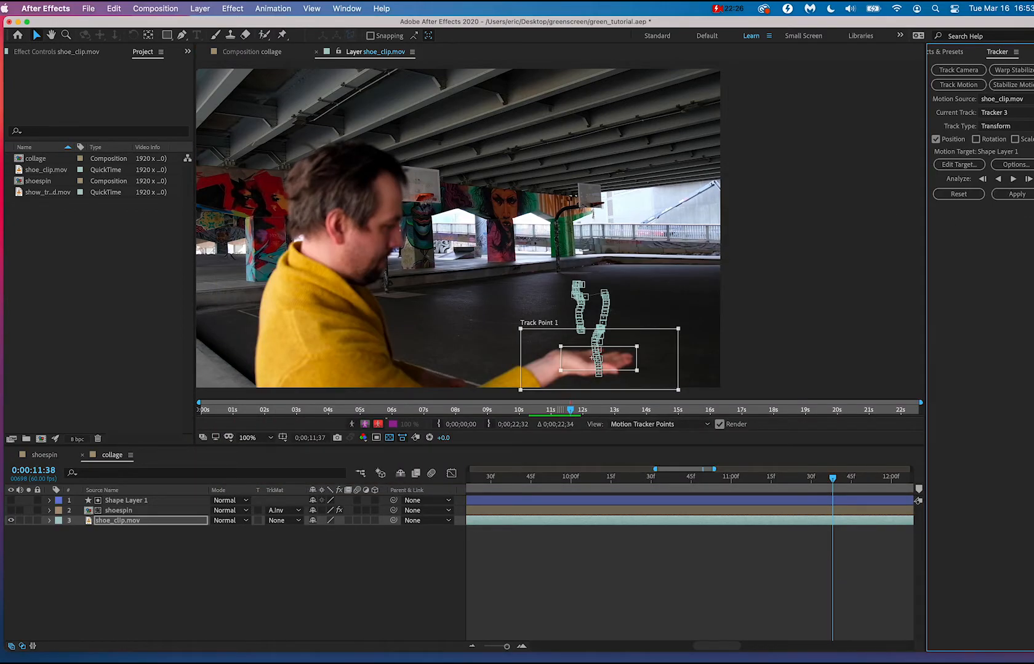
left_click(1013, 179)
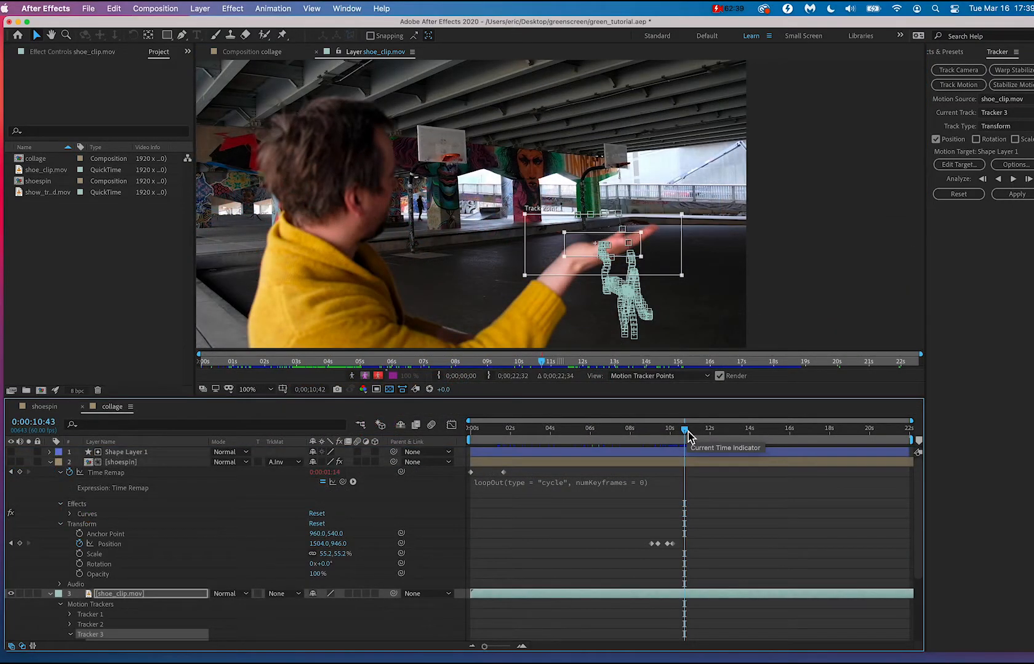
Delete the unused Tracker 1 and Tracker 2 from the shoe_clip.mov layer and select Tracker 3.
left_click_drag(685, 437, 664, 442)
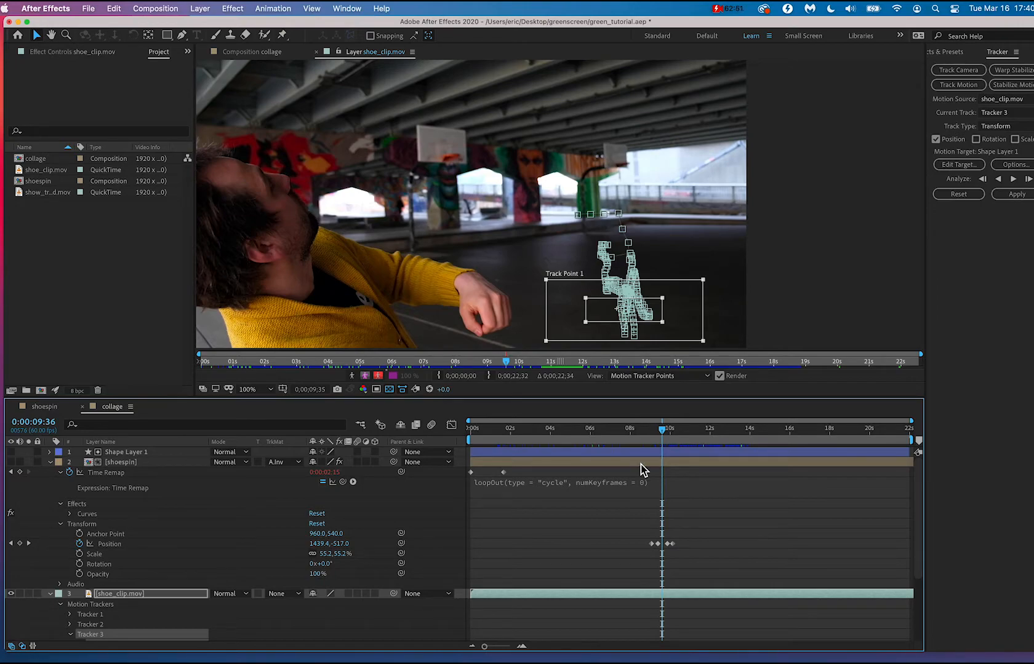
scroll(274, 508, "down", 5)
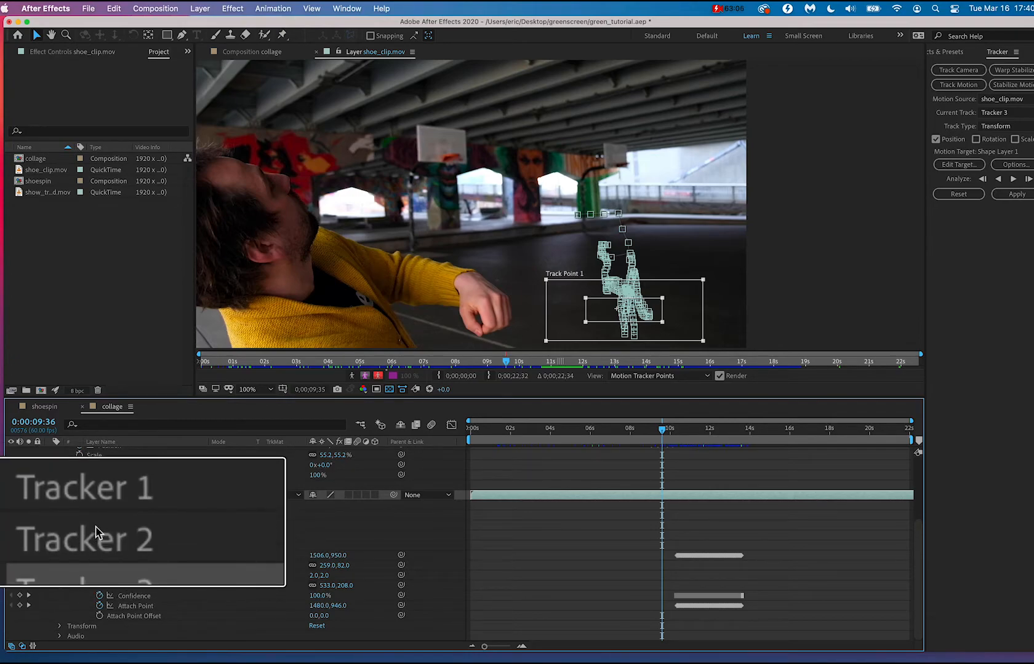
left_click(102, 499)
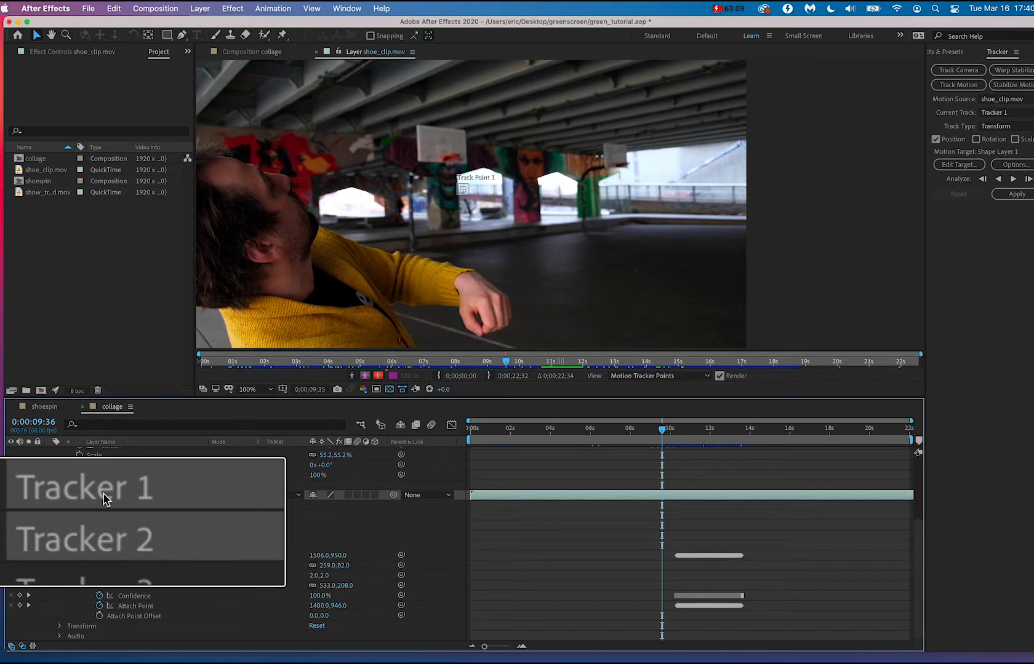
left_click(103, 499)
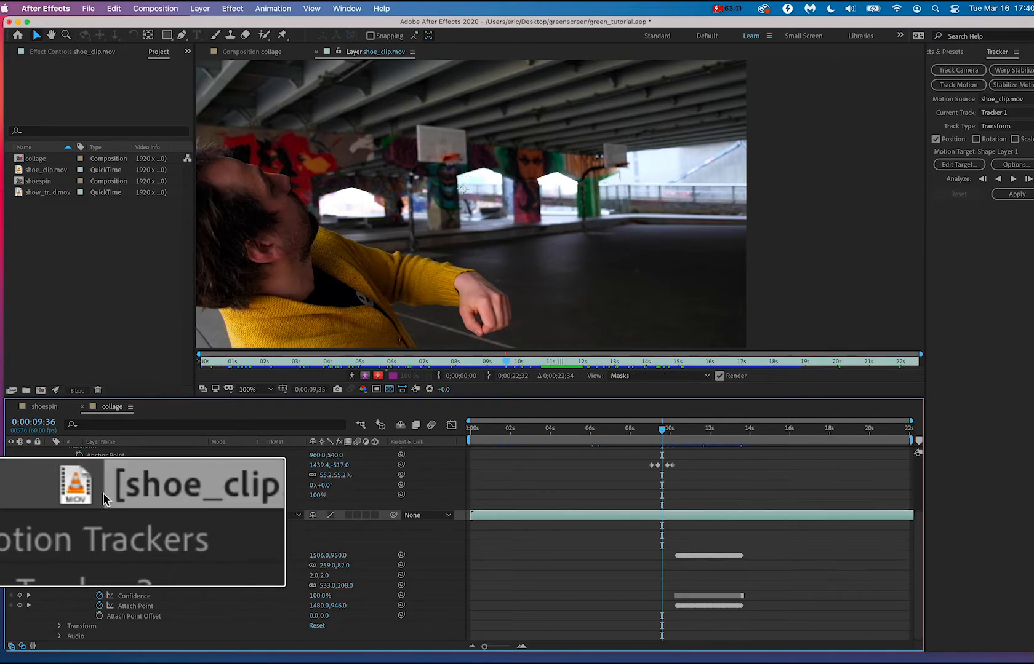
left_click(107, 539)
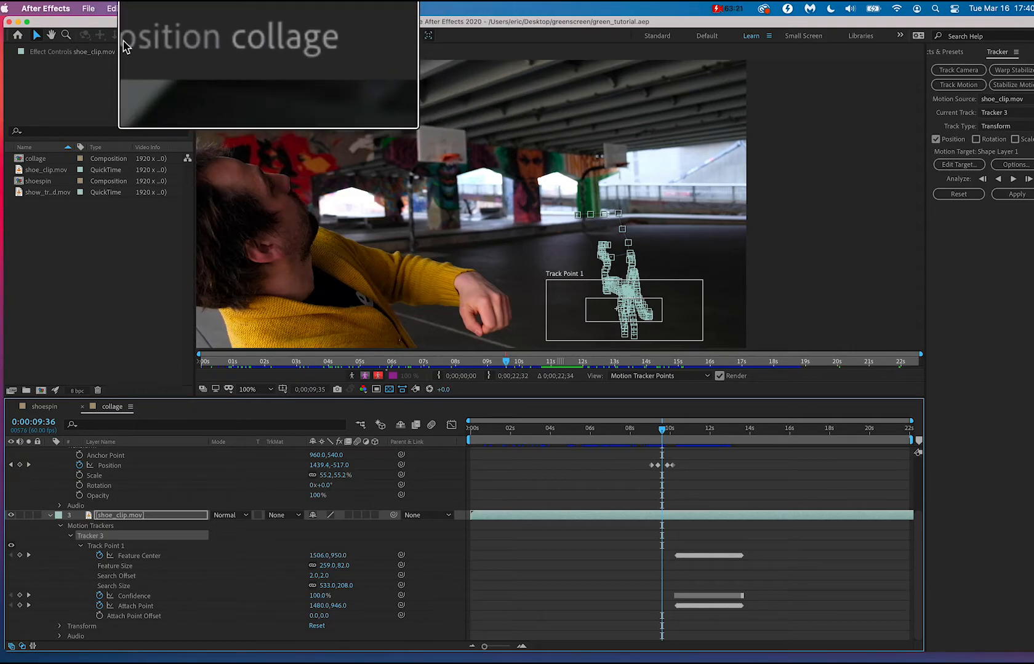
Return to the collage composition, make the shoespin layer visible, and scrub through the catch to 0:00:10:00.
left_click(243, 52)
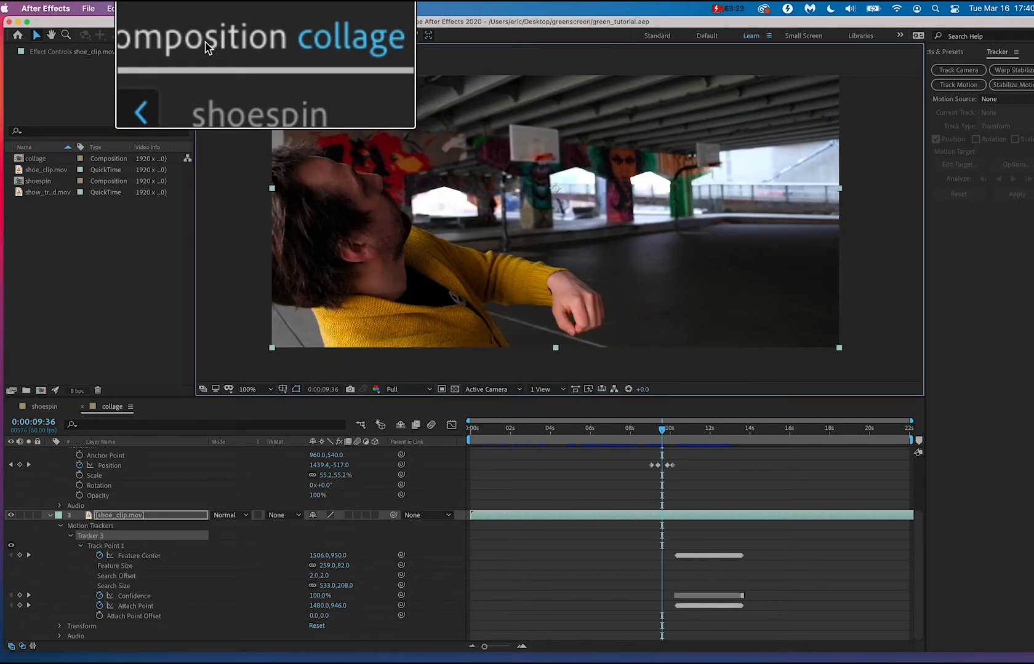
scroll(673, 514, "up", 3)
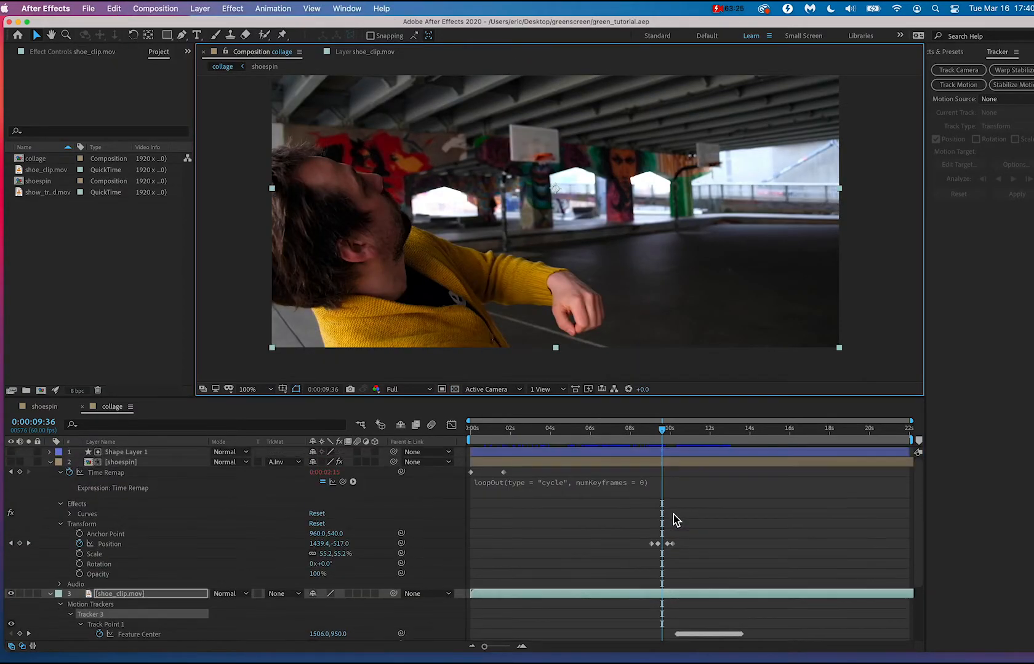
scroll(674, 514, "down", 3)
scroll(674, 514, "up", 3)
left_click(664, 431)
left_click_drag(664, 431, 684, 441)
left_click(10, 462)
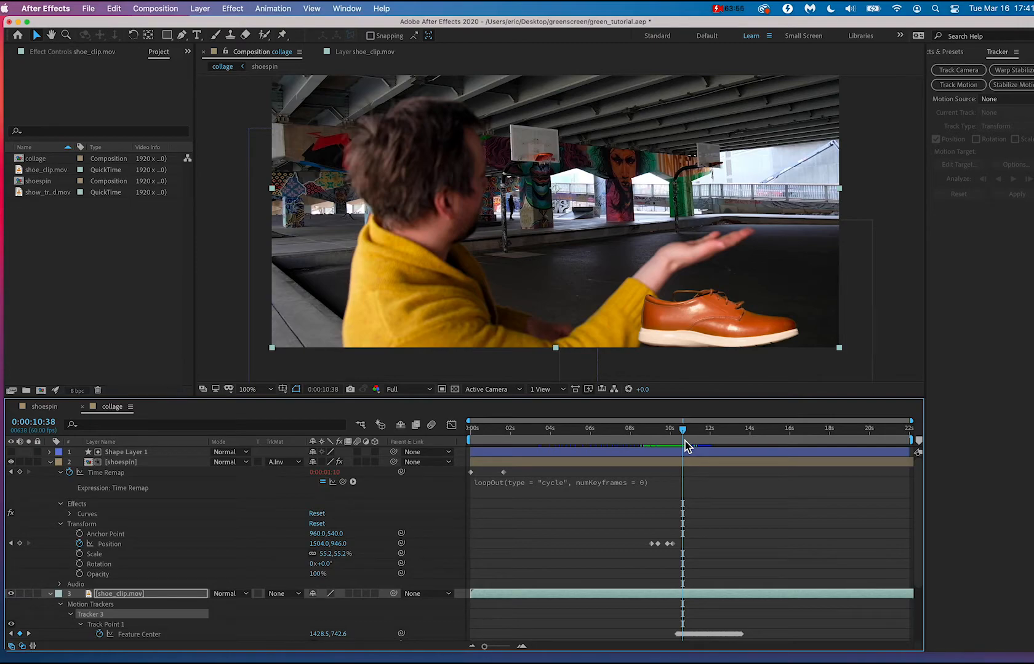
mouse_move(683, 430)
left_mouse_down()
mouse_move(652, 431)
mouse_move(680, 431)
mouse_move(657, 431)
mouse_move(671, 432)
left_mouse_up()
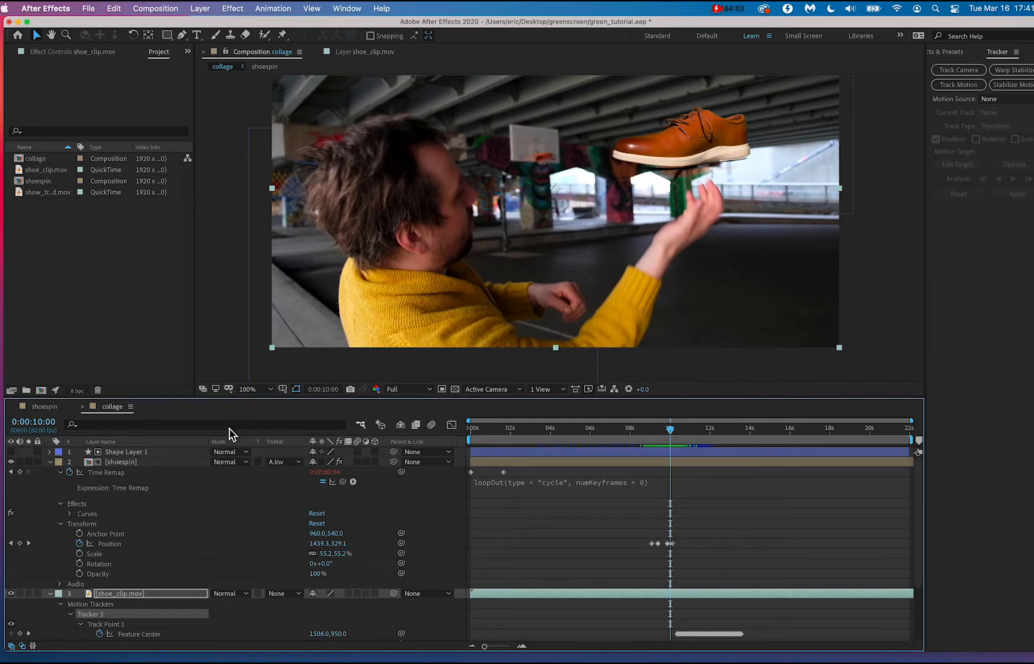
Duplicate the shoespin layer above Shape Layer 1 and delete all Position keyframes from the copy.
left_click(164, 467)
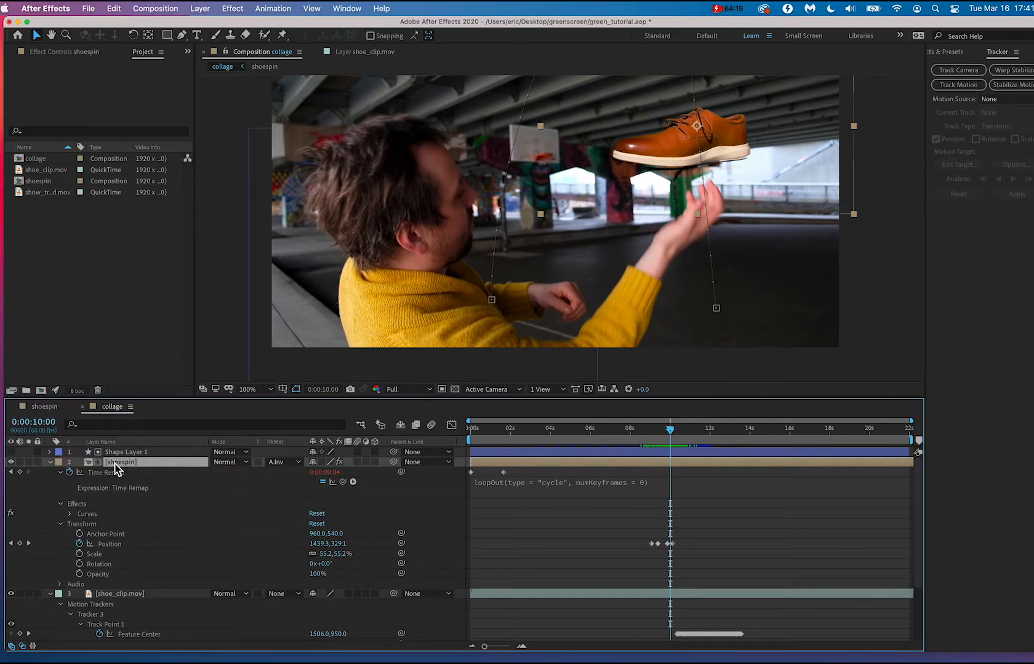
key("super+bracketright")
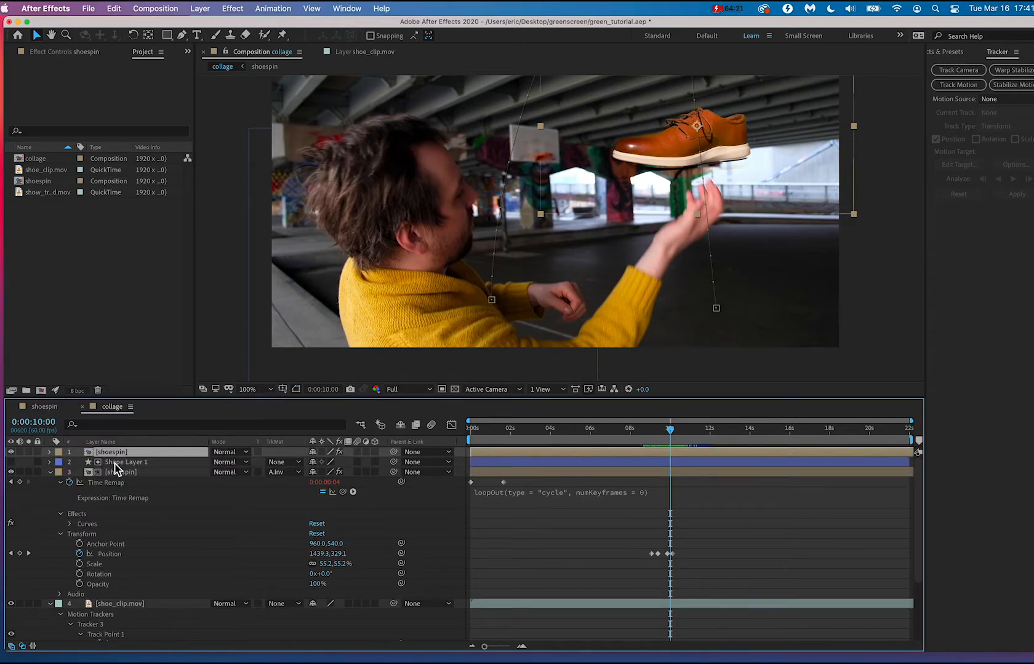
left_click(49, 452)
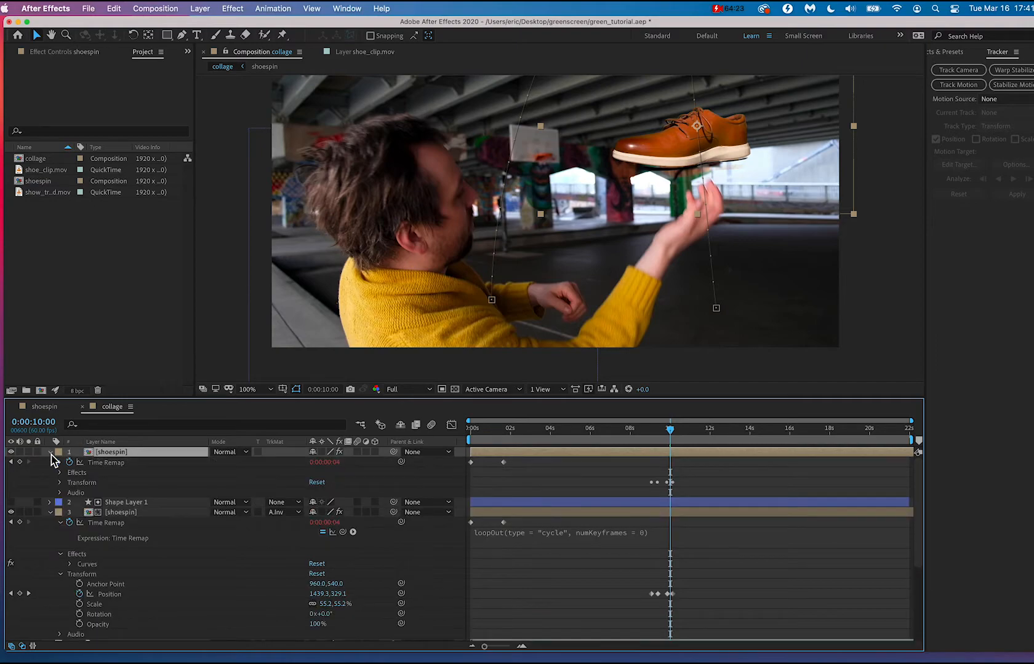
left_click(60, 483)
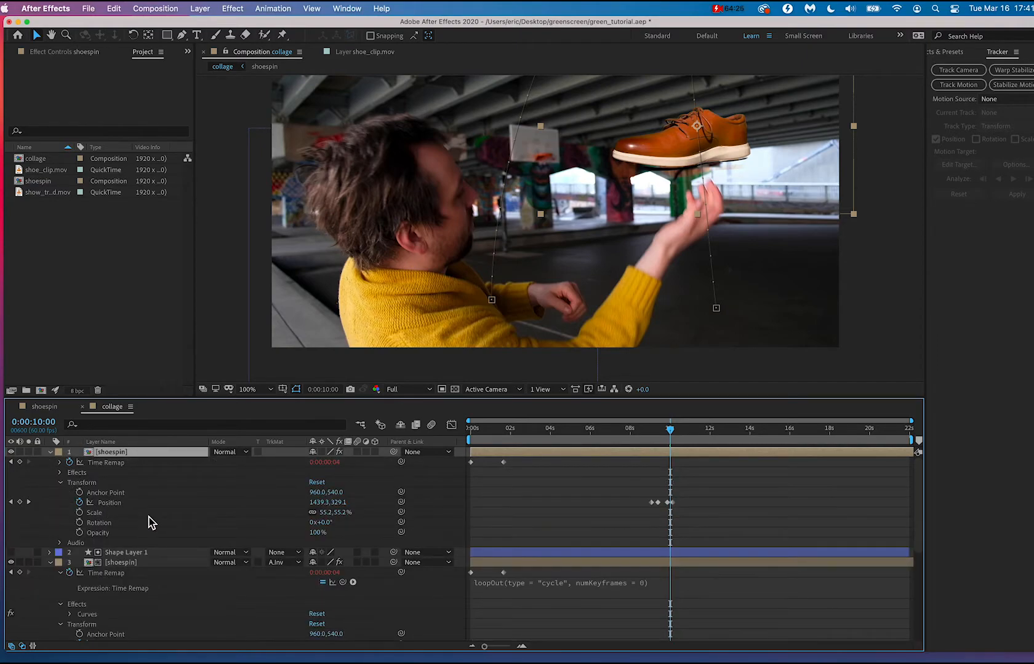
left_click(145, 504)
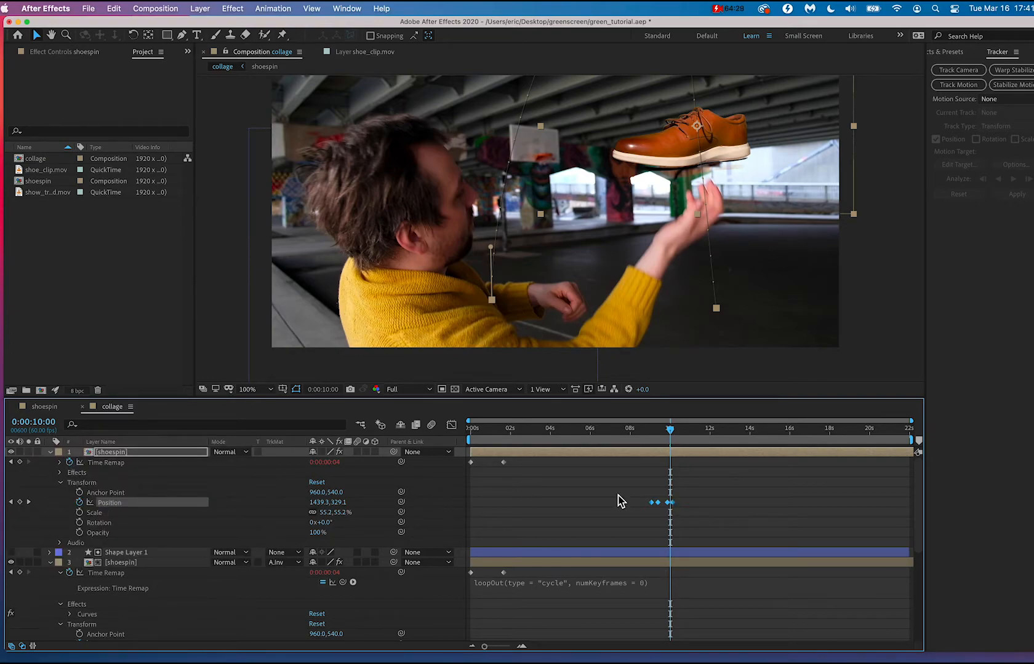
left_click_drag(601, 490, 719, 514)
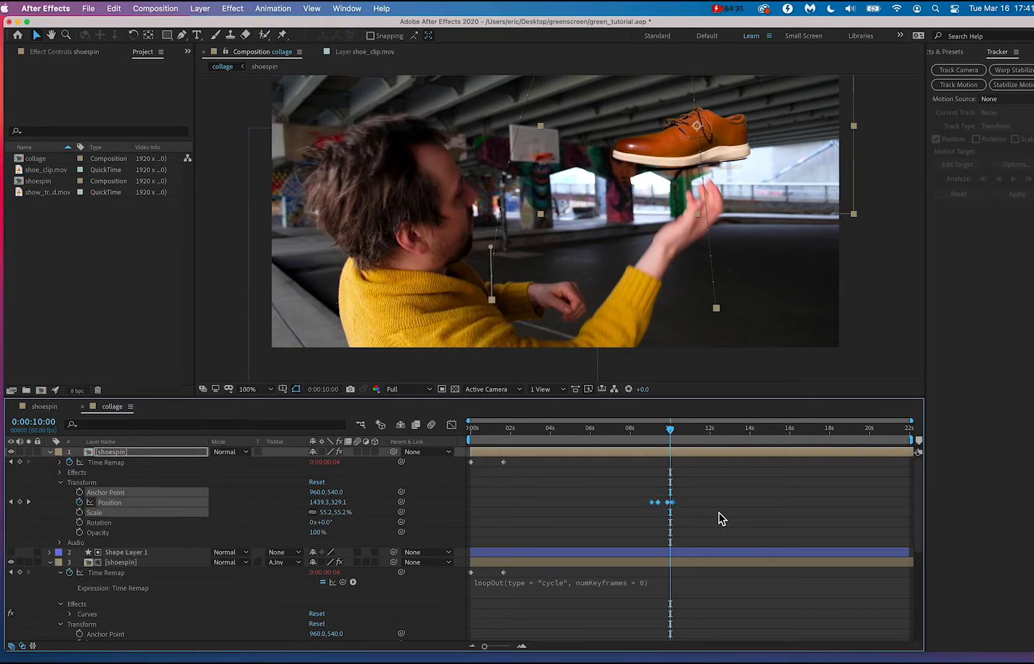
key("Delete")
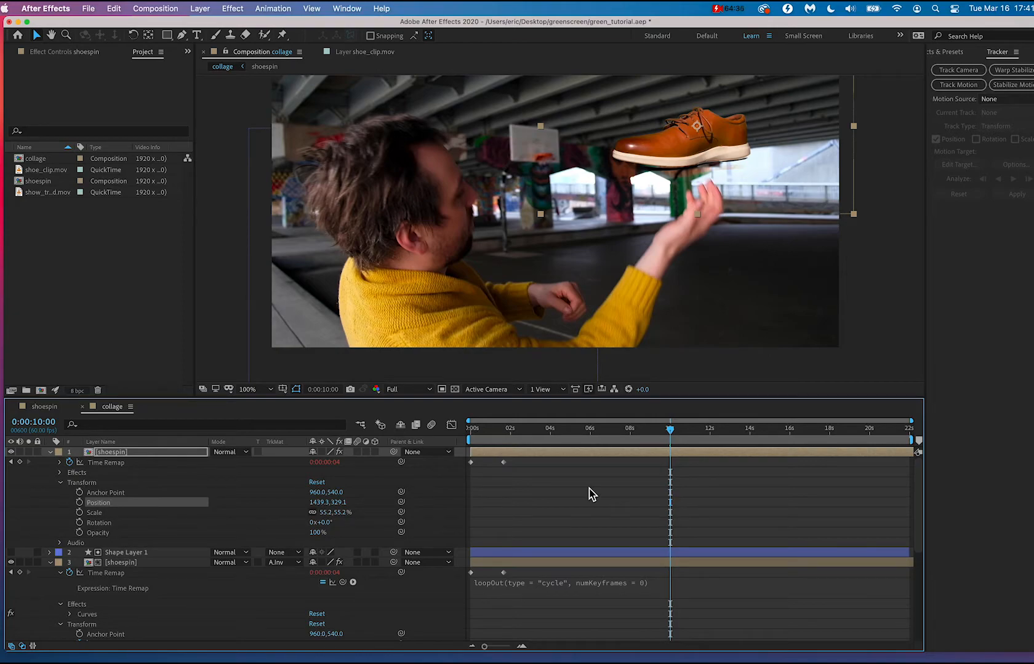
At 0:00:10:16, place the duplicate shoe on the catching hand, at a position of about 1505, 947.
left_click(9, 452)
left_click_drag(627, 431, 676, 439)
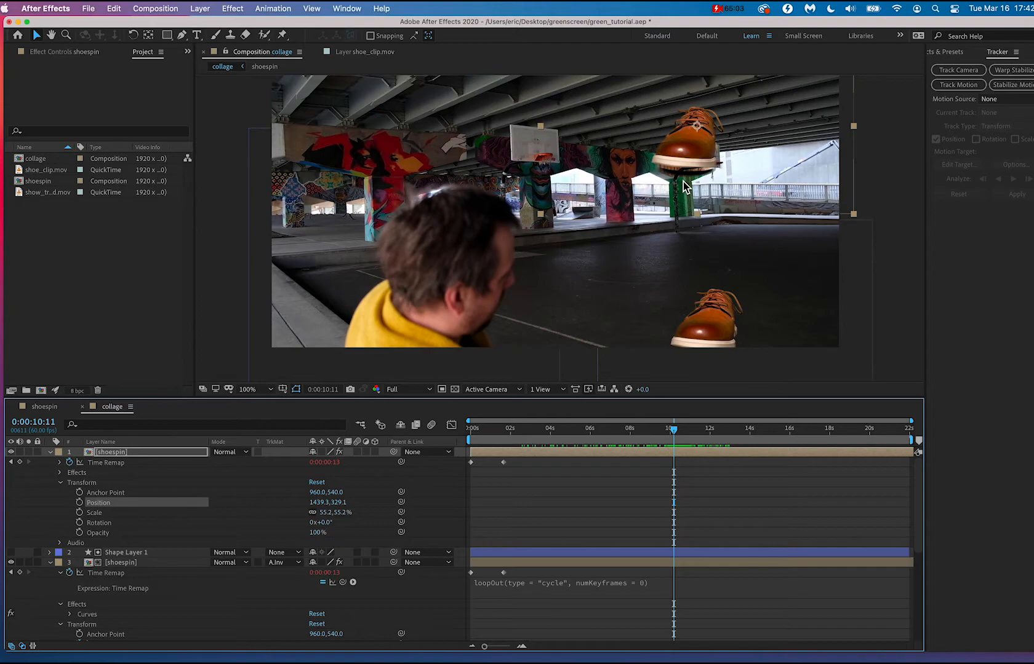
left_click_drag(684, 186, 653, 302)
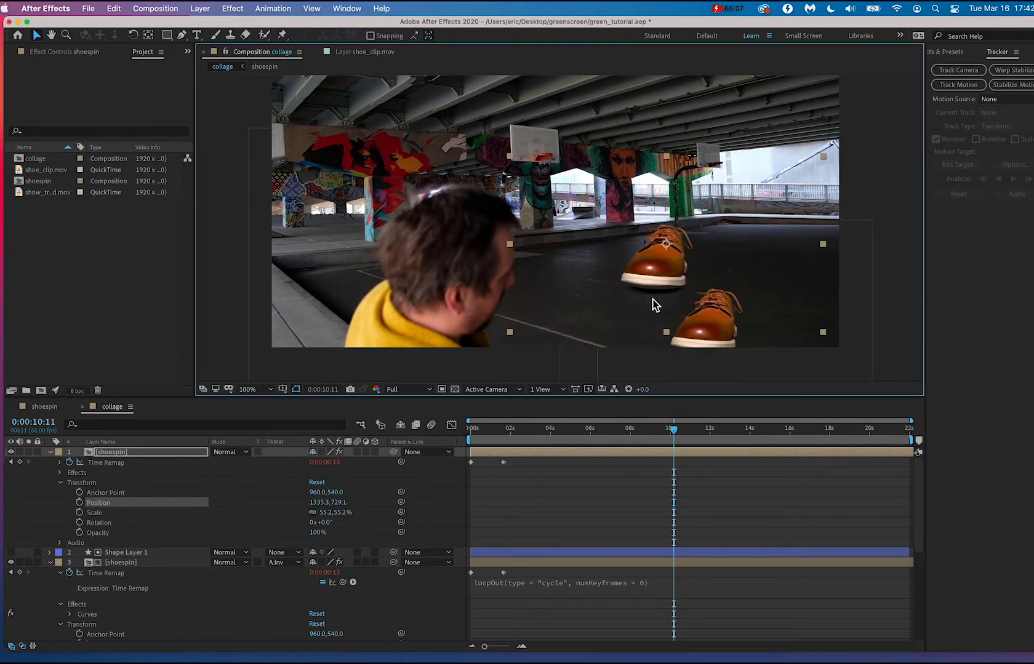
left_click_drag(682, 440, 674, 438)
left_click_drag(676, 266, 723, 328)
scroll(687, 466, "down", 5)
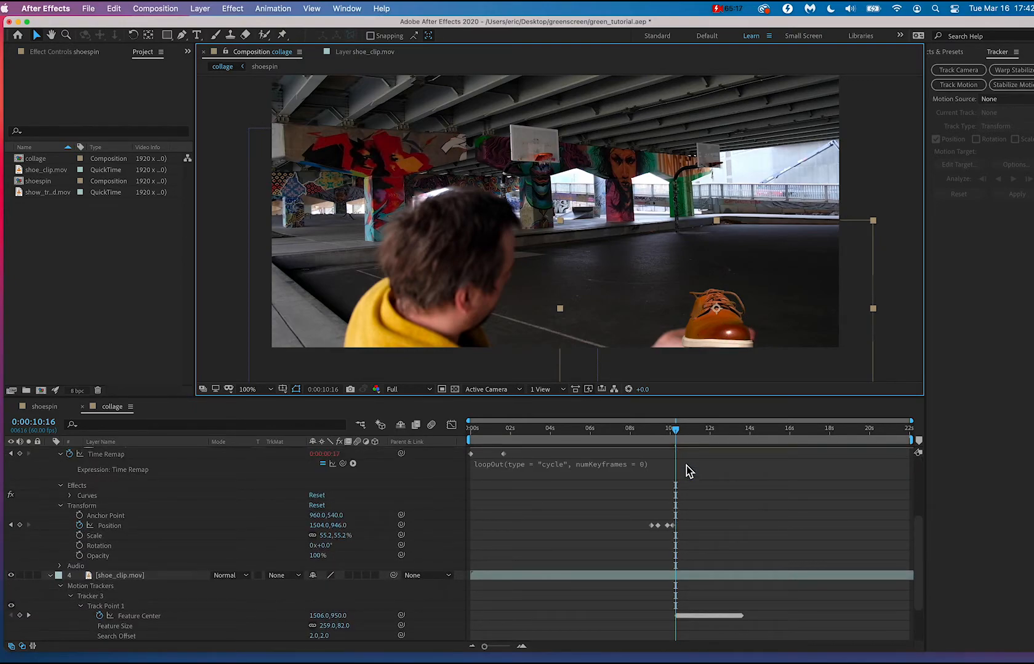
scroll(687, 465, "up", 5)
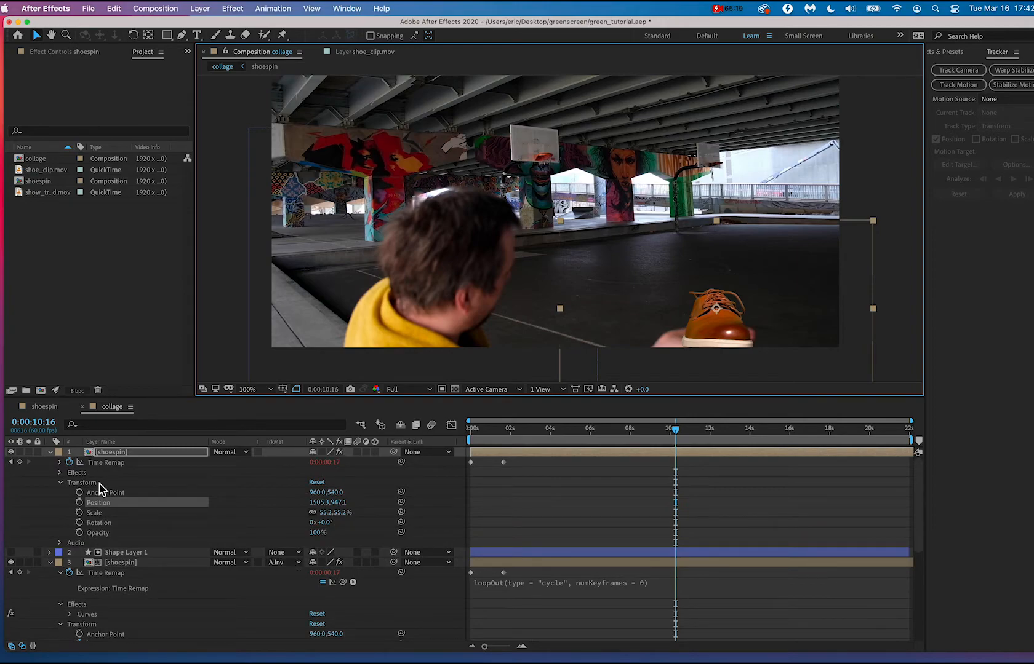
Rename the duplicate shoespin layer as newshoe.
left_click(97, 508)
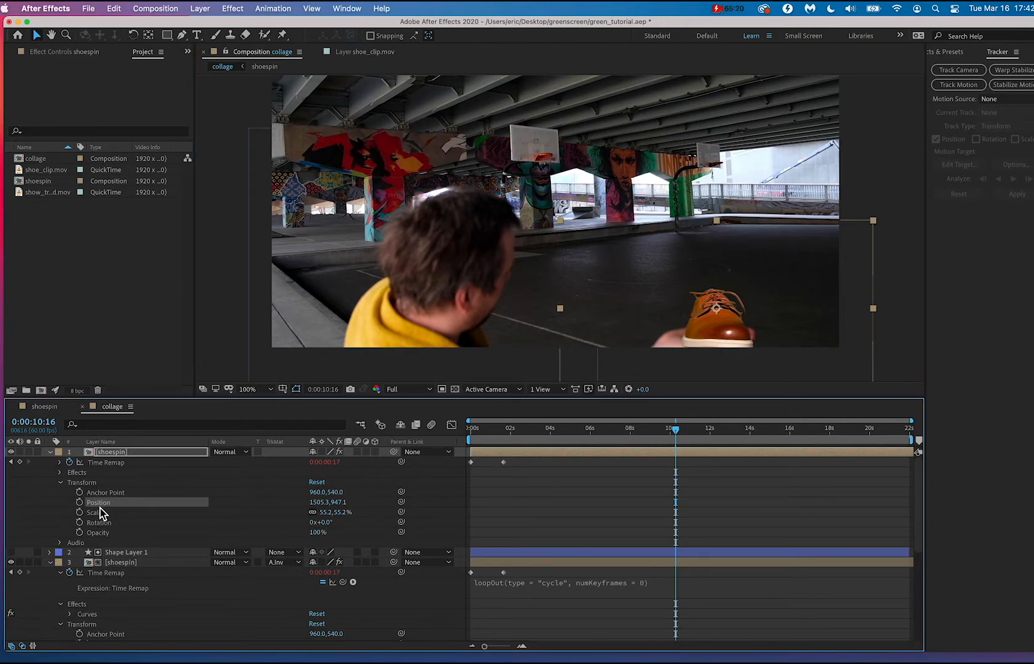
left_click(121, 457)
right_click(121, 459)
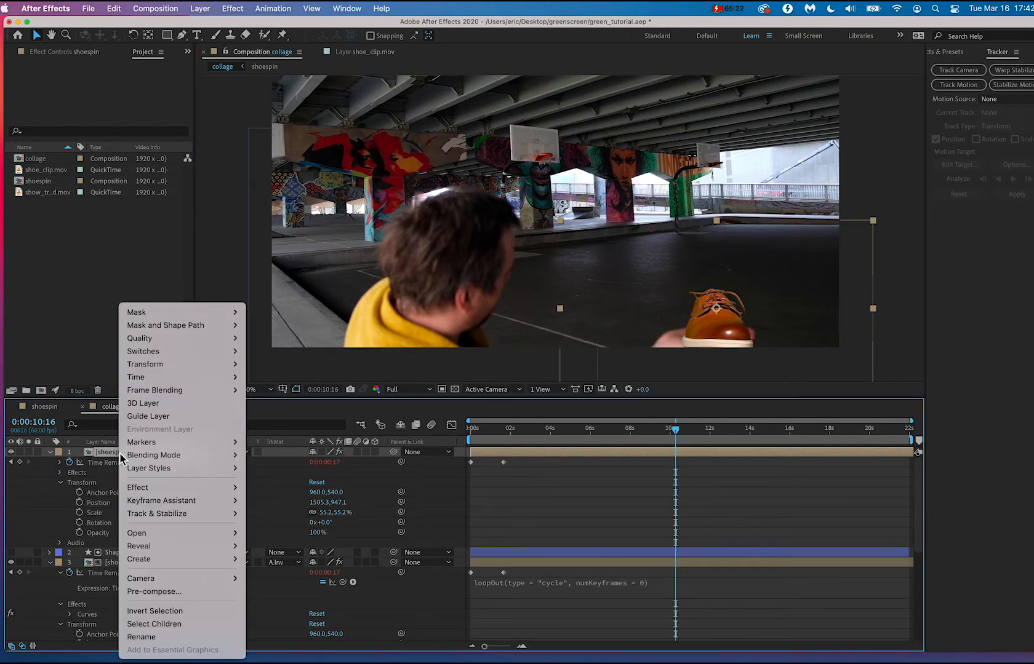
left_click(151, 637)
type("newshoe")
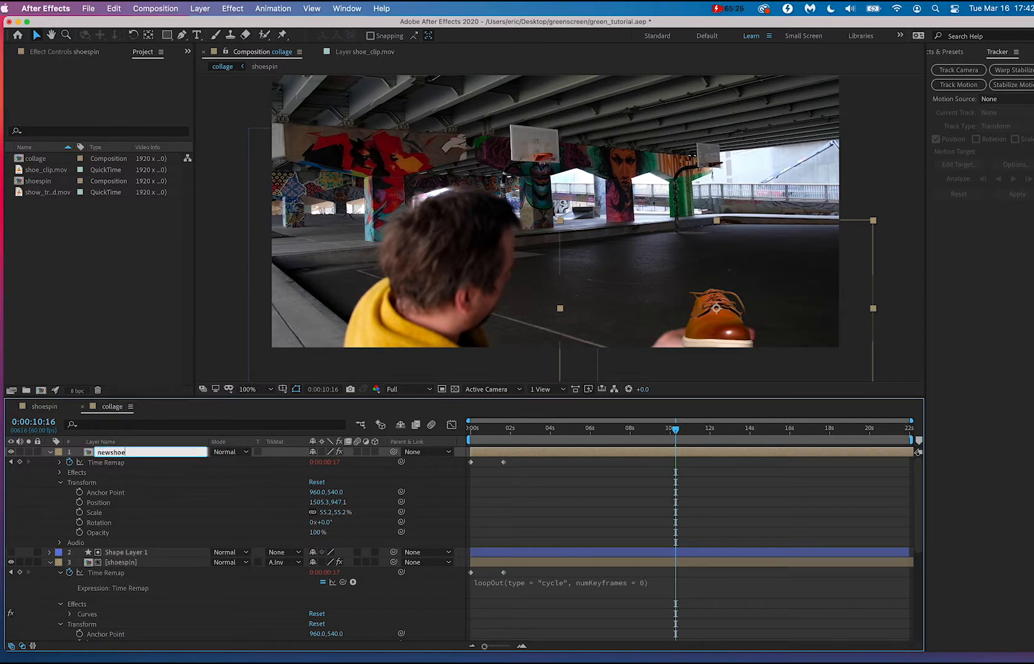
key("Return")
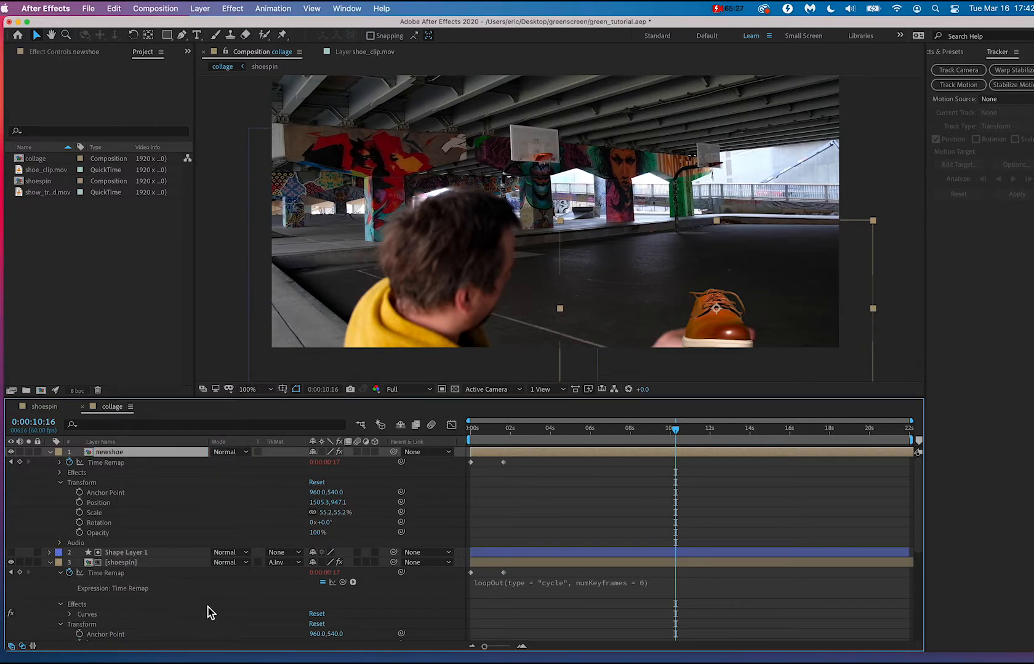
Link newshoe's Position to the Feature Center of Track Point 1 in Tracker 3 on shoe_clip.mov, enlarging the timeline temporarily to reach both properties.
left_click(100, 504)
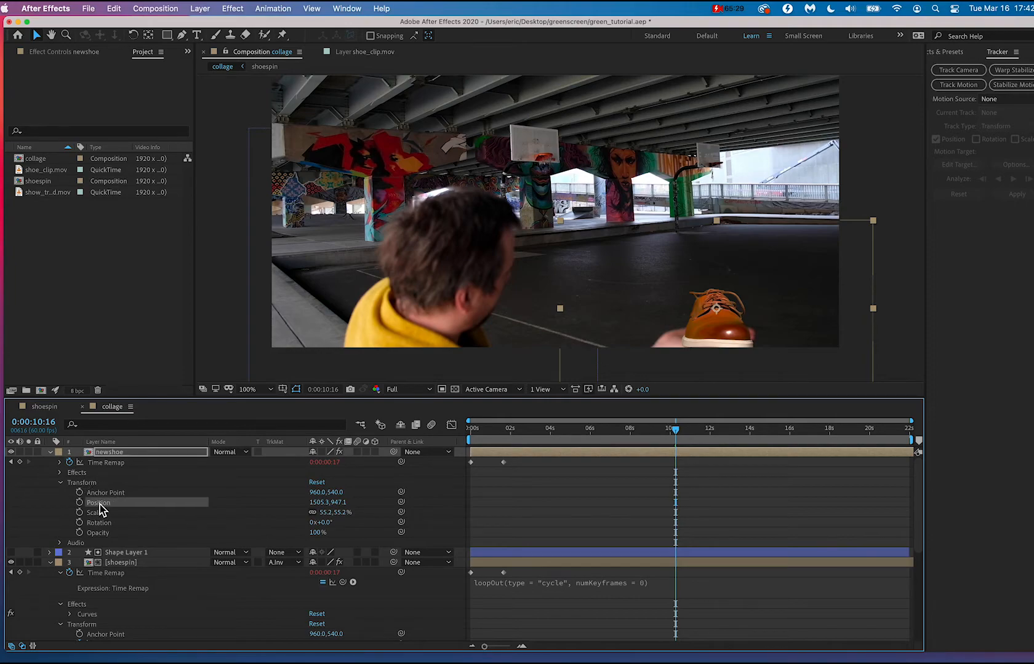
scroll(188, 516, "down", 5)
left_click(186, 511)
left_click(149, 557)
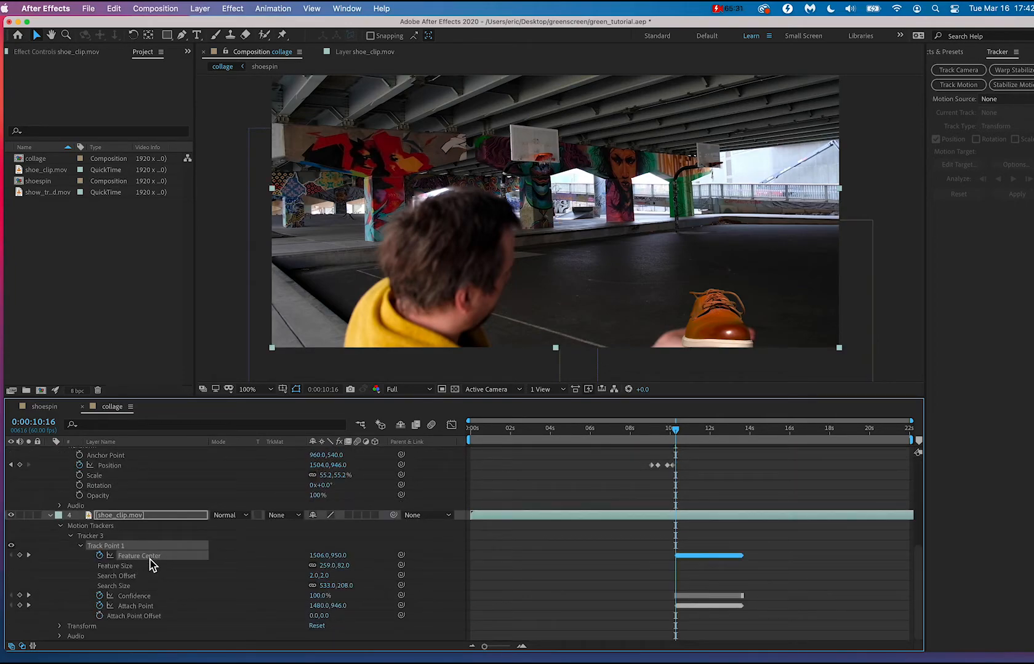
scroll(151, 562, "up", 10)
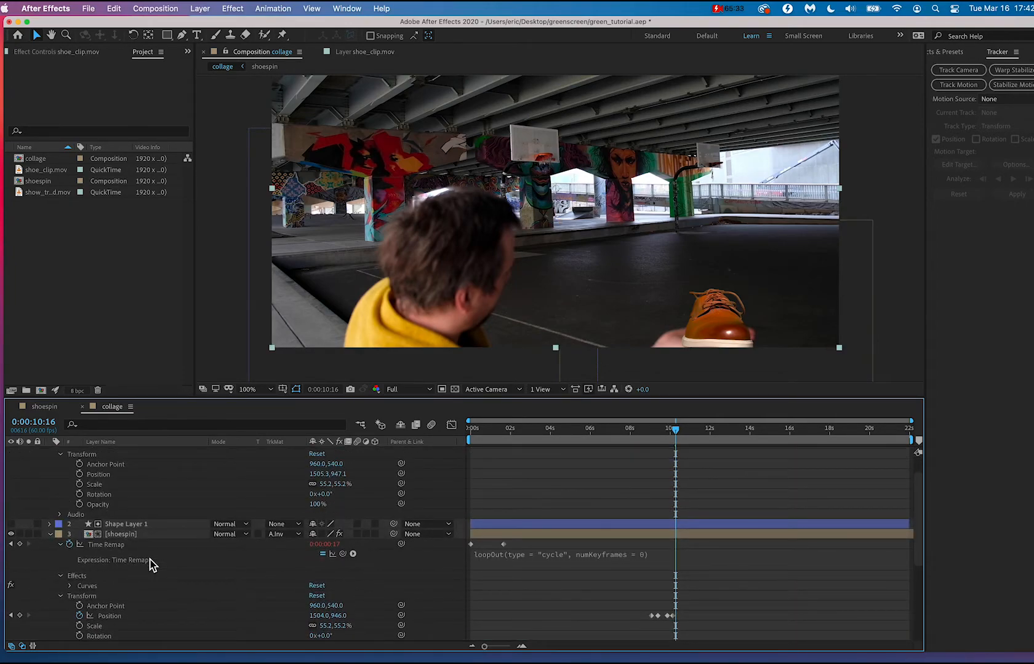
left_click_drag(401, 494, 277, 656)
left_click_drag(286, 653, 399, 500)
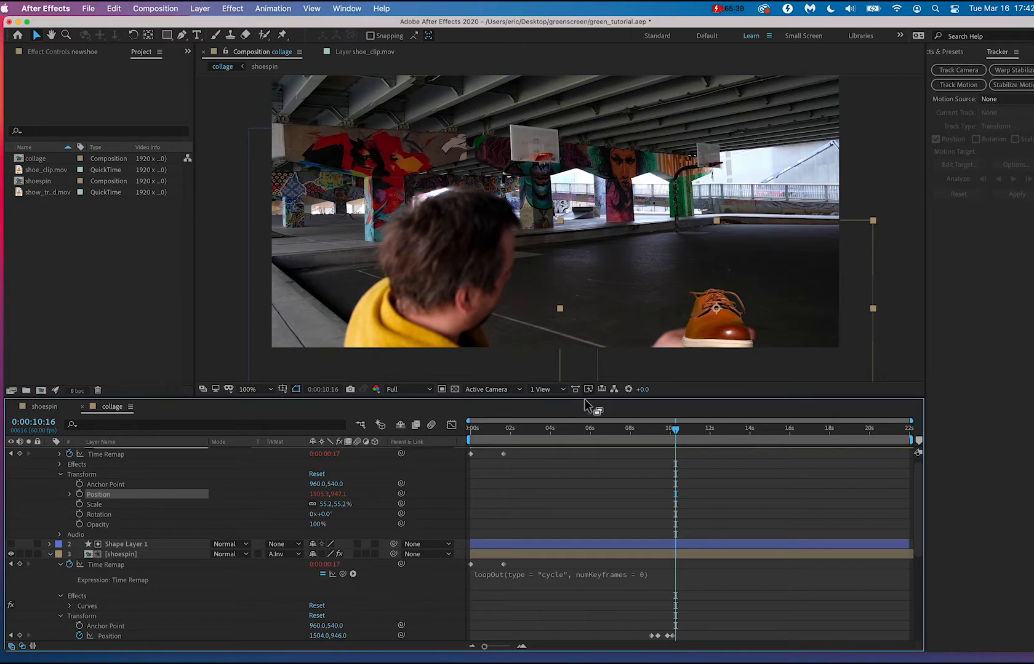
left_click_drag(677, 404, 675, 129)
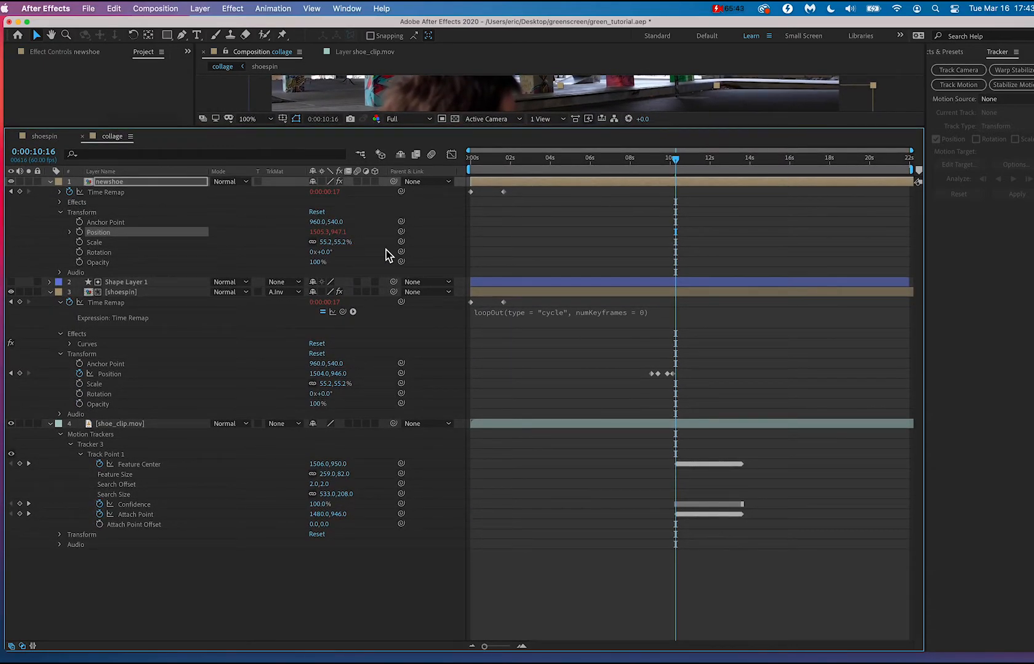
left_click_drag(400, 232, 150, 470)
left_click_drag(690, 129, 665, 487)
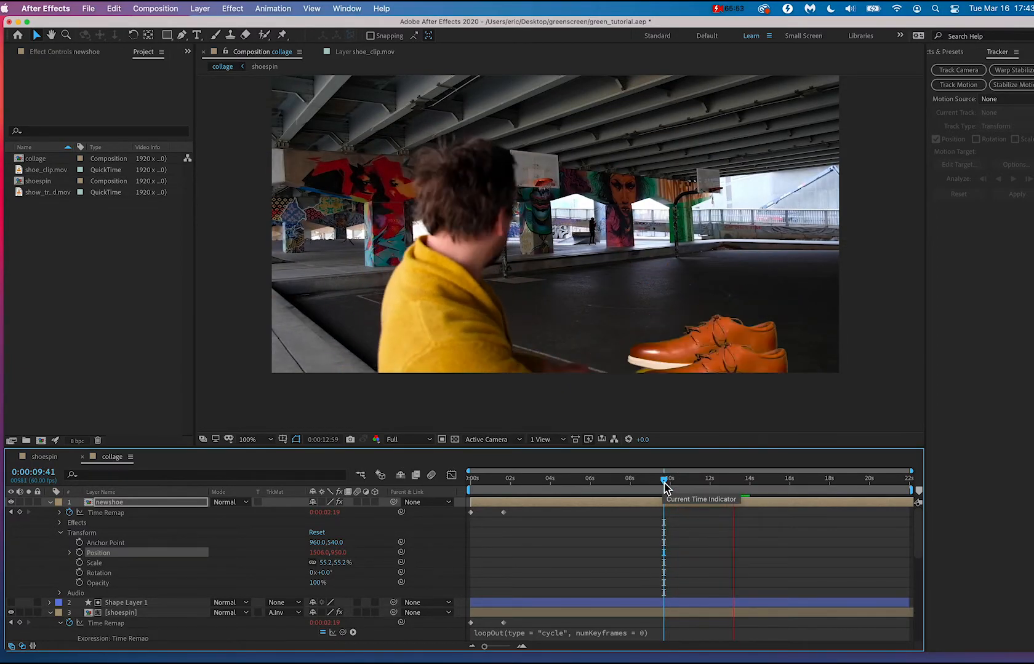
Play the composition from 0:00:10:16 to check how newshoe follows the hand.
mouse_move(664, 487)
left_mouse_down()
mouse_move(618, 485)
mouse_move(676, 480)
left_mouse_up()
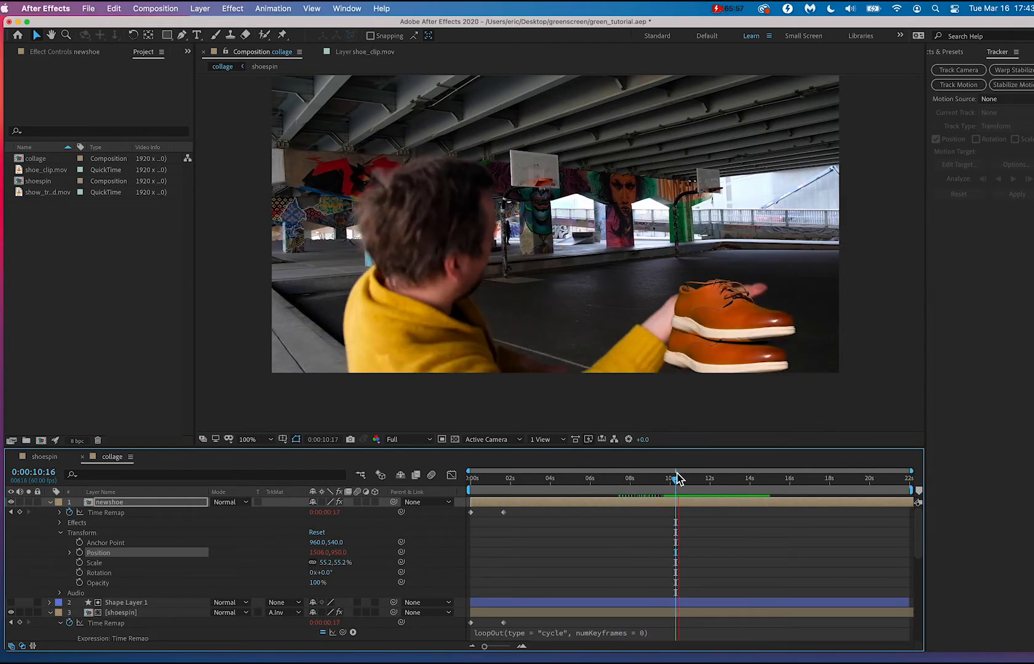
key("space")
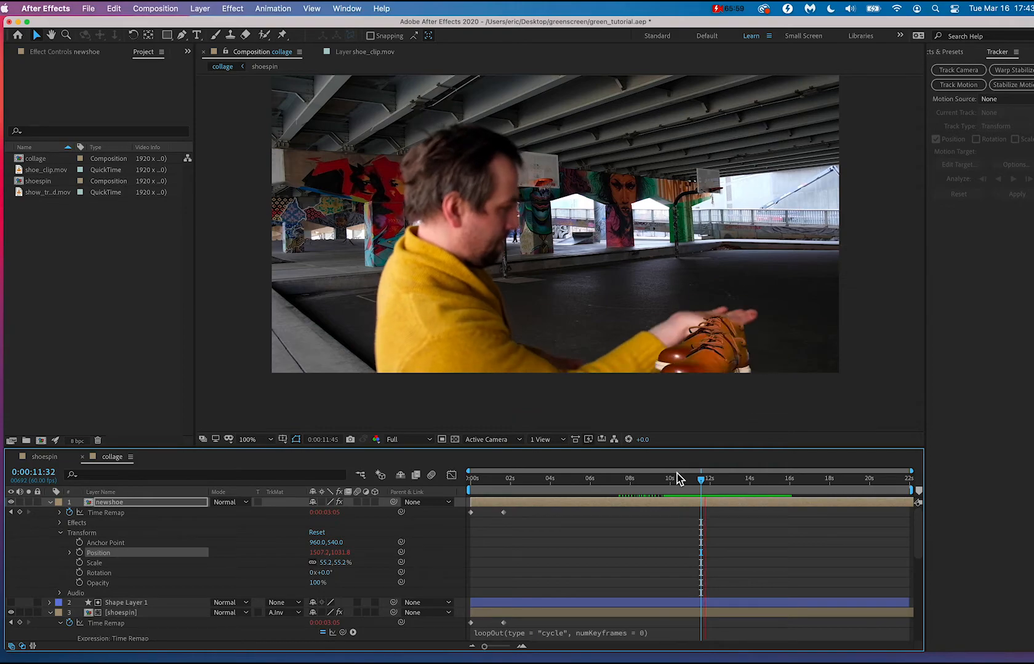
key("space")
At 0:00:10:15, widen the timeline and shorten the original shoespin layer to end at about 13 seconds.
mouse_move(694, 478)
left_mouse_down()
mouse_move(710, 483)
mouse_move(677, 481)
left_mouse_up()
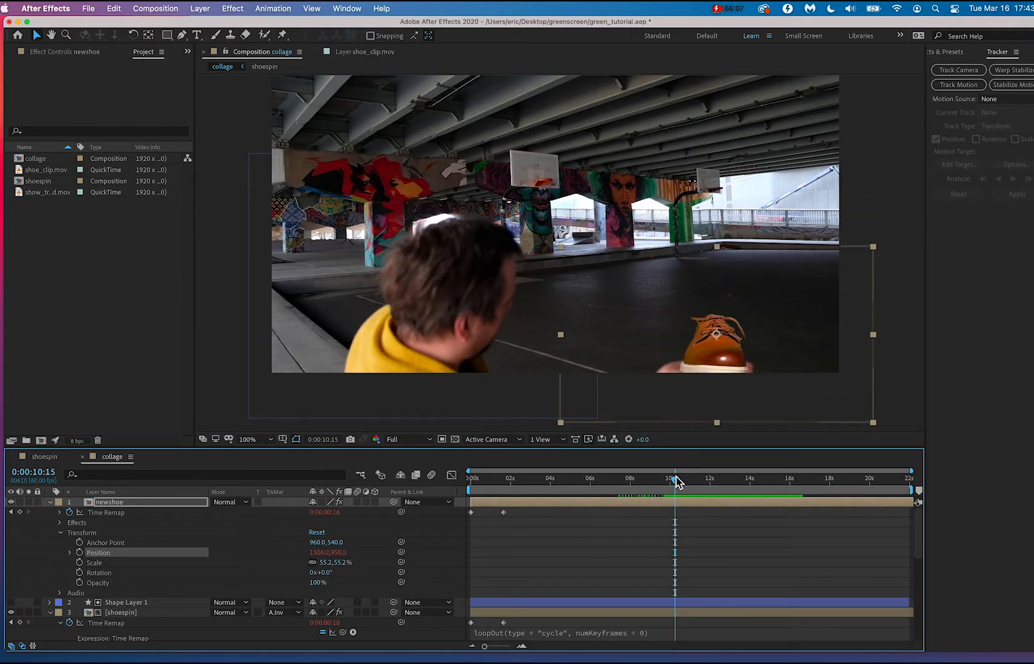
scroll(705, 545, "down", 4)
left_click(705, 544)
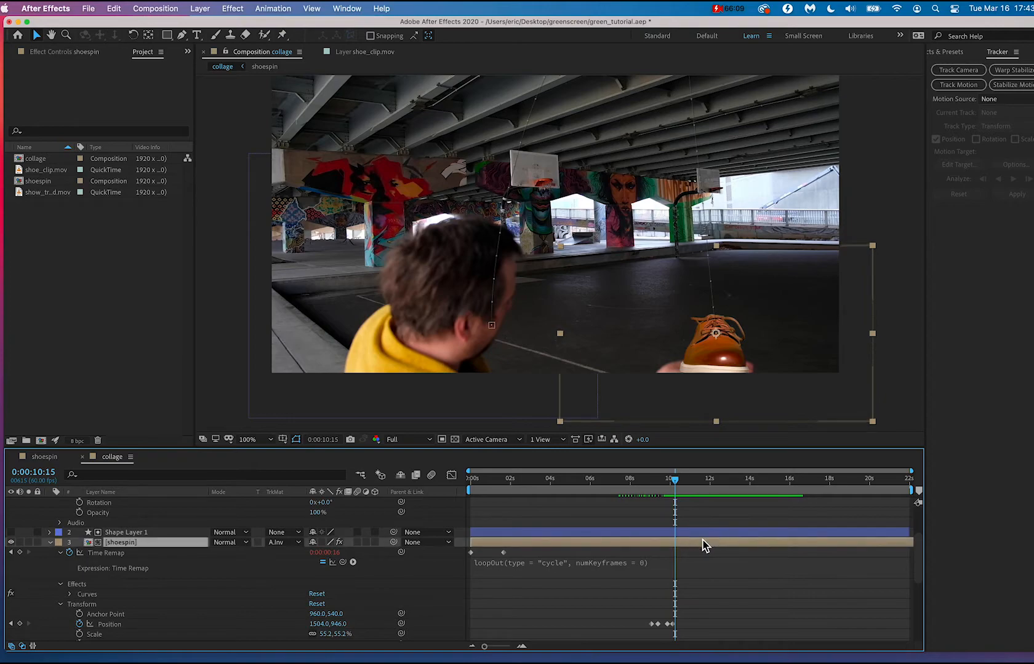
scroll(694, 550, "up", 1)
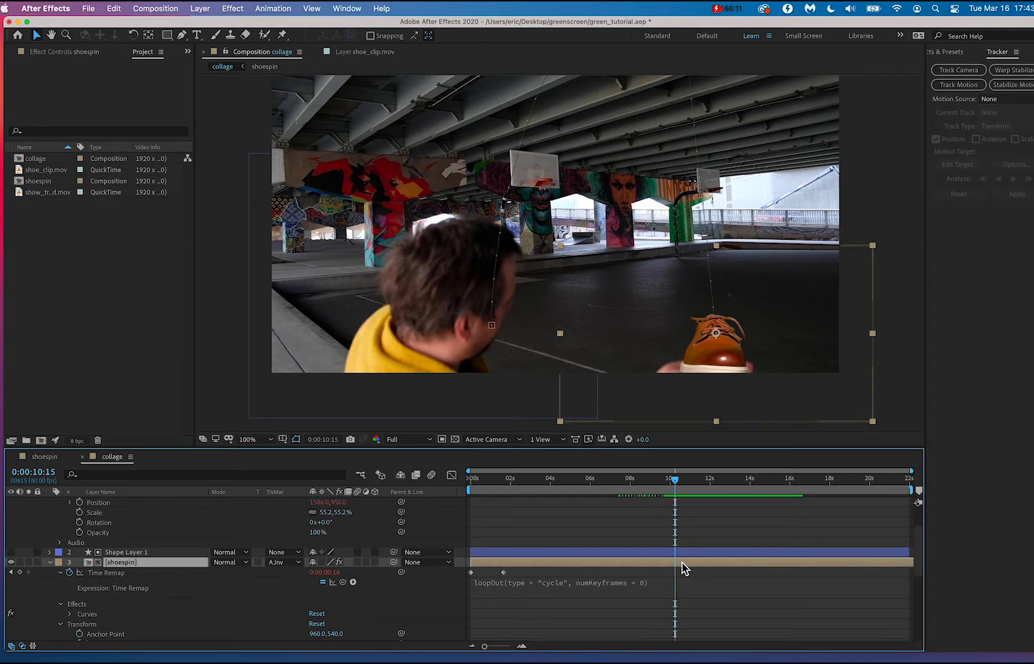
right_click(683, 563)
left_click(836, 573)
scroll(893, 570, "up", 1)
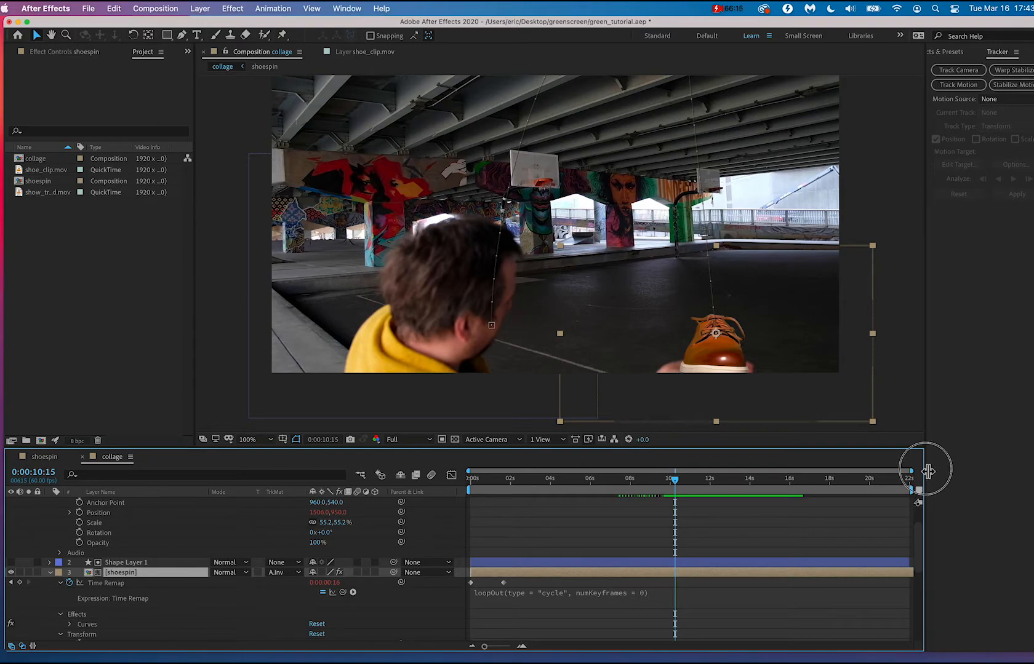
left_click_drag(928, 471, 983, 470)
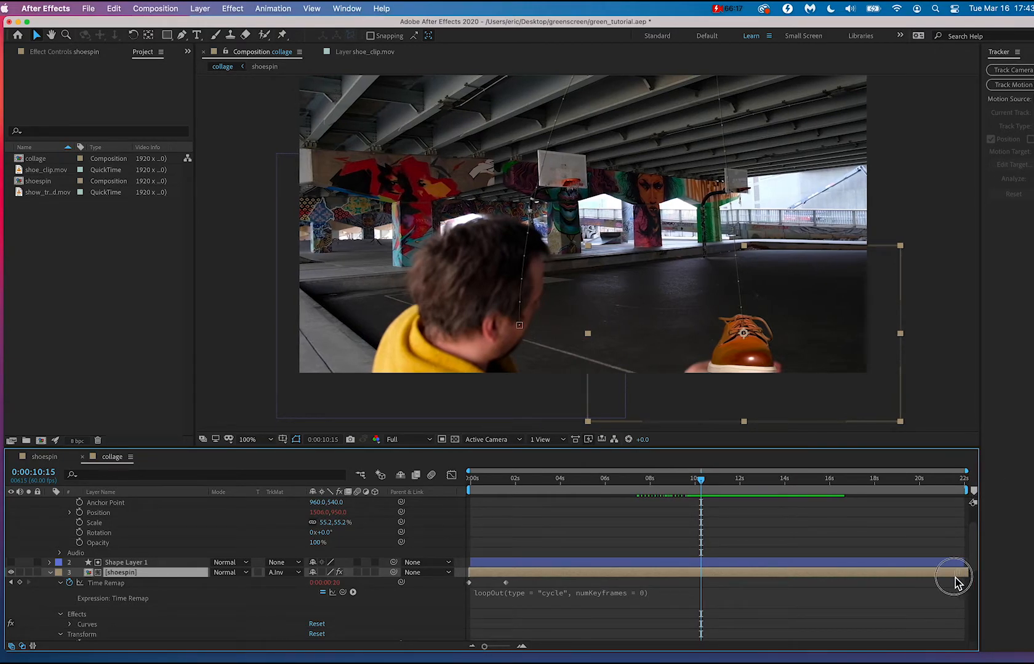
left_click_drag(957, 575, 697, 572)
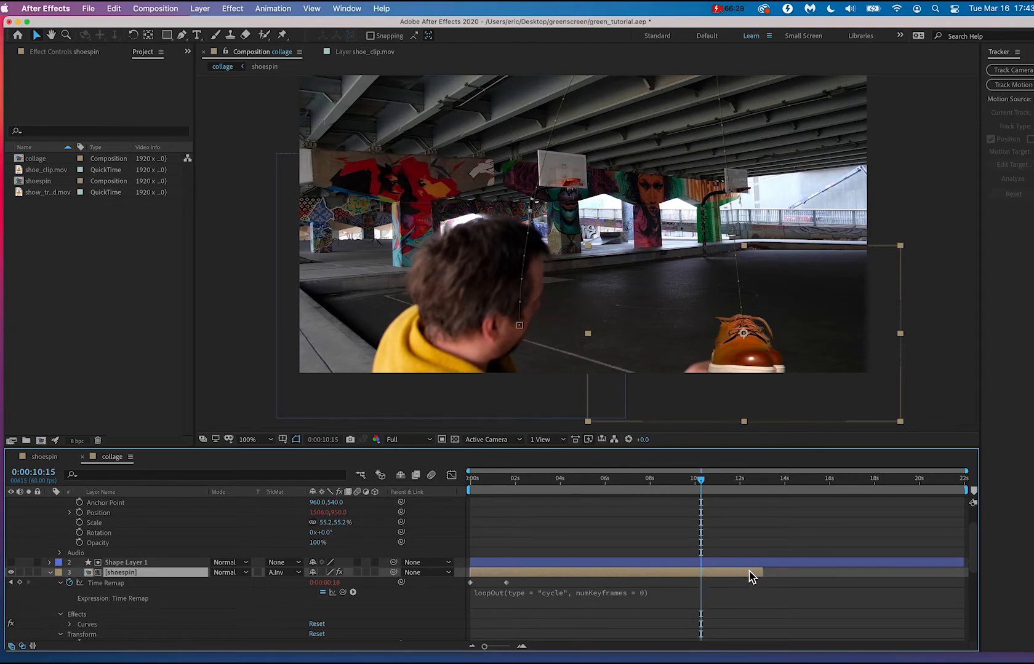
Trim the end of the original shoespin layer to 0:00:10:15 and scrub across the handoff to 0:00:10:20.
scroll(510, 565, "up", 5)
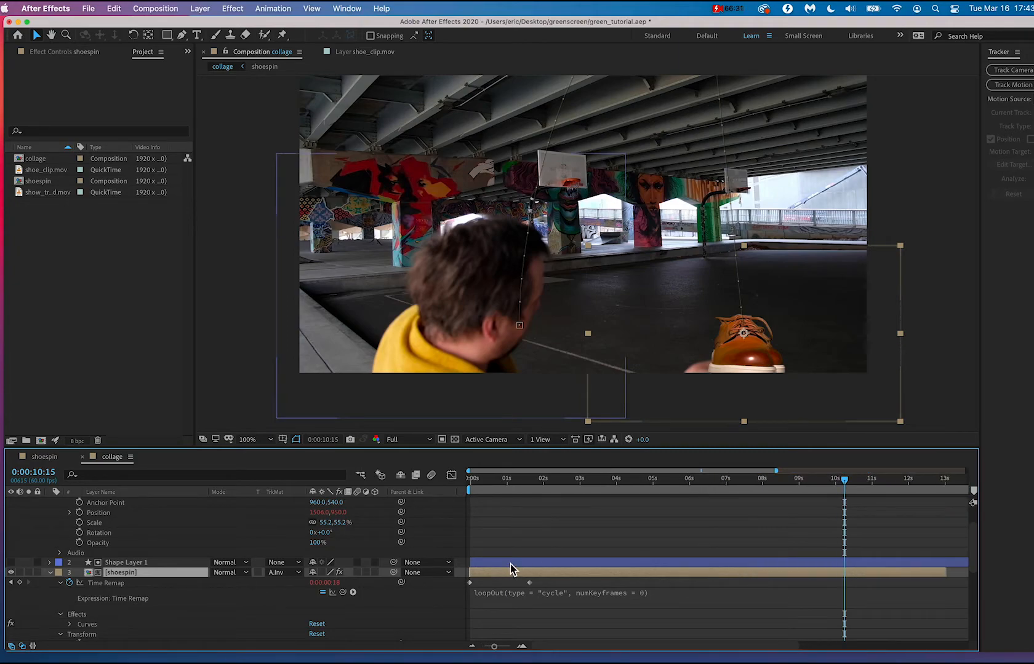
scroll(510, 565, "down", 1)
left_click_drag(498, 565, 500, 566)
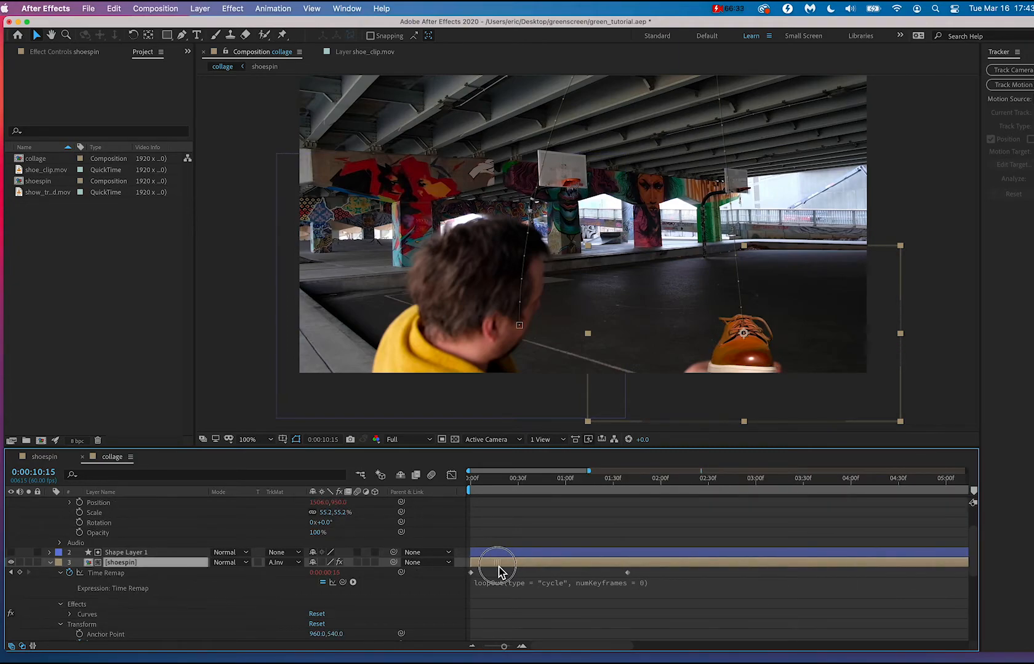
scroll(500, 572, "up", 2)
scroll(500, 572, "right", 10)
scroll(501, 572, "up", 3)
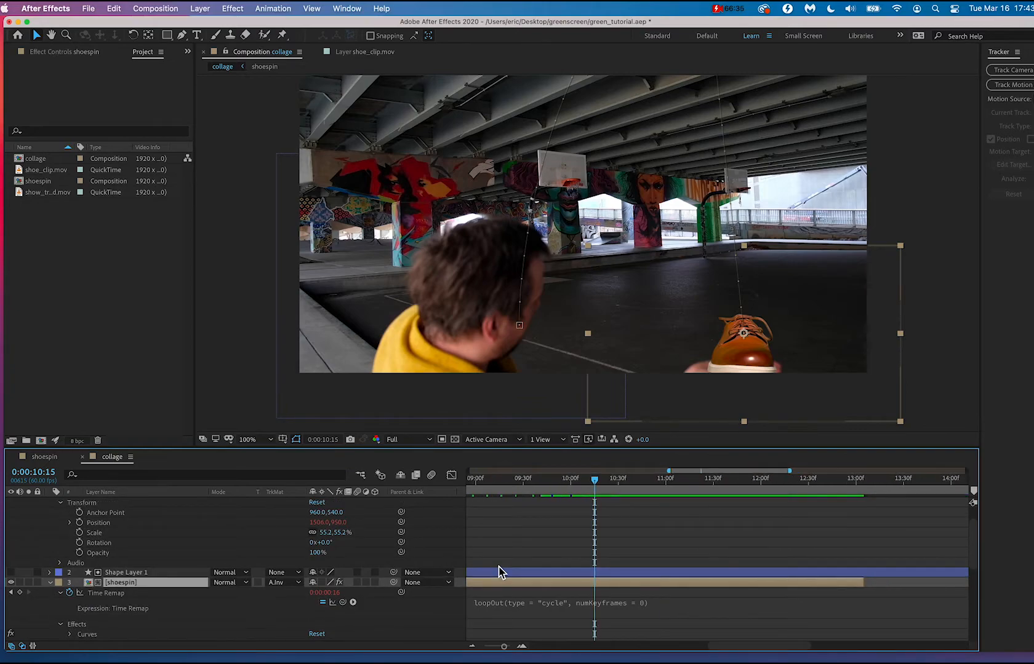
left_click_drag(863, 615, 595, 629)
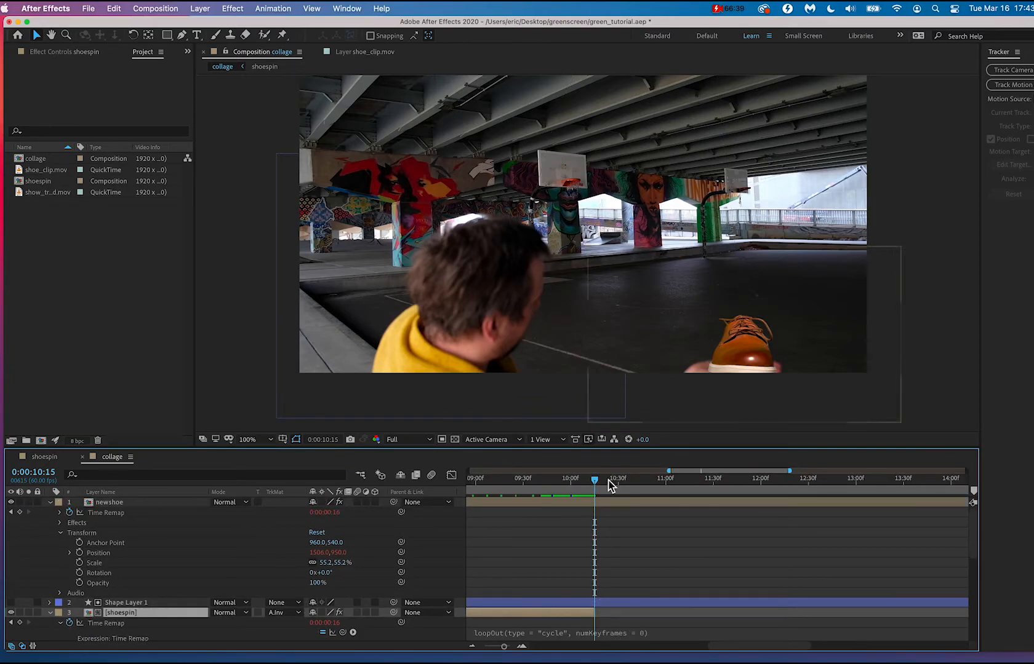
scroll(588, 540, "down", 5)
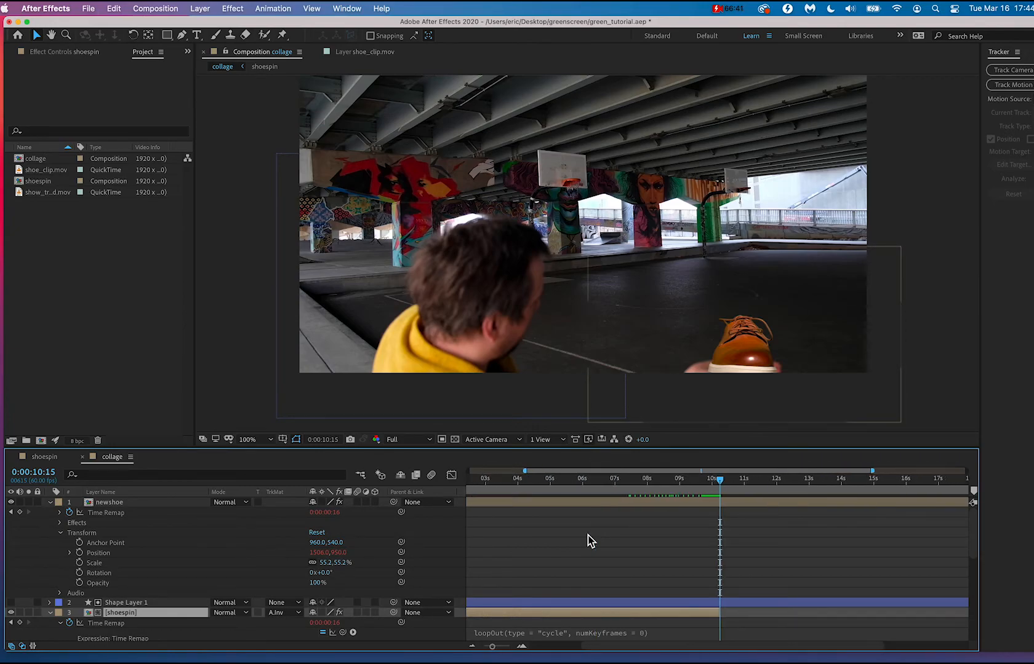
left_click_drag(667, 480, 722, 488)
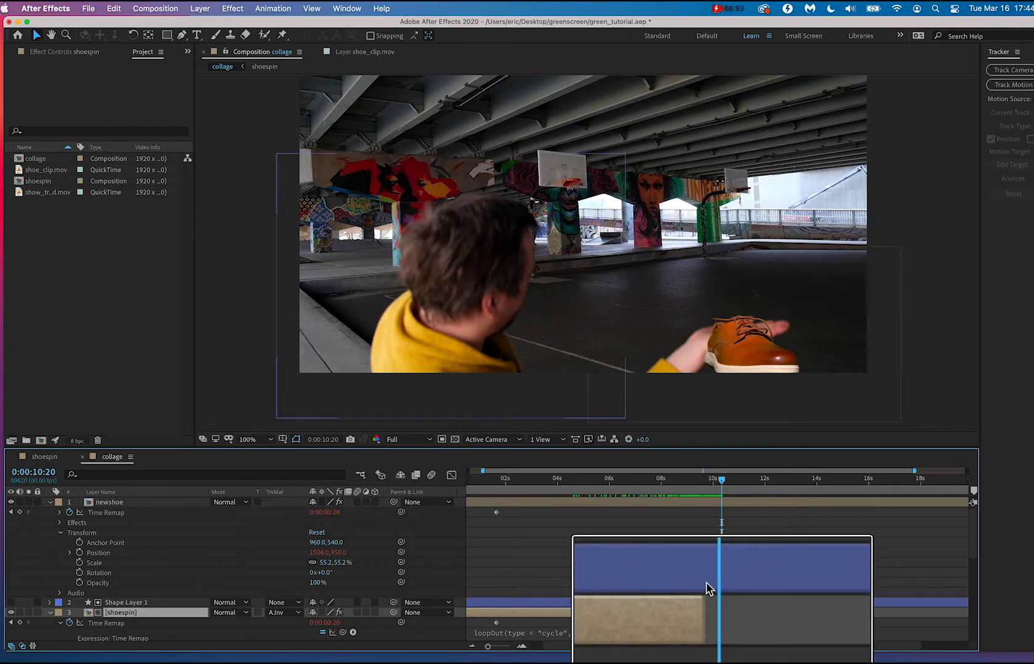
Trim the start of newshoe to the original shoespin layer's end, just after 10 seconds, and play the handoff from 0:00:08:11.
left_click(718, 603)
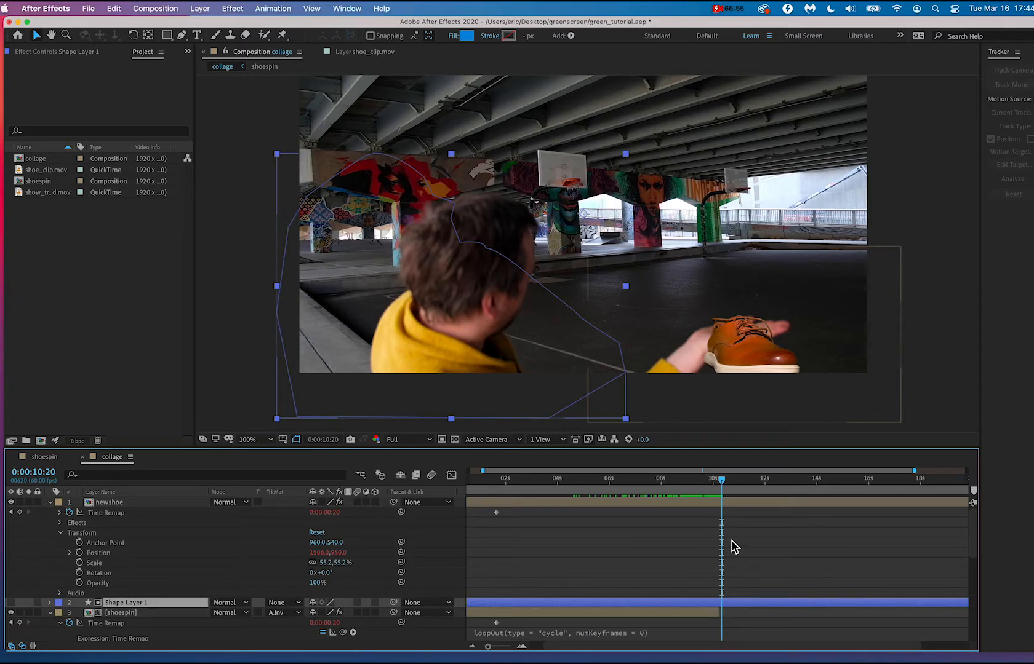
left_click(719, 480)
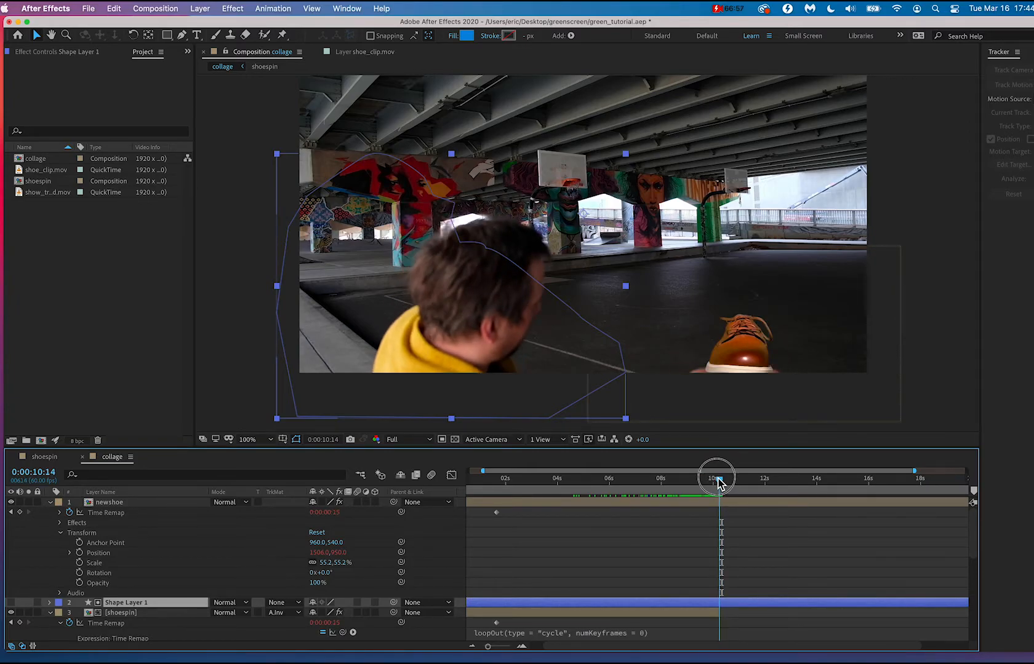
mouse_move(719, 483)
left_mouse_down()
mouse_move(704, 479)
mouse_move(711, 483)
left_mouse_up()
scroll(566, 510, "left", 2)
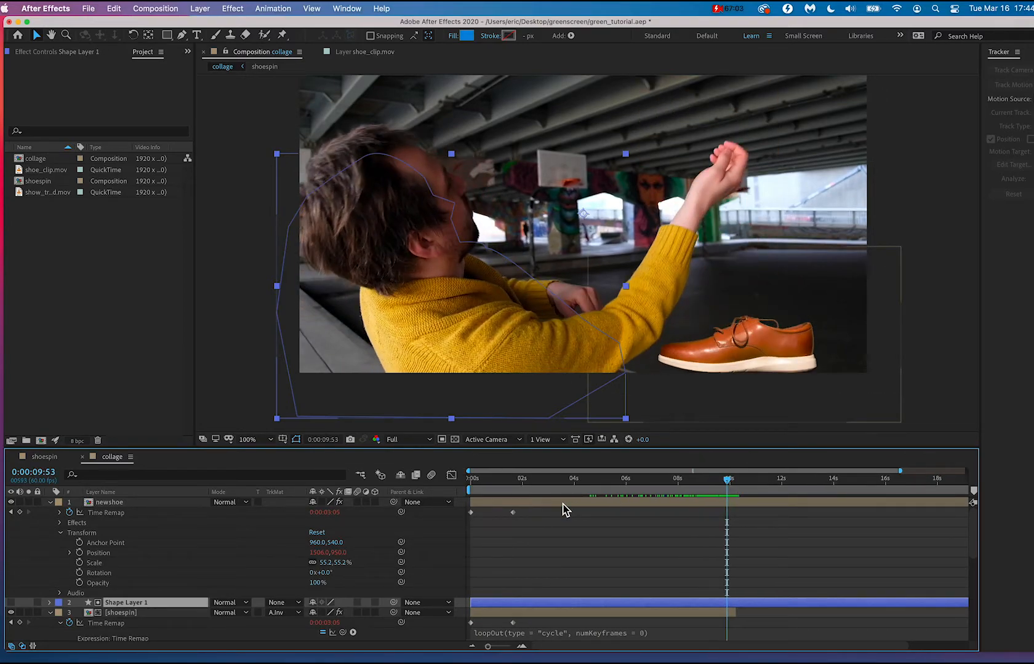
left_click_drag(474, 503, 684, 479)
key("space")
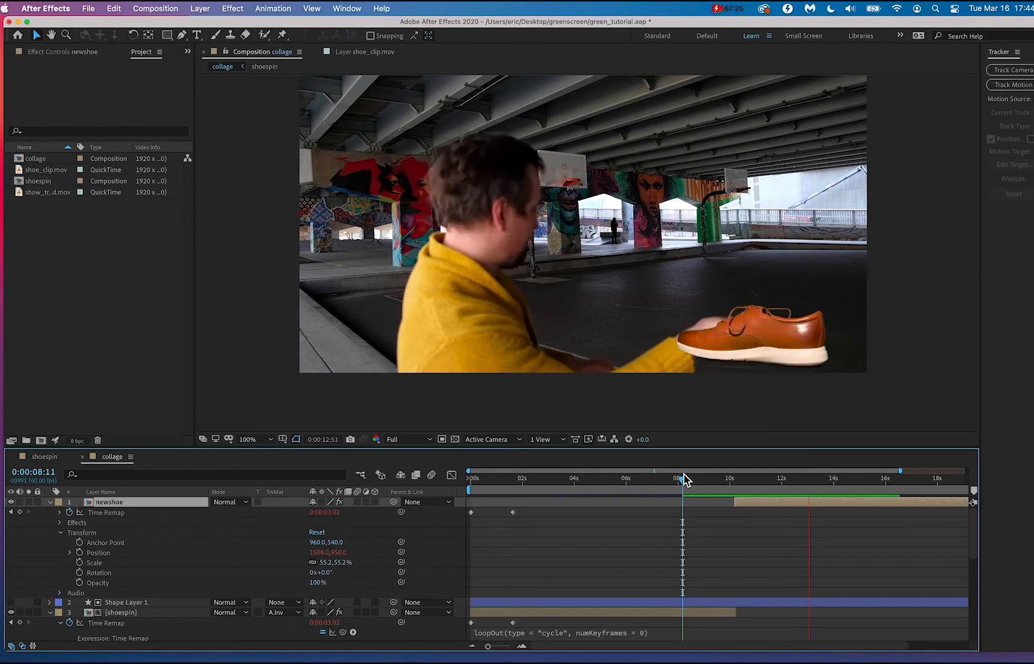
Play the composition from 0:00:01:23 and stop at 0:00:05:40 to review the opening.
left_click_drag(547, 479, 508, 492)
key("space")
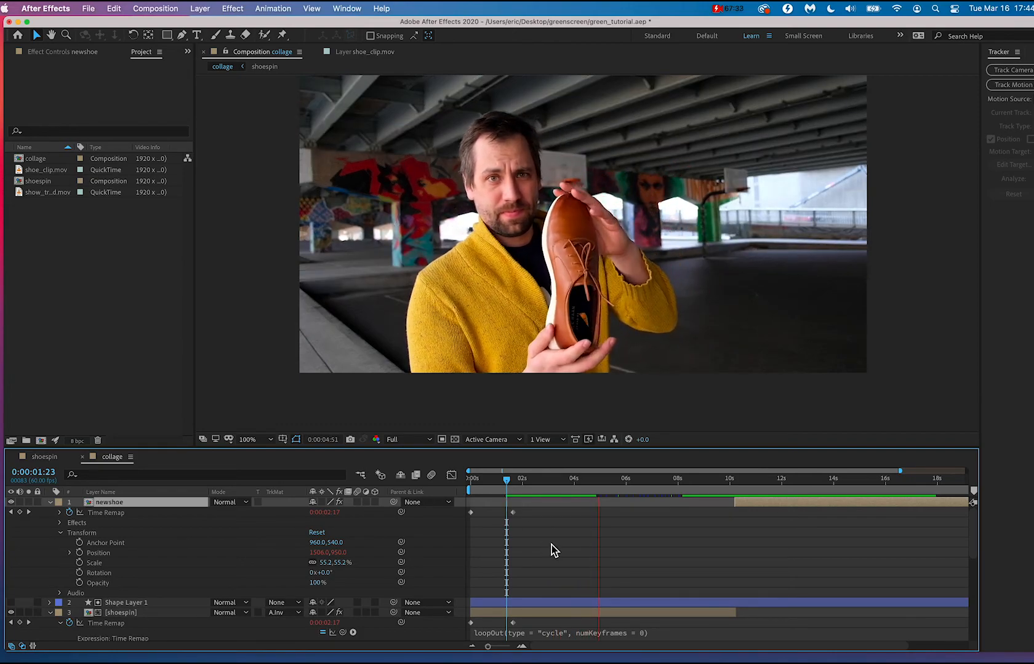
scroll(551, 545, "down", 3)
key("space")
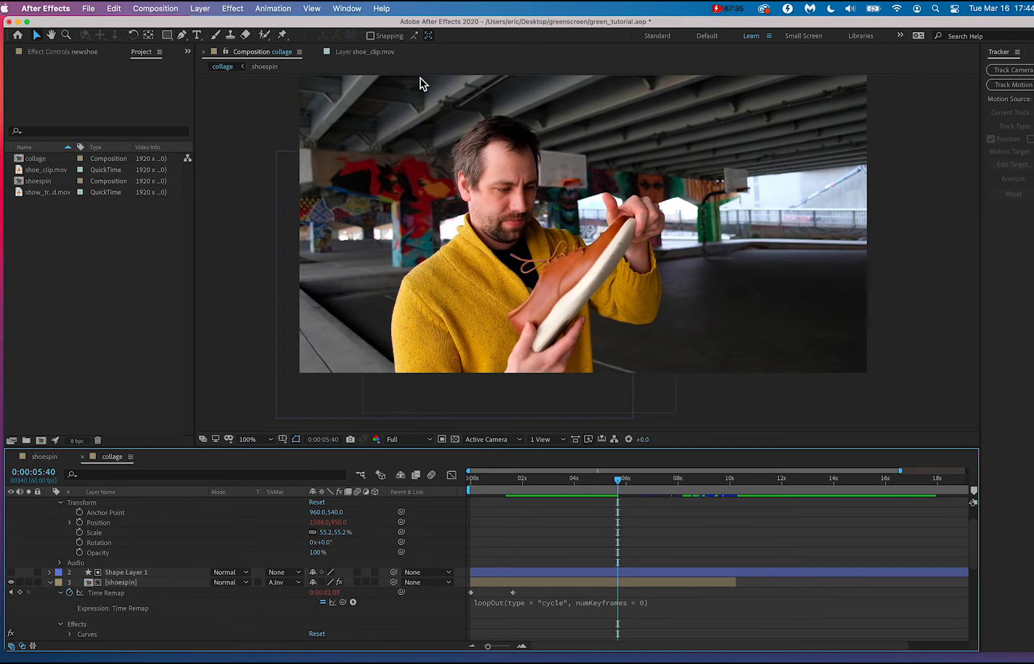
Set the viewer resolution to Quarter and play from 0:00:05:40 through the throw and catch.
left_click(320, 8)
mouse_move(350, 78)
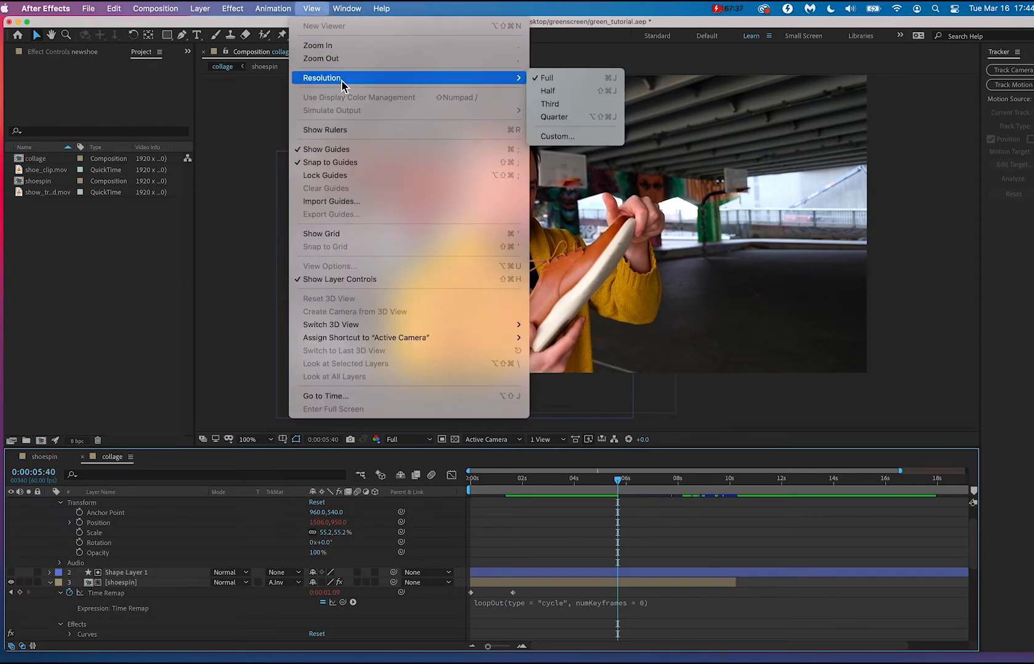
left_click(600, 116)
key("space")
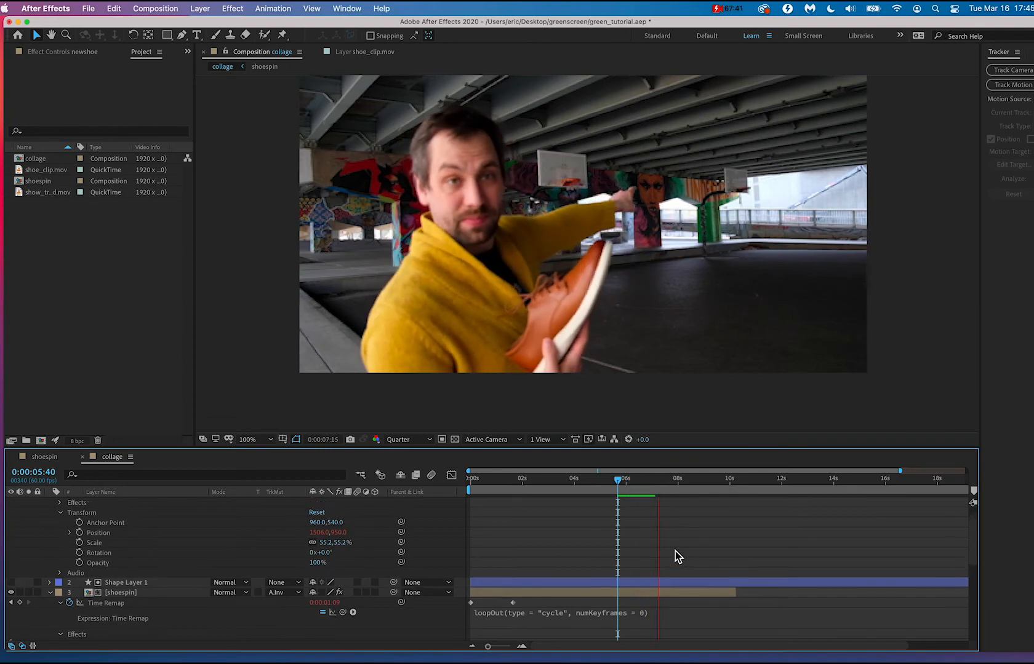
scroll(674, 553, "up", 3)
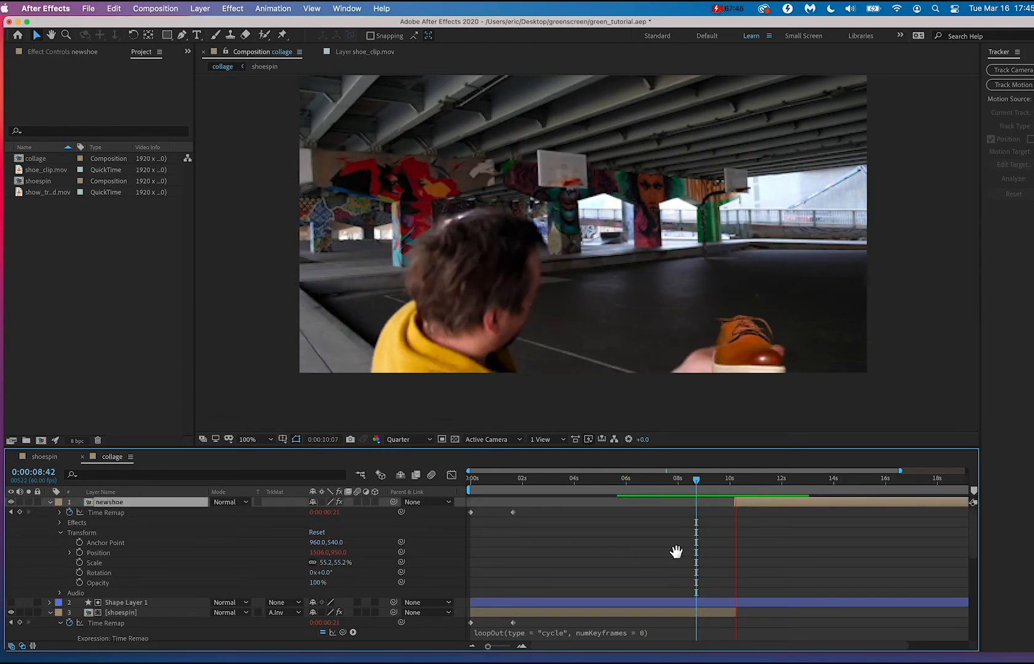
key("space")
At 0:00:12:06, enlarge the timeline and open newshoe's Position expression for editing.
left_click_drag(551, 489, 786, 469)
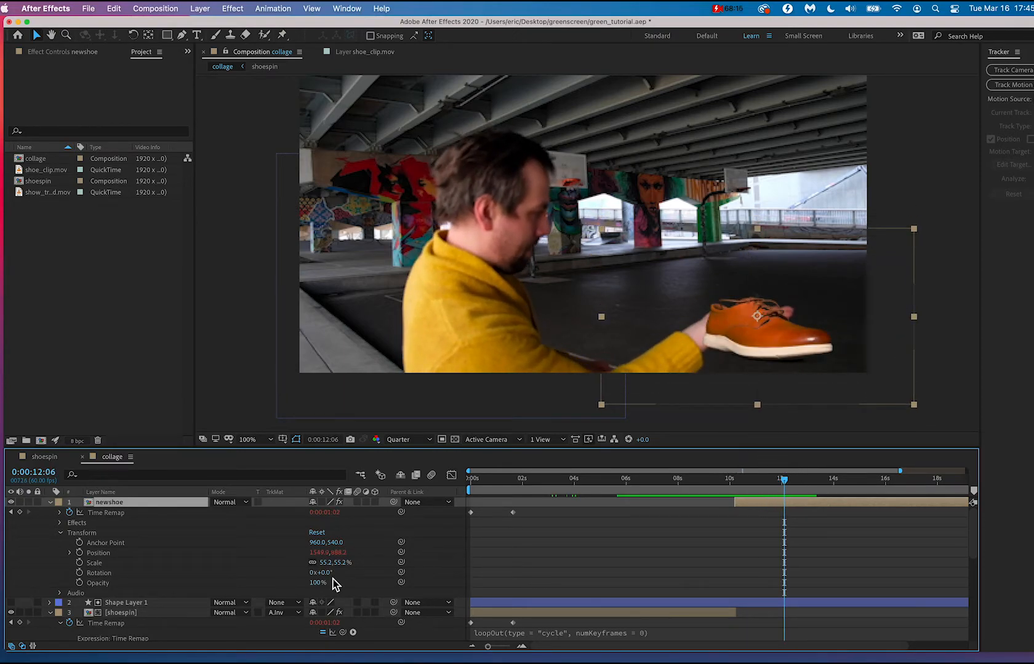
left_click(127, 553)
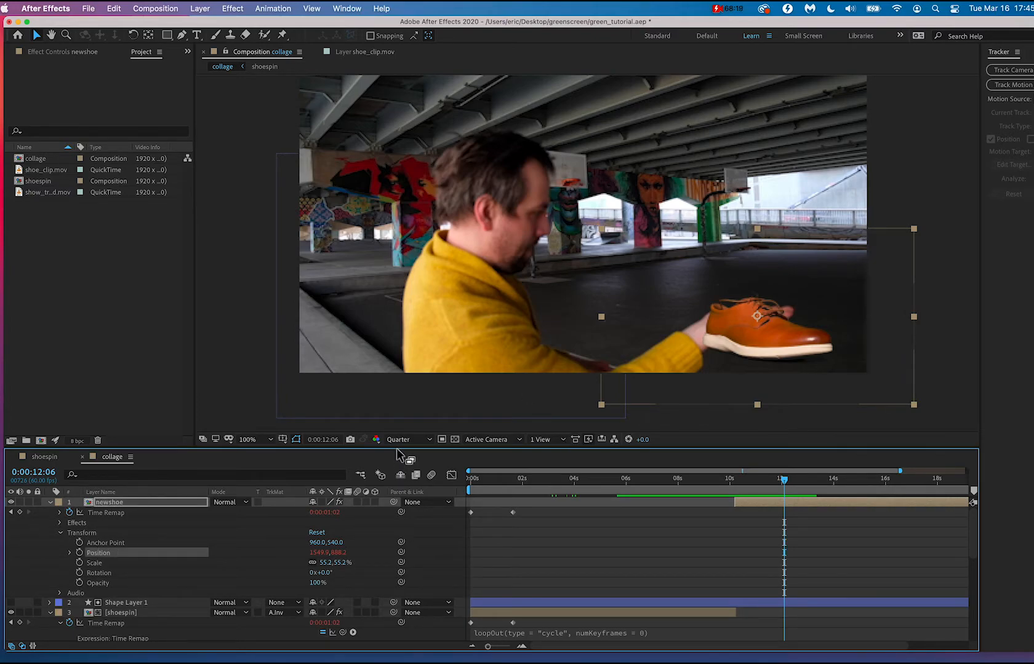
left_click_drag(675, 451, 688, 371)
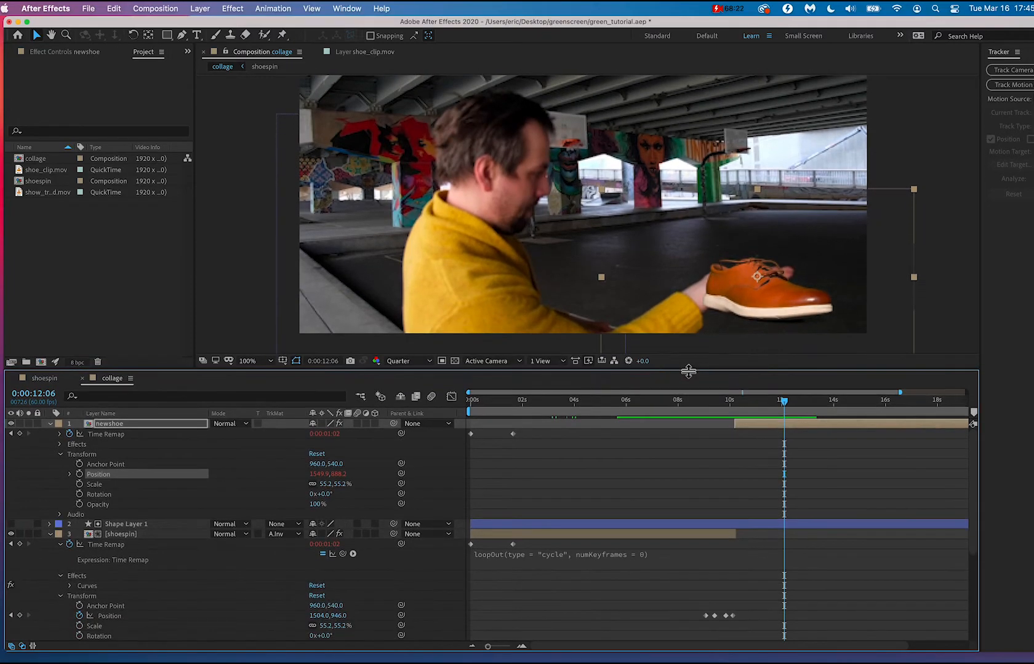
right_click(104, 482)
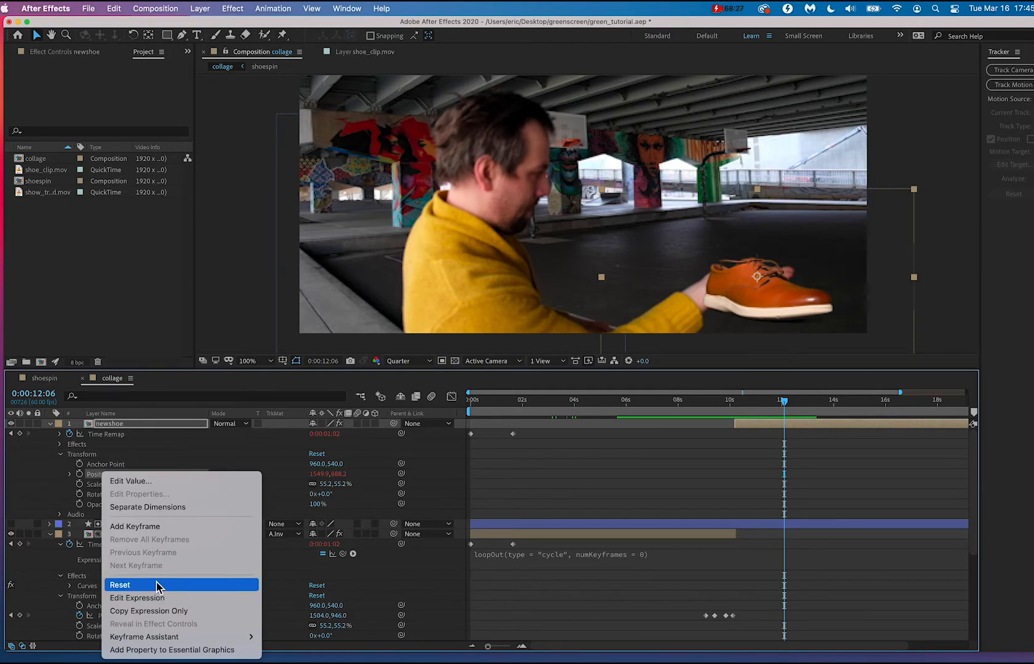
left_click(158, 598)
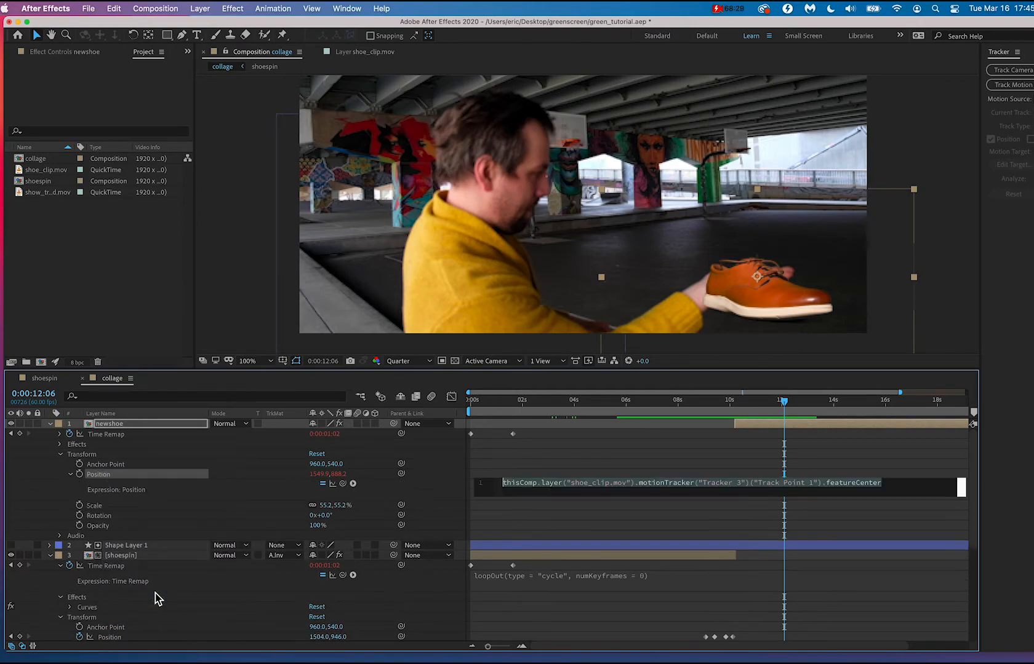
left_click(722, 490)
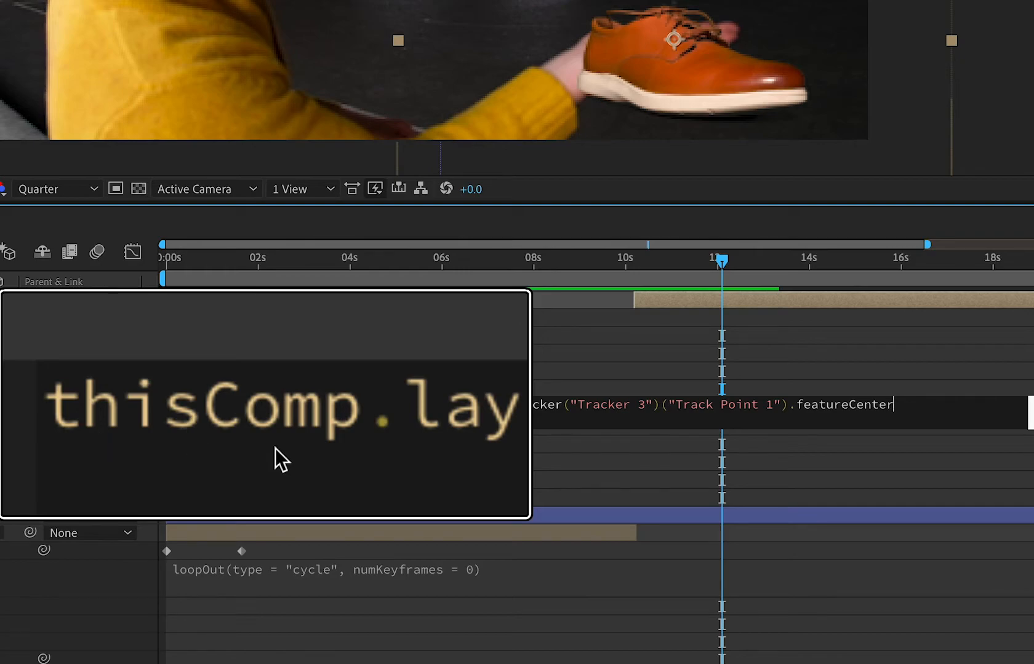
Examine newshoe's Position expression part by part and compare it with the tracker properties on shoe_clip.mov.
type("er(\"sh")
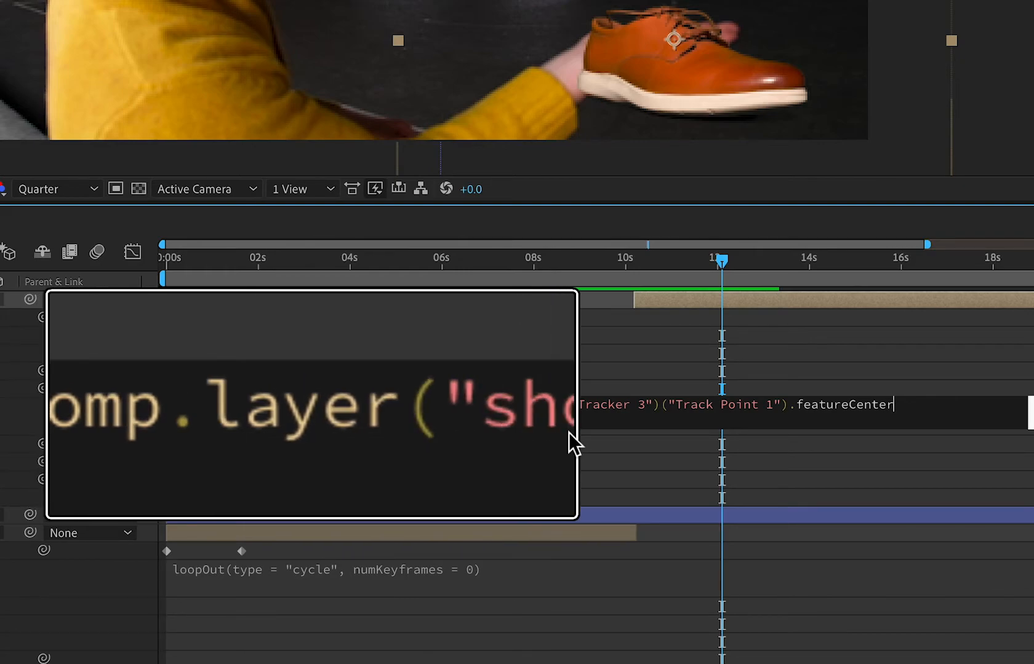
type("oe_clip.mov")
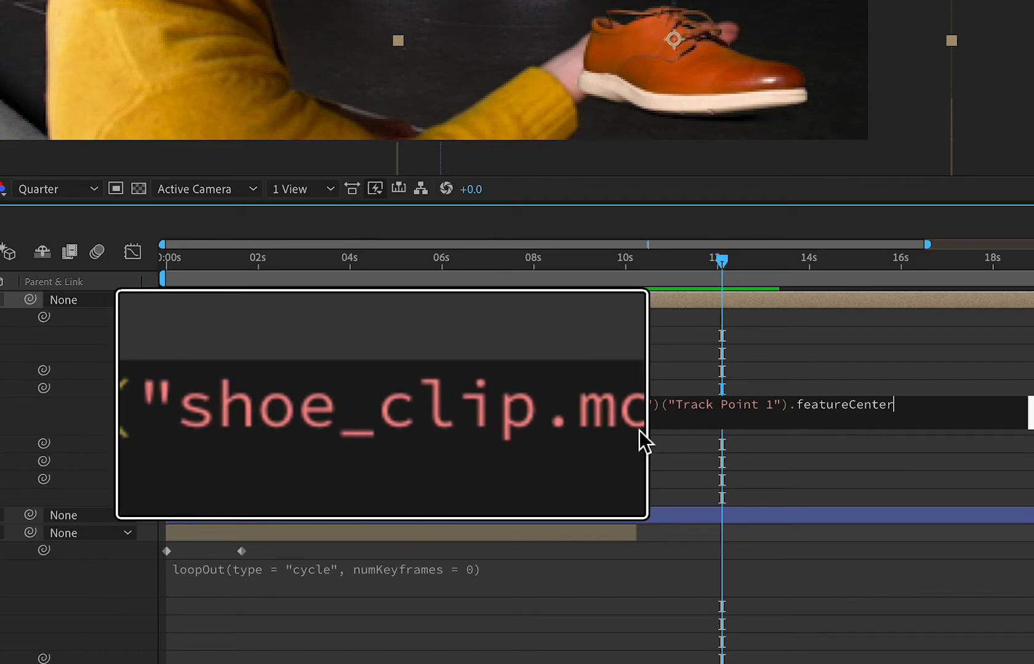
type("\")")
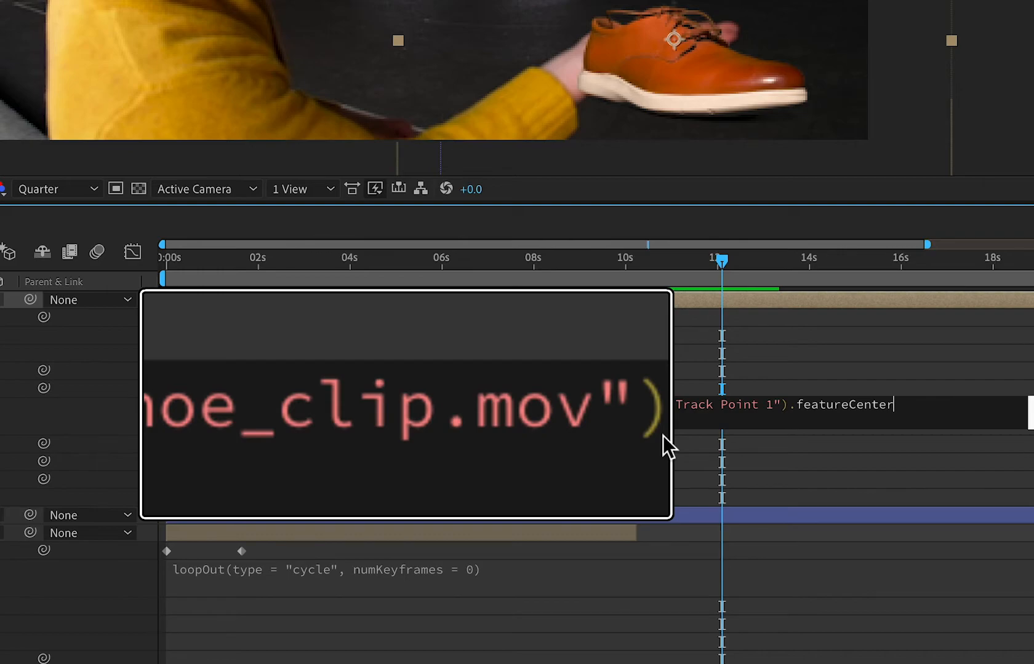
type(".motionTracke")
type("r(\"Tracker")
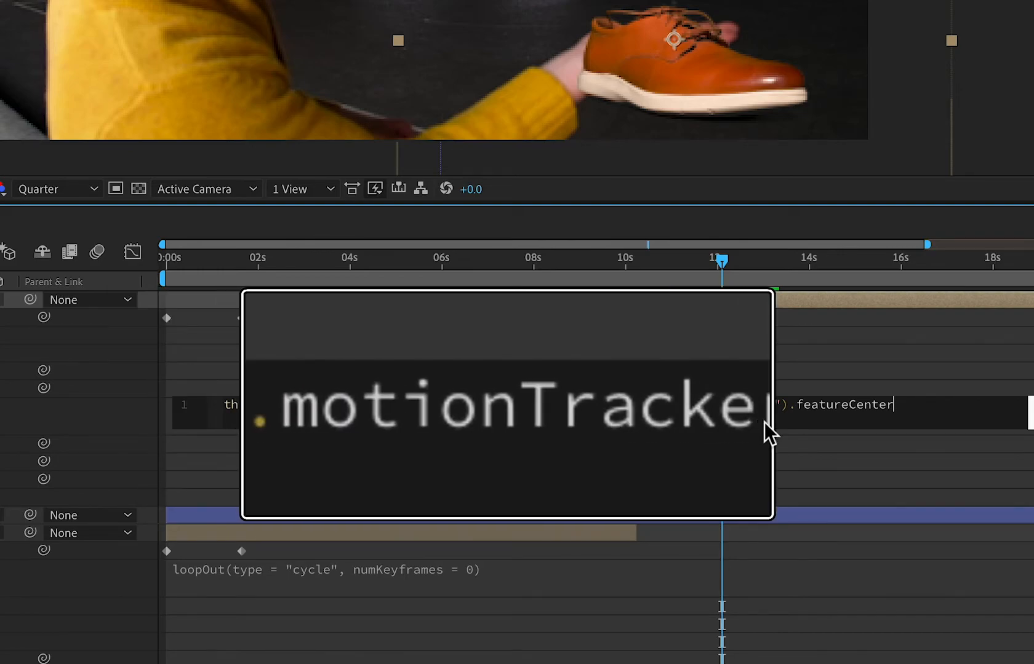
type(" 3\")")
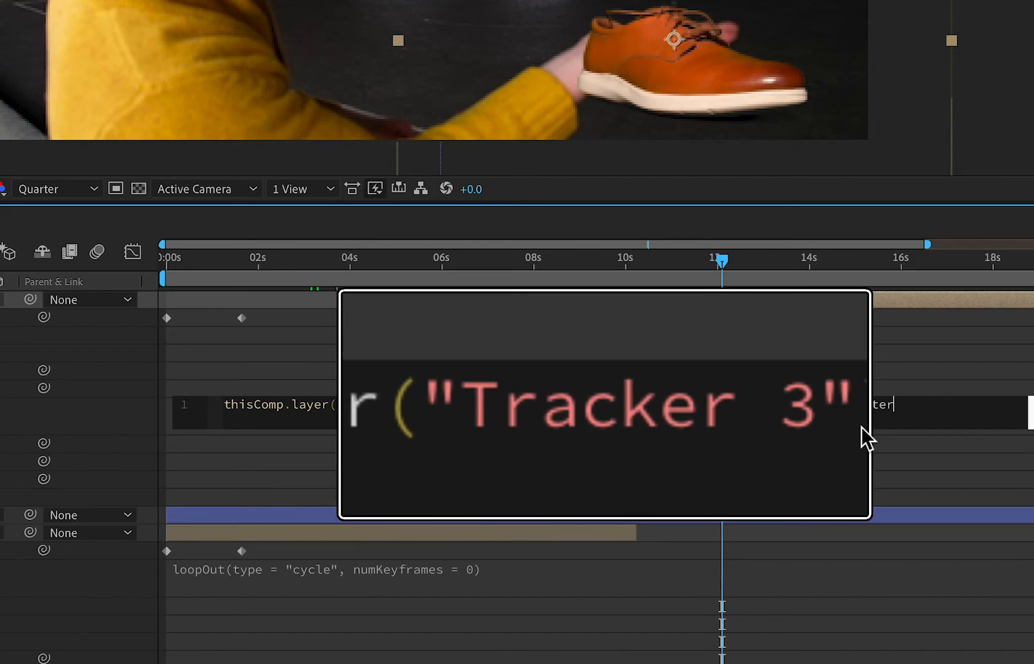
type("(\"Track Point 1")
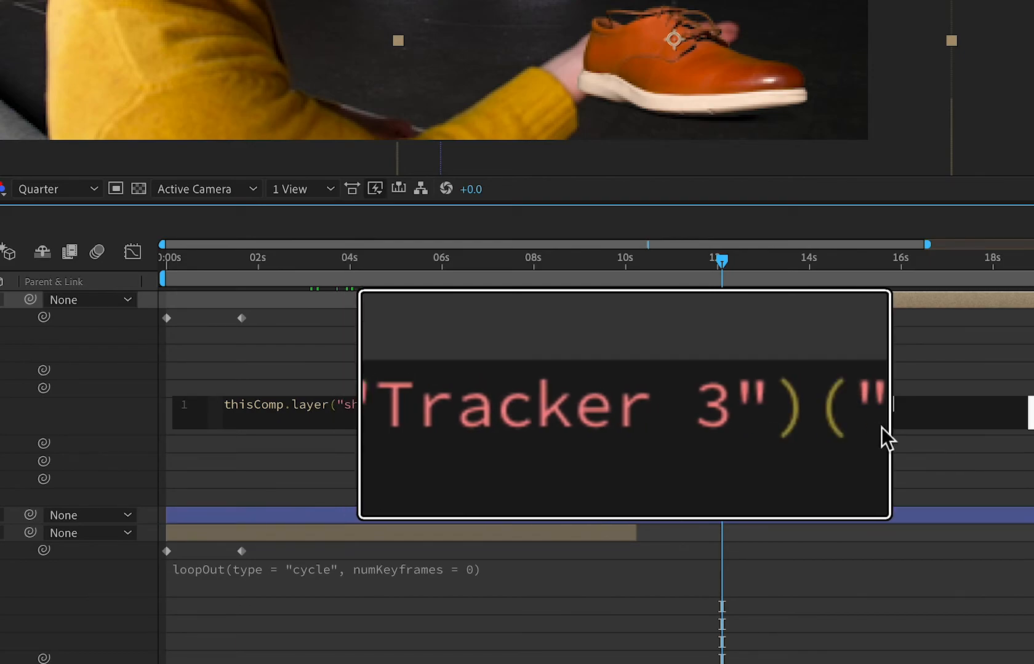
type("\").featureCenter")
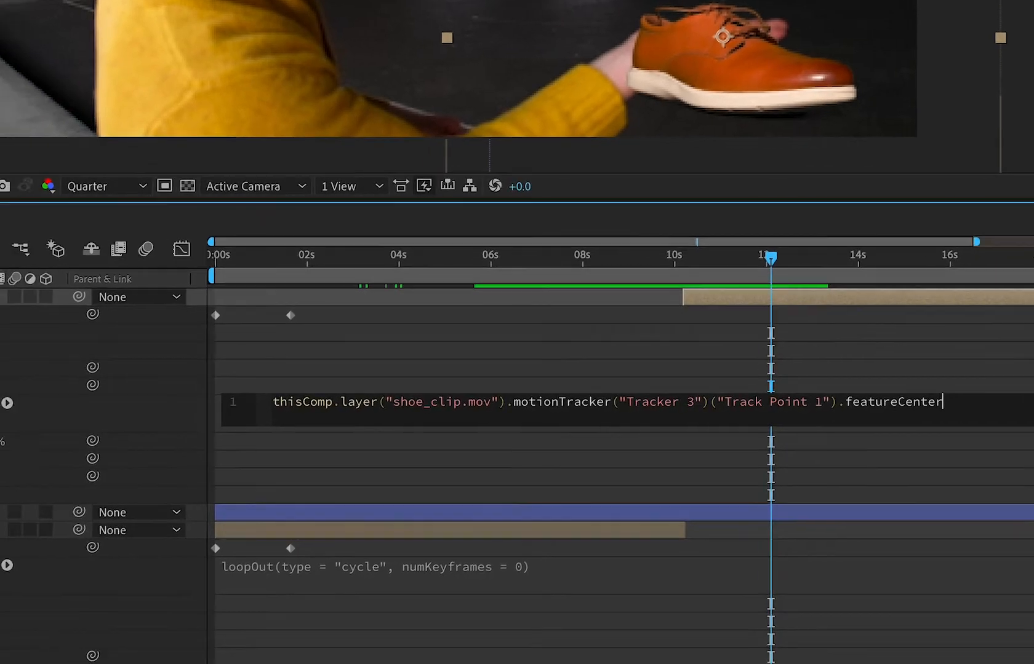
scroll(78, 551, "down", 5)
scroll(78, 551, "up", 2)
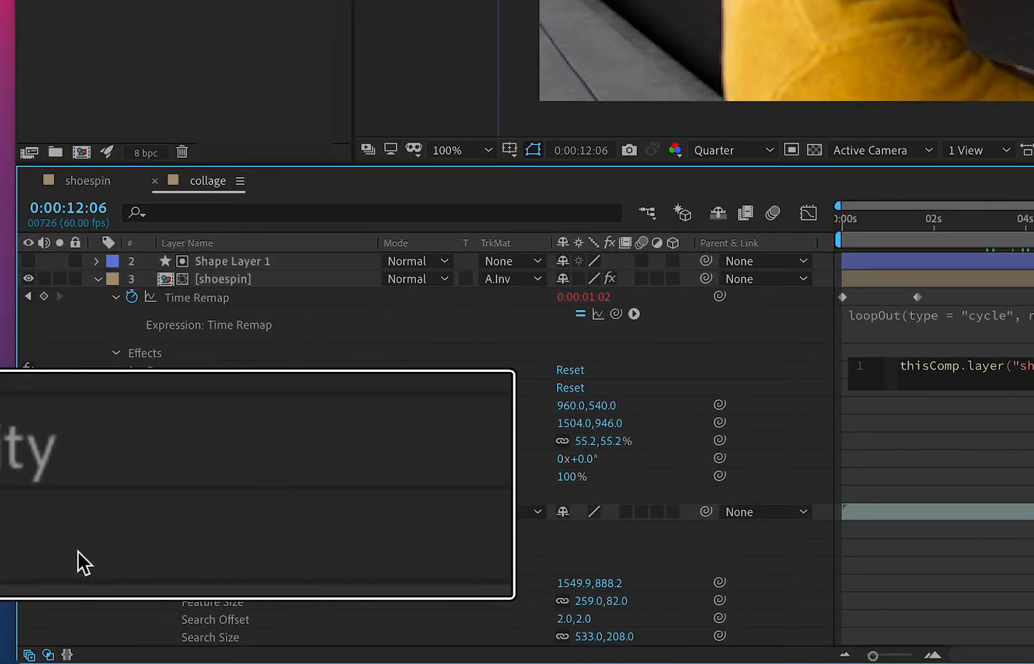
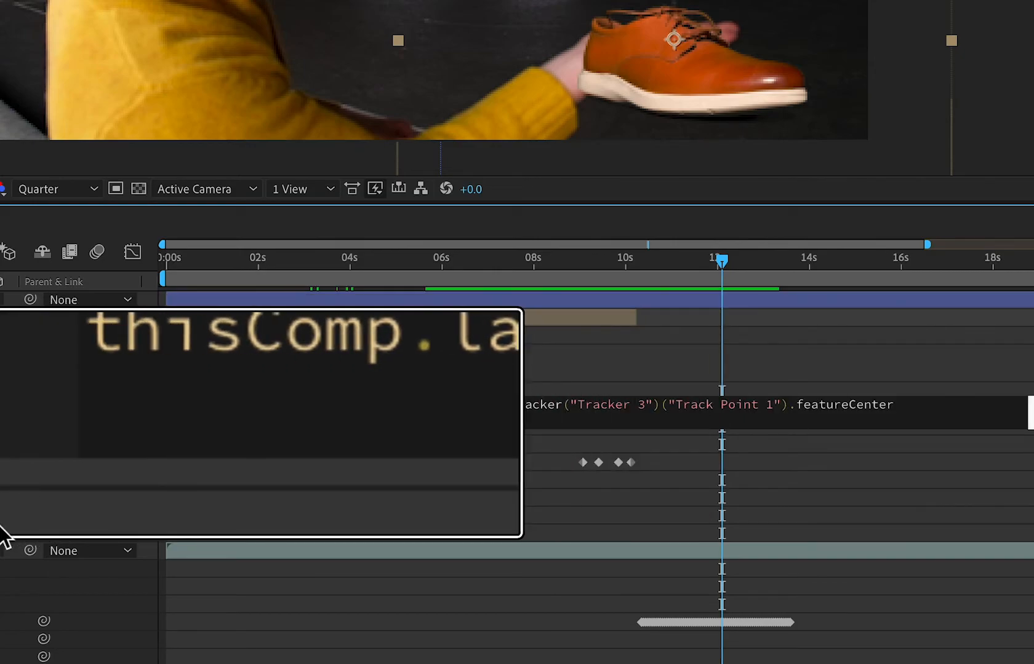
Append the offset + [0,-130] to newshoe's Position expression to raise the shoe above the tracked point.
type("+ []")
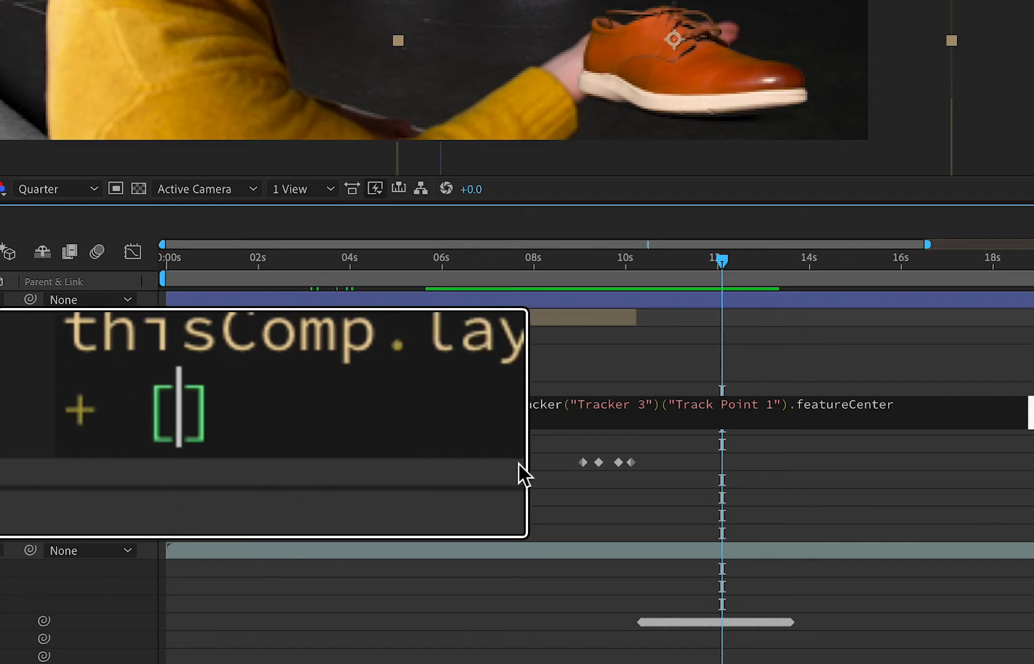
type("0")
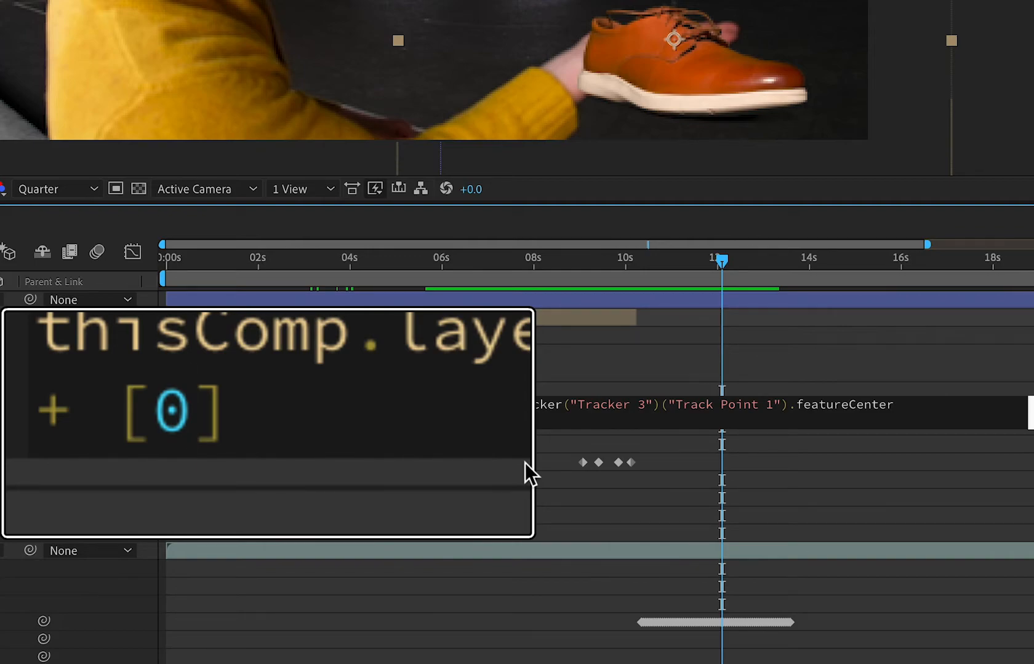
type(",")
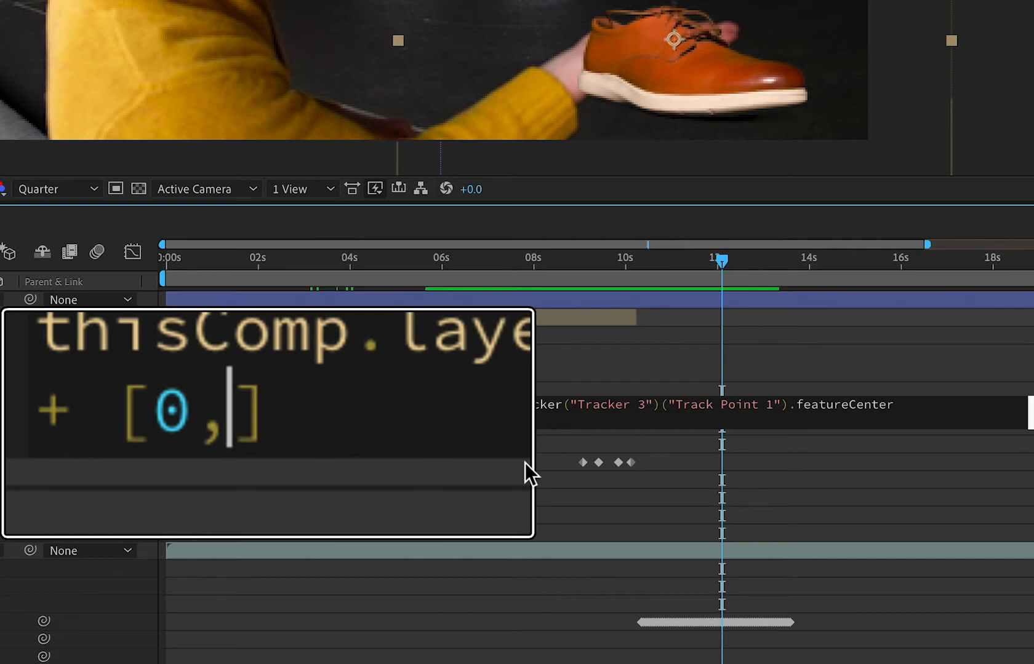
type("-130")
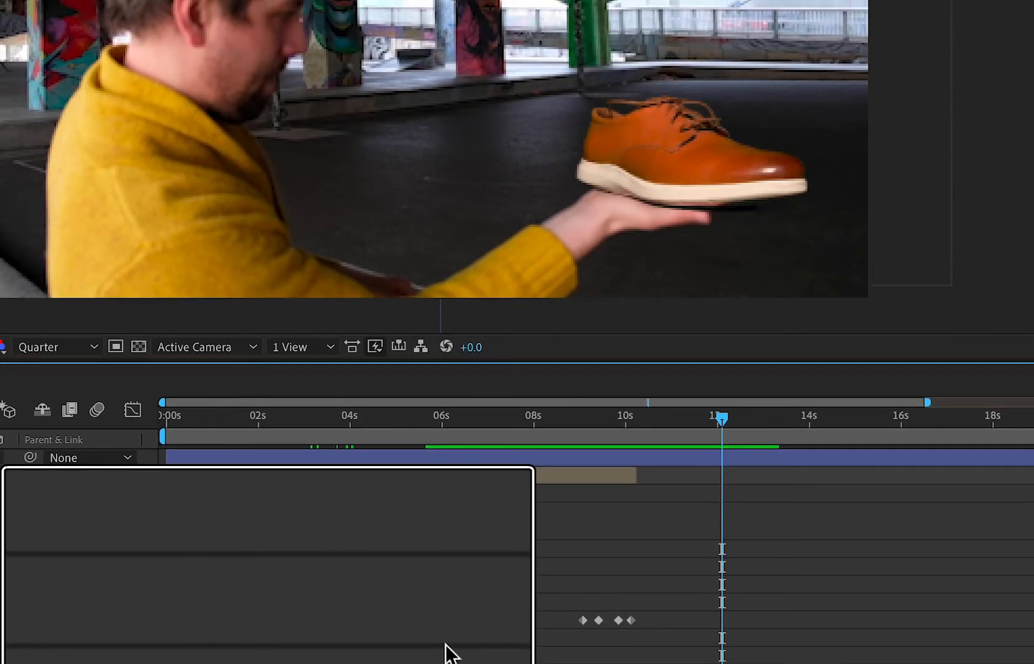
Play the composition from 0:00:08:53 through the catch and stop at 0:00:15:13.
left_click(251, 417)
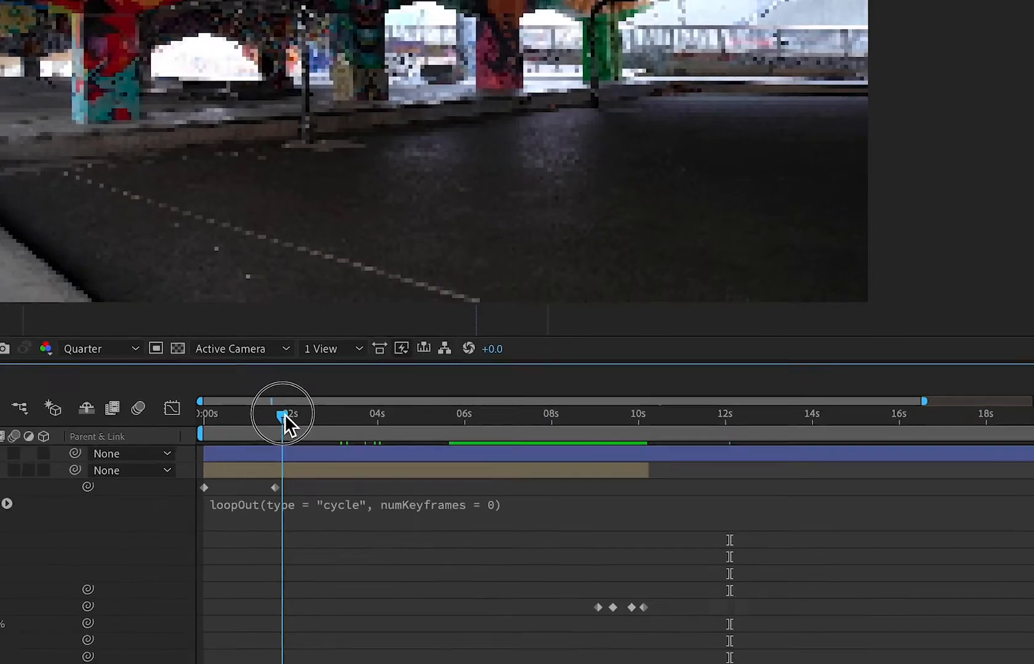
left_click_drag(408, 408, 641, 410)
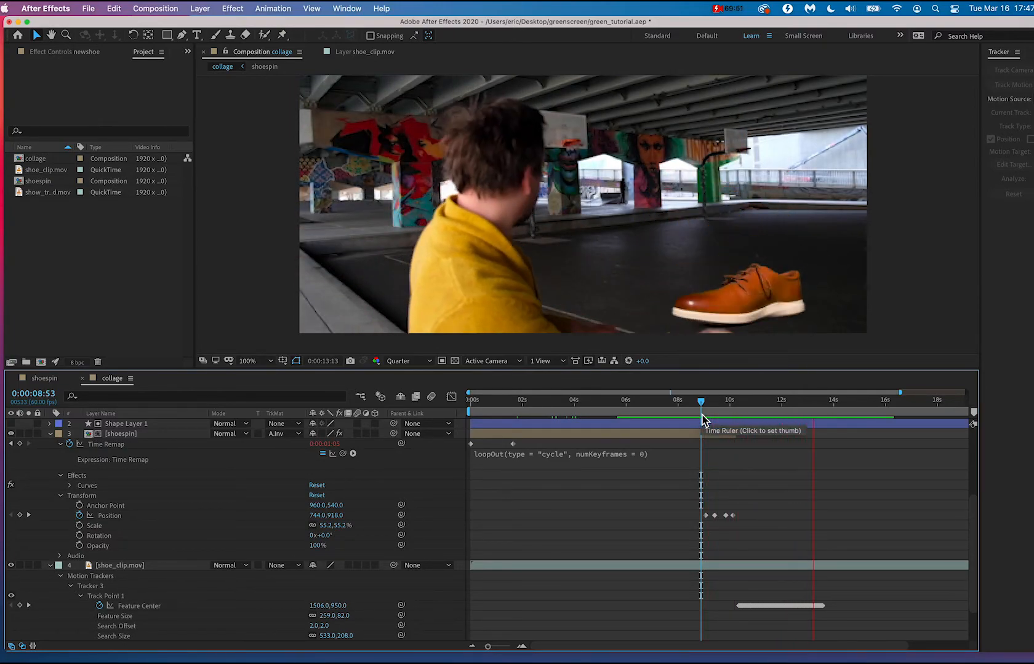
key("space")
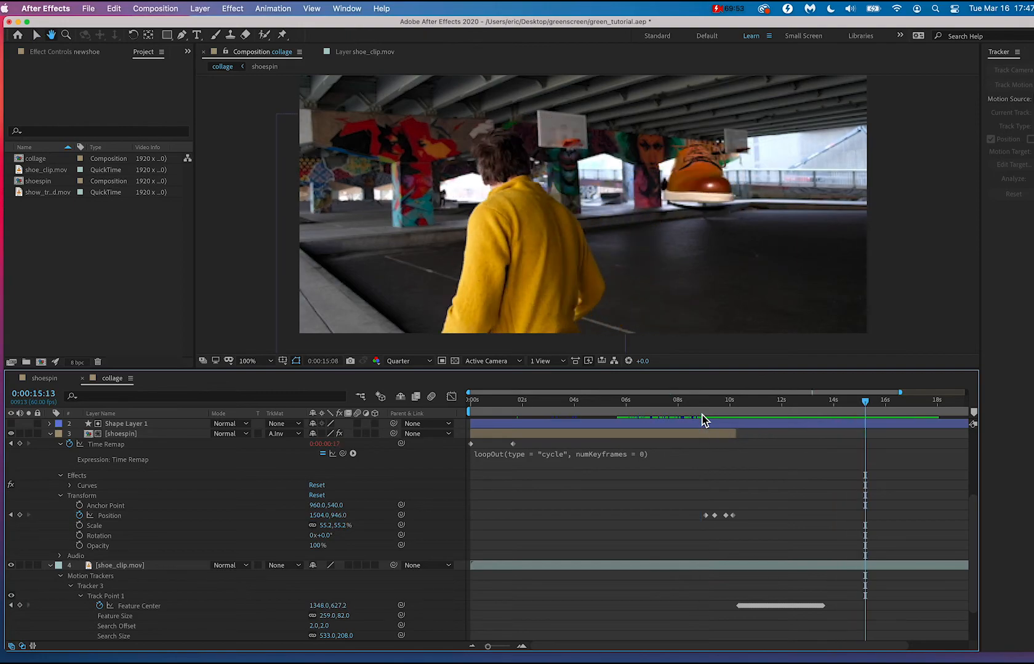
Step through the frames from 0:00:10:11 to 0:00:10:15 and compare the shoespin and newshoe shoes at the handoff.
left_click_drag(702, 414, 738, 425)
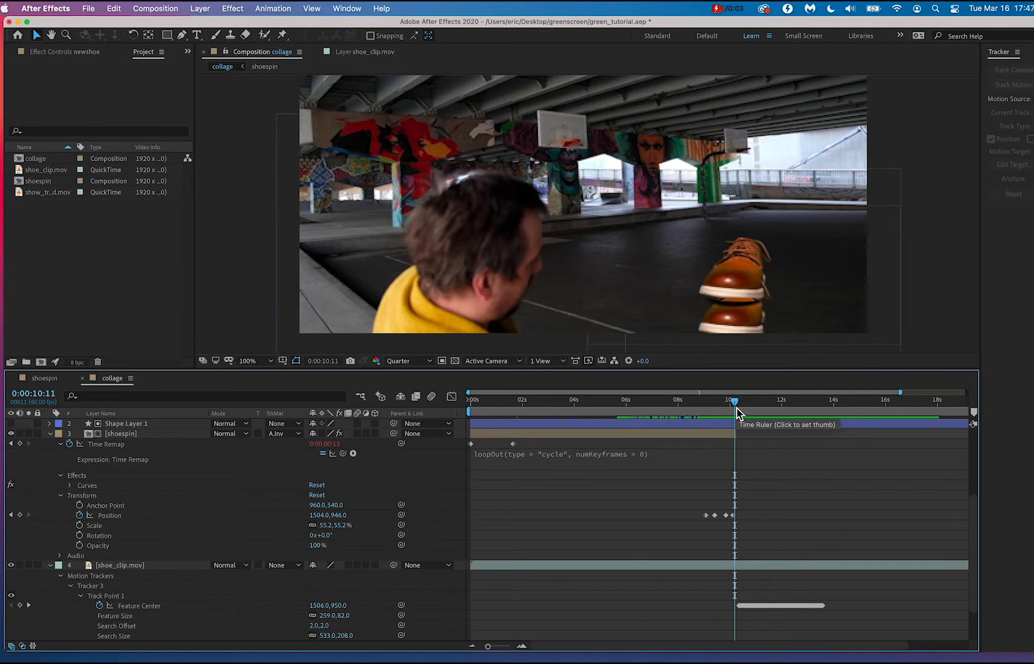
mouse_move(736, 408)
left_mouse_down()
mouse_move(754, 408)
mouse_move(737, 409)
left_mouse_up()
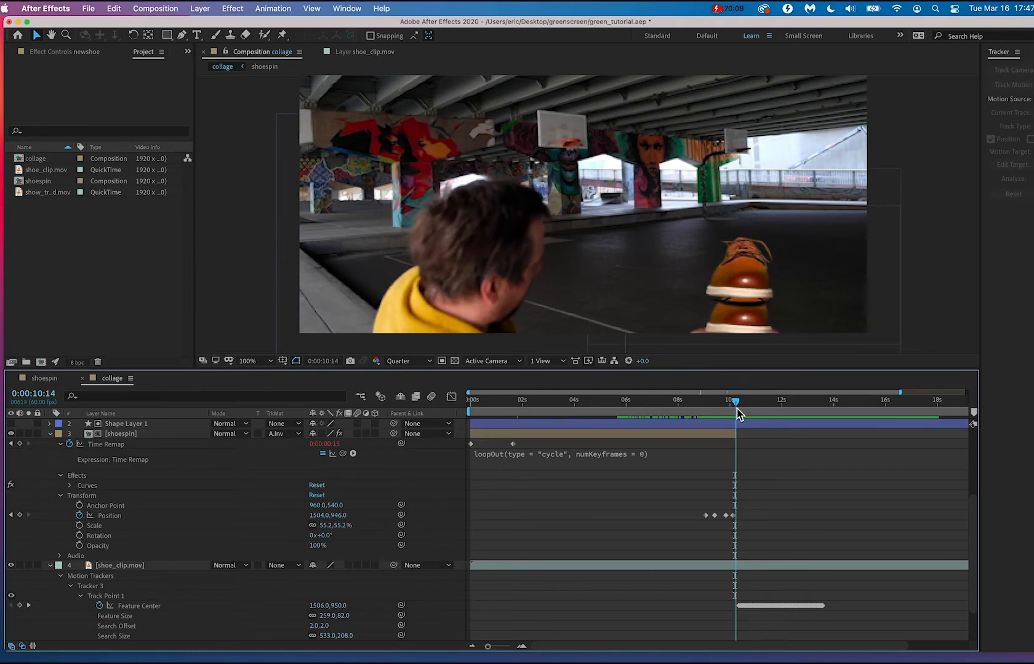
scroll(560, 495, "down", 2)
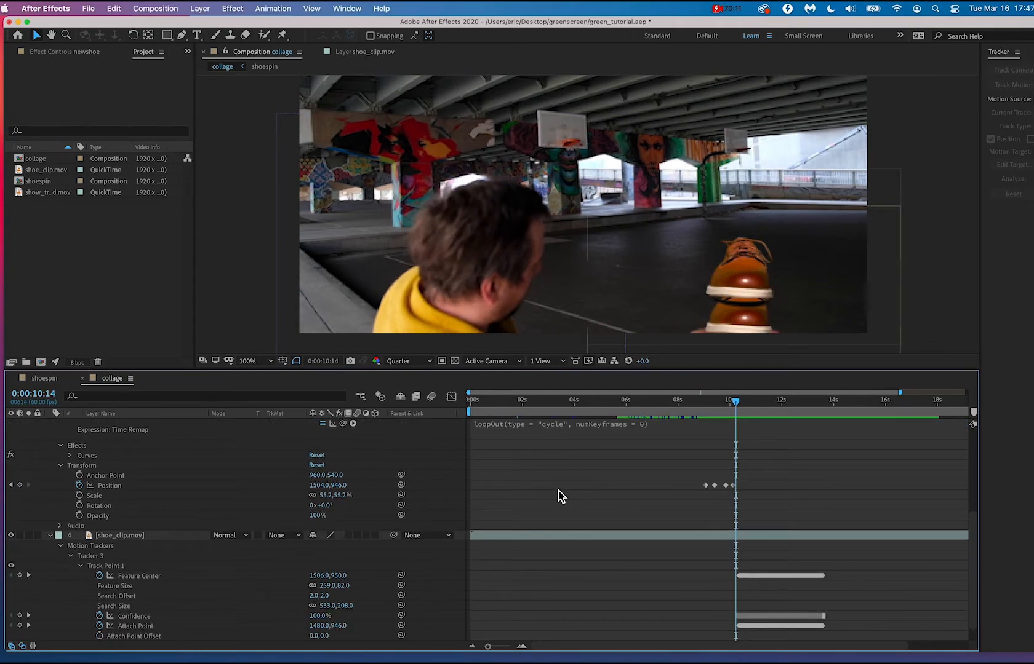
scroll(558, 493, "right", 2)
scroll(585, 480, "up", 3)
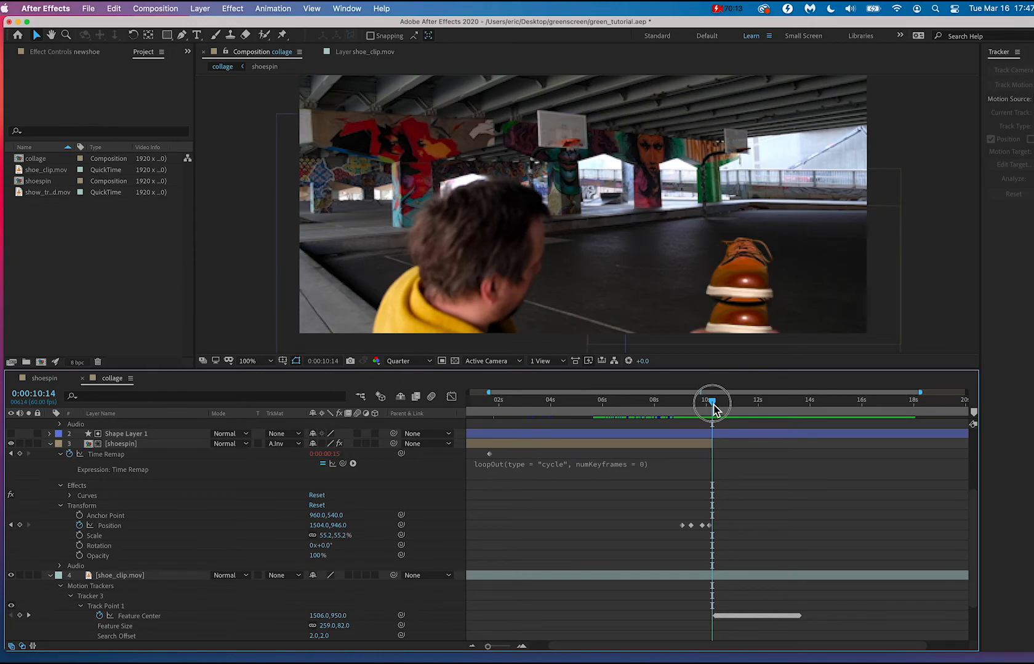
left_click_drag(713, 408, 713, 409)
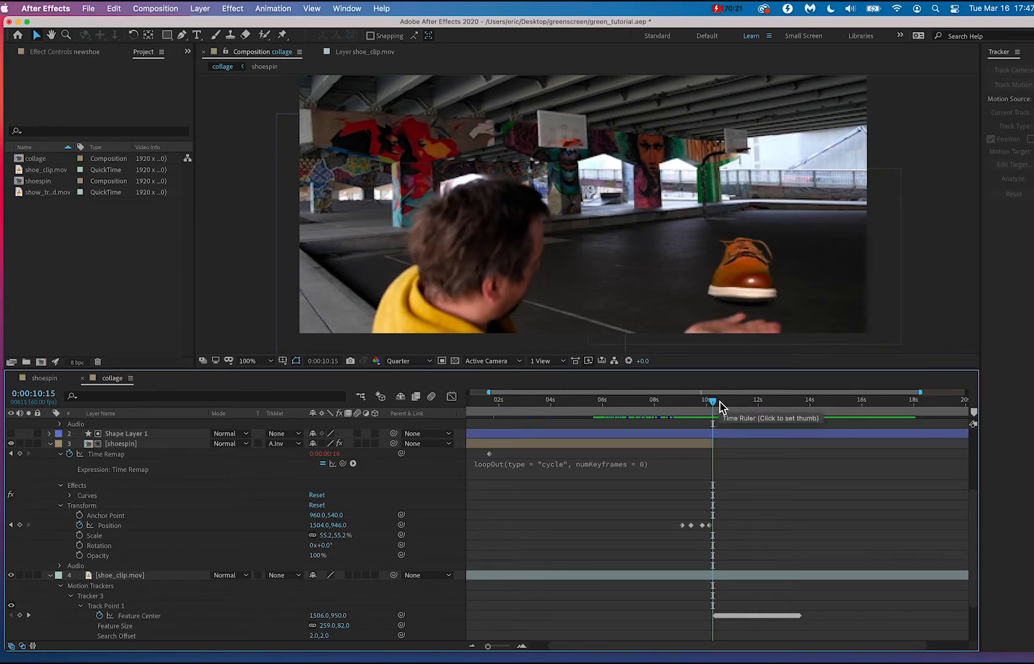
left_click(739, 274)
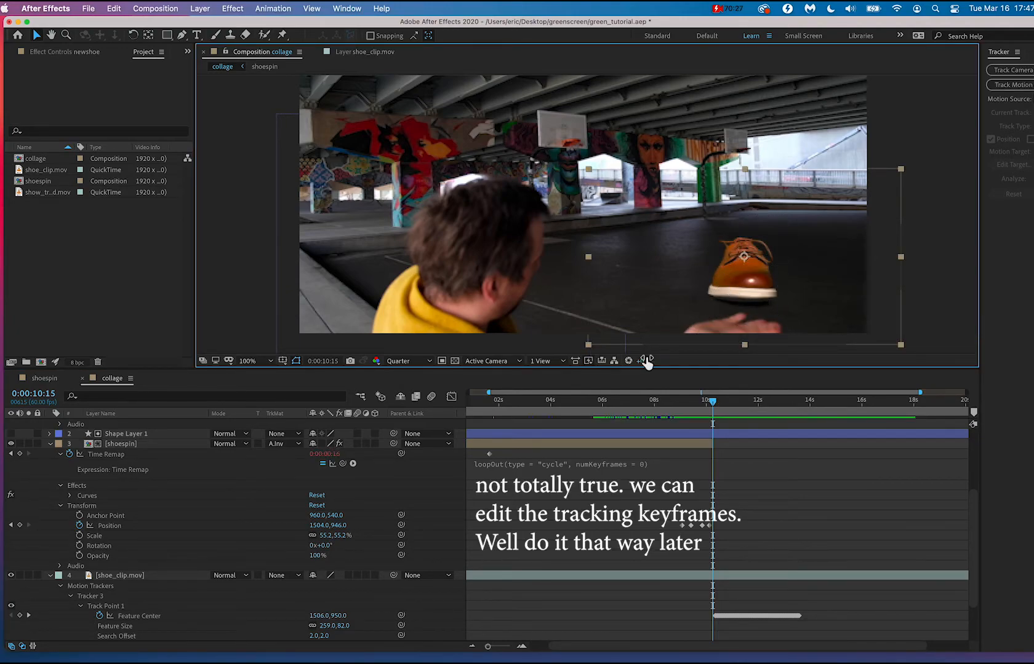
scroll(697, 433, "down", 5)
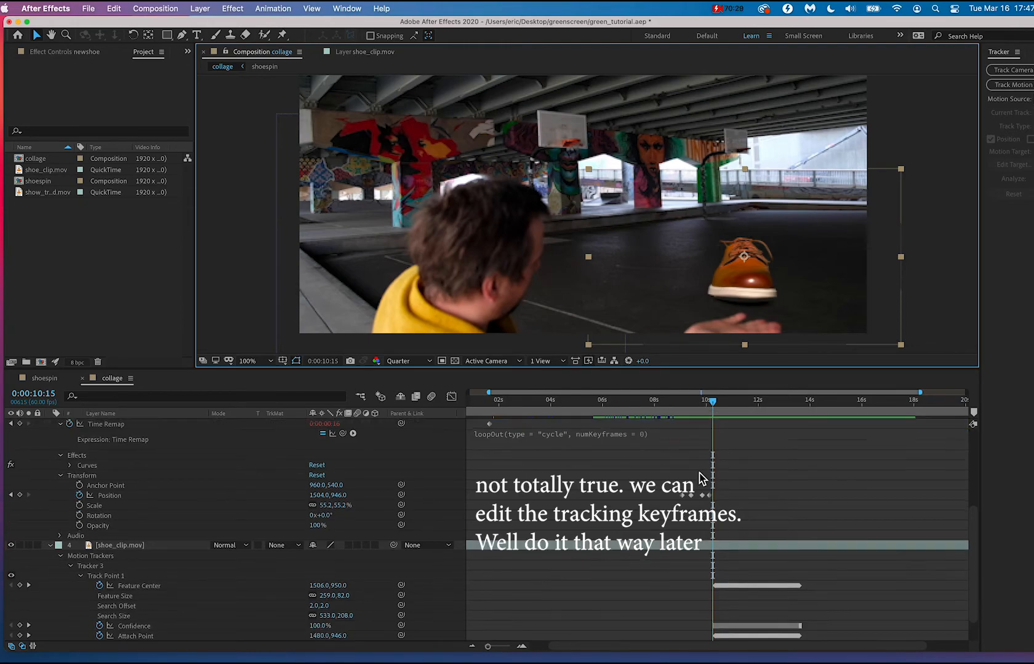
scroll(701, 478, "up", 7)
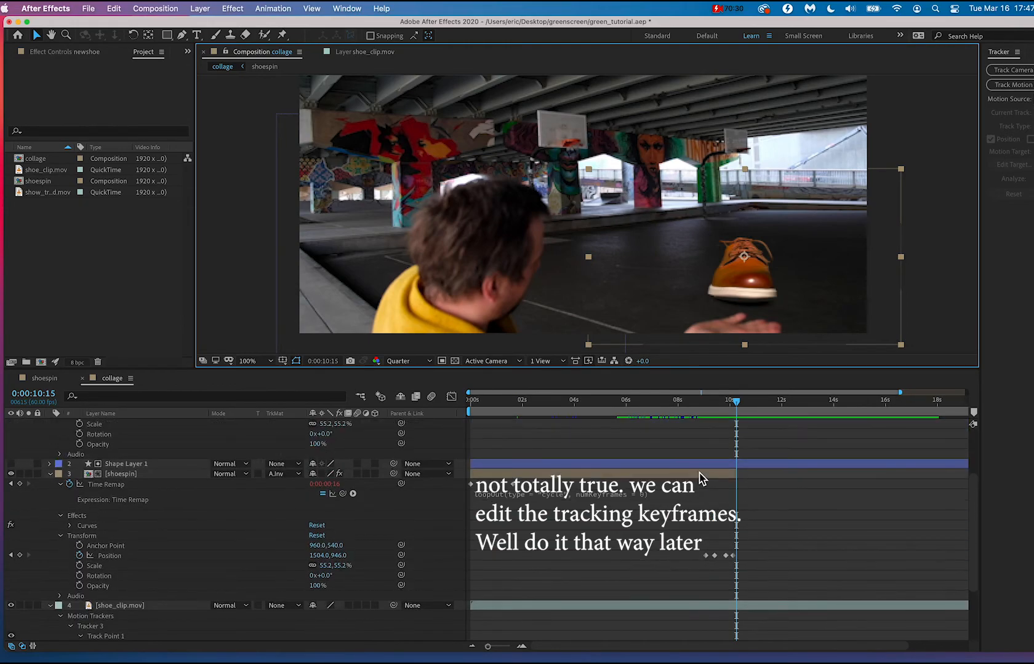
Select the shoespin layer and extend its end to just past 0:00:10:18.
left_click(148, 474)
left_click_drag(740, 409, 742, 410)
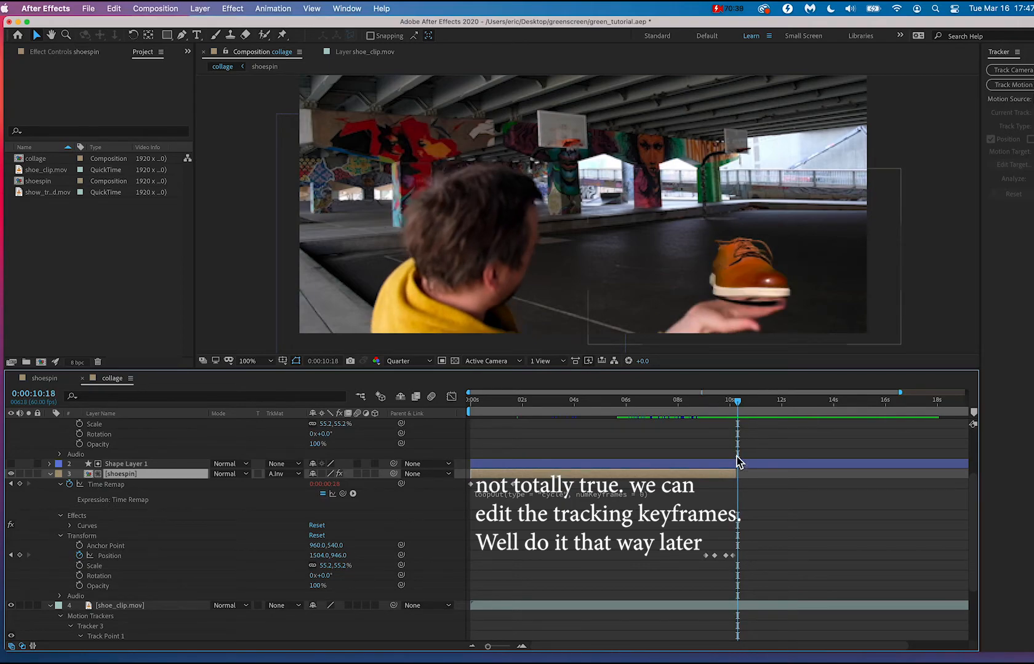
left_click_drag(736, 474, 739, 474)
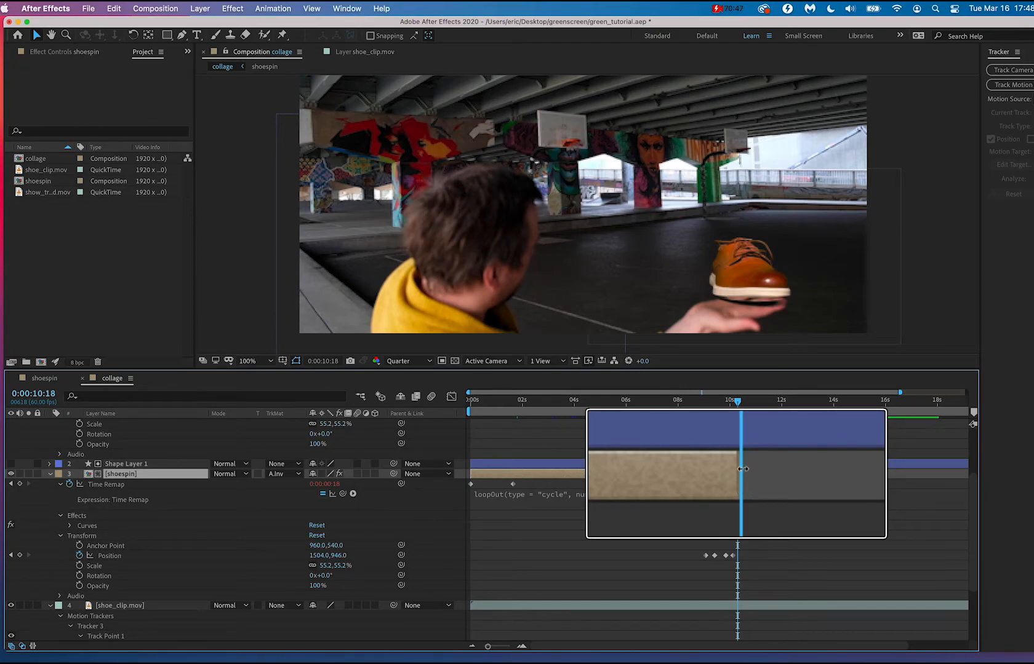
left_click_drag(743, 468, 744, 468)
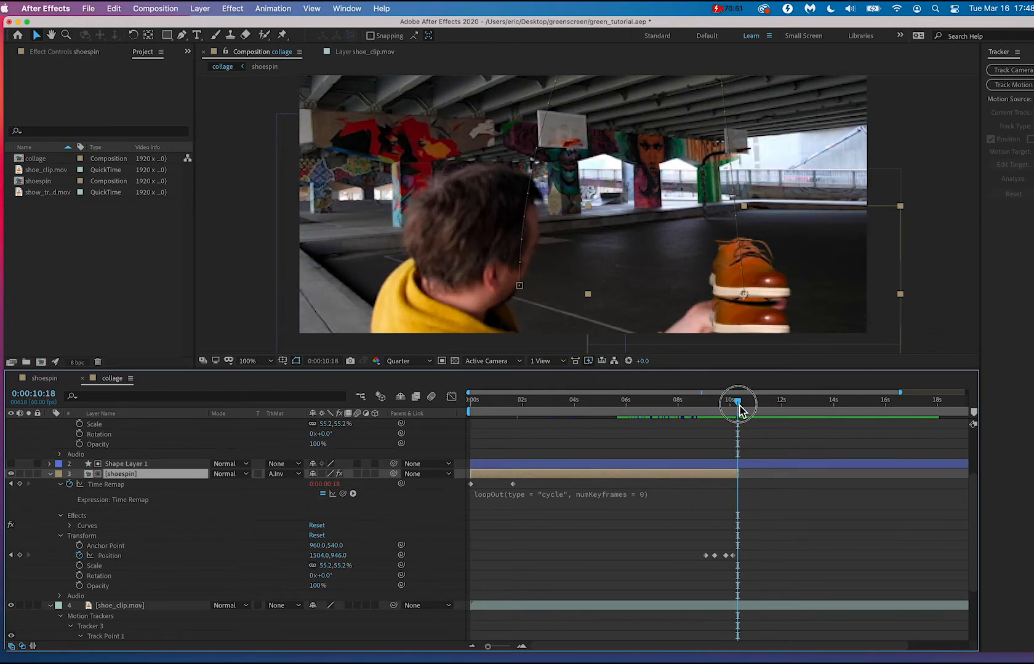
At 0:00:10:19, raise the shoespin shoe onto newshoe at about 1508, 822, and play the catch from 0:00:09:29.
left_click_drag(742, 411, 740, 411)
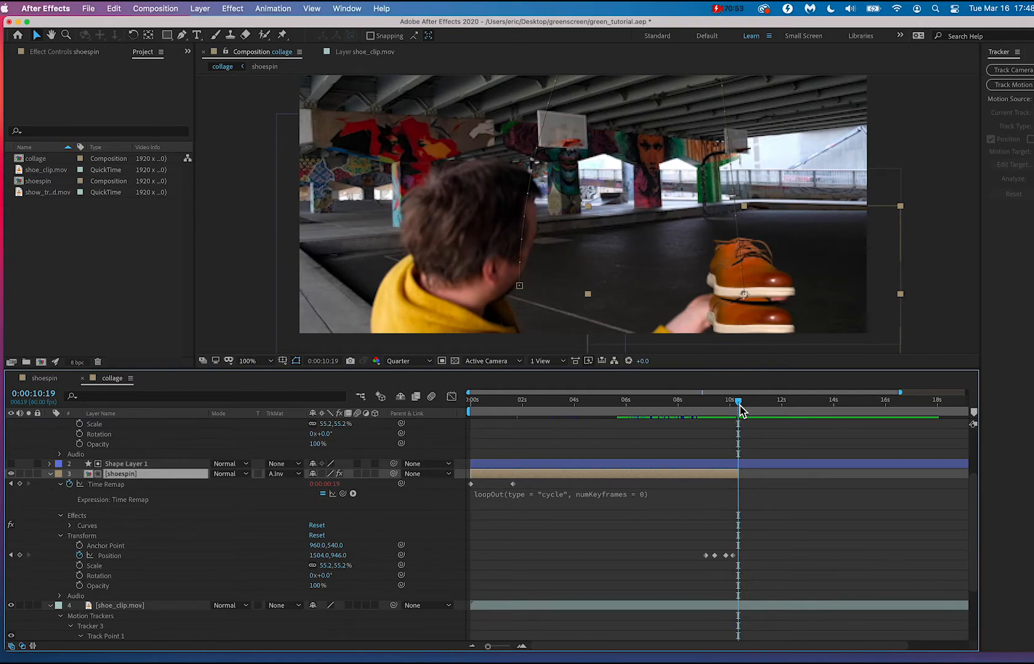
left_click_drag(747, 320, 749, 281)
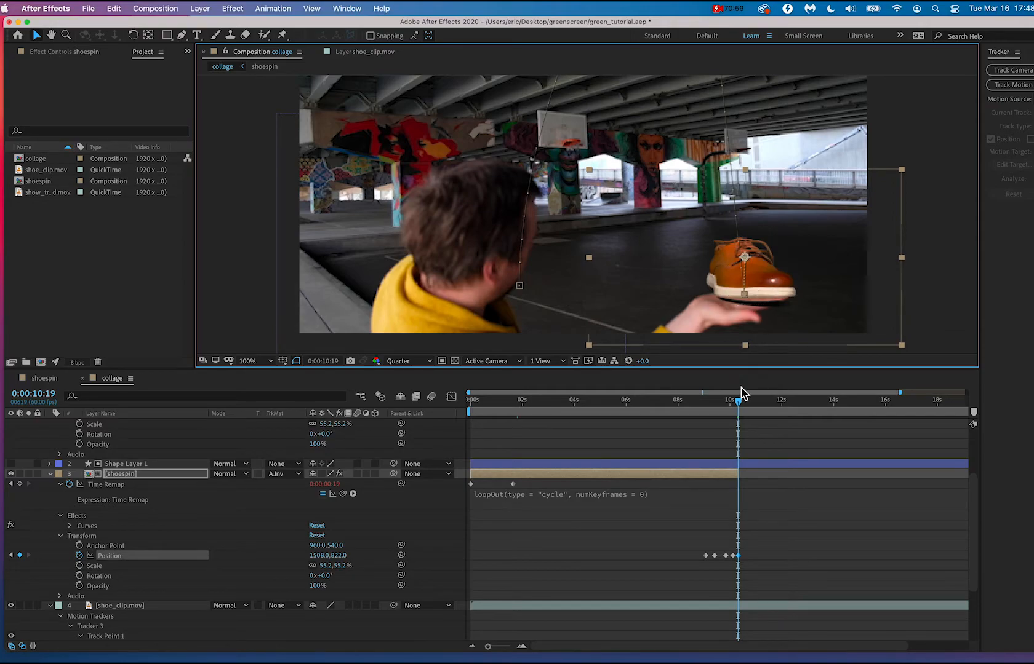
left_click_drag(738, 402, 717, 411)
key("space")
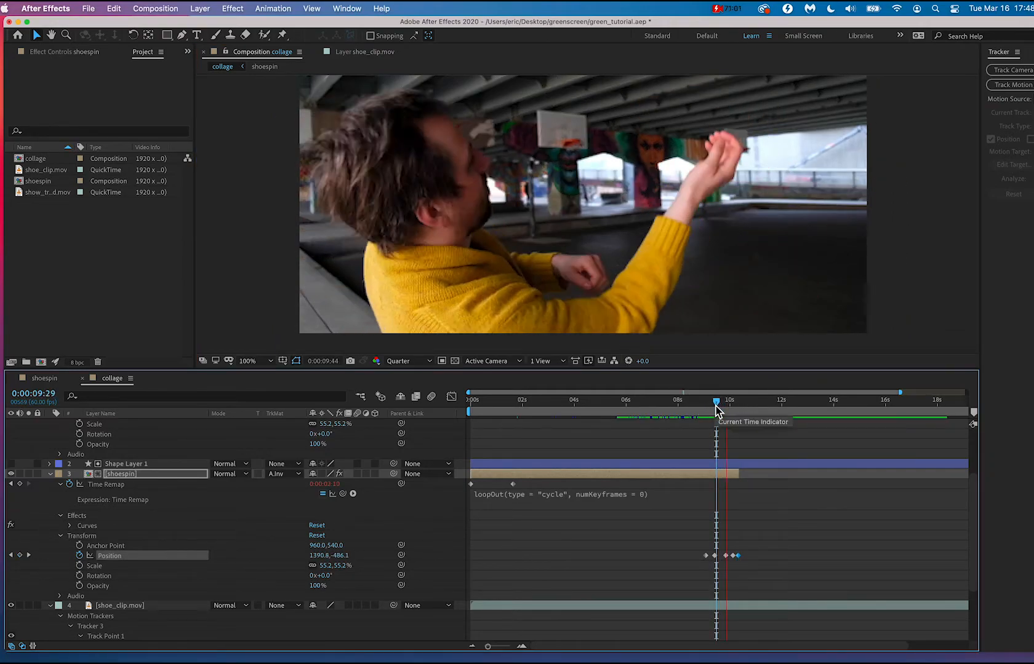
key("space")
Trim the start of the newshoe layer to 0:00:10:21.
scroll(738, 429, "up", 3)
scroll(739, 429, "up", 1)
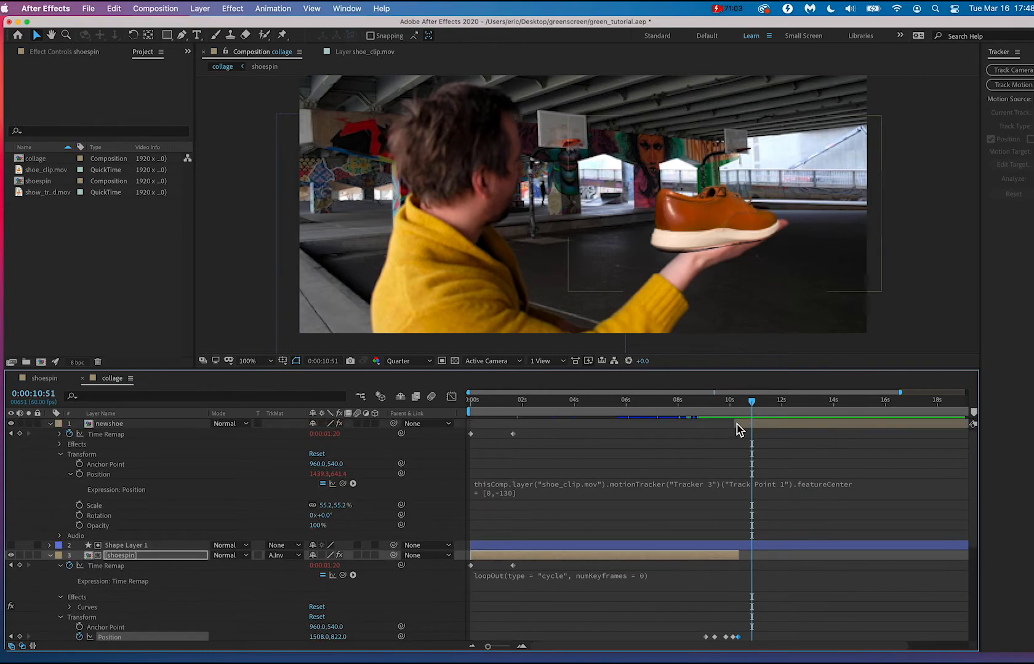
left_click(737, 403)
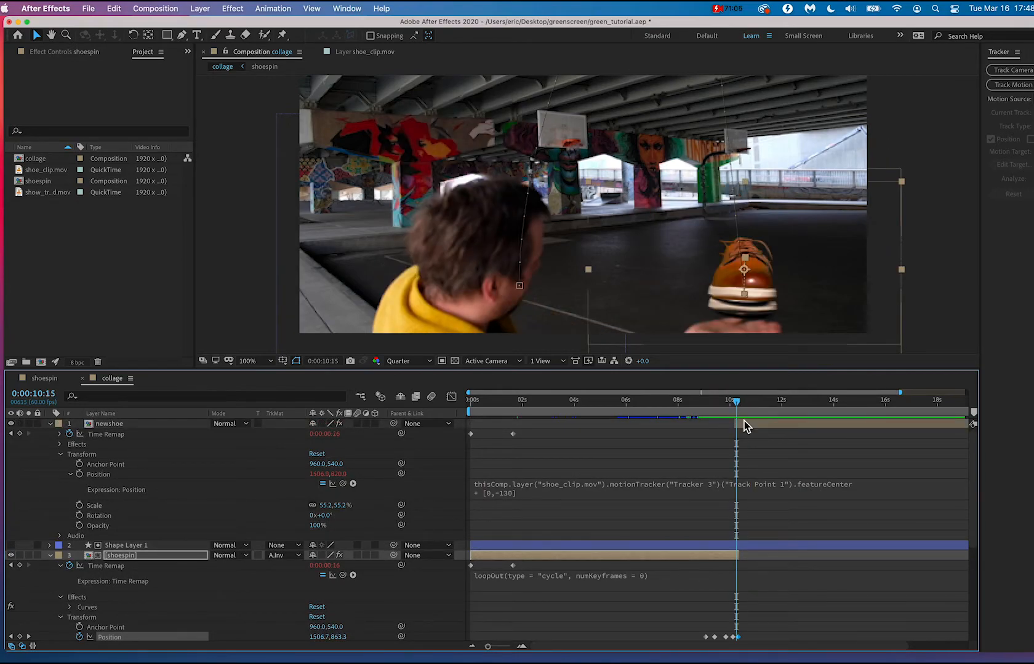
scroll(773, 454, "up", 4)
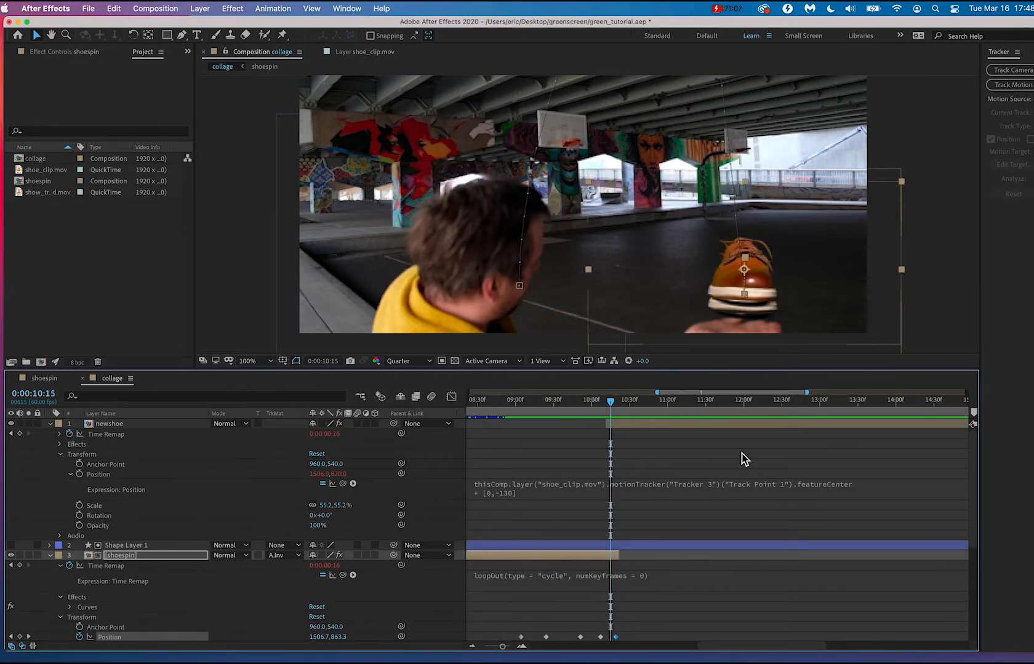
mouse_move(613, 409)
left_mouse_down()
mouse_move(614, 398)
mouse_move(600, 406)
mouse_move(619, 403)
left_mouse_up()
left_click(608, 427)
key("space")
key("space")
left_click(617, 404)
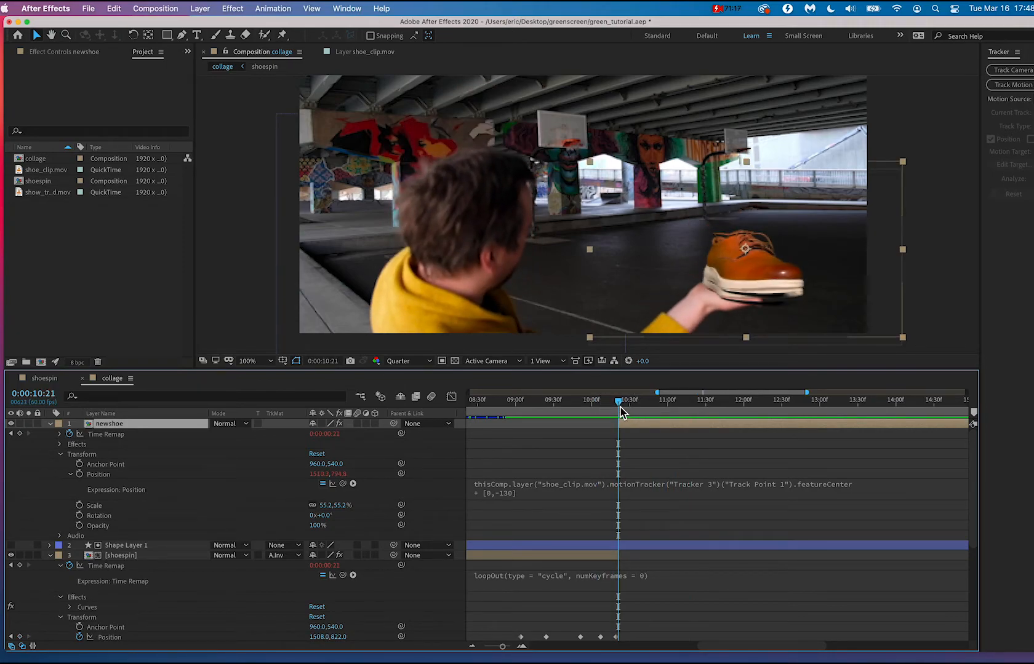
Trim the end of the shoespin layer to meet the start of newshoe, leaving 0:00:10:20 as its last frame.
scroll(625, 485, "up", 10)
scroll(625, 485, "down", 10)
scroll(625, 485, "up", 10)
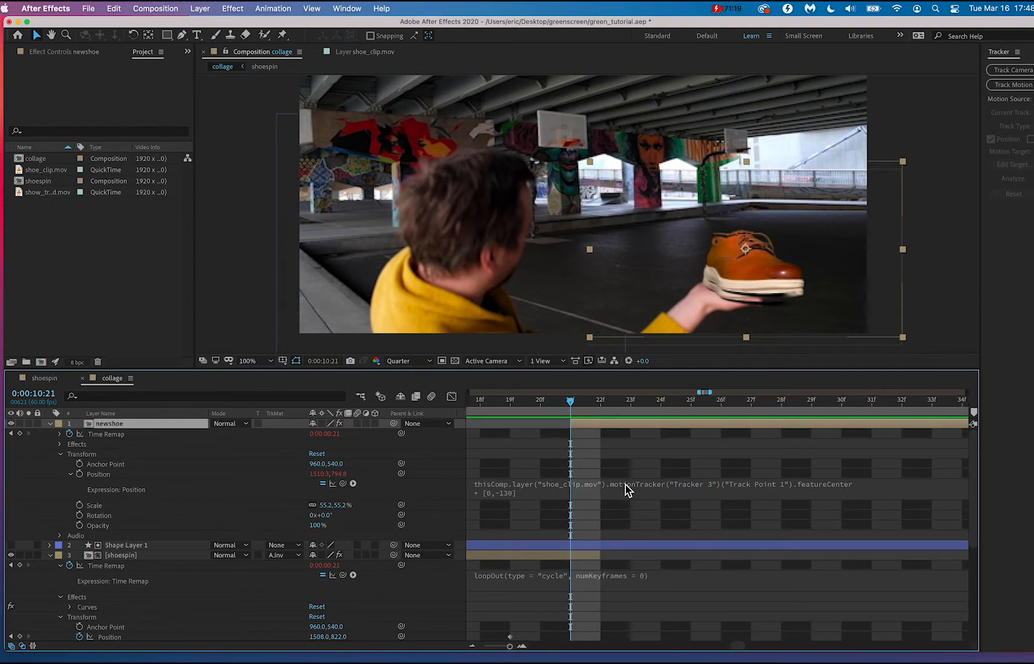
scroll(625, 485, "down", 2)
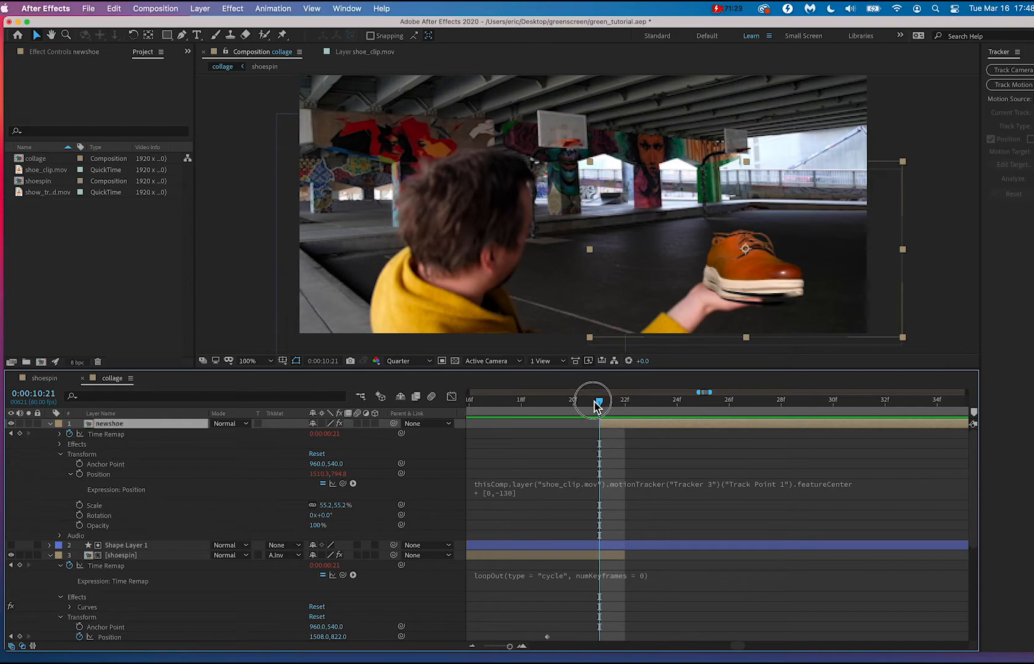
mouse_move(592, 407)
left_mouse_down()
mouse_move(516, 400)
mouse_move(588, 406)
left_mouse_up()
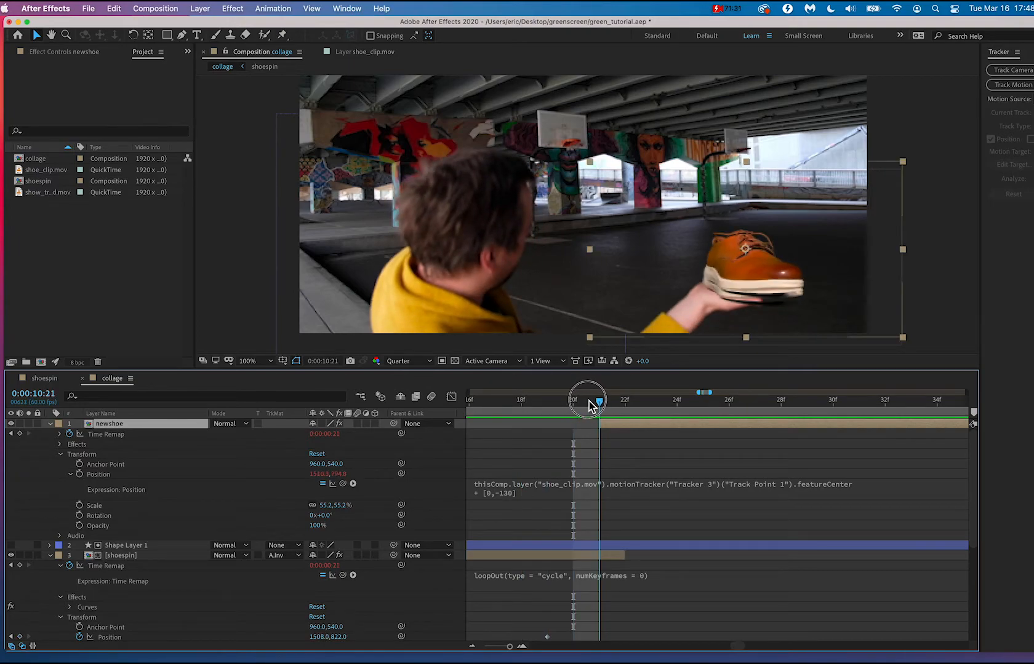
left_click_drag(626, 558, 605, 558)
mouse_move(599, 406)
left_mouse_down()
mouse_move(611, 406)
mouse_move(544, 406)
mouse_move(682, 414)
mouse_move(521, 400)
mouse_move(625, 401)
mouse_move(603, 391)
left_mouse_up()
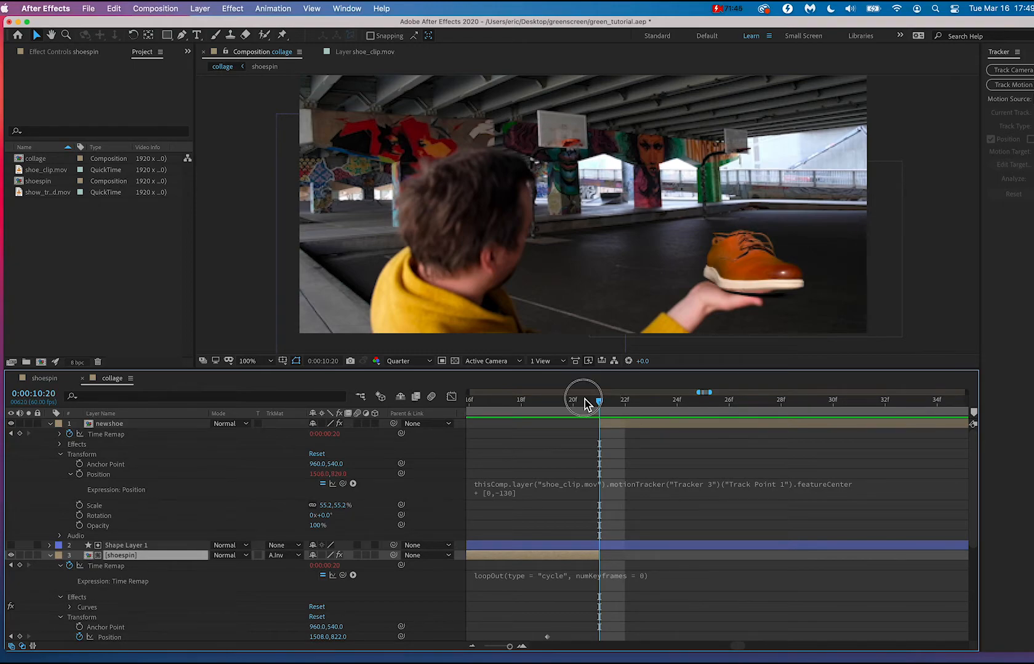
From 0:00:10:18, enlarge the viewer area, play the composition past the catch, and scrub back to 0:00:14:22.
left_click_drag(585, 404, 522, 404)
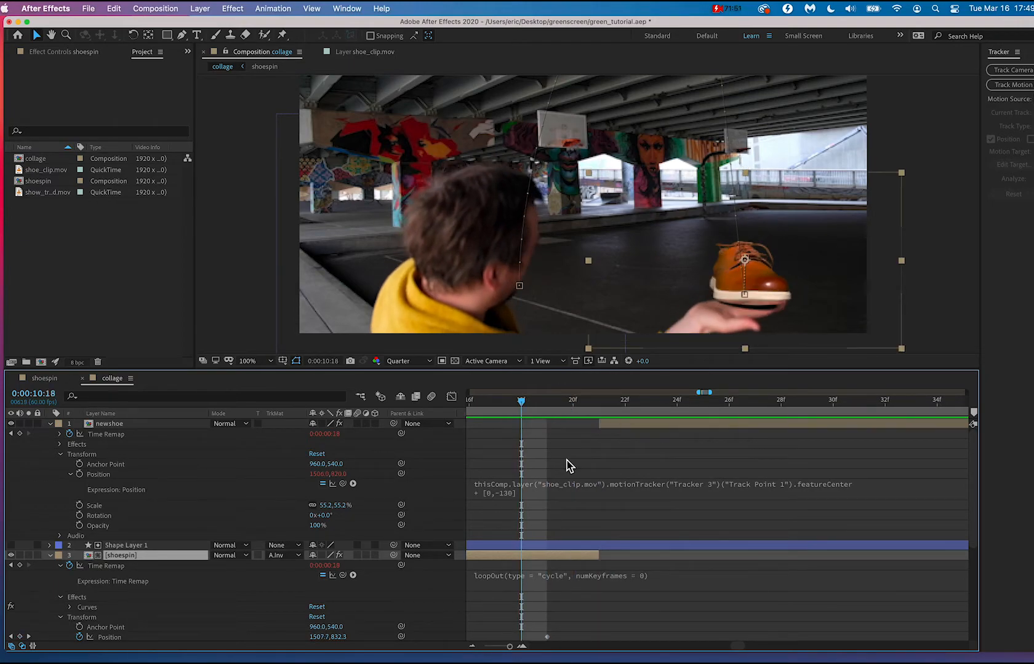
scroll(617, 336, "down", 3)
scroll(617, 336, "up", 5)
scroll(617, 337, "down", 4)
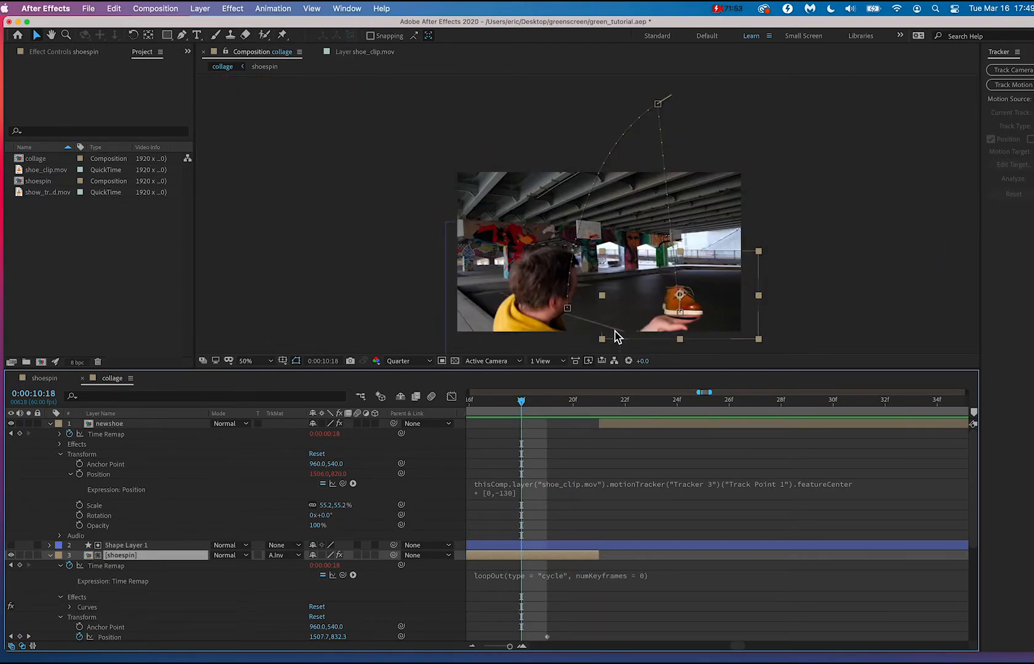
left_click_drag(673, 372, 674, 420)
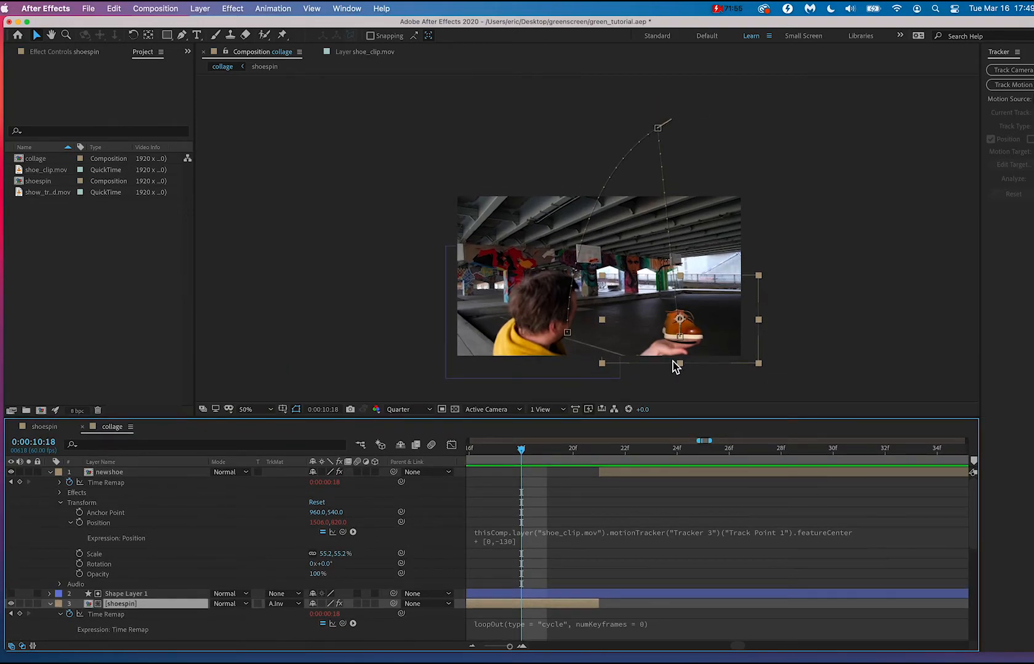
scroll(673, 306, "up", 1)
left_click_drag(521, 309, 553, 280)
key("space")
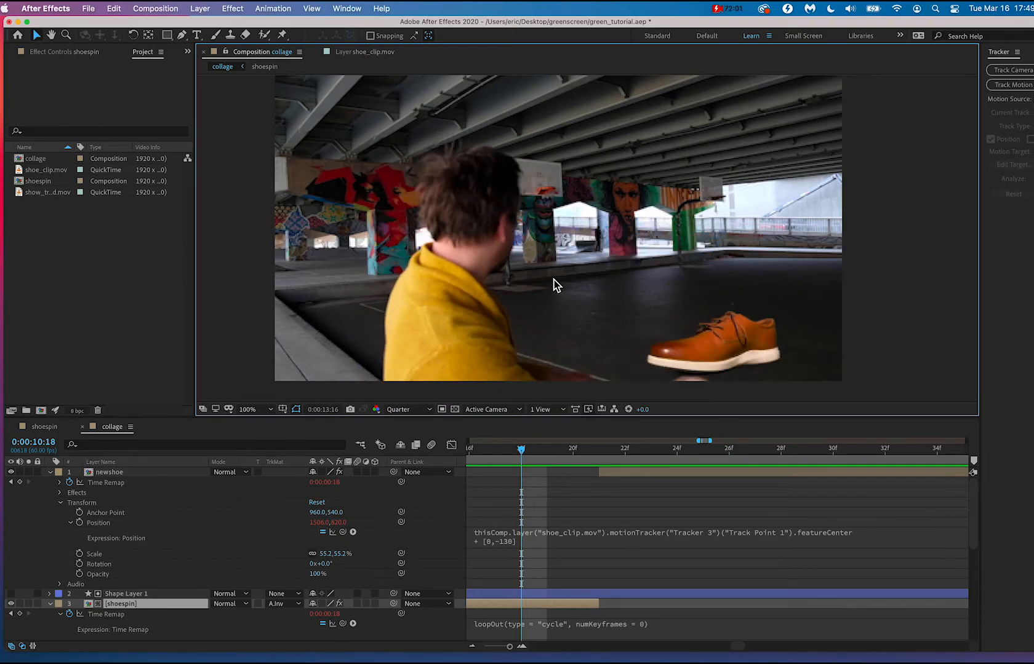
key("space")
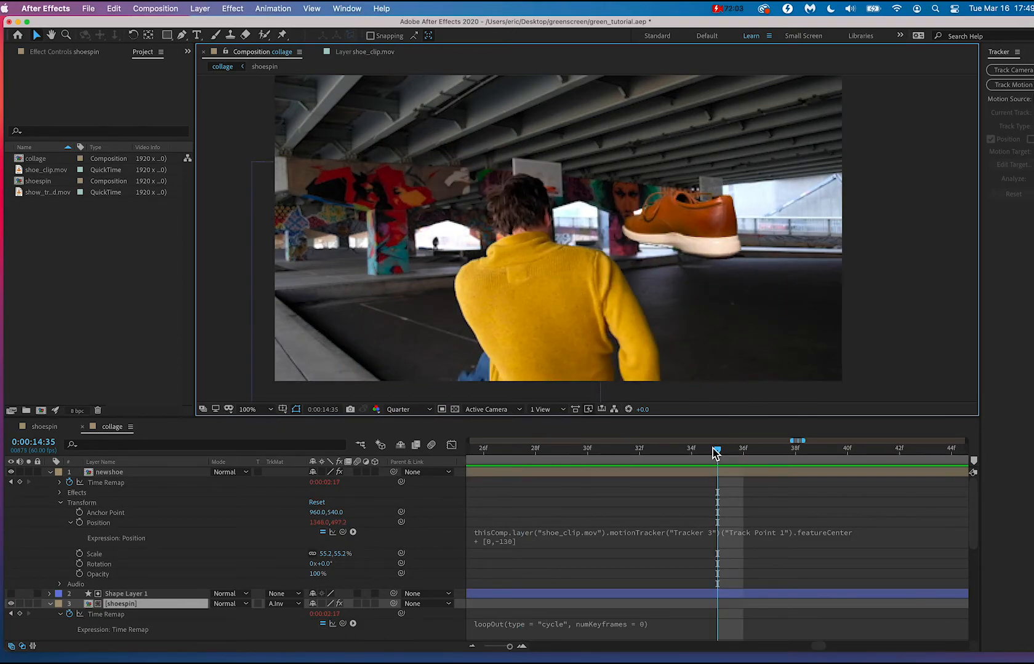
left_click_drag(713, 449, 686, 473)
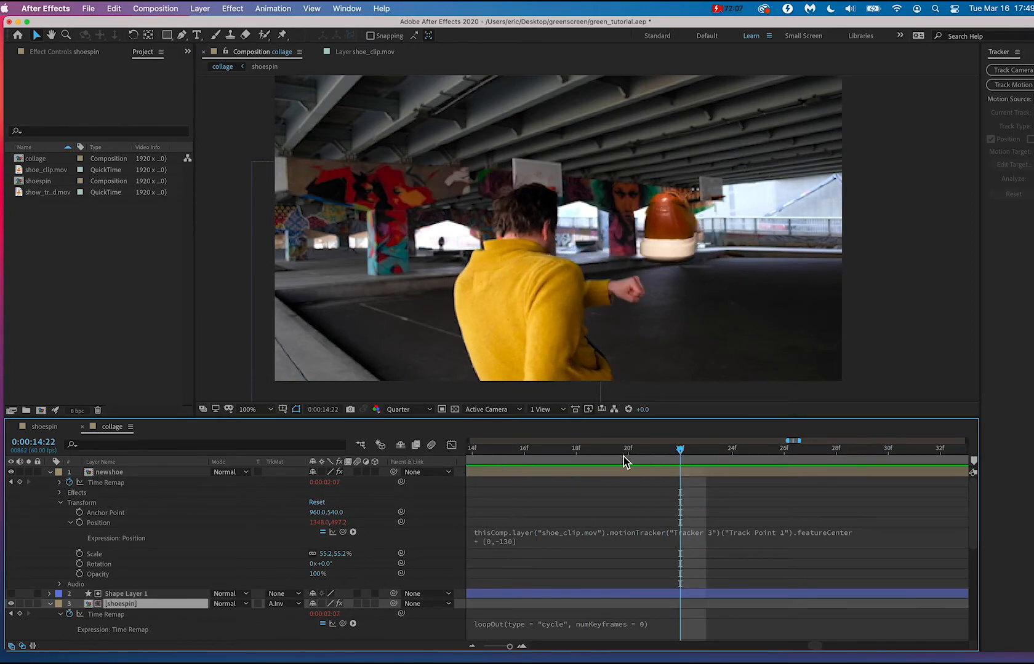
Scrub back to 0:00:11:50 and examine the Tracker 3 Feature Center keyframes of shoe_clip.mov around that frame.
left_click_drag(623, 457, 663, 484)
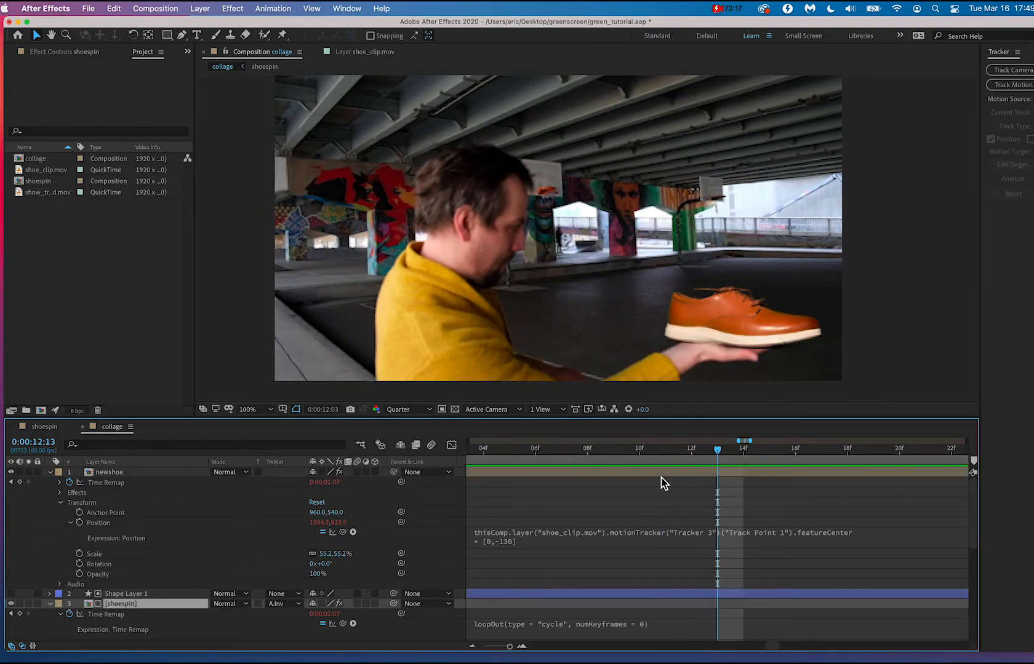
left_click_drag(668, 452, 517, 451)
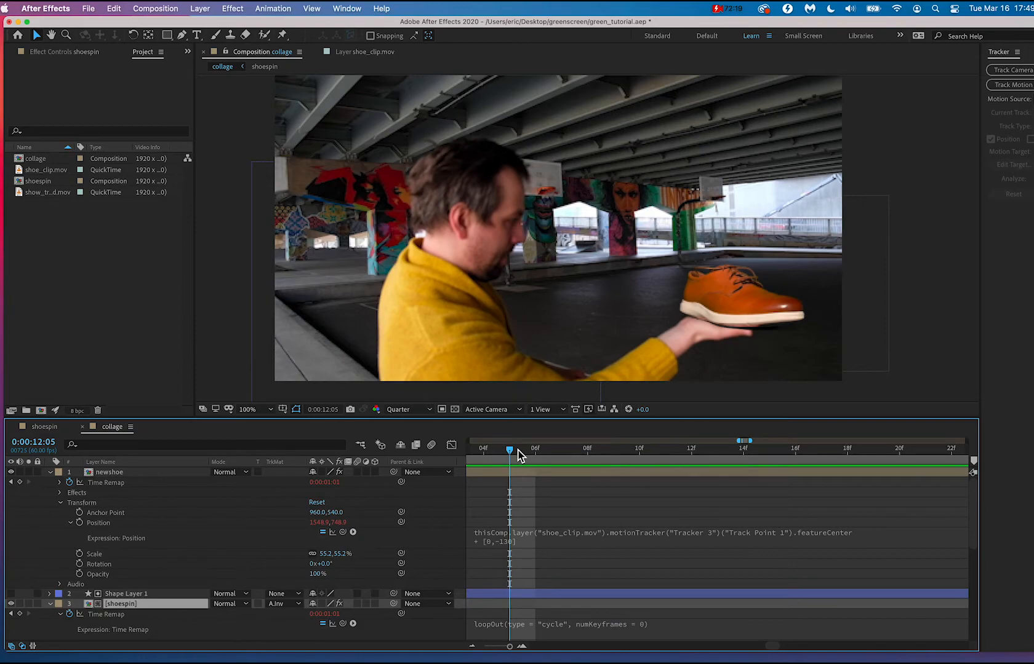
scroll(570, 517, "down", 10)
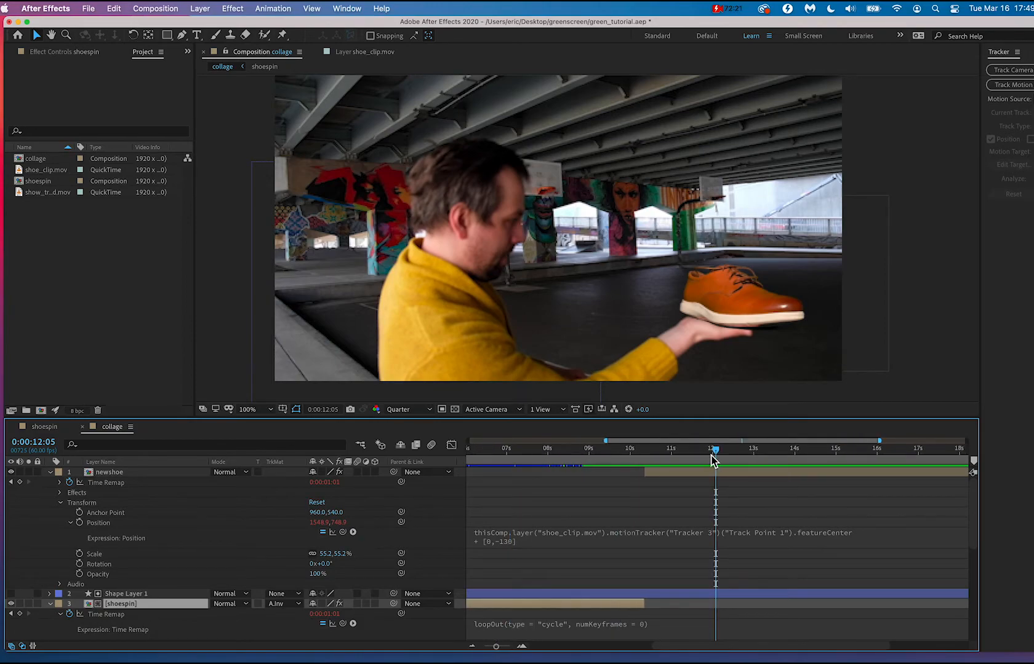
mouse_move(713, 460)
left_mouse_down()
mouse_move(692, 455)
mouse_move(710, 456)
left_mouse_up()
scroll(711, 496, "down", 6)
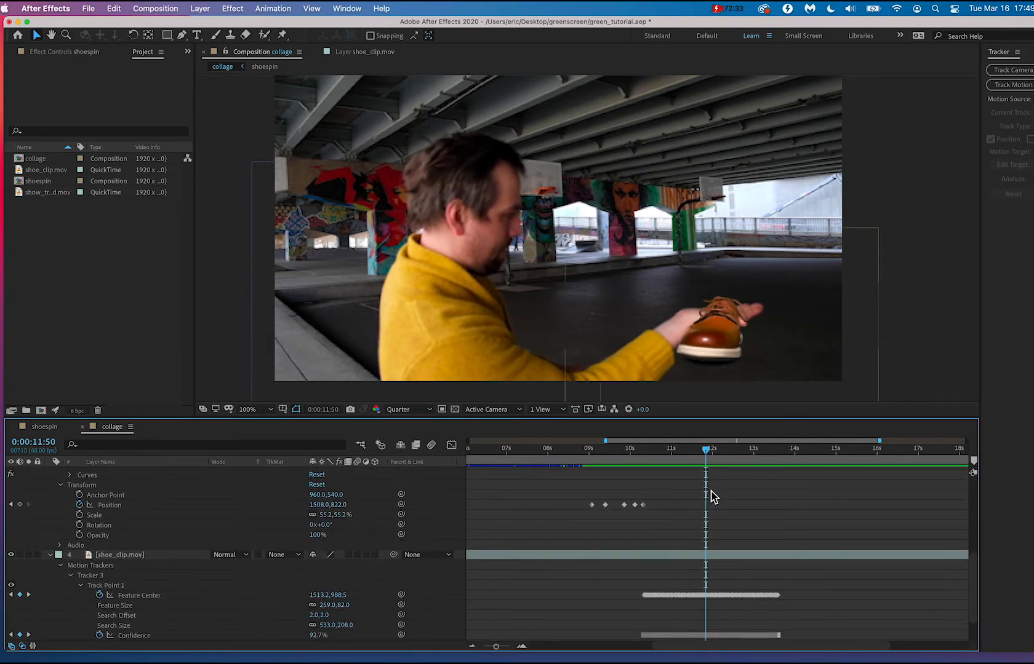
scroll(710, 496, "down", 2)
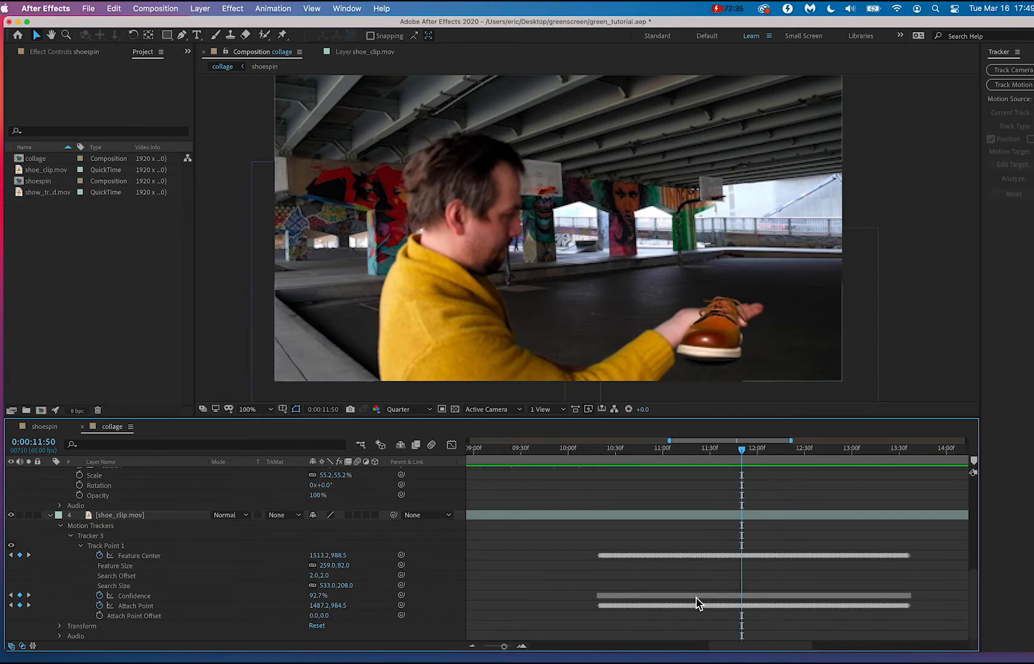
scroll(697, 603, "up", 10)
scroll(697, 603, "down", 2)
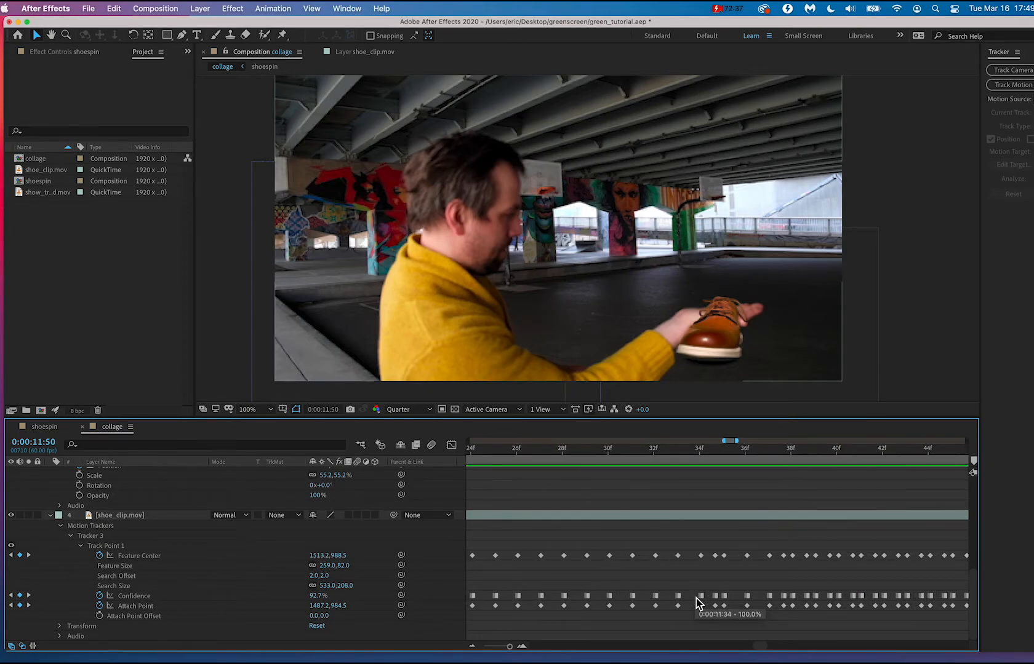
scroll(697, 603, "right", 5)
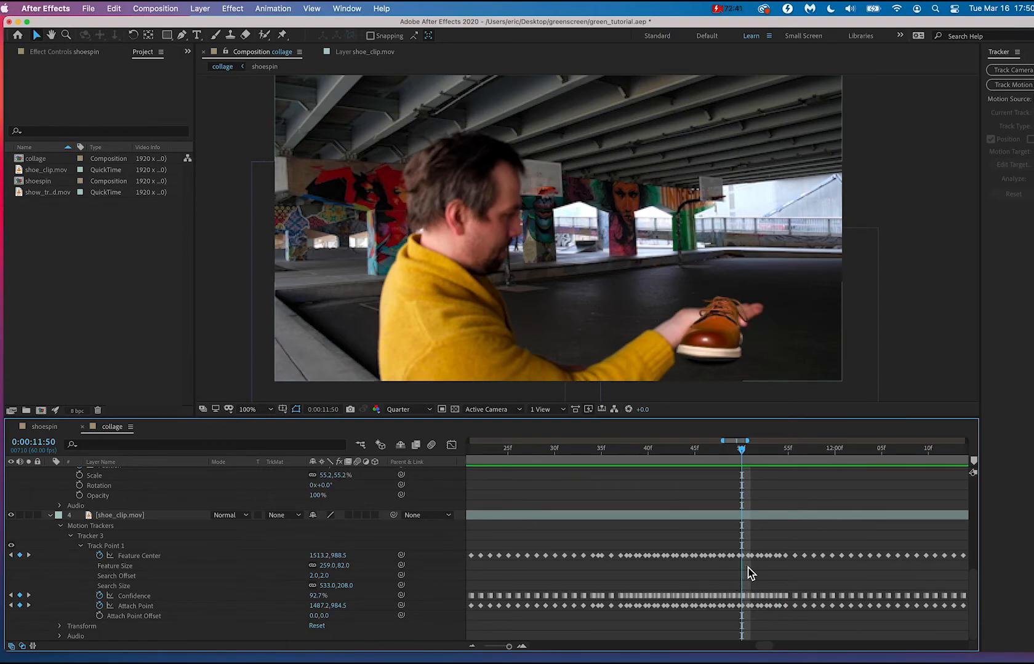
scroll(750, 573, "up", 4)
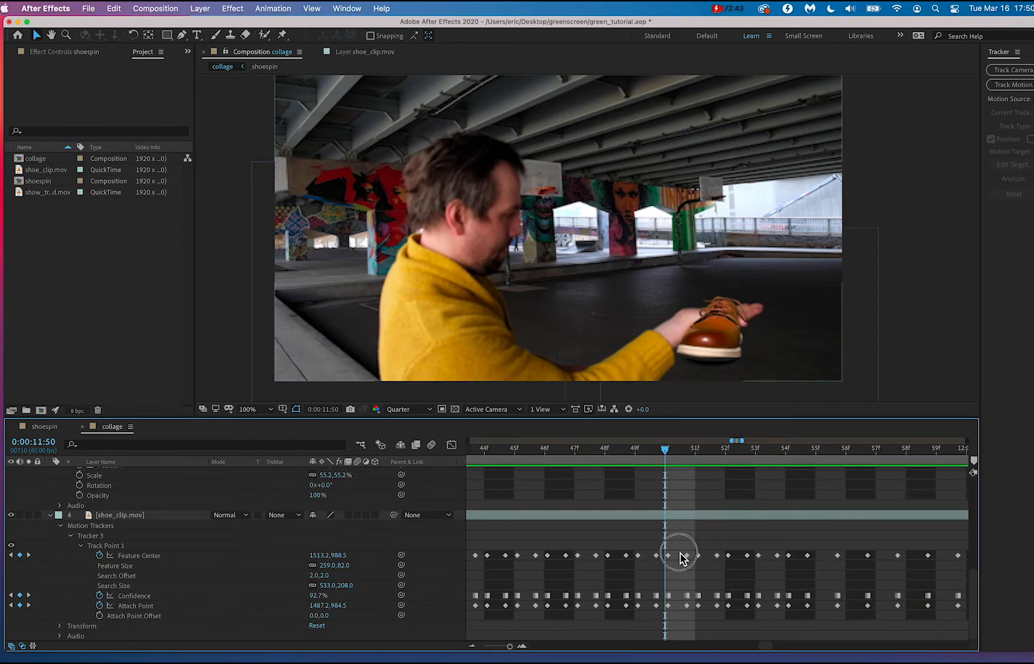
At 0:00:11:50, try to correct the shoe's placement by moving the content in the viewer and adjusting Feature Center, undoing each attempt.
left_click_drag(679, 553, 666, 556)
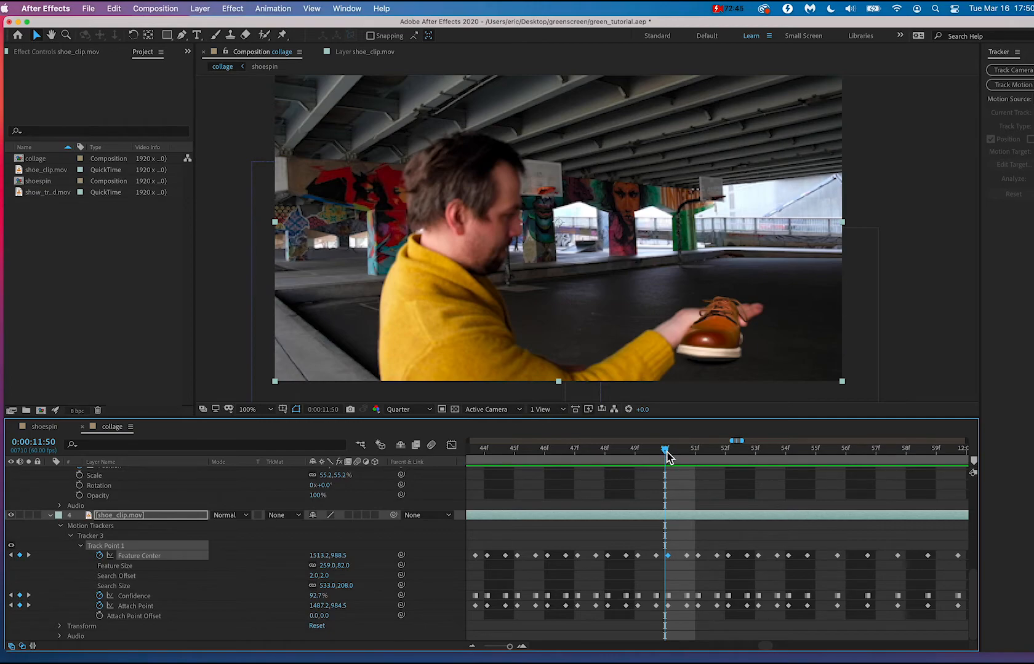
left_click(652, 453)
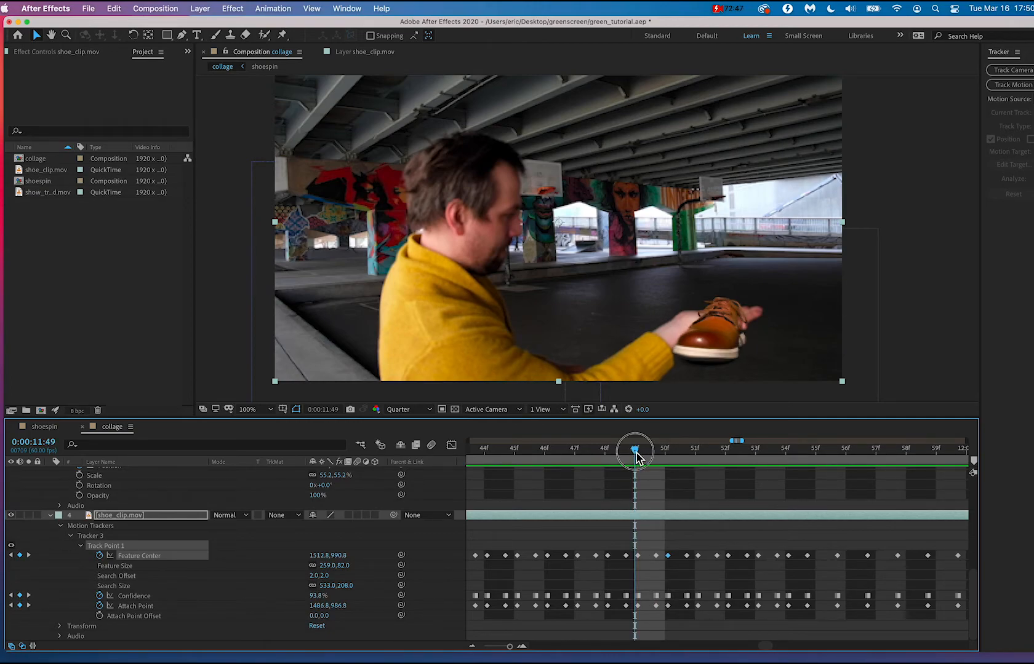
left_click(665, 454)
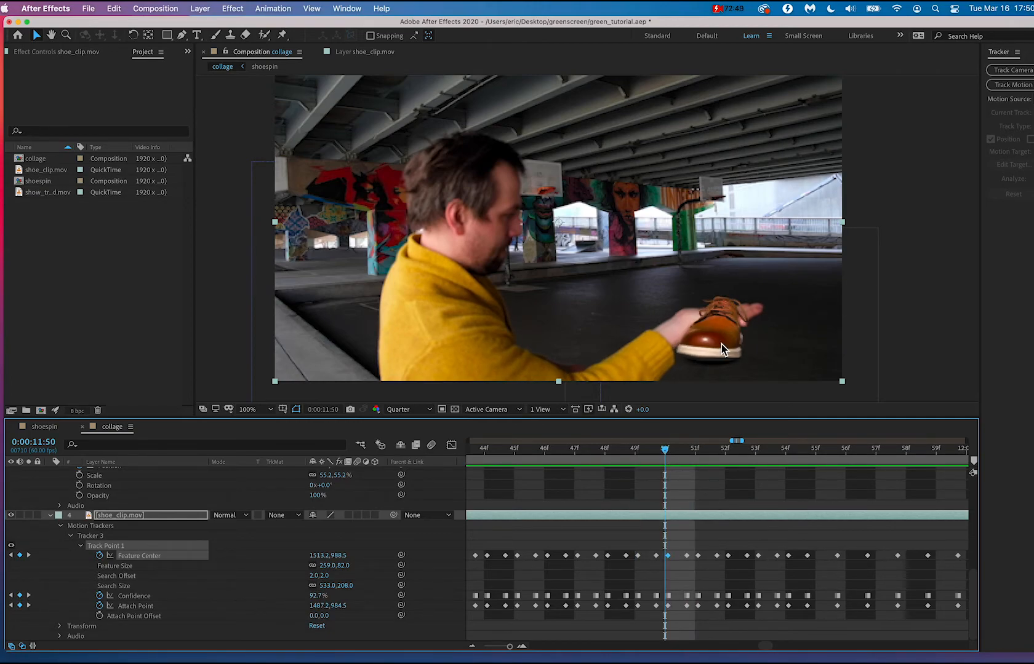
left_click_drag(721, 344, 721, 312)
key("super+z")
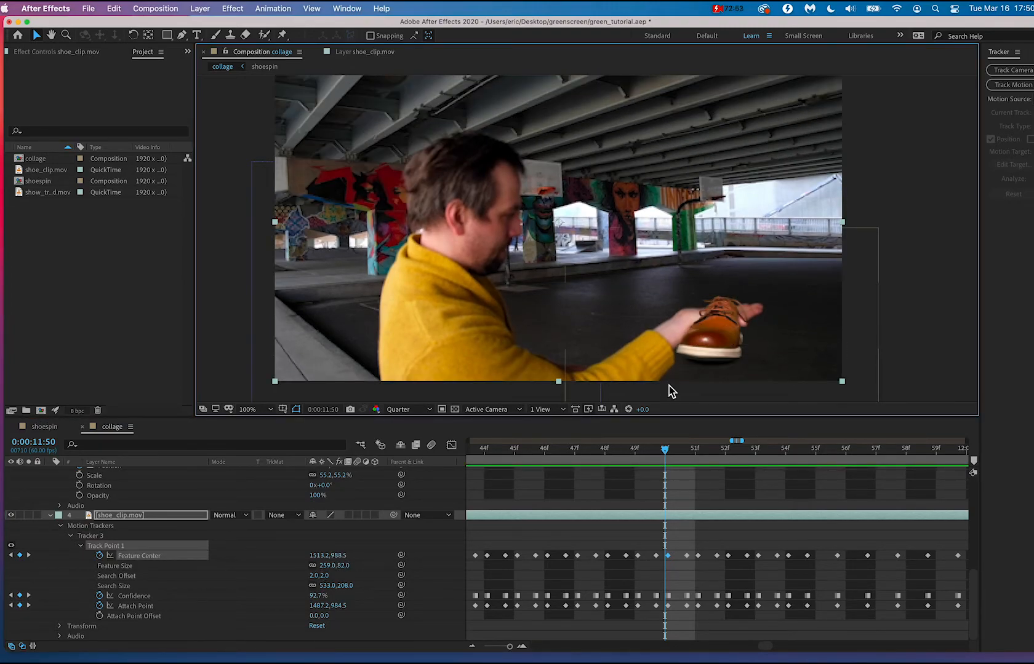
left_click(333, 557)
mouse_move(334, 558)
left_mouse_down()
mouse_move(473, 553)
mouse_move(326, 561)
left_mouse_up()
key("super+z")
left_click_drag(713, 332, 715, 242)
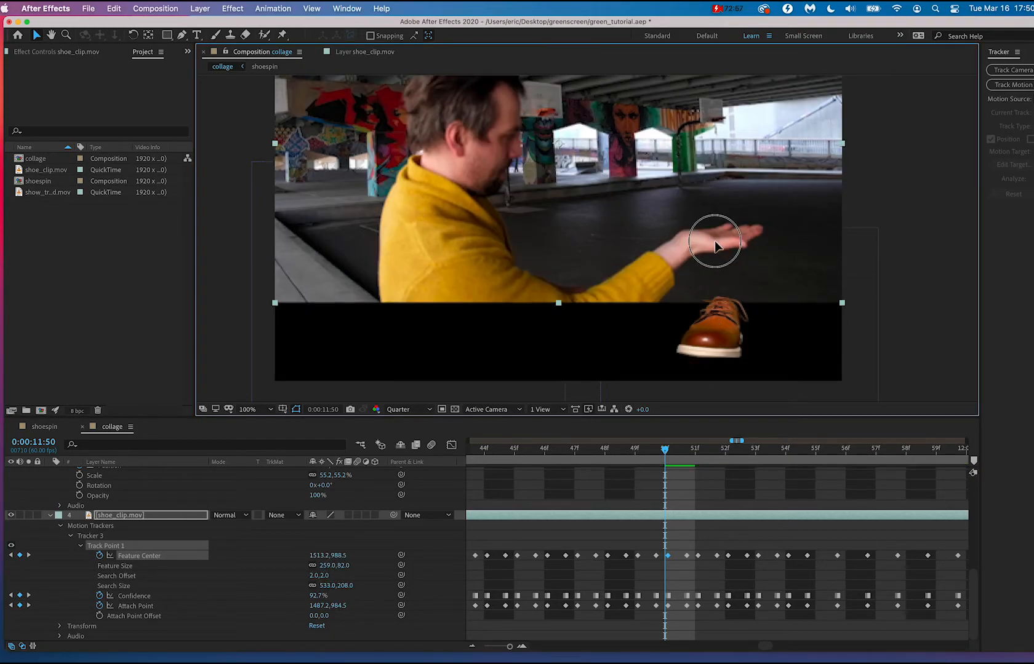
key("super+z")
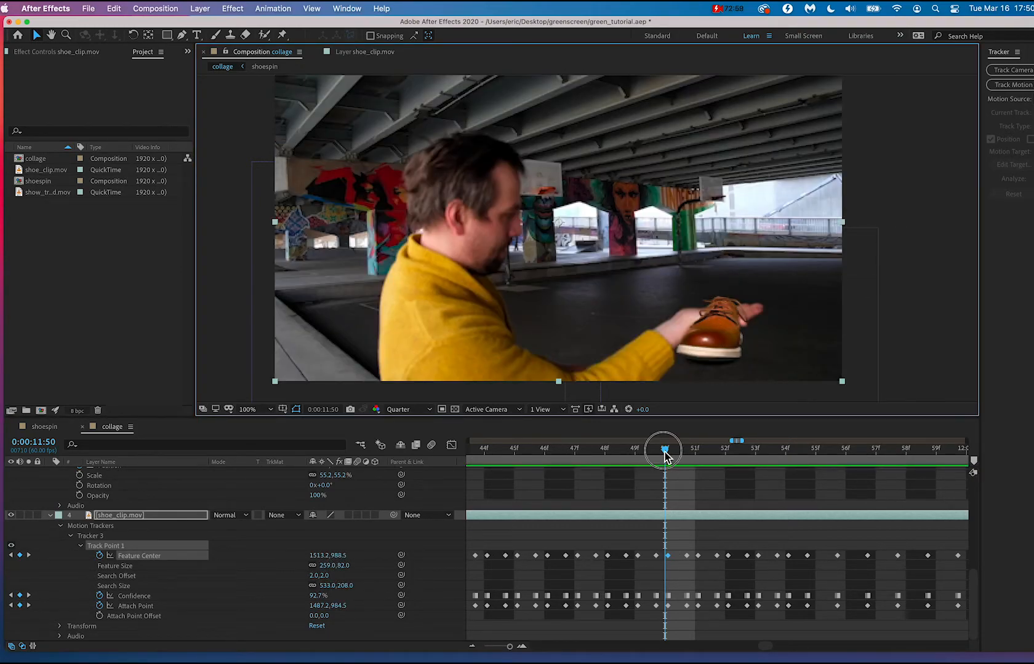
At 0:00:11:36, set Track Point 1's Feature Center to 1507.2, 998.8 so the shoe sits on the hand.
left_click_drag(664, 455, 860, 484)
scroll(860, 471, "right", 5)
scroll(860, 471, "up", 1)
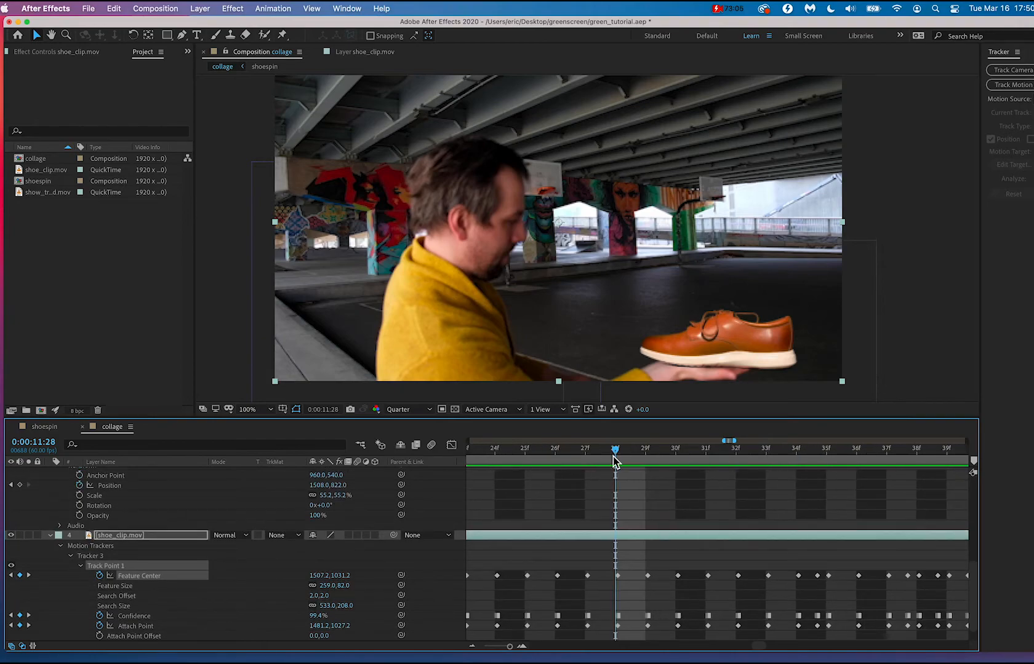
left_click_drag(613, 456, 824, 453)
scroll(792, 492, "right", 5)
scroll(791, 492, "up", 1)
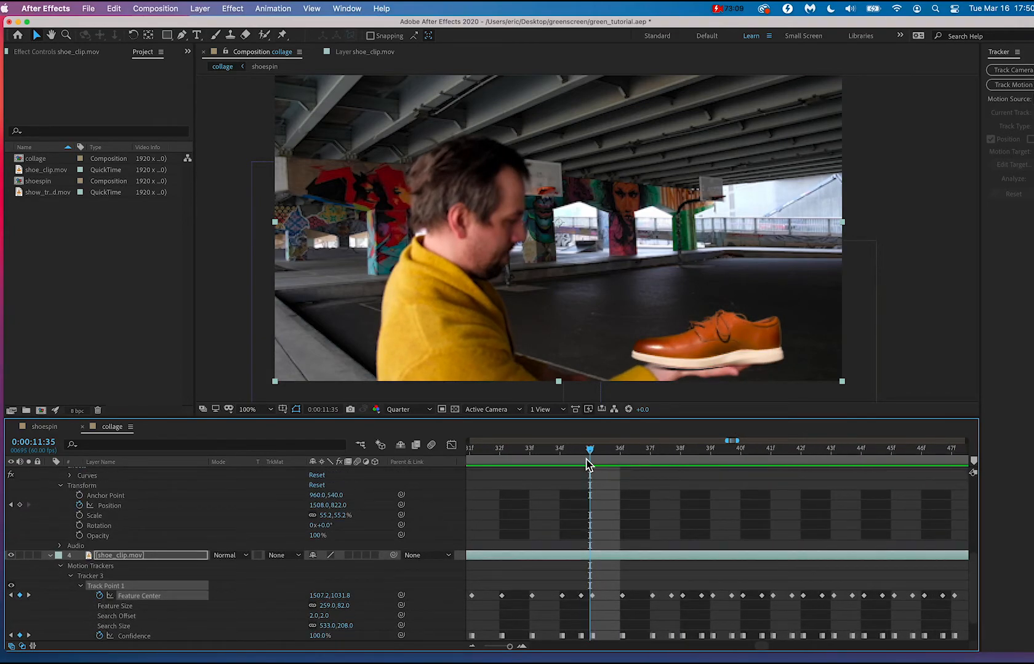
left_click_drag(594, 450, 617, 453)
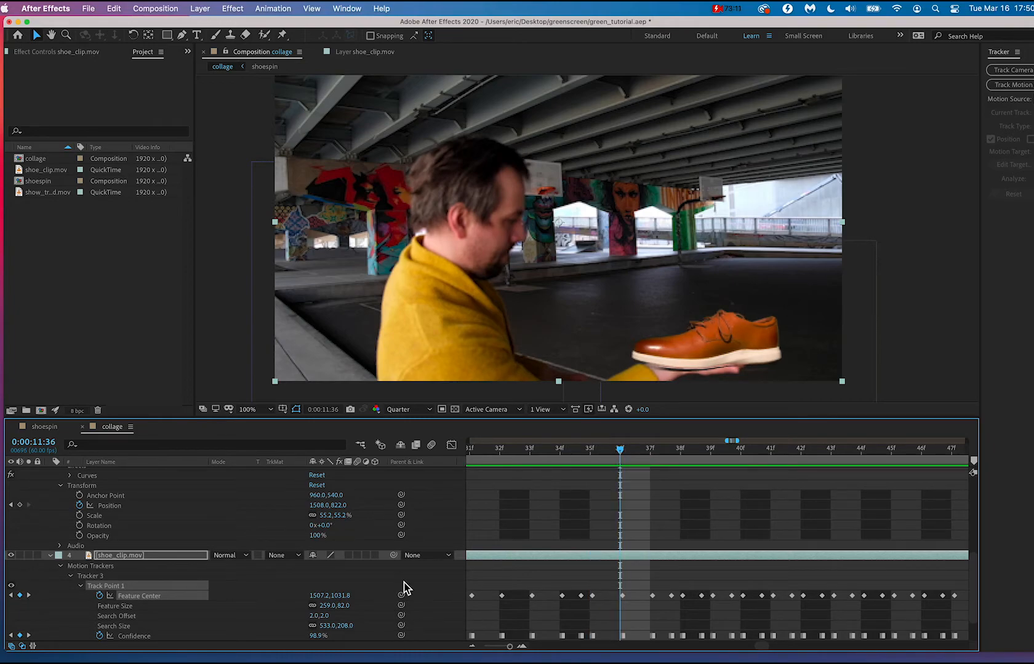
left_click(346, 585)
left_click_drag(338, 602, 228, 600)
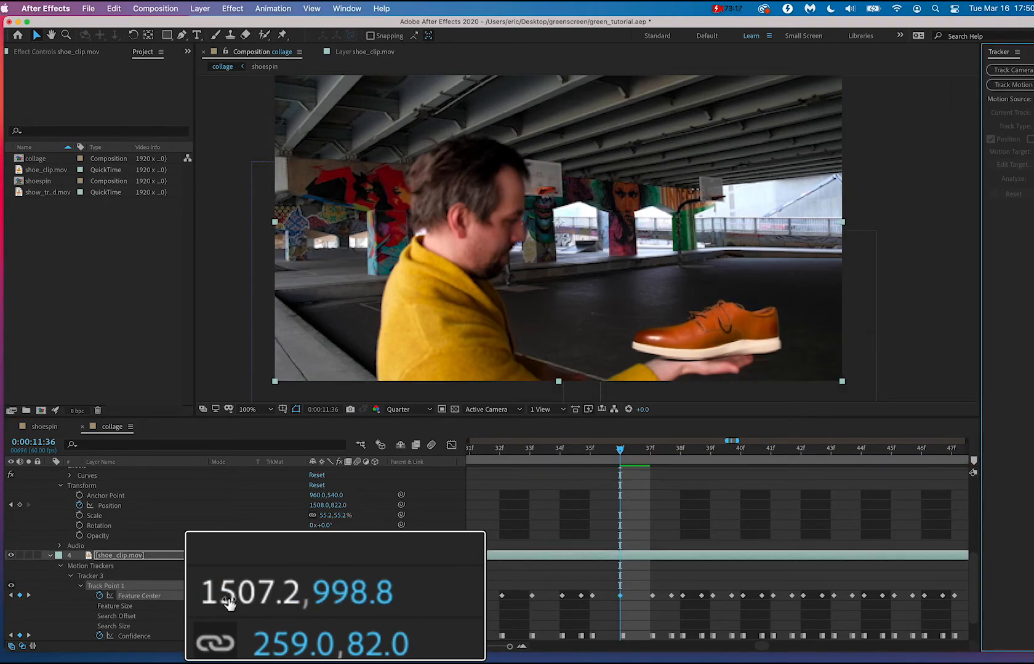
Set the vertical Feature Center value to 986.8 at 0:00:11:37, and raise the shoe onto the hand at 0:00:11:38.
left_click_drag(620, 448, 657, 454)
mouse_move(342, 595)
left_mouse_down()
mouse_move(357, 588)
mouse_move(288, 592)
mouse_move(324, 595)
left_mouse_up()
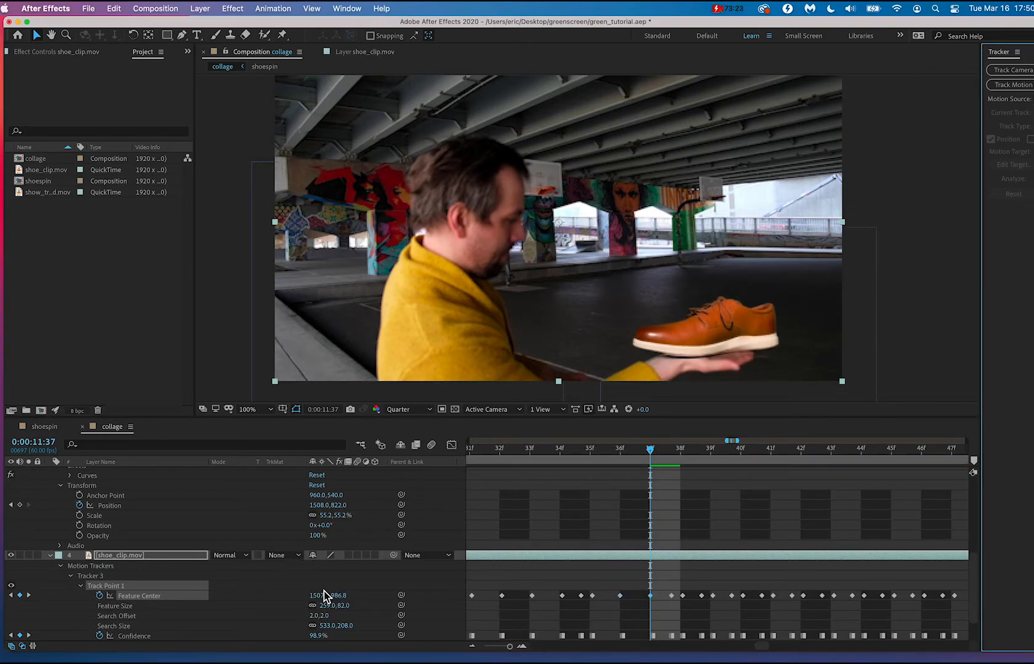
left_click_drag(653, 449, 680, 450)
left_click_drag(341, 603, 304, 608)
Set Feature Center to 1507.2, 964.8 at 0:00:11:39 and to 1507.2, 951.8 at 0:00:11:40.
left_click_drag(682, 454, 707, 456)
left_click_drag(343, 602, 302, 596)
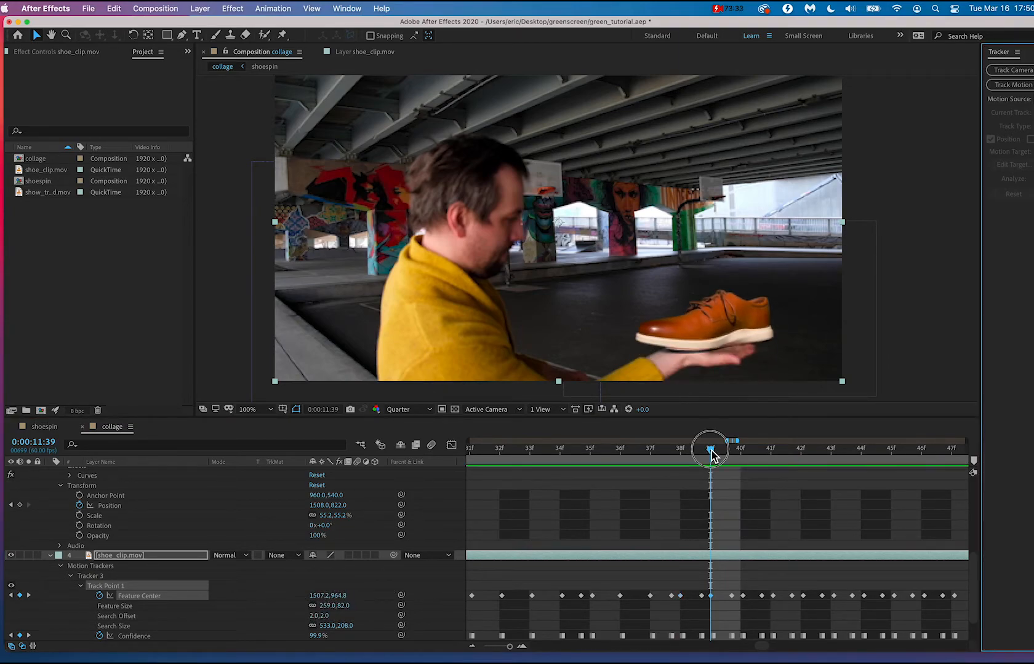
left_click_drag(710, 449, 740, 452)
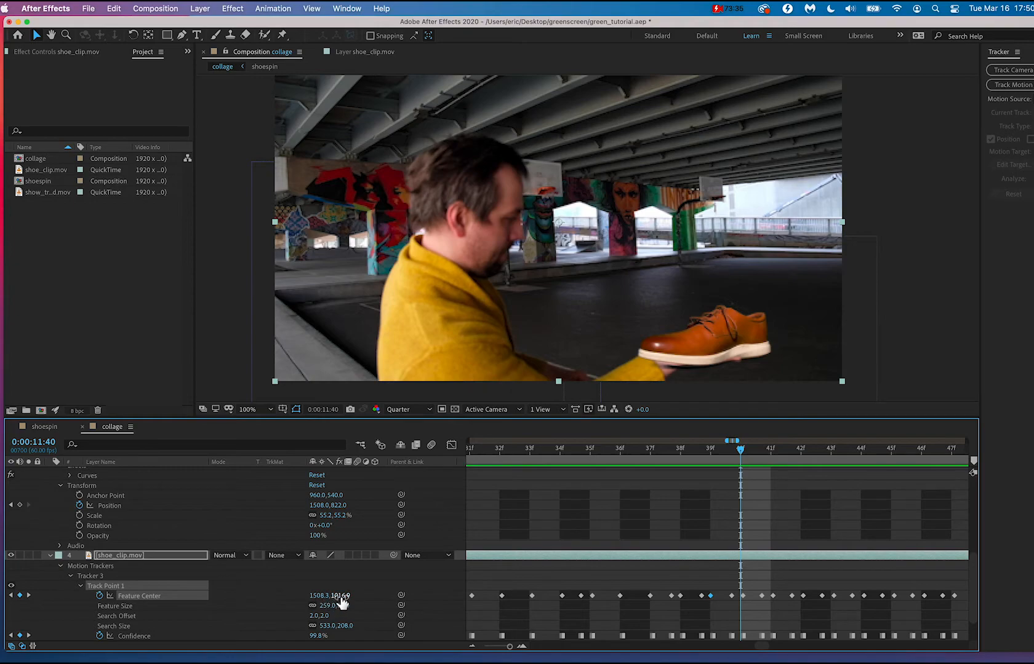
left_click_drag(342, 602, 294, 603)
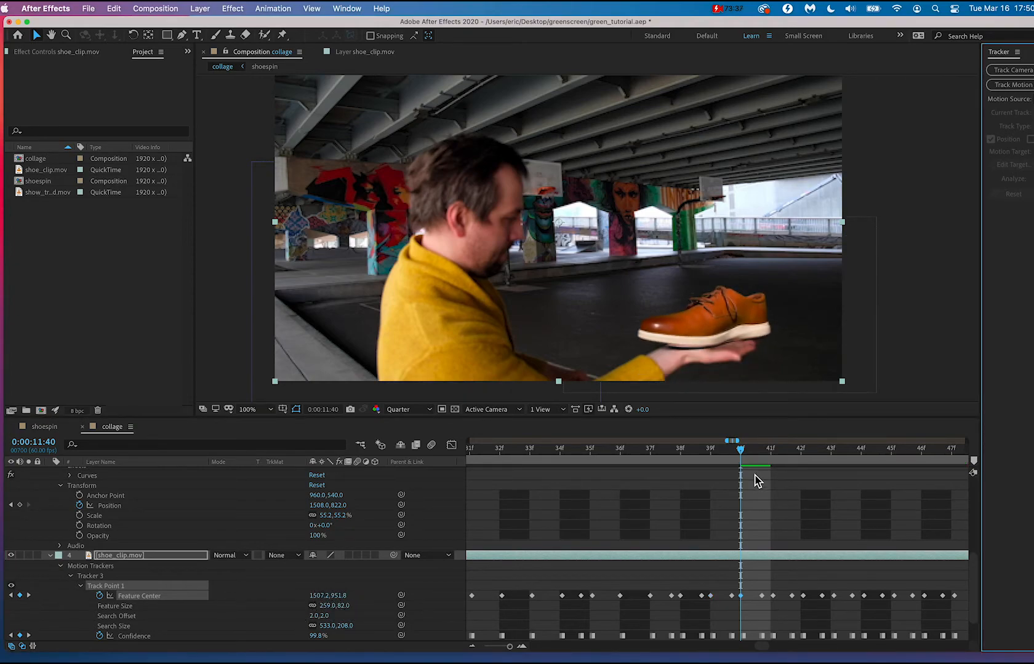
Delete the Feature Center keyframes between 0:00:11:40 and 0:00:11:47, leaving the keyframes at both ends.
left_click_drag(740, 453, 769, 452)
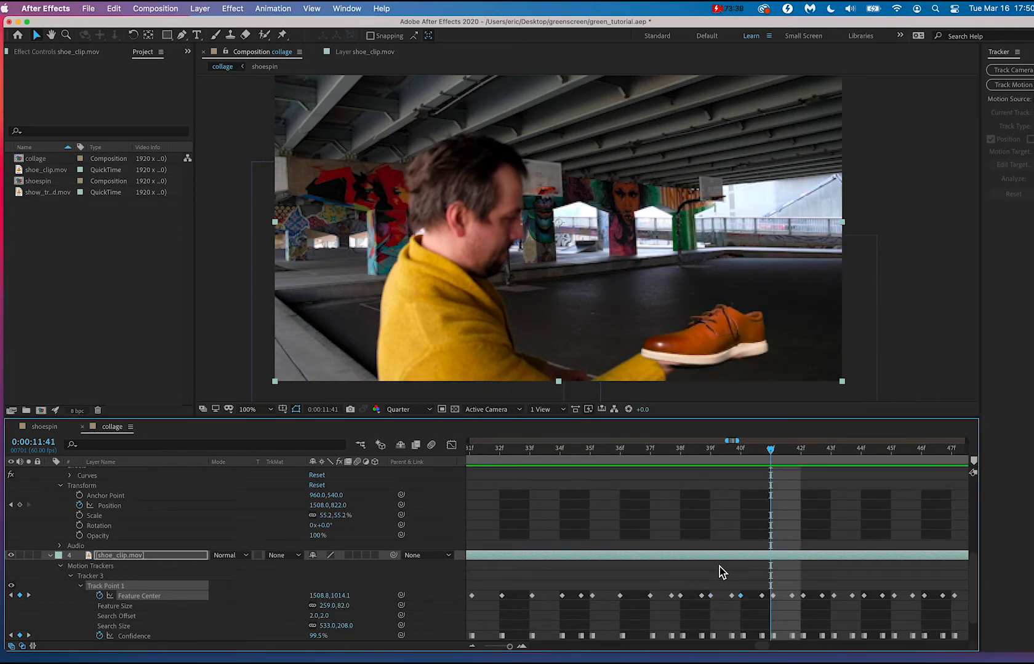
left_click_drag(758, 576, 808, 606)
key("Delete")
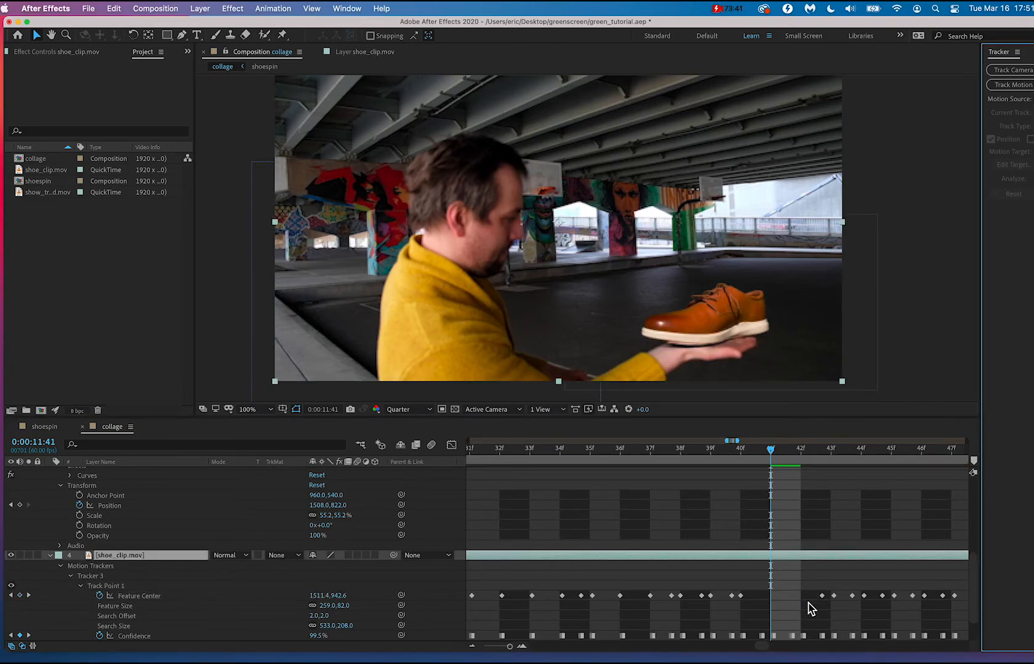
left_click(771, 453)
left_click_drag(784, 458, 948, 462)
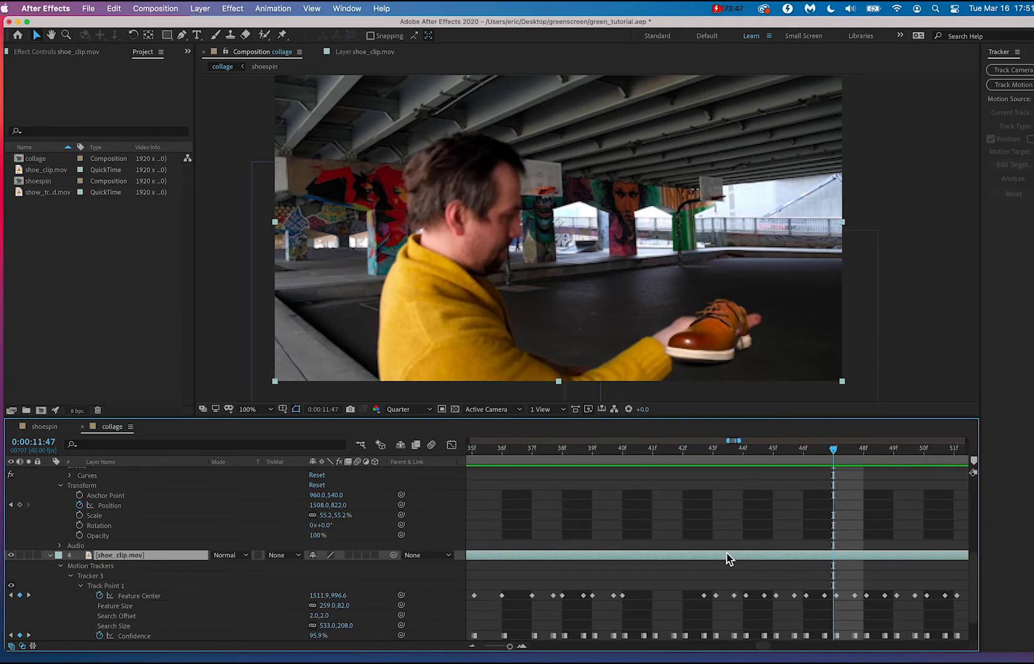
left_click_drag(673, 562, 834, 616)
key("Delete")
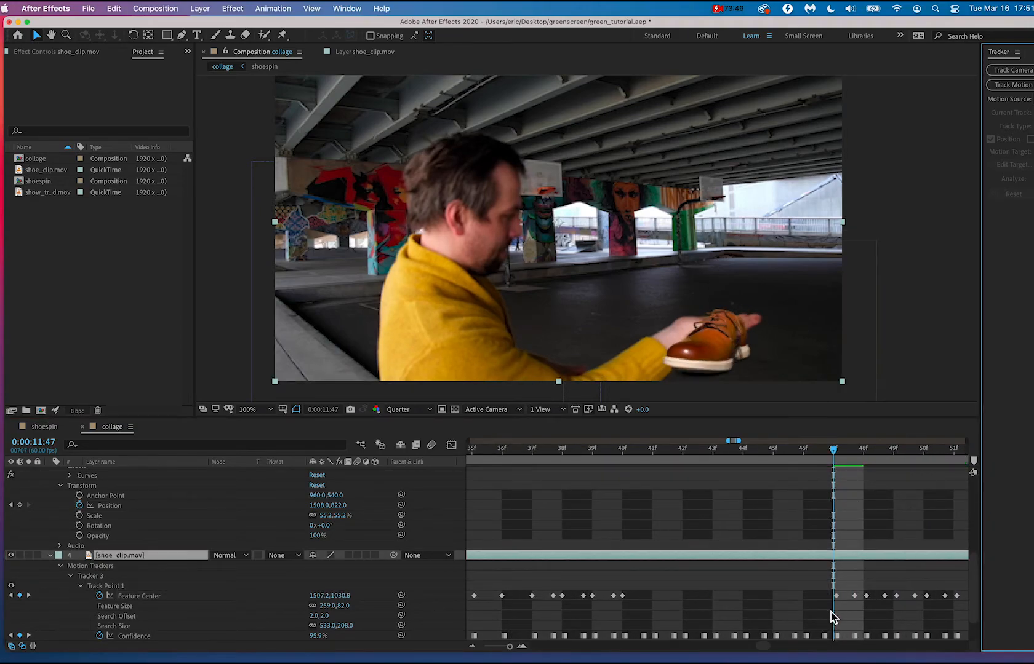
Delete the Feature Center keyframes from 0:00:11:47 through 0:00:11:54, keeping the last one before 0:00:11:55.
left_click_drag(834, 454, 985, 473)
left_click(903, 453)
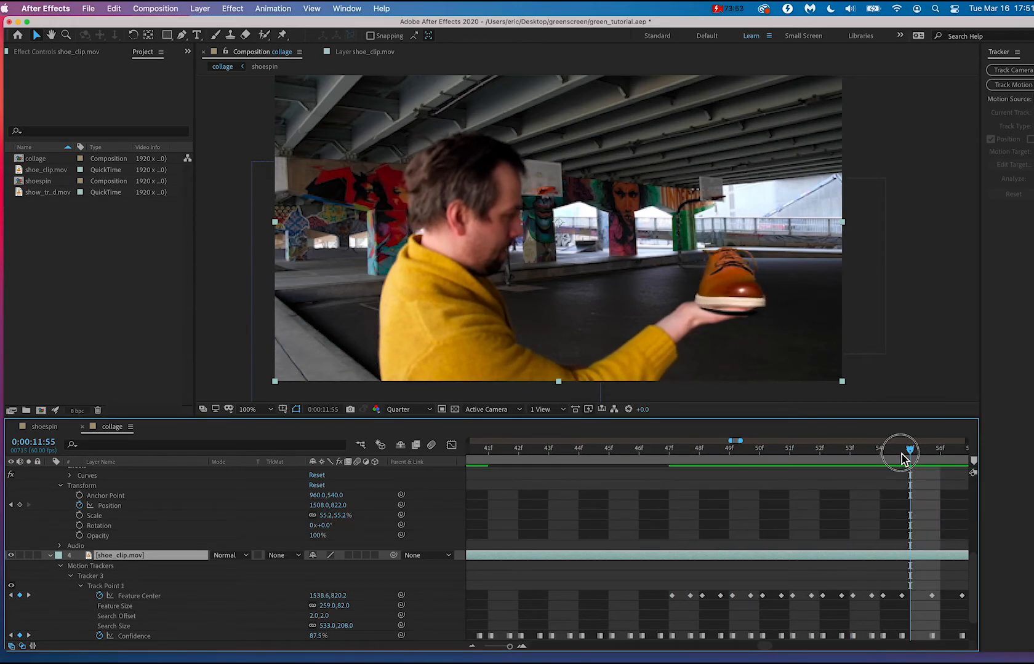
left_click_drag(637, 579, 888, 613)
key("Delete")
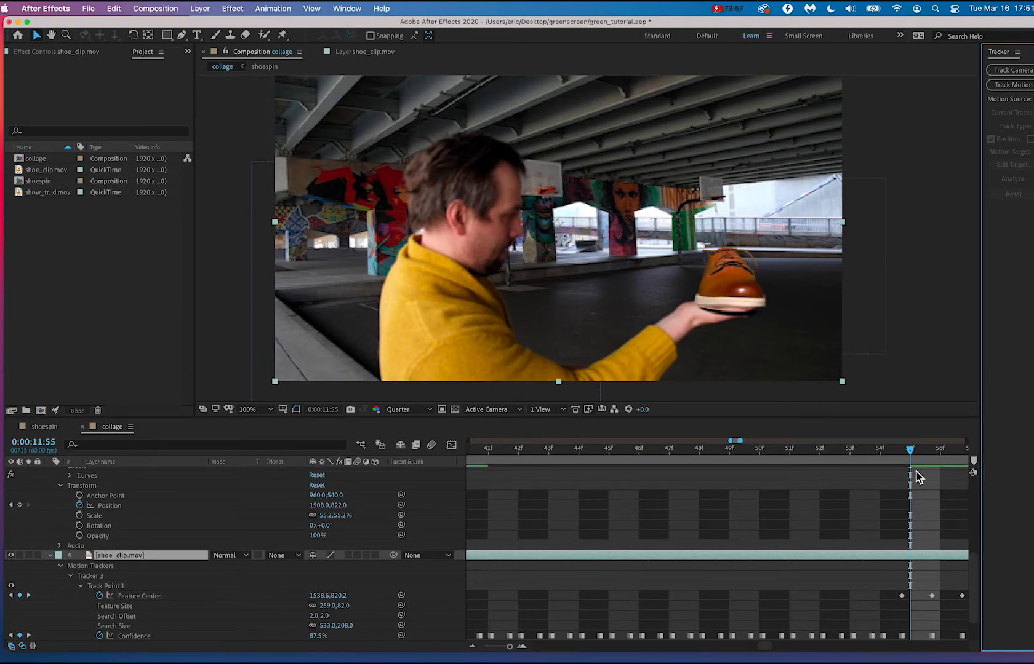
Scrub back over the keyframe gap and play the composition from 0:00:09:56 through 0:00:14:03 to review the shoe's motion.
left_click(909, 456)
left_click_drag(894, 455, 618, 454)
key("minus")
key("minus")
key("minus")
key("minus")
key("minus")
key("minus")
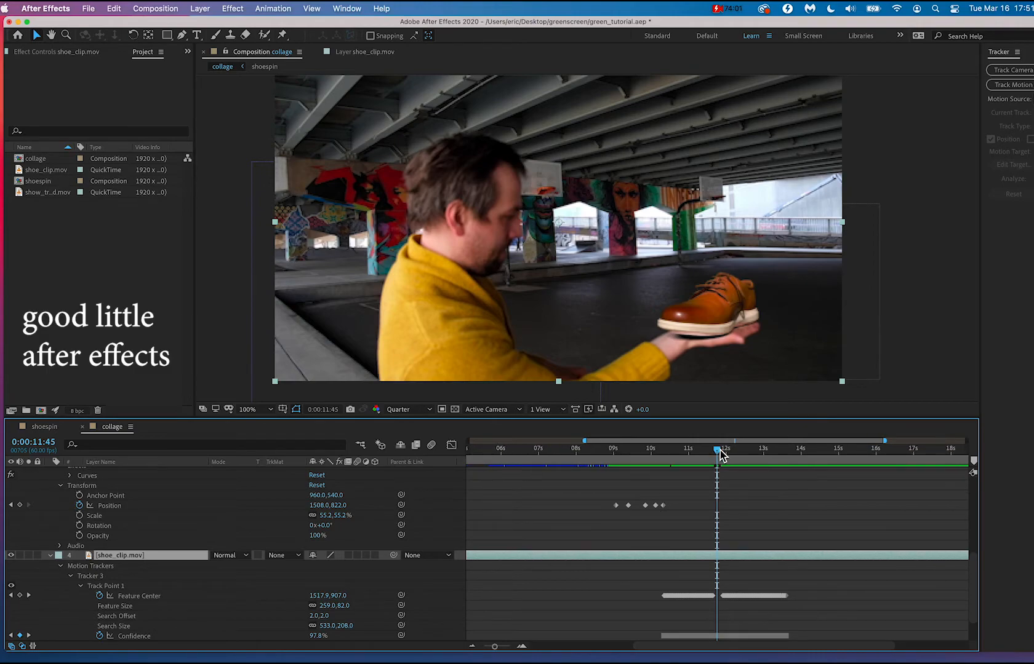
left_click_drag(721, 455, 650, 455)
key("space")
key("space")
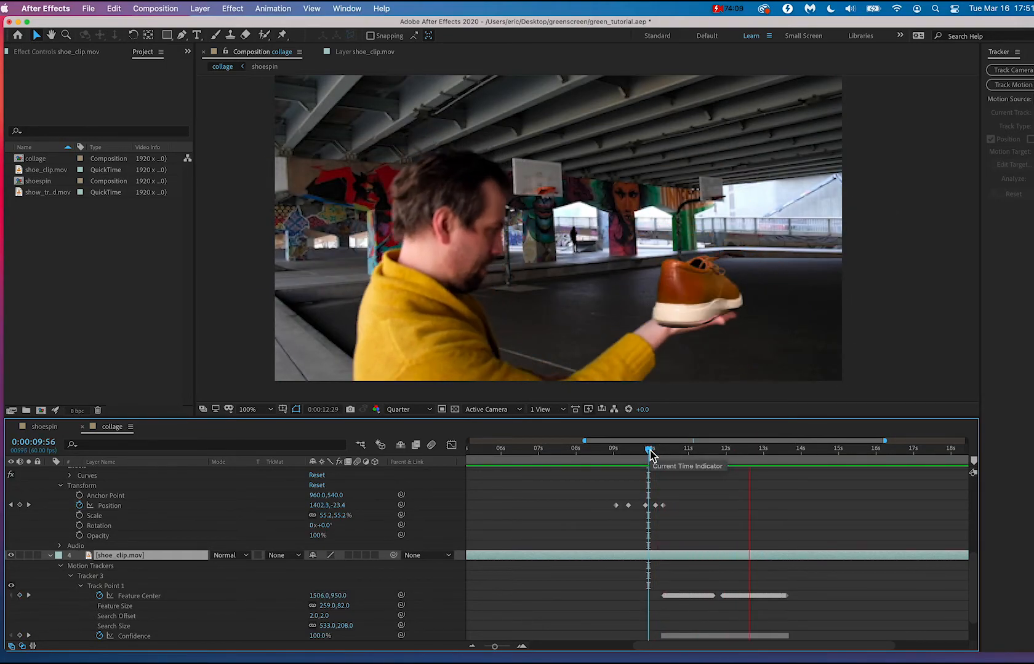
key("space")
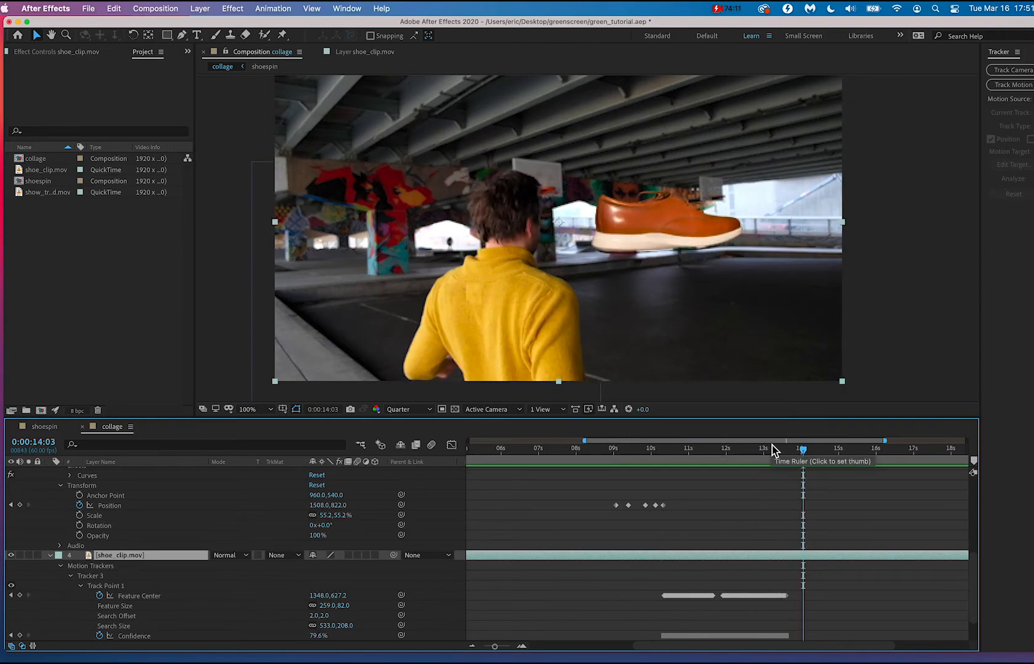
Delete the shoe_clip.mov tracker's Feature Center keyframes from 0:00:13:15 through 0:00:13:25, keeping those on both sides of the range.
mouse_move(774, 452)
left_mouse_down()
mouse_move(788, 452)
mouse_move(766, 453)
mouse_move(774, 455)
left_mouse_up()
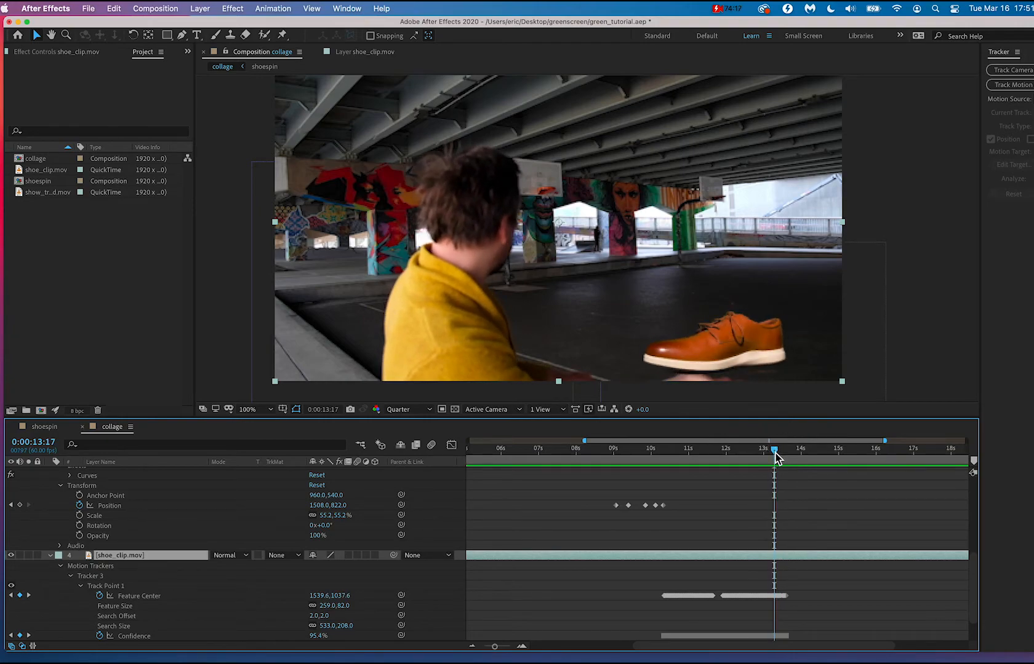
key("=")
key("=")
key("=")
key("=")
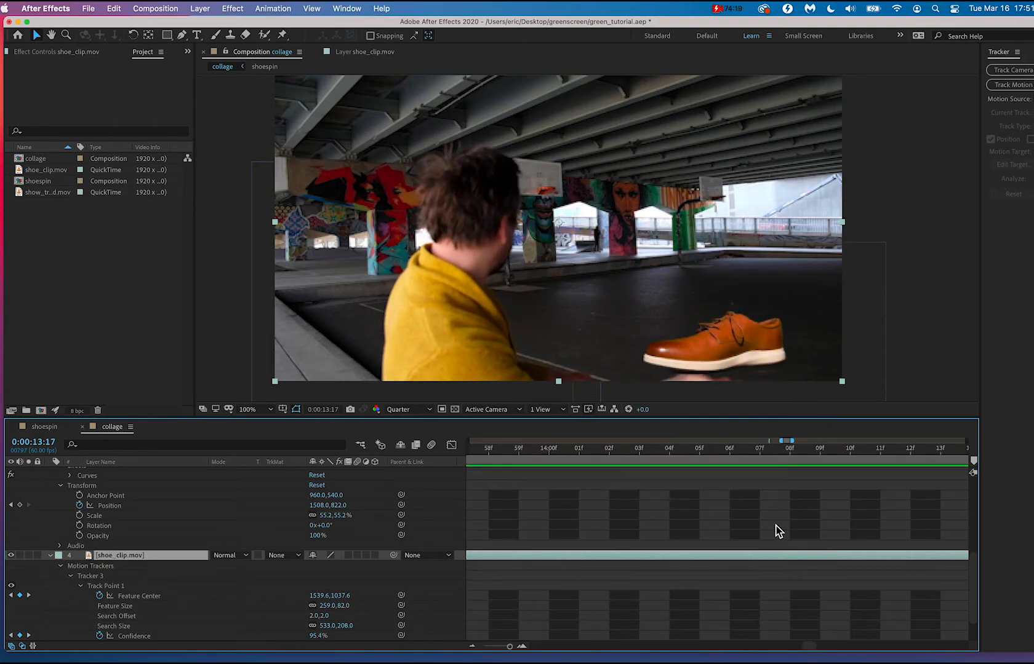
key("-")
key("-")
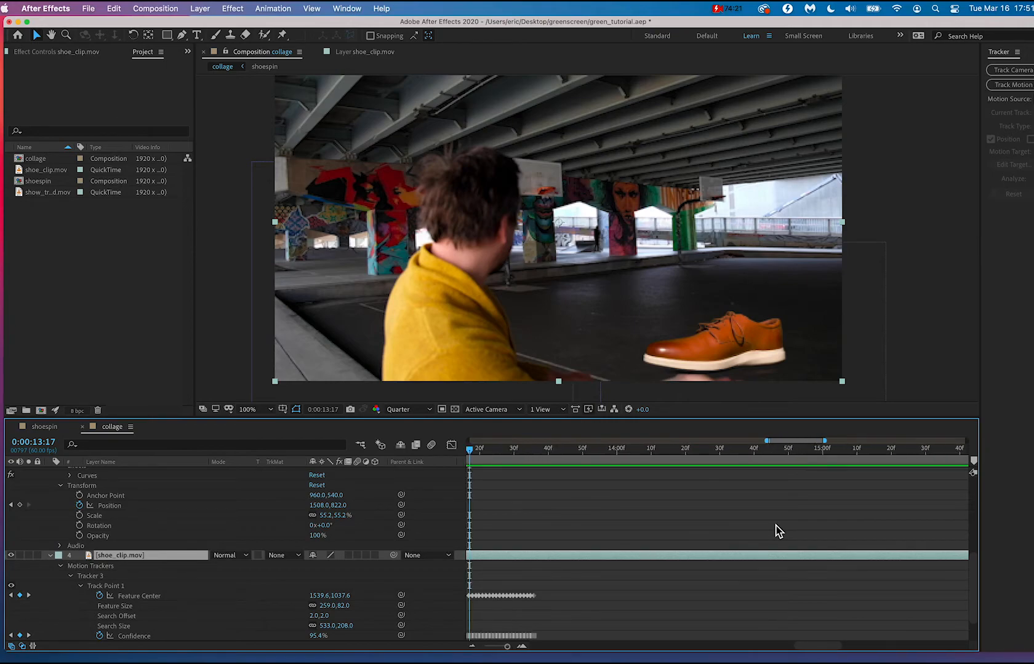
key("=")
key("=")
key("=")
key("-")
key("-")
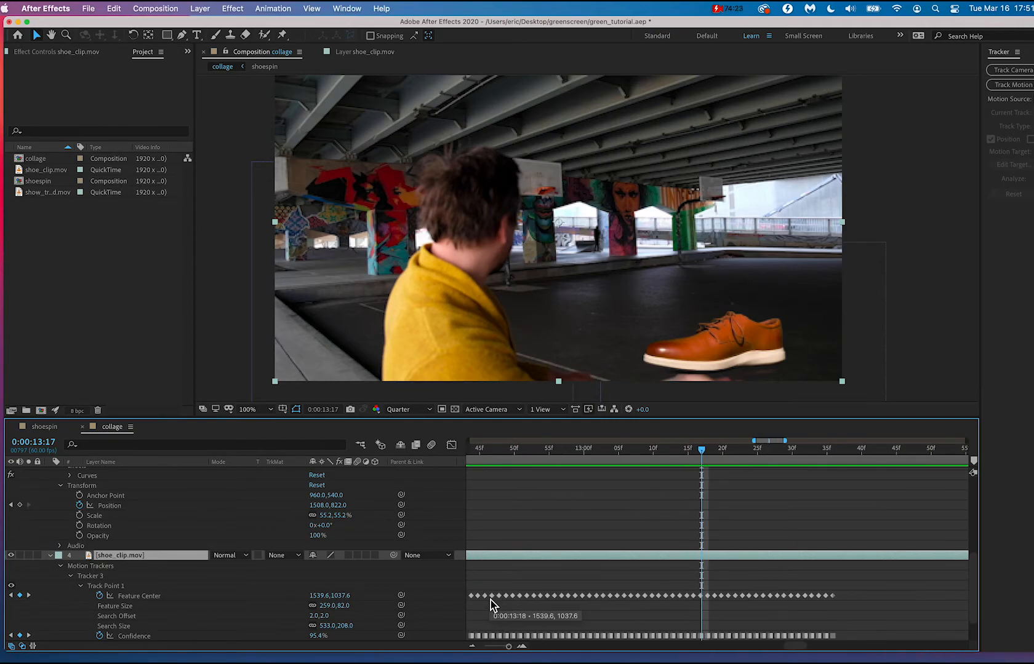
left_click_drag(703, 453, 677, 448)
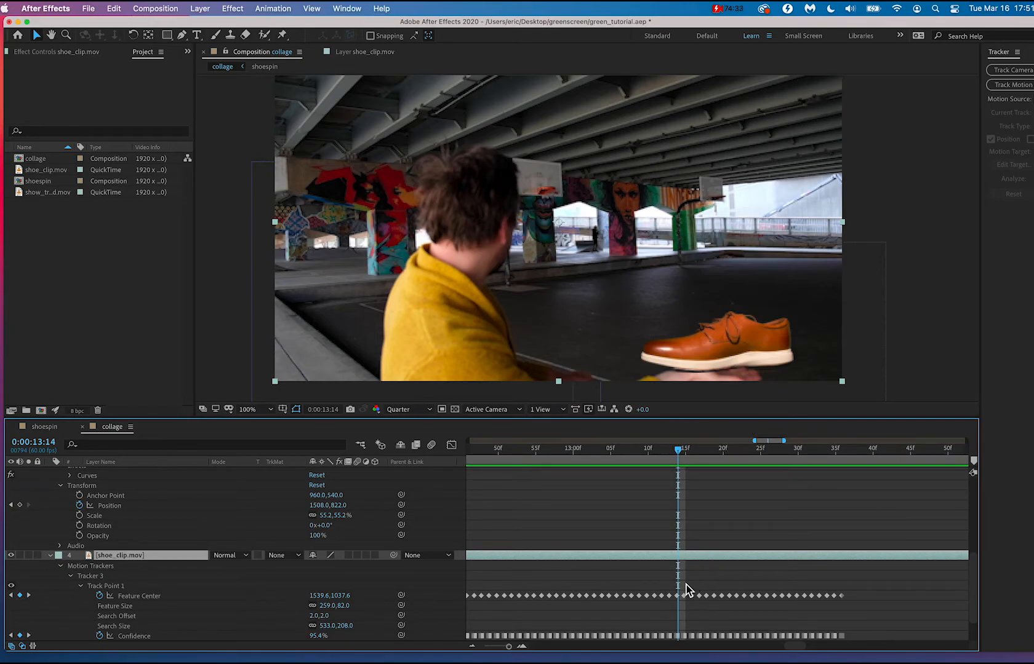
left_click_drag(683, 583, 741, 538)
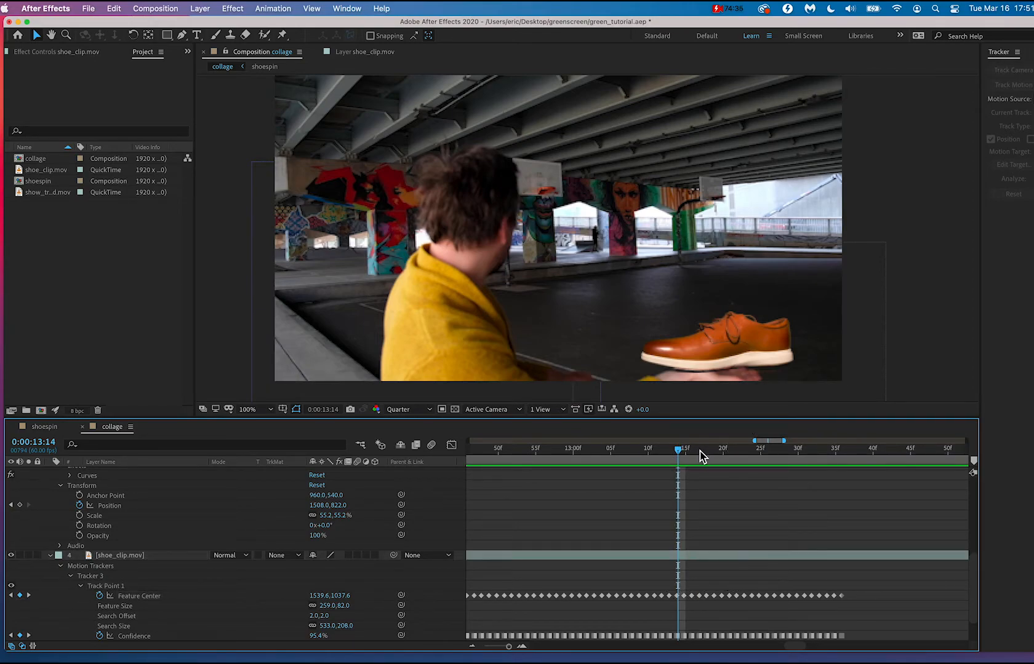
left_click_drag(701, 455, 761, 455)
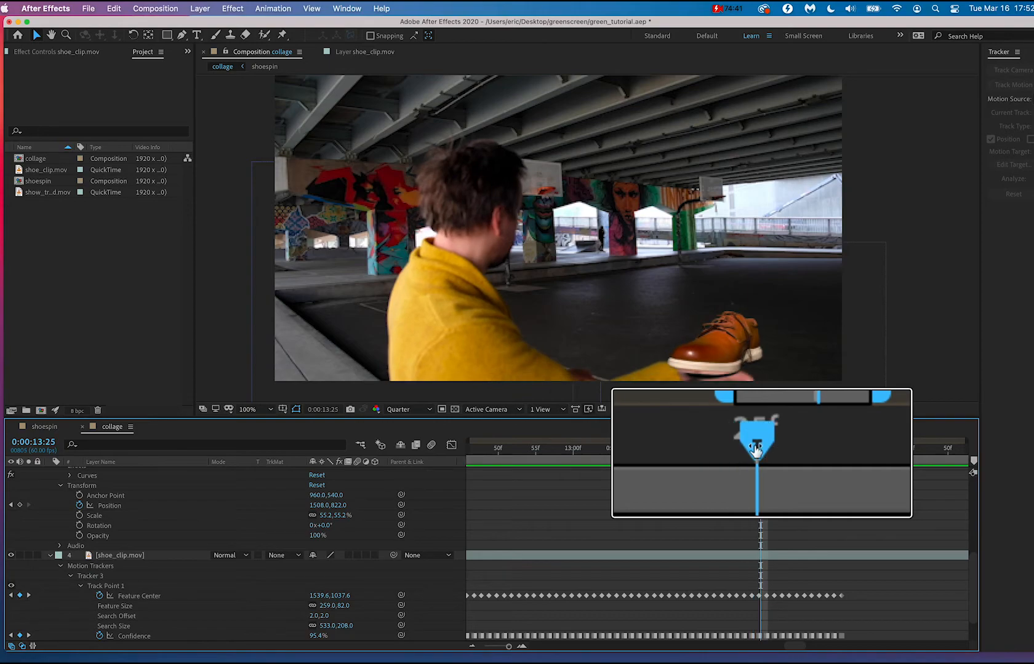
left_click_drag(760, 455, 761, 615)
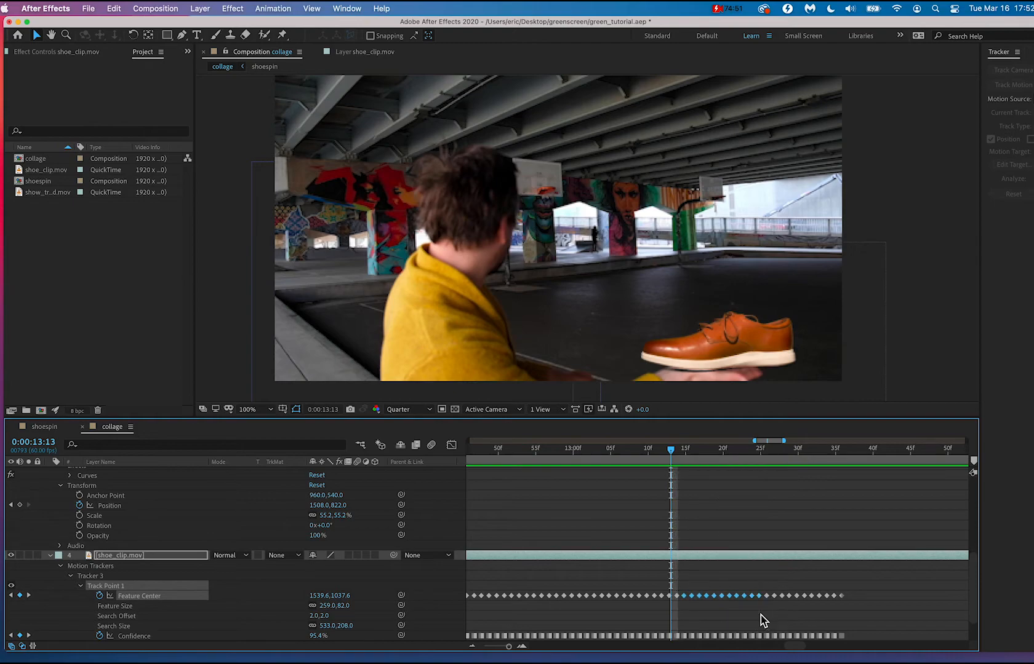
key("Delete")
Add a Feature Center keyframe at 0:00:13:20 with its Y value lowered to about 1120.6, and scrub on to 0:00:13:32.
left_click_drag(676, 451, 726, 457)
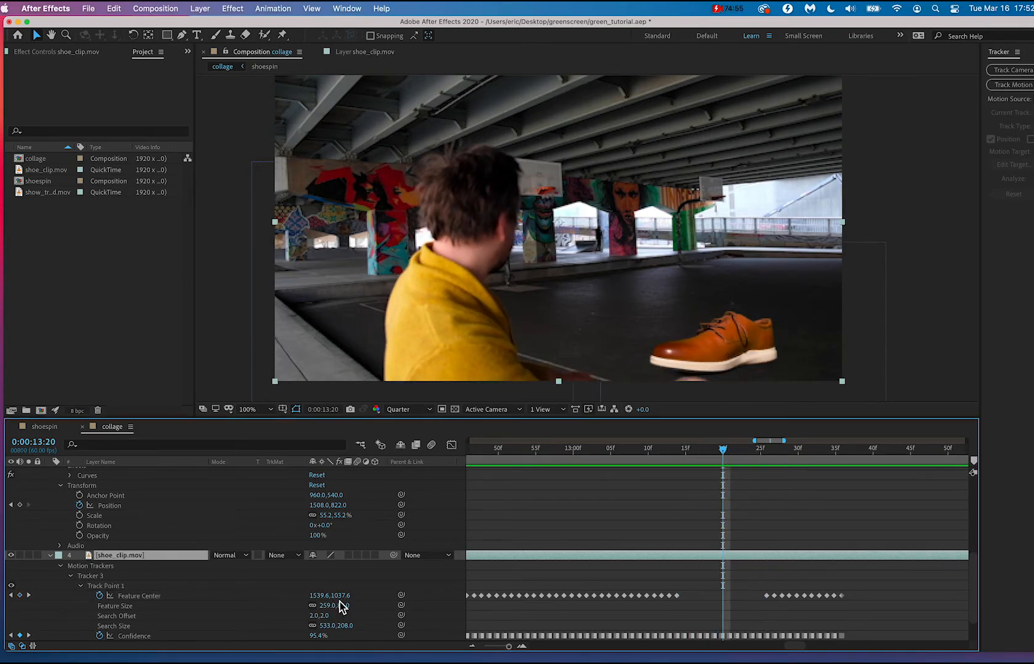
left_click_drag(344, 605, 392, 605)
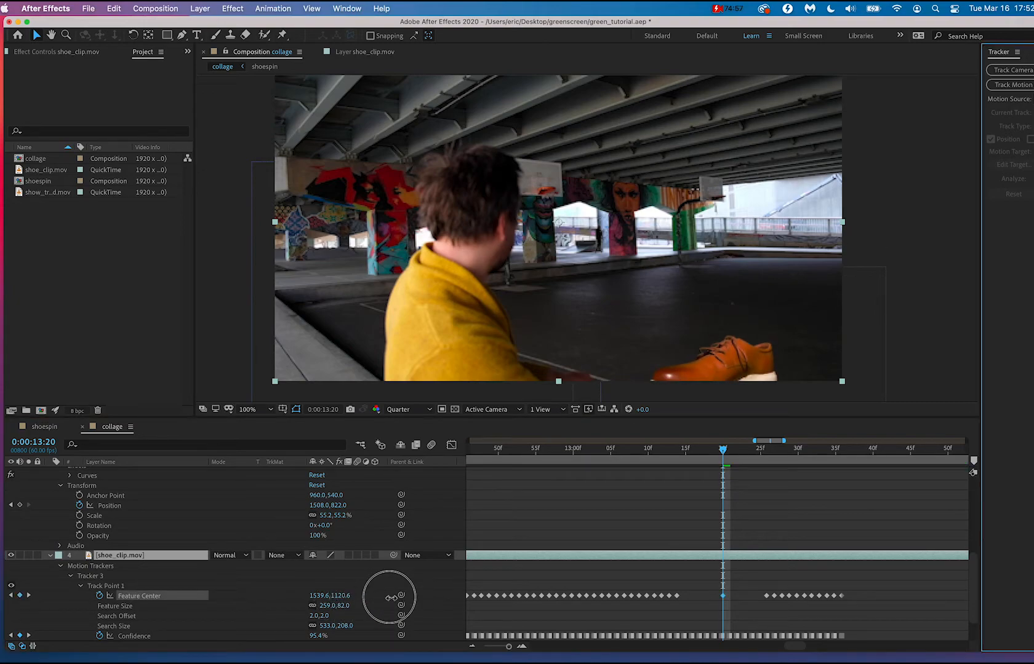
left_click(723, 455)
left_click_drag(723, 455, 920, 474)
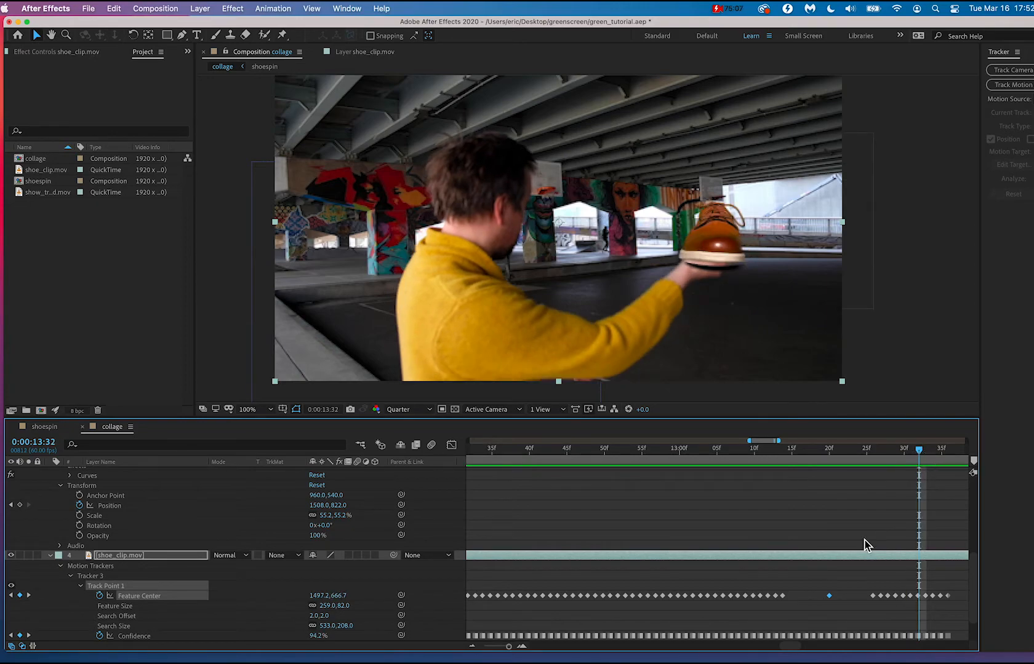
Shift the newshoe layer earlier and trim it to run from 0:00:10:20 to 0:00:13:32.
scroll(865, 545, "right", 4)
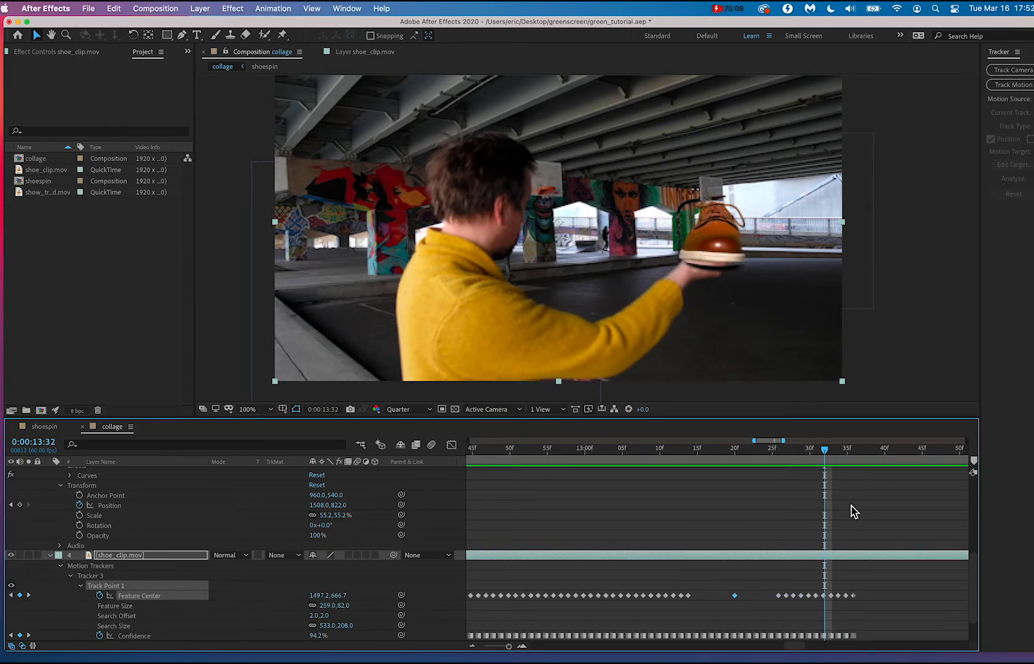
scroll(821, 522, "up", 6)
key("minus")
key("minus")
key("minus")
key("minus")
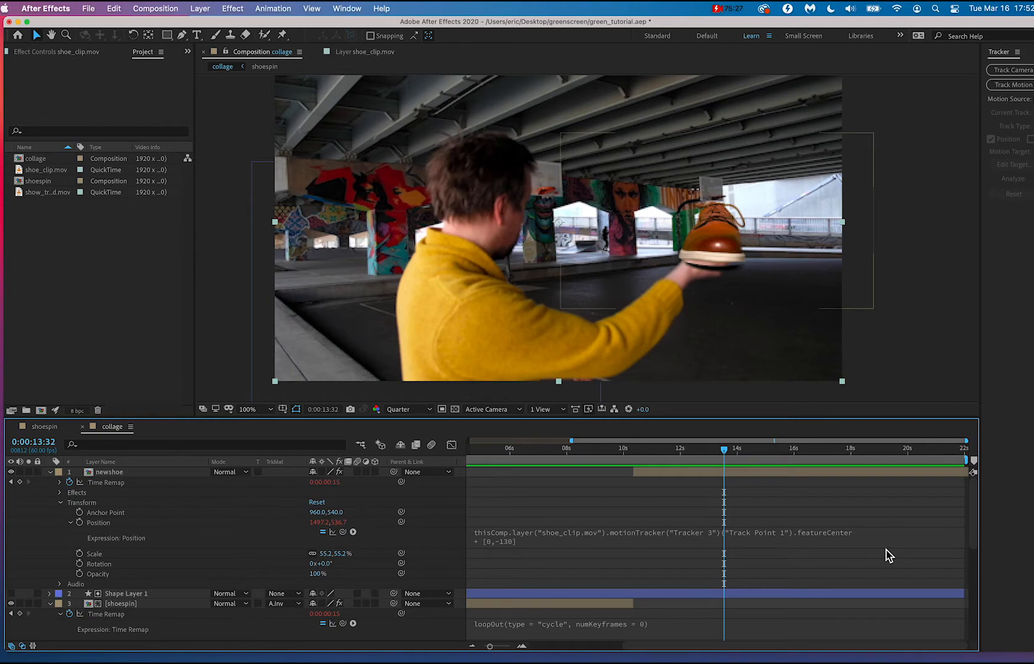
left_click(968, 476)
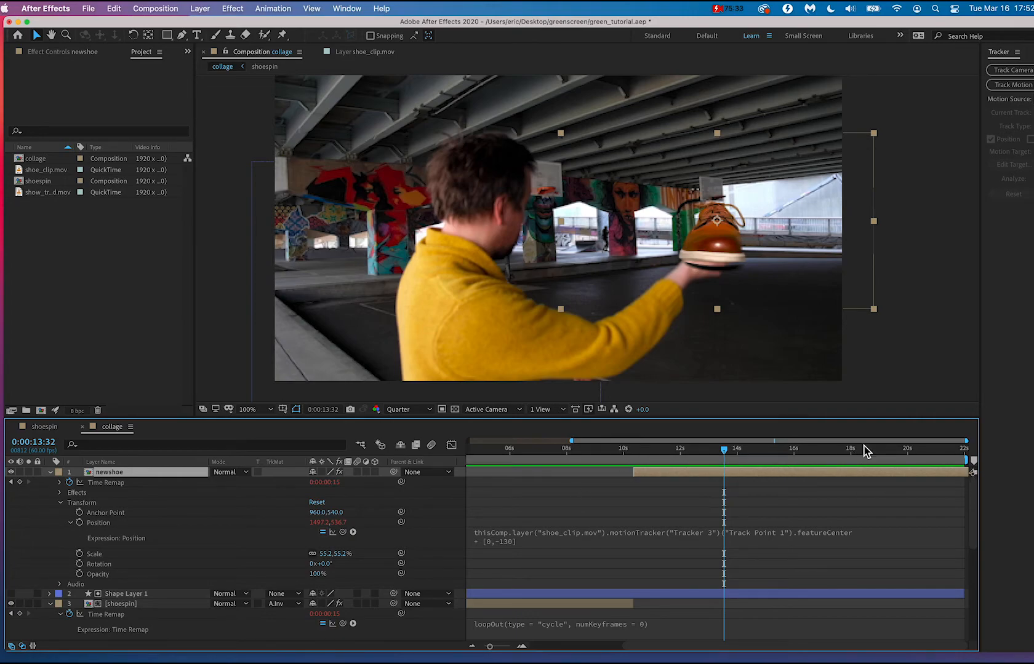
left_click_drag(919, 476, 779, 477)
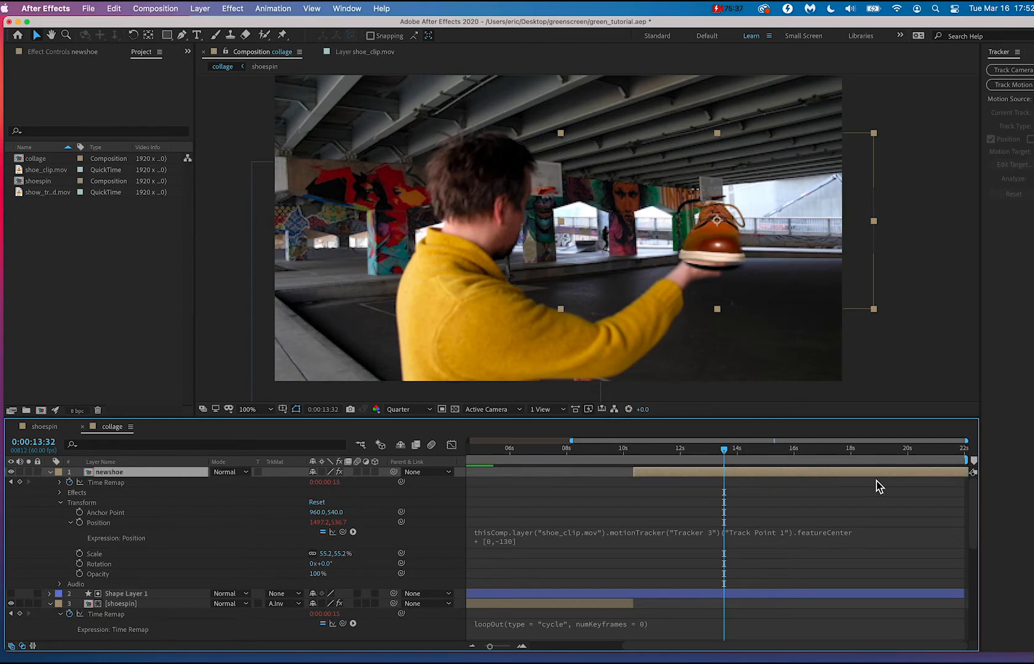
left_click_drag(959, 475, 728, 484)
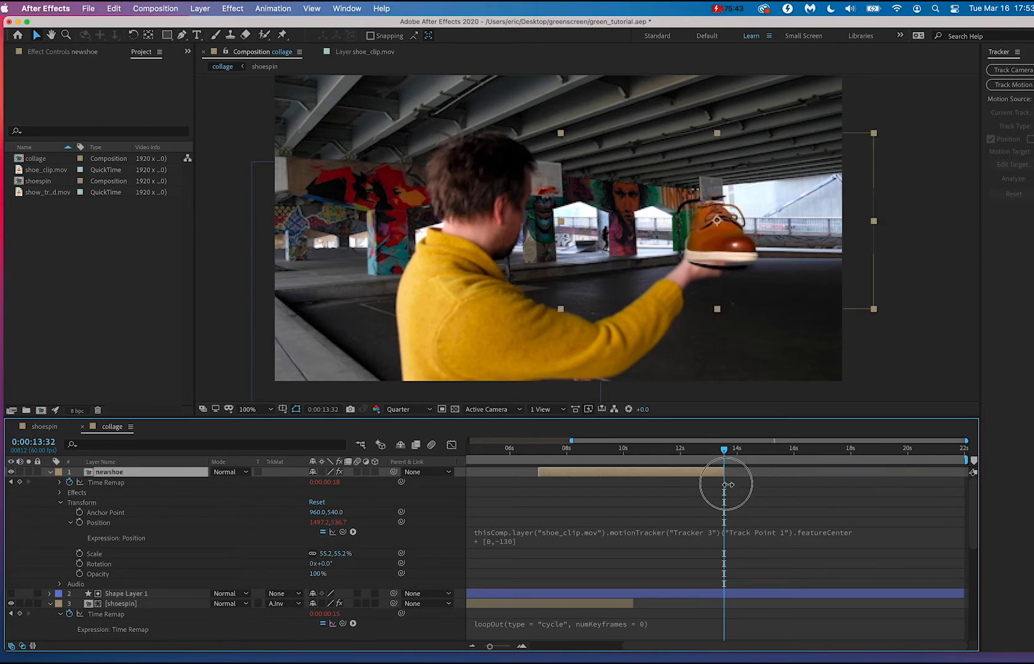
left_click_drag(613, 454, 634, 456)
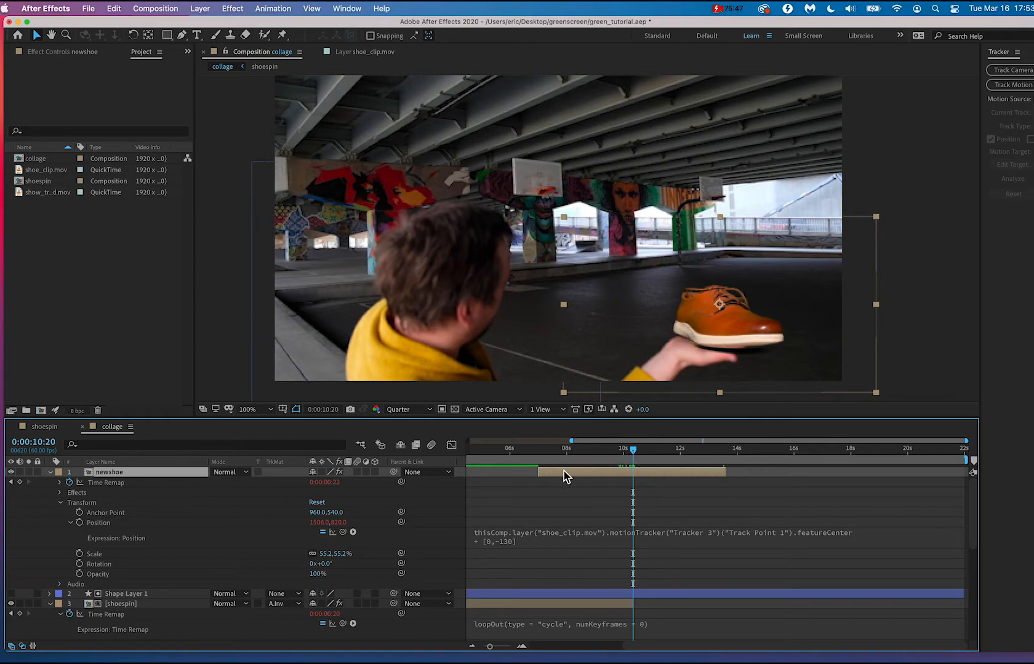
left_click_drag(540, 475, 632, 472)
Play the composition from 0:00:10:10 through 0:00:14:10 to review the retimed newshoe layer.
left_click(629, 451)
key("space")
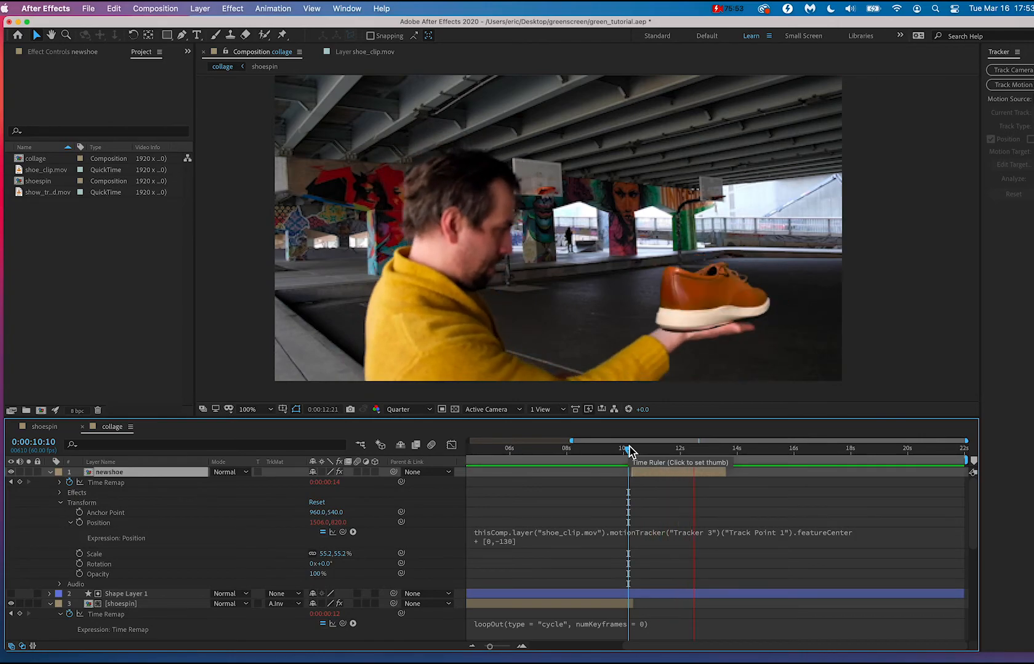
key("space")
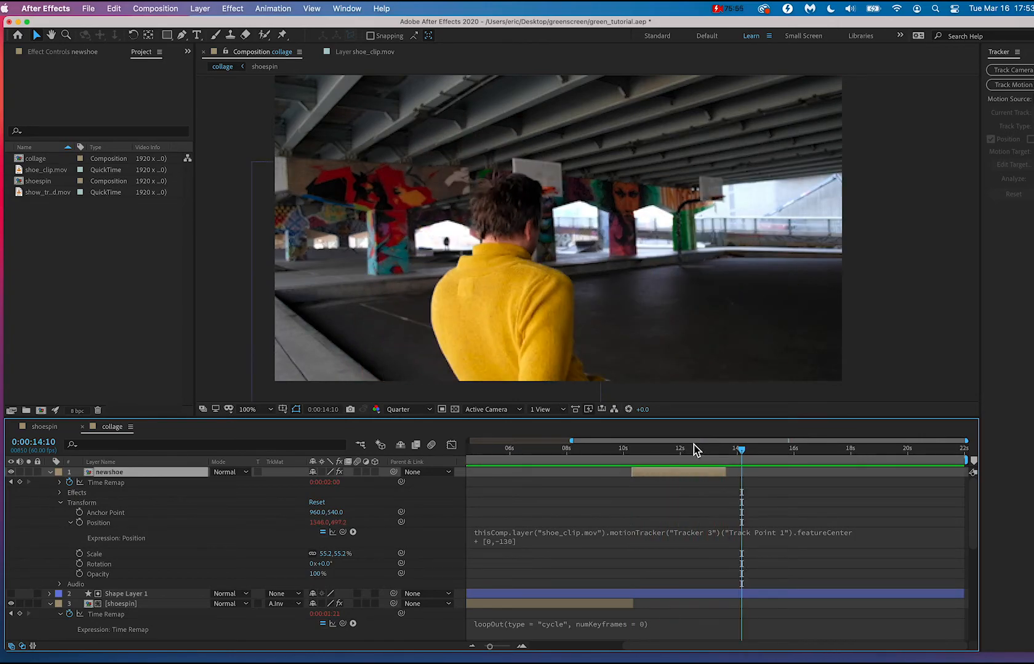
Duplicate the newshoe layer at 0:00:13:32 and set the original newshoe layer's track matte to None.
left_click(729, 454)
mouse_move(729, 455)
left_mouse_down()
mouse_move(715, 456)
mouse_move(725, 455)
left_mouse_up()
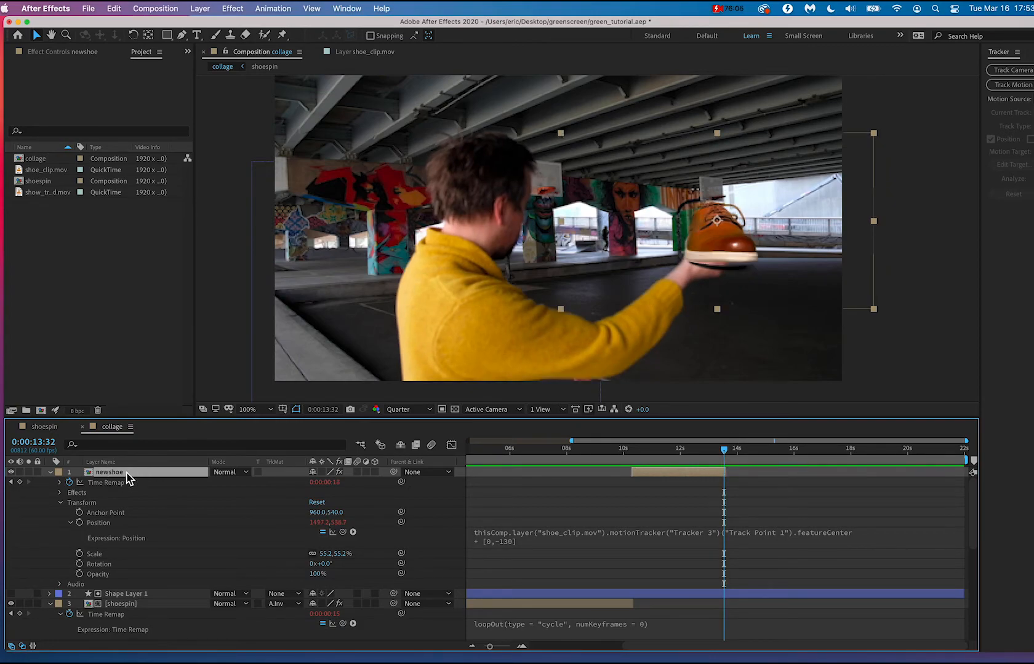
key("super+d")
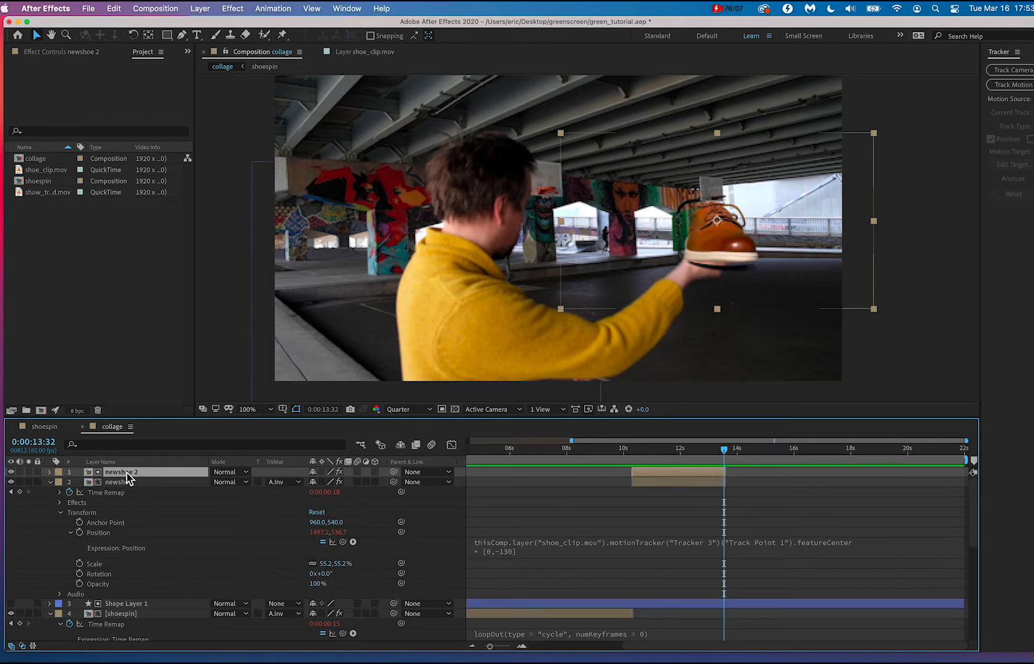
left_click(120, 483)
left_click(122, 474)
left_click(113, 483)
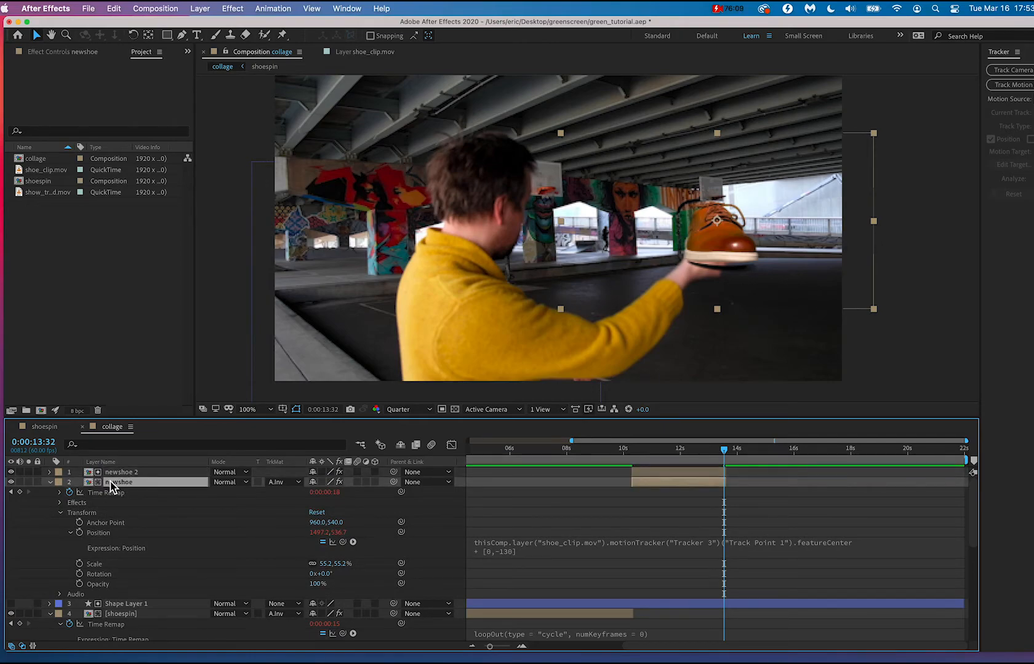
left_click(118, 475)
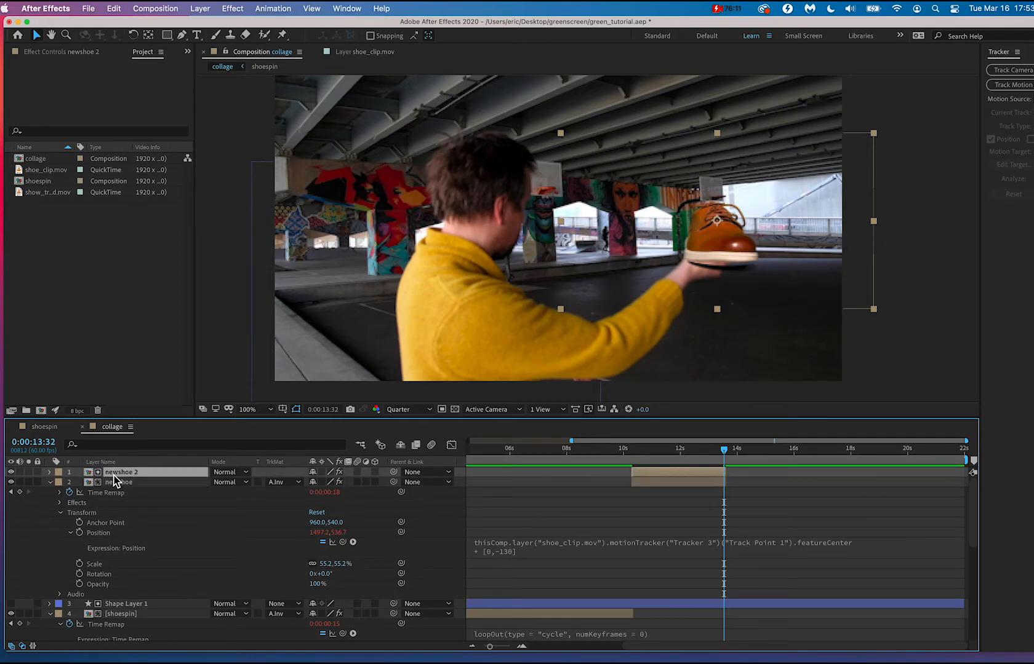
left_click(113, 483)
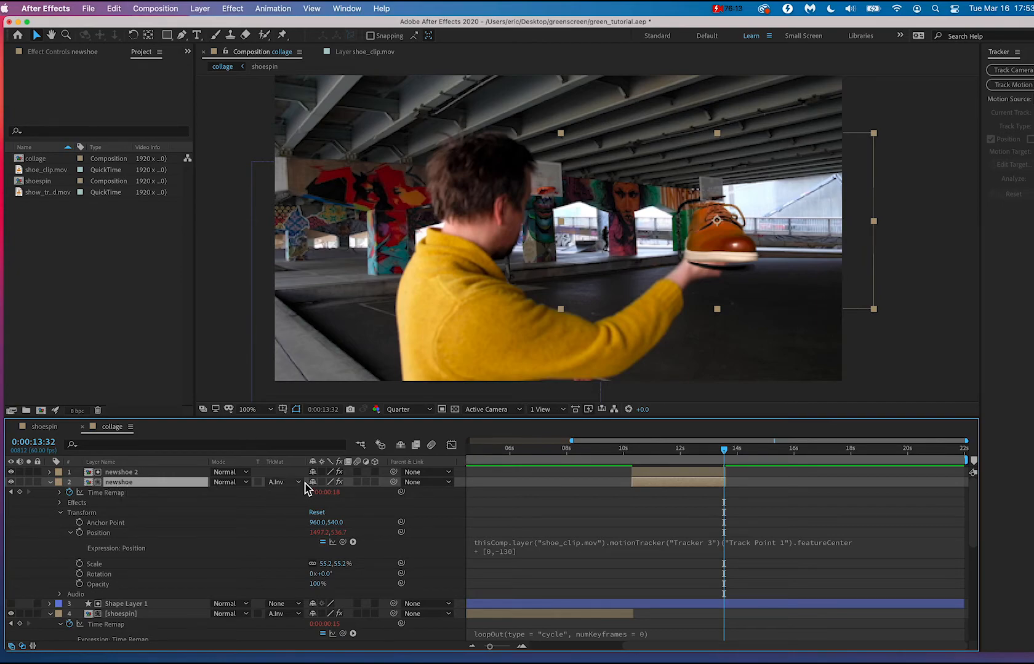
left_click(305, 483)
left_click(306, 495)
Slide the newshoe 2 layer to start where newshoe ends, and play to 0:00:13:37.
left_click(127, 473)
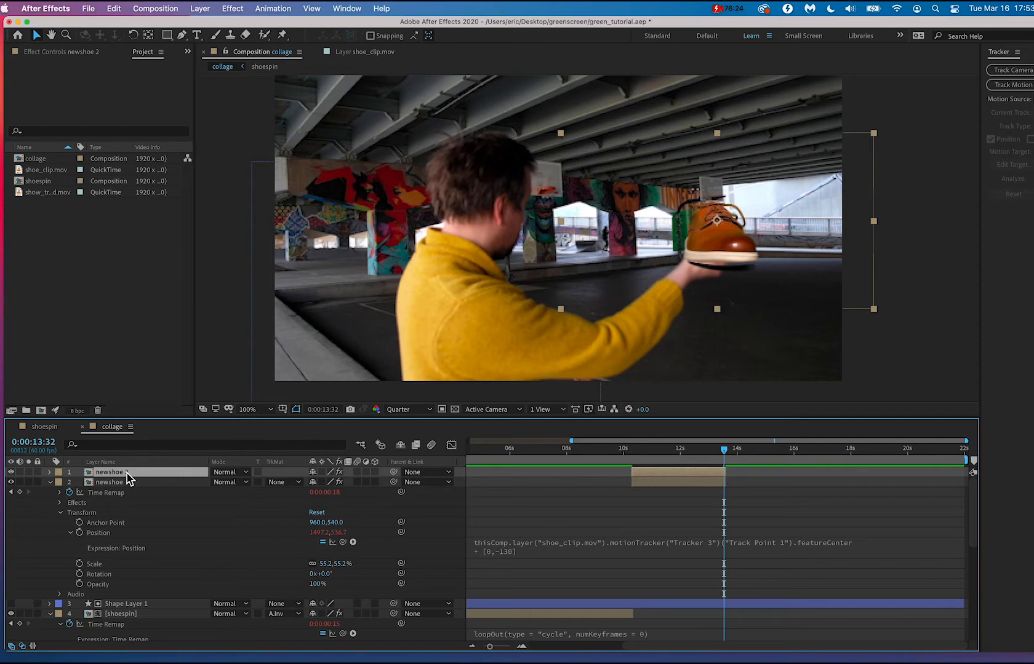
left_click_drag(653, 480, 728, 455)
key("space")
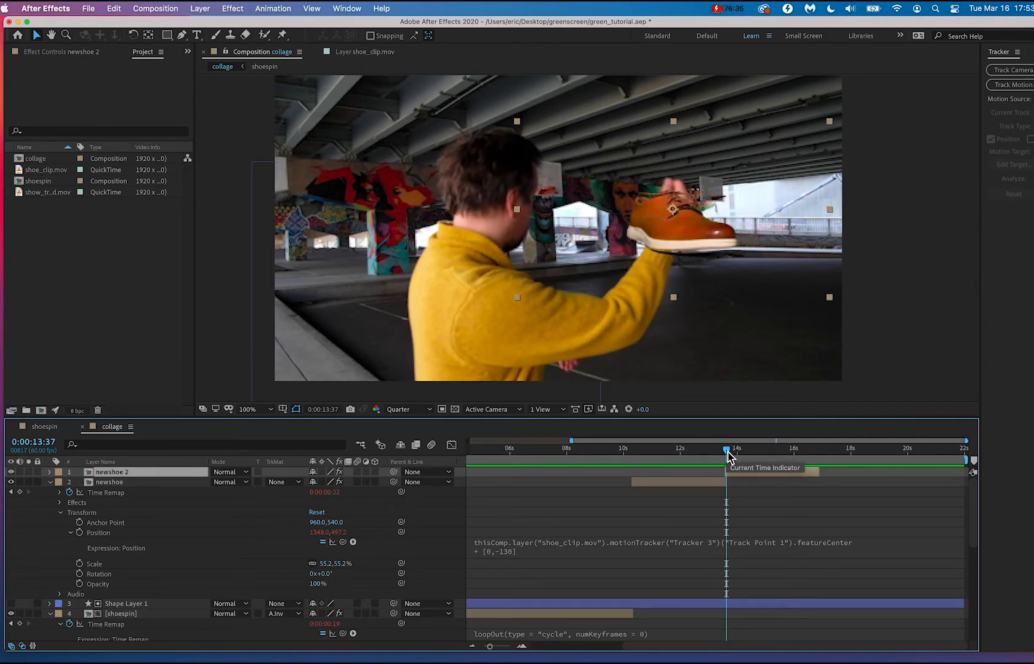
Expand newshoe 2's transform properties and set a Position keyframe at 0:00:13:37.
left_click(50, 471)
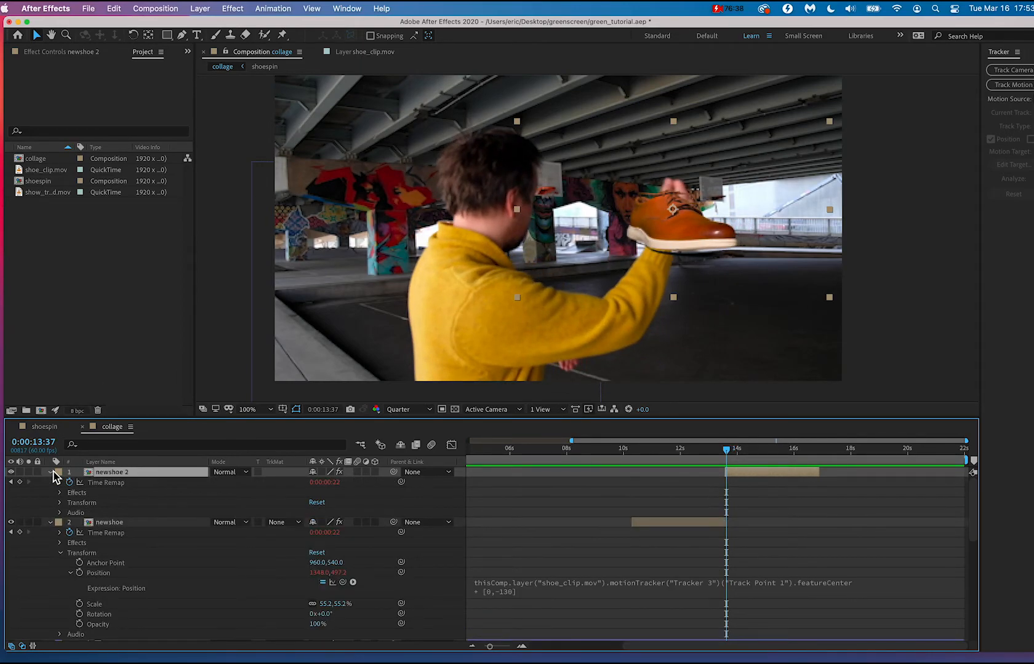
left_click(60, 502)
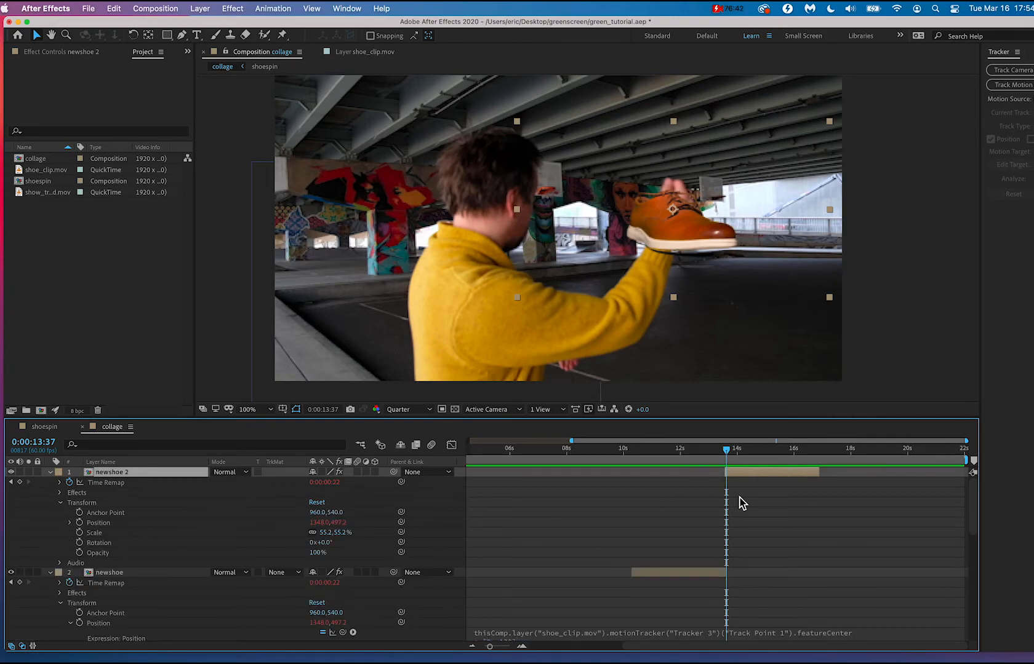
scroll(740, 503, "up", 3)
left_click(79, 523)
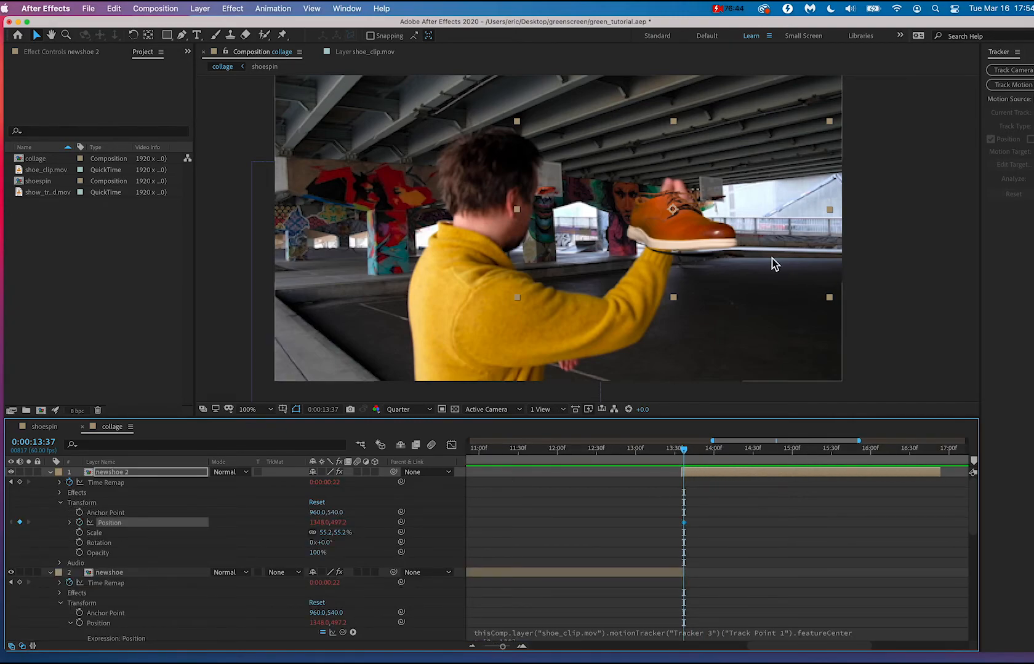
Scrub between 0:00:13:35 and 0:00:14:16 to examine the newshoe 2 shoe's position against the hand.
scroll(803, 253, "down", 4)
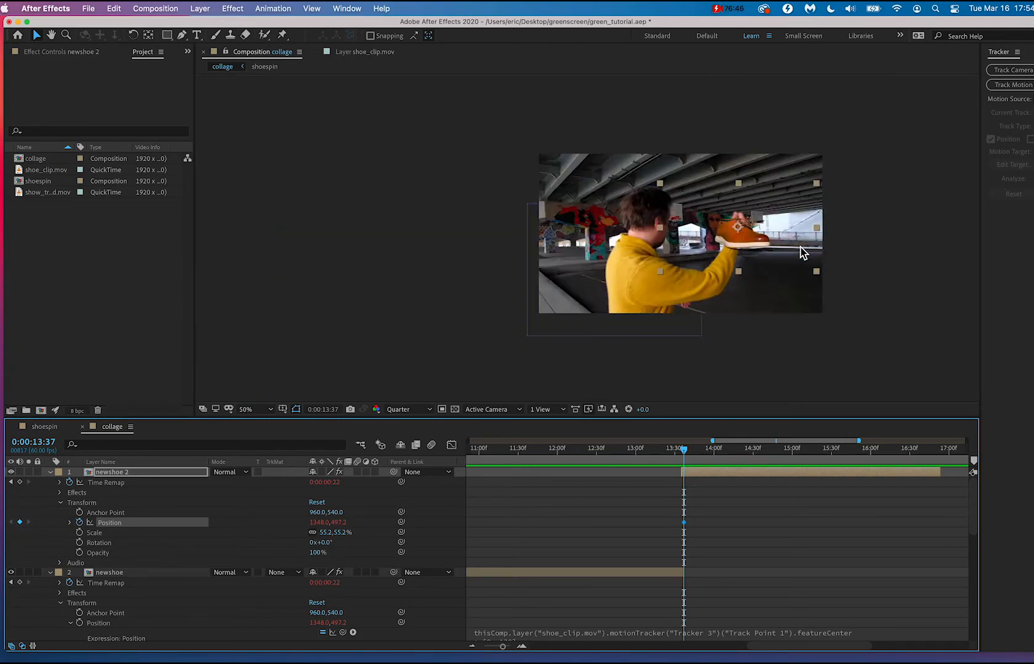
scroll(803, 252, "up", 4)
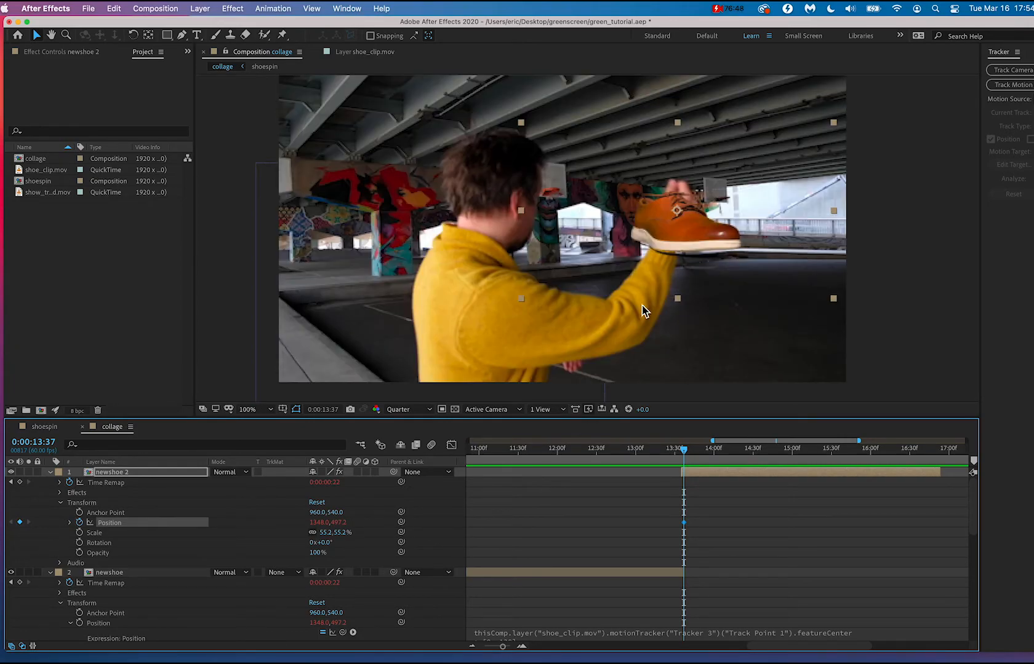
mouse_move(687, 455)
left_mouse_down()
mouse_move(667, 449)
mouse_move(695, 450)
mouse_move(681, 450)
left_mouse_up()
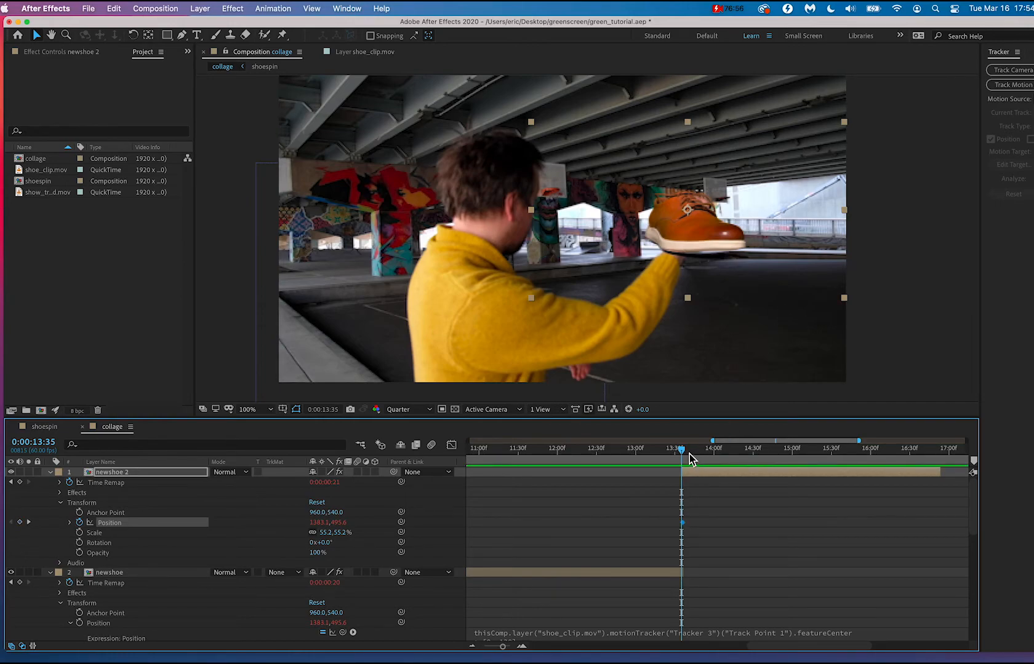
left_click_drag(683, 452, 733, 450)
scroll(714, 228, "down", 4)
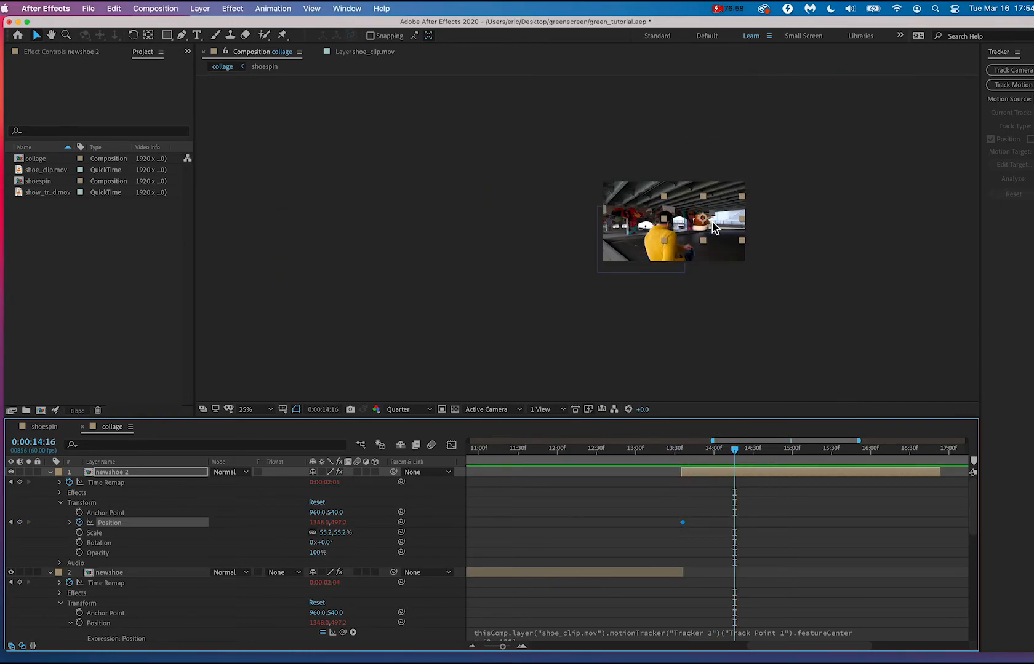
scroll(712, 222, "up", 2)
mouse_move(711, 220)
left_mouse_down()
mouse_move(762, 114)
mouse_move(714, 239)
left_mouse_up()
key("super+z")
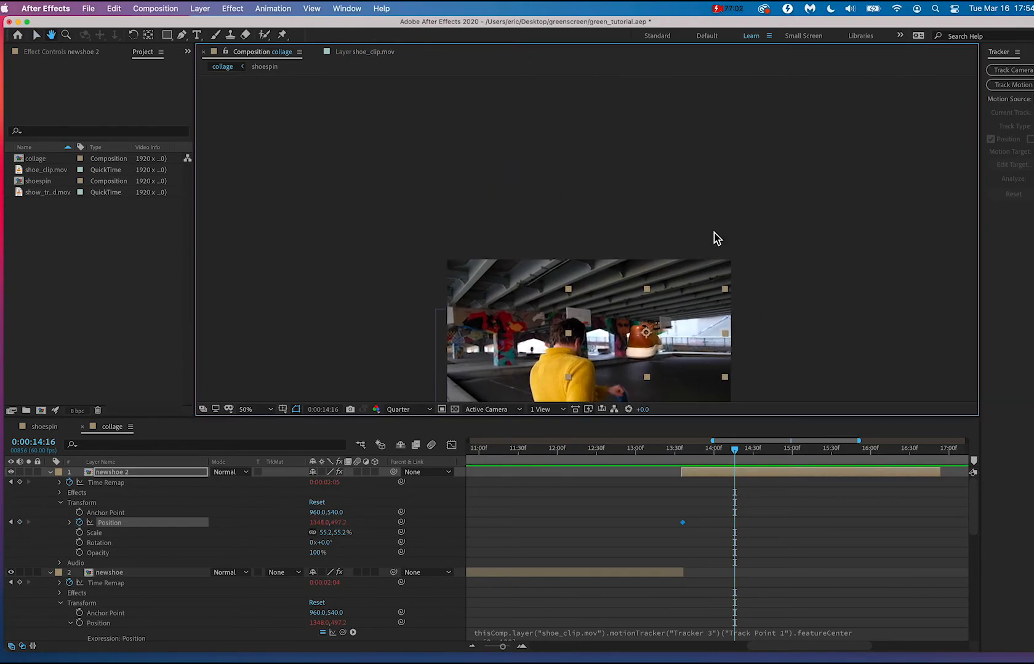
Slide newshoe 2 slightly earlier and try trimming the end of newshoe to 0:00:13:31.
left_click_drag(700, 455, 676, 451)
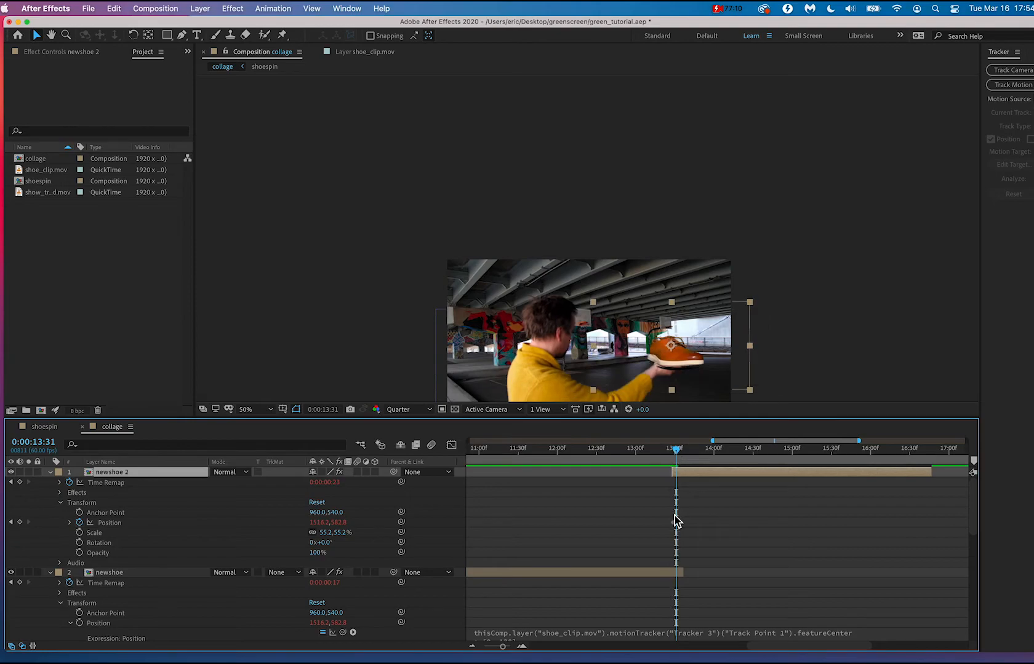
left_click(685, 573)
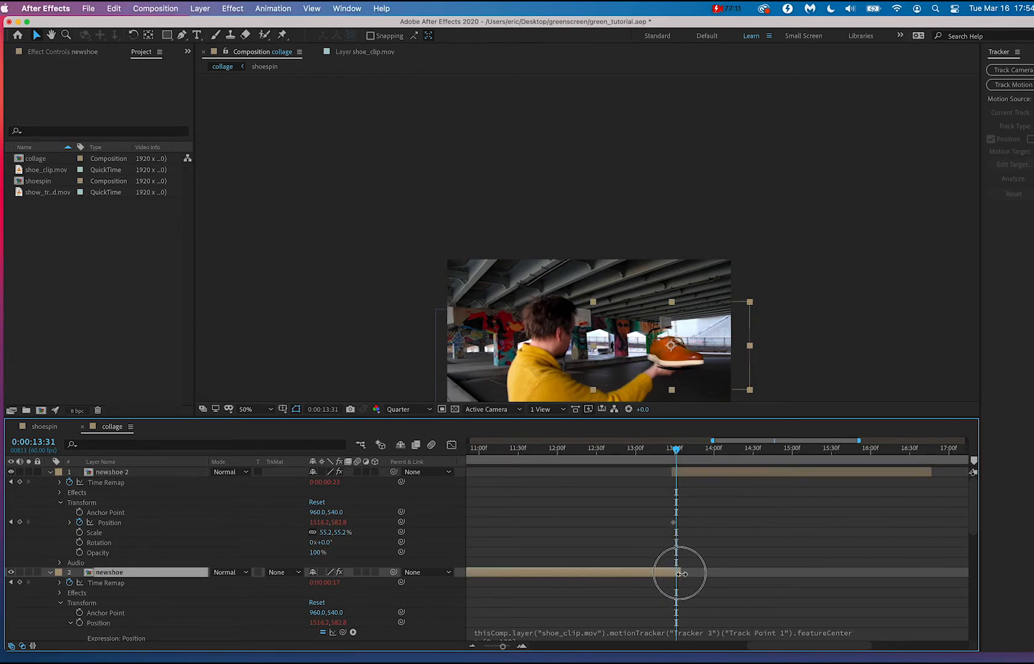
left_click(679, 451)
mouse_move(681, 456)
left_mouse_down()
mouse_move(659, 455)
mouse_move(679, 458)
left_mouse_up()
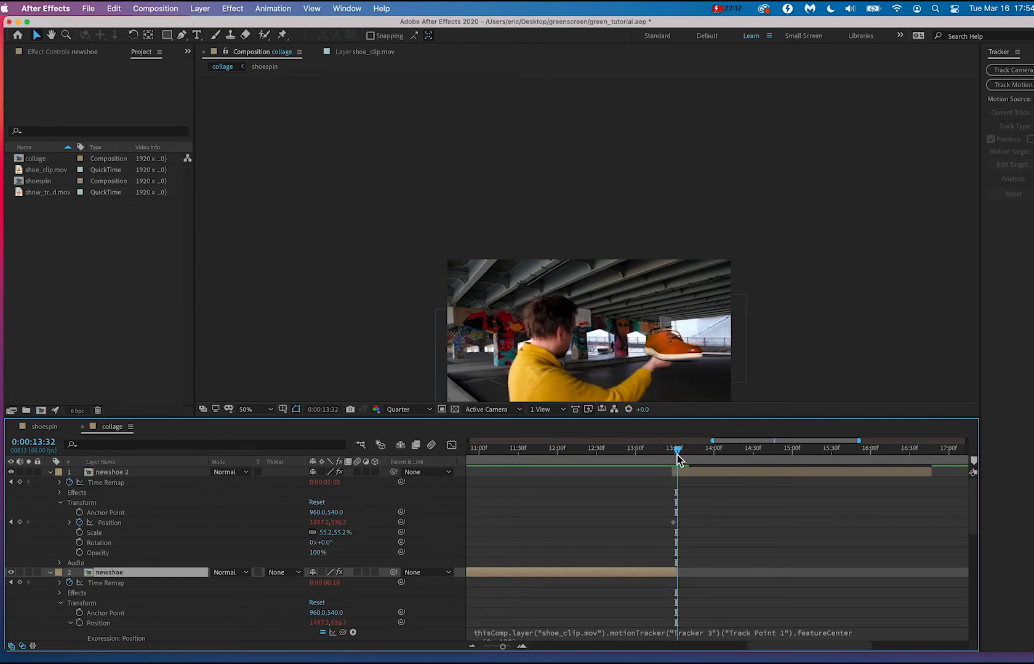
left_click(690, 359)
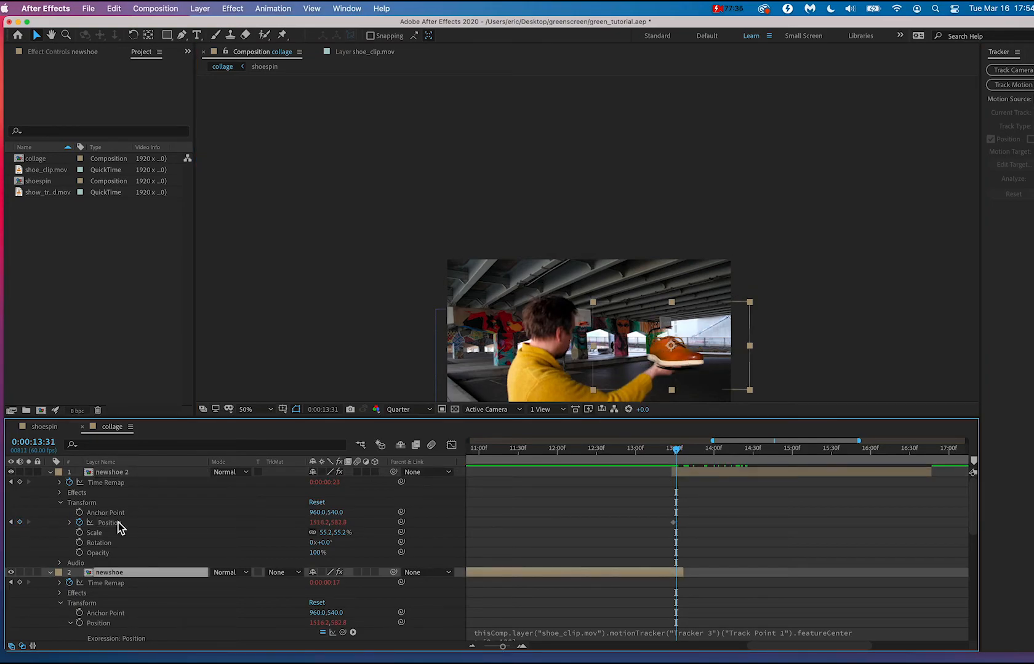
Try clearing the tracker expression from newshoe 2's Position, and undo the removal.
left_click(116, 523)
right_click(129, 532)
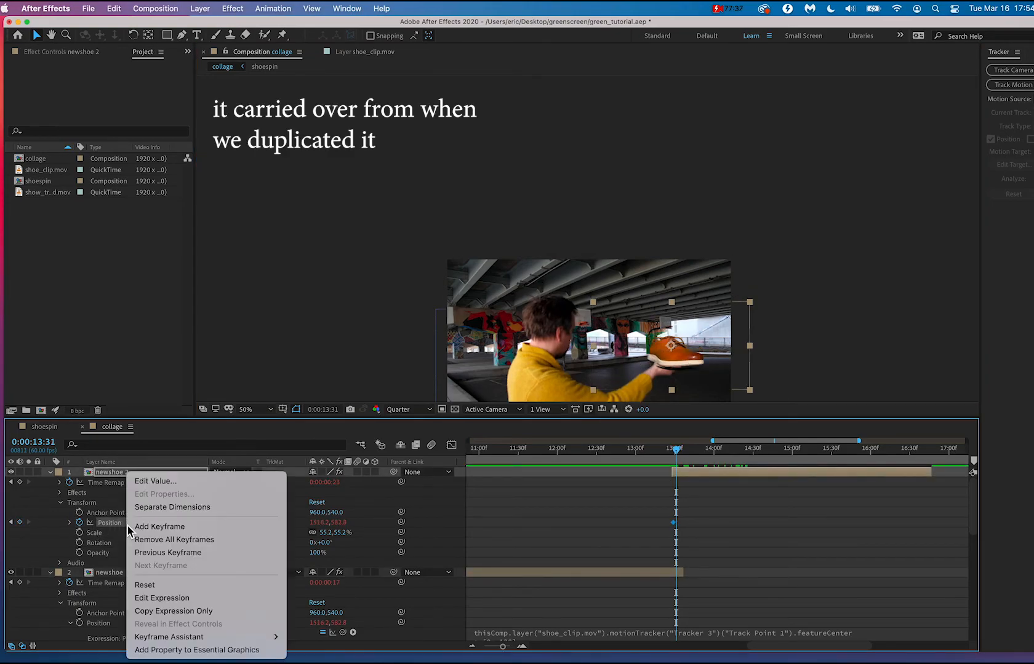
left_click(161, 598)
key("BackSpace")
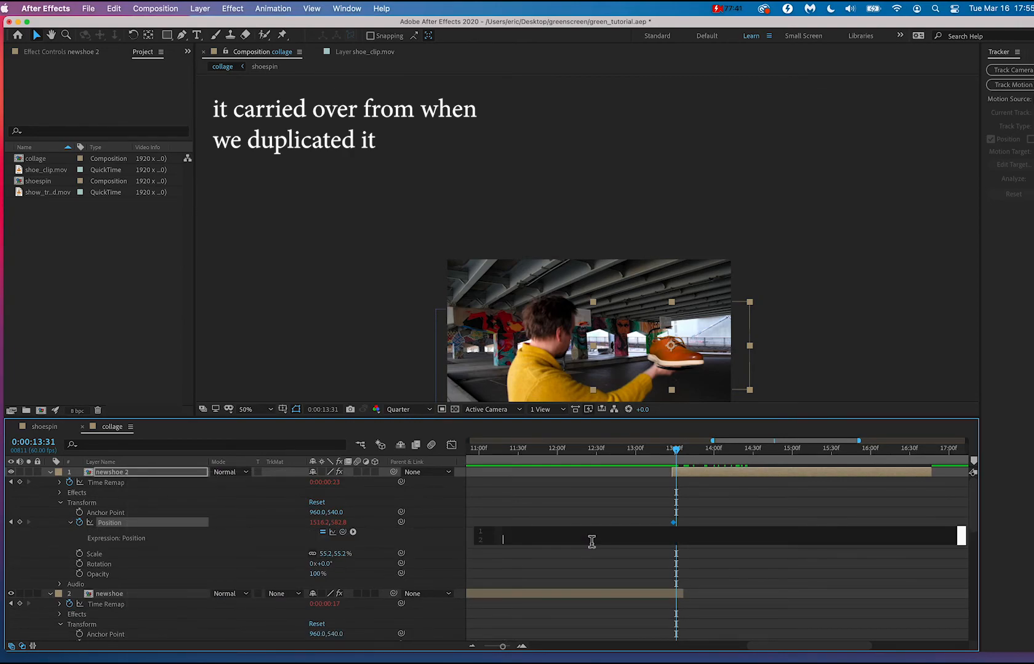
left_click(595, 517)
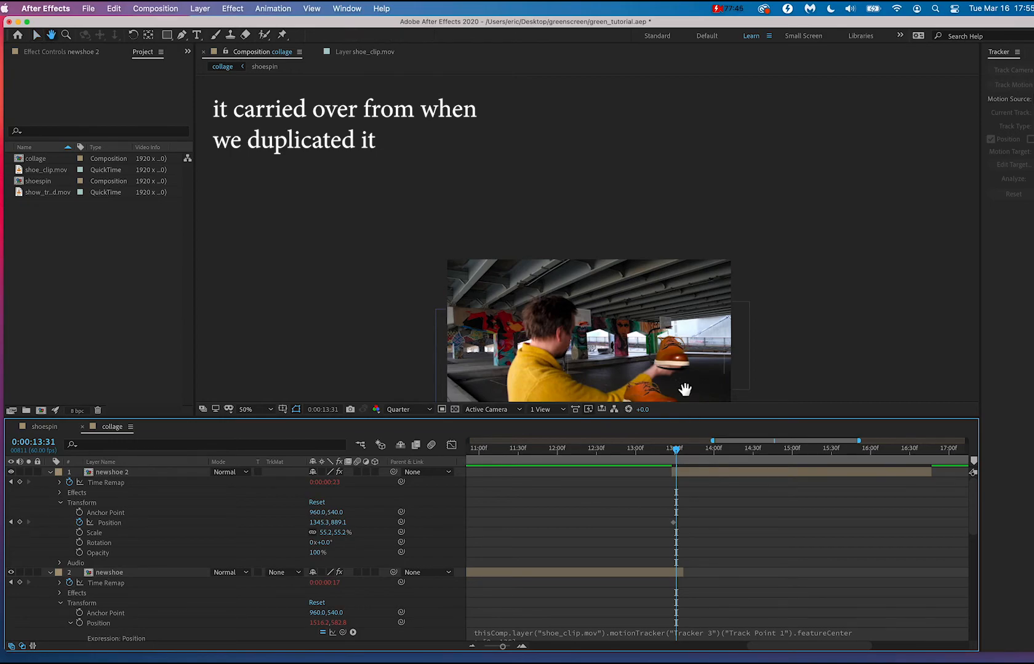
left_click_drag(685, 390, 689, 351)
scroll(689, 351, "up", 2)
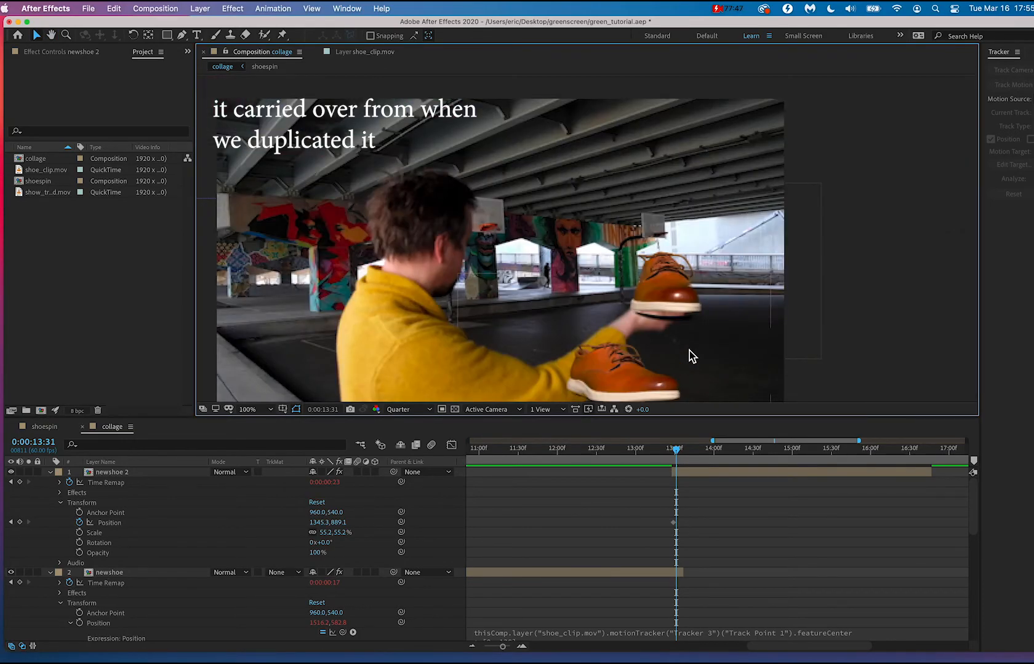
key("super+z")
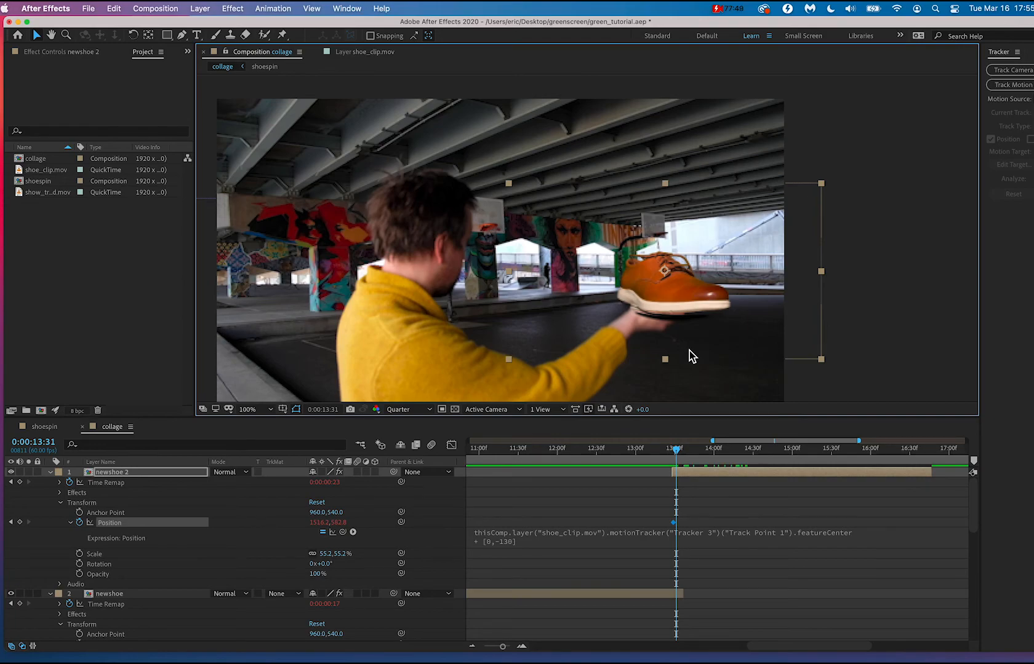
Delete the entire tracker expression from newshoe 2's Position property so the layer can be keyframed by hand.
left_click(537, 538)
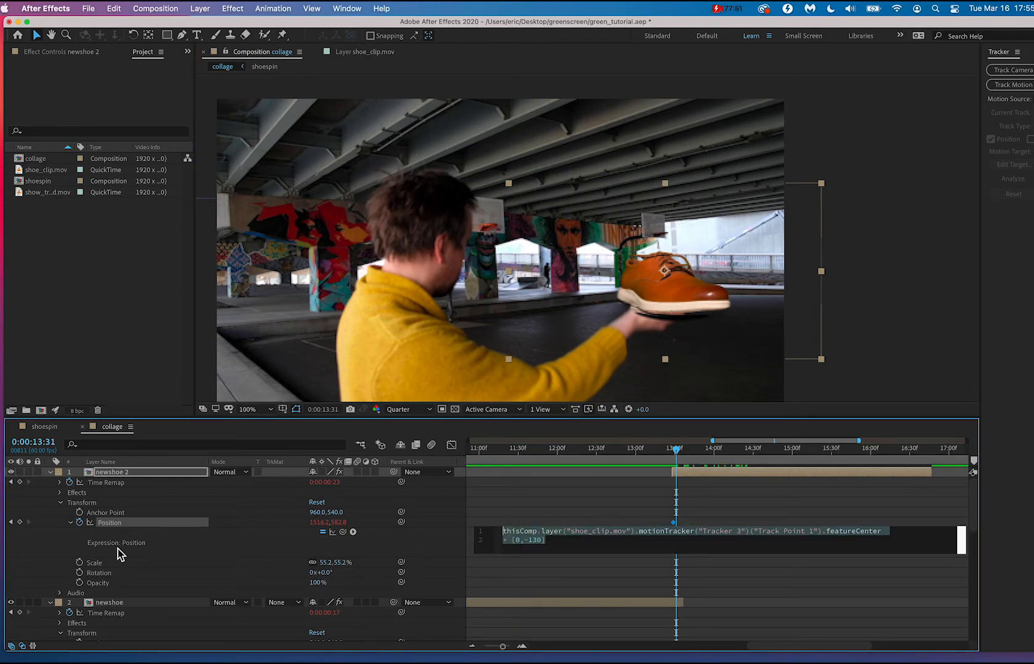
left_click(564, 540)
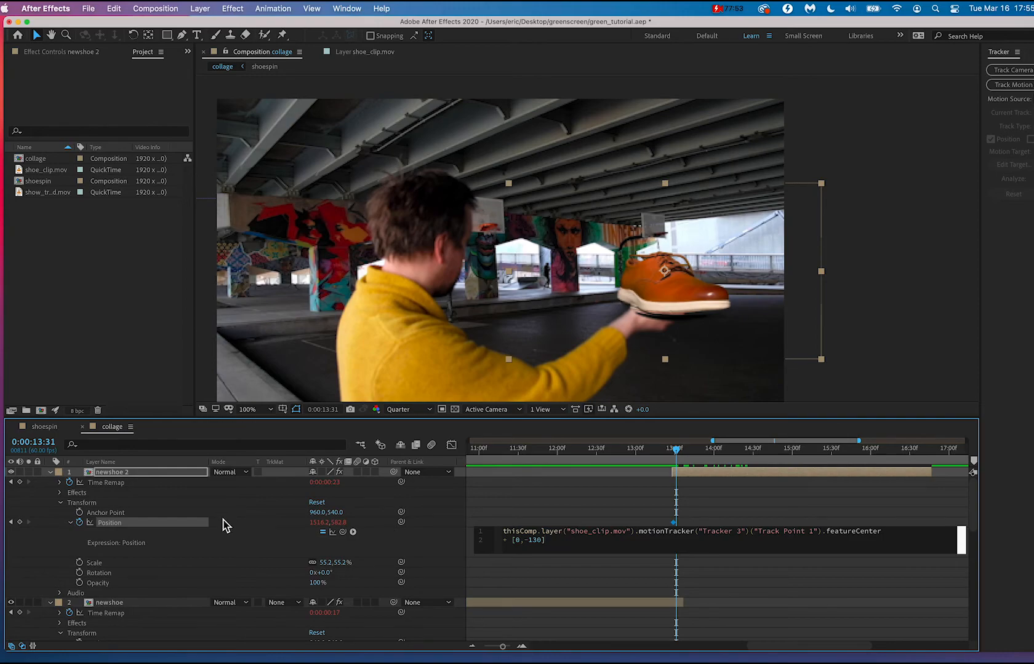
left_click(154, 512)
left_click(137, 523)
right_click(123, 530)
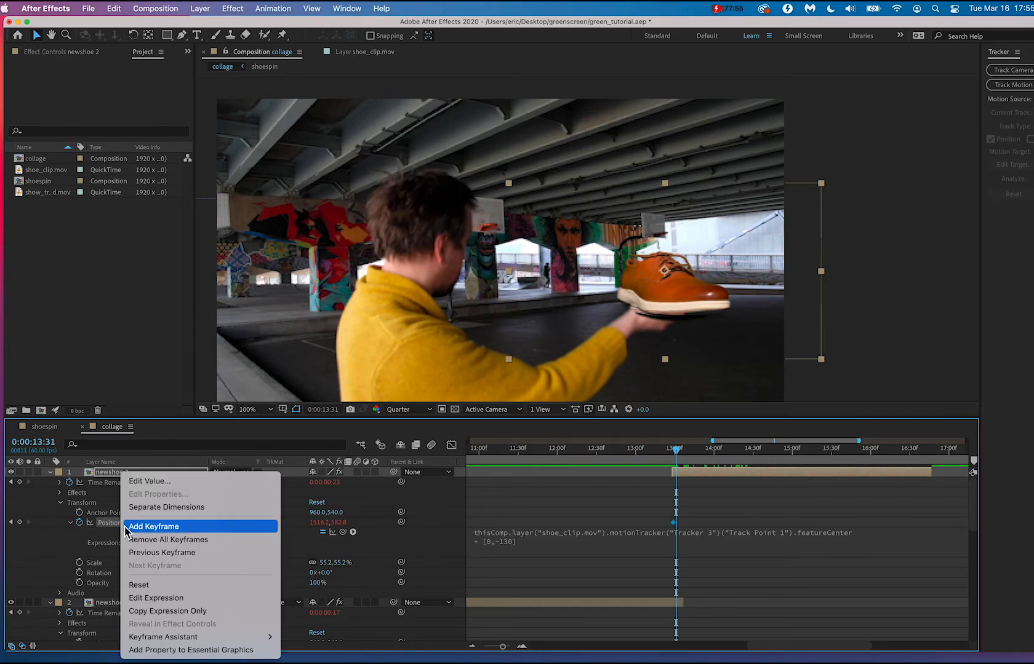
left_click(160, 595)
key("BackSpace")
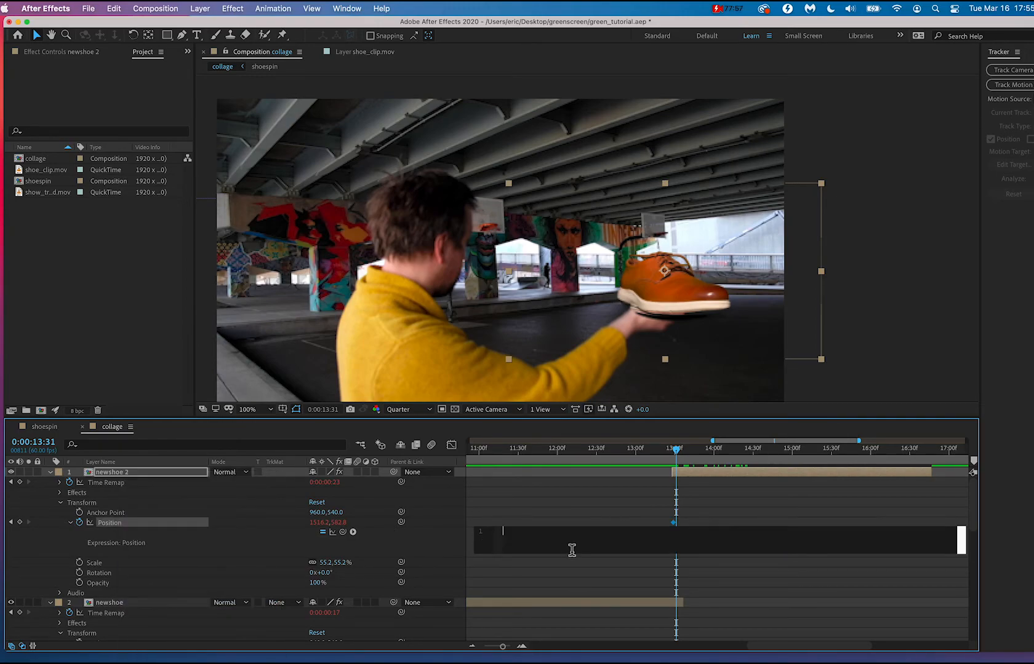
left_click(579, 505)
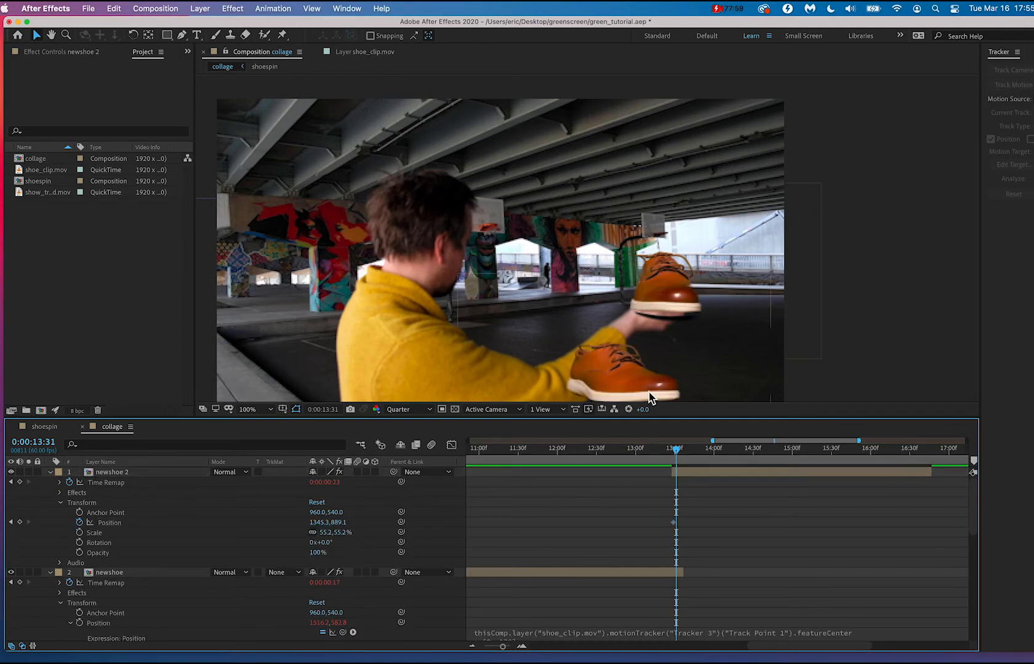
Shorten the end of newshoe and slide newshoe 2 earlier until its shoe faces the same way as newshoe's at 0:00:13:29.
mouse_move(677, 453)
left_mouse_down()
mouse_move(657, 453)
mouse_move(678, 454)
left_mouse_up()
left_click_drag(677, 574, 678, 575)
left_click_drag(707, 472, 674, 449)
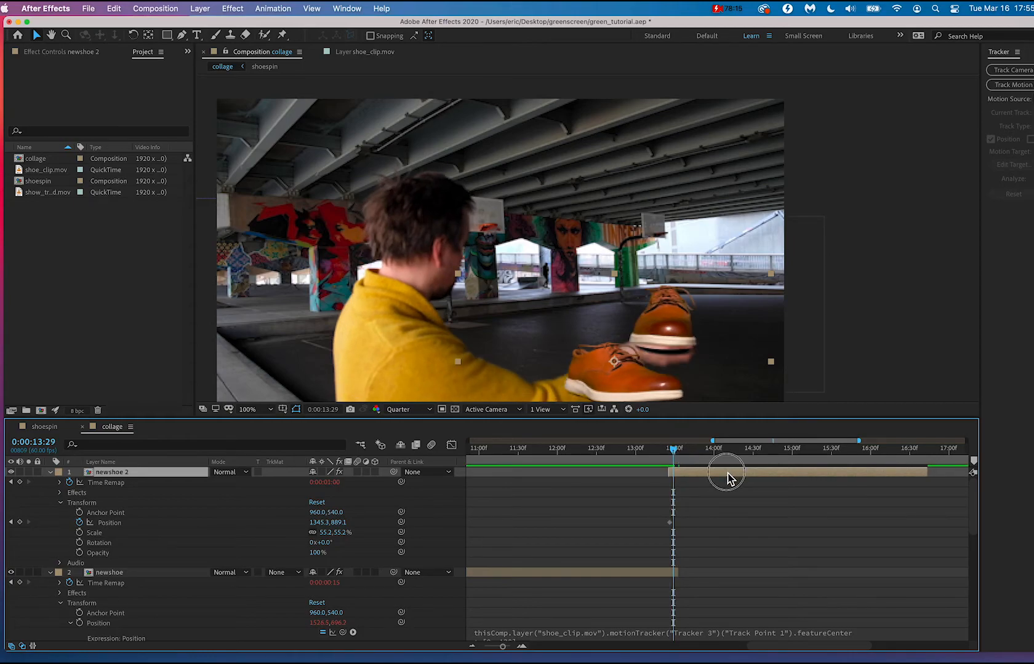
left_click_drag(728, 478, 614, 477)
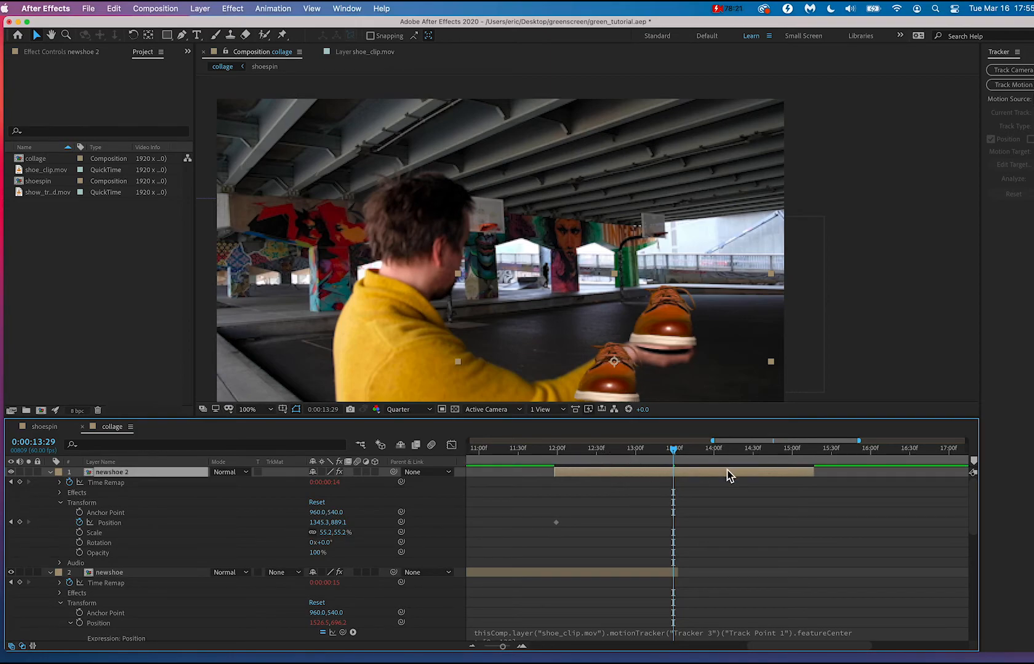
left_click_drag(728, 477, 727, 478)
Place newshoe 2's shoe over the original in the hand at 0:00:13:29, about 1527, 695, and delete its earlier Position keyframe.
left_click_drag(627, 394, 679, 331)
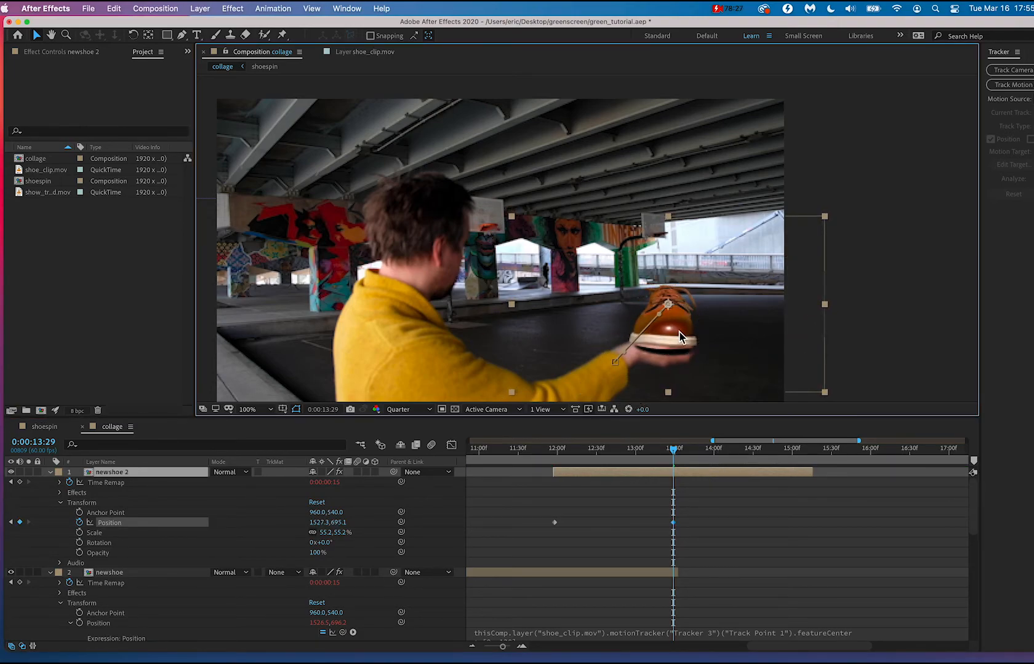
left_click(579, 542)
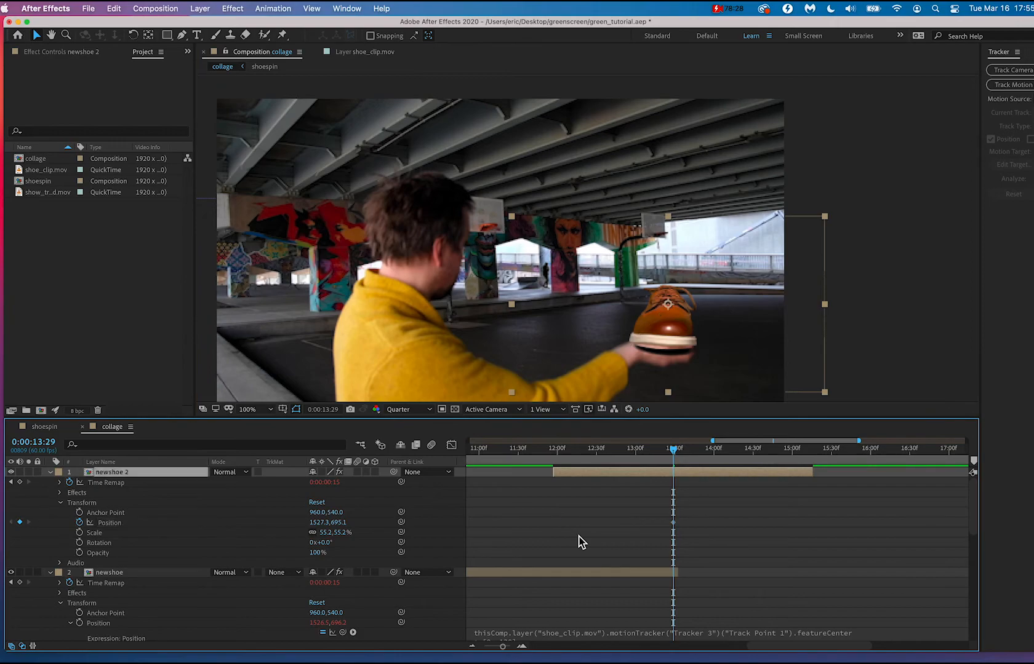
Trim the start of newshoe 2 to 0:00:13:29 and extend its end to about 0:00:16:23.
left_click(553, 483)
left_click_drag(554, 484, 678, 493)
left_click_drag(818, 474, 907, 475)
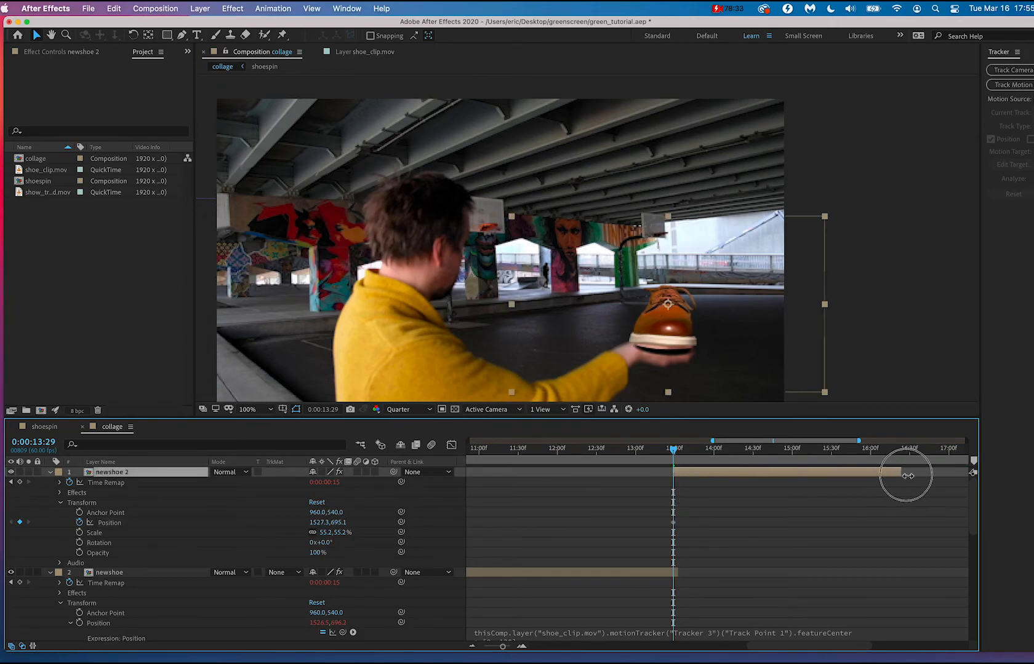
Trim the end of the newshoe layer to 0:00:13:29, where newshoe 2 begins.
mouse_move(674, 449)
left_mouse_down()
mouse_move(728, 452)
mouse_move(658, 451)
mouse_move(713, 450)
mouse_move(662, 450)
mouse_move(675, 449)
left_mouse_up()
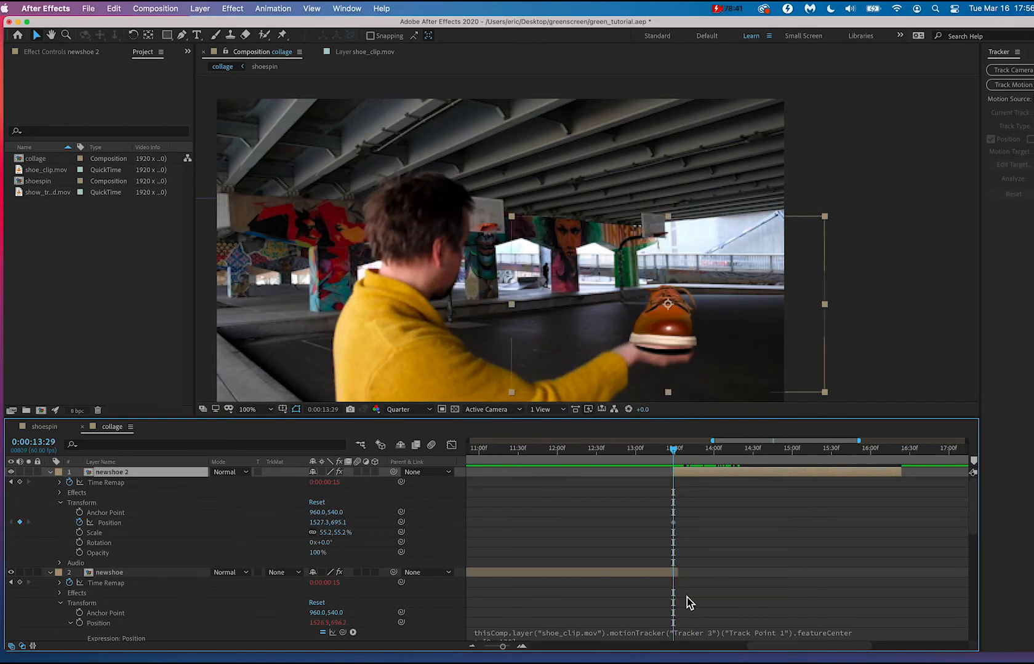
key("equal")
key("equal")
key("equal")
left_click_drag(687, 577, 665, 577)
key("minus")
key("minus")
key("minus")
key("minus")
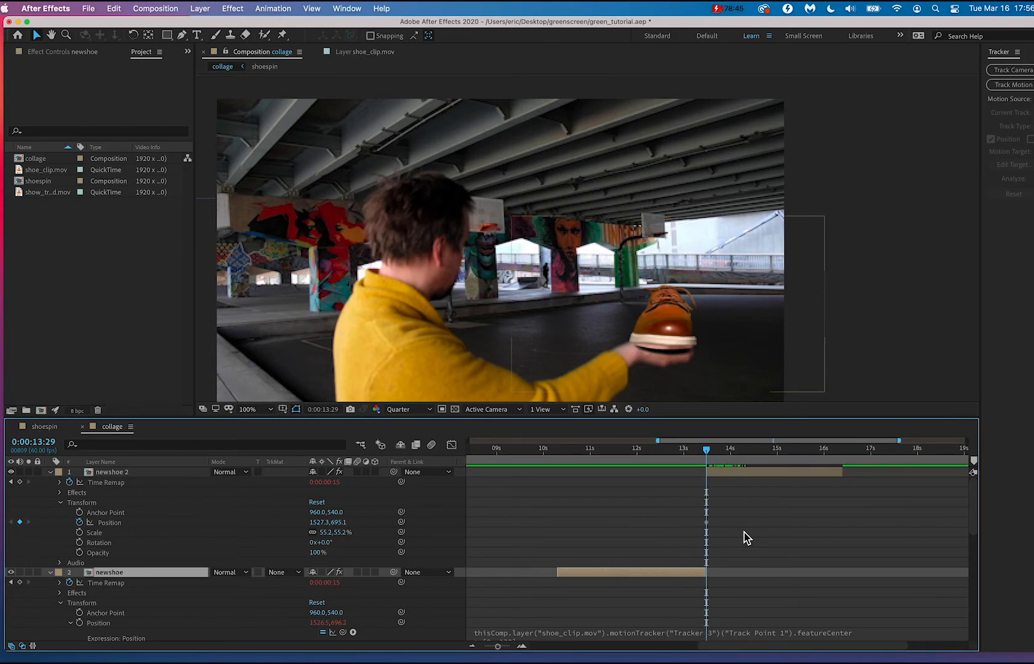
Keyframe newshoe 2's Position above the frame at 0:00:13:40, about 1569, -421, and on the ground at 0:00:13:54, about 1541, 875.
mouse_move(714, 449)
left_mouse_down()
mouse_move(733, 447)
mouse_move(671, 445)
mouse_move(715, 453)
left_mouse_up()
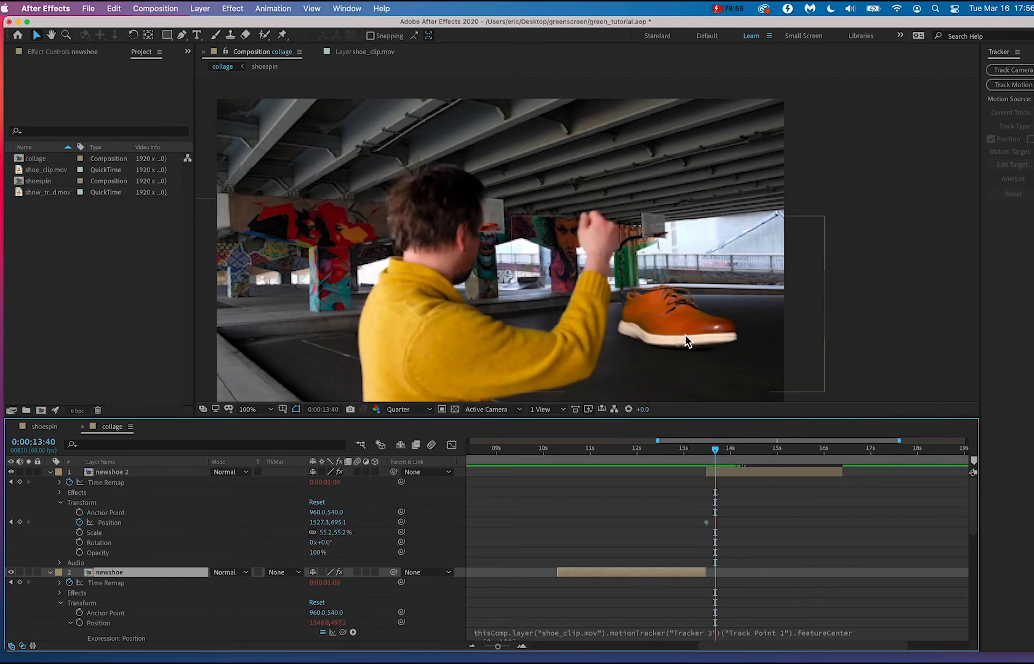
left_click_drag(685, 336, 699, 79)
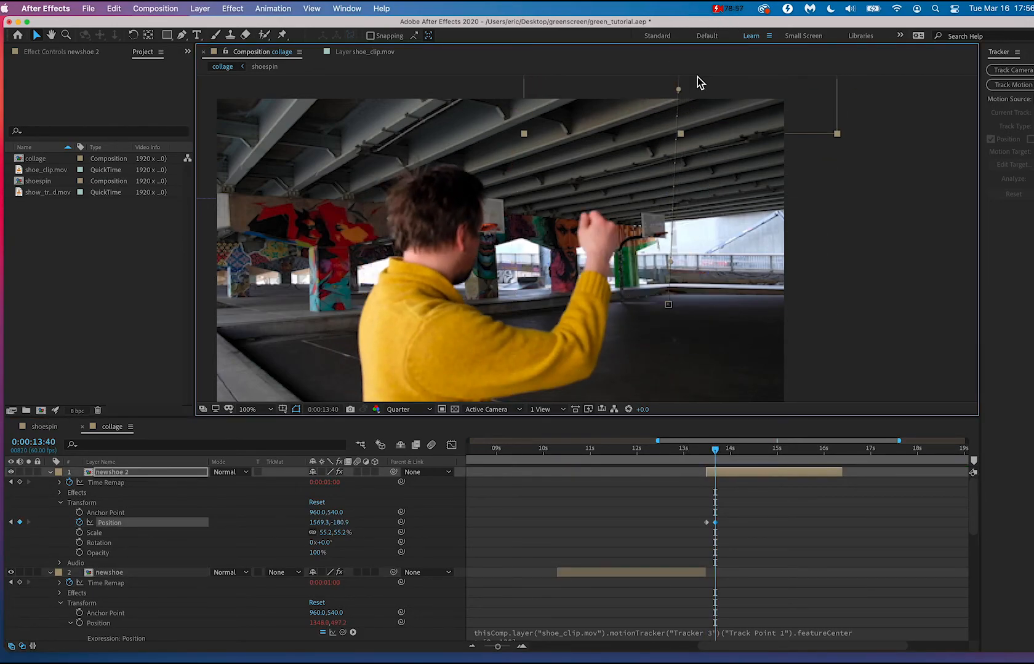
scroll(710, 168, "down", 2)
left_click_drag(729, 133, 728, 102)
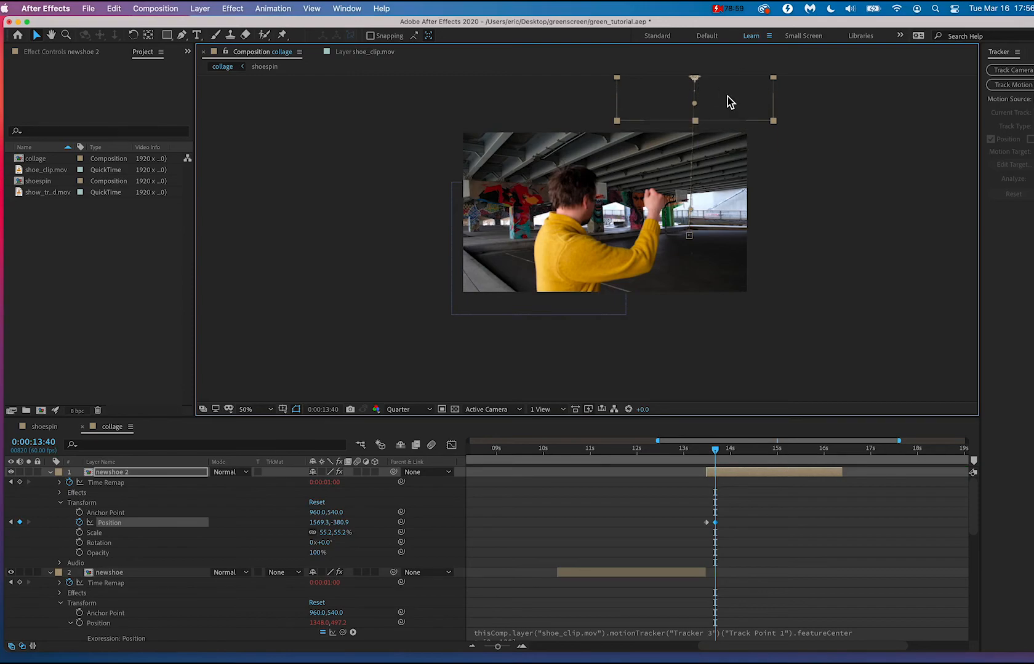
mouse_move(716, 452)
left_mouse_down()
mouse_move(696, 453)
mouse_move(750, 454)
mouse_move(699, 462)
mouse_move(727, 465)
left_mouse_up()
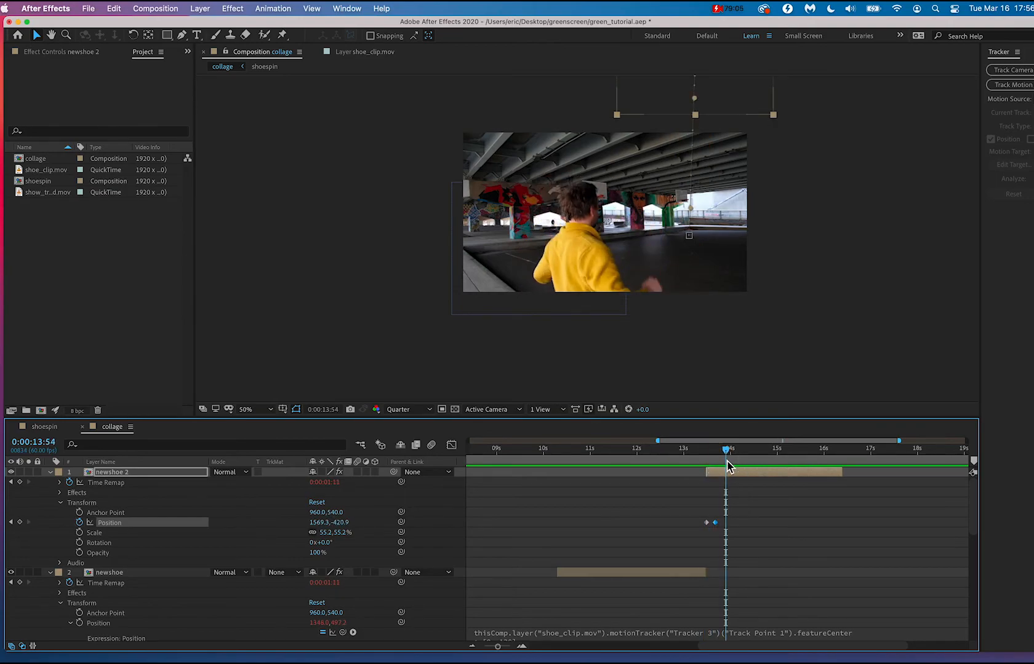
left_click_drag(706, 91, 697, 282)
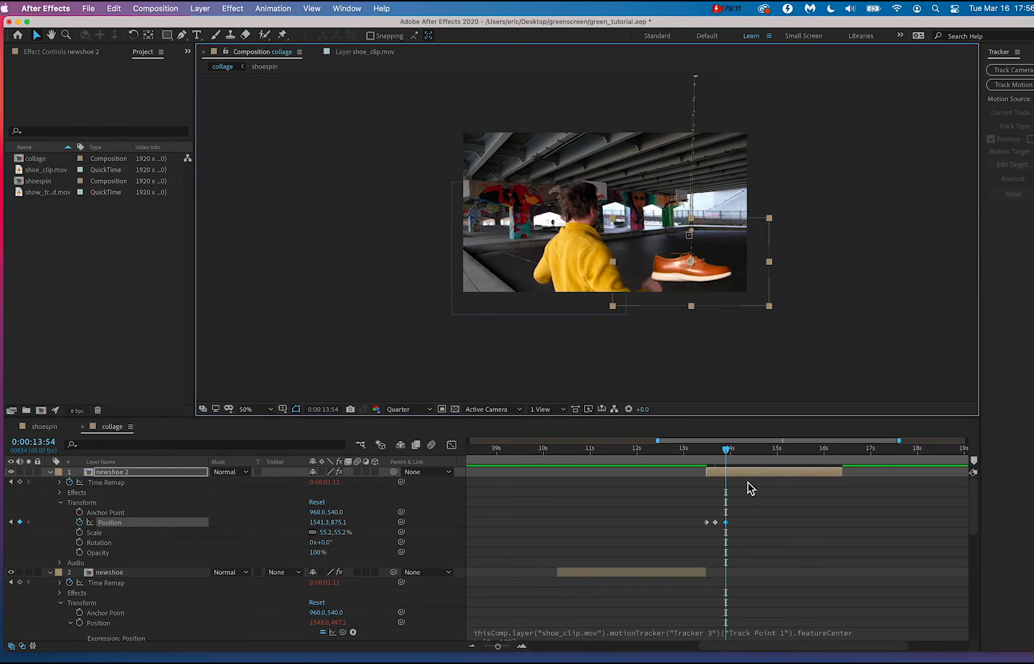
Add a Scale keyframe to newshoe 2 at 0:00:13:41 and reduce the Scale to about 34% at 0:00:13:55.
left_click_drag(726, 450, 717, 455)
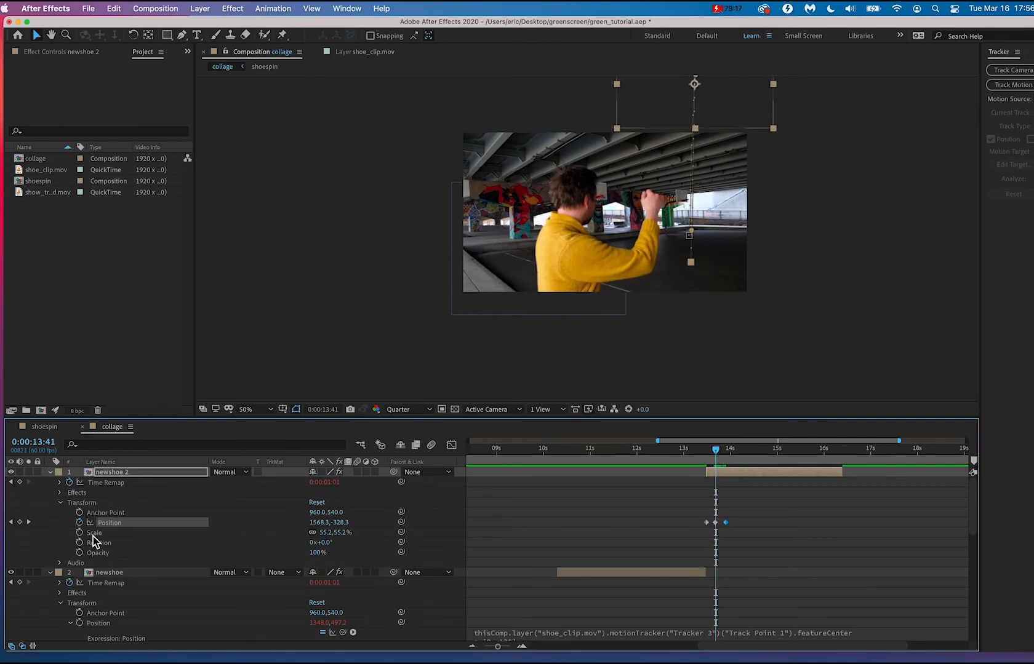
left_click(32, 533)
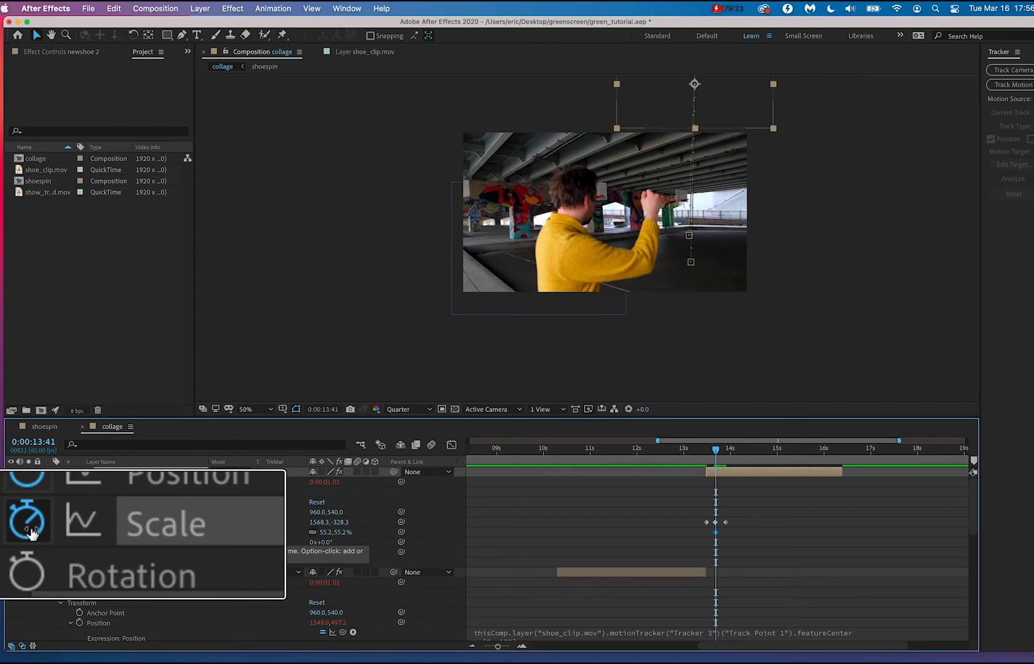
mouse_move(716, 451)
left_mouse_down()
mouse_move(744, 455)
mouse_move(727, 454)
left_mouse_up()
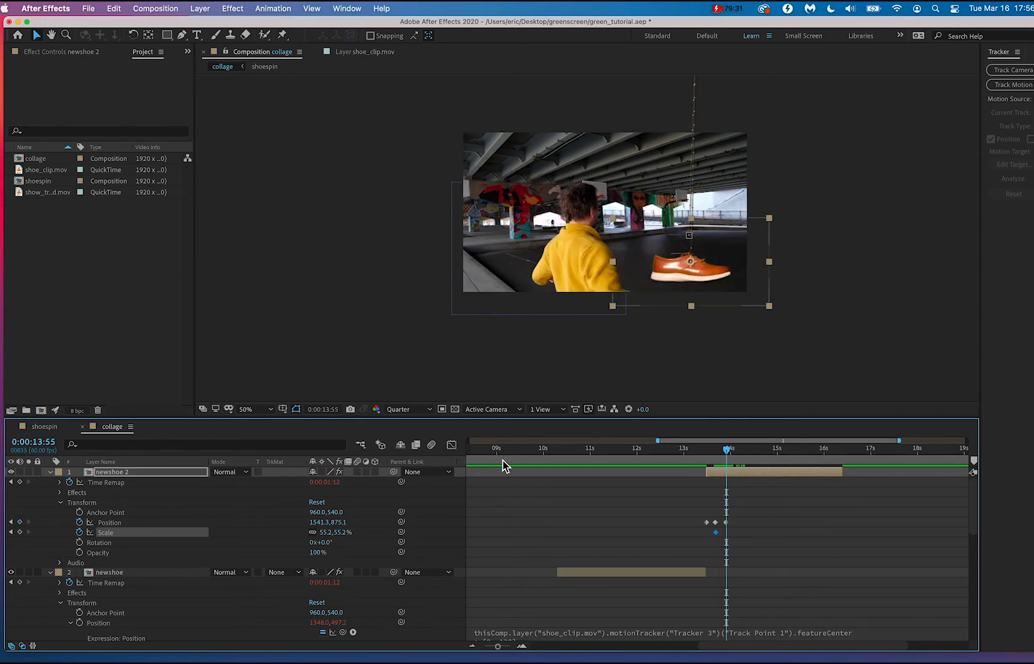
left_click_drag(345, 536, 332, 534)
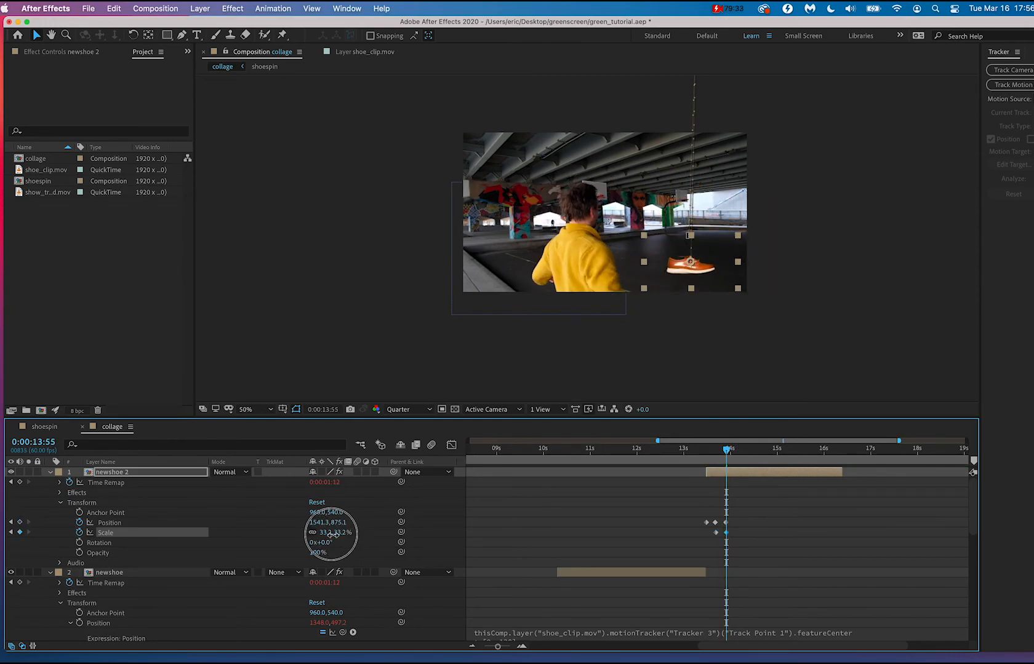
Move newshoe 2's last Position and Scale keyframes to about 0:00:14:17 to lengthen the fall.
mouse_move(728, 455)
left_mouse_down()
mouse_move(704, 455)
mouse_move(740, 458)
left_mouse_up()
left_click(744, 455)
left_click(726, 522, "shift")
left_click_drag(727, 533, 743, 537)
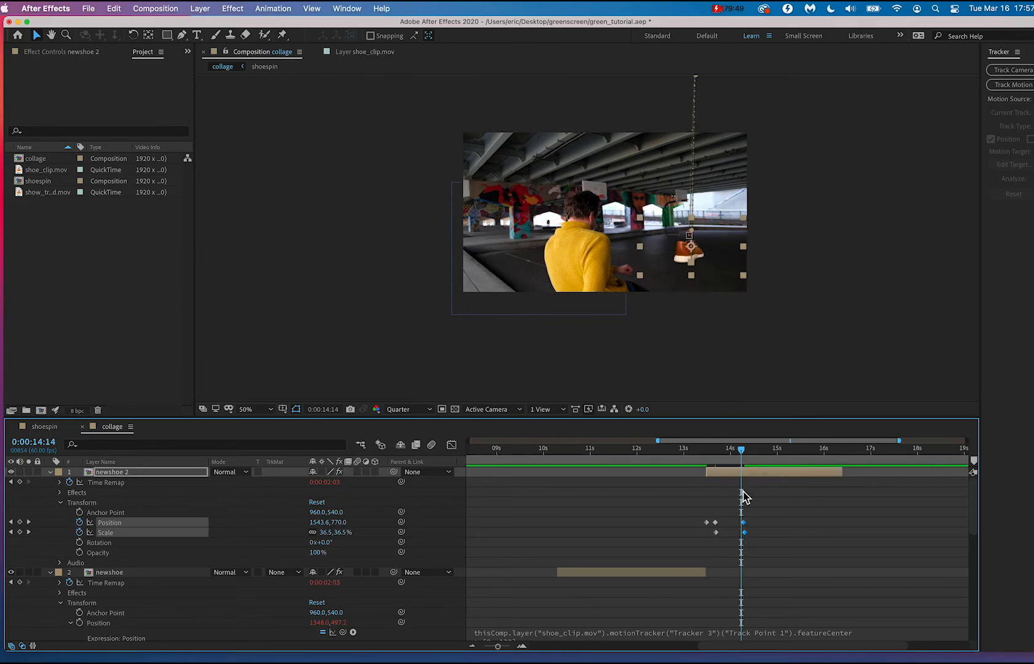
Shift the shoe toward the man in newshoe 2's last Position keyframe at 0:00:14:17, to about 1397, 867, and check the motion.
left_click(29, 522)
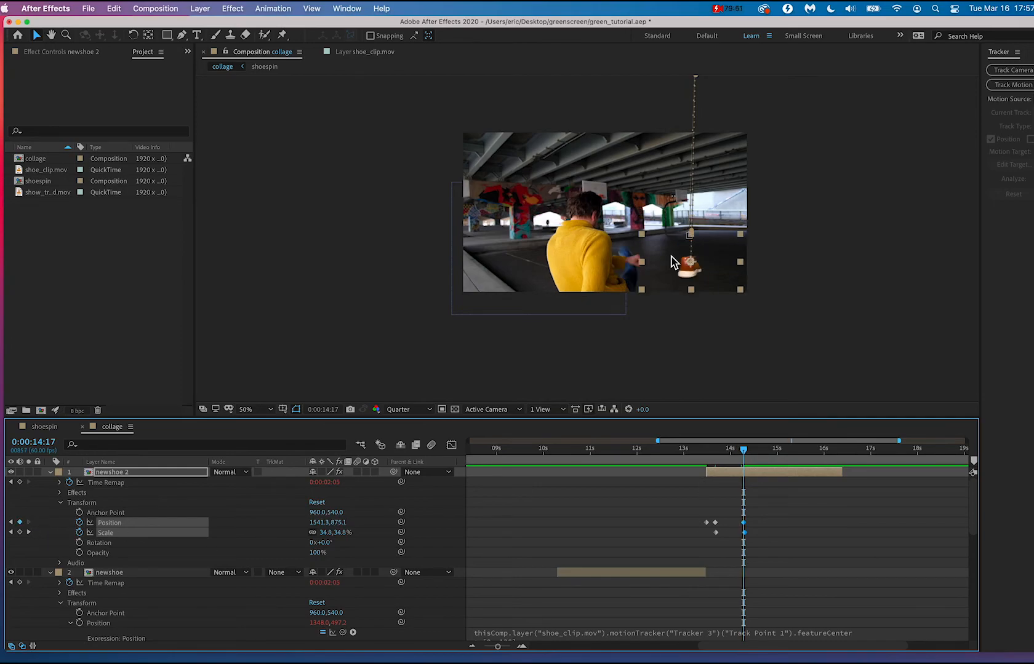
left_click_drag(674, 263, 663, 277)
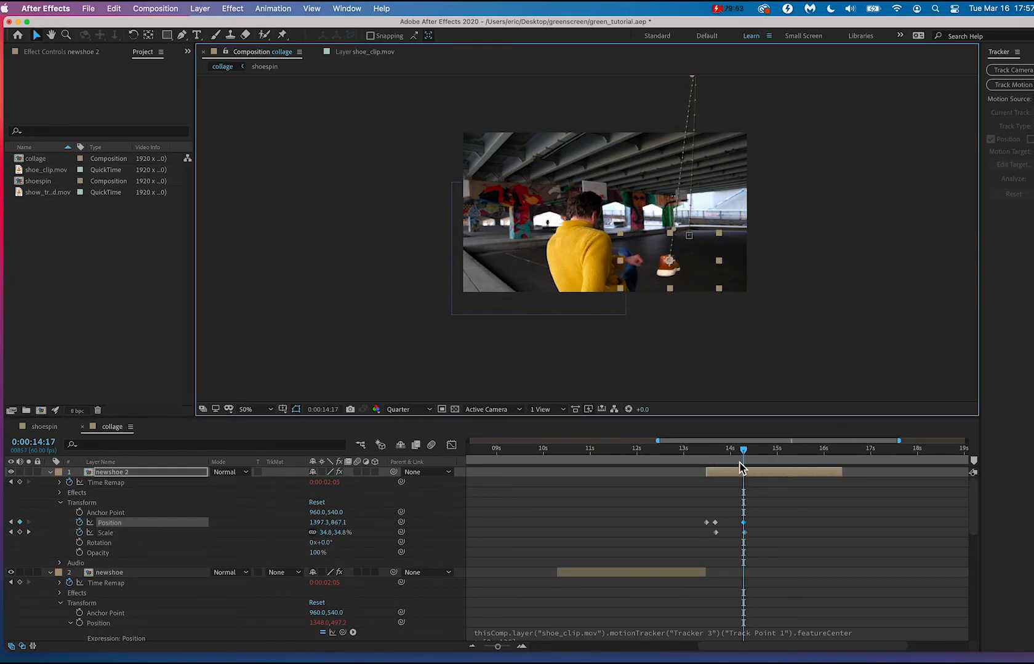
mouse_move(743, 451)
left_mouse_down()
mouse_move(692, 452)
mouse_move(750, 456)
mouse_move(728, 461)
mouse_move(744, 466)
left_mouse_up()
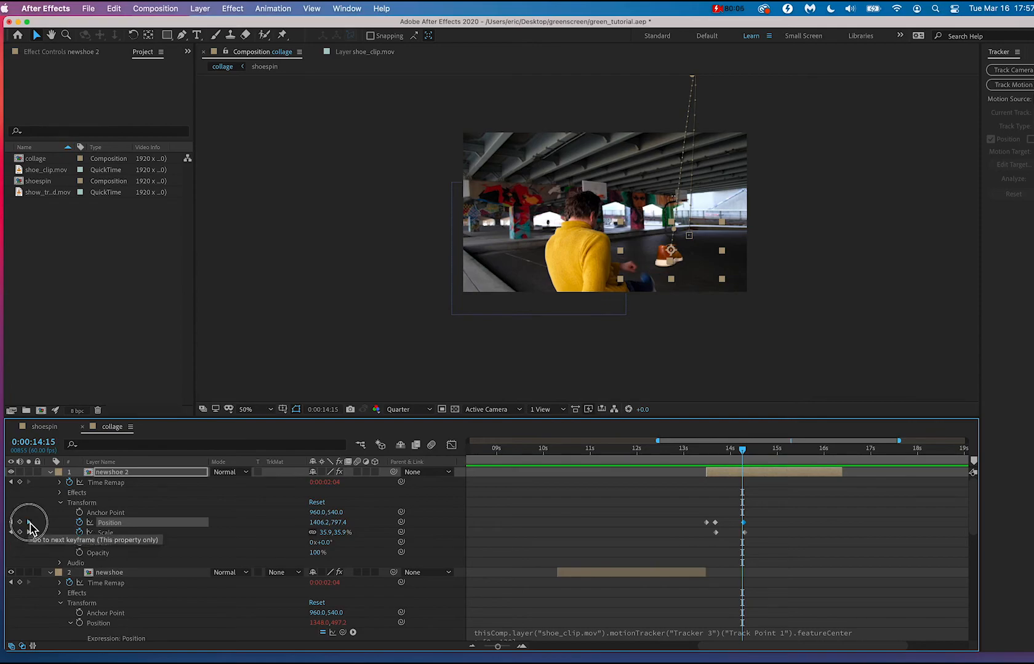
left_click(28, 522)
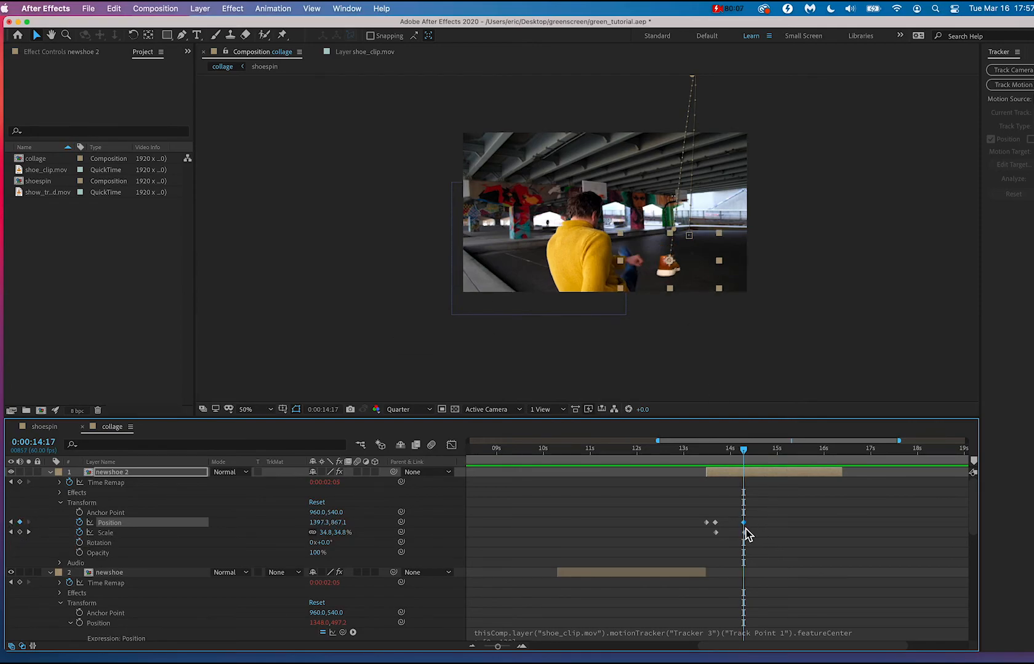
Move newshoe 2's last Position and Scale keyframes to about 0:00:14:06 and shift the shoe to about 1337, 907.
left_click_drag(743, 527, 737, 528)
left_click(10, 523)
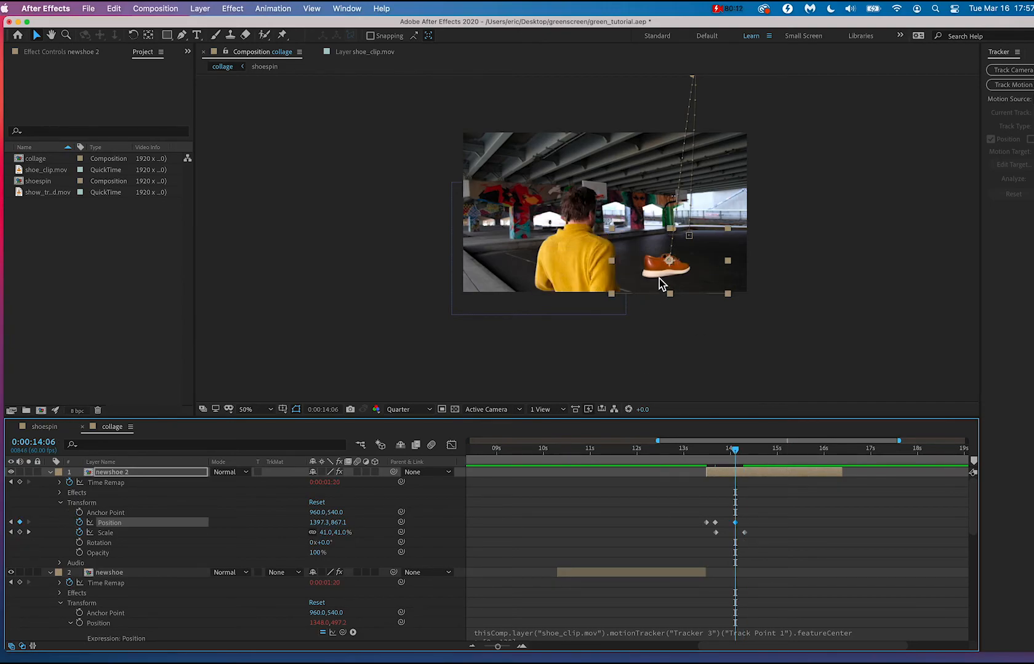
left_click_drag(660, 284, 653, 284)
left_click_drag(744, 533, 736, 534)
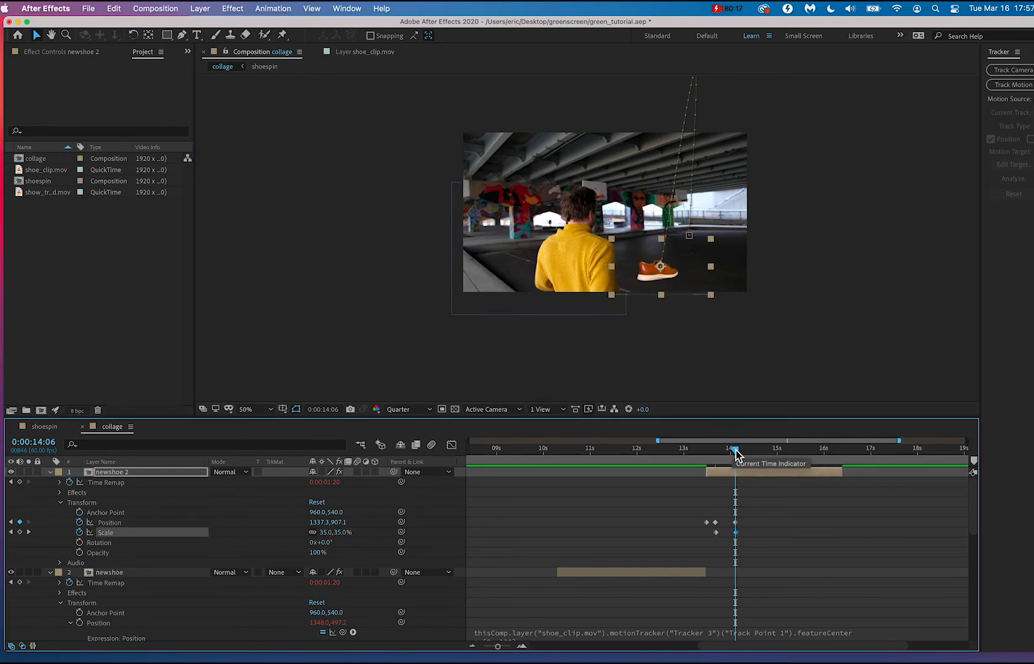
Keyframe newshoe 2 below the frame at 0:00:14:11, about 1349, 1123, delete its Position keyframe at 0:00:14:06 and play back the fall.
left_click_drag(731, 451, 740, 457)
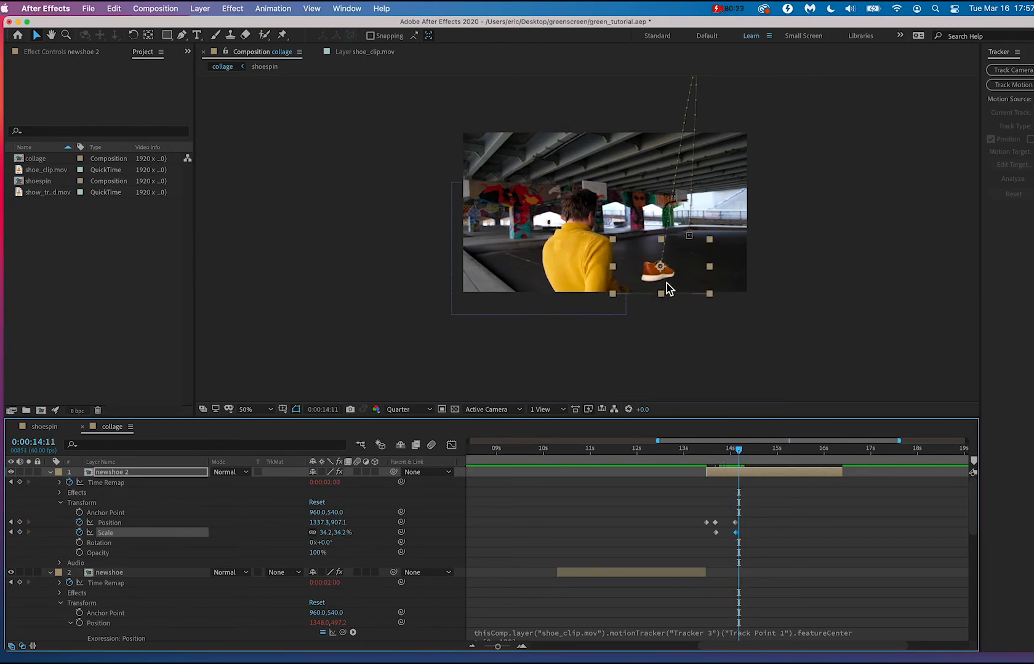
left_click_drag(669, 289, 670, 321)
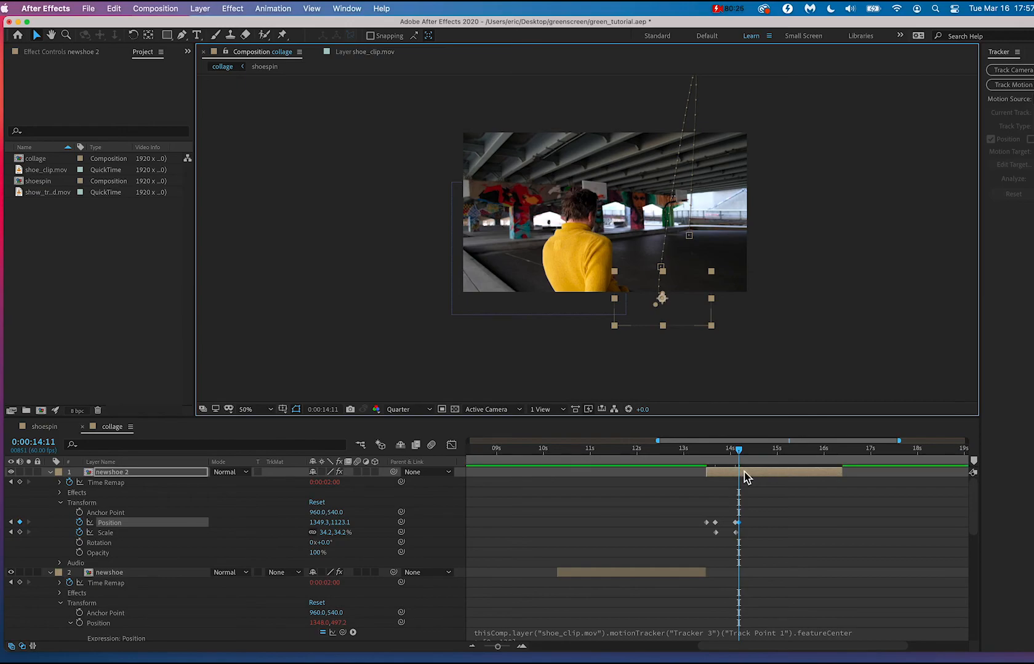
scroll(734, 533, "up", 3)
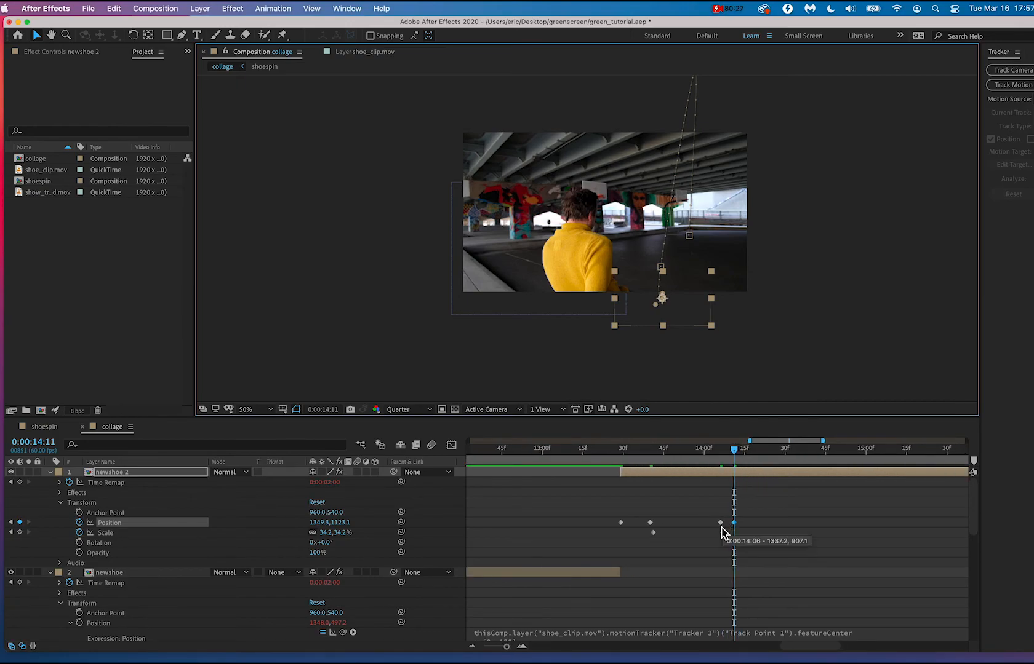
key("Delete")
left_click_drag(733, 449, 659, 457)
key("space")
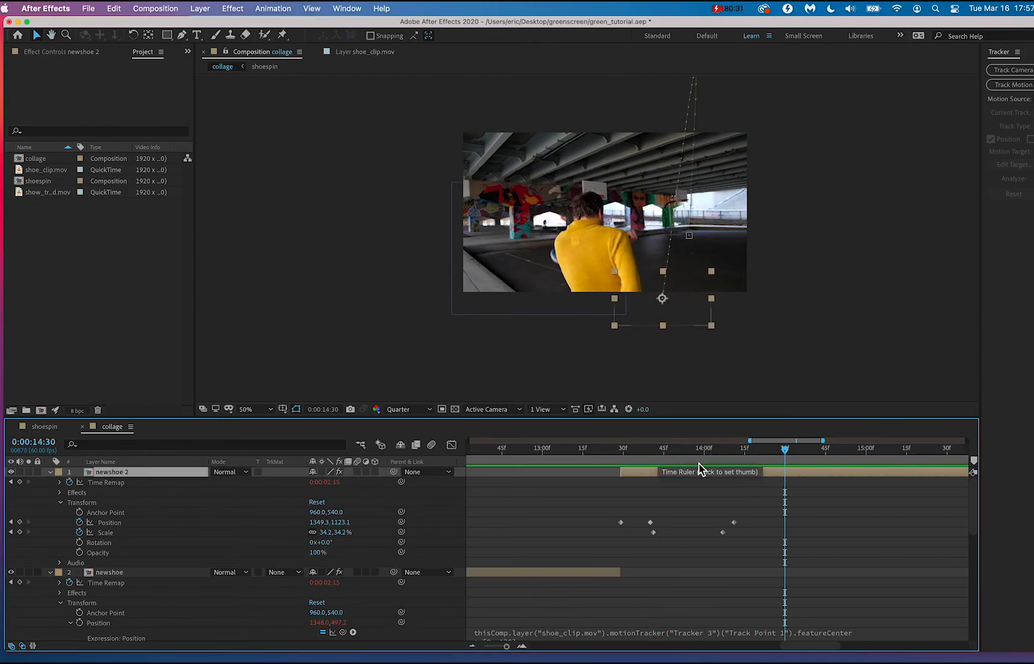
left_click(619, 456)
key("space")
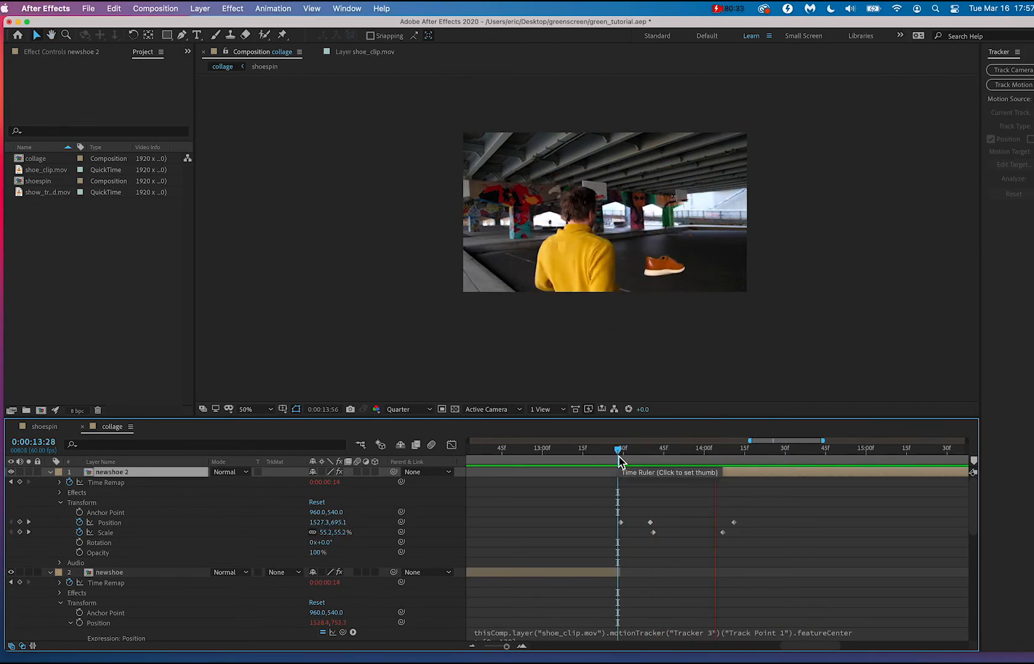
key("space")
Add a Position keyframe to newshoe 2 at 0:00:14:20 near the frame's right edge, about 1869, 311, and check the rising path.
mouse_move(745, 456)
left_mouse_down()
mouse_move(708, 452)
mouse_move(825, 454)
mouse_move(743, 454)
mouse_move(761, 458)
left_mouse_up()
left_click_drag(695, 317, 772, 198)
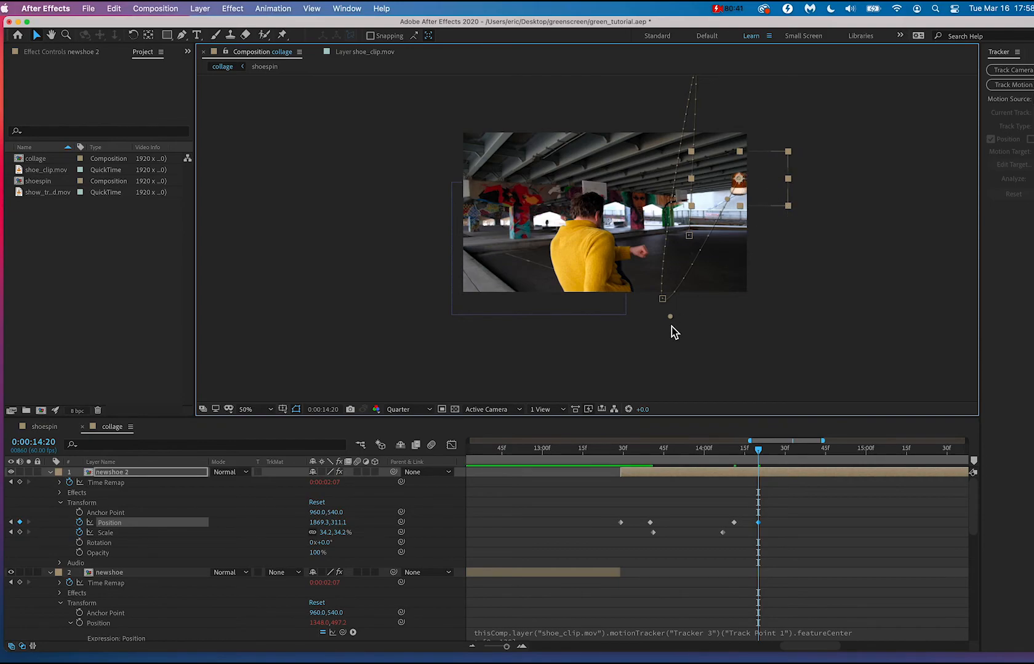
scroll(674, 324, "up", 7)
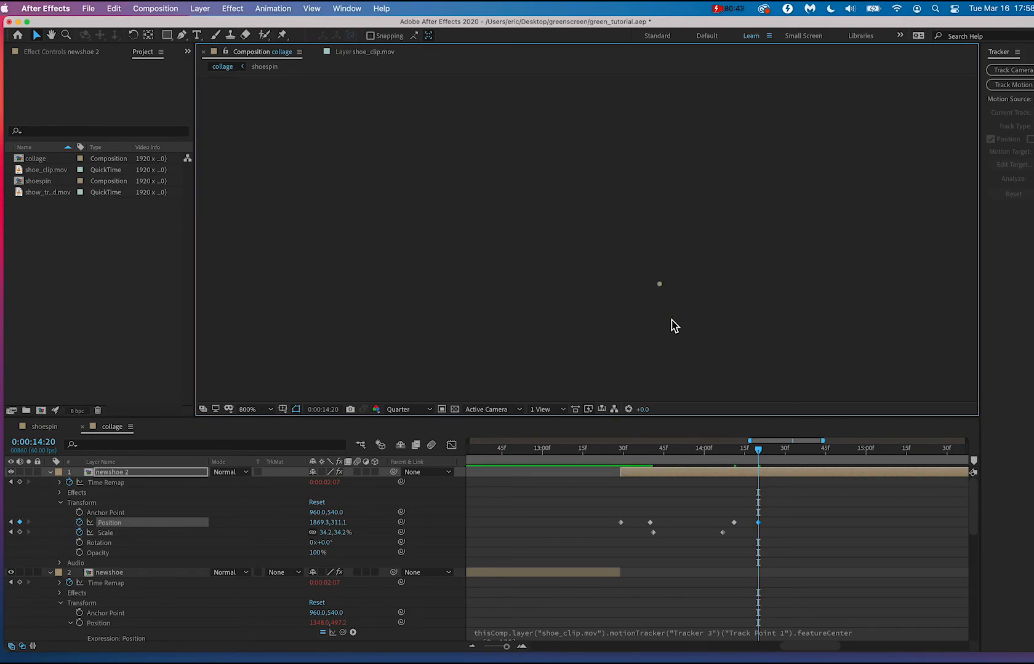
scroll(674, 325, "down", 2)
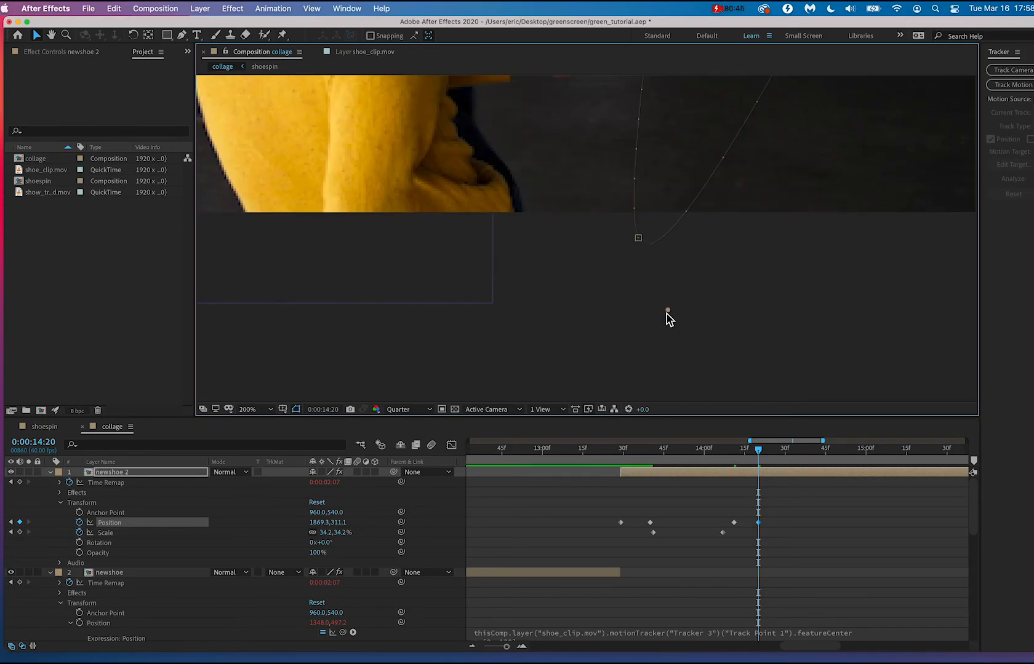
scroll(672, 272, "down", 4)
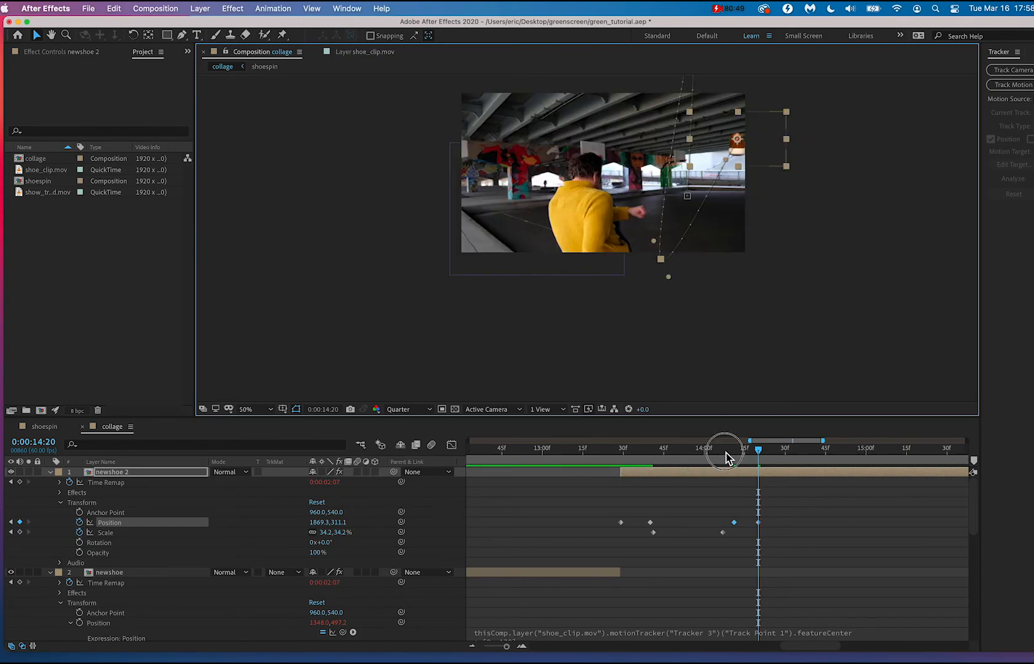
left_click_drag(726, 458, 786, 449)
key("space")
key("space")
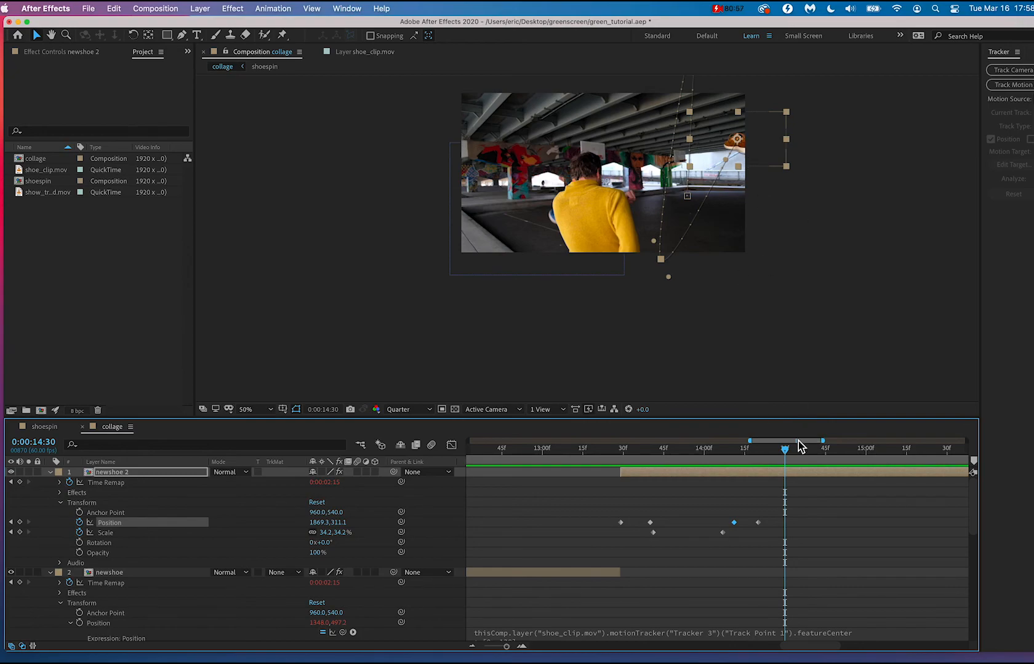
Add a Position keyframe to newshoe 2 at 0:00:14:30 near the far basketball hoop, about 1473, 431.
left_click_drag(738, 154, 680, 171)
scroll(680, 172, "up", 3)
key("space")
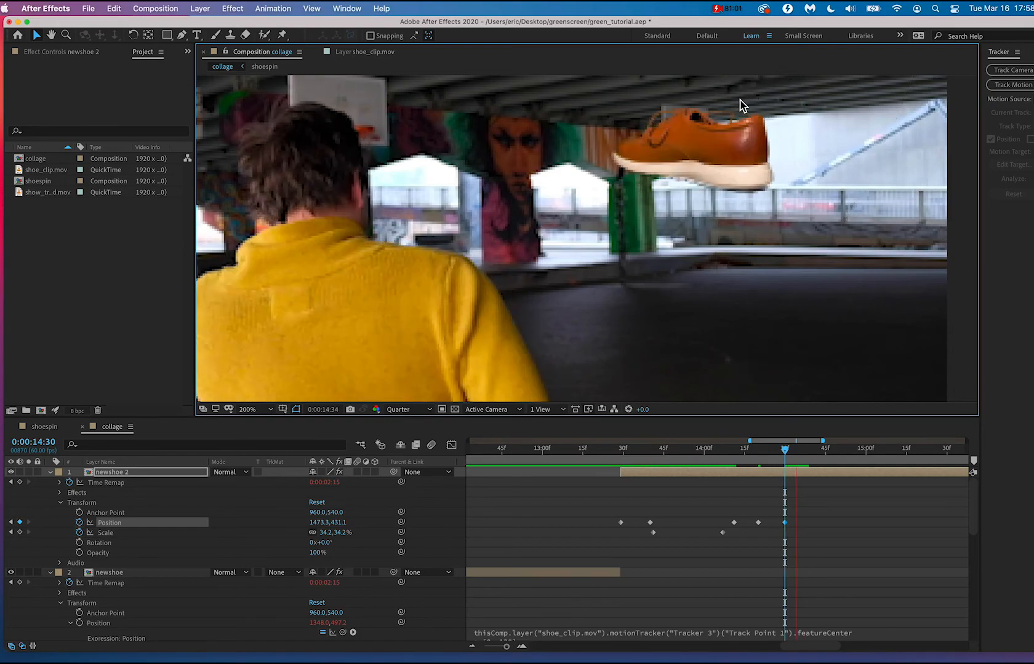
left_click_drag(692, 183, 681, 252)
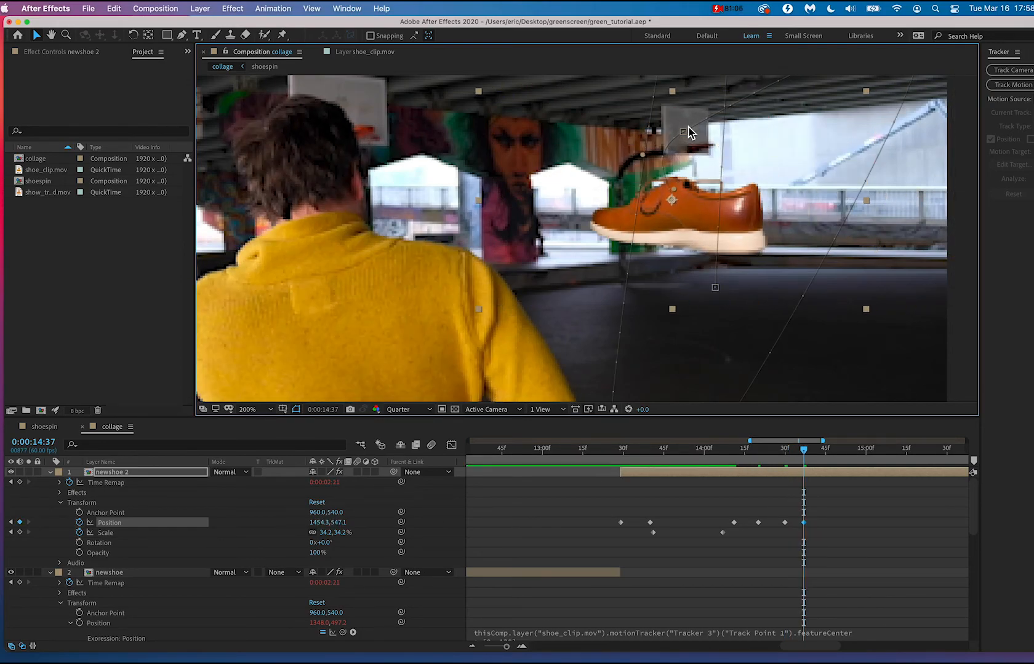
key("super+z")
left_click(785, 454)
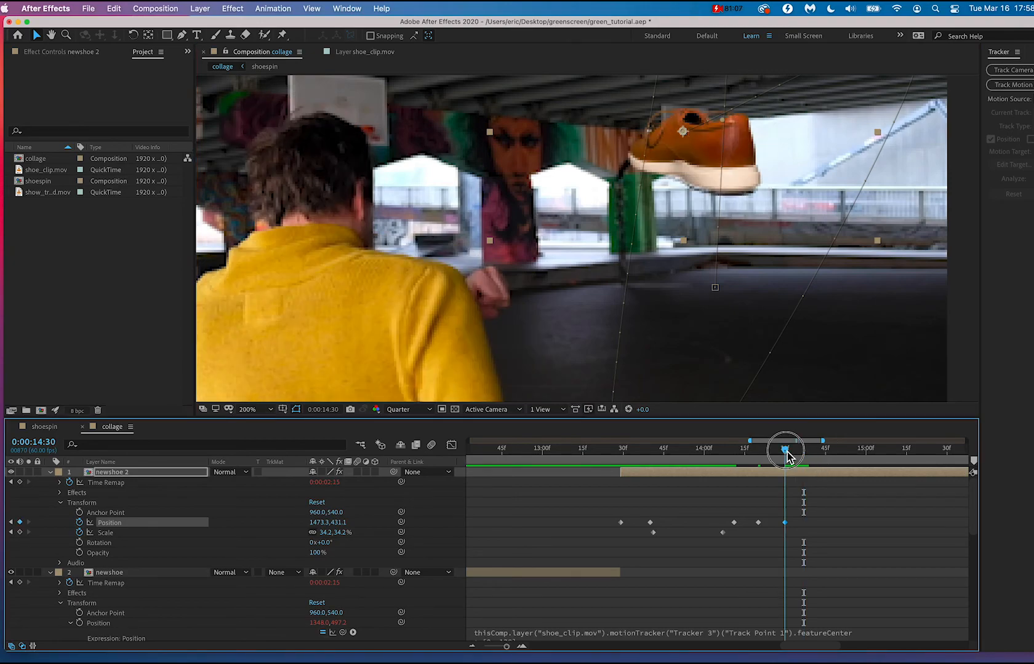
Shift newshoe 2's Position keyframe at 0:00:14:30 to about 1512, 423 and reduce the Scale there to about 1.2%.
left_click_drag(713, 161, 733, 154)
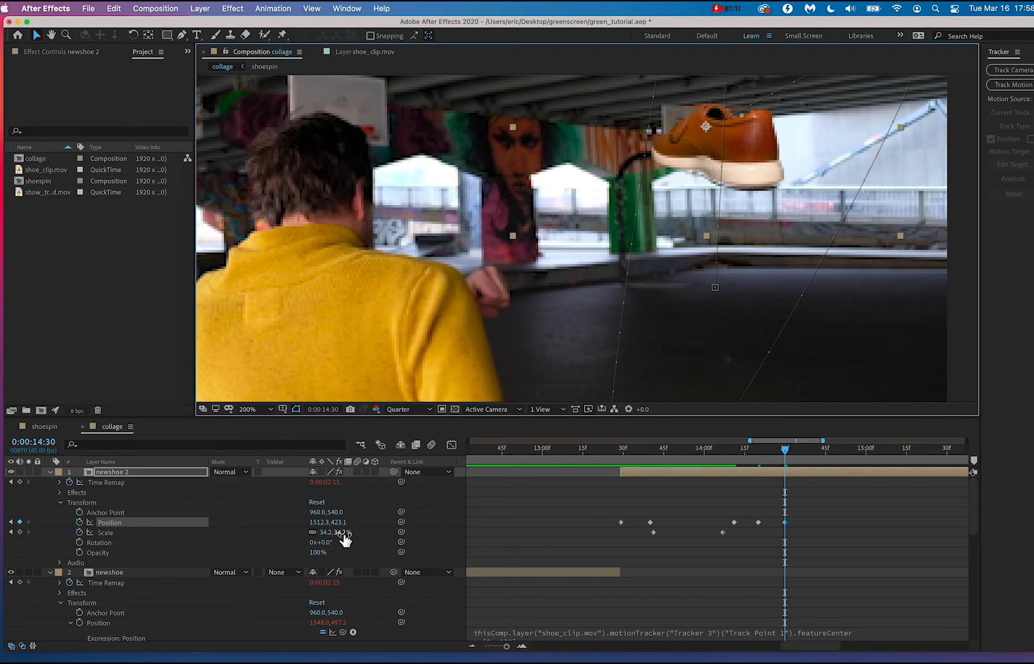
left_click_drag(345, 540, 325, 537)
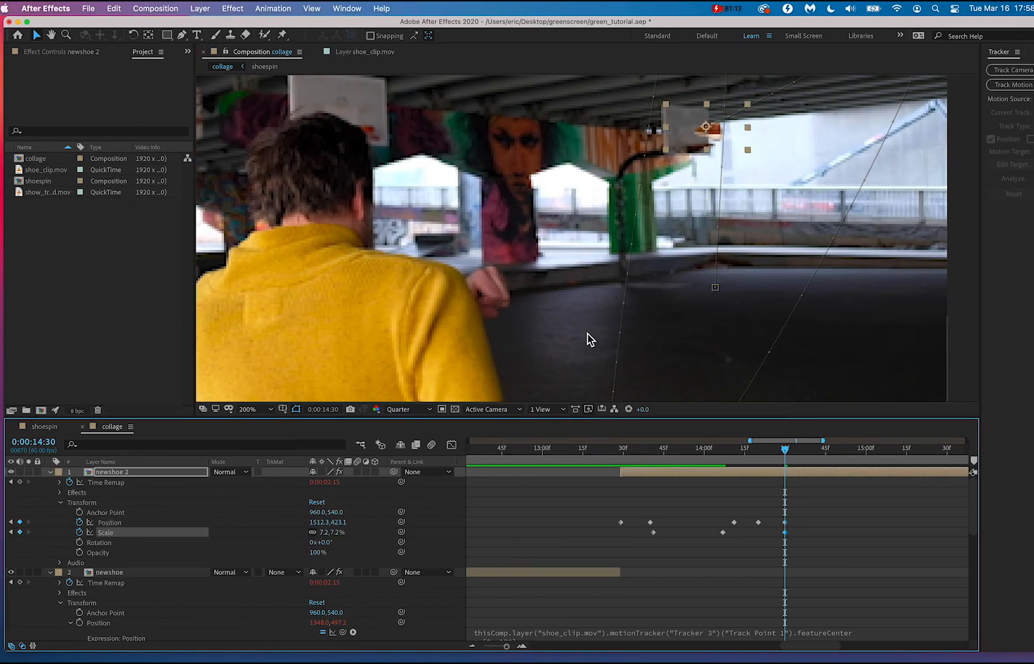
left_click_drag(333, 533, 332, 533)
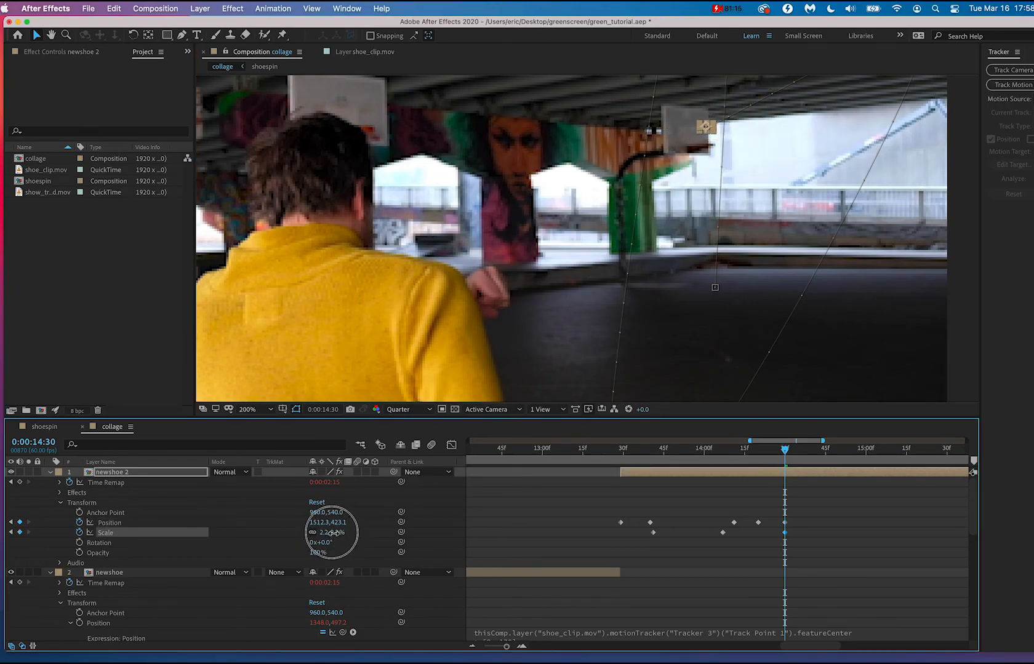
left_click(676, 254)
scroll(677, 256, "down", 1)
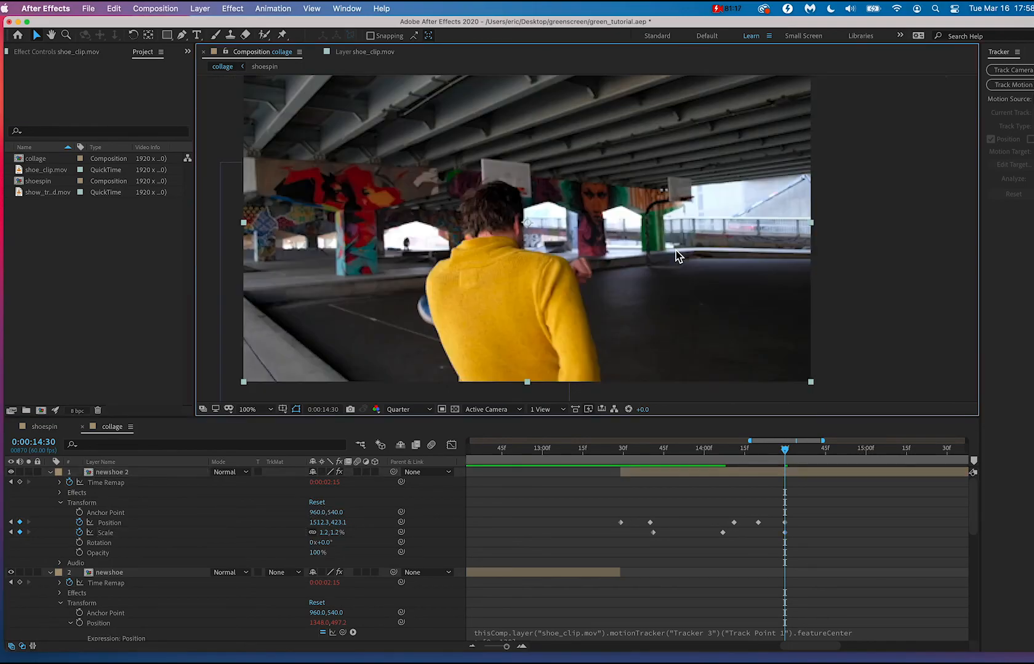
Move newshoe 2's last Position keyframe to about 0:00:14:57 to slow the flight toward the hoop, and play it back.
mouse_move(769, 458)
left_mouse_down()
mouse_move(706, 453)
mouse_move(870, 461)
mouse_move(739, 459)
mouse_move(787, 454)
left_mouse_up()
key("space")
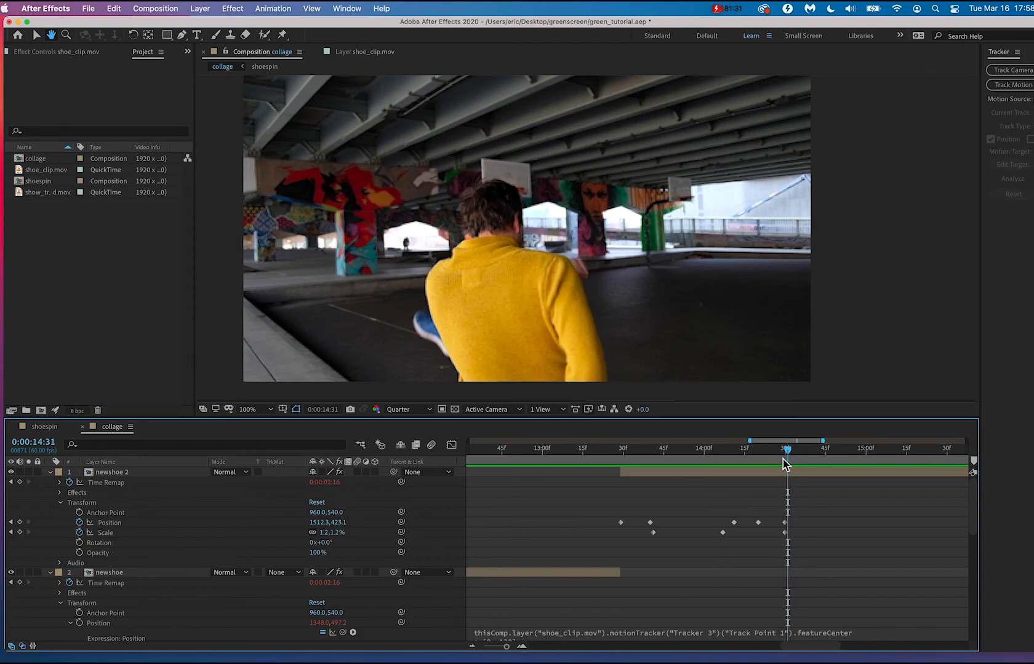
key("space")
left_click_drag(786, 528, 859, 530)
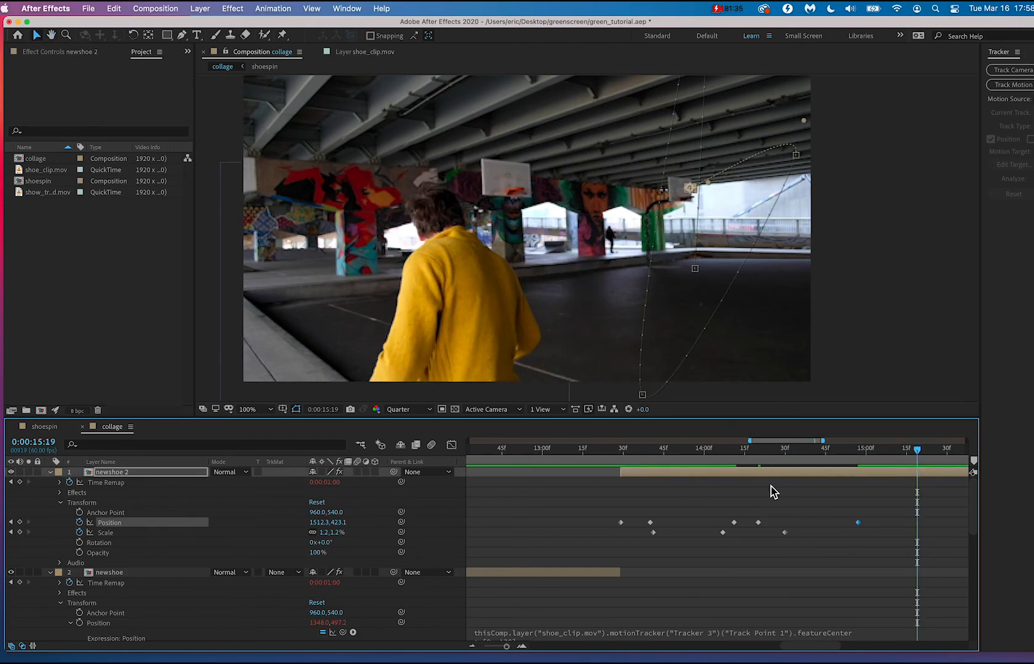
left_click(701, 452)
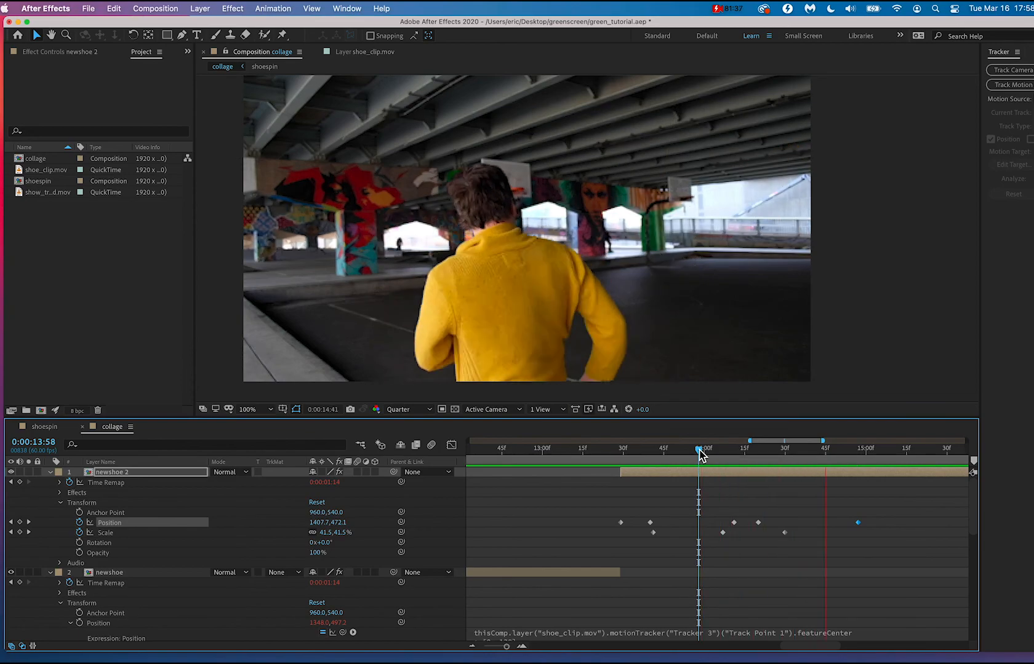
key("space")
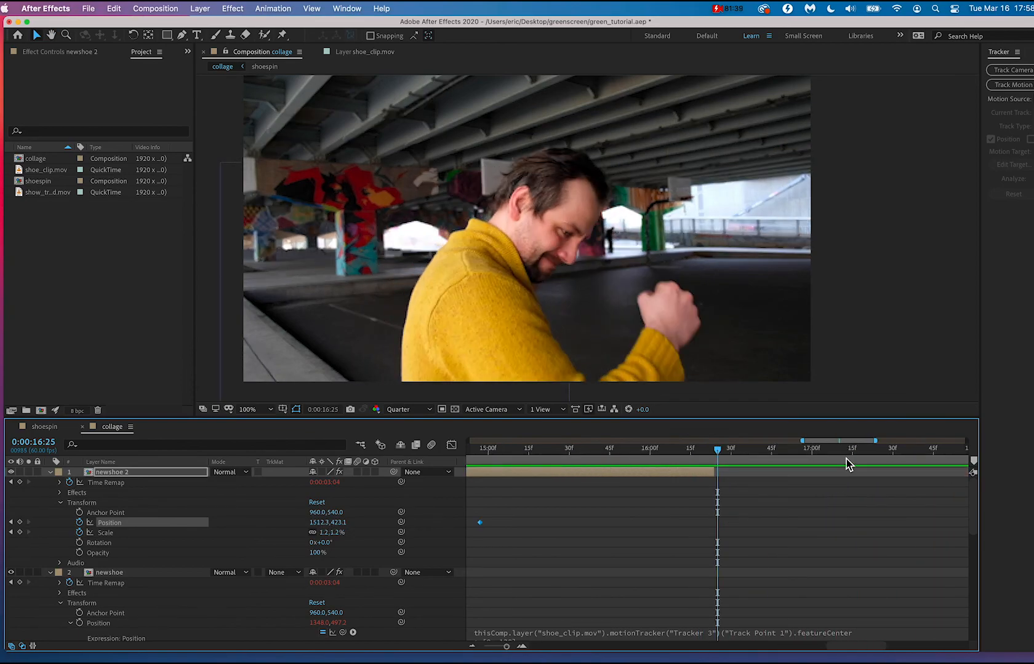
Move newshoe 2's last Scale keyframe to 0:00:14:48, set its Scale to 5% and play back the shoe's flight.
scroll(753, 463, "left", 3)
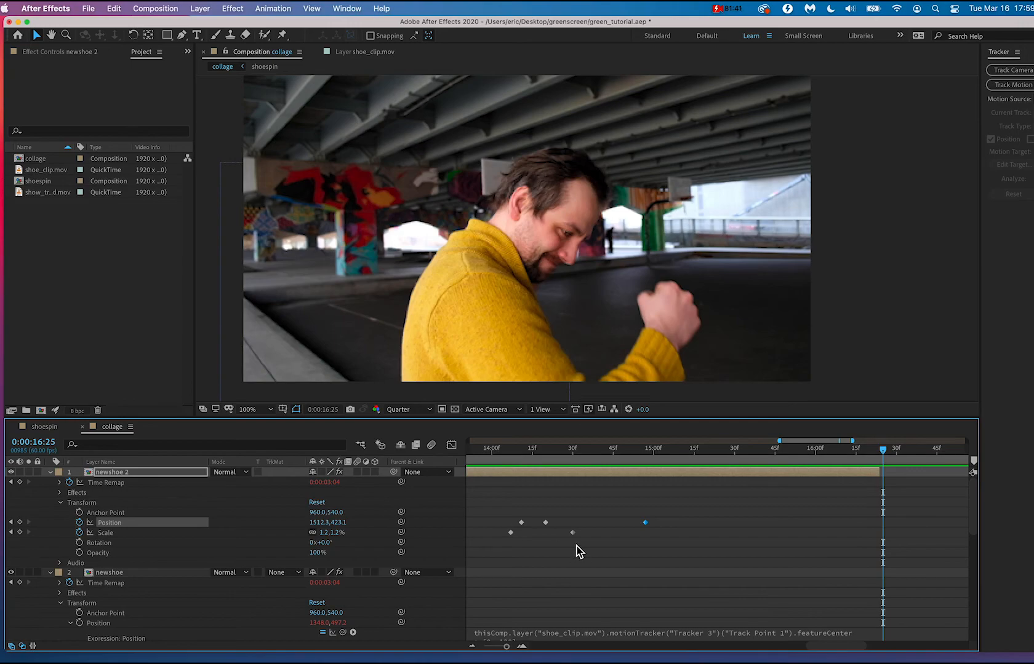
left_click_drag(574, 534, 584, 534)
left_click(620, 532)
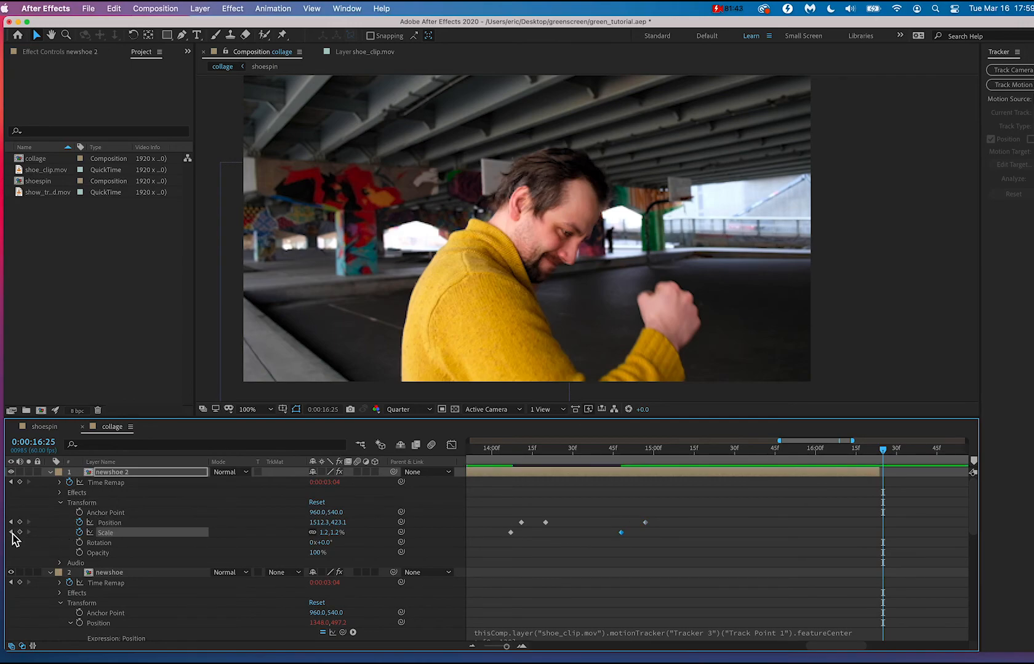
left_click(11, 533)
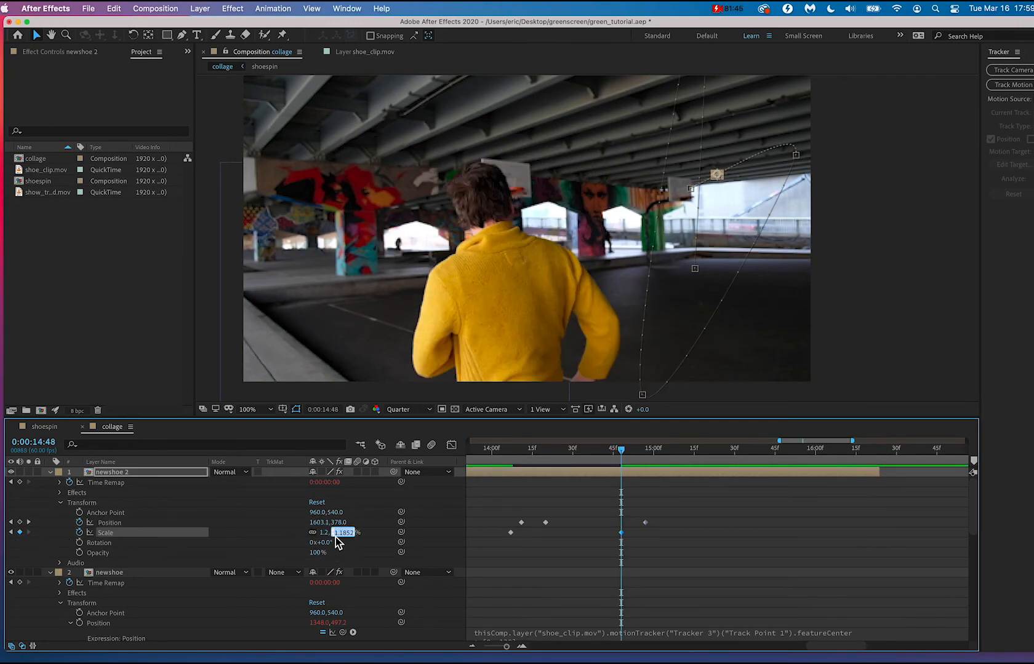
left_click(677, 566)
left_click(497, 450)
key("space")
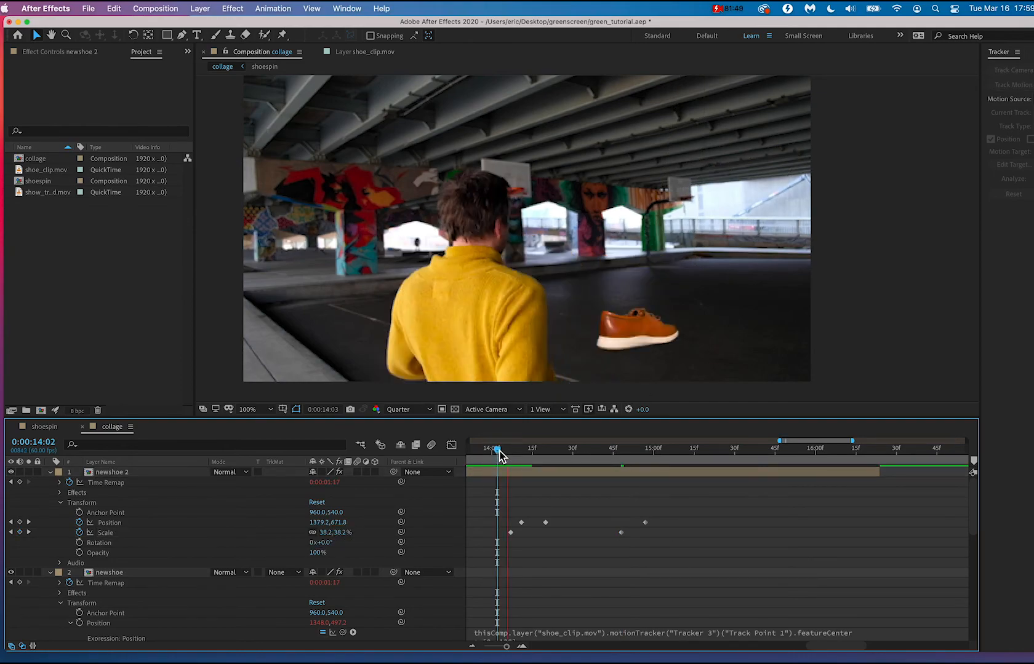
left_click(499, 452)
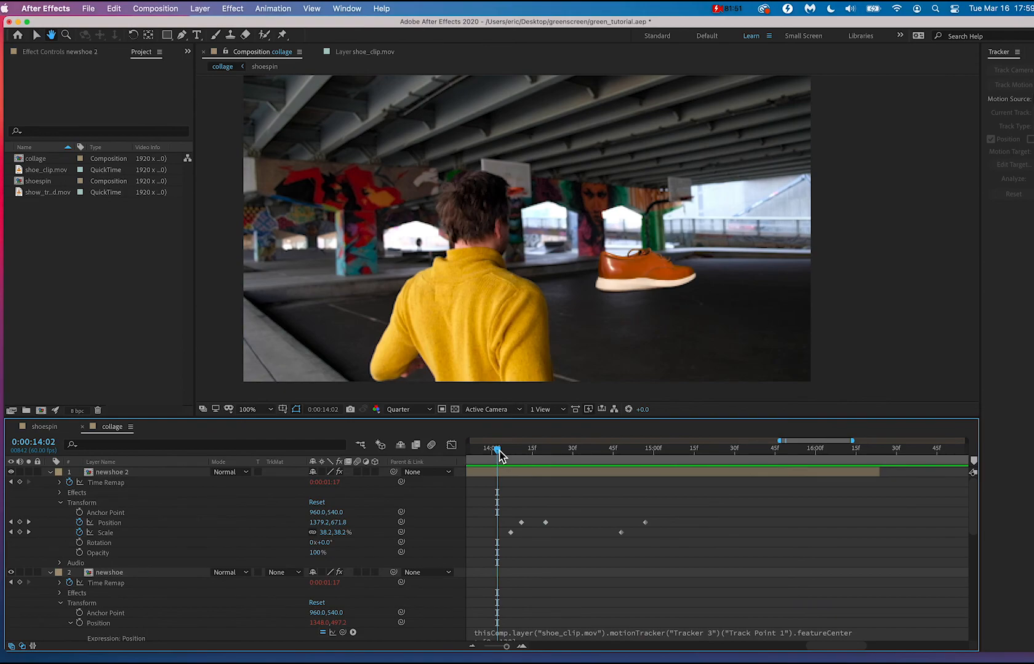
key("super+Left")
key("space")
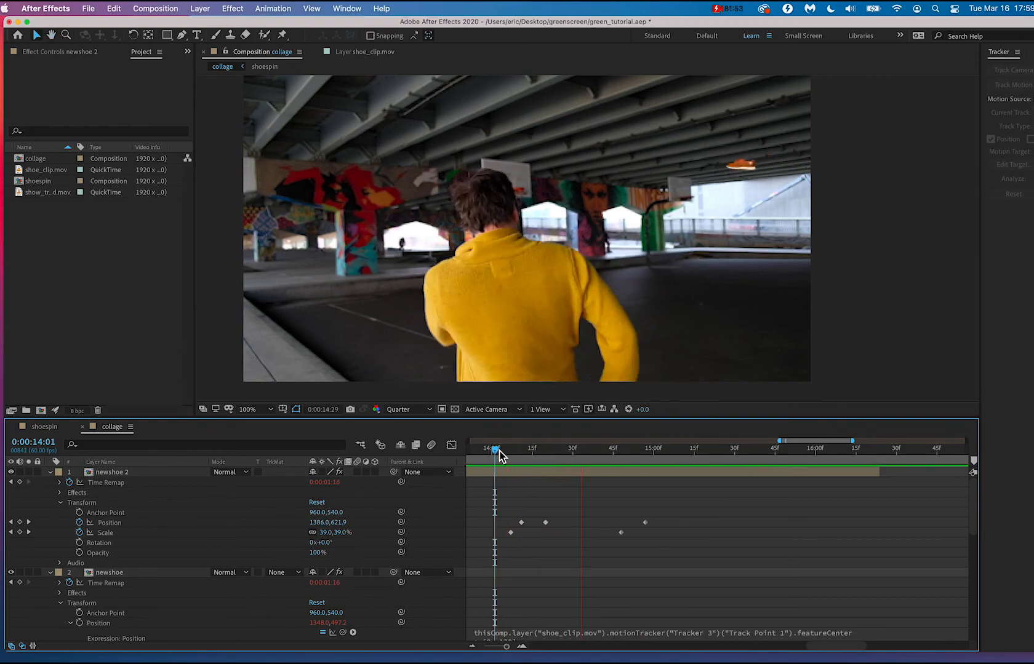
key("space")
Add a Scale keyframe of 3% to newshoe 2 at 0:00:14:55 and play back the end of the flight.
left_click(640, 451)
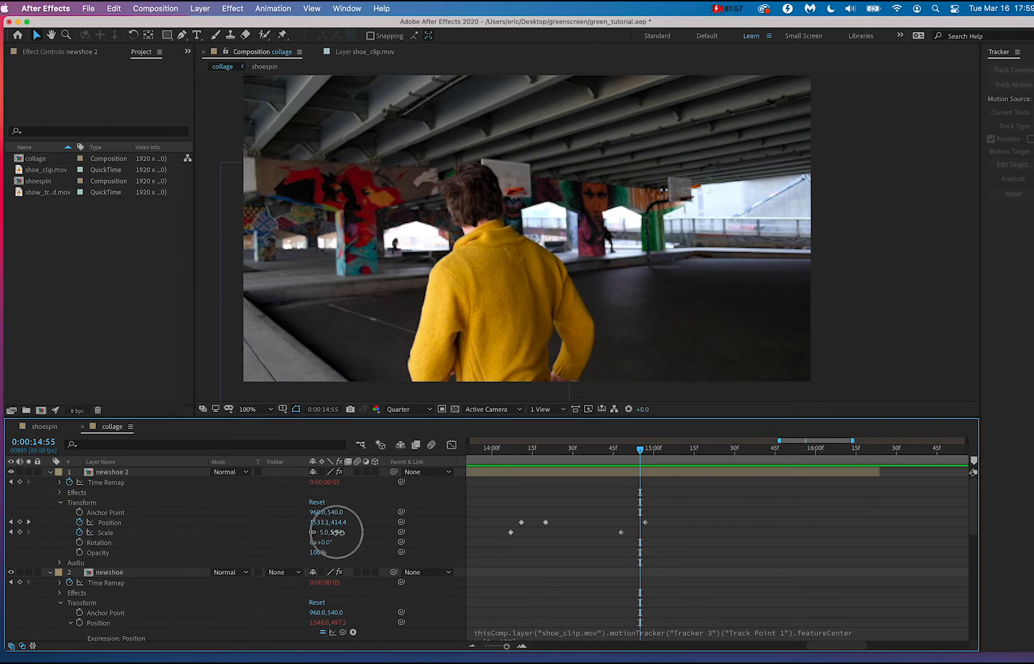
type("3")
key("Return")
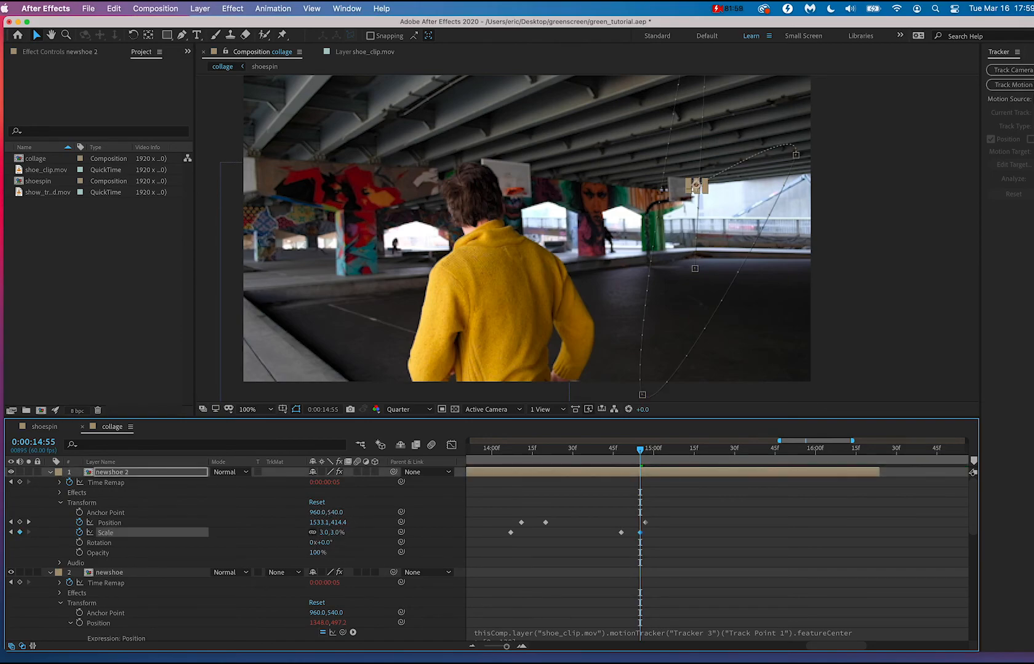
left_click(729, 380)
left_click(573, 451)
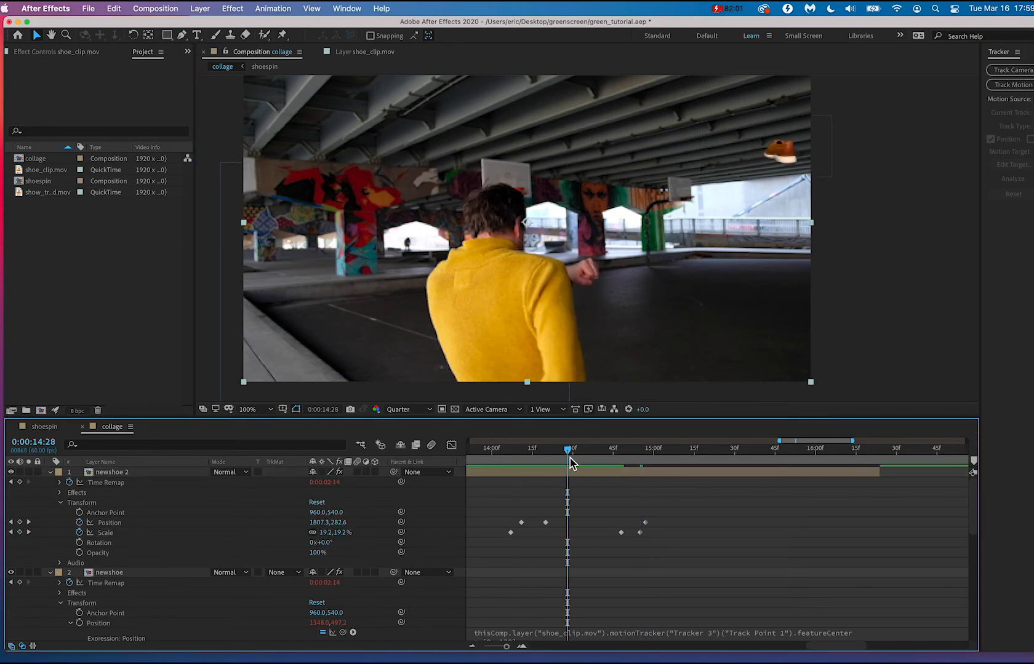
key("space")
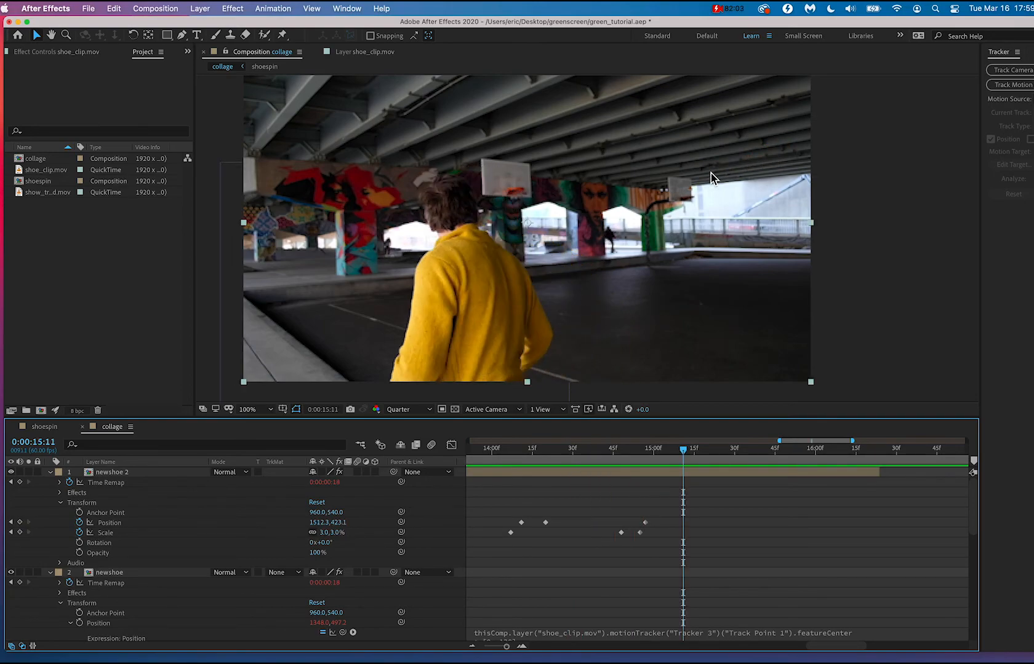
Shift the shoe onto the far backboard in newshoe 2's last Position keyframe at 0:00:14:57, to about 1500, 432.
scroll(711, 173, "up", 5)
left_click_drag(649, 448, 646, 457)
left_click(549, 302)
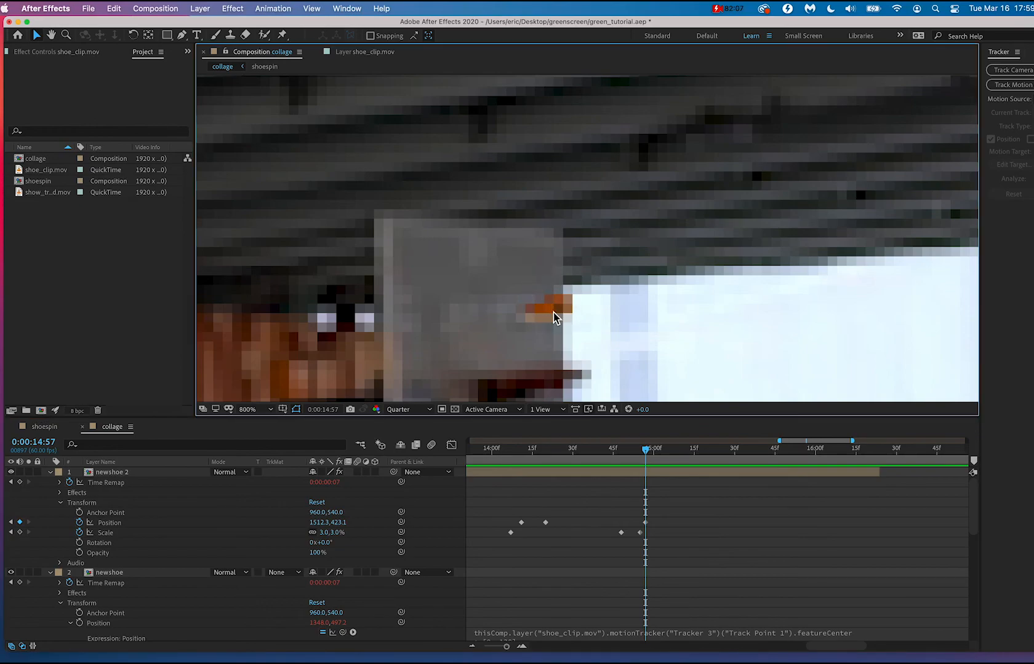
left_click(646, 523)
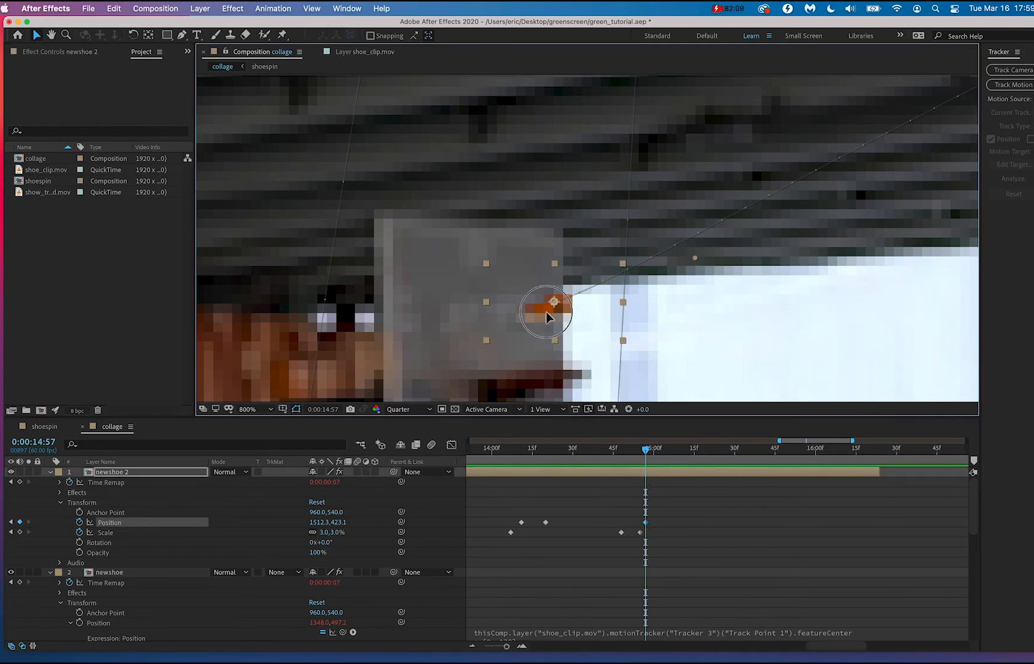
left_click_drag(547, 311, 518, 335)
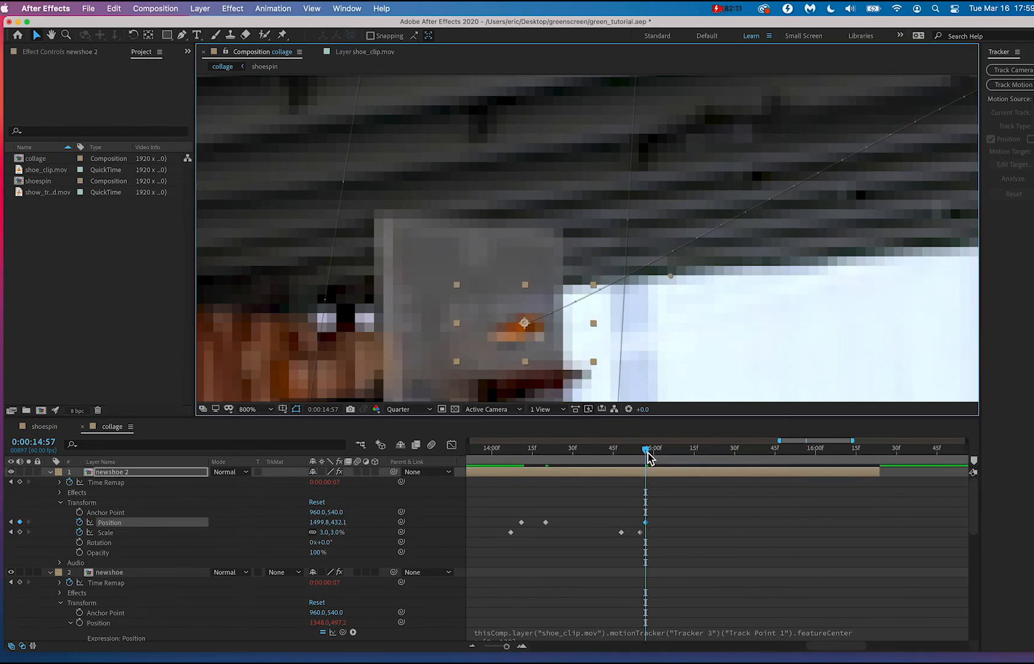
Add a Position keyframe to newshoe 2 at 0:00:15:18 with the shoe dropped to about 1500, 667 on the ground, and play it back.
left_click_drag(646, 455, 702, 458)
scroll(643, 352, "down", 6)
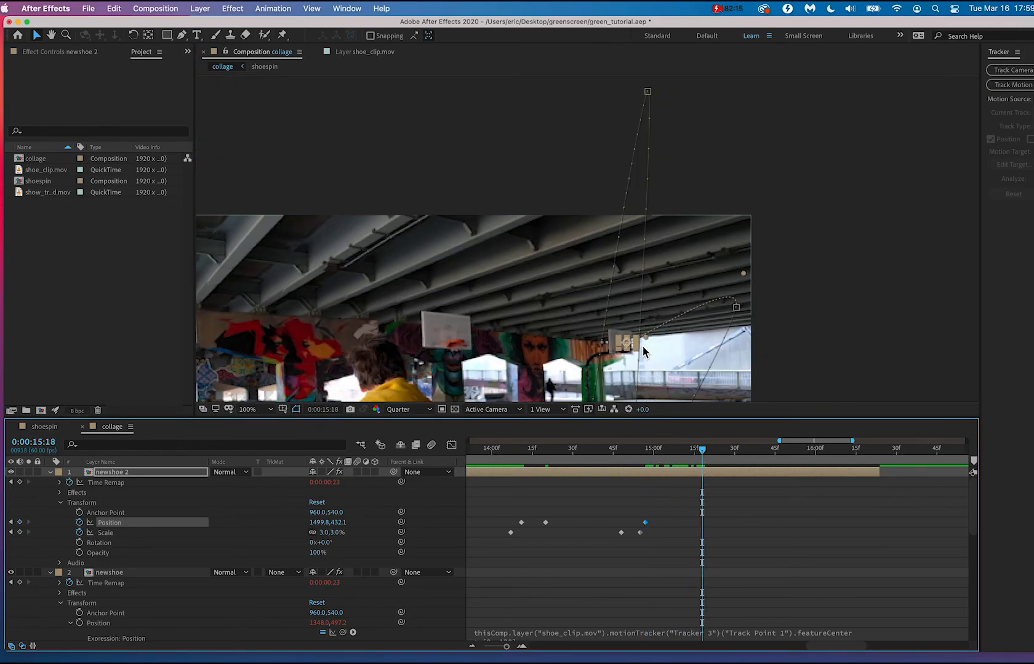
scroll(636, 369, "up", 5)
scroll(637, 369, "down", 3)
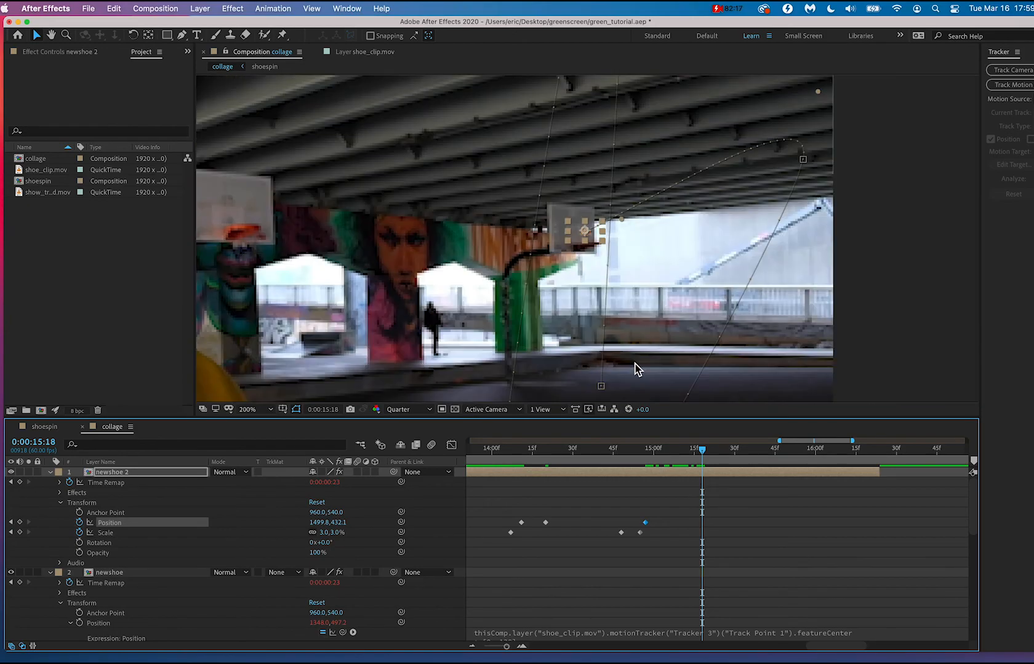
scroll(599, 280, "up", 2)
left_click_drag(582, 227, 587, 329)
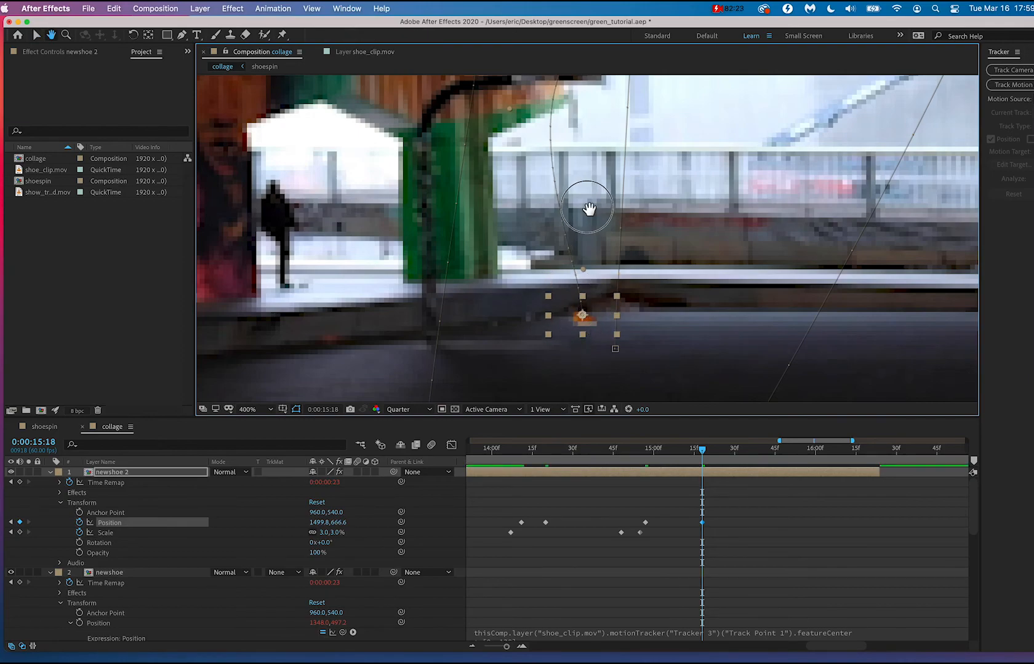
left_click_drag(588, 213, 588, 279)
left_click_drag(654, 449, 606, 462)
key("space")
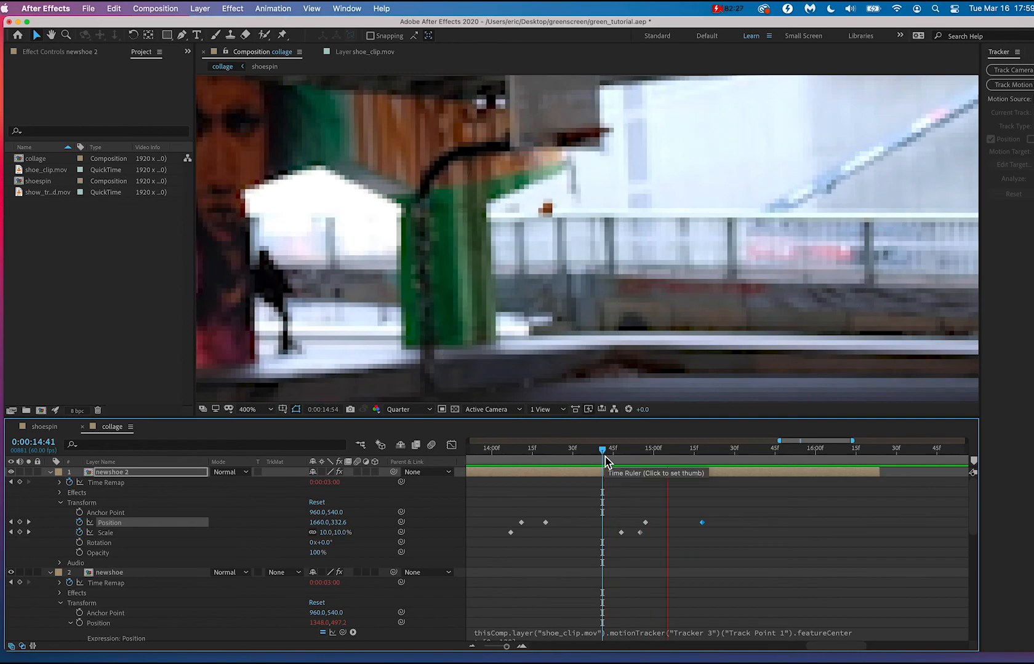
key("space")
Convert newshoe 2's Position keyframe at the far backboard to a corner, reshape its incoming path handle into an arc, and play it back.
left_click(584, 112)
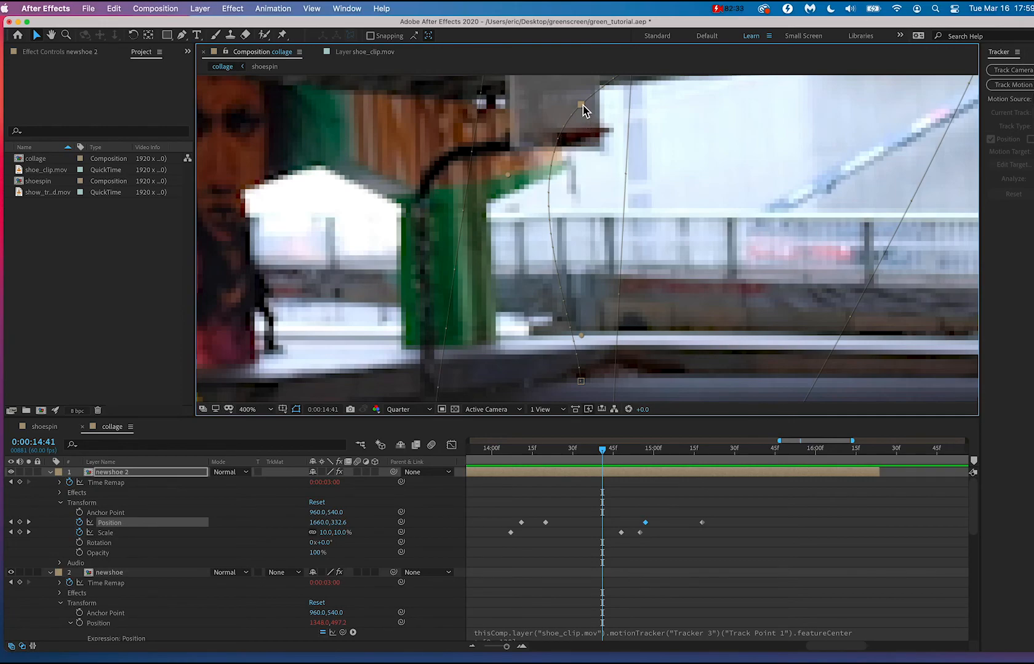
left_click(182, 35)
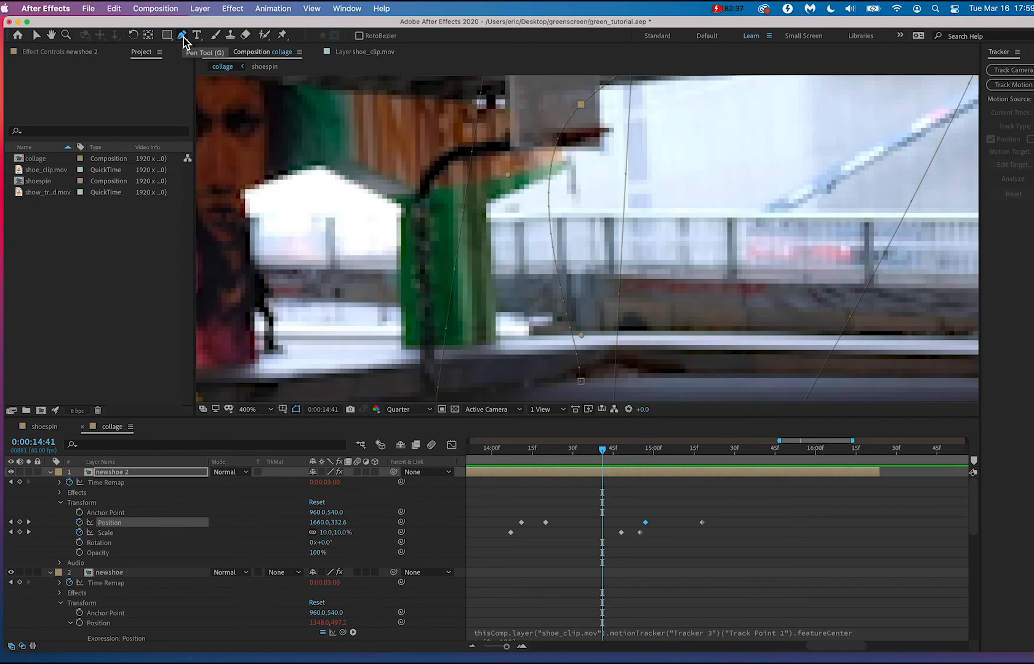
left_click(581, 106)
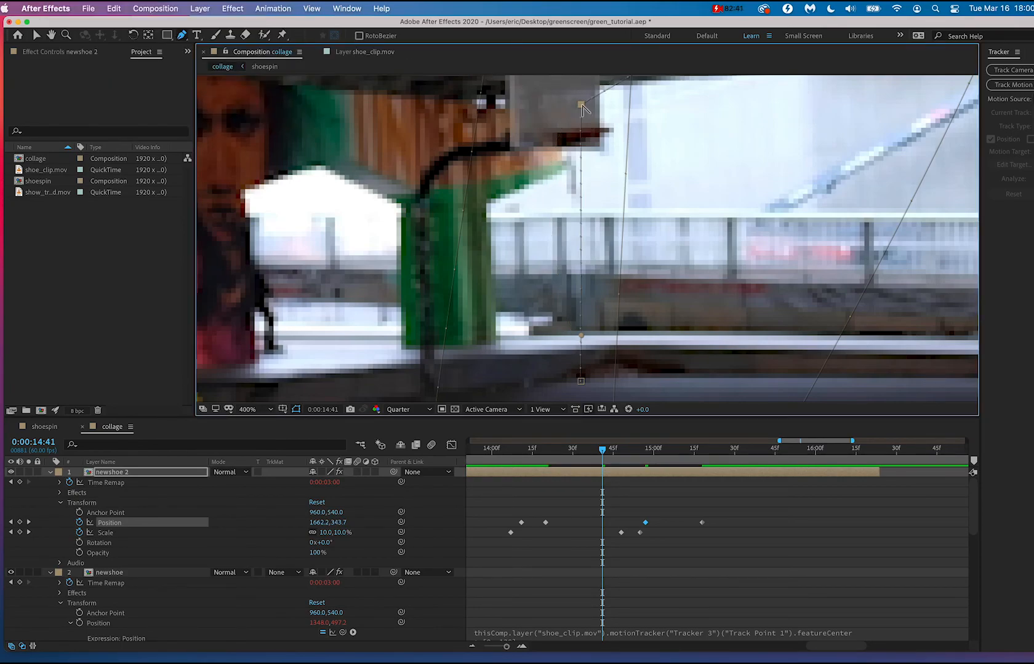
left_click_drag(595, 98, 566, 247)
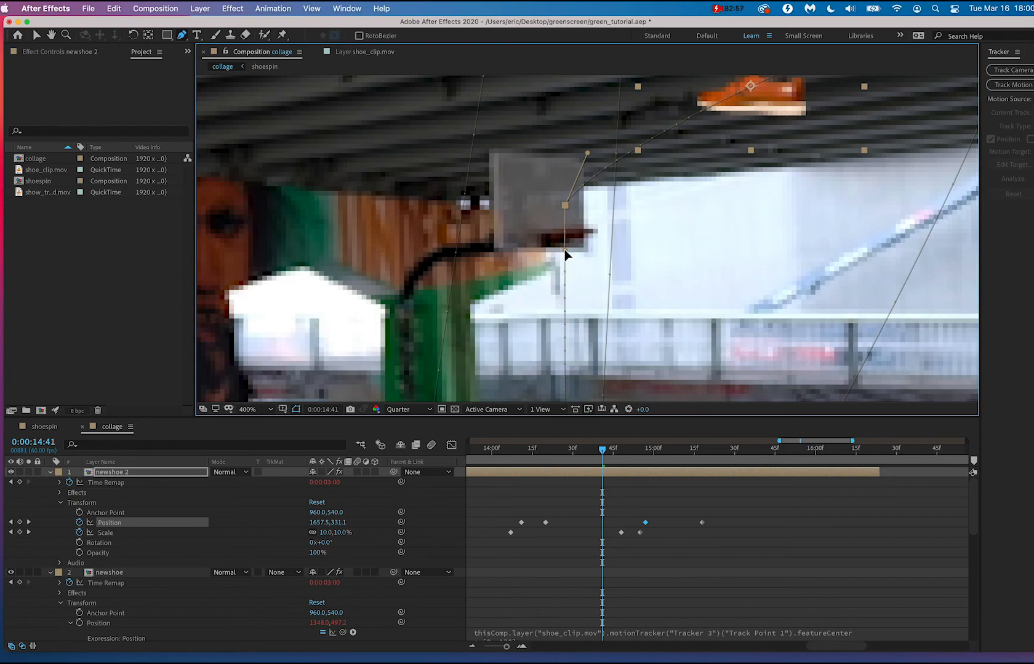
left_click_drag(588, 151, 634, 112)
left_click_drag(539, 241, 565, 247)
scroll(634, 317, "down", 2)
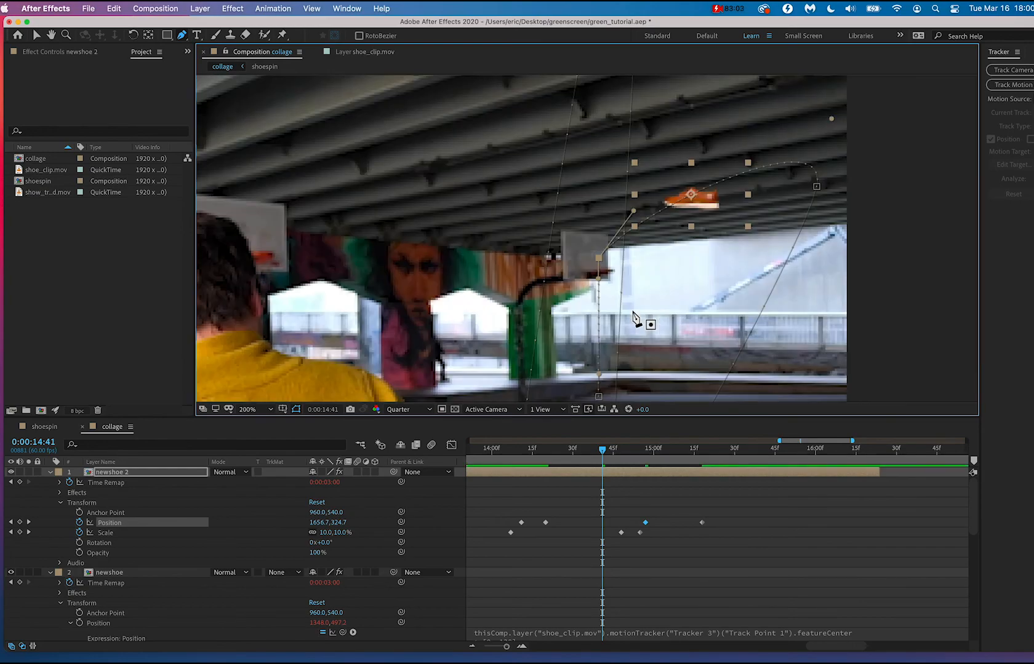
key("space")
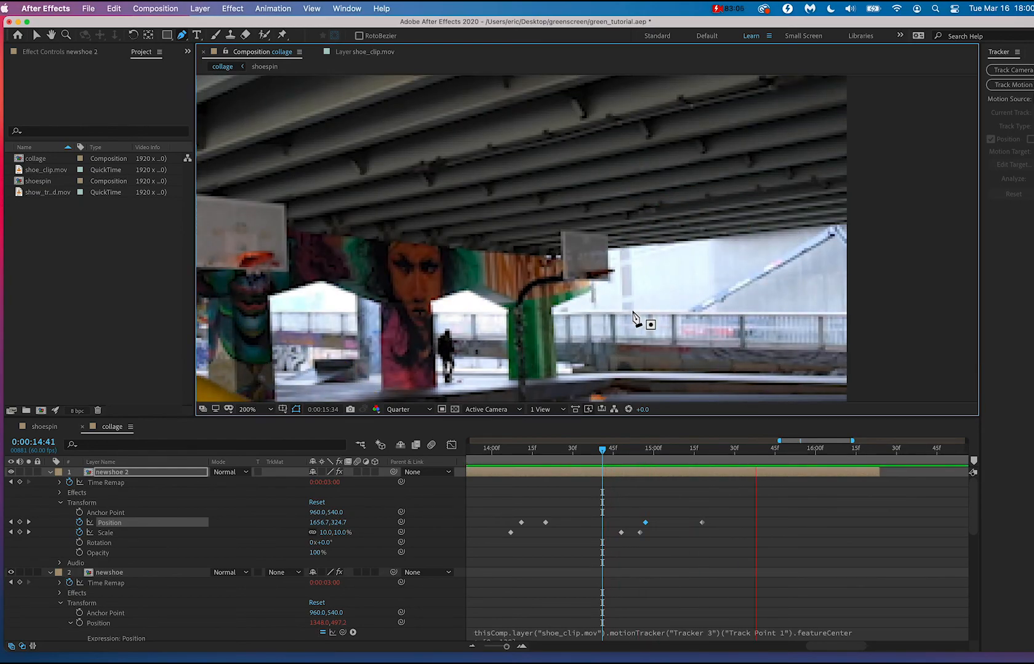
key("space")
Play back the shoe's drop from the far backboard, starting around 0:00:15:01 and again from 0:00:14:58.
scroll(633, 313, "down", 2)
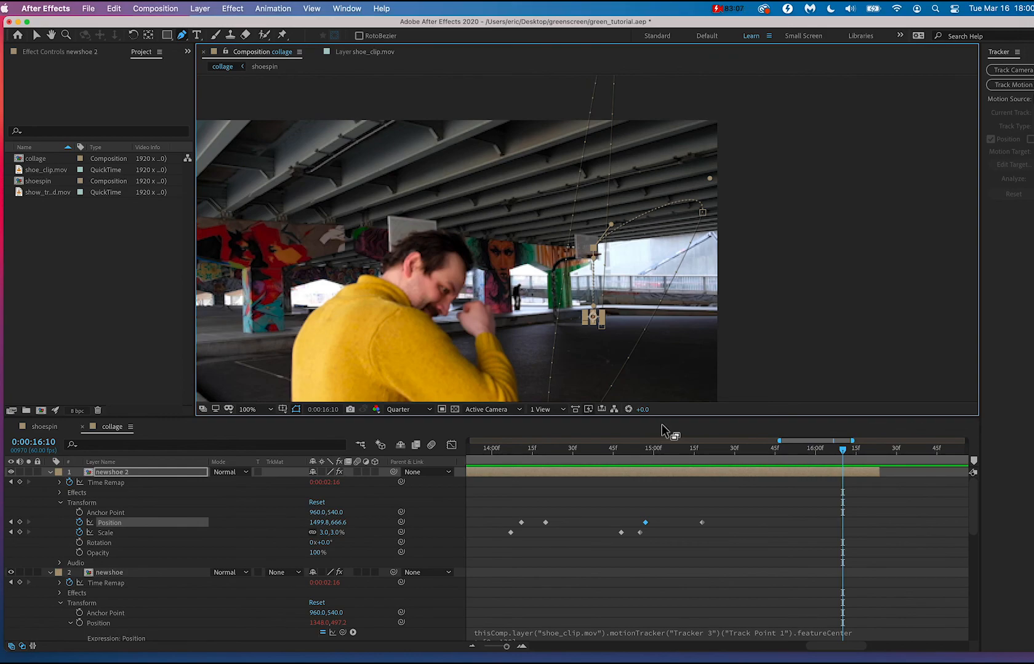
left_click(656, 449)
key("space")
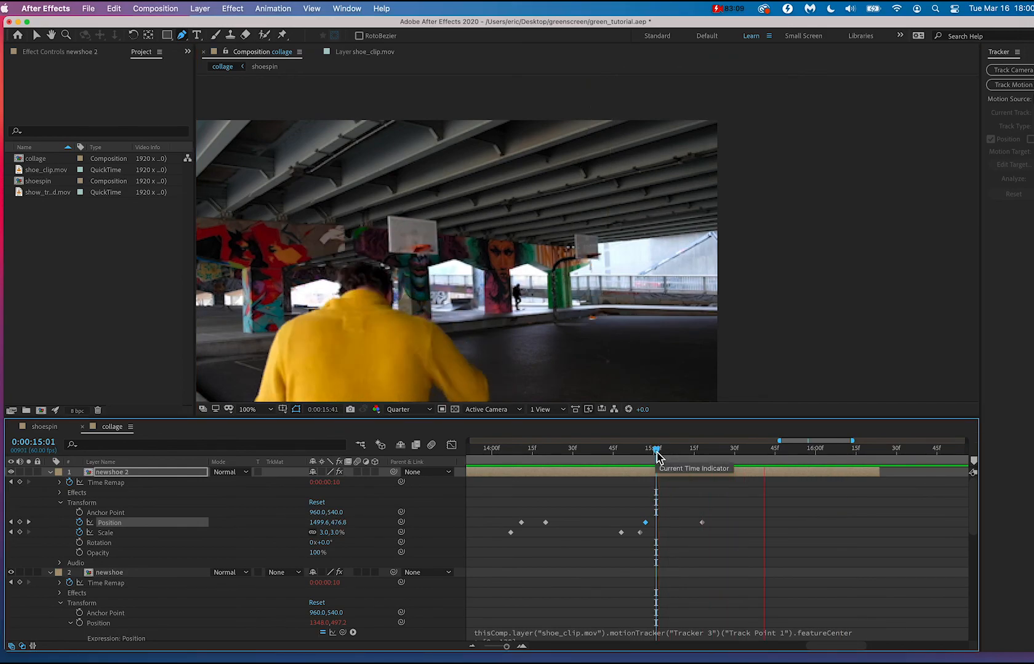
mouse_move(656, 453)
left_mouse_down()
mouse_move(607, 448)
mouse_move(649, 452)
left_mouse_up()
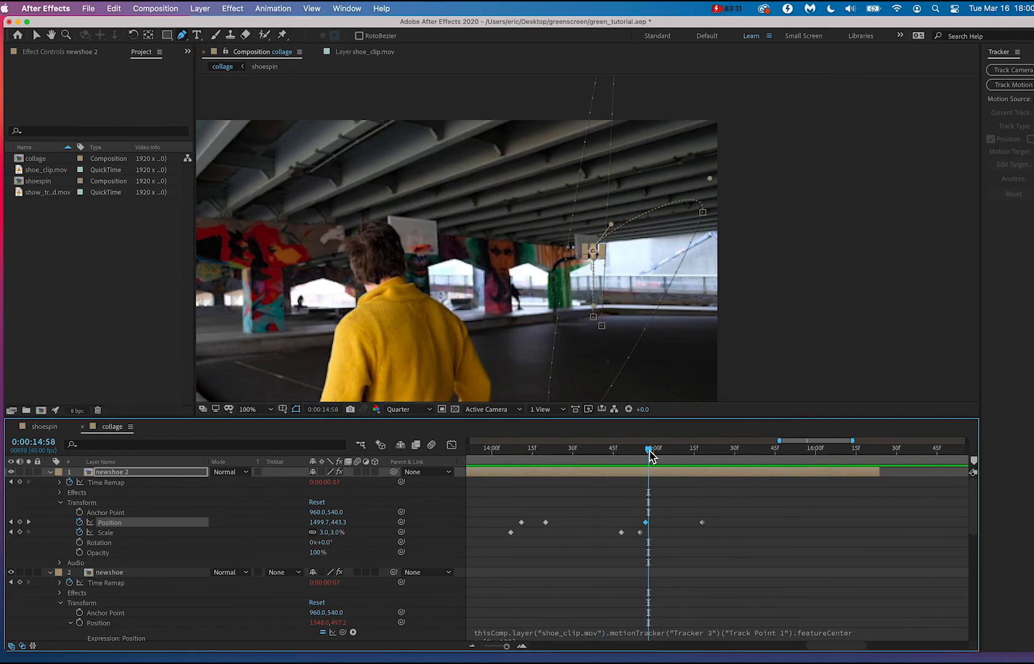
key("space")
key("space")
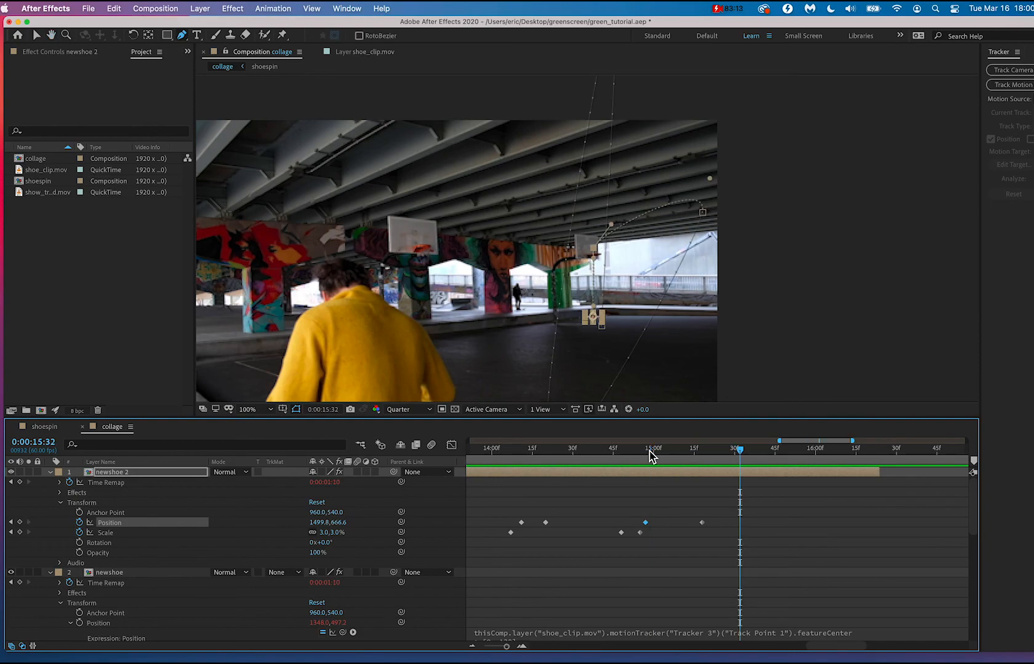
Fit the whole collage timeline in view and play the composition from the beginning.
left_click_drag(650, 455, 546, 457)
key("minus")
key("minus")
key("minus")
key("minus")
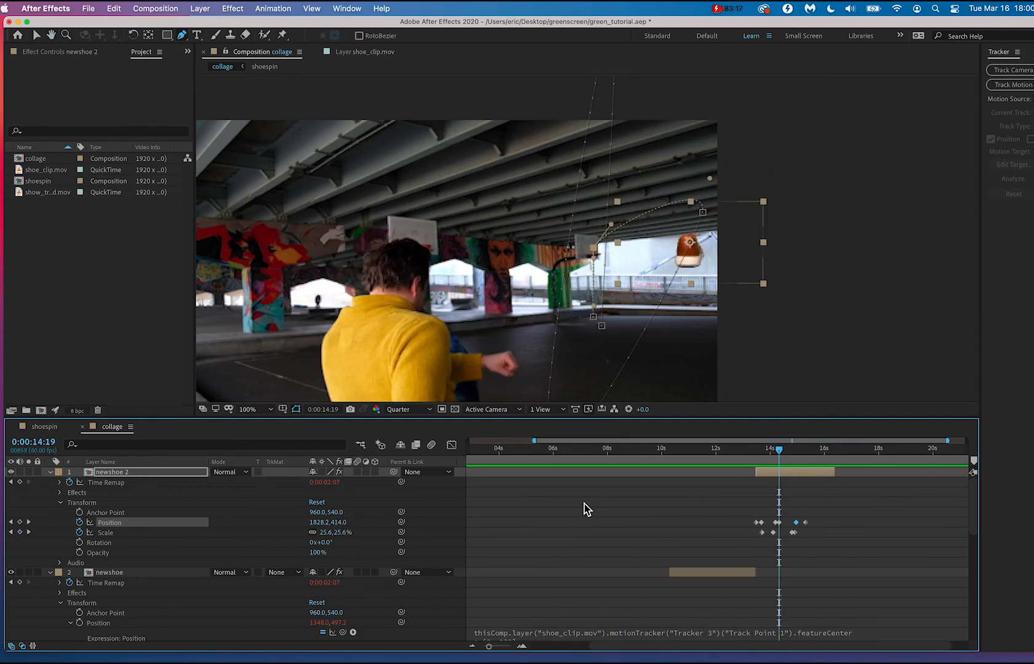
scroll(584, 504, "down", 4)
scroll(584, 504, "up", 4)
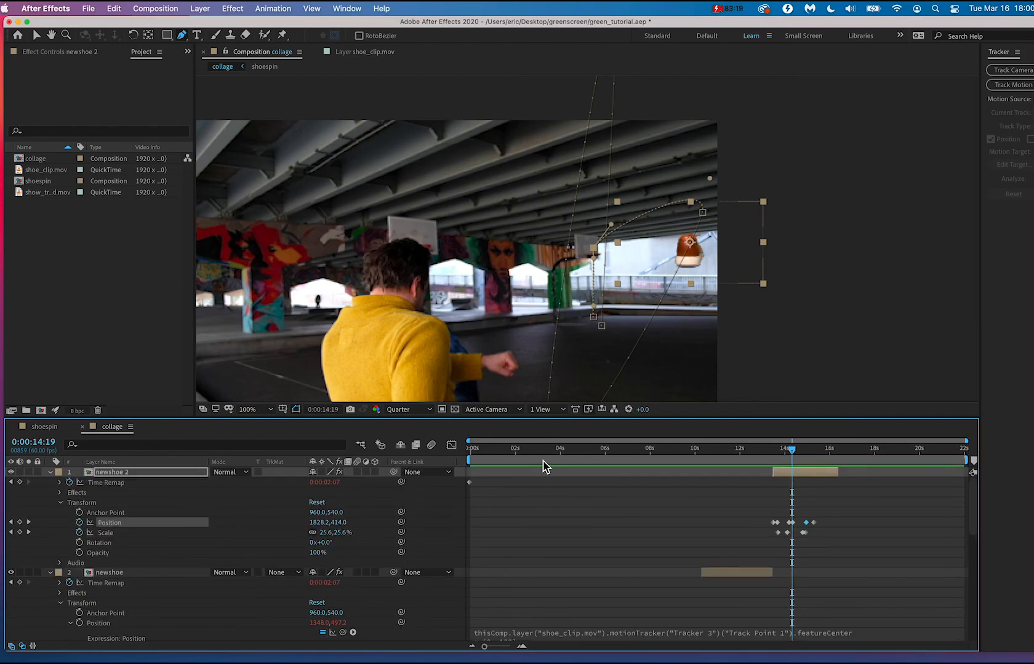
left_click_drag(544, 462, 422, 452)
key("space")
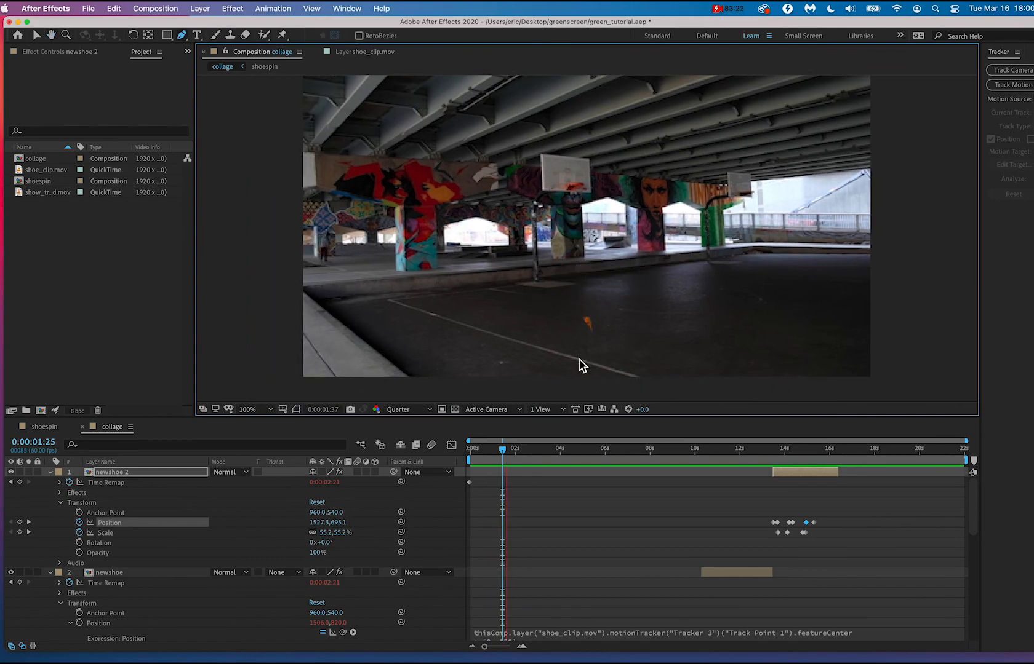
Trim the start of the shoespin layer to just after 0:00:03:13 to hide the stray early shoe, and play back from the beginning.
mouse_move(512, 454)
left_mouse_down()
mouse_move(556, 455)
mouse_move(506, 449)
left_mouse_up()
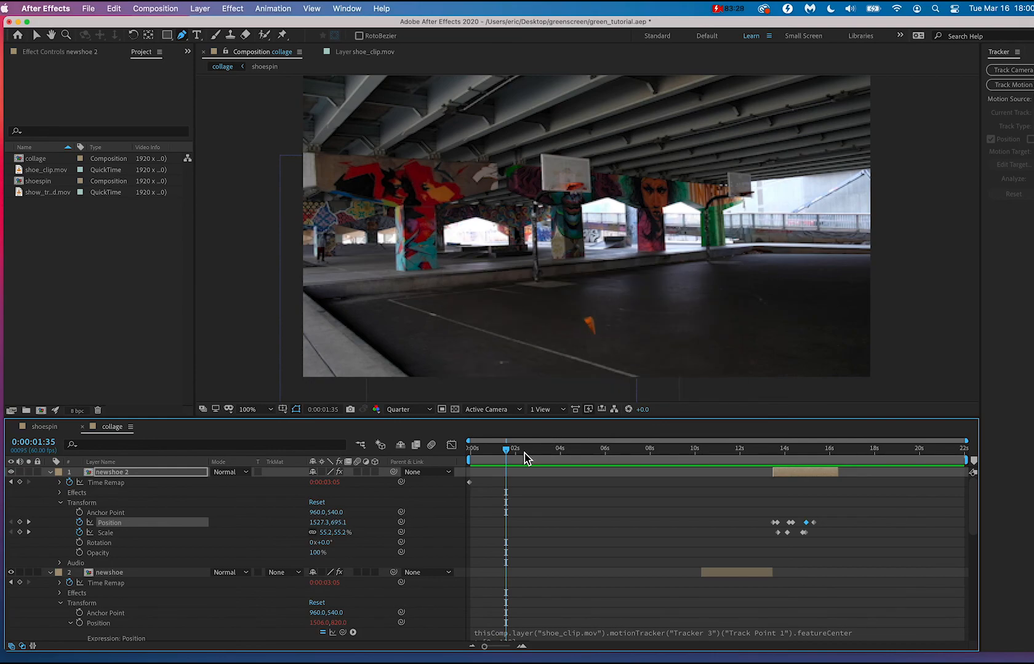
left_click(530, 496)
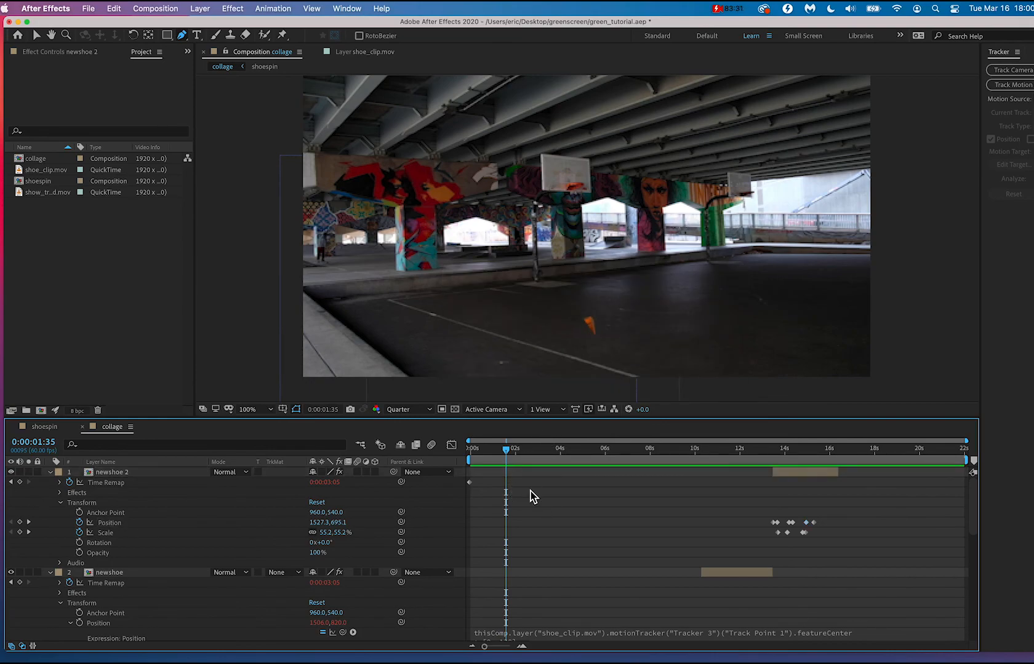
scroll(533, 496, "down", 10)
scroll(533, 496, "down", 3)
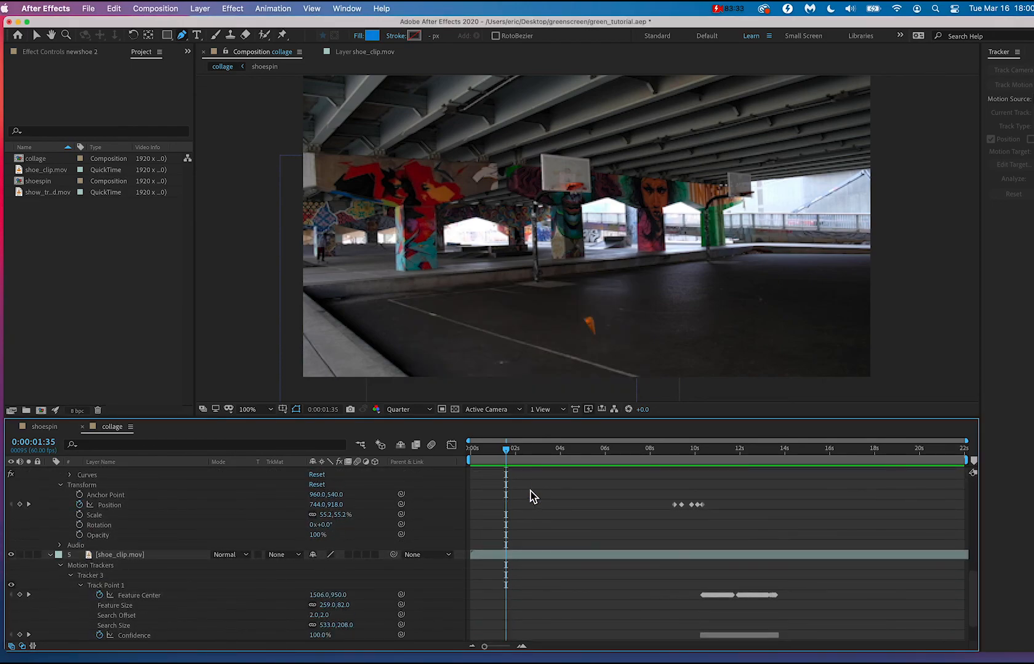
scroll(533, 496, "up", 6)
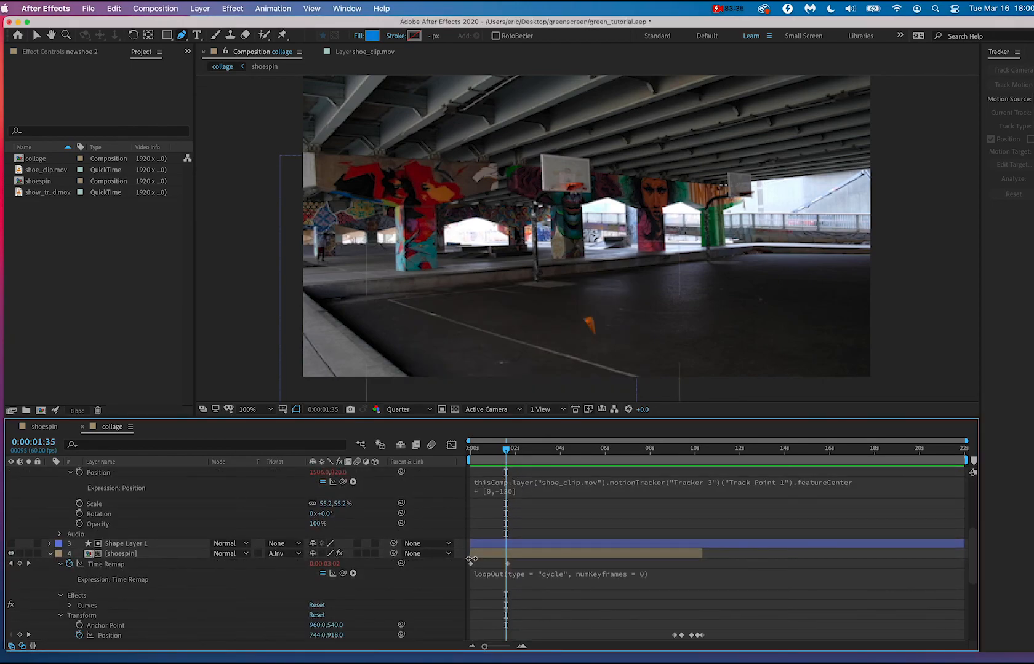
left_click_drag(474, 557, 533, 561)
left_click_drag(505, 450, 547, 461)
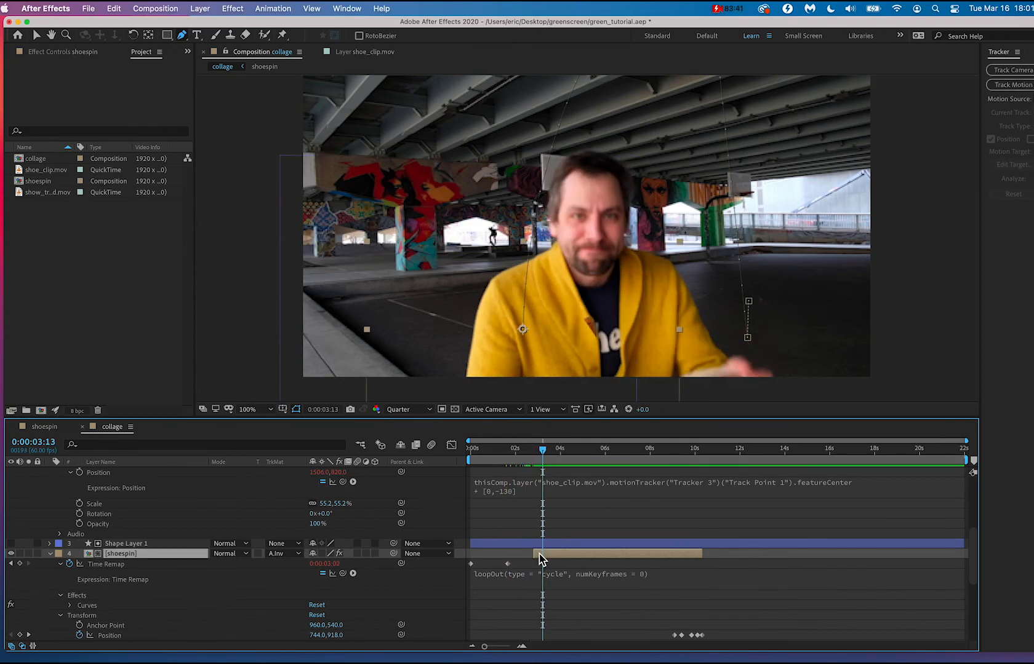
left_click_drag(537, 555, 545, 555)
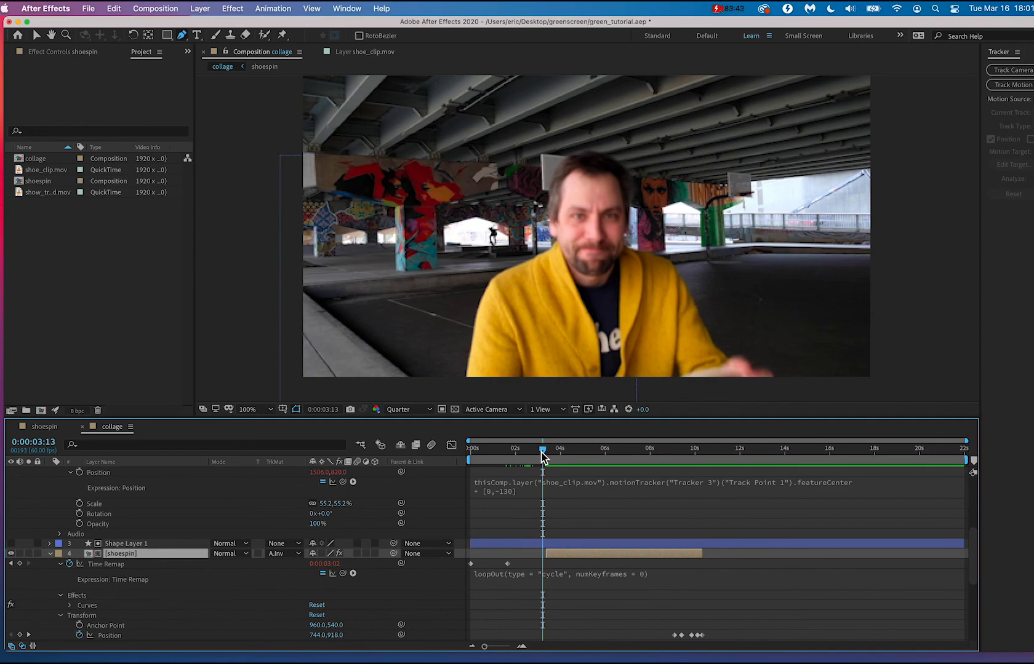
left_click_drag(542, 455, 450, 456)
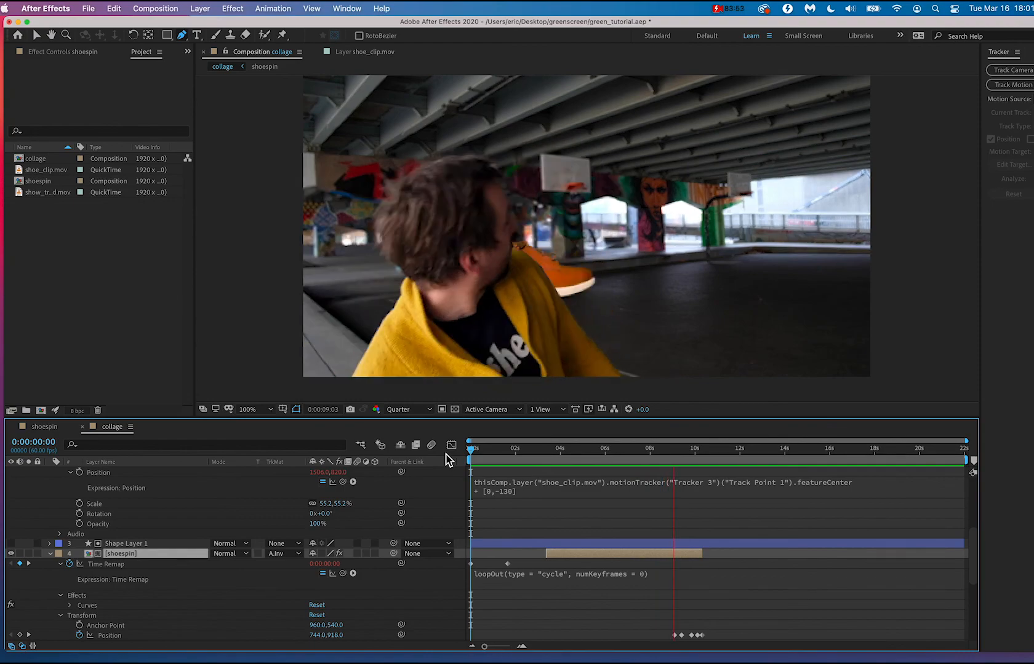
key("space")
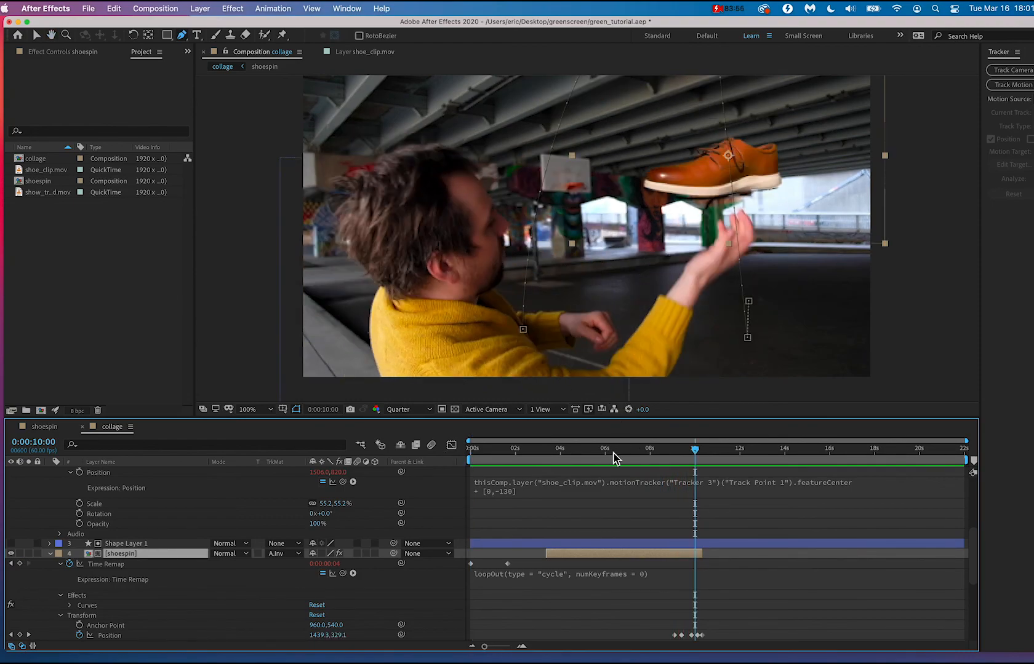
Trim the start of the shoespin layer to about 0:00:08:46, just before its first Position keyframe, and play back from 0:00:08:21.
left_click_drag(613, 456, 670, 465)
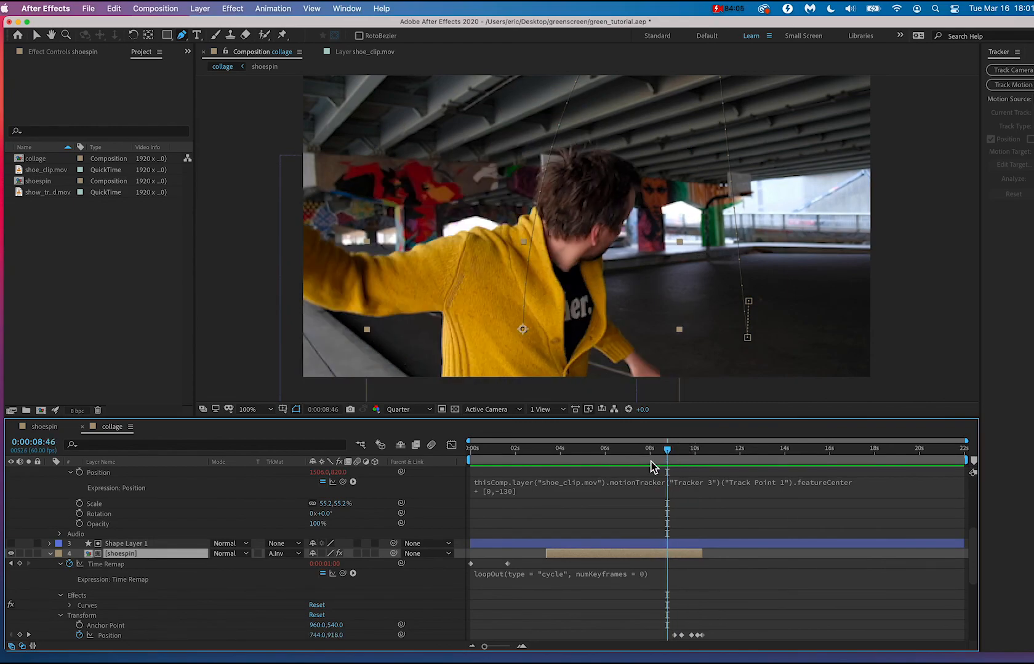
left_click_drag(547, 552, 667, 554)
left_click(659, 453)
key("space")
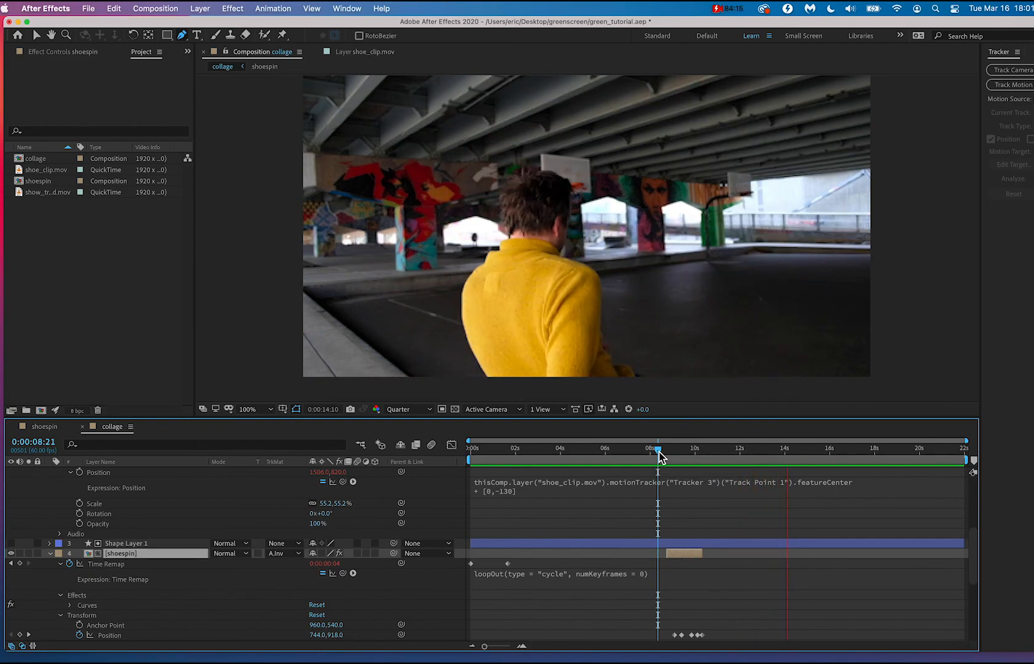
key("space")
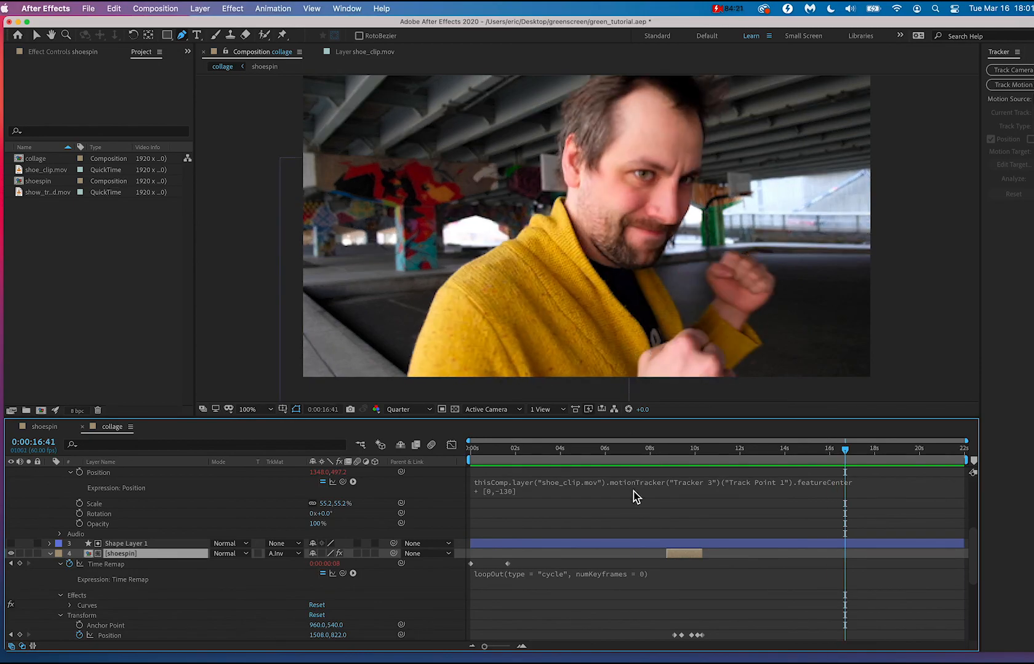
Collapse the properties of the newshoe, newshoe 2 and shoespin layers in the collage timeline.
scroll(78, 558, "up", 3)
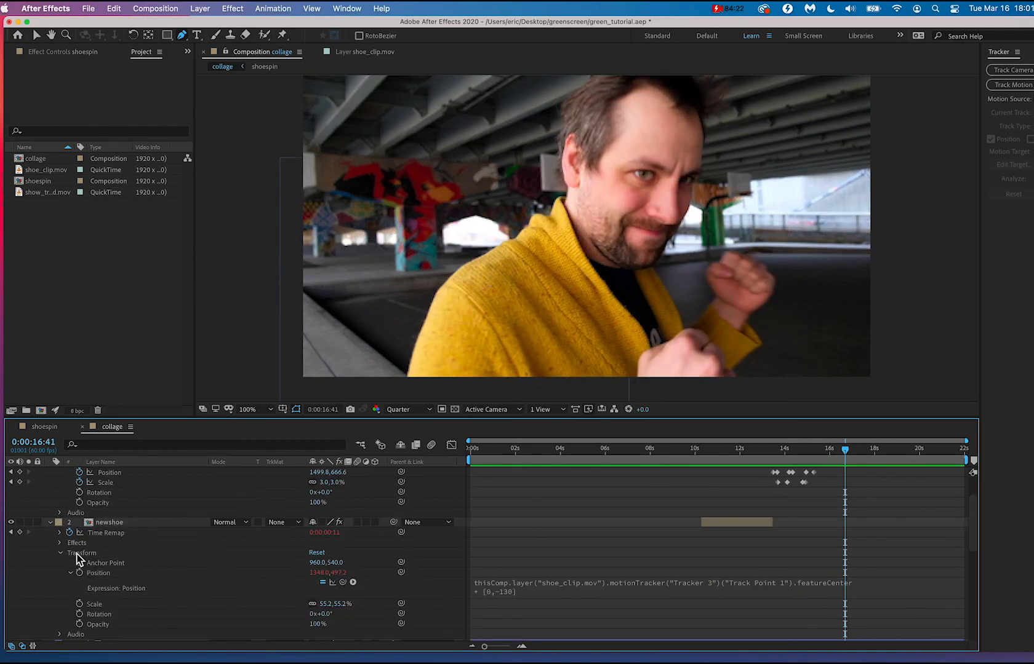
left_click(50, 523)
scroll(52, 530, "up", 2)
left_click(50, 472)
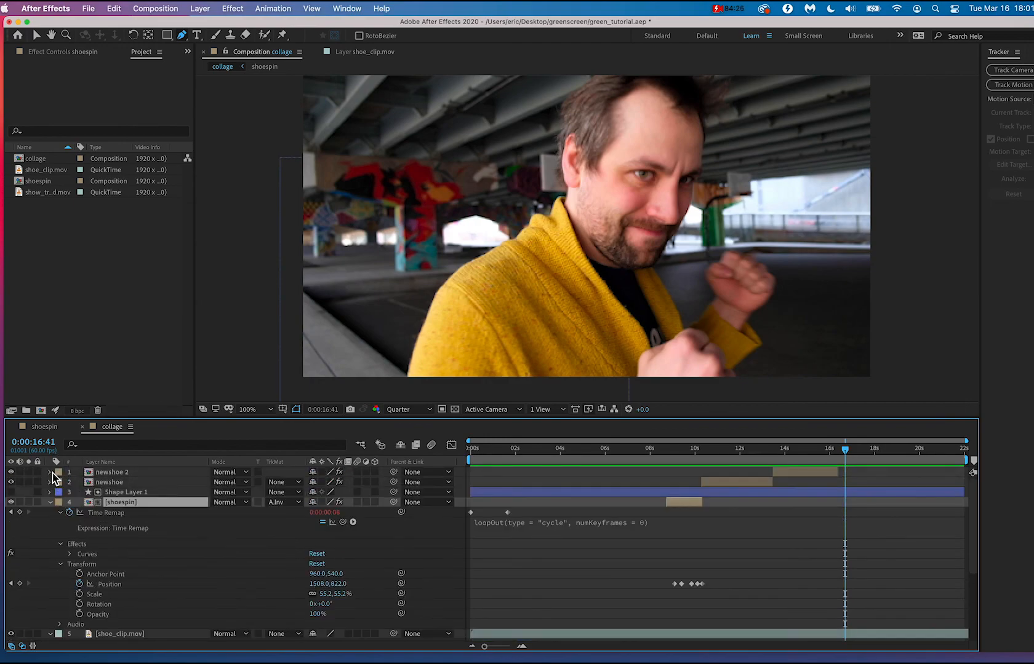
left_click(51, 503)
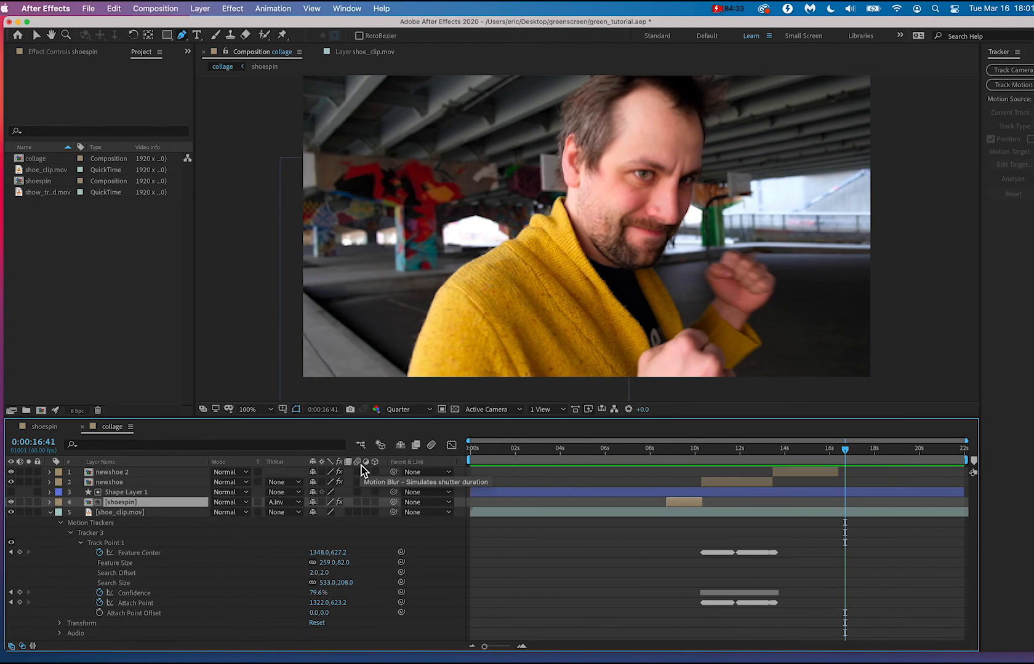
Enable motion blur on newshoe 2, newshoe and shoespin, and play back the collage from the beginning.
left_click(358, 482)
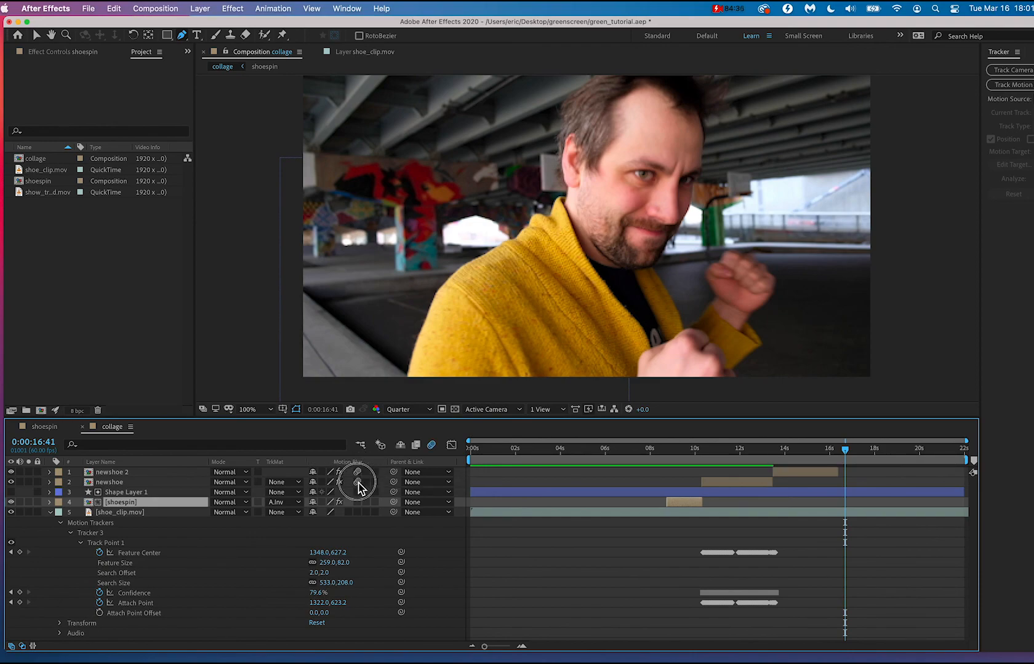
left_click(358, 502)
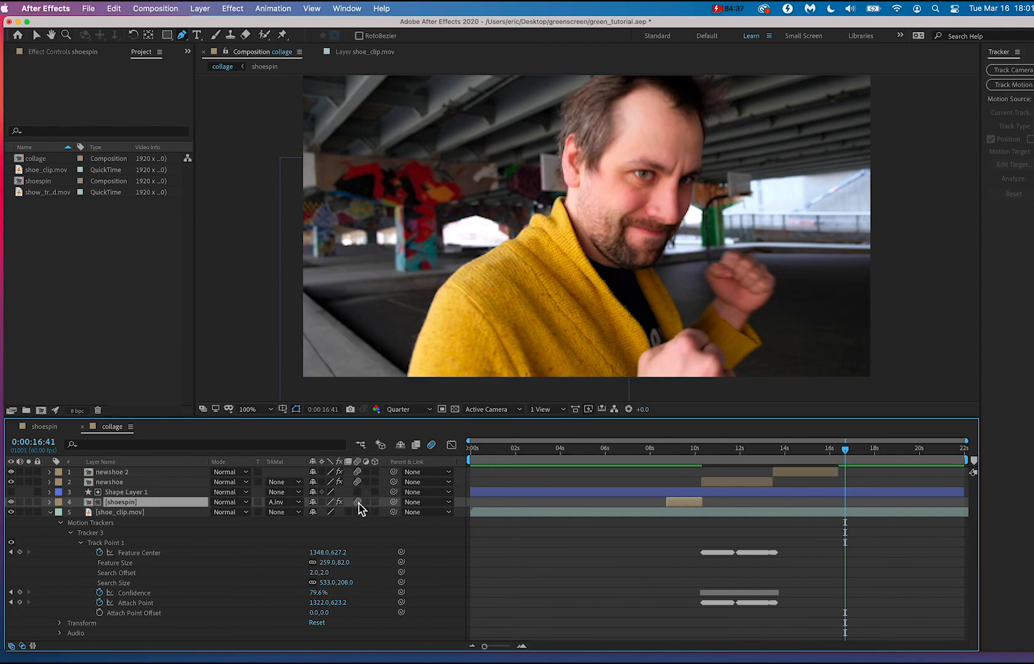
left_click_drag(699, 456, 463, 442)
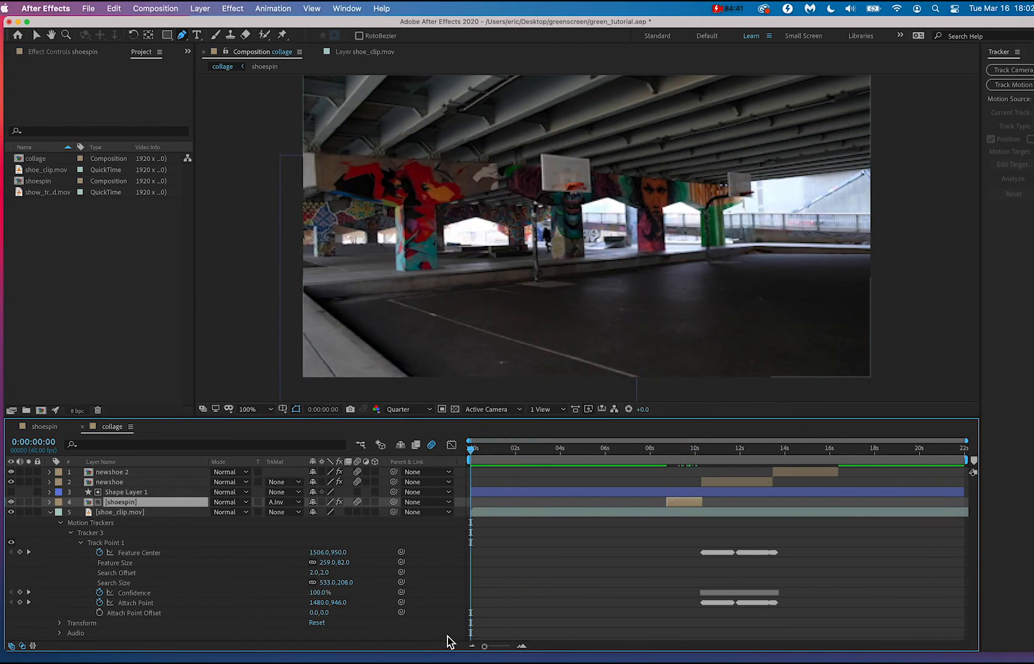
key("space")
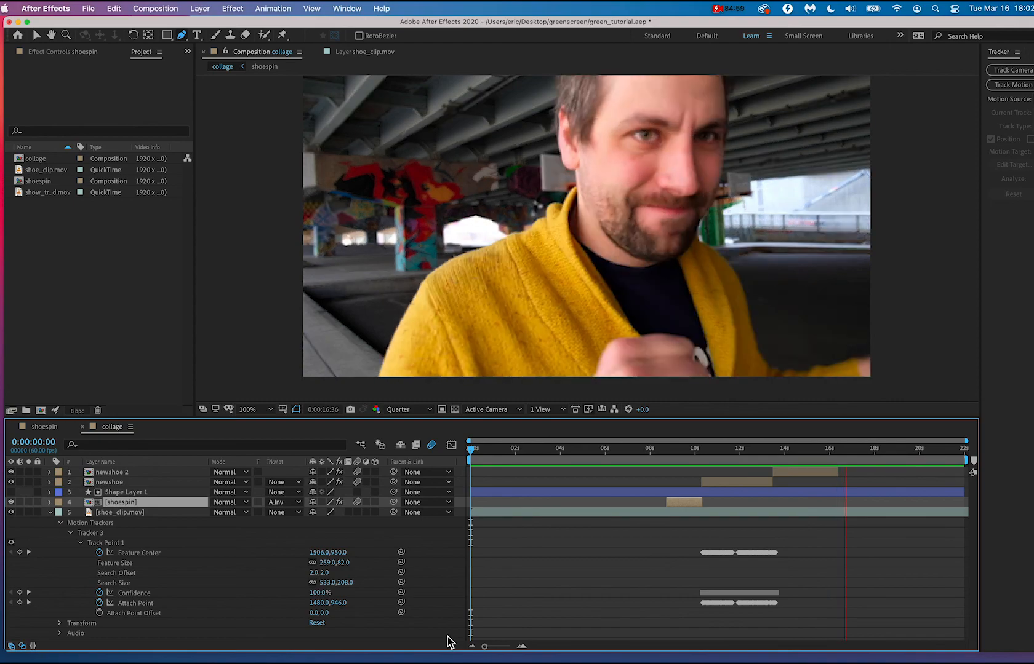
key("space")
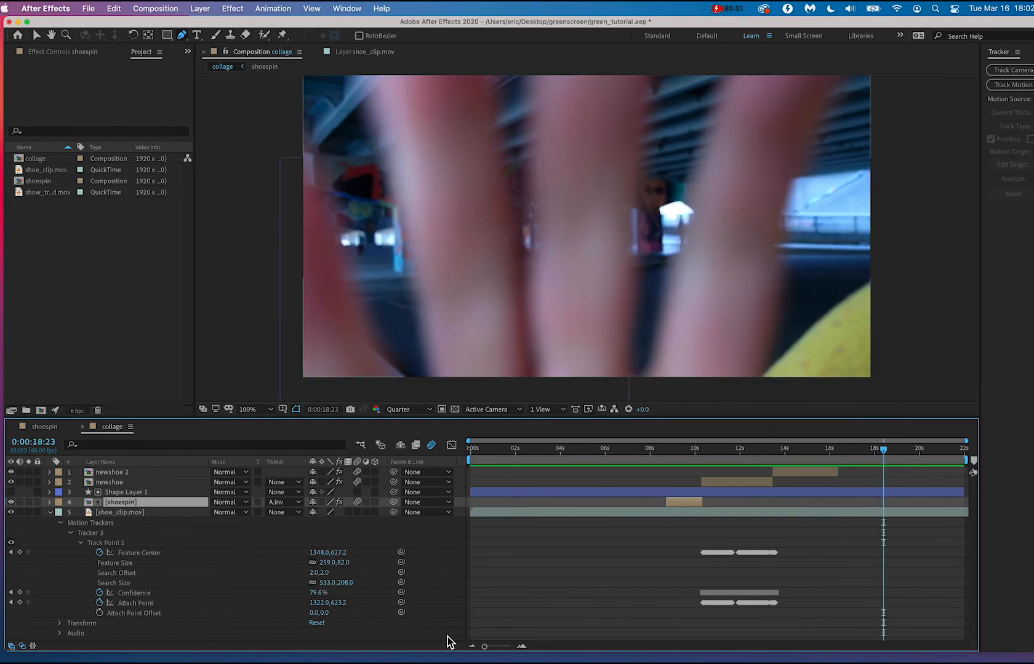